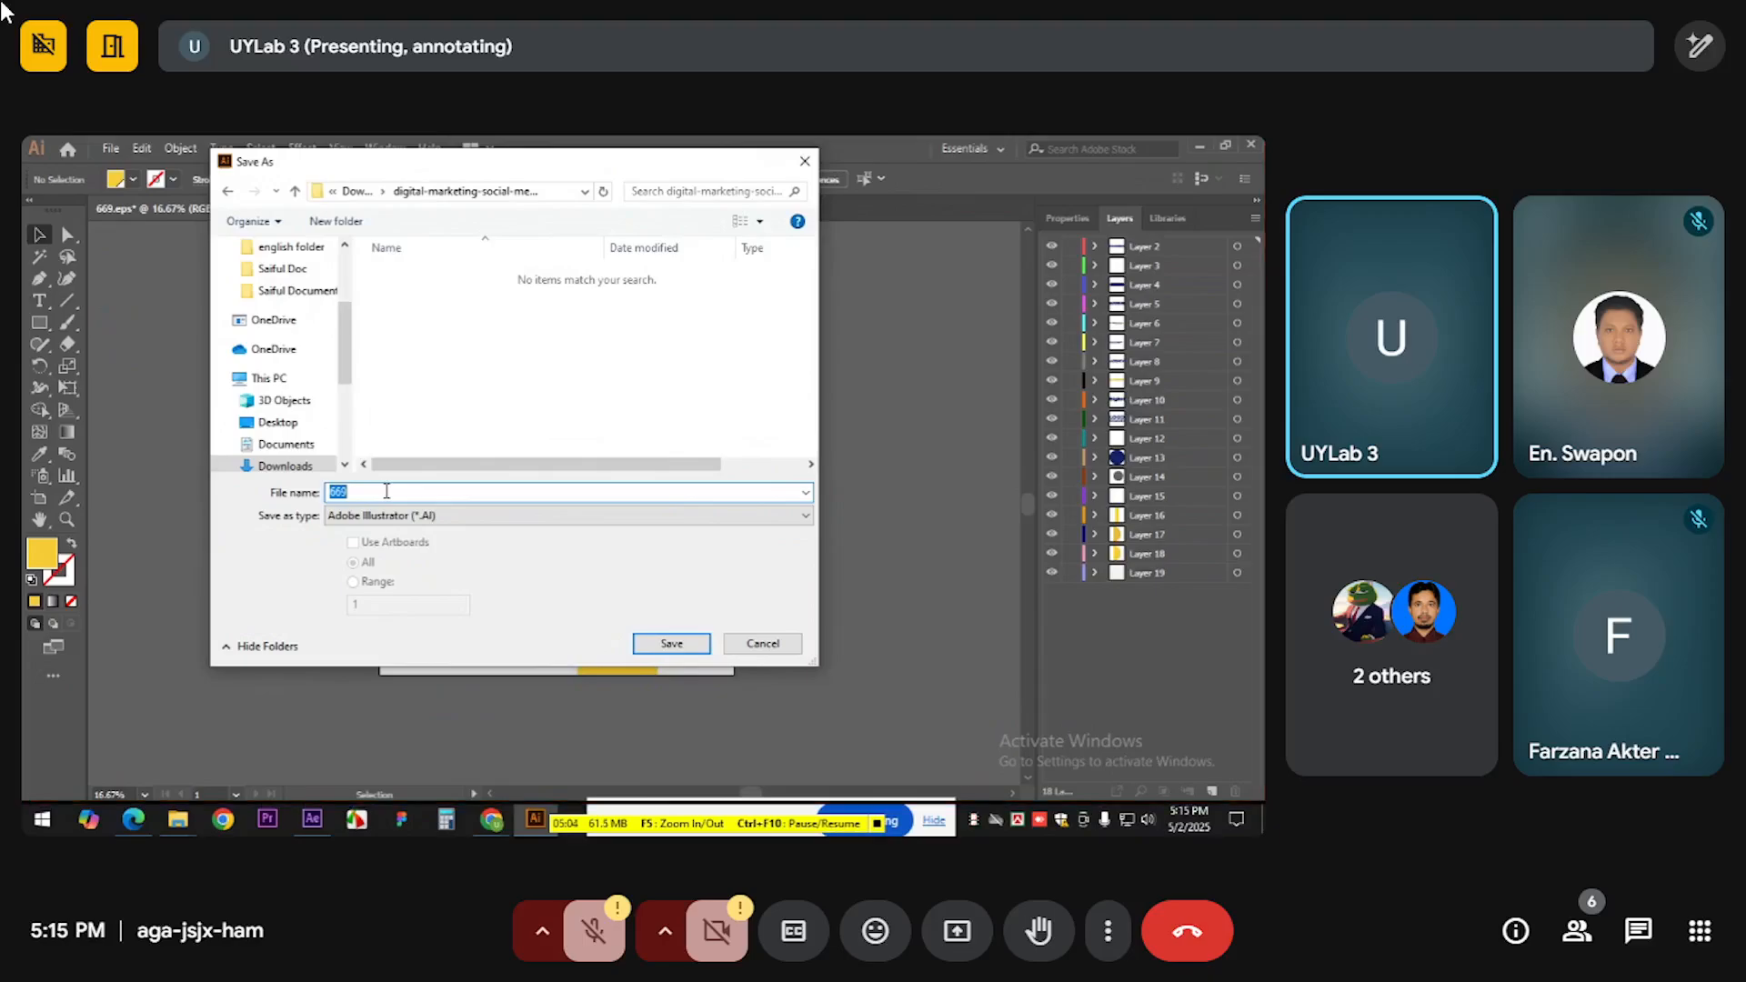
Save the document as an Adobe Illustrator file named "social m post" in the Downloads folder
text(cial m post)
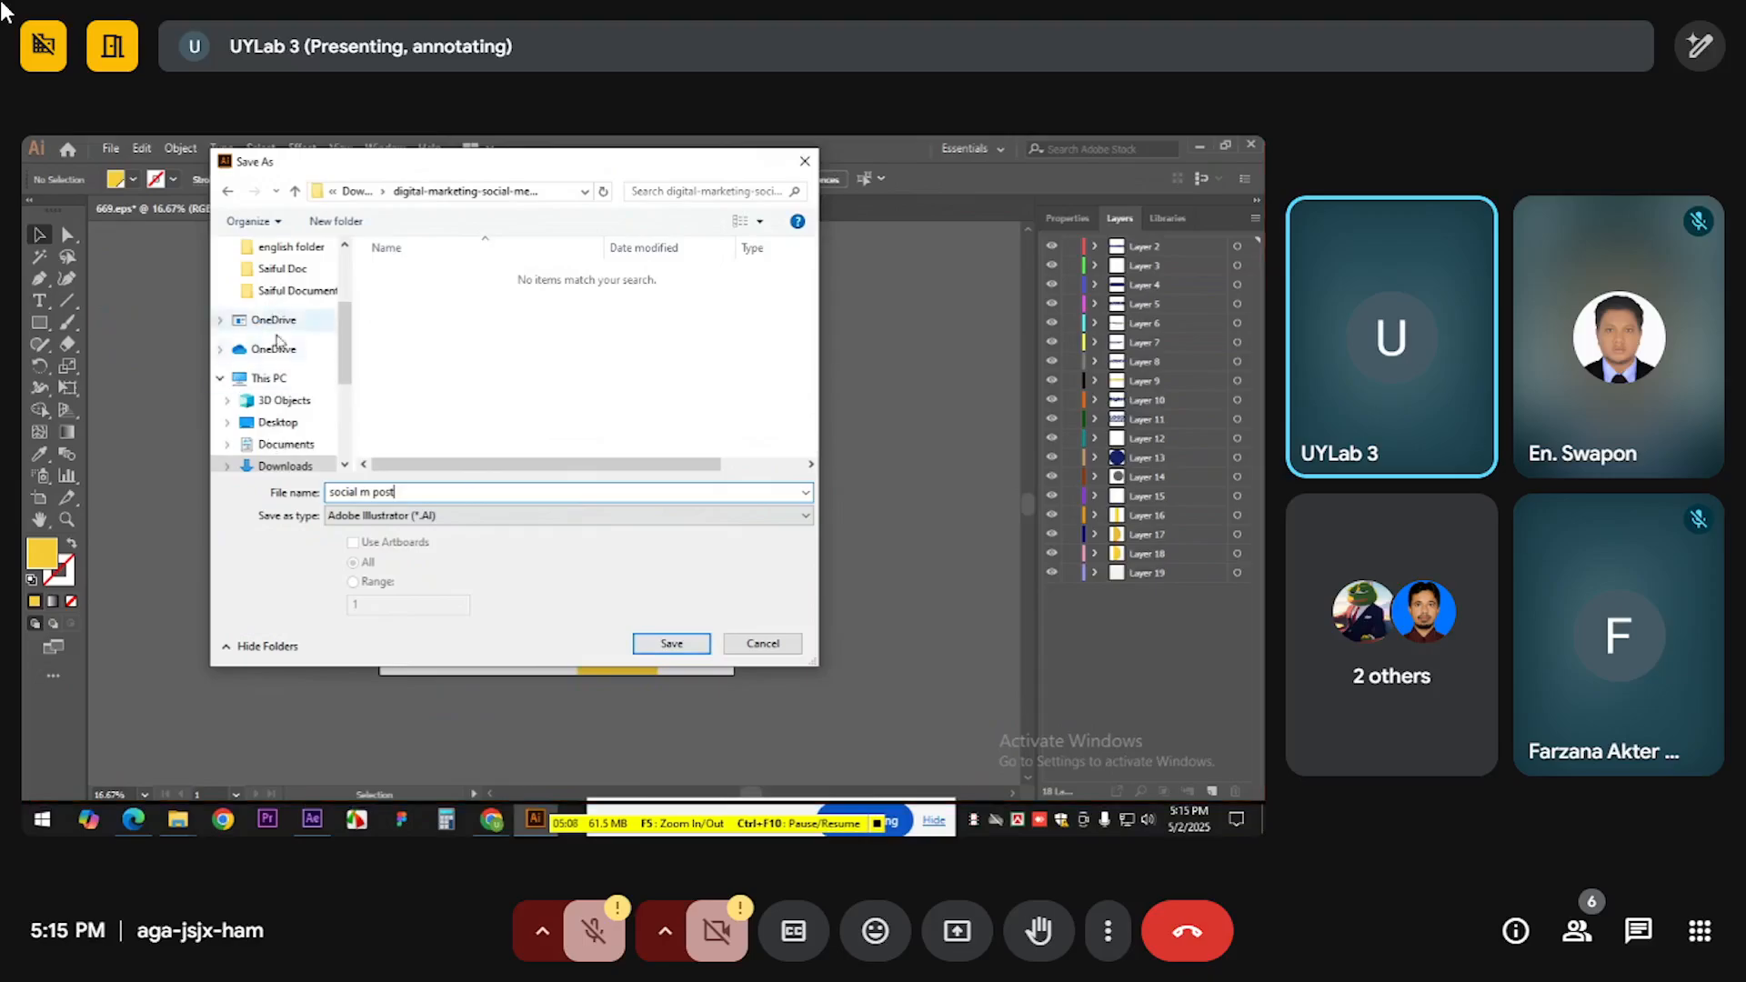
click(278, 422)
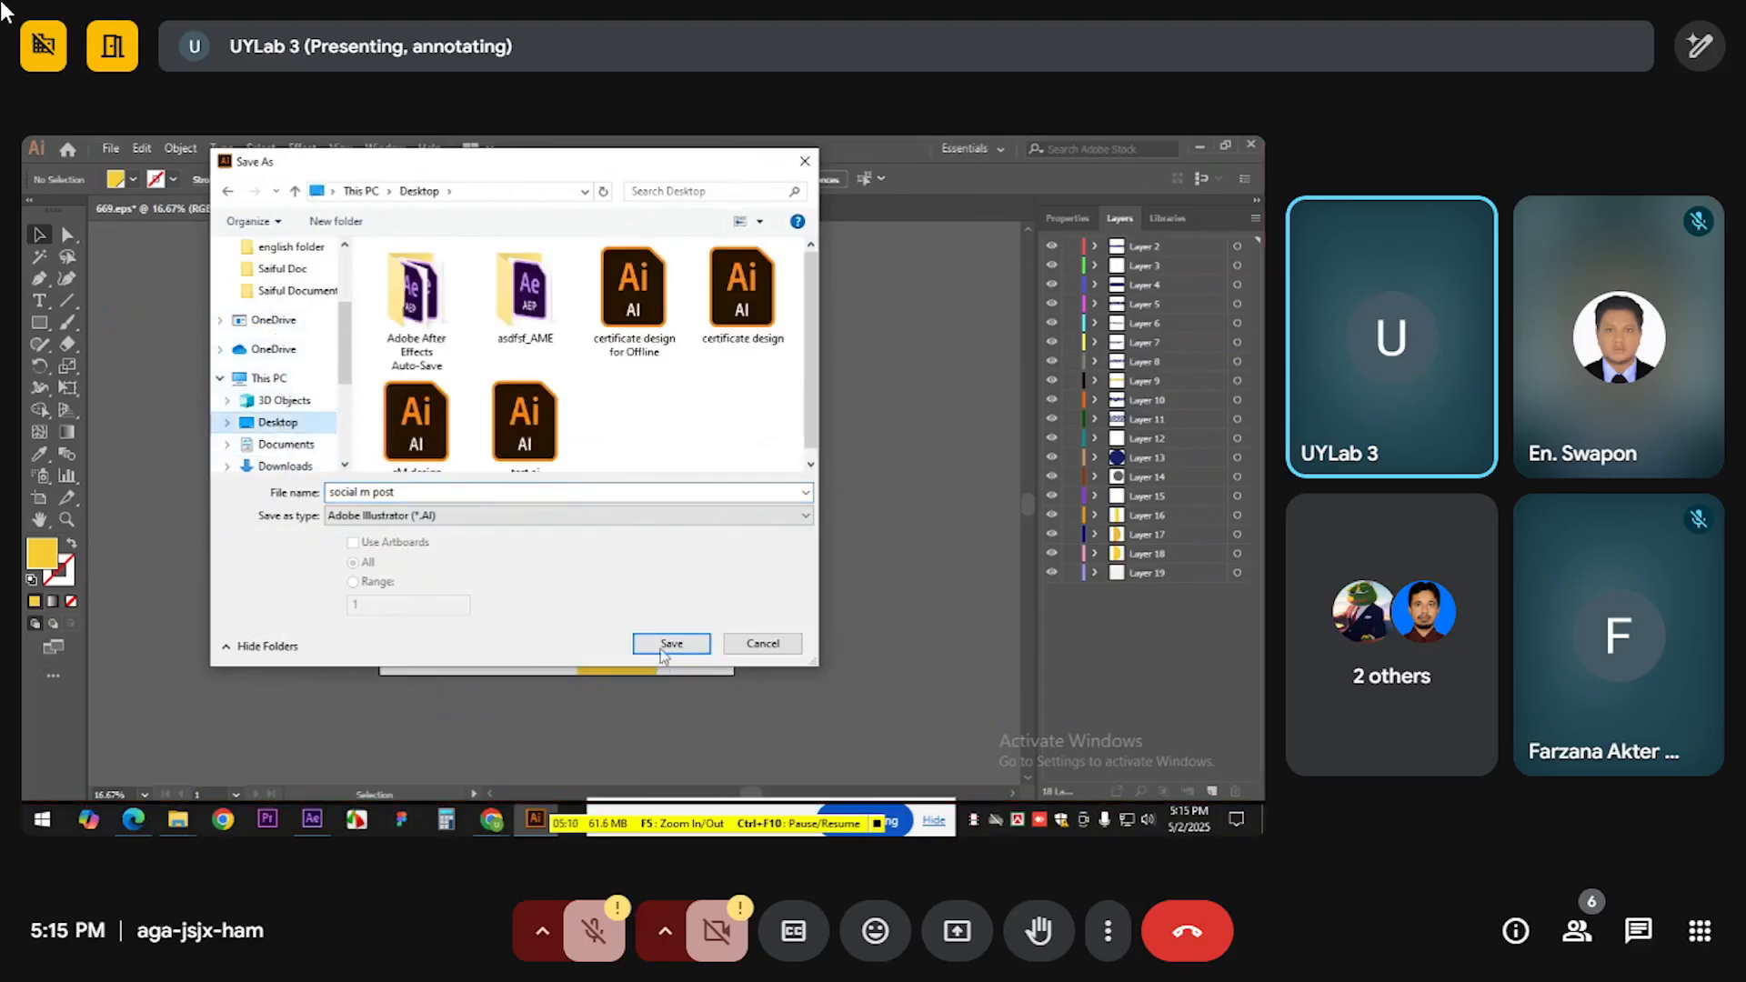
click(280, 465)
click(672, 643)
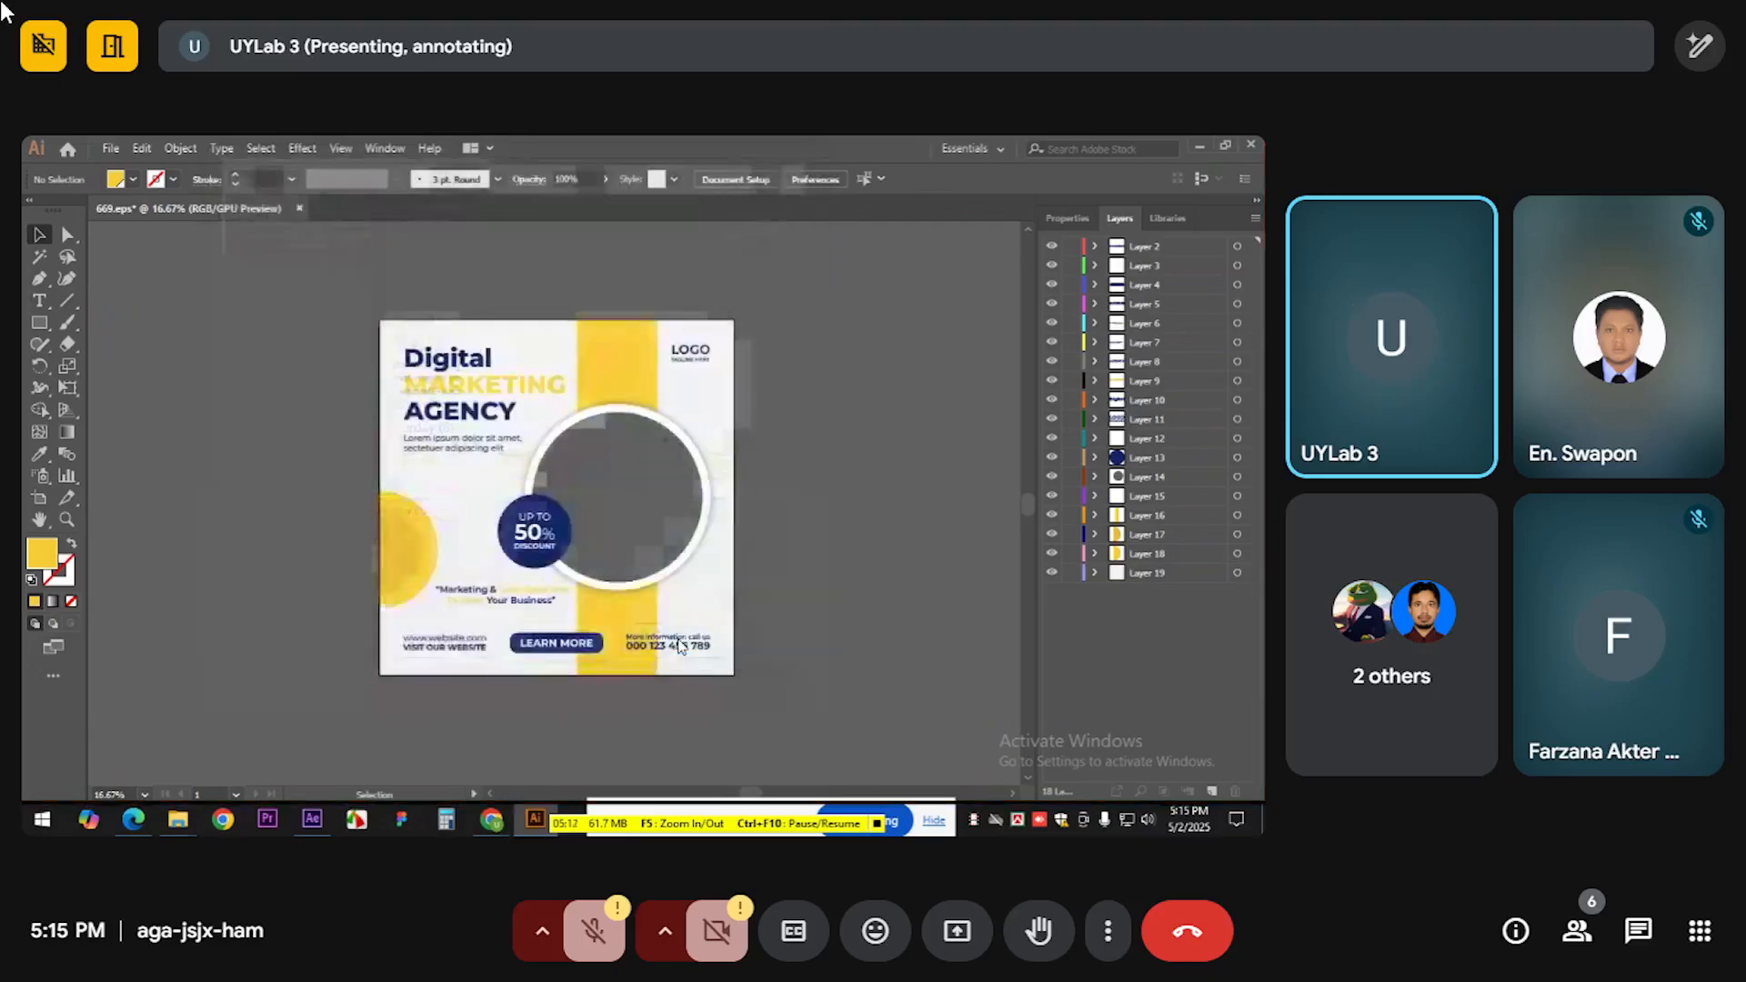
click(722, 732)
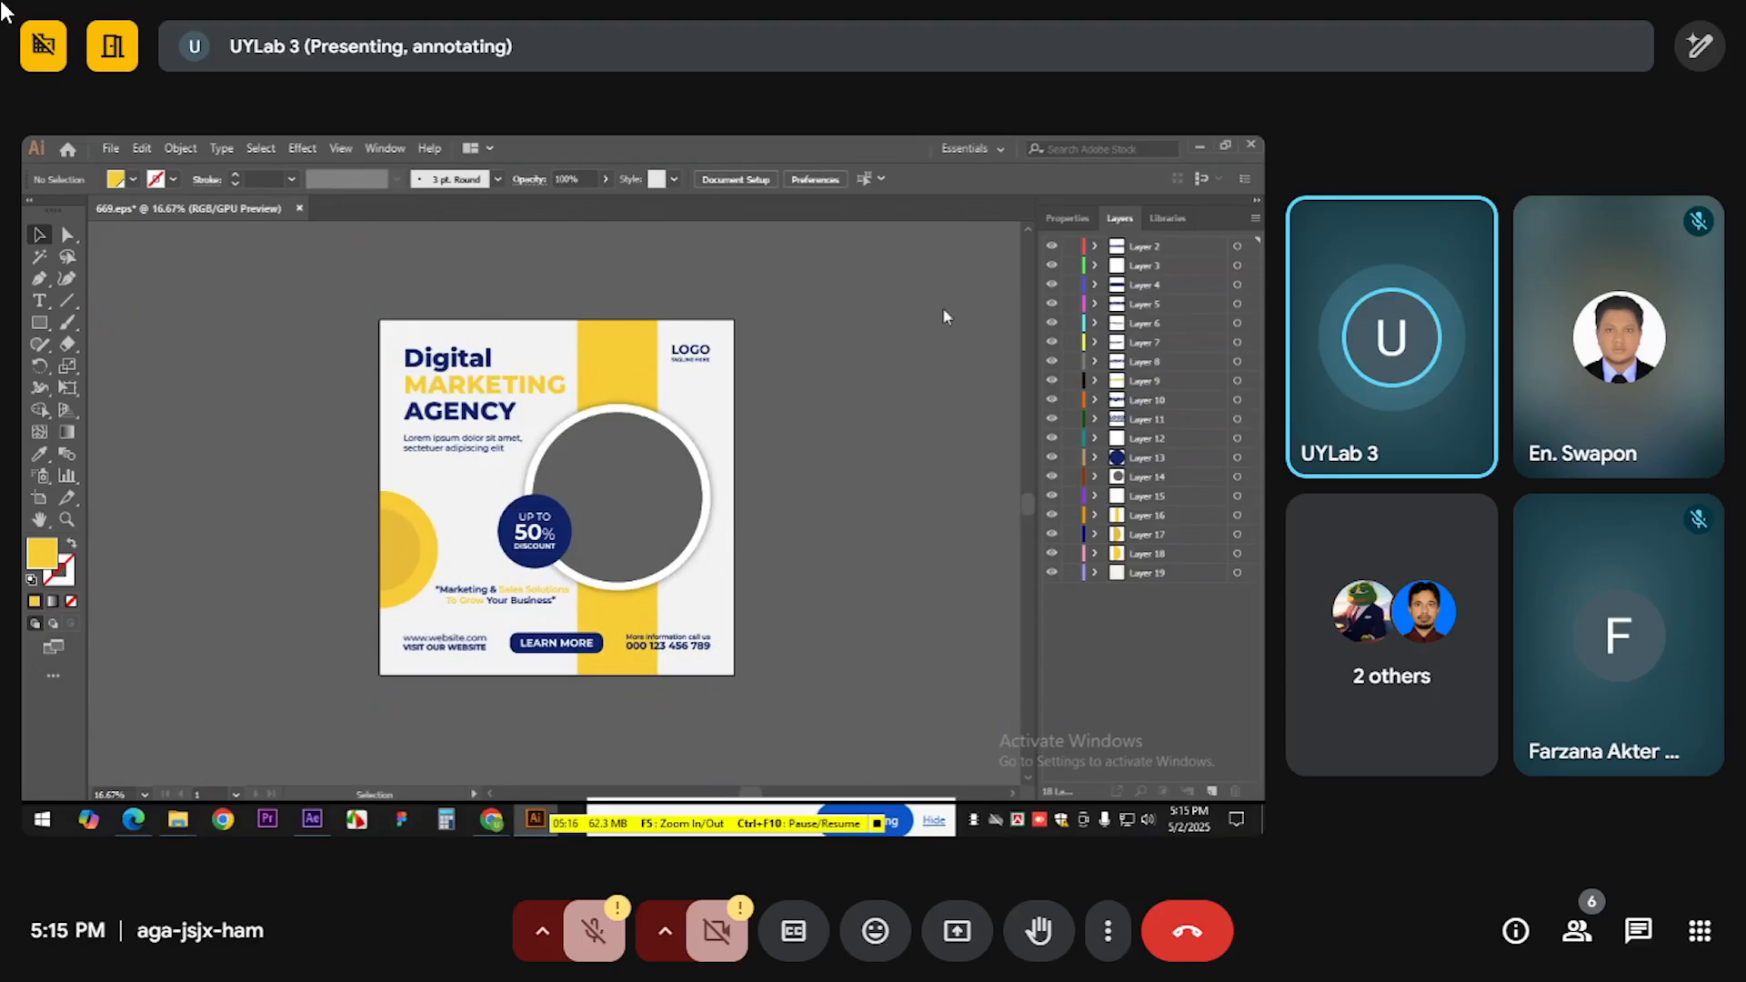
Switch to File Explorer and check for the saved social m post file in the Downloads folder
click(1199, 146)
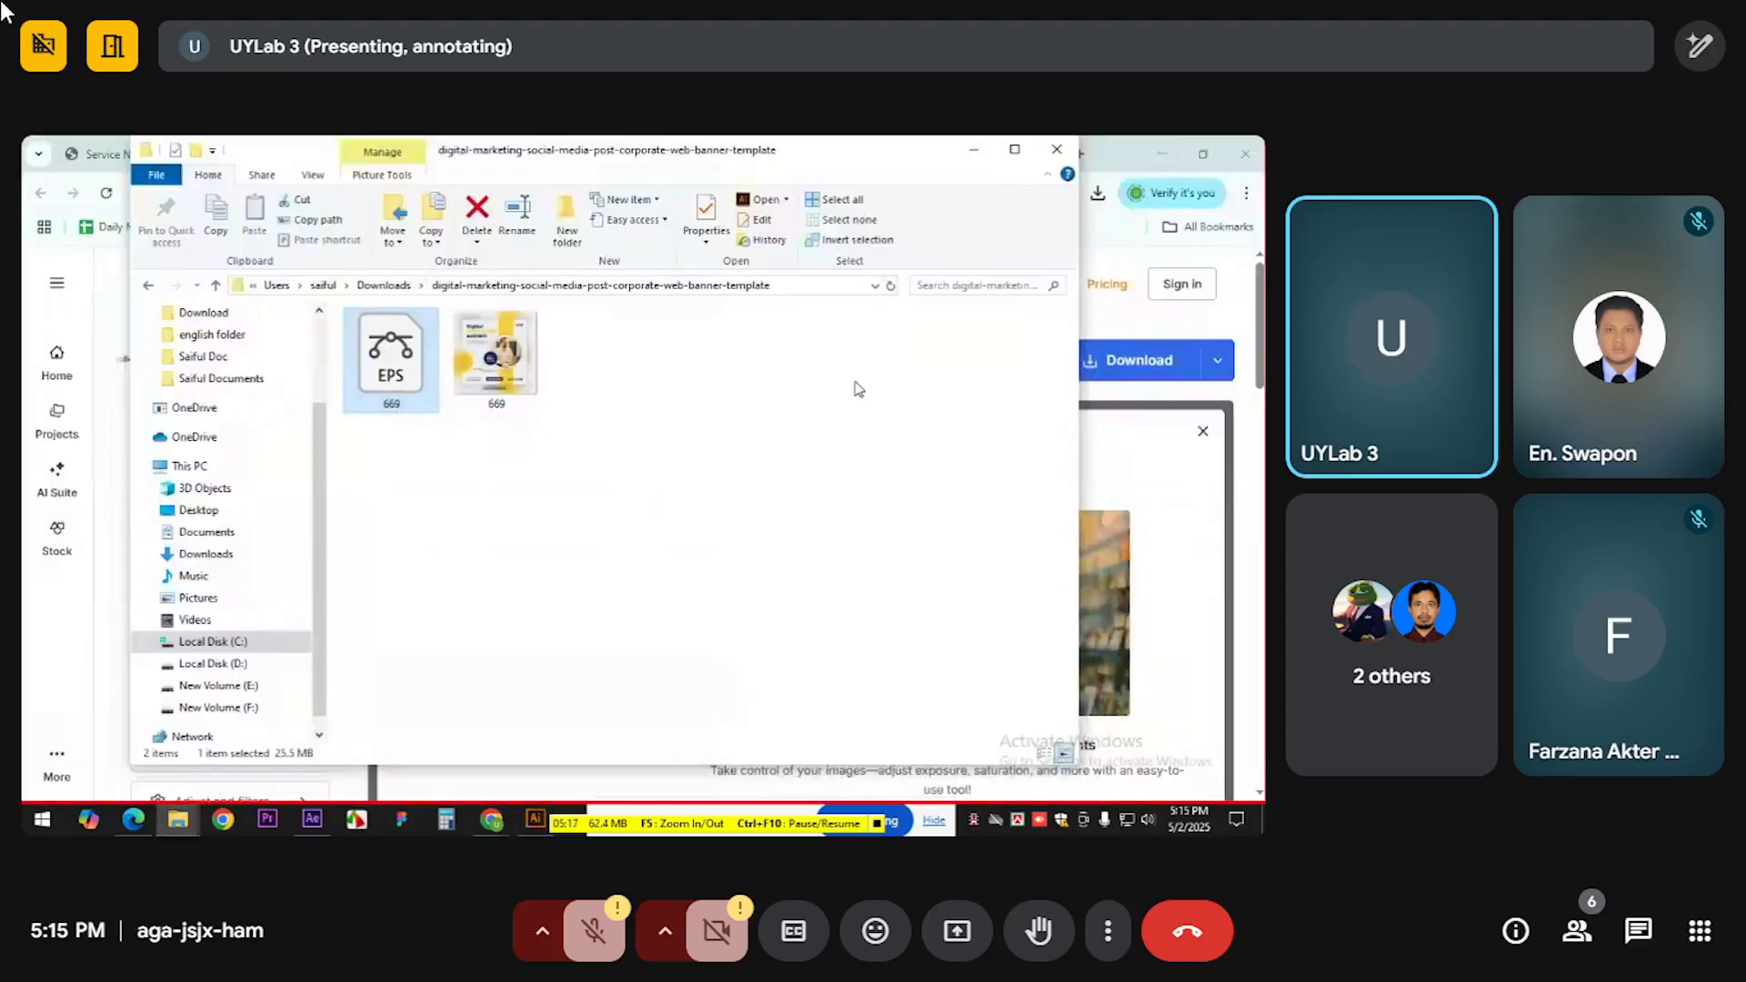
click(394, 460)
click(216, 285)
click(390, 405)
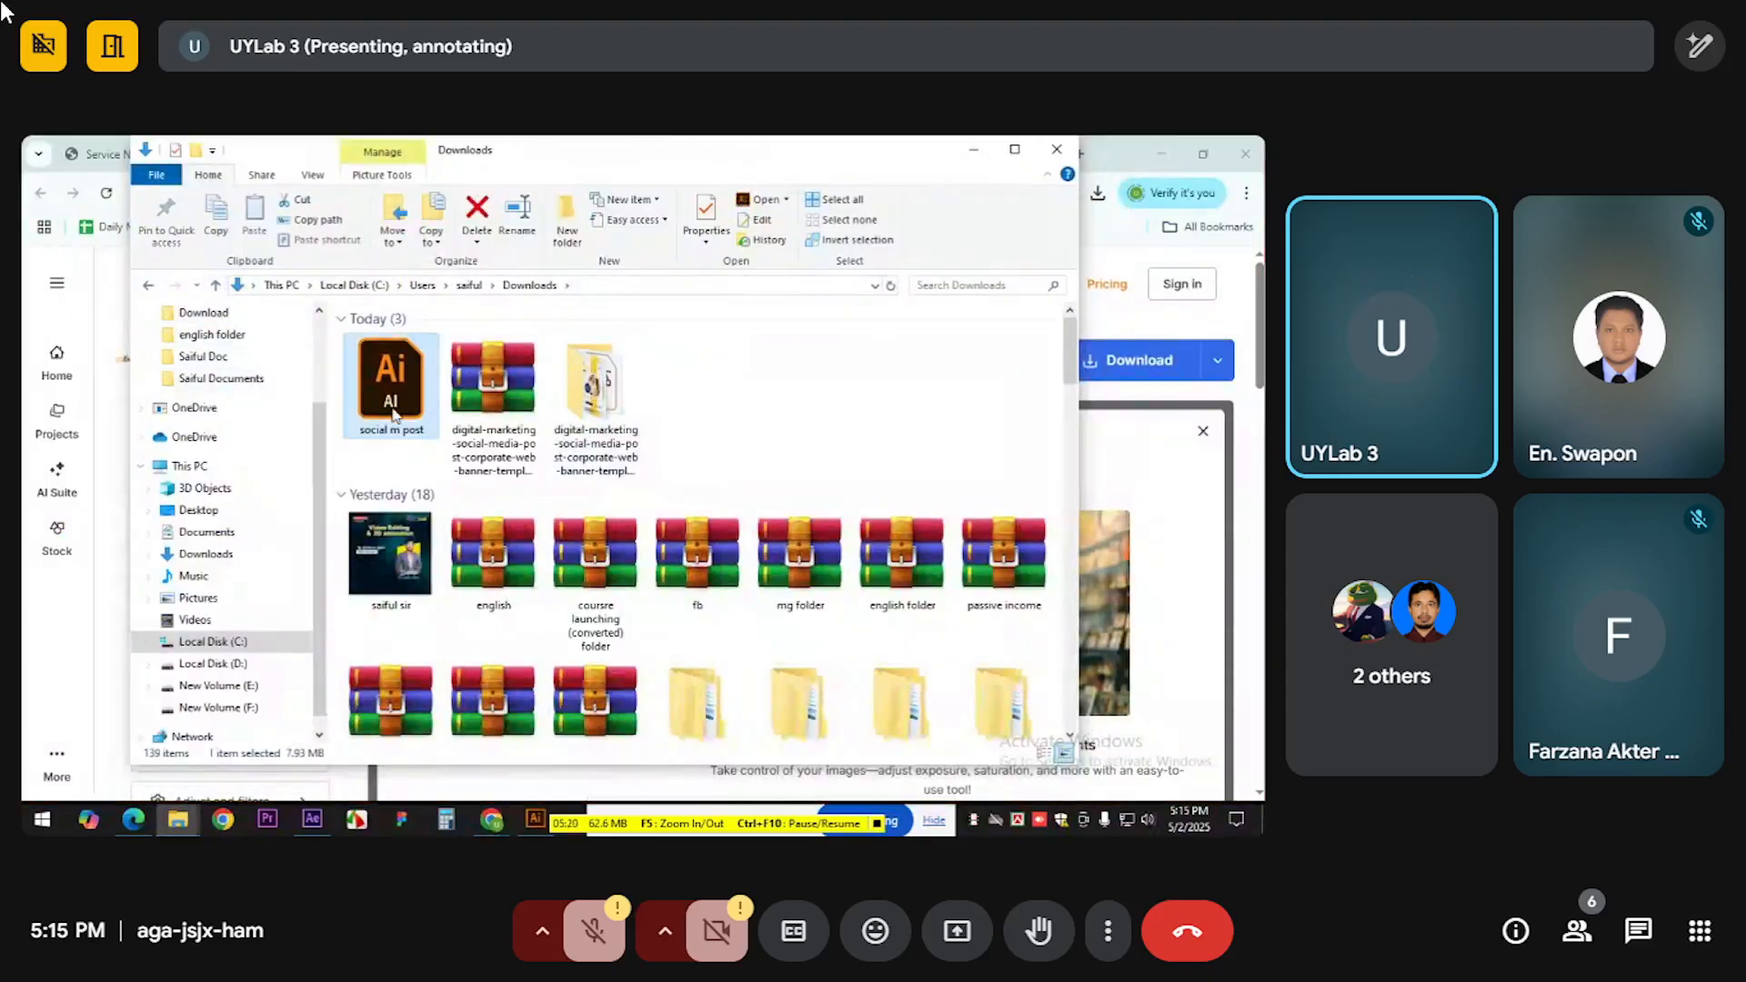
click(740, 436)
Switch to After Effects and import social m post from Downloads as Composition - Retain Layer Sizes
click(309, 821)
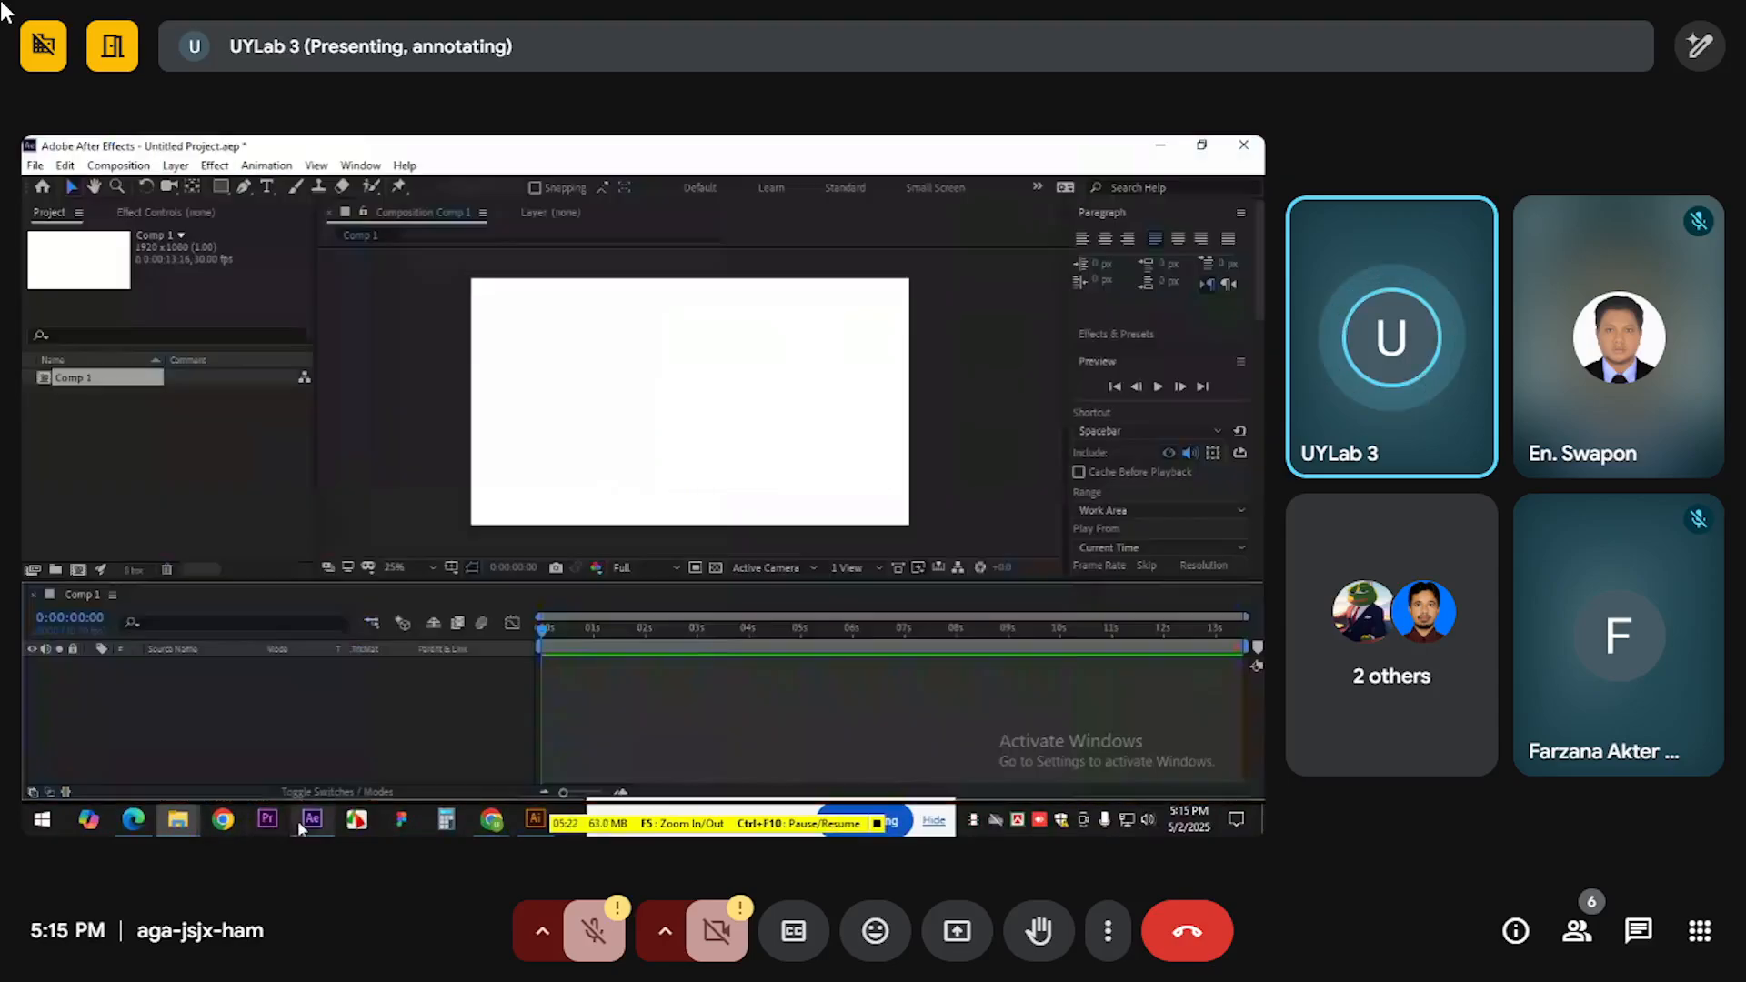
double_click(143, 463)
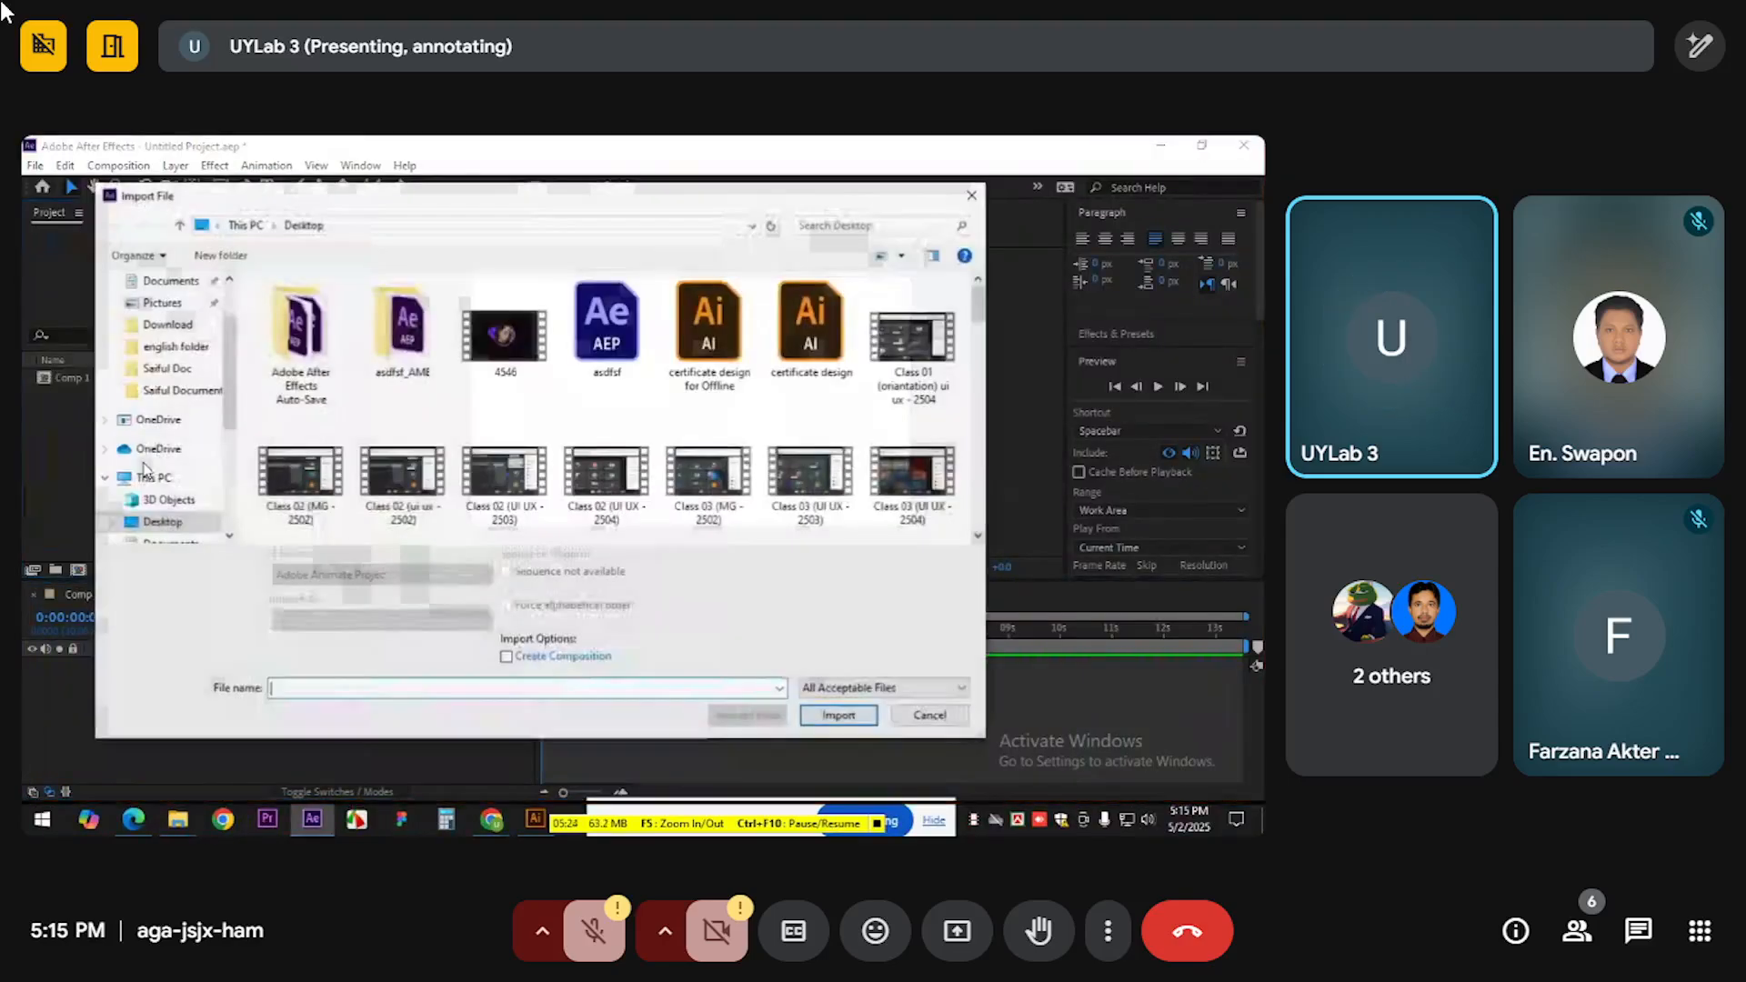
scroll(182, 333, up, 2)
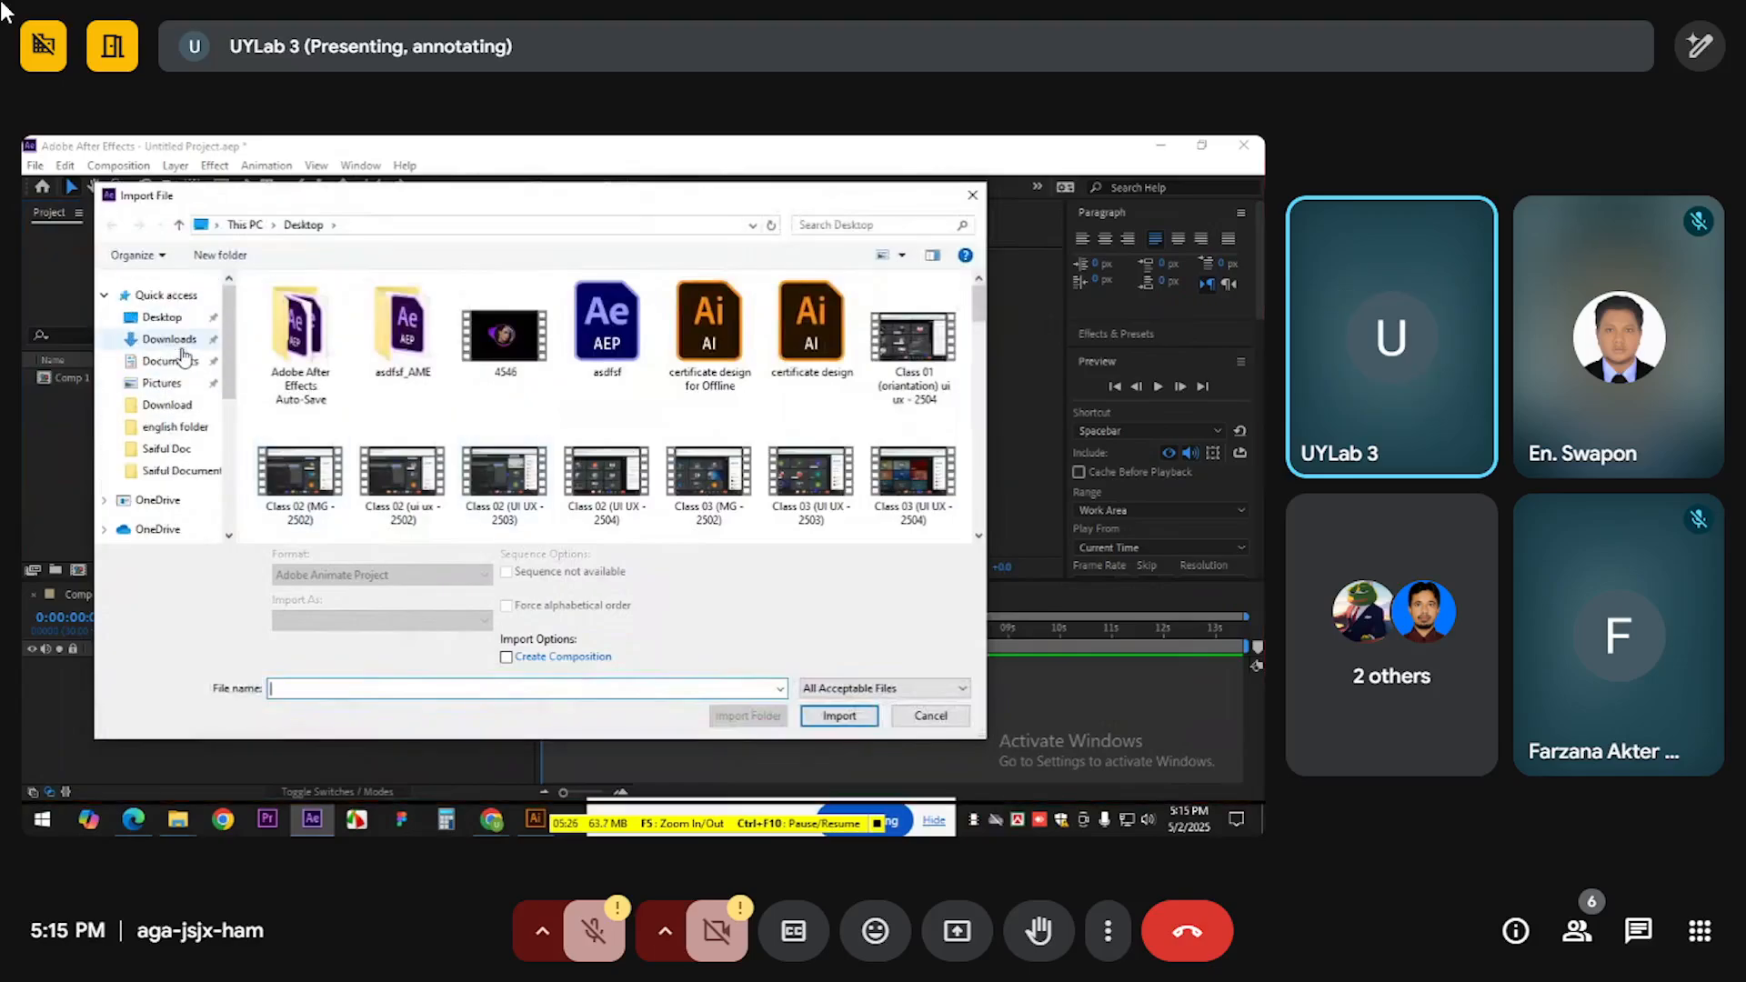
click(169, 339)
click(300, 350)
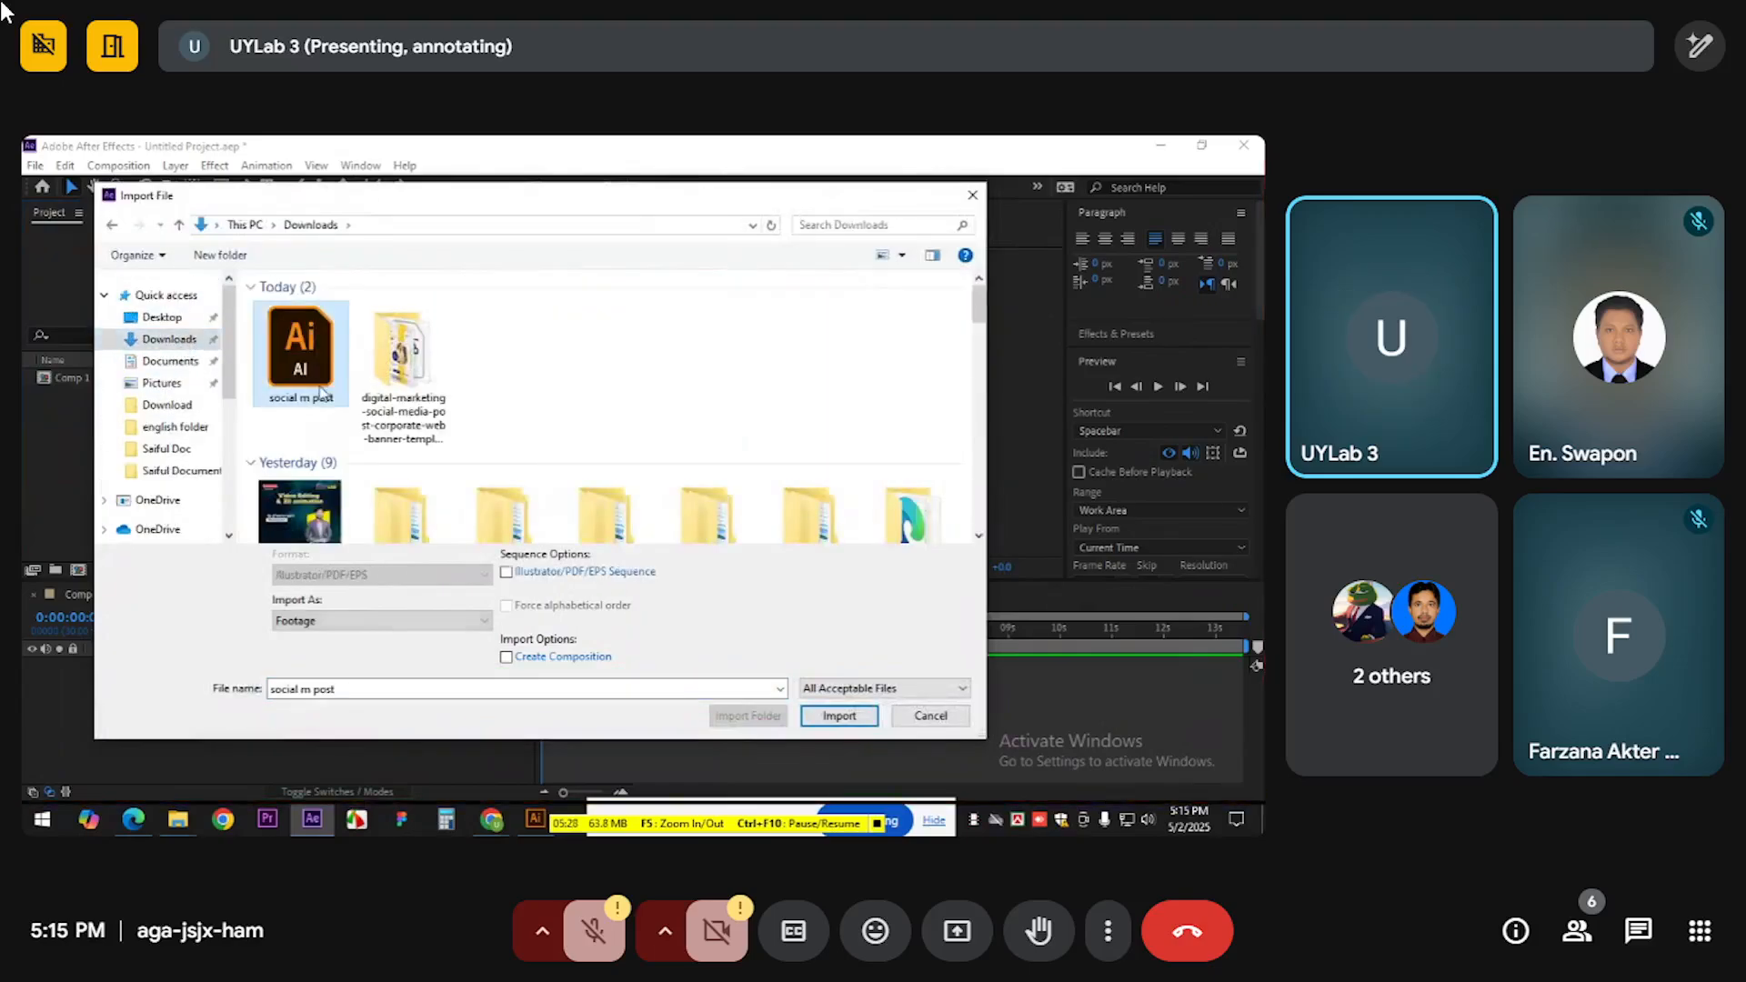
click(351, 622)
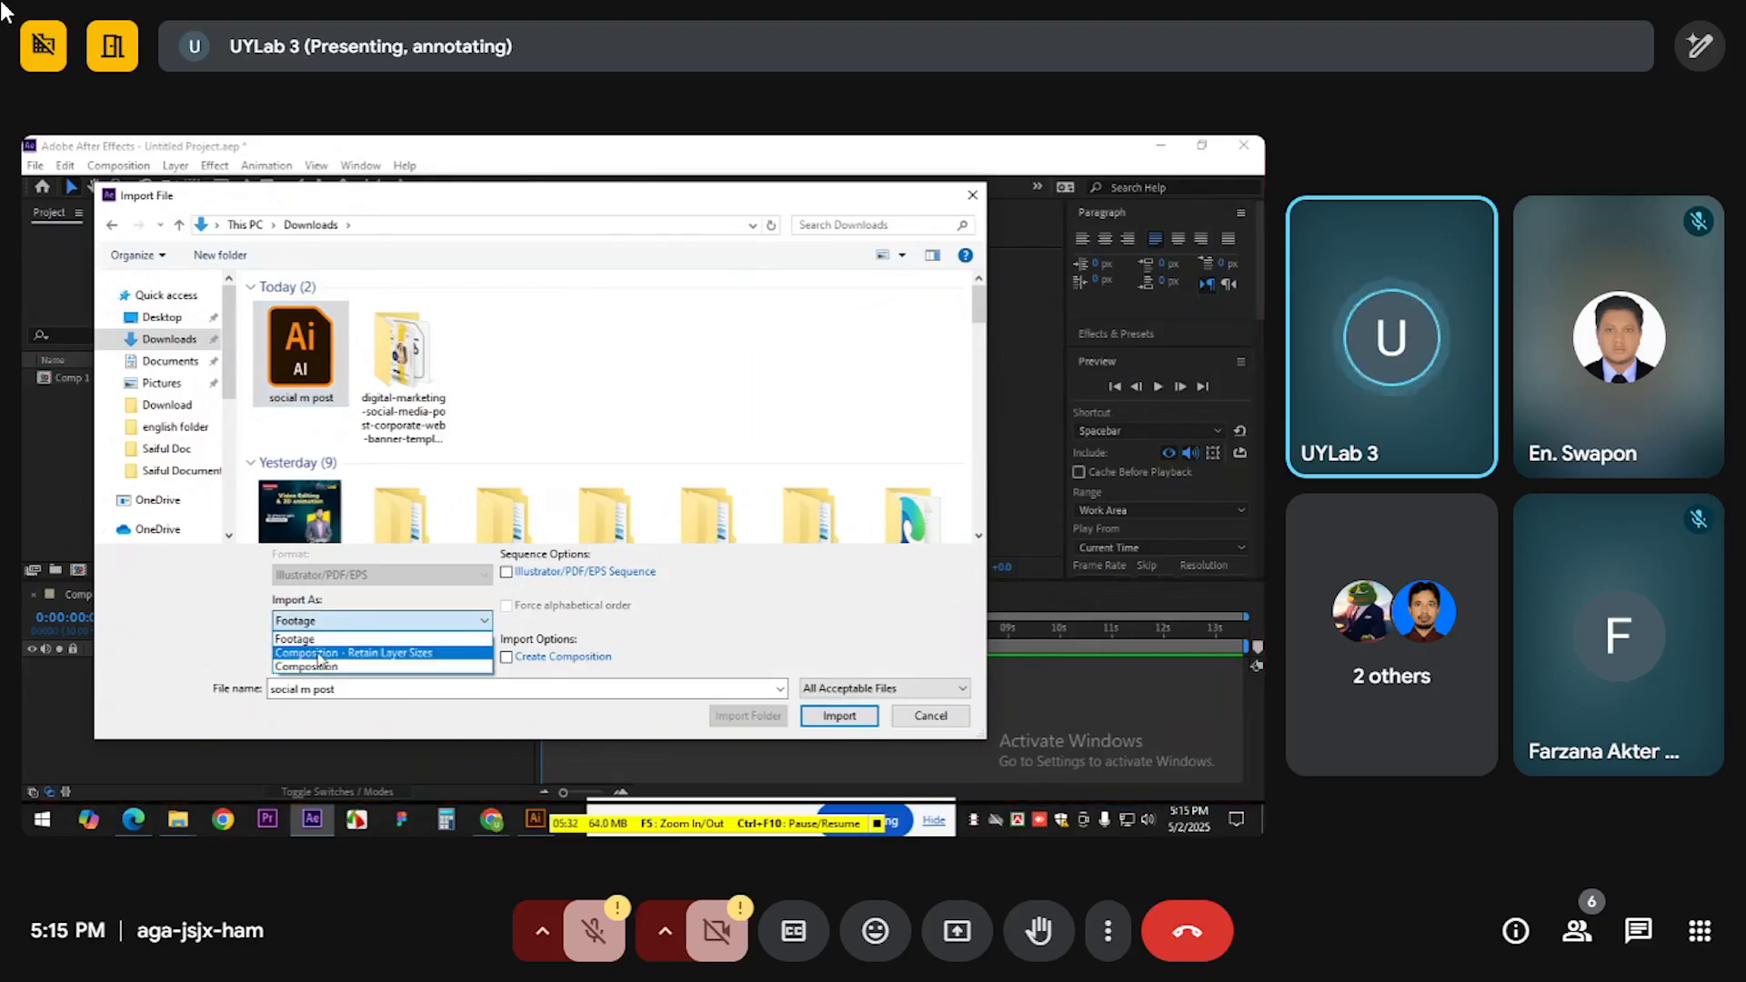
click(319, 654)
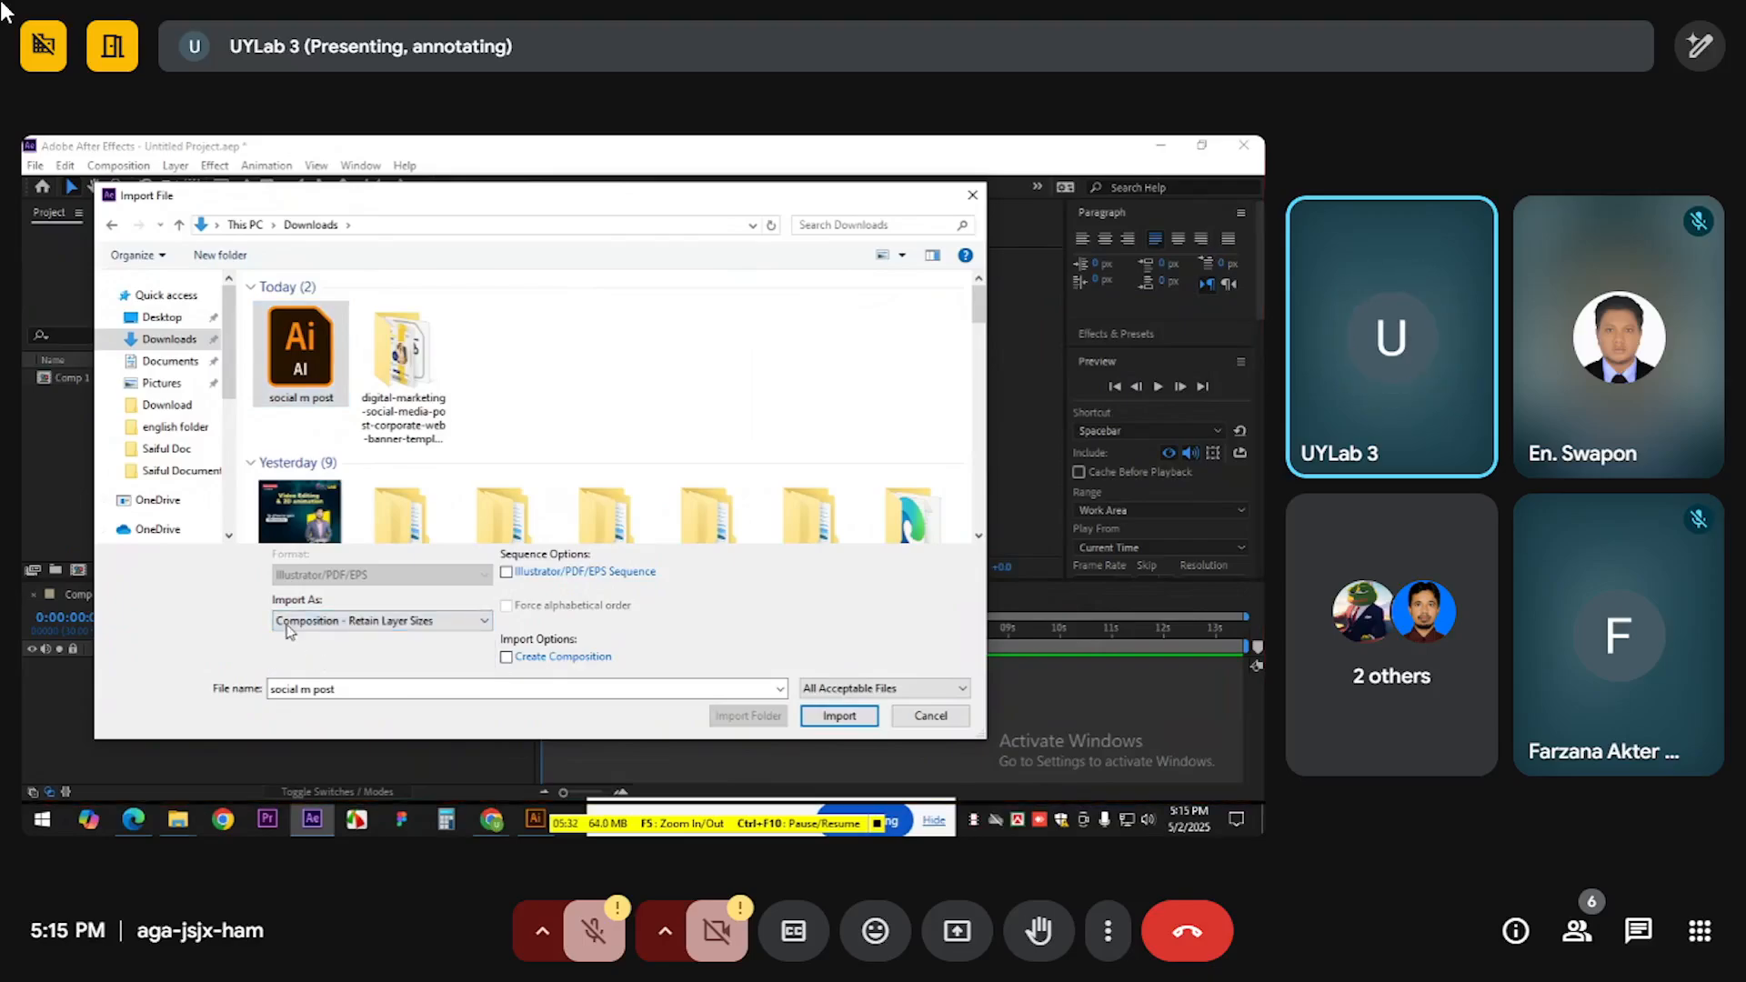
click(837, 716)
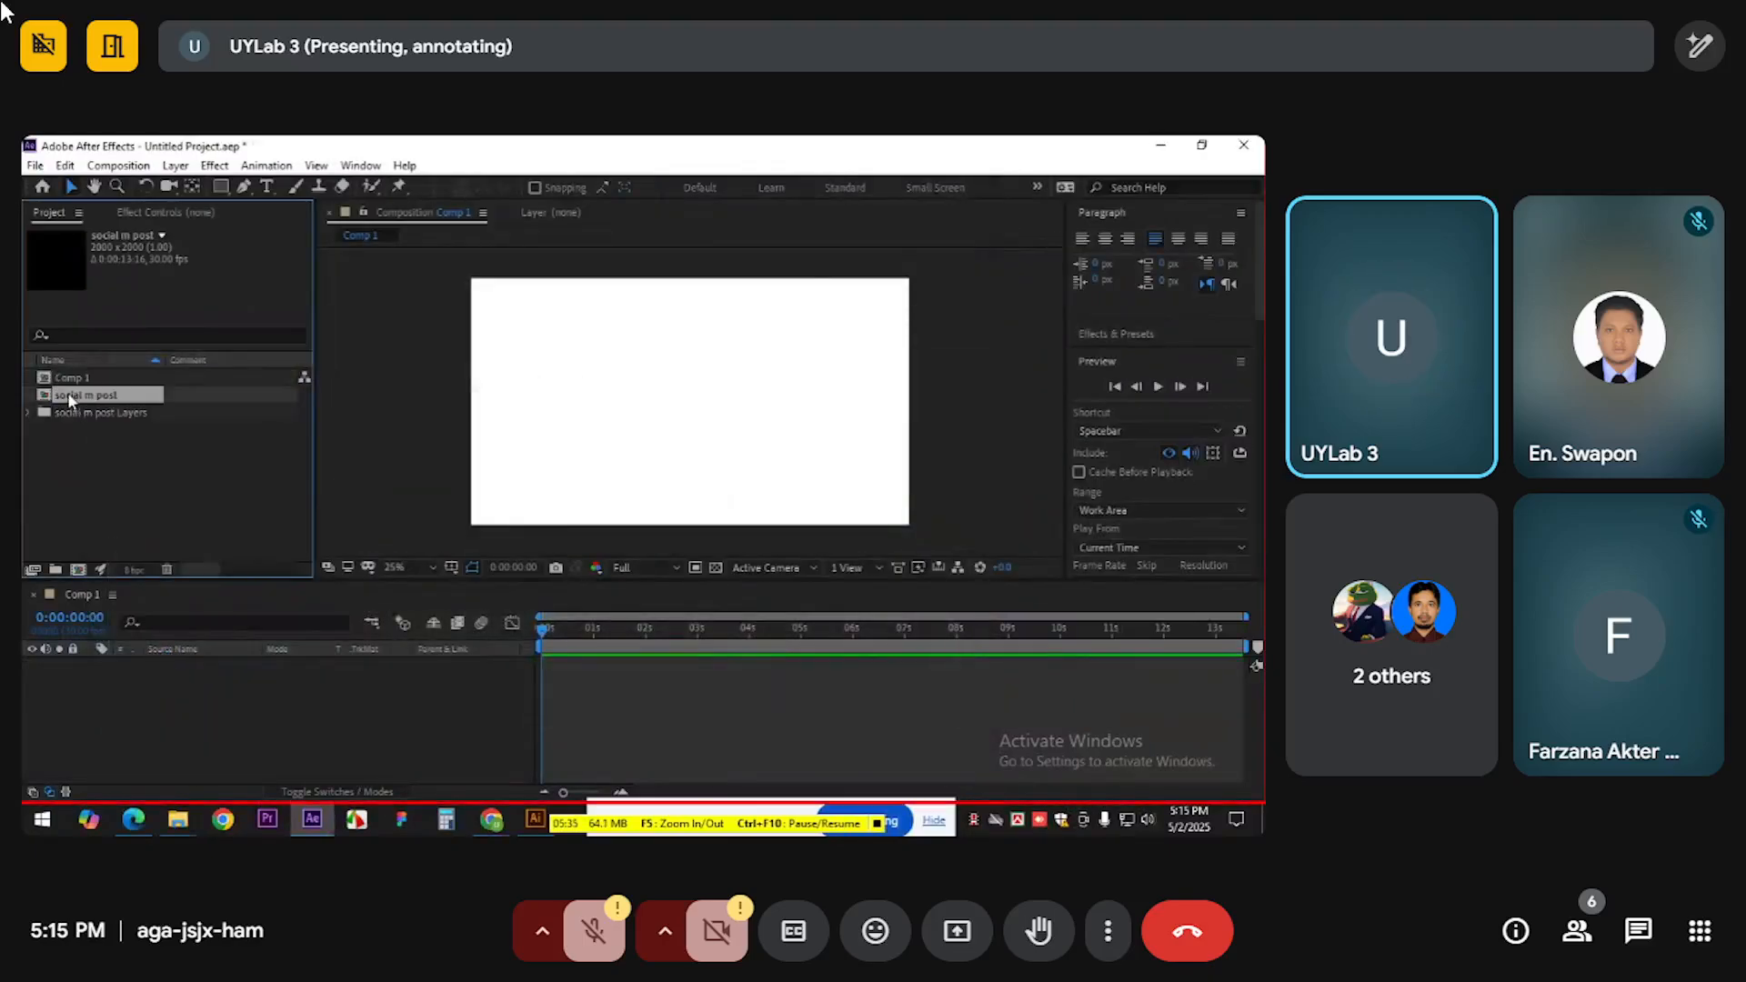
Open the social m post composition and close the Comp 1 timeline
double_click(68, 395)
scroll(620, 406, down, 2)
scroll(620, 407, up, 1)
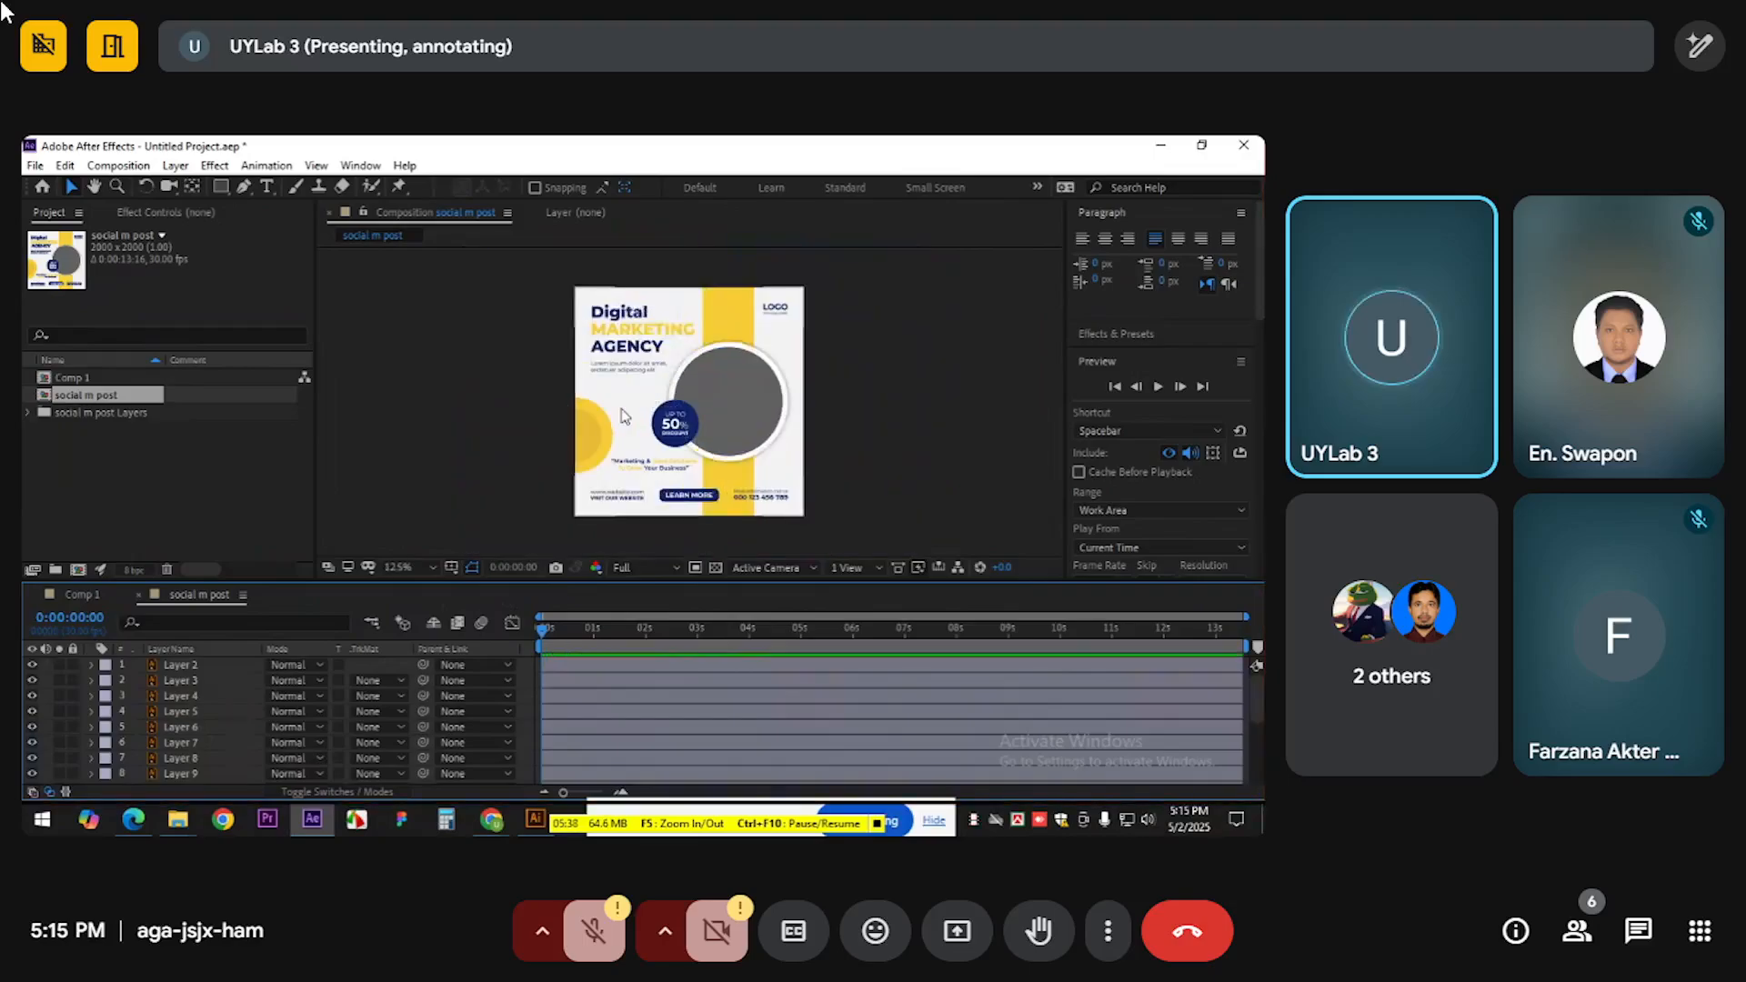
scroll(620, 407, down, 1)
scroll(620, 406, up, 1)
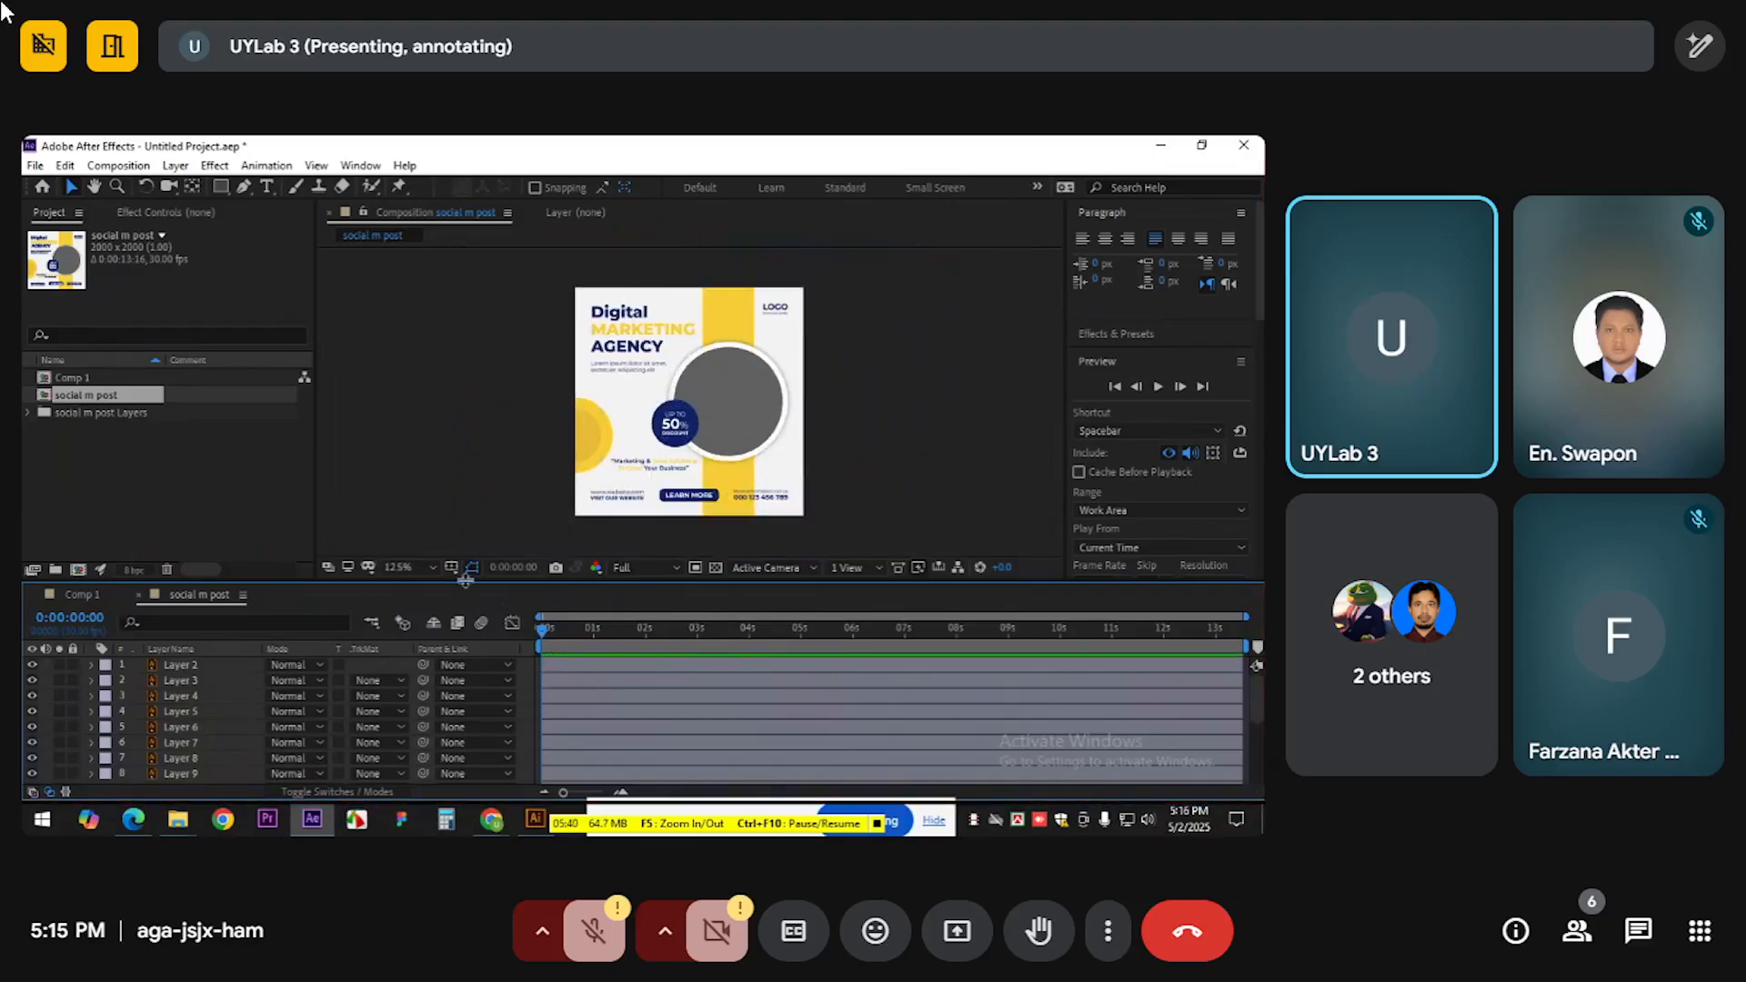
drag(436, 581, 463, 549)
click(35, 562)
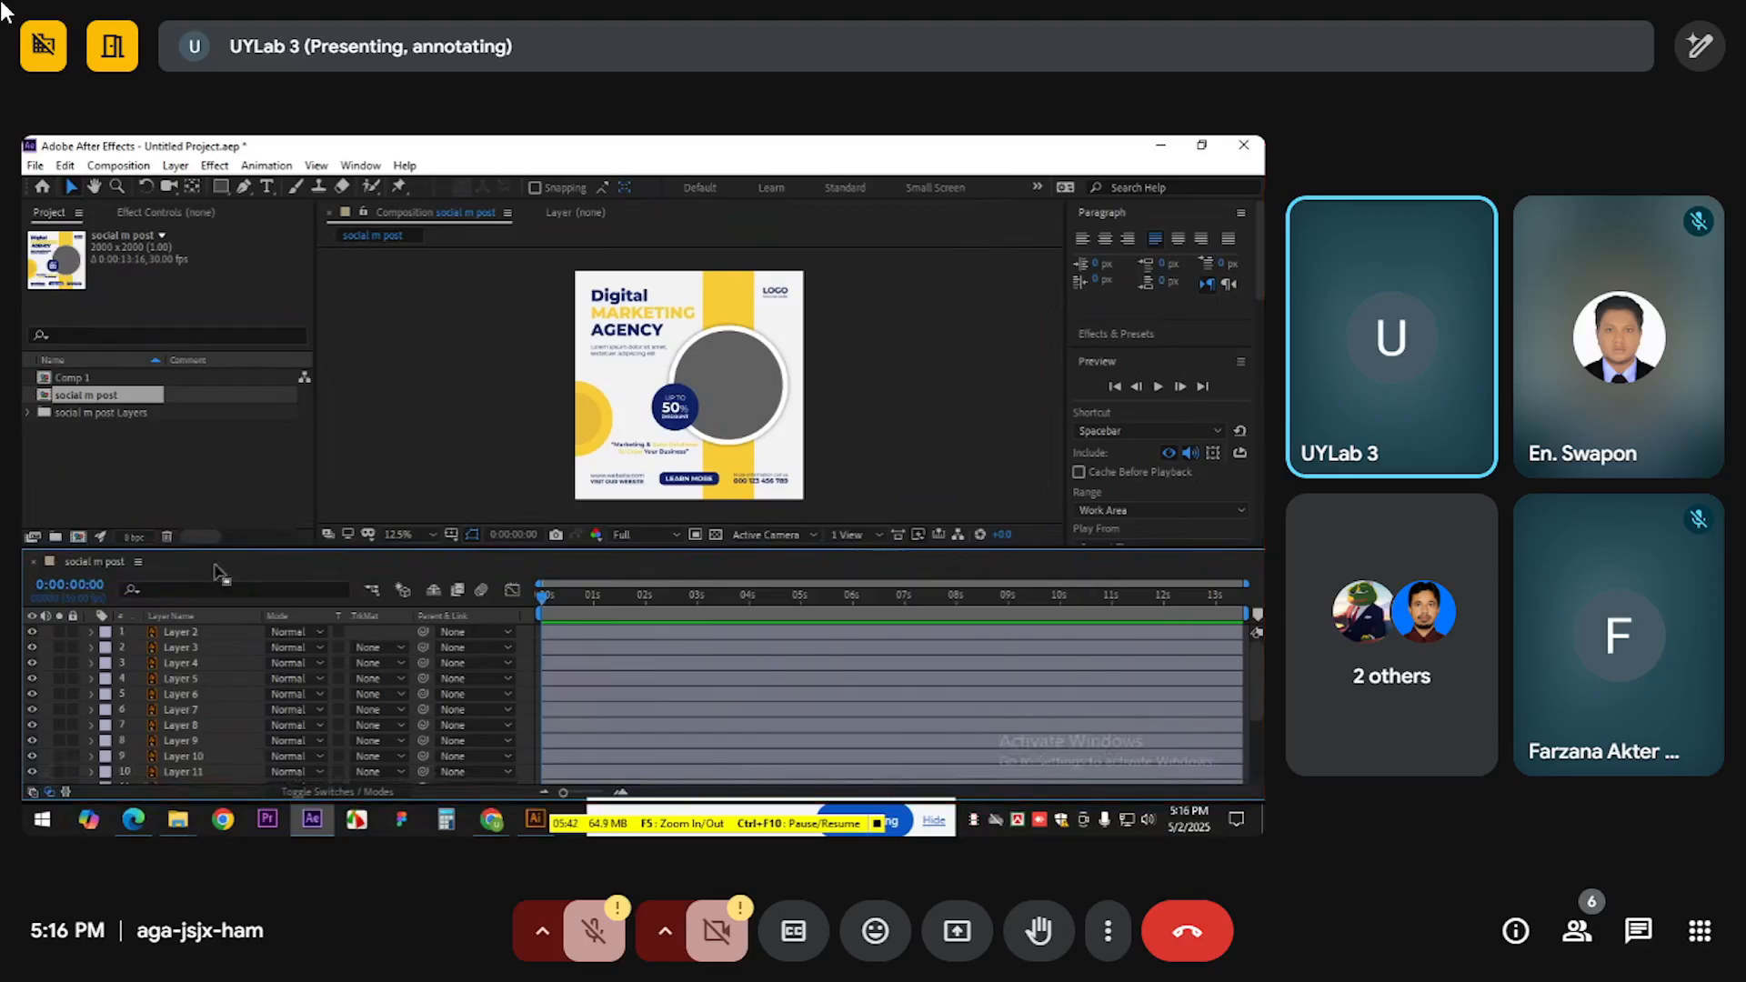
Reset the Text workspace to its saved layout
click(482, 531)
drag(482, 525, 485, 529)
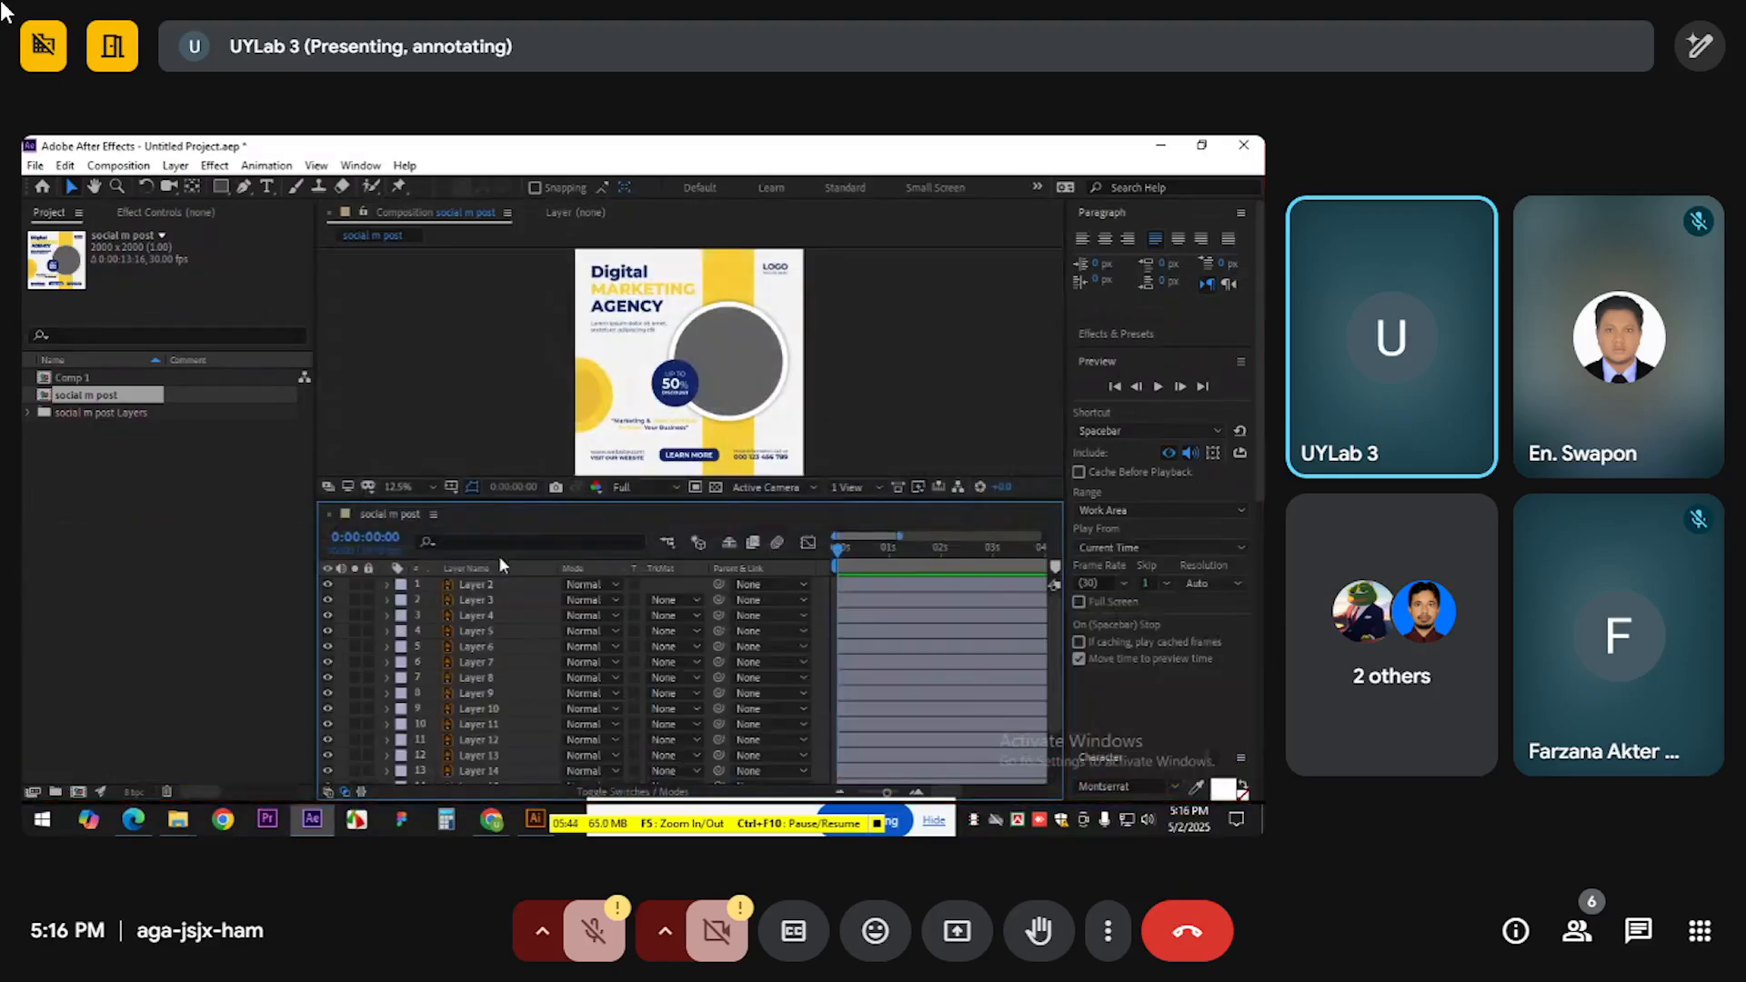
click(352, 167)
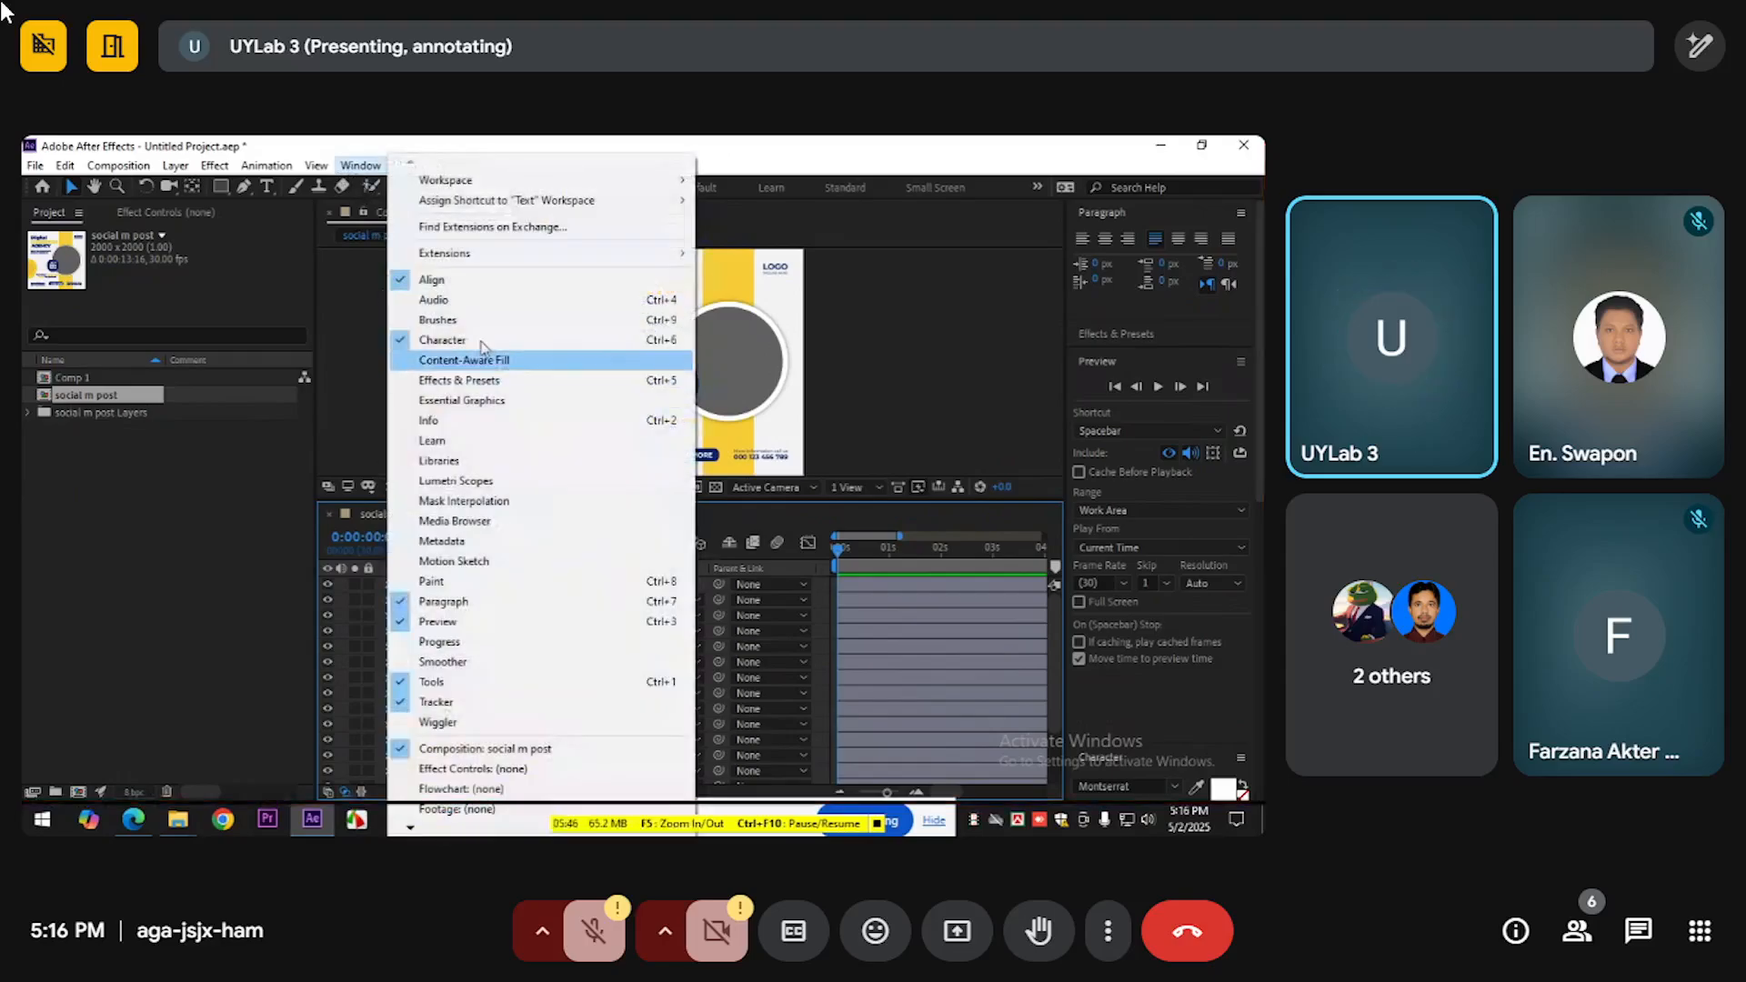
mouse_move(491, 182)
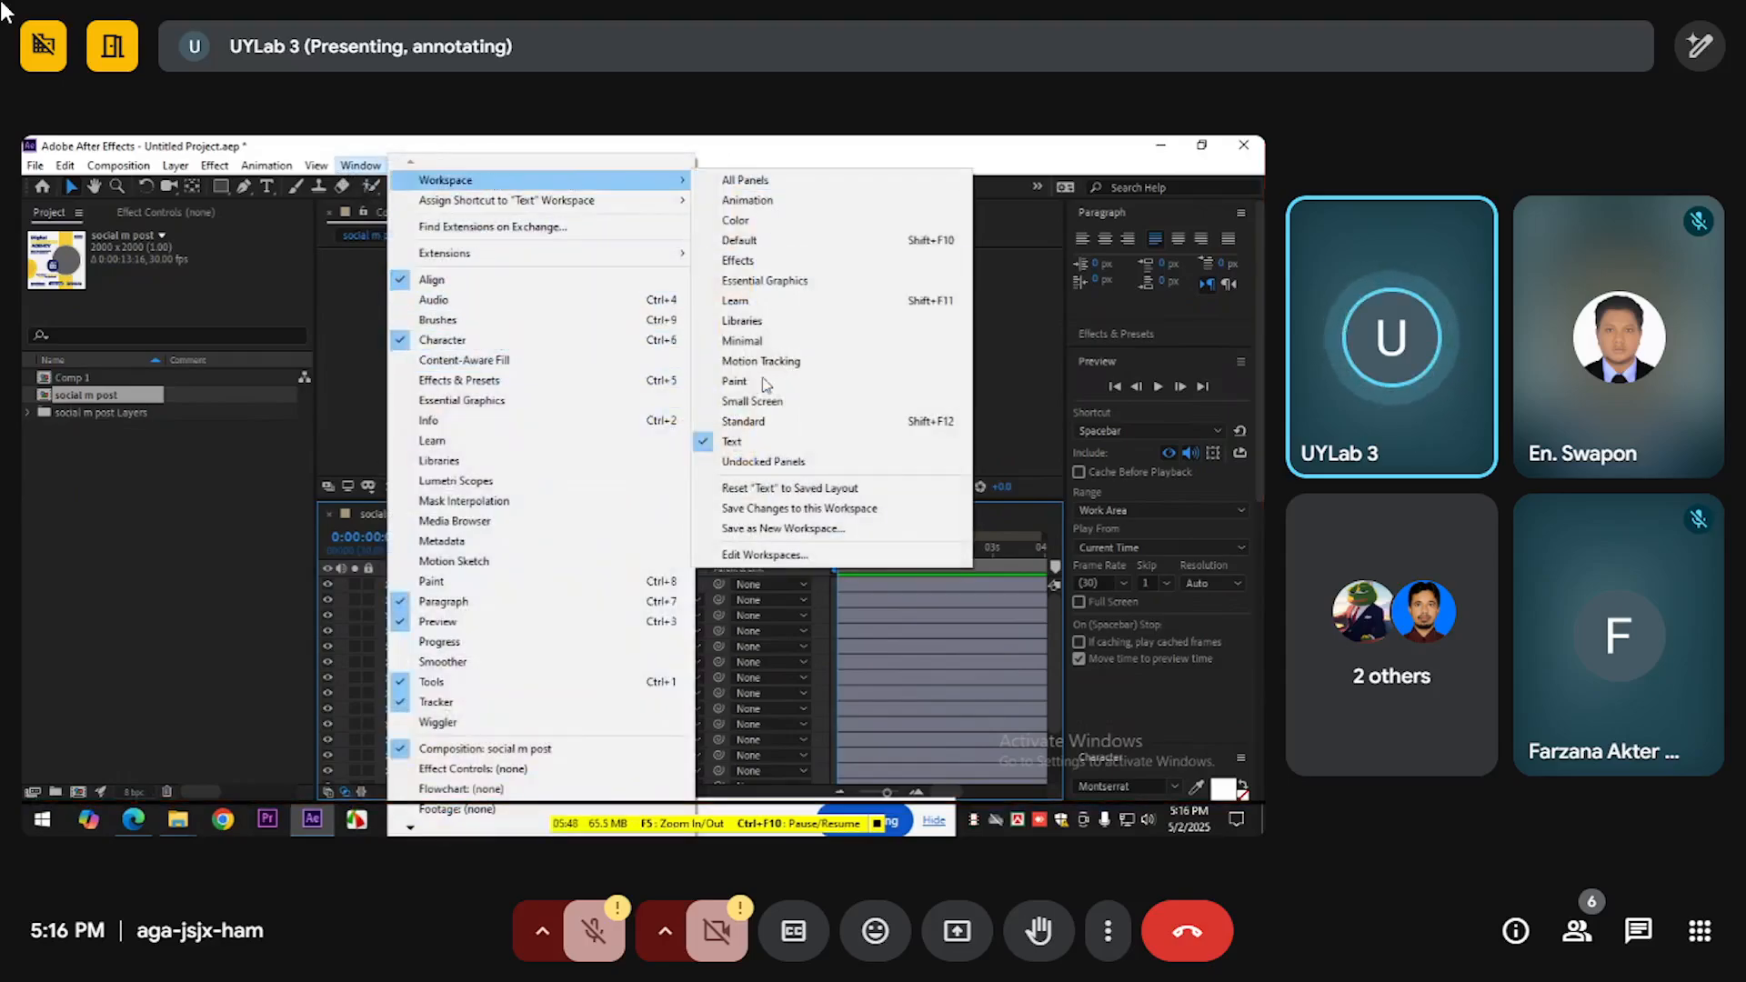
click(764, 481)
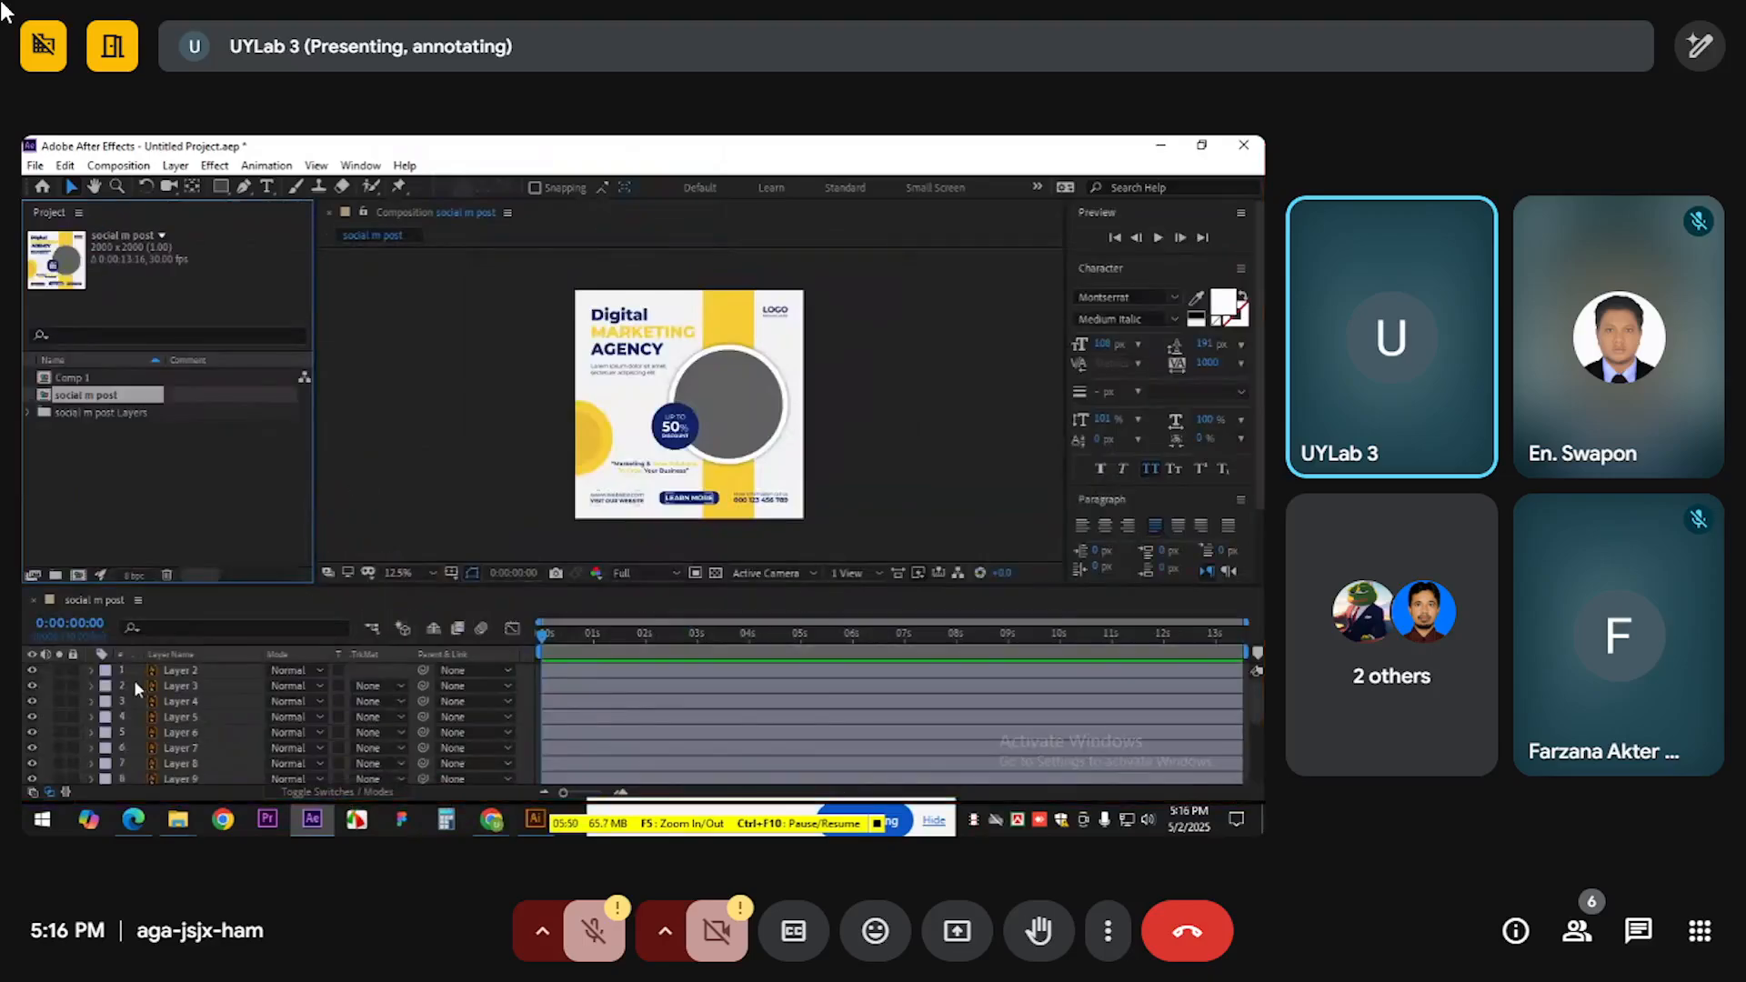
Temporarily enlarge the timeline to examine the imported layers, selecting Layer 4 to identify its artwork
drag(626, 586, 627, 429)
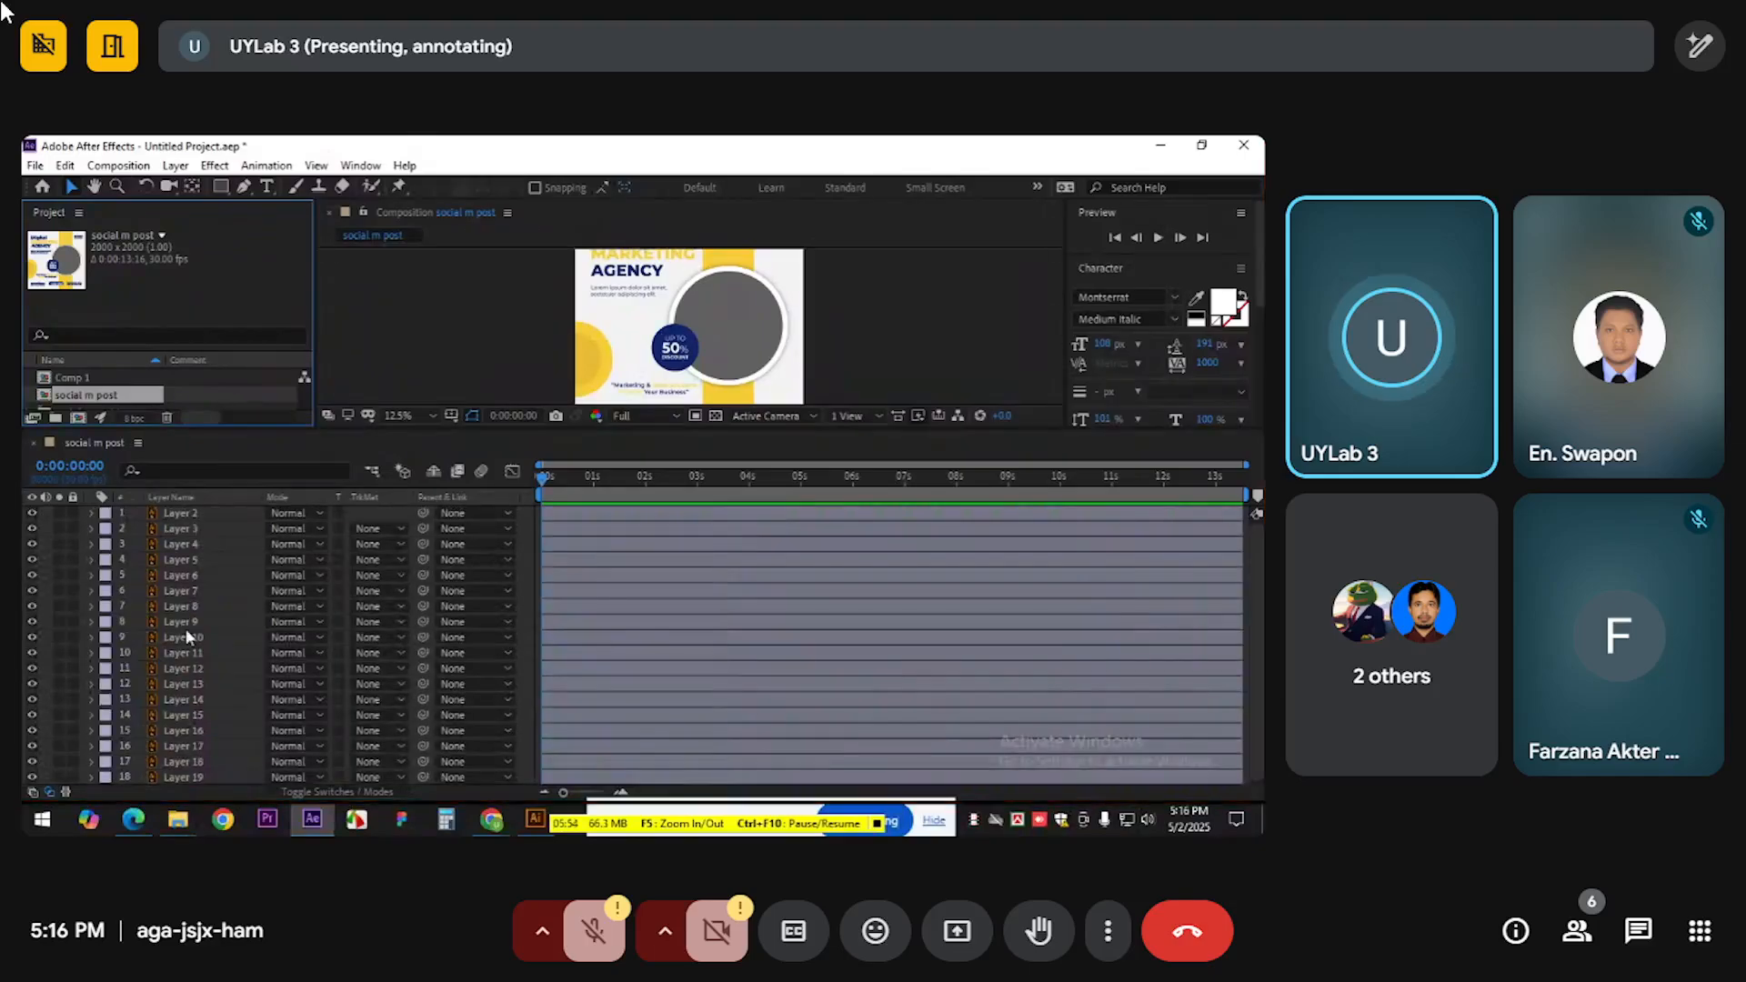
click(180, 542)
drag(652, 422, 656, 680)
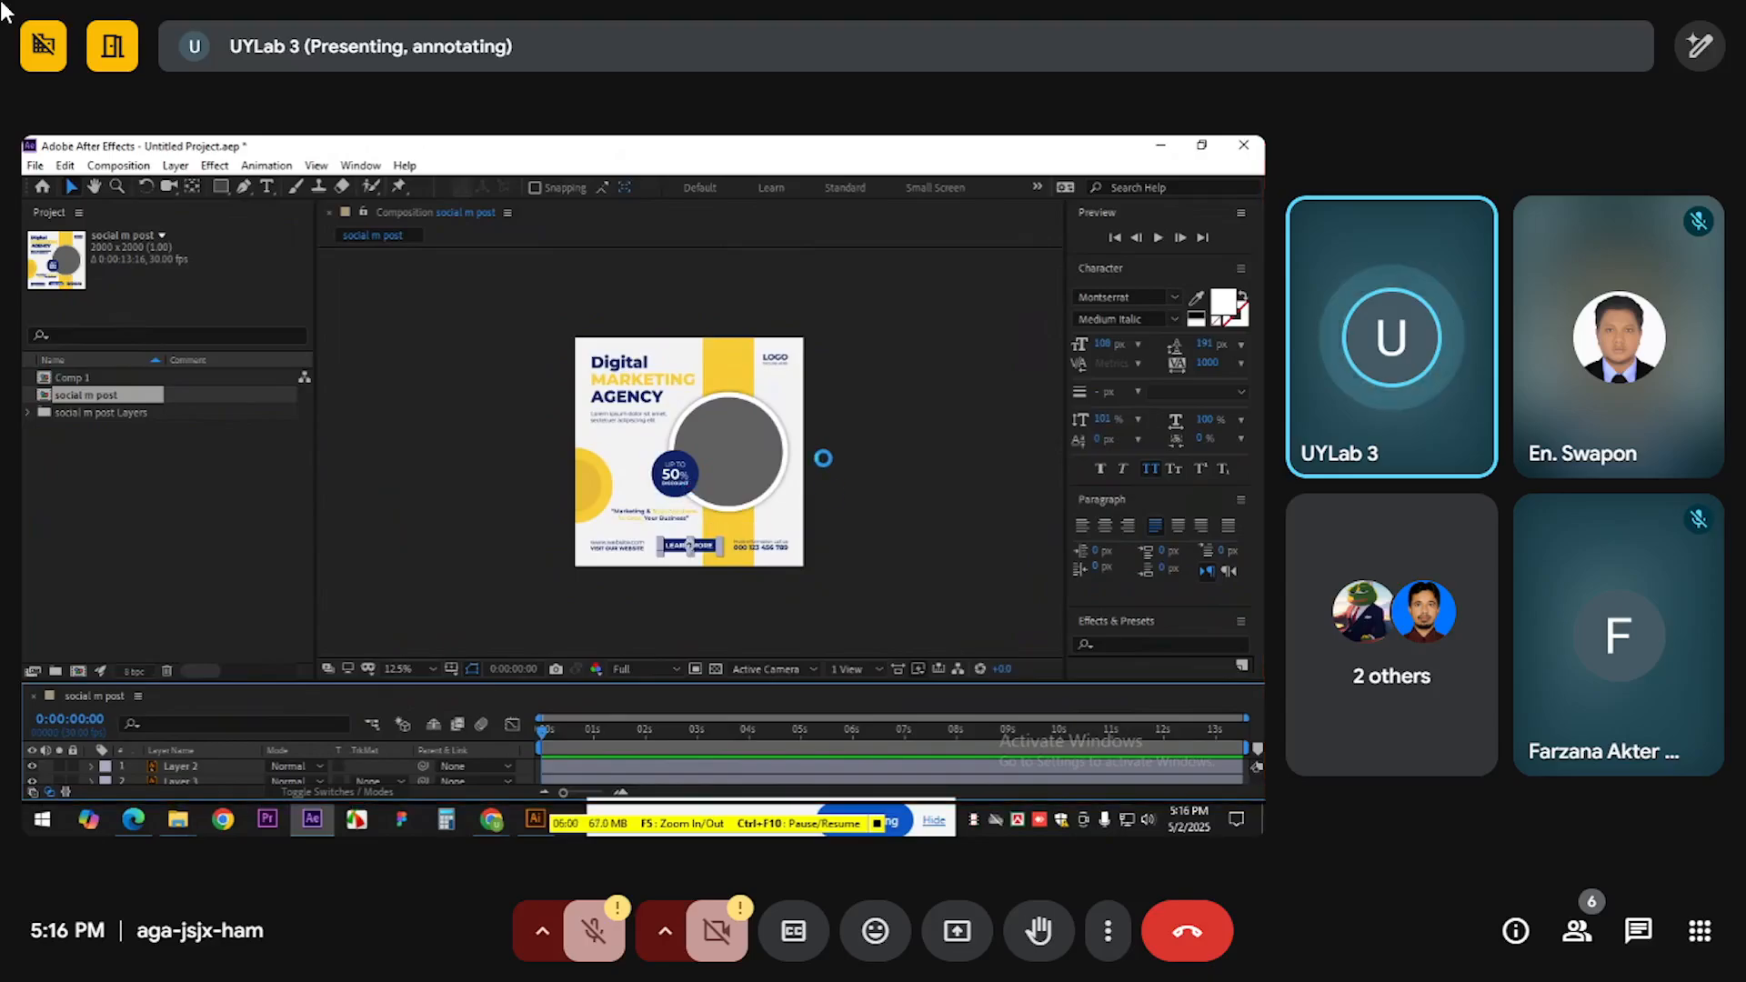
Try moving the grey circle out of its white ring, and undo the move
scroll(542, 437, up, 1)
scroll(623, 431, down, 1)
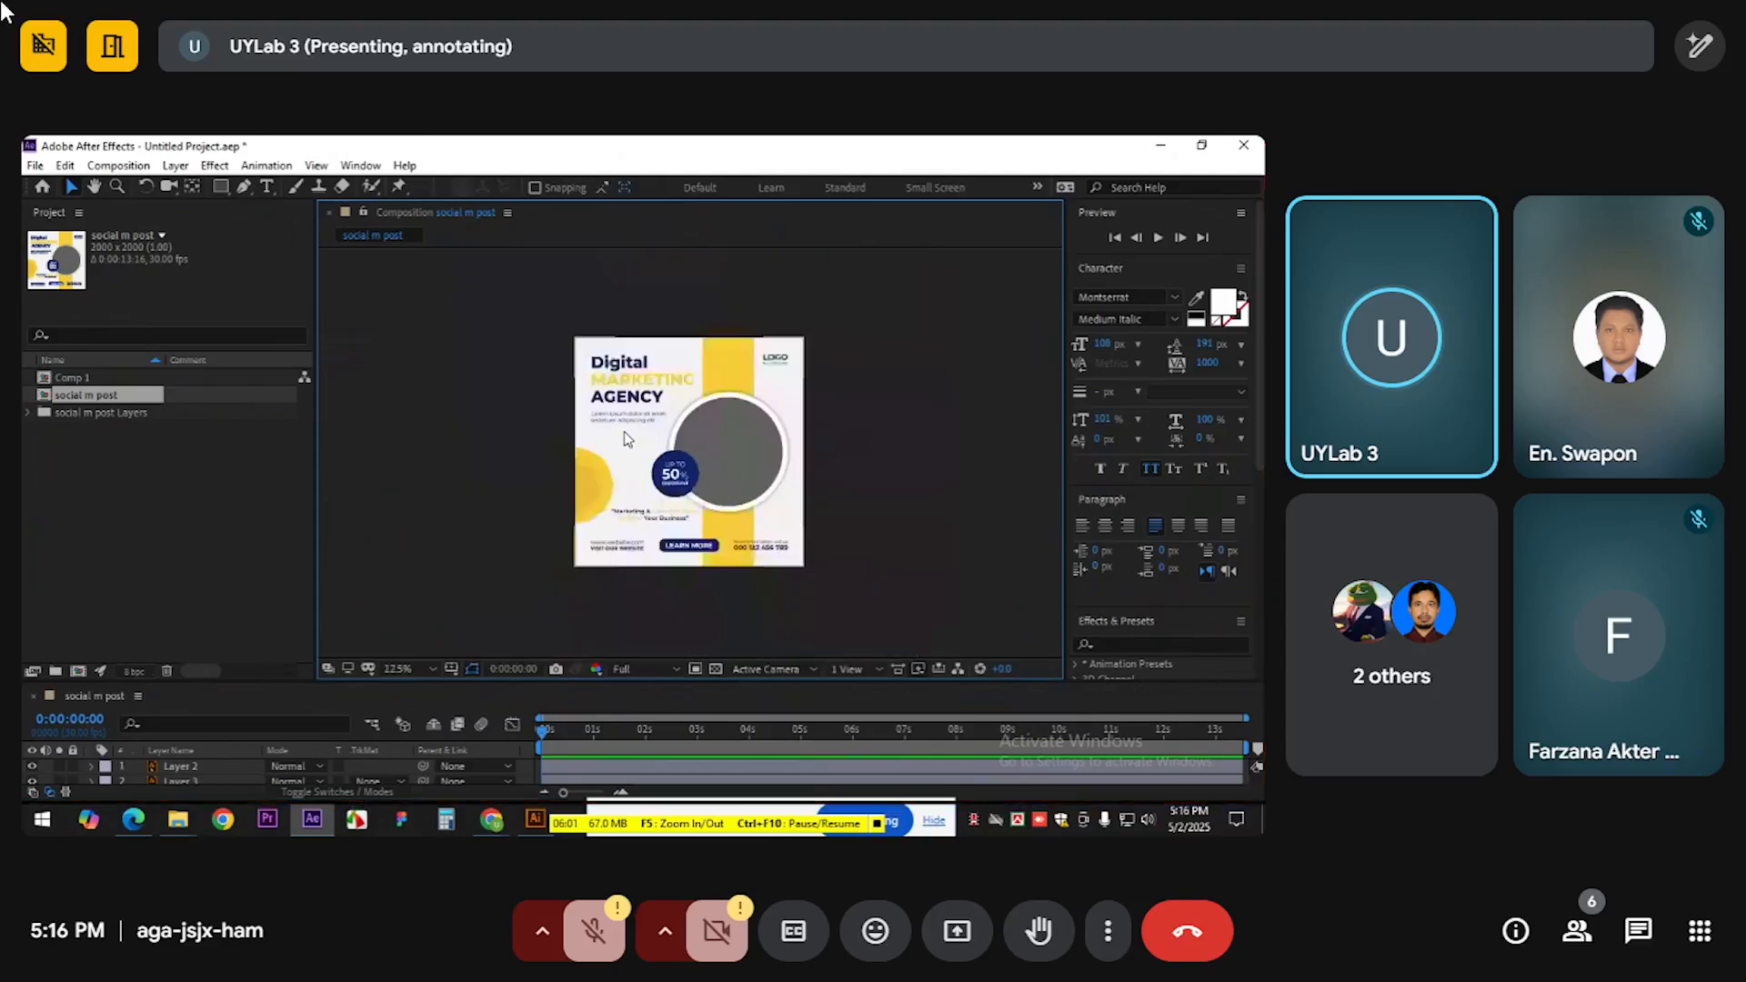
scroll(624, 431, up, 1)
scroll(624, 431, down, 1)
mouse_move(733, 447)
mouse_down()
mouse_move(708, 445)
mouse_move(751, 466)
mouse_up()
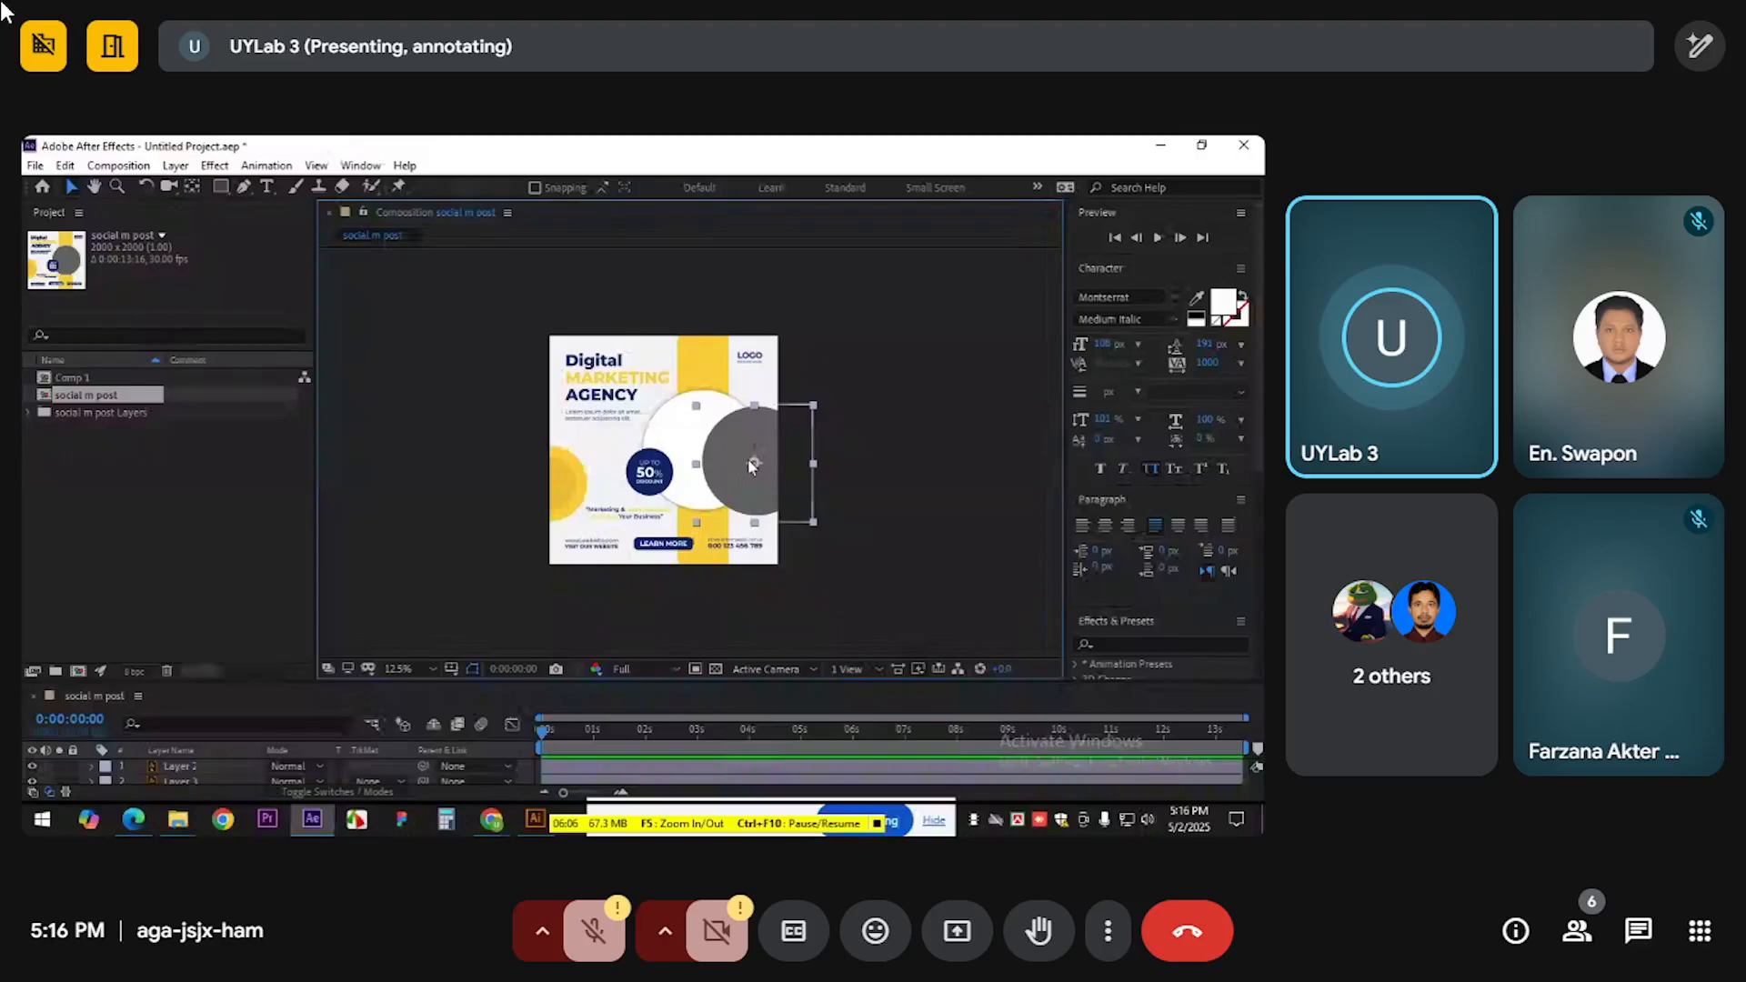
key(ctrl+z)
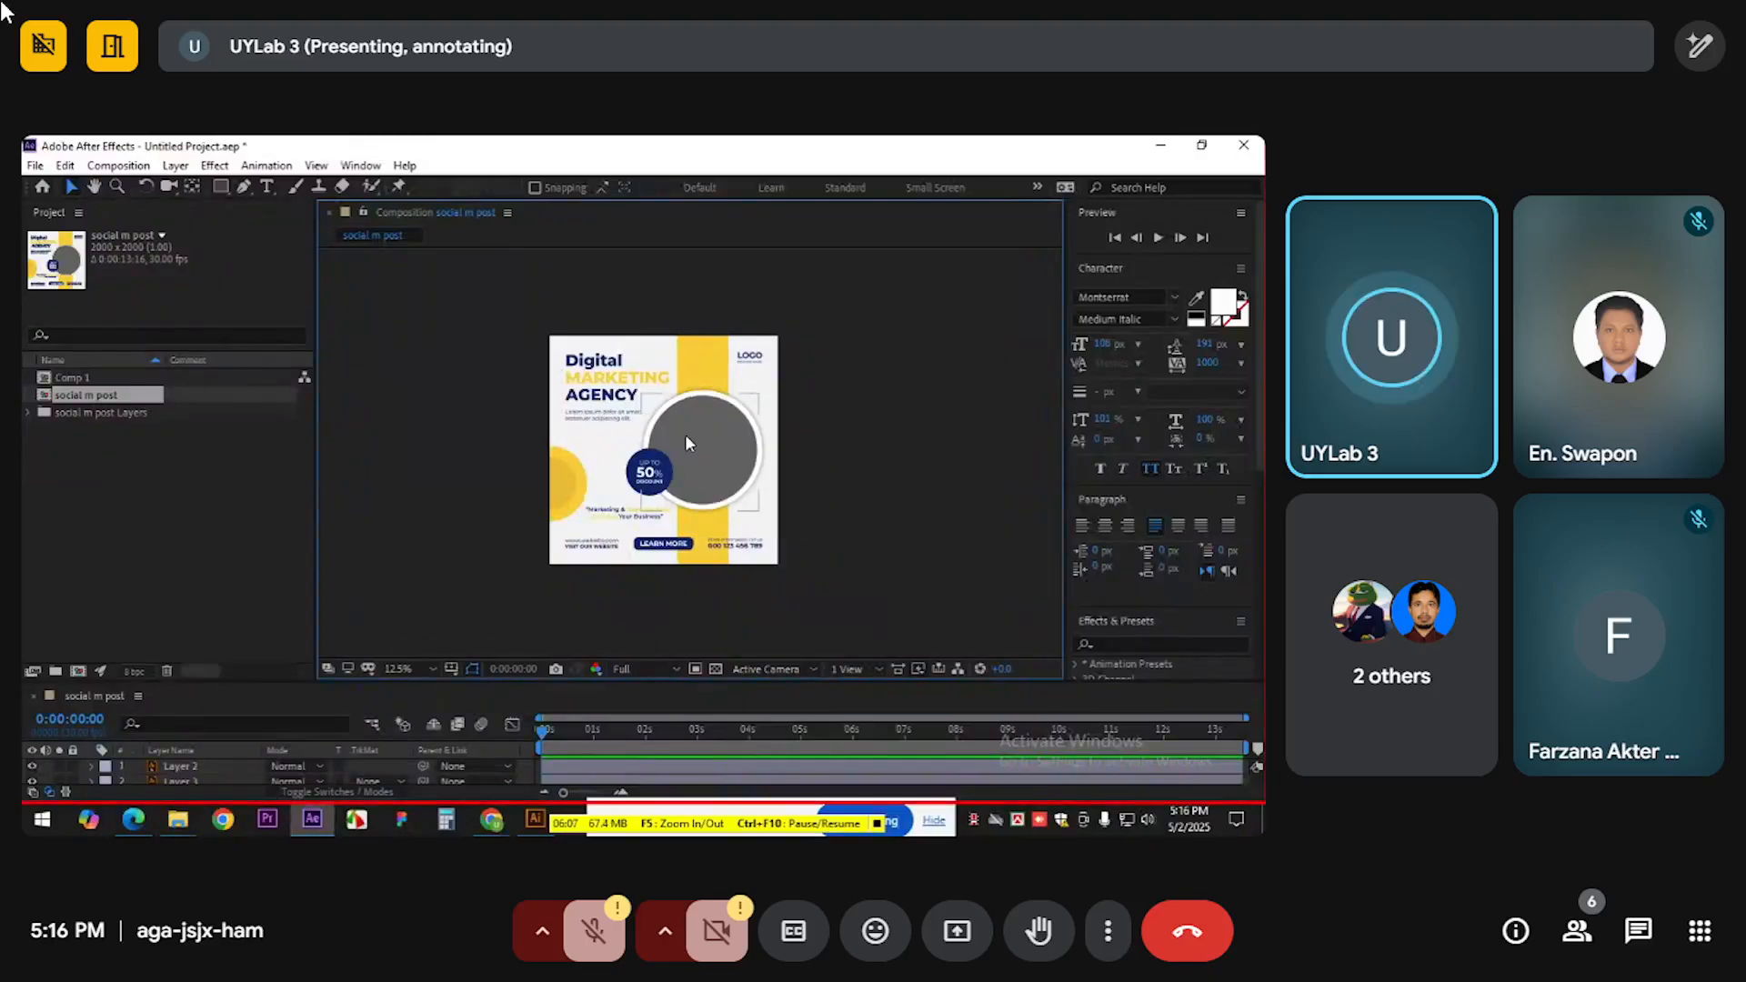
scroll(691, 436, up, 1)
drag(717, 413, 724, 477)
scroll(694, 377, down, 1)
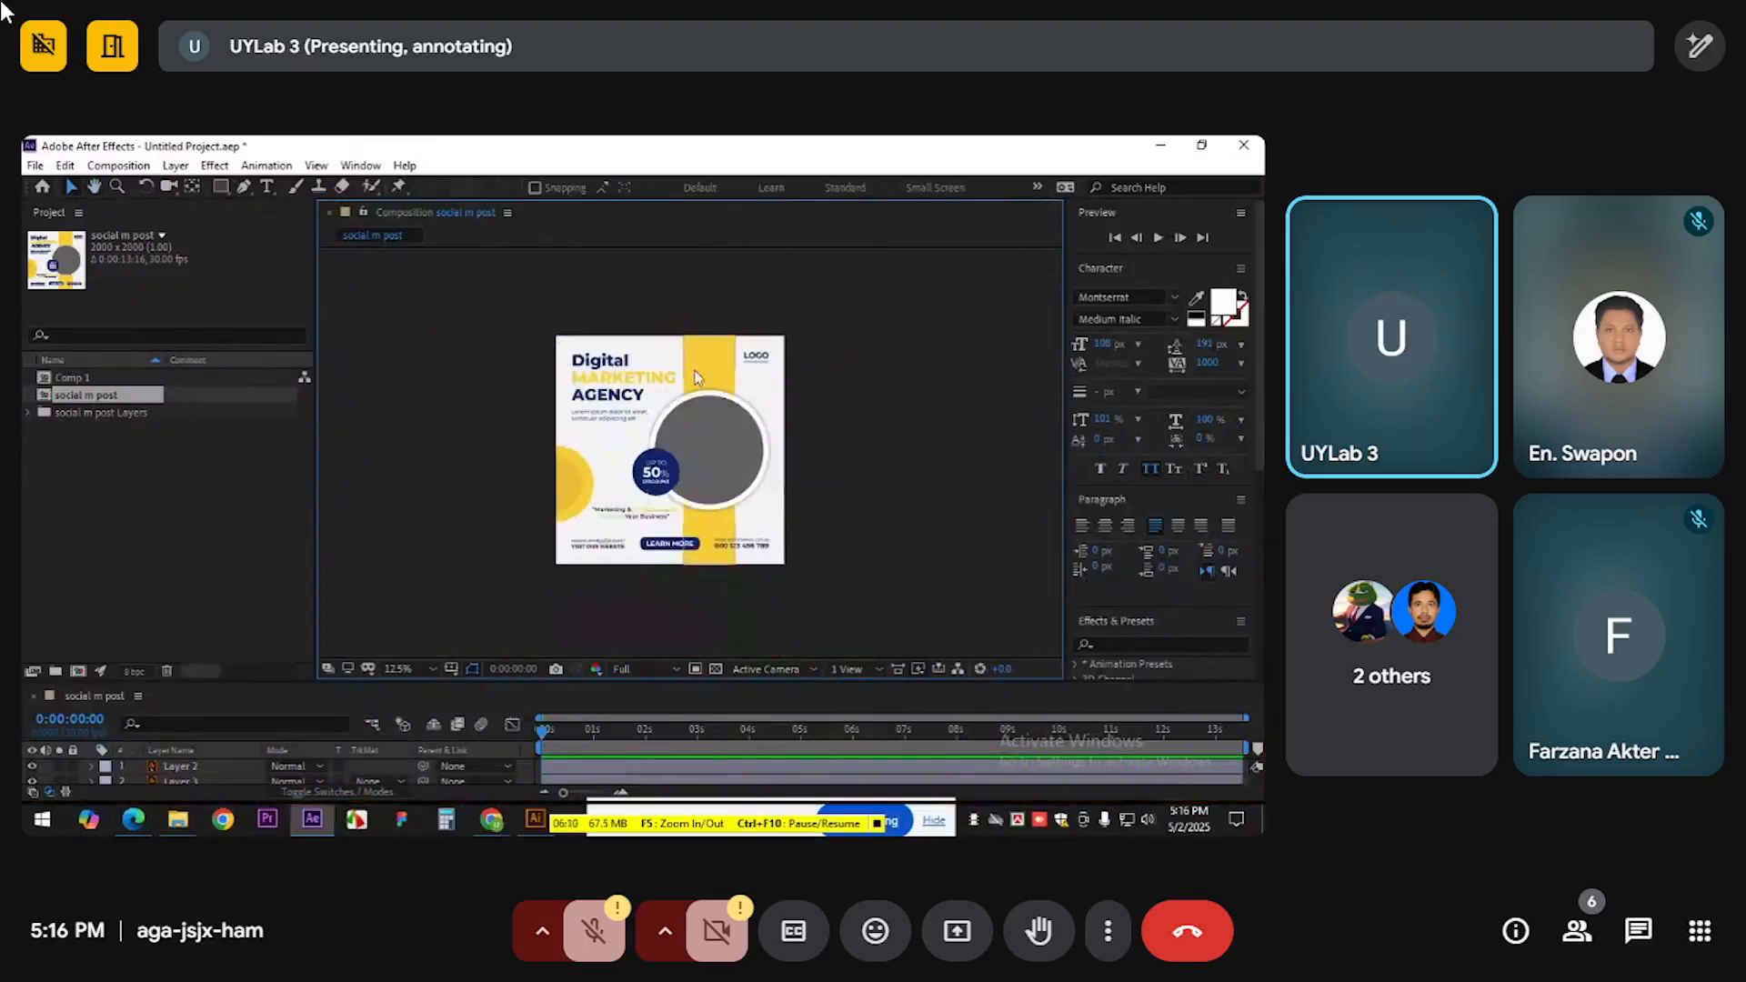
drag(764, 412, 745, 411)
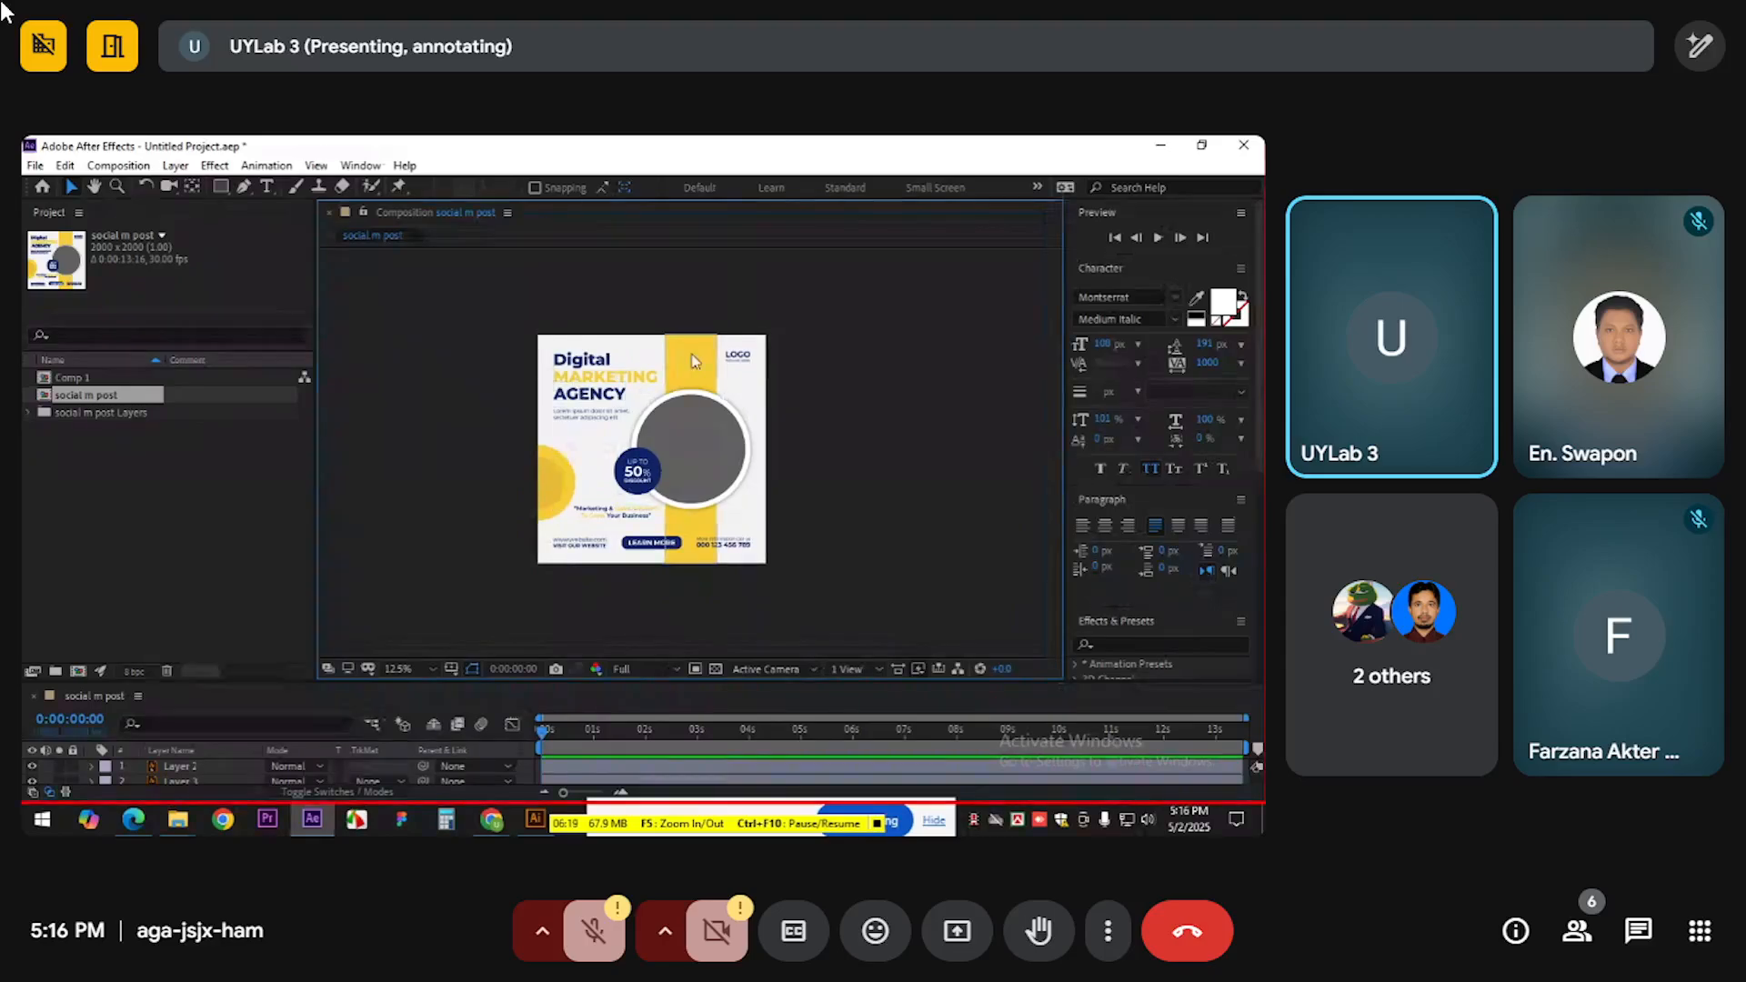
scroll(696, 405, up, 1)
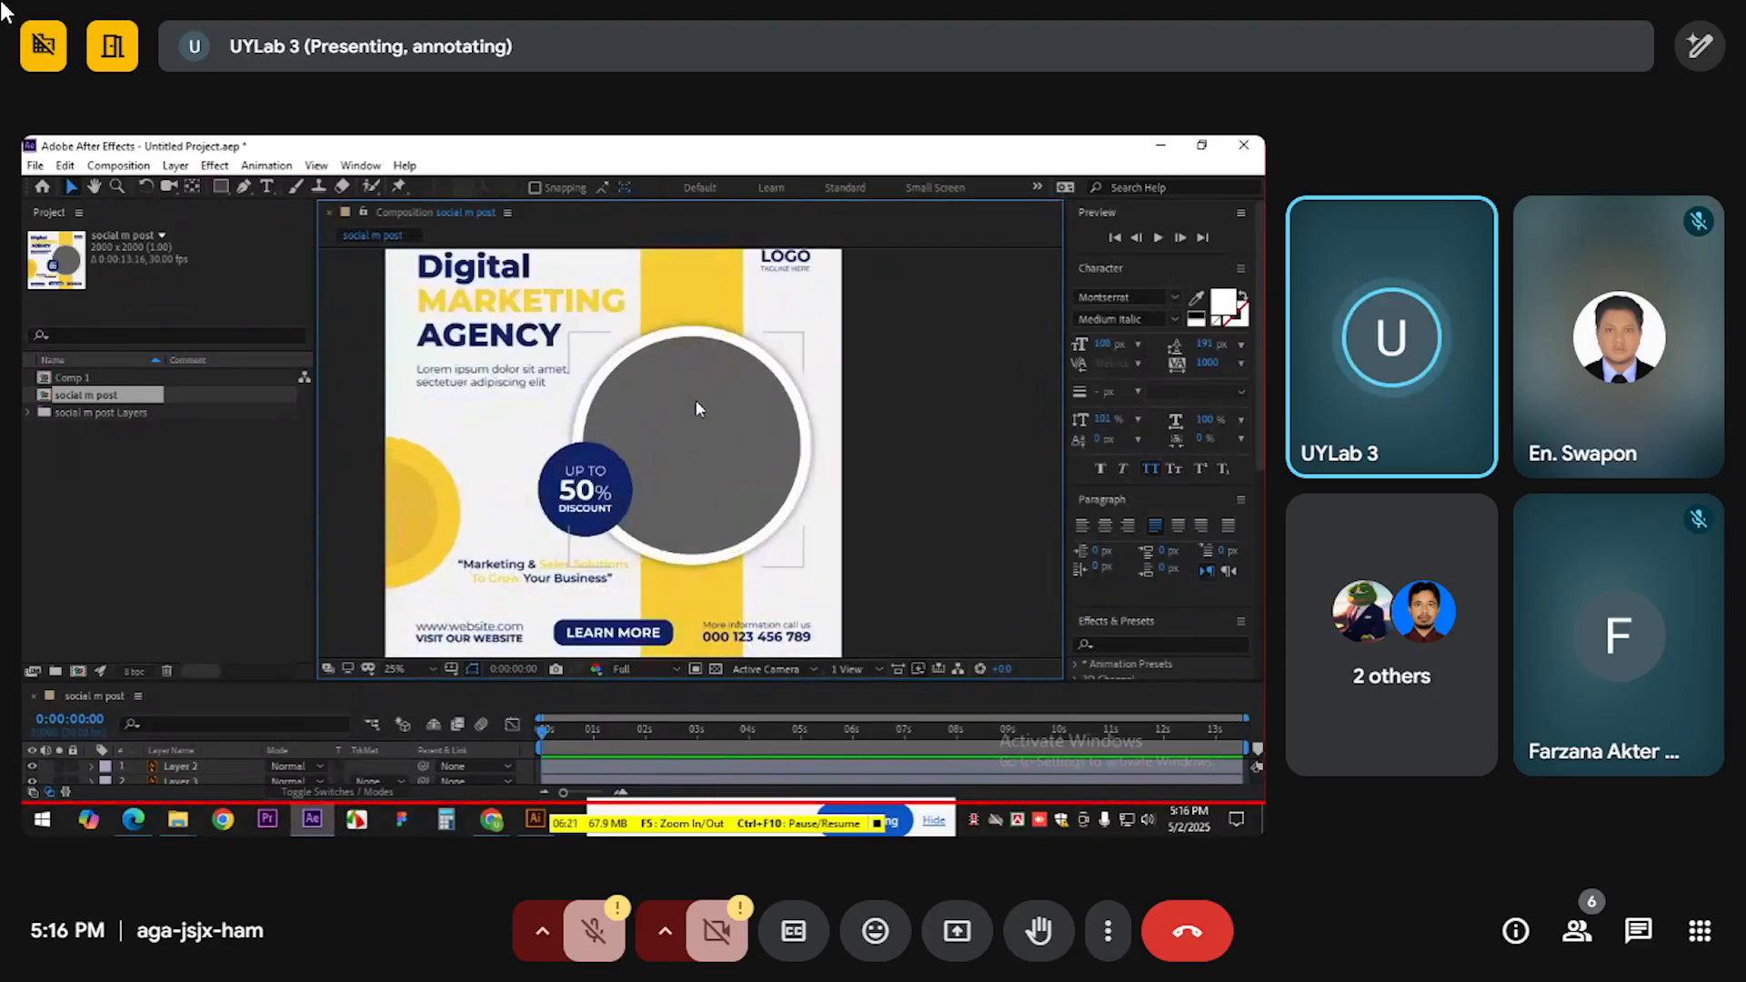
scroll(694, 406, down, 1)
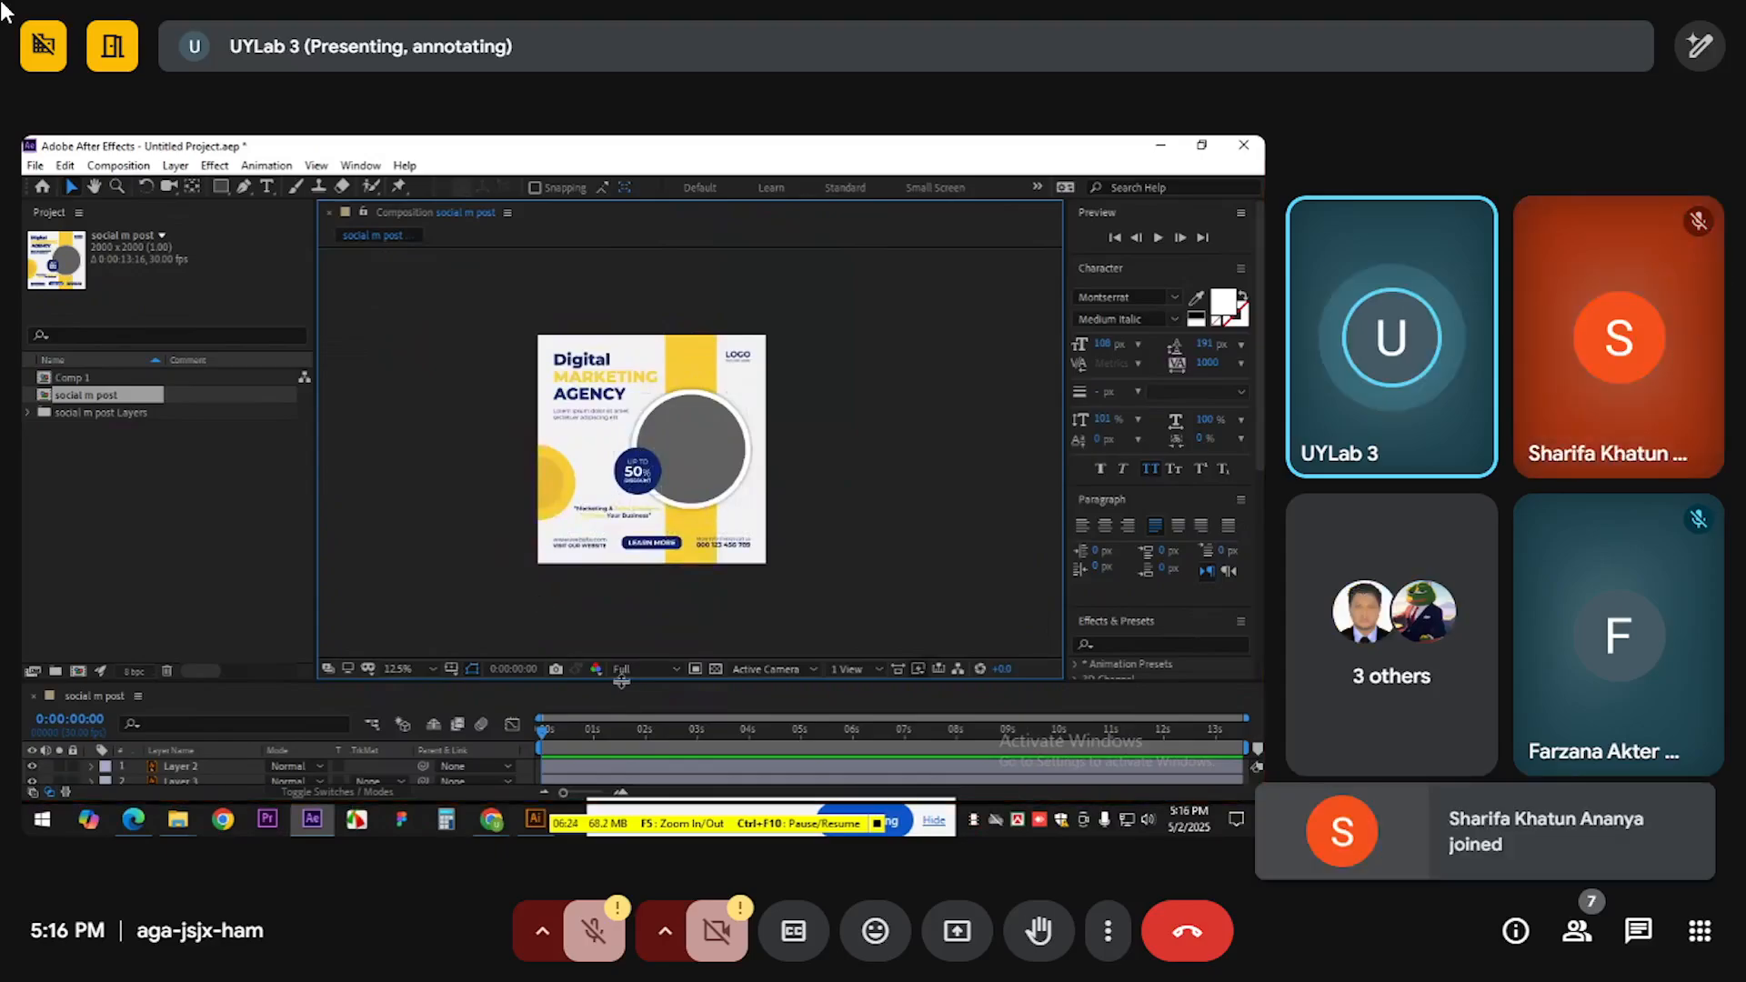
Enlarge the timeline panel to show most of the layer list while keeping the composition preview usable
drag(621, 681, 615, 442)
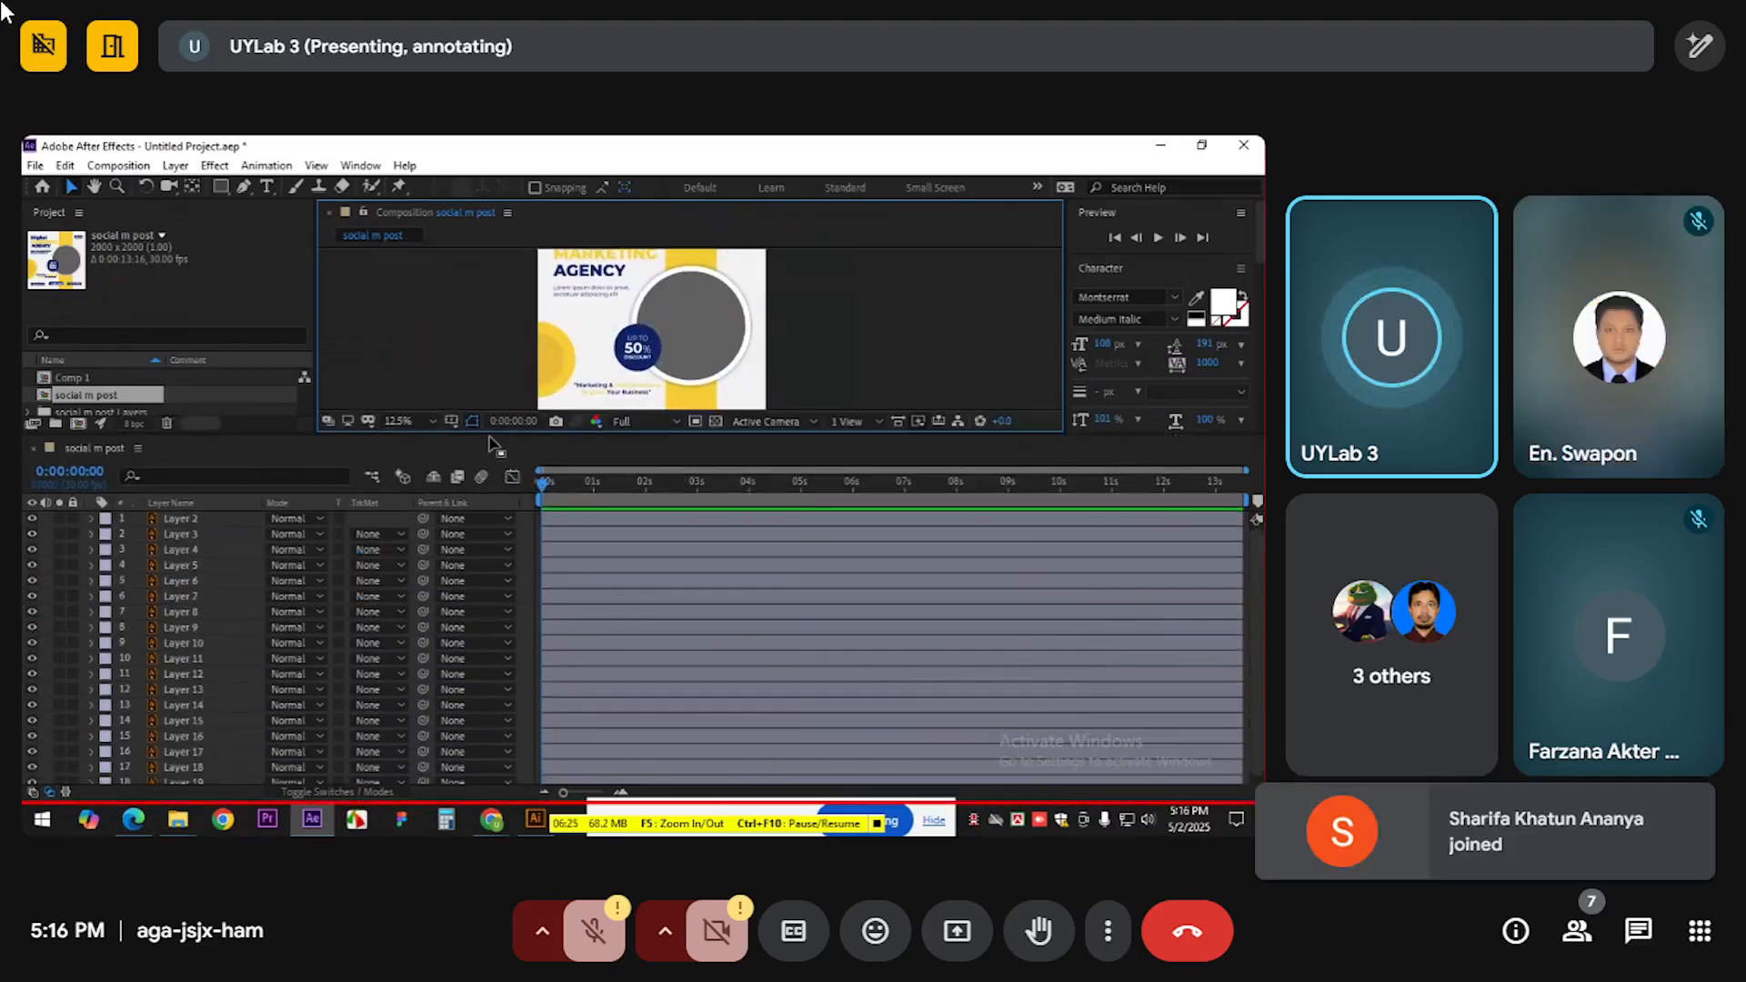
key(h)
drag(601, 334, 596, 357)
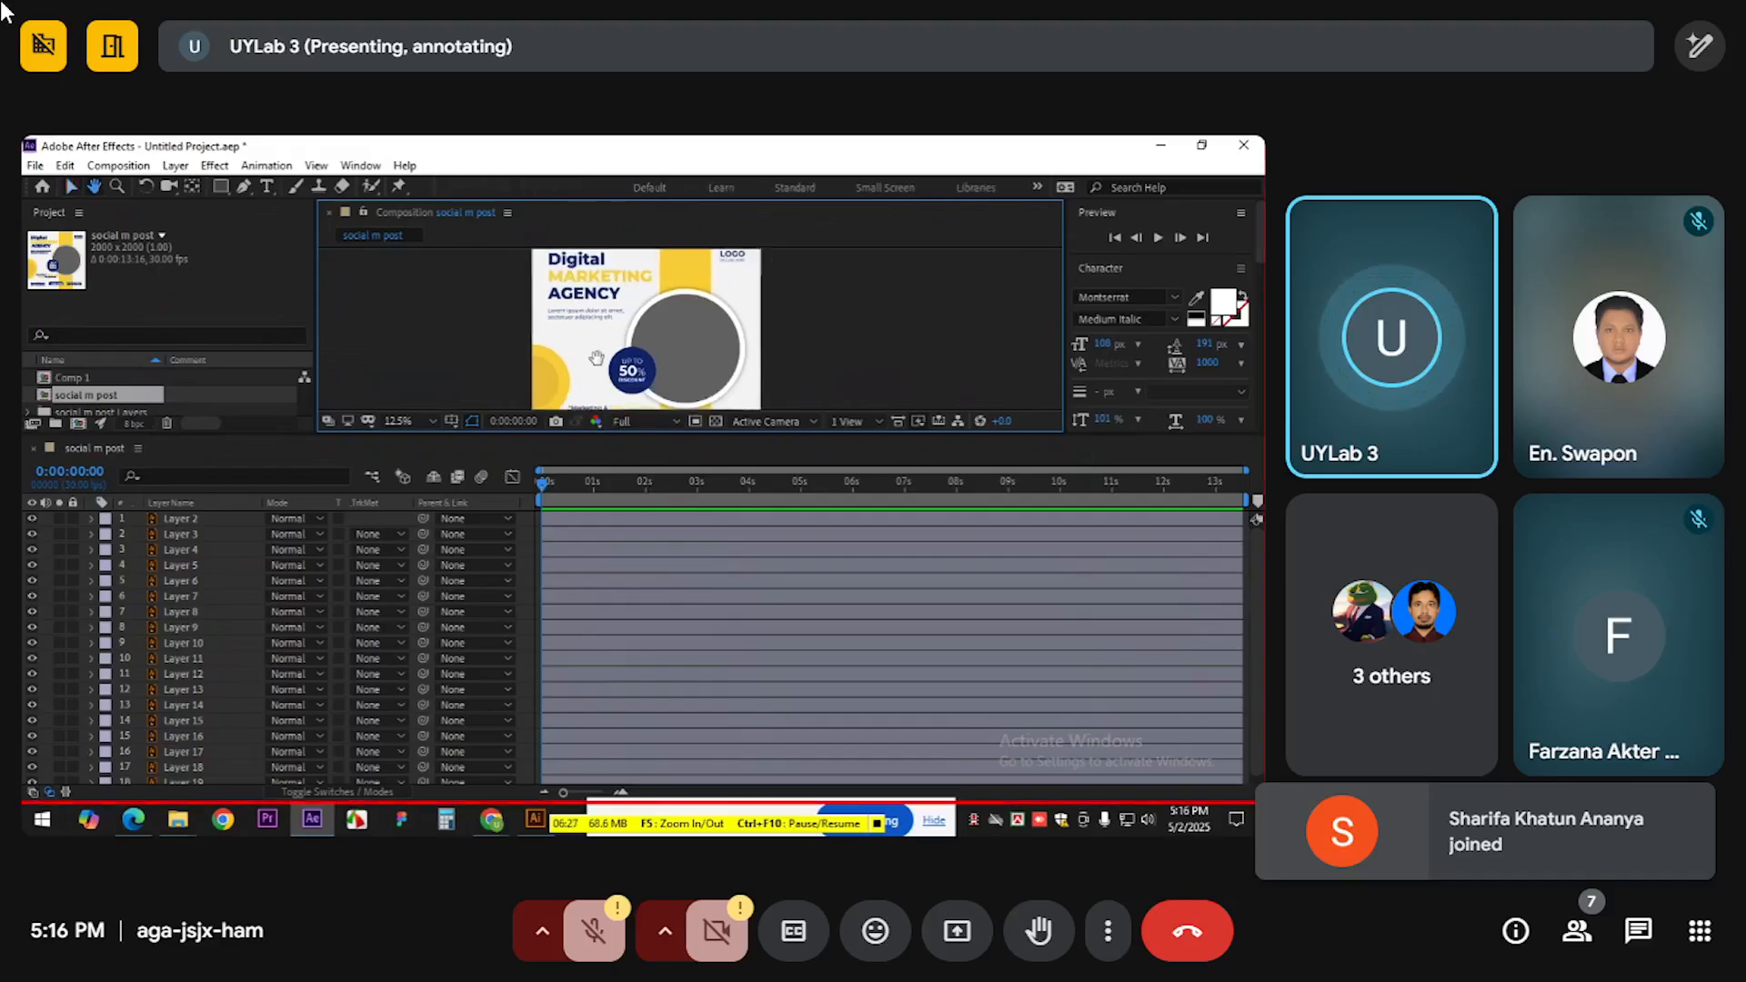
key(v)
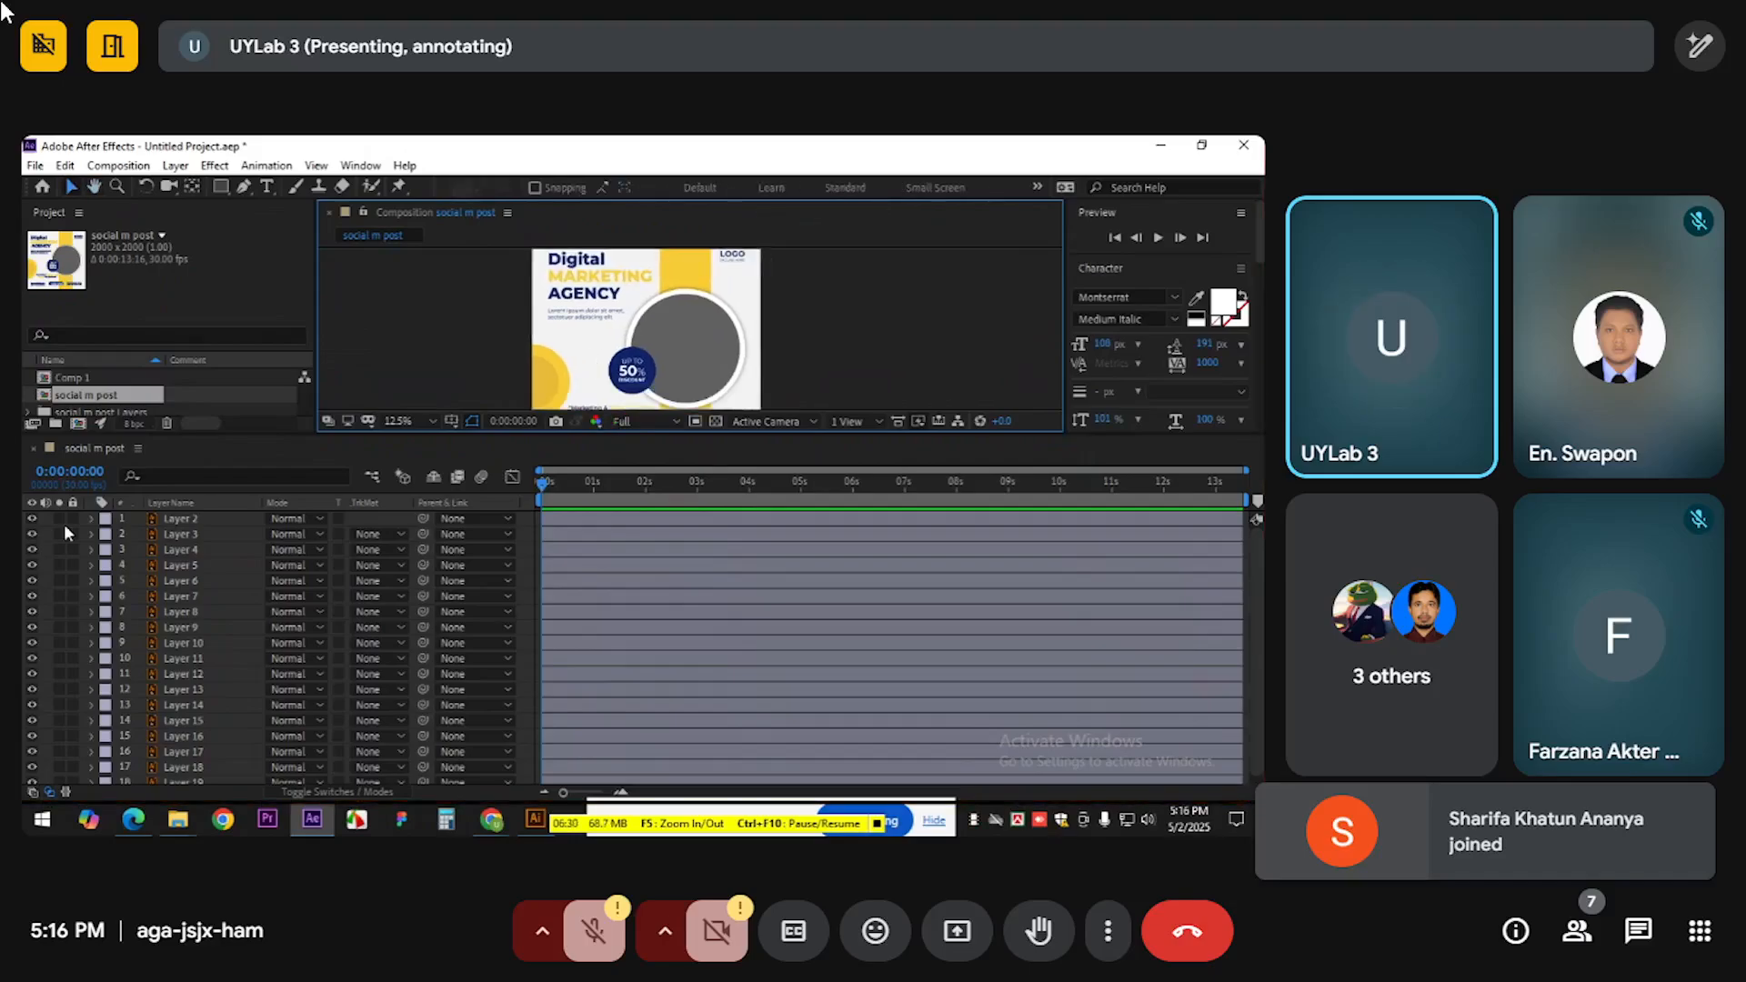
scroll(636, 322, down, 2)
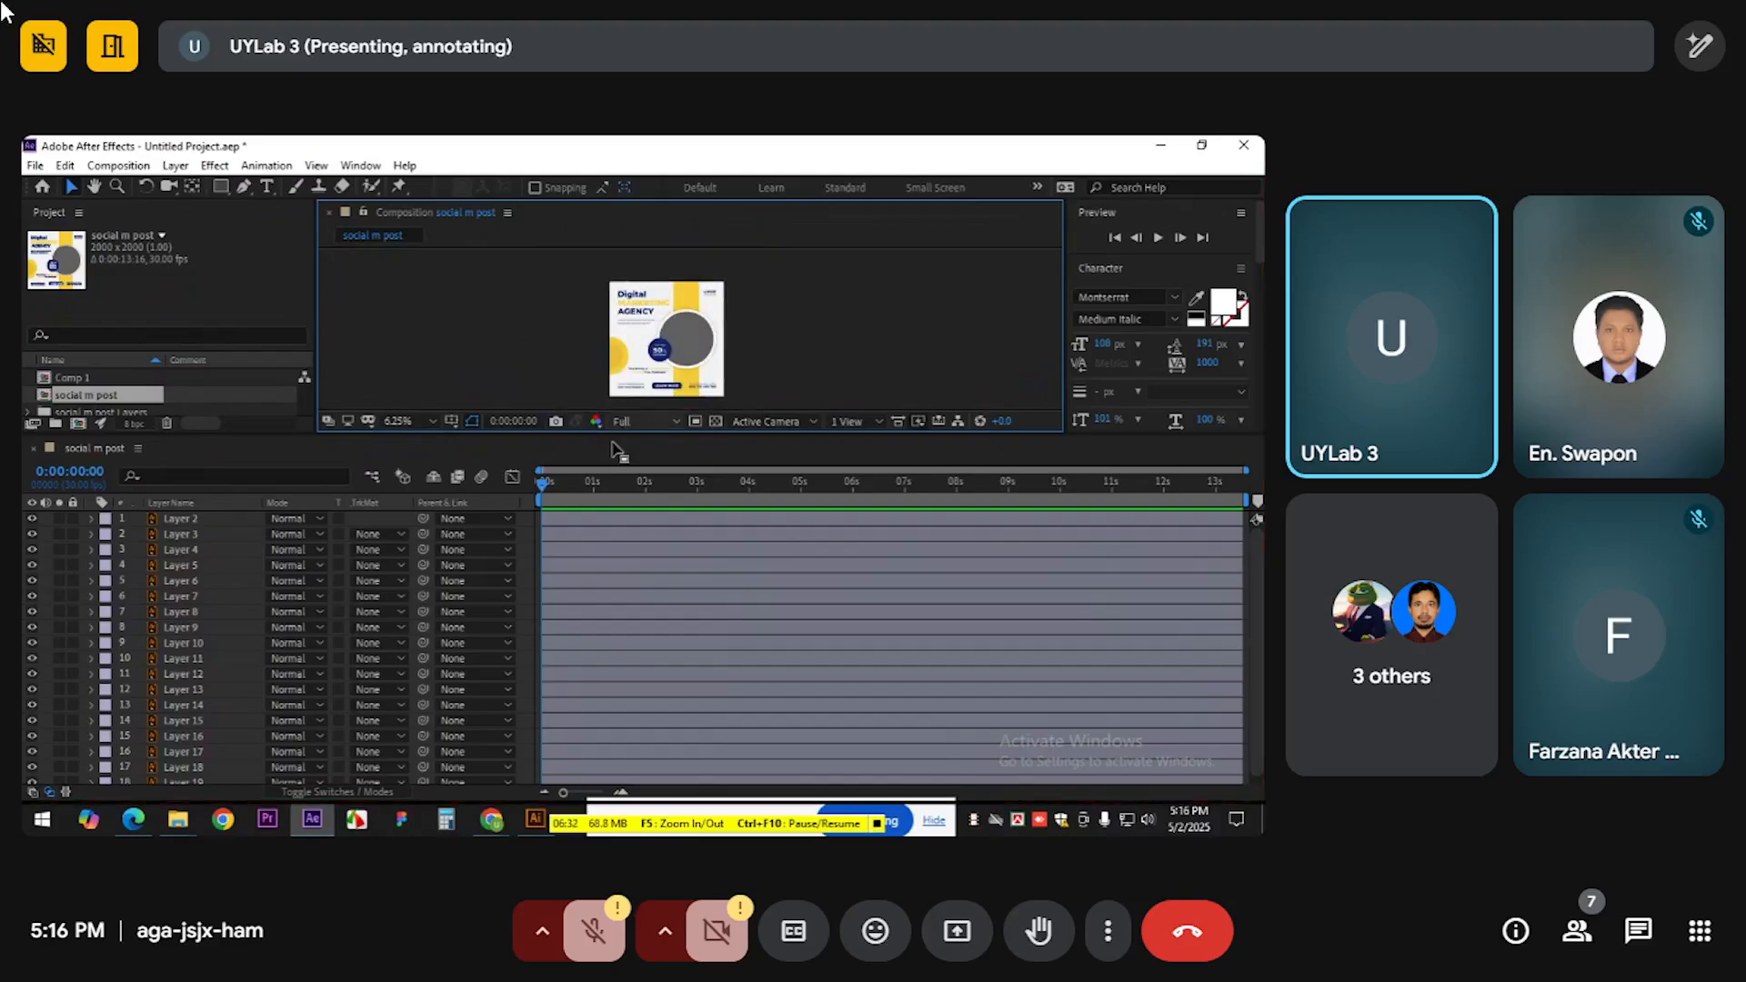
mouse_move(604, 440)
mouse_down()
mouse_move(630, 525)
mouse_move(613, 449)
mouse_up()
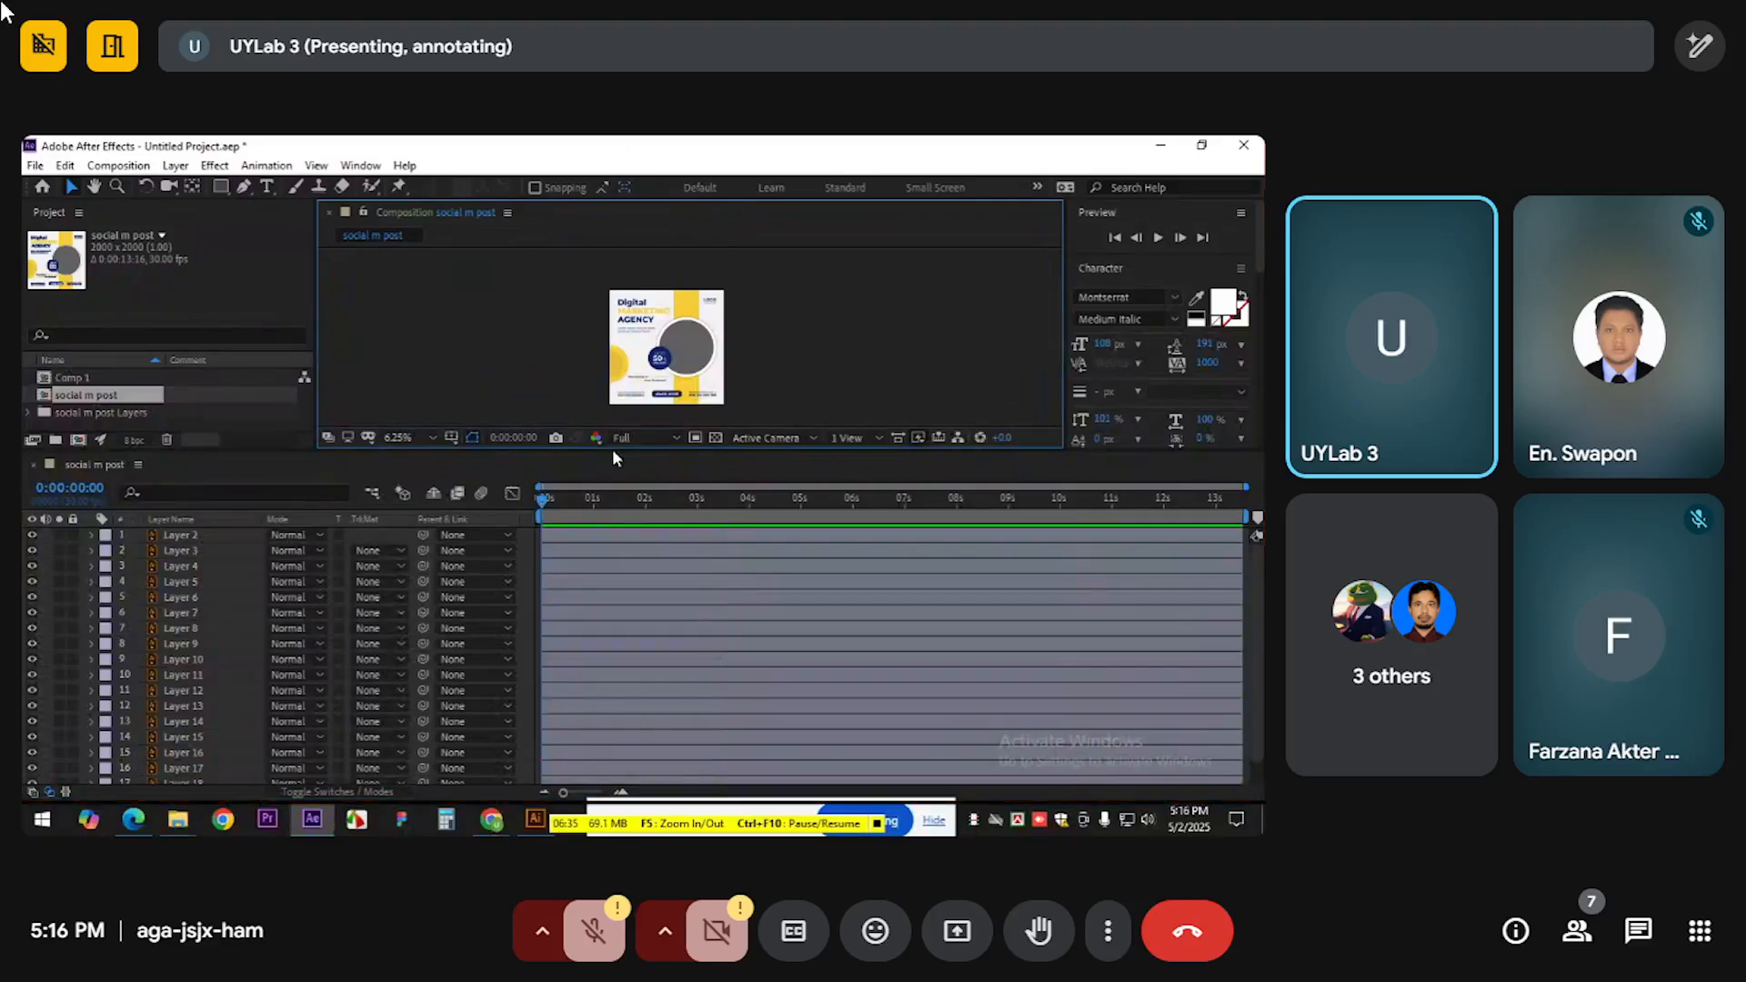
scroll(664, 302, up, 4)
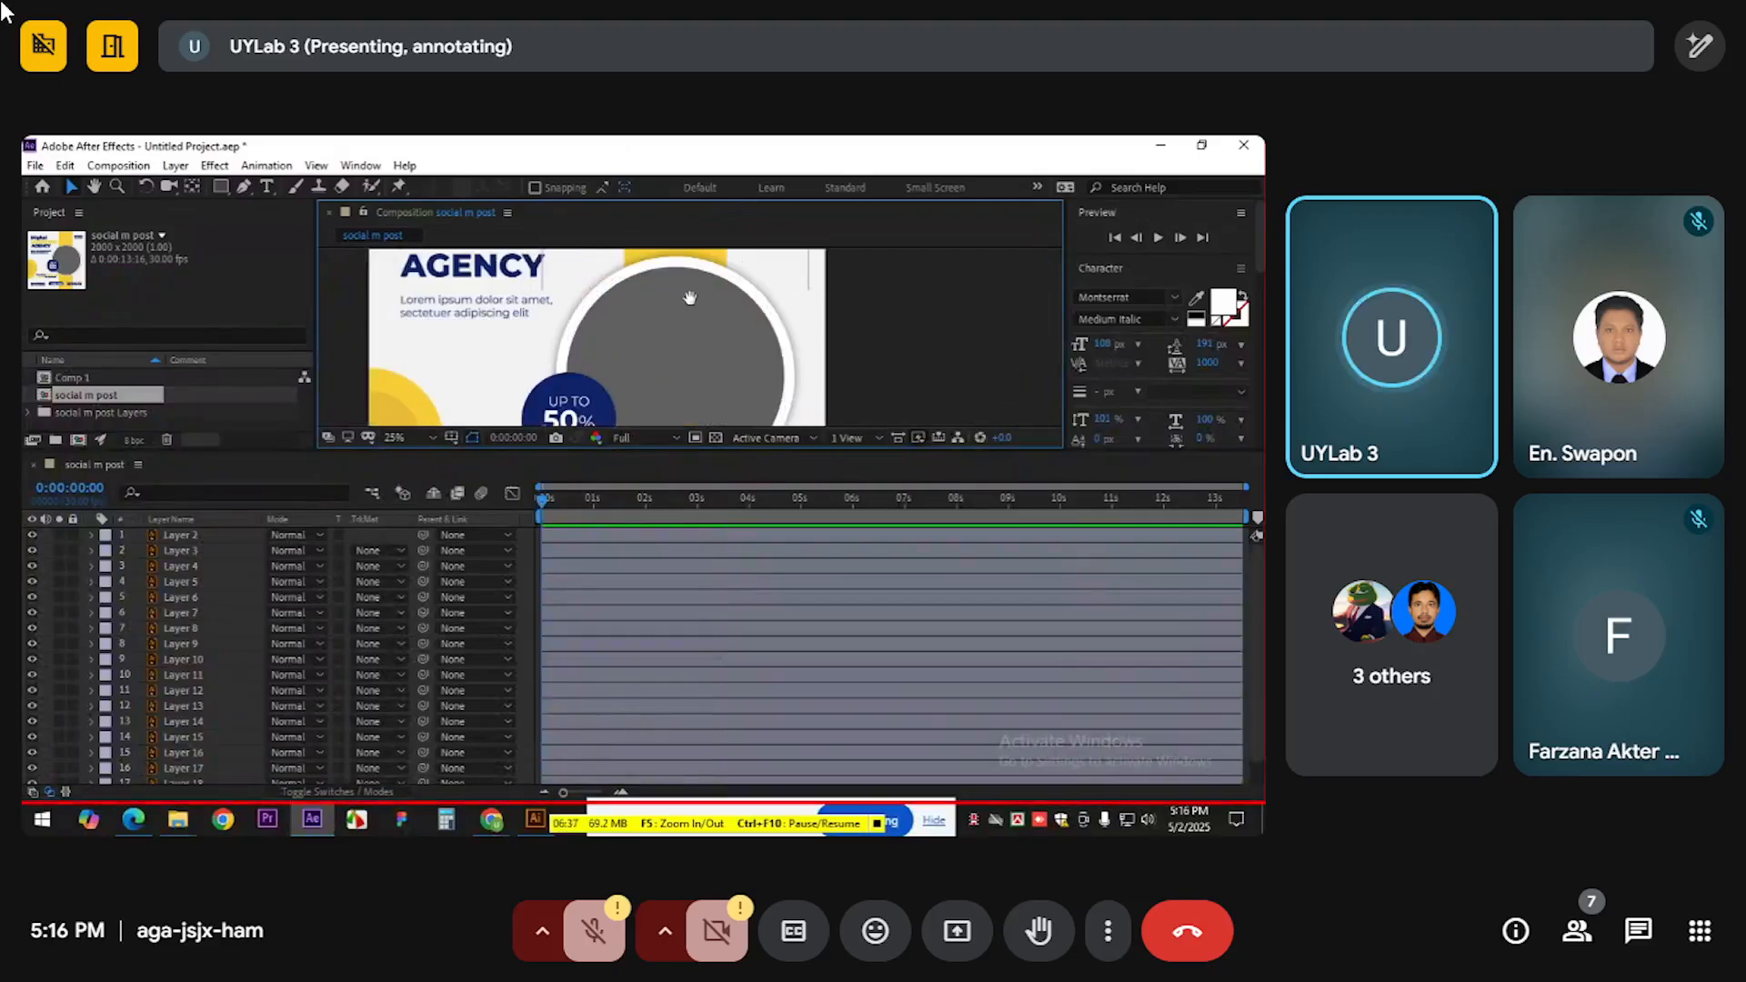
Select the yellow vertical bar in the composition to identify its layer
click(664, 301)
scroll(664, 302, down, 4)
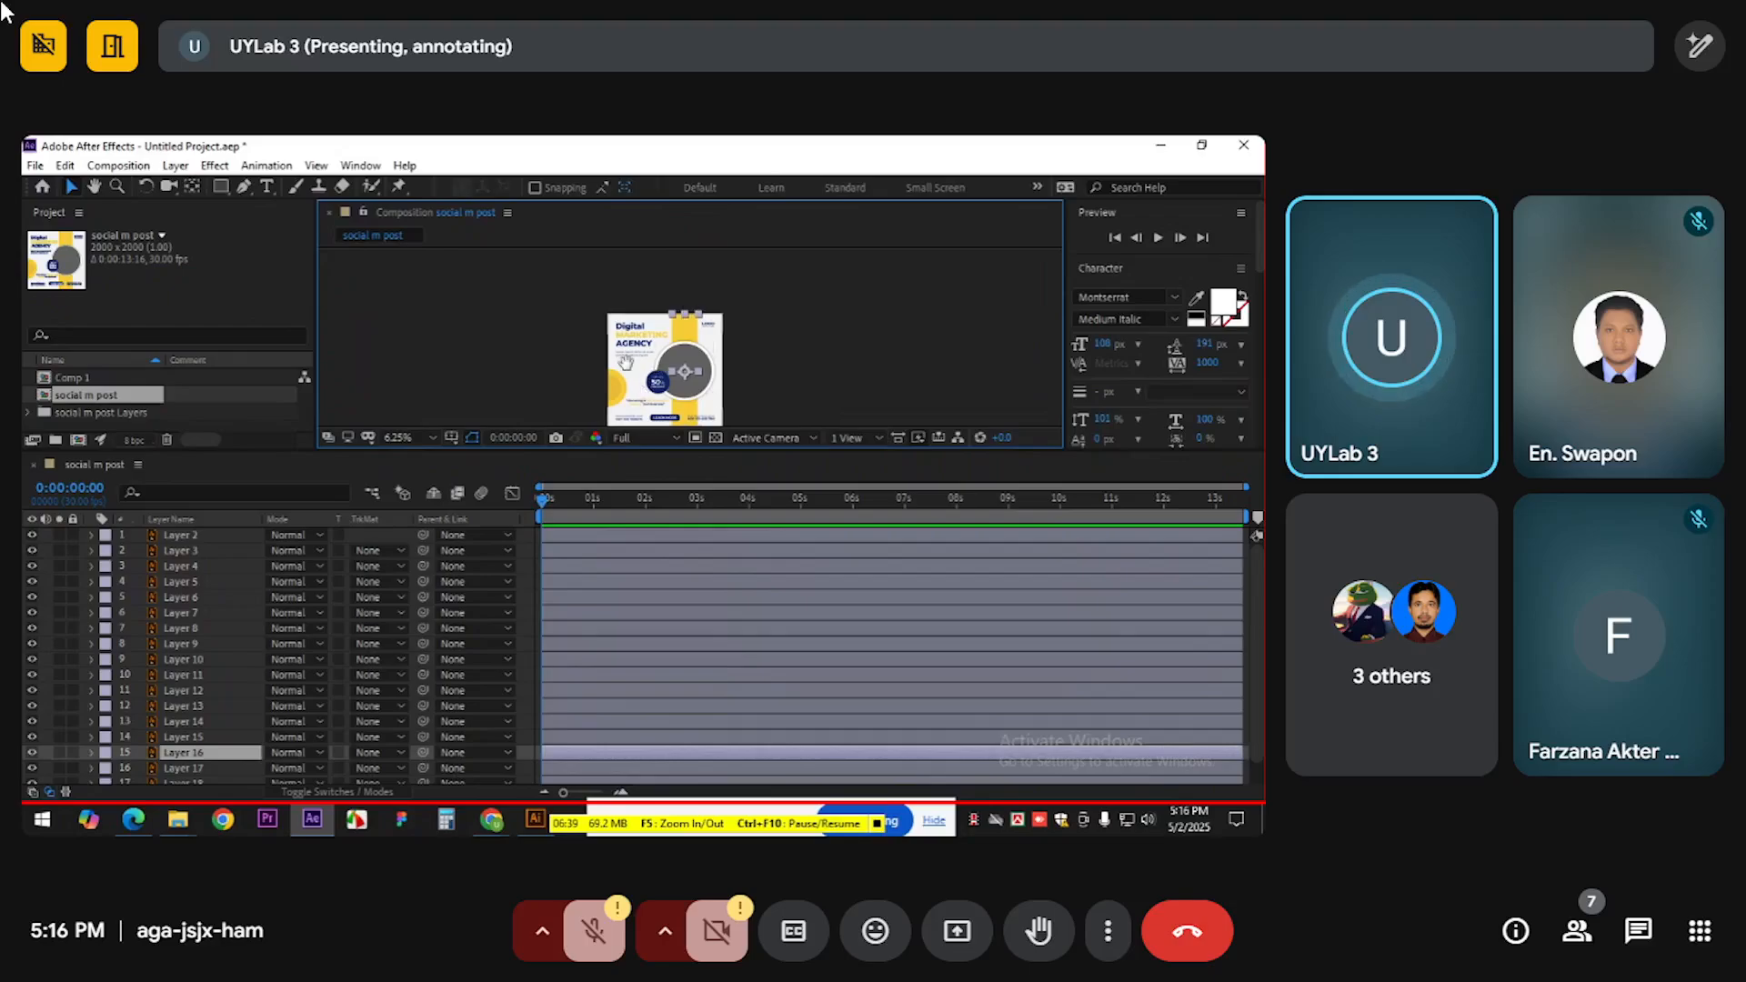
scroll(626, 364, up, 2)
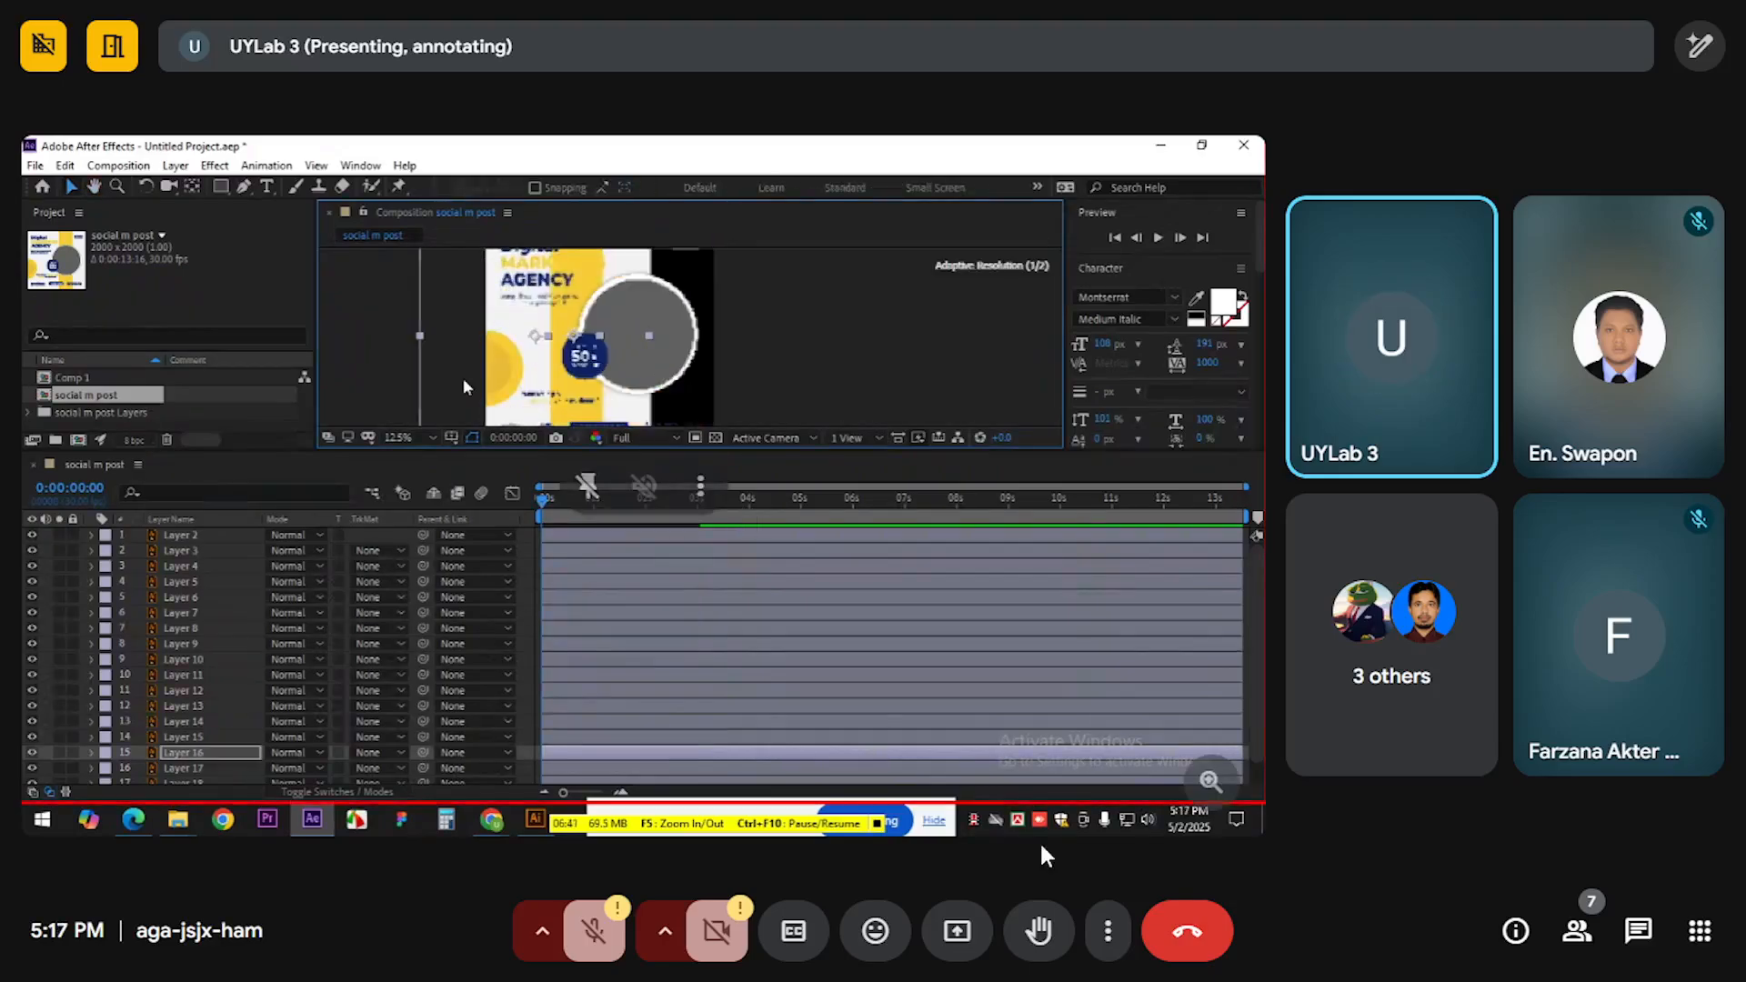
Temporarily leave the meeting's full-screen view to mute the computer's speakers, and restore full screen
click(1107, 929)
click(1218, 448)
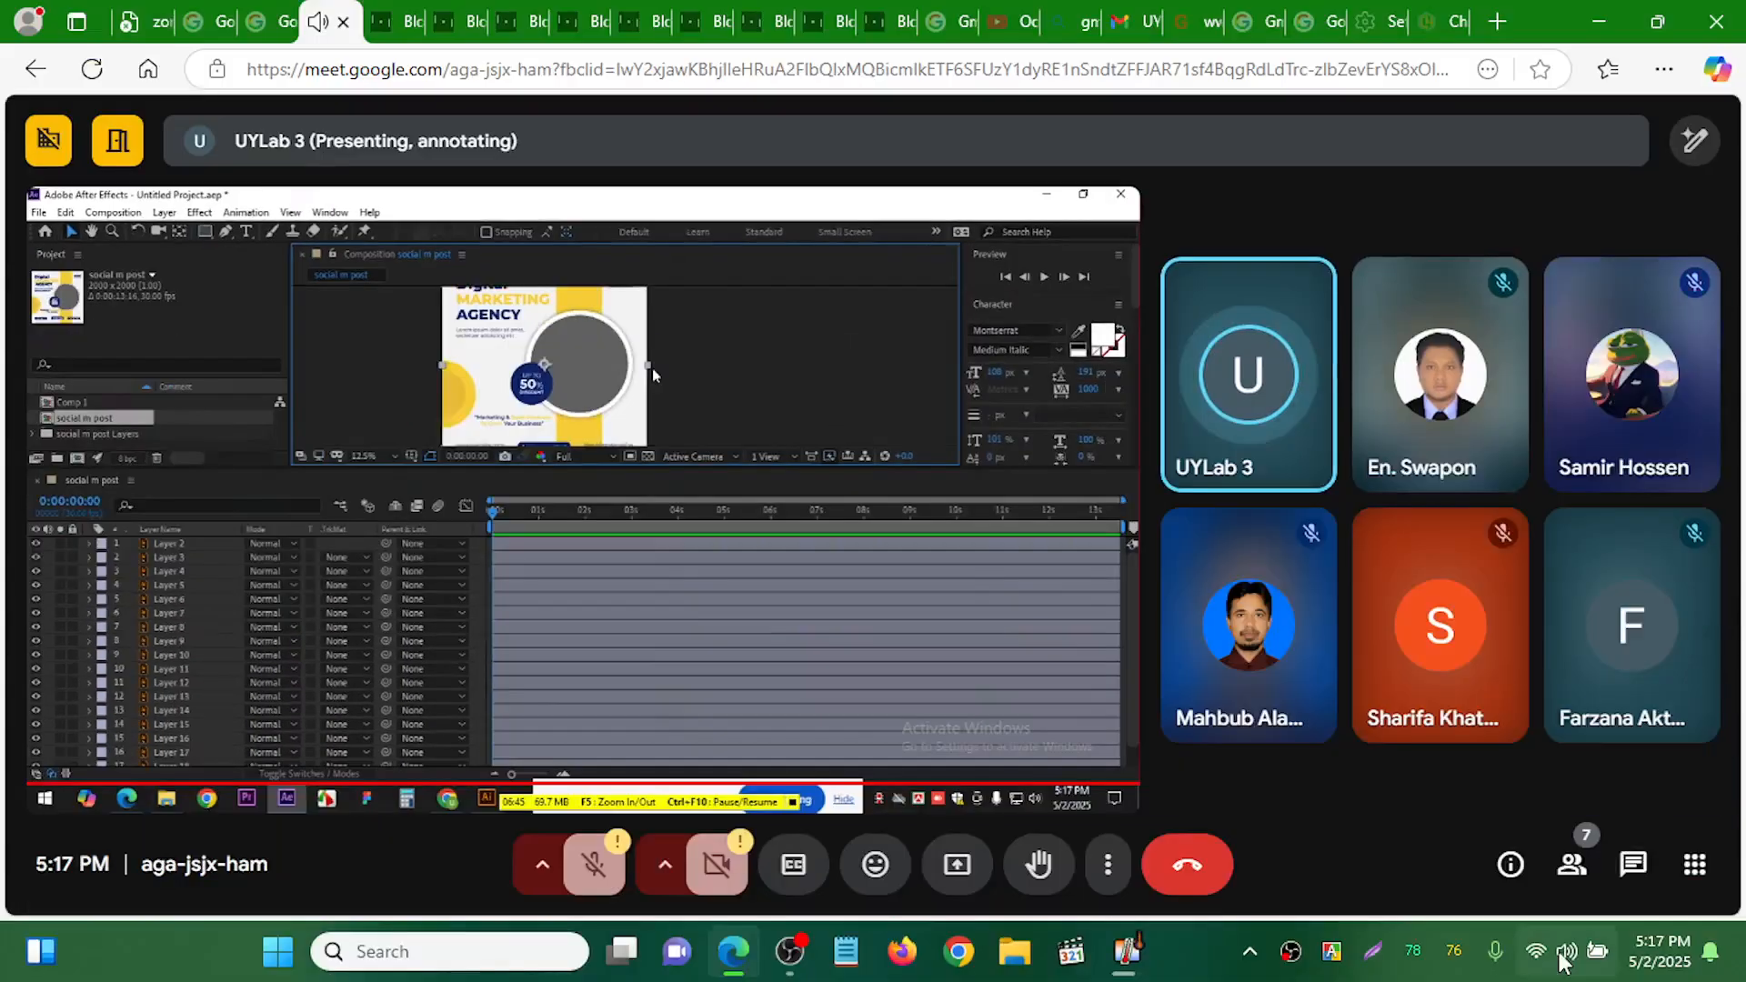
click(1566, 951)
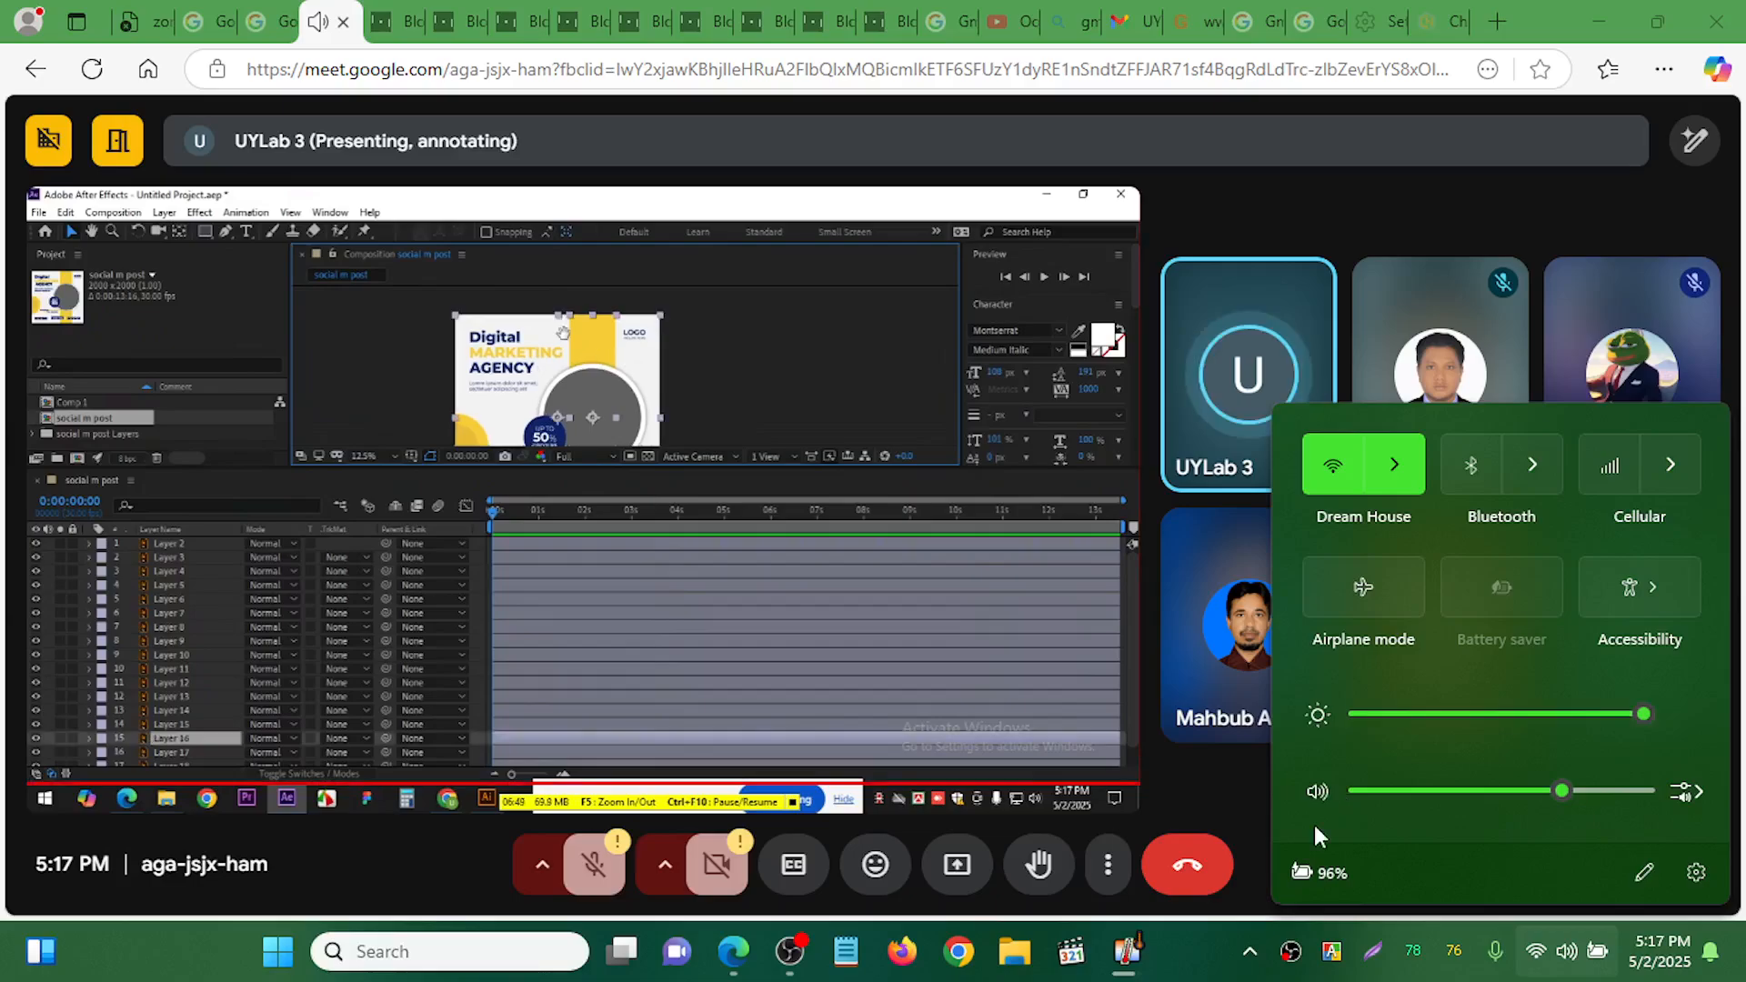
click(1317, 787)
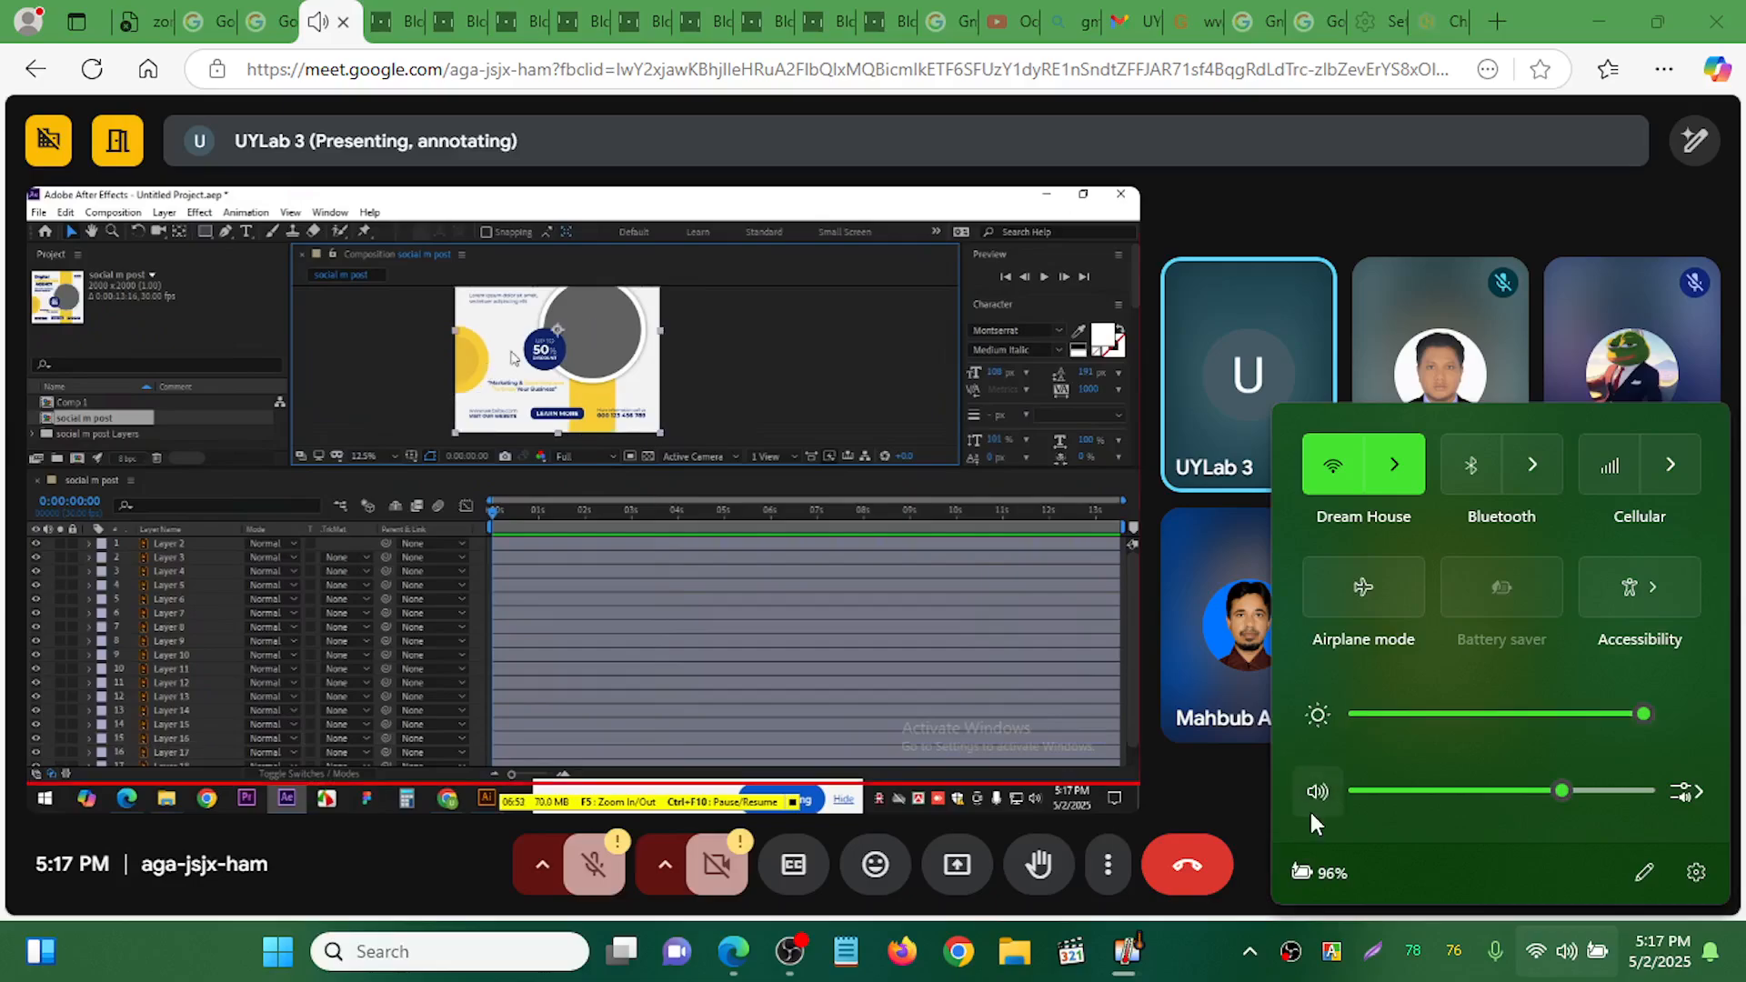
click(1315, 809)
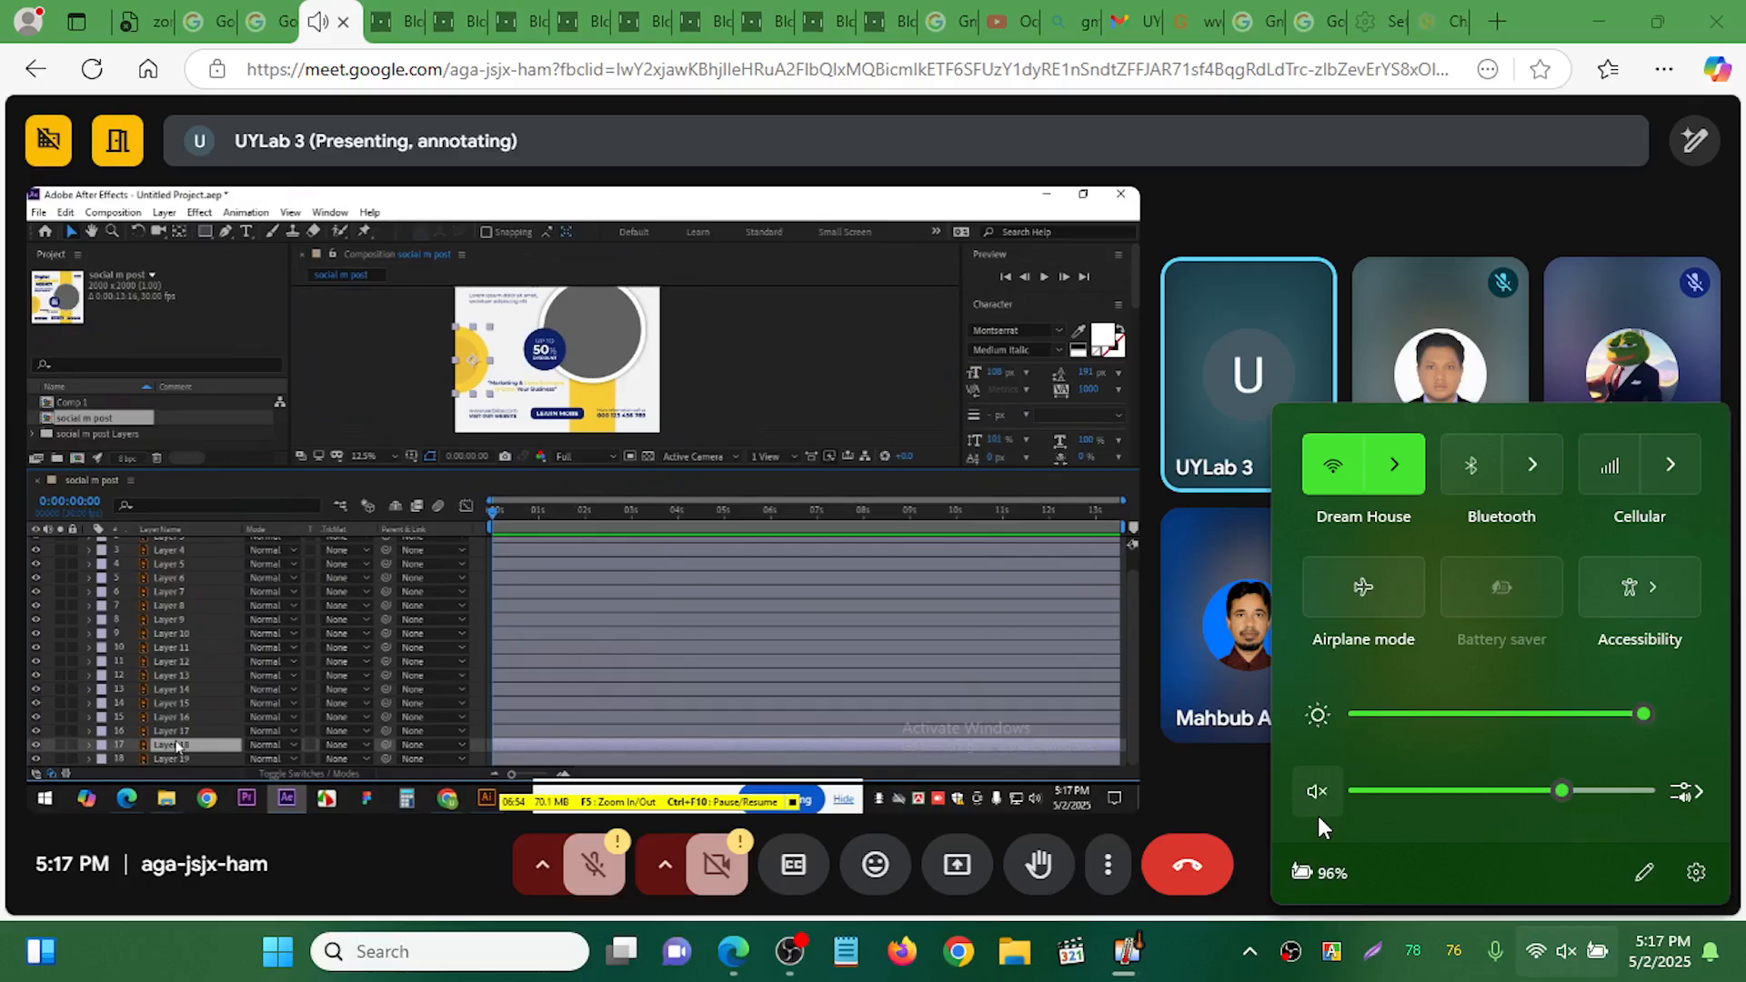
click(1108, 863)
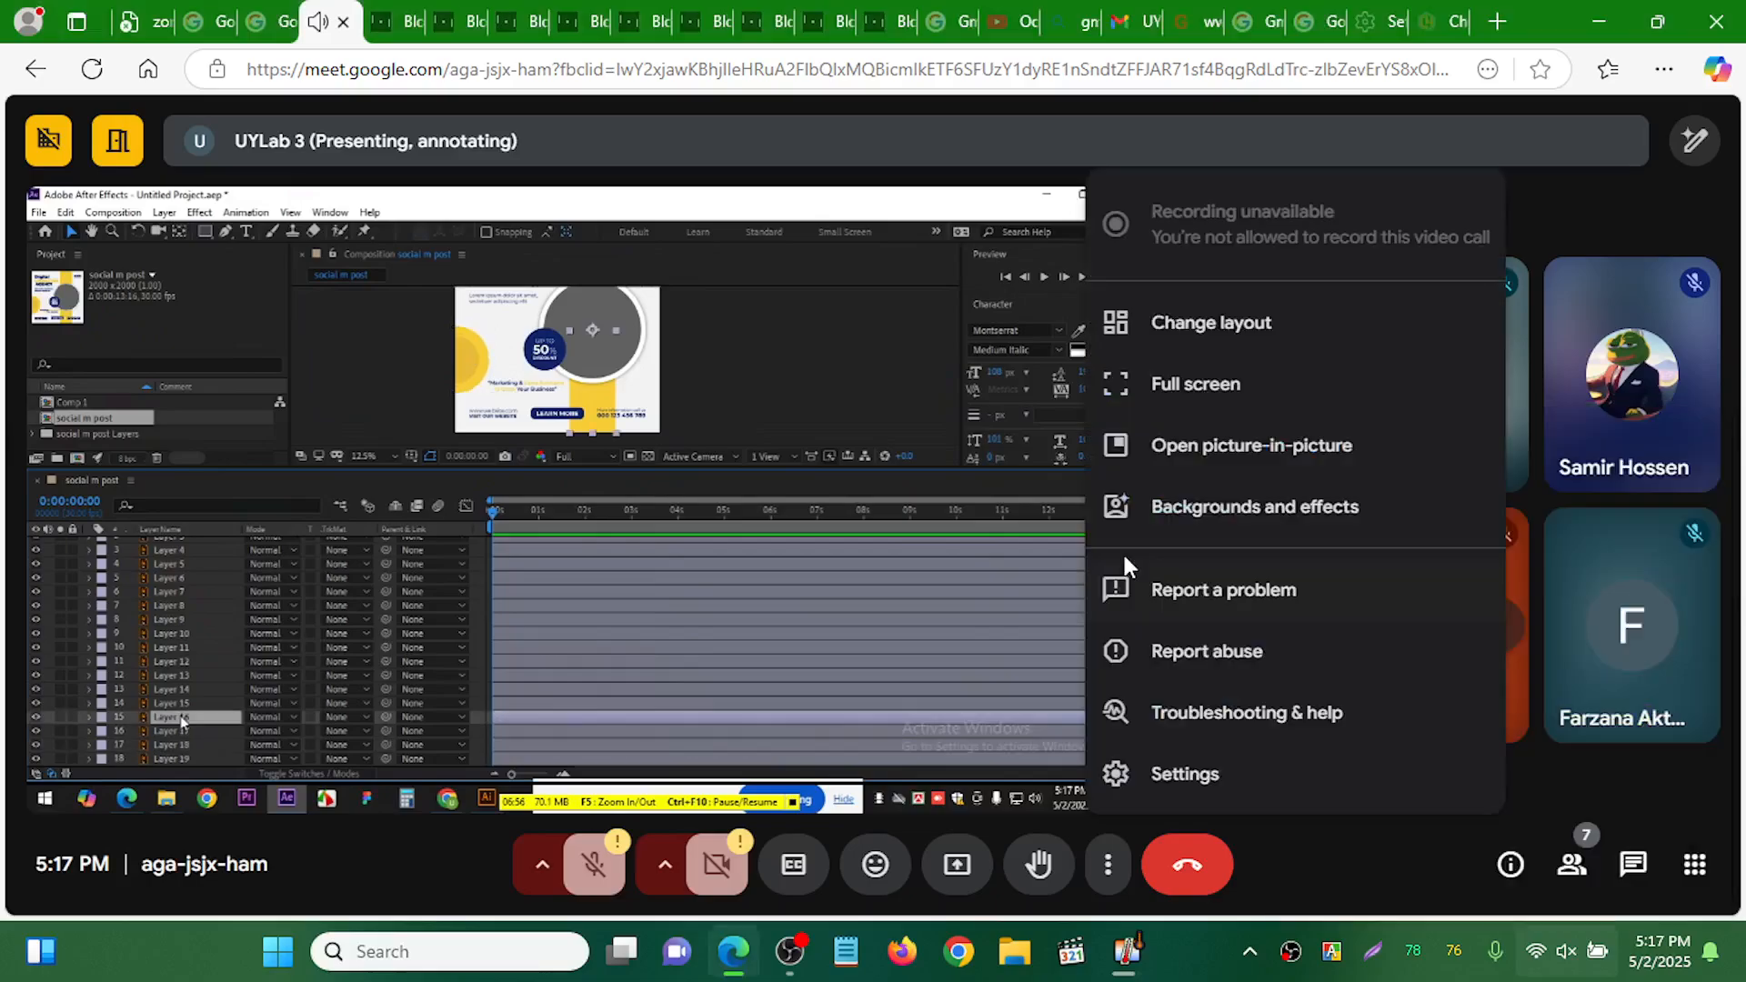
click(1136, 391)
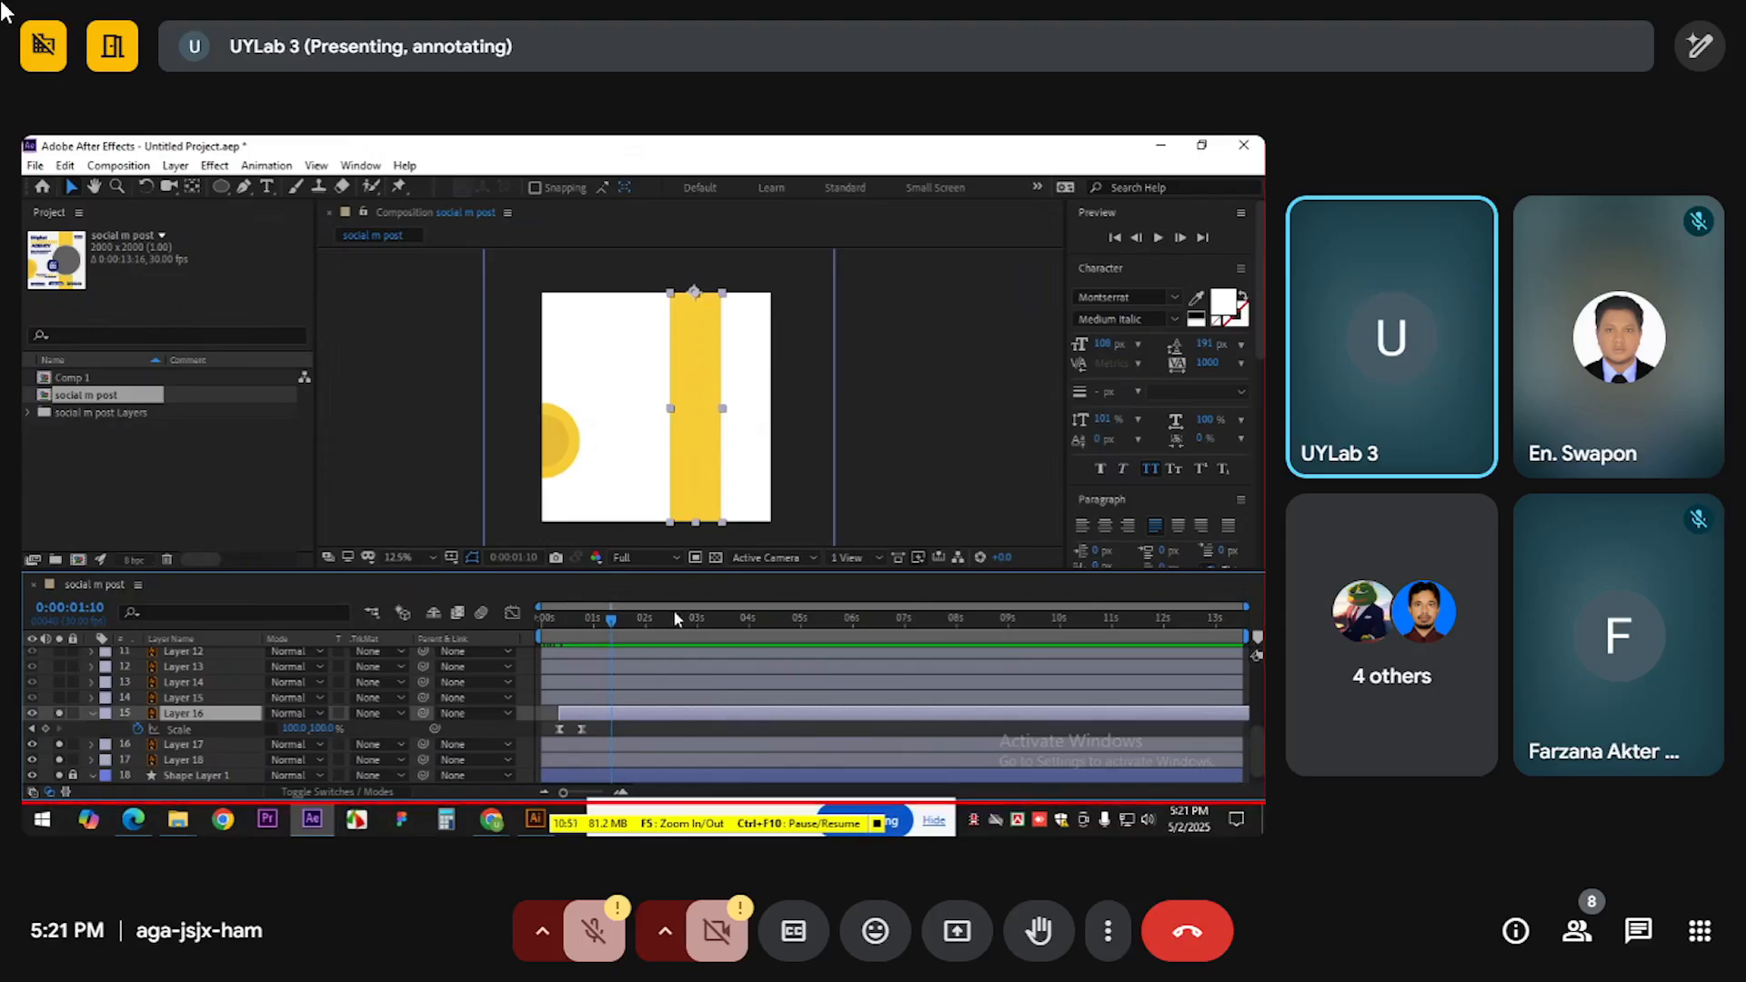
Select the larger yellow circle, Layer 18, and set a Position keyframe for its resting place at 0:00:00:25
click(561, 444)
scroll(565, 451, up, 2)
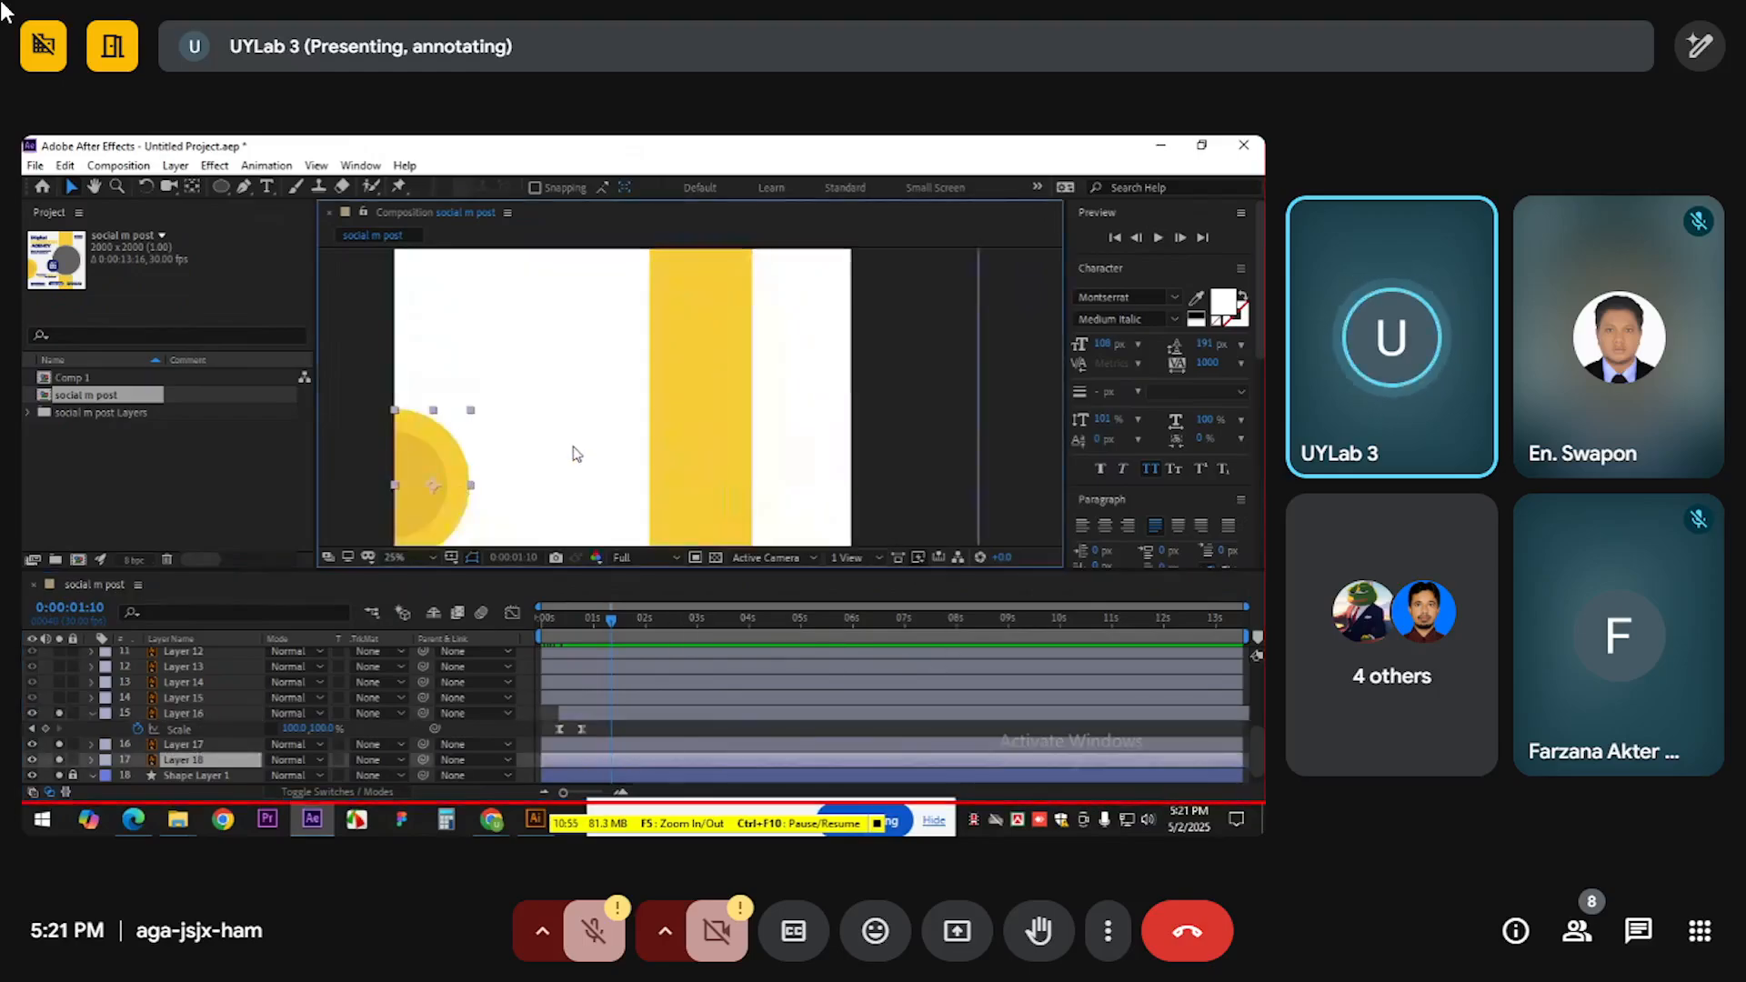
drag(609, 620, 578, 627)
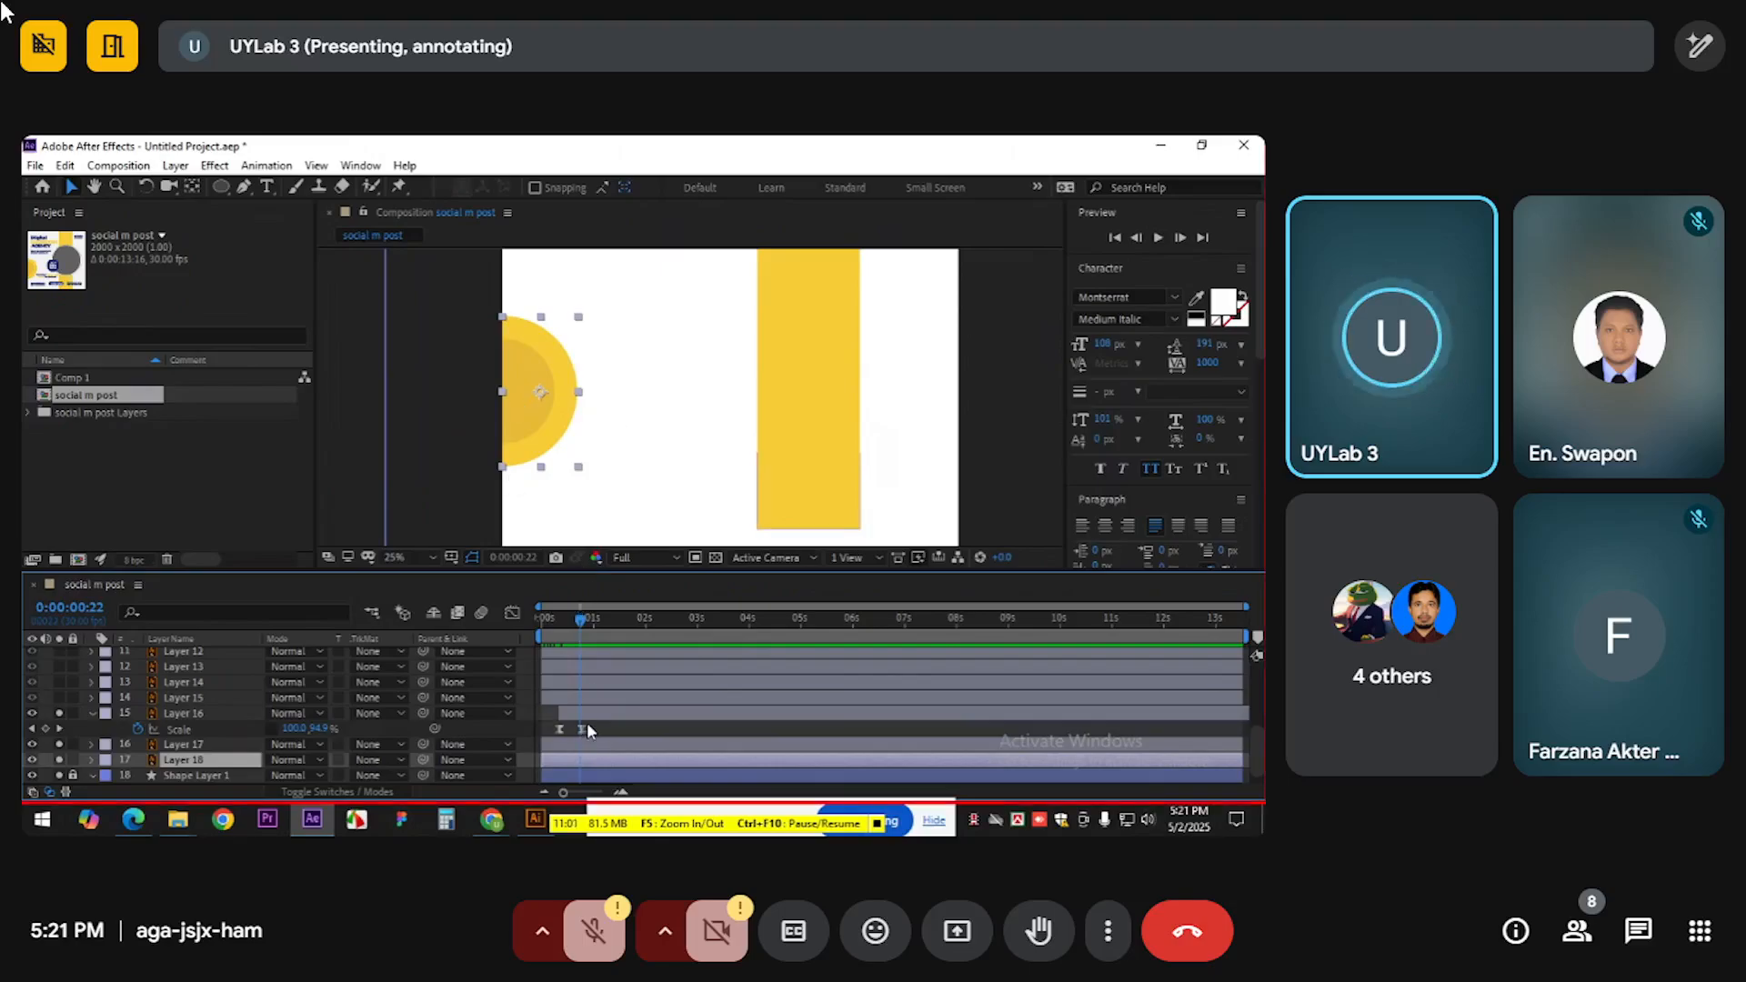
drag(580, 620, 585, 623)
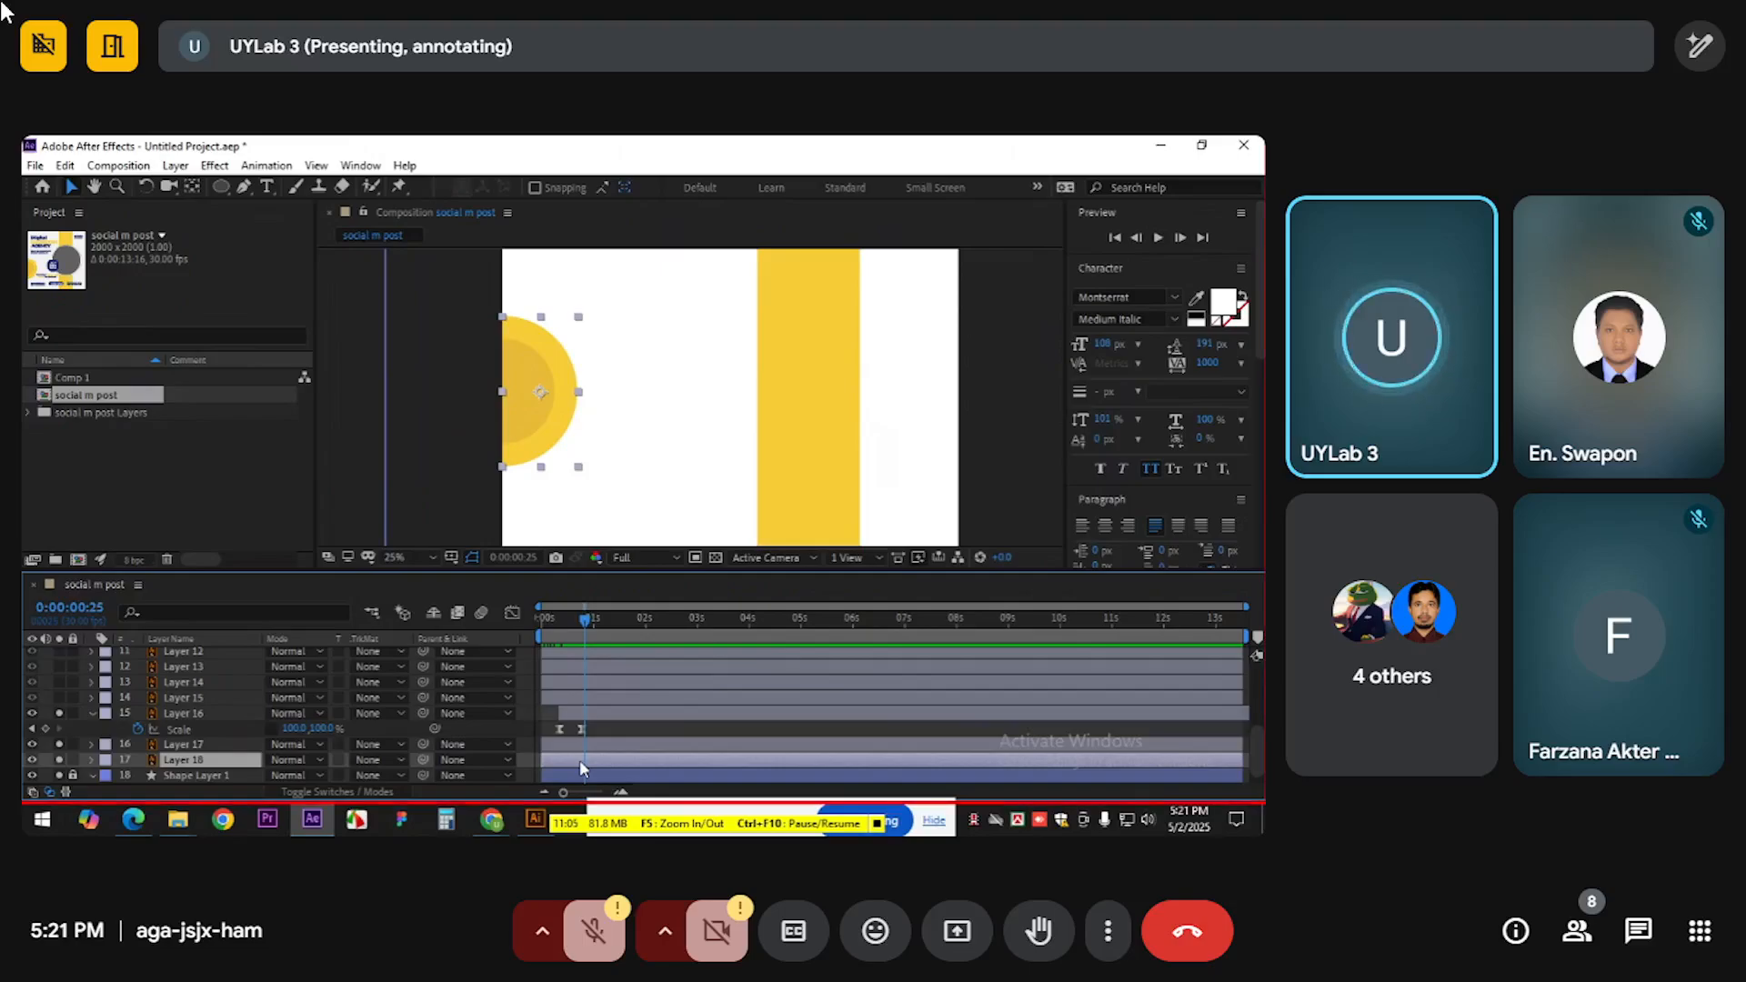
key(p)
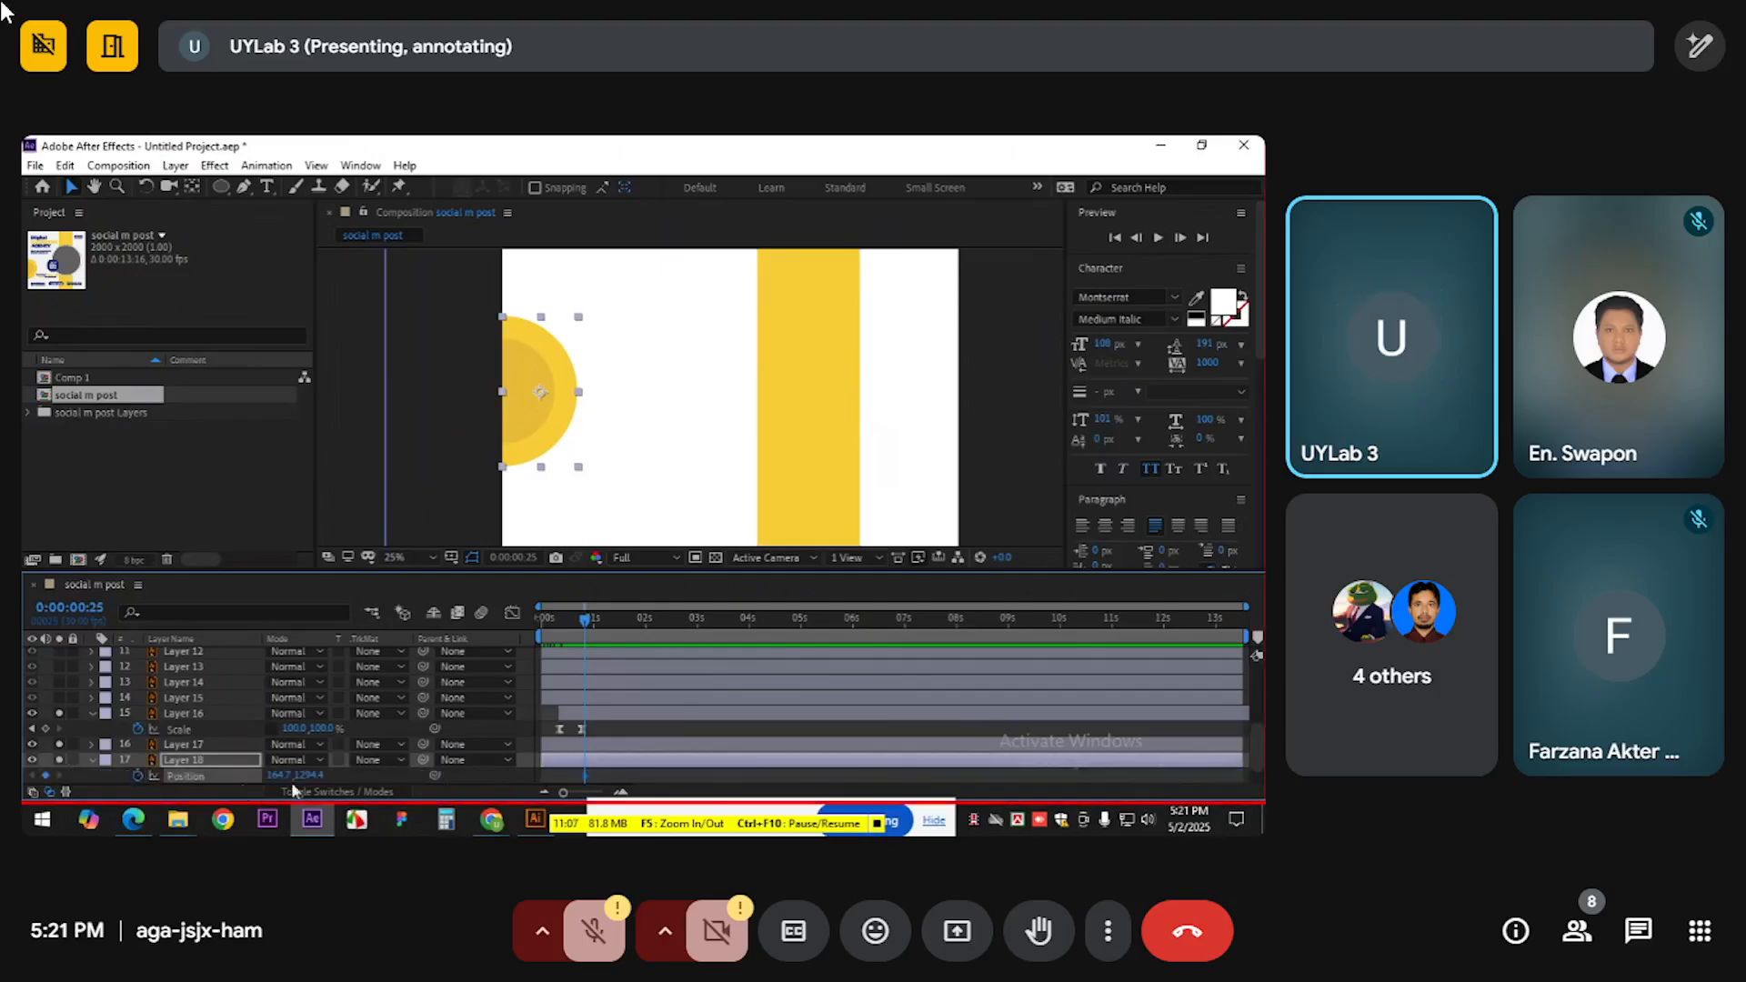
scroll(488, 743, down, 1)
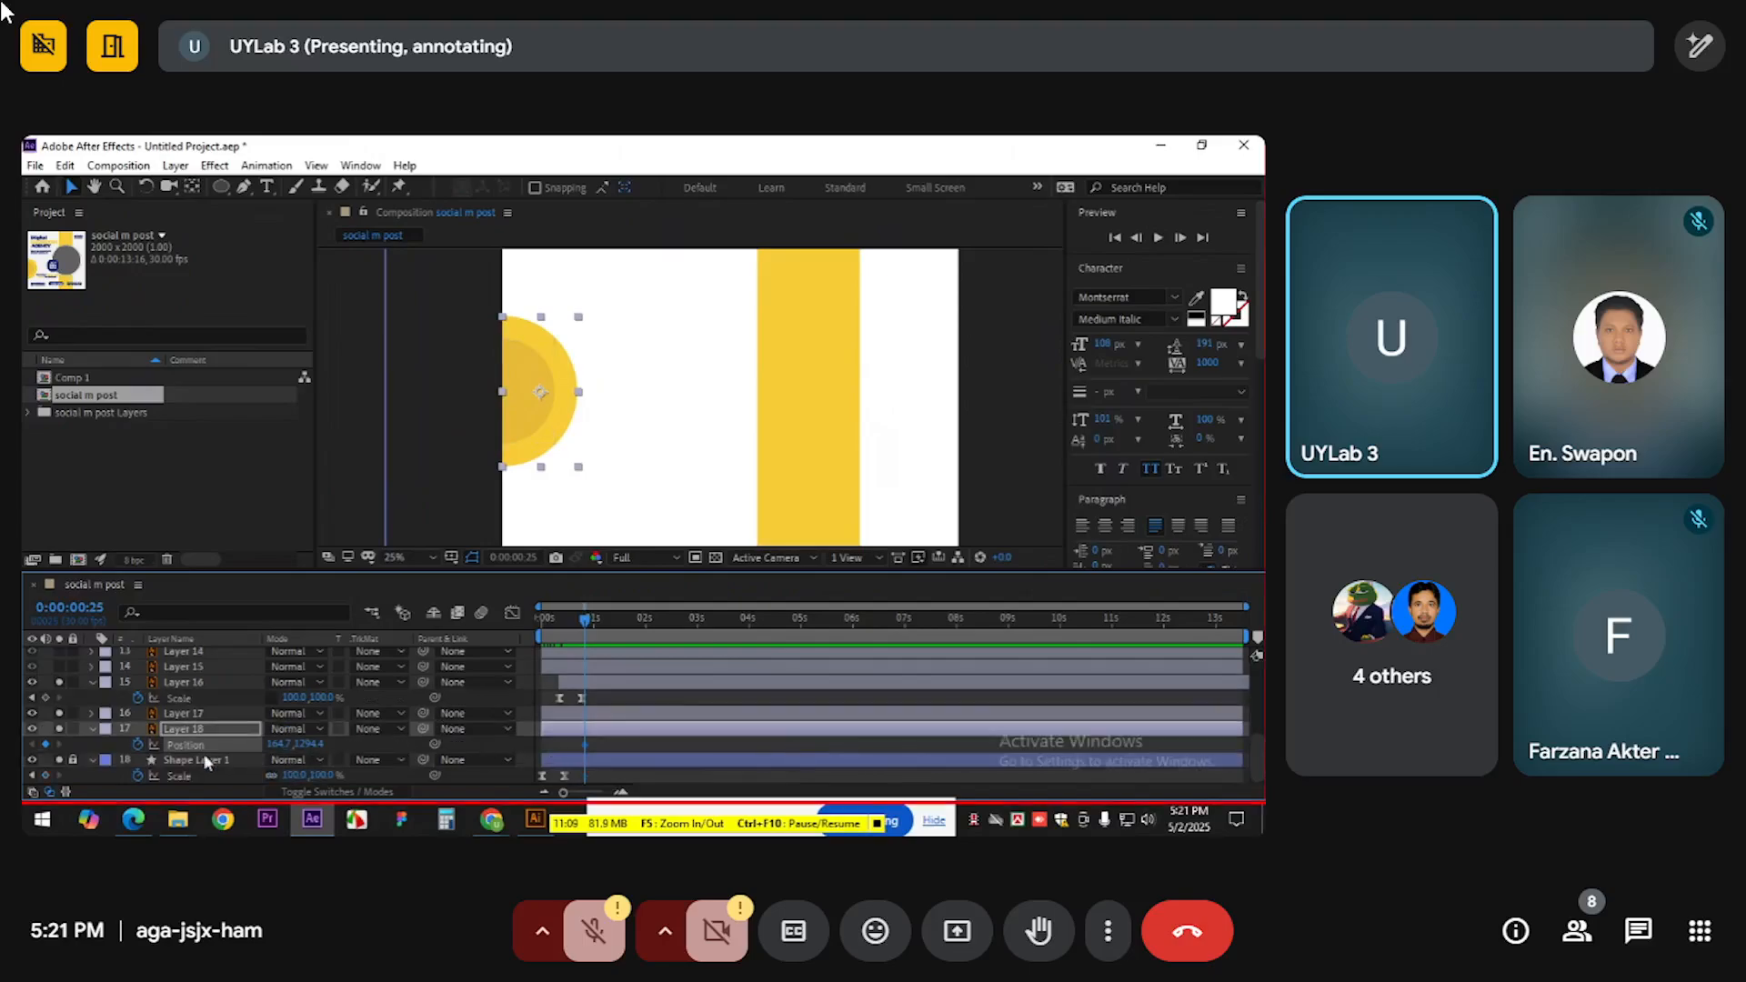
Delay Layer 18's resting Position keyframe to about 0:00:01:10 and start the circle just outside the canvas's left edge at 0:00:00:25
drag(584, 744, 608, 745)
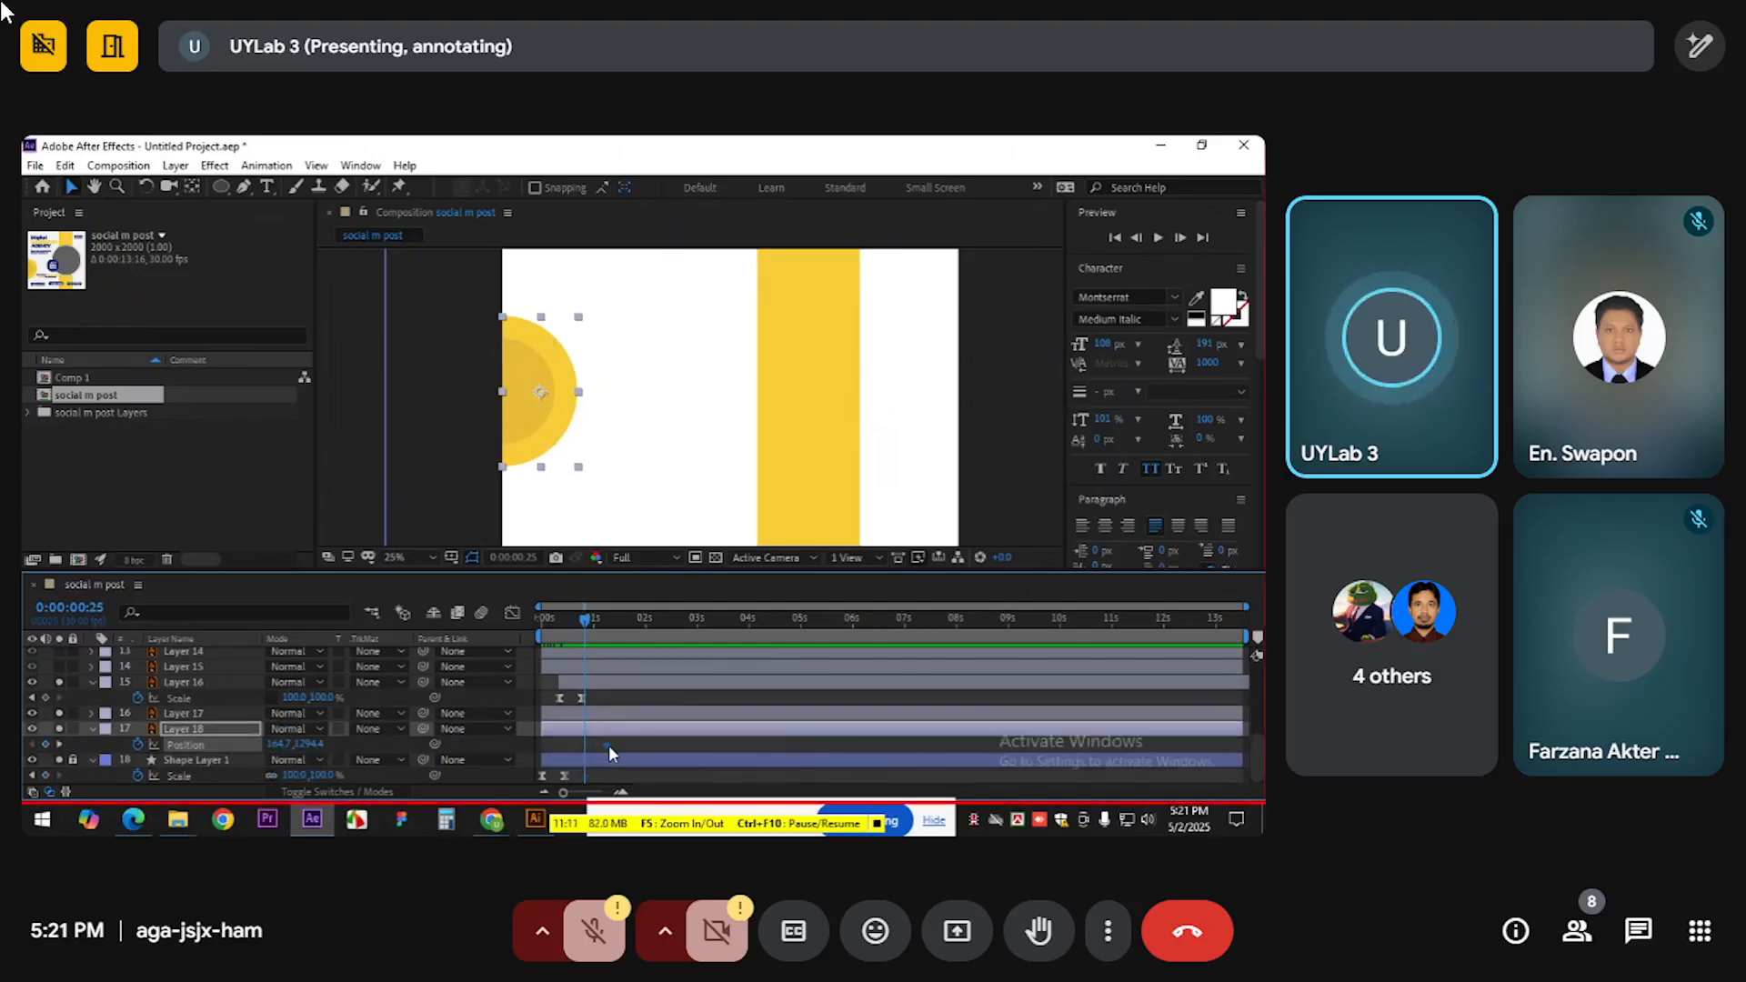
drag(541, 436, 466, 437)
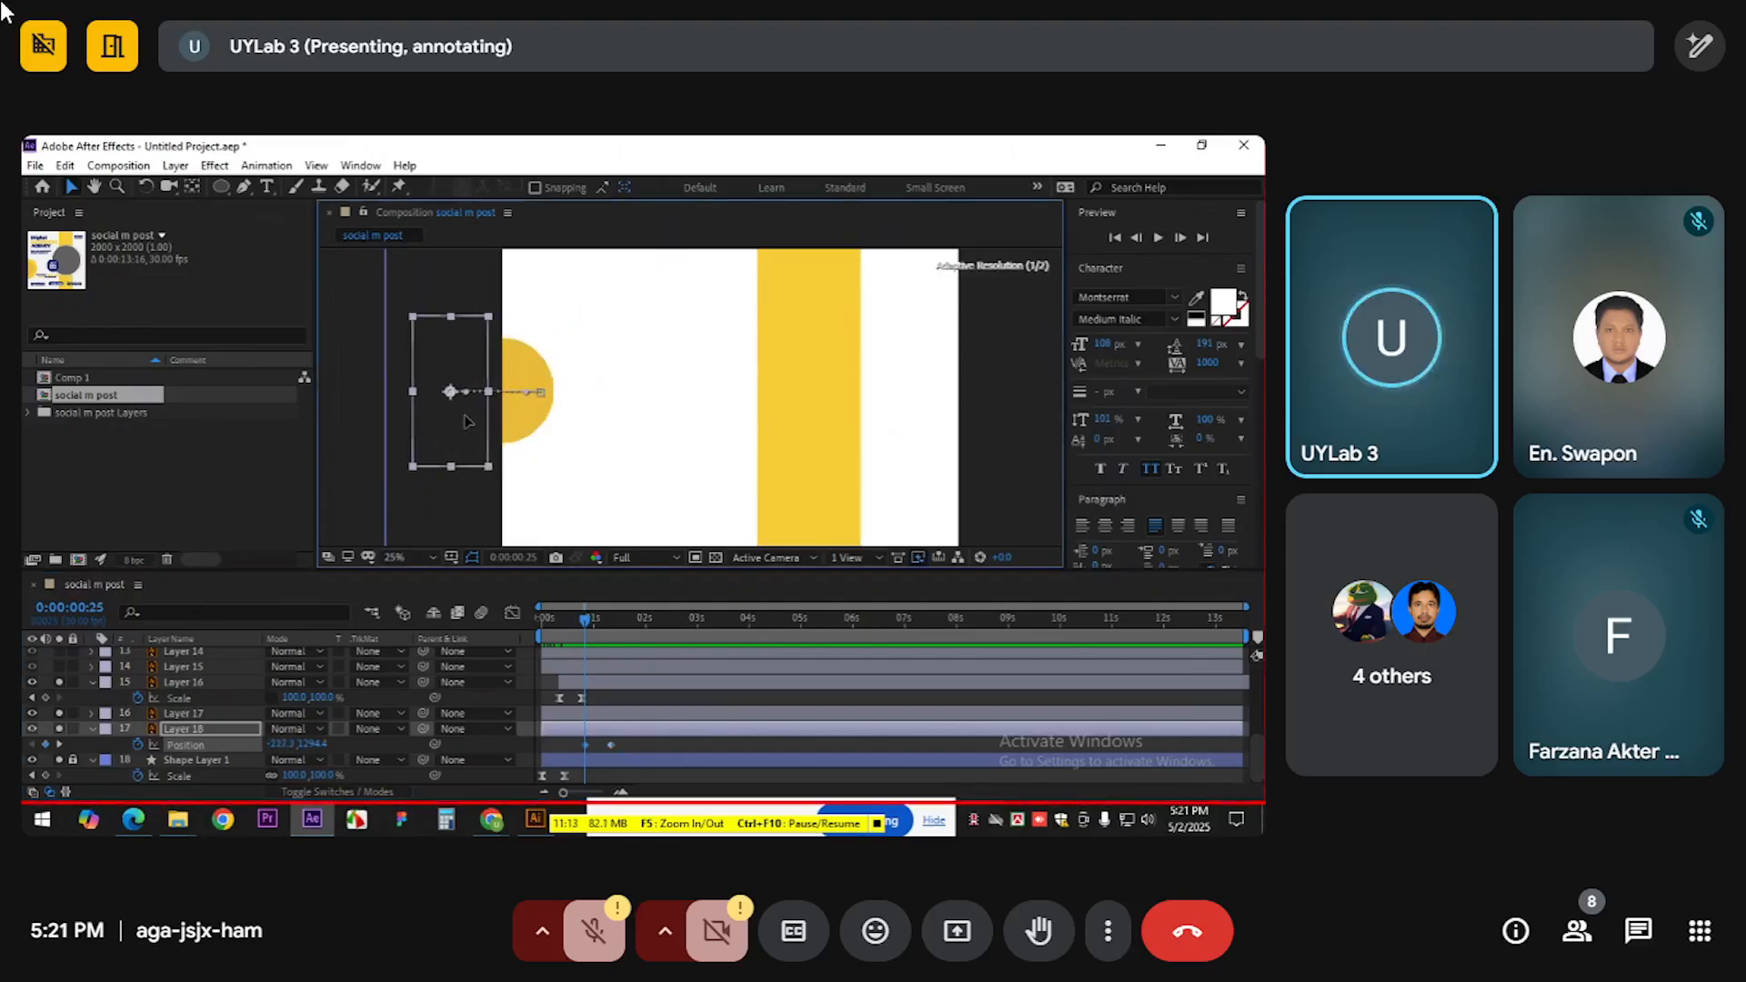
key(space)
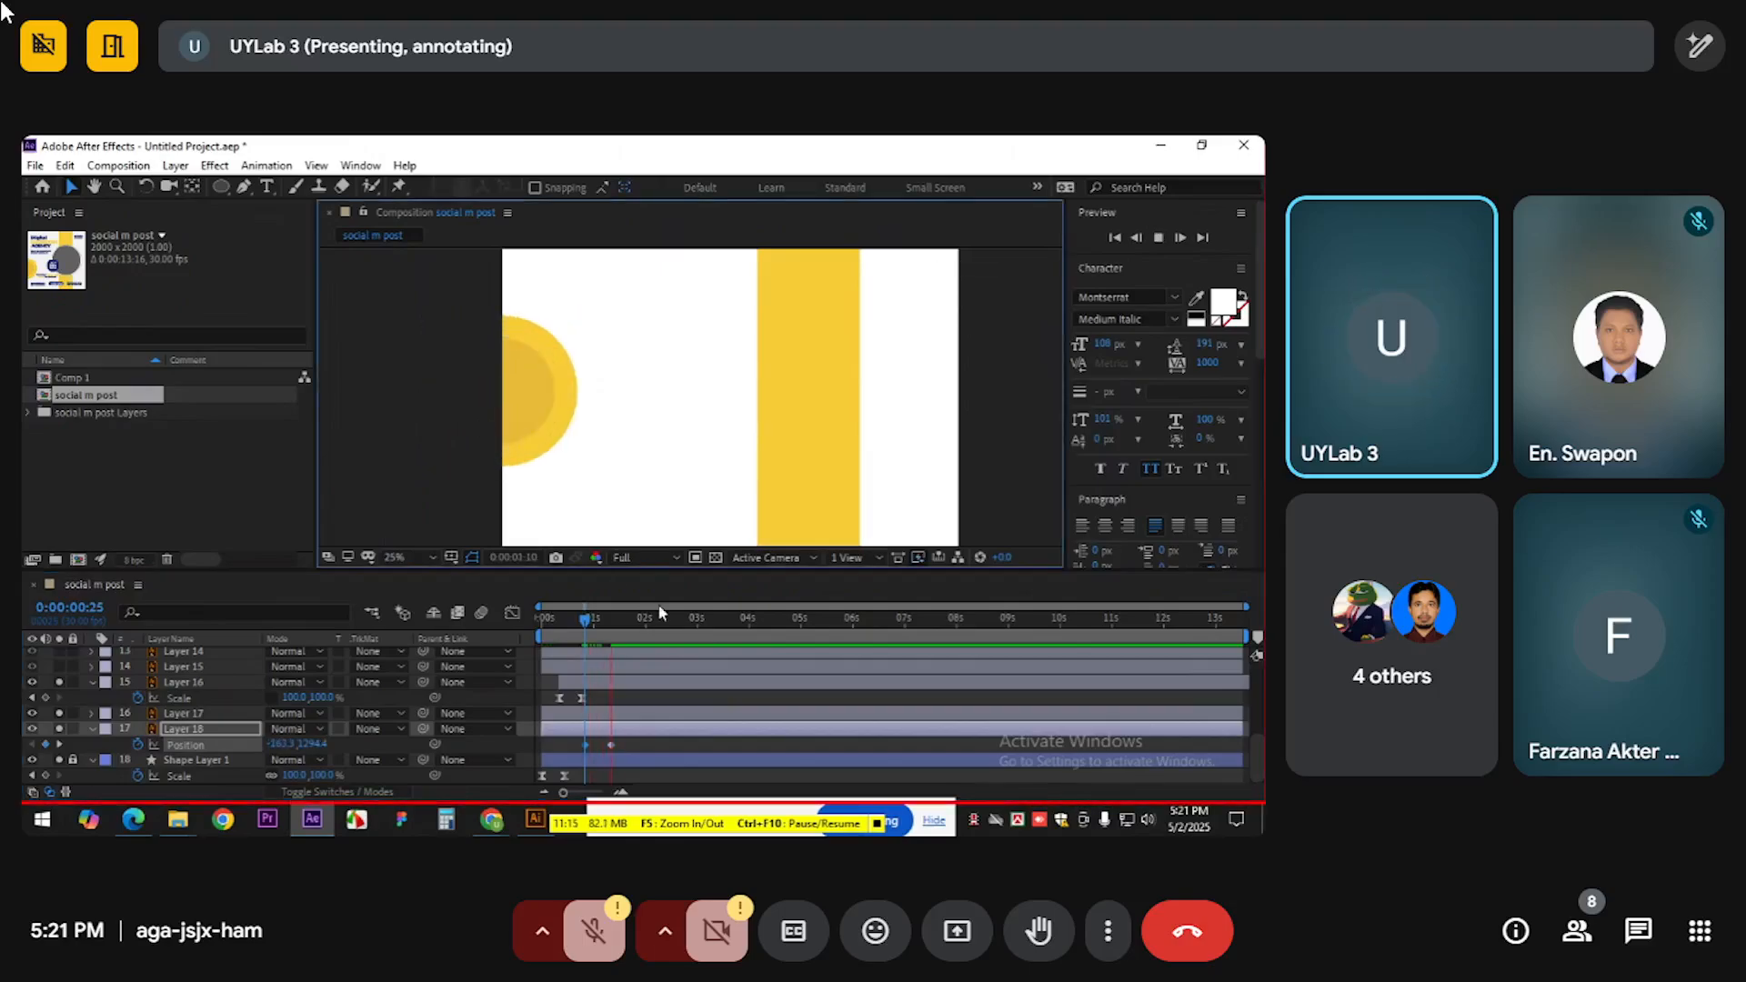
key(space)
Easy Ease Layer 18's Position keyframes, ending at 0:00:01:06, and shape the speed graph for a fast start and gradual stop
mouse_move(614, 744)
mouse_down()
mouse_move(576, 734)
mouse_move(619, 749)
mouse_up()
key(F9)
key(shift+F3)
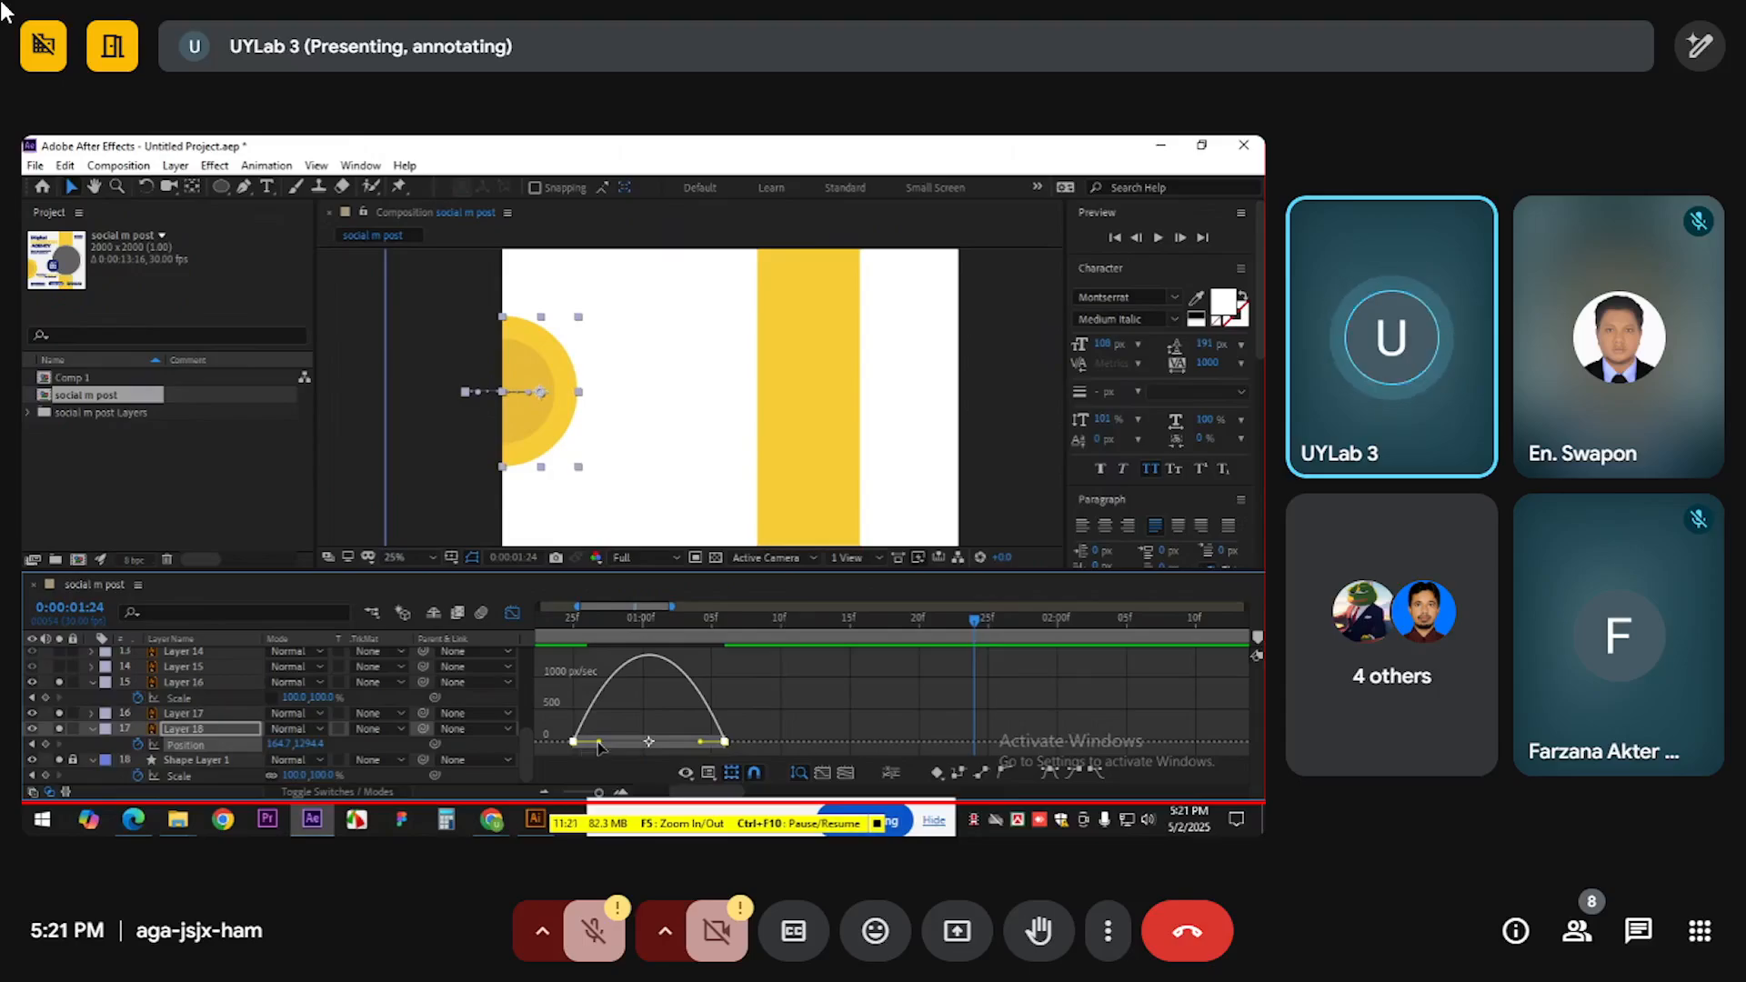
drag(598, 744, 581, 743)
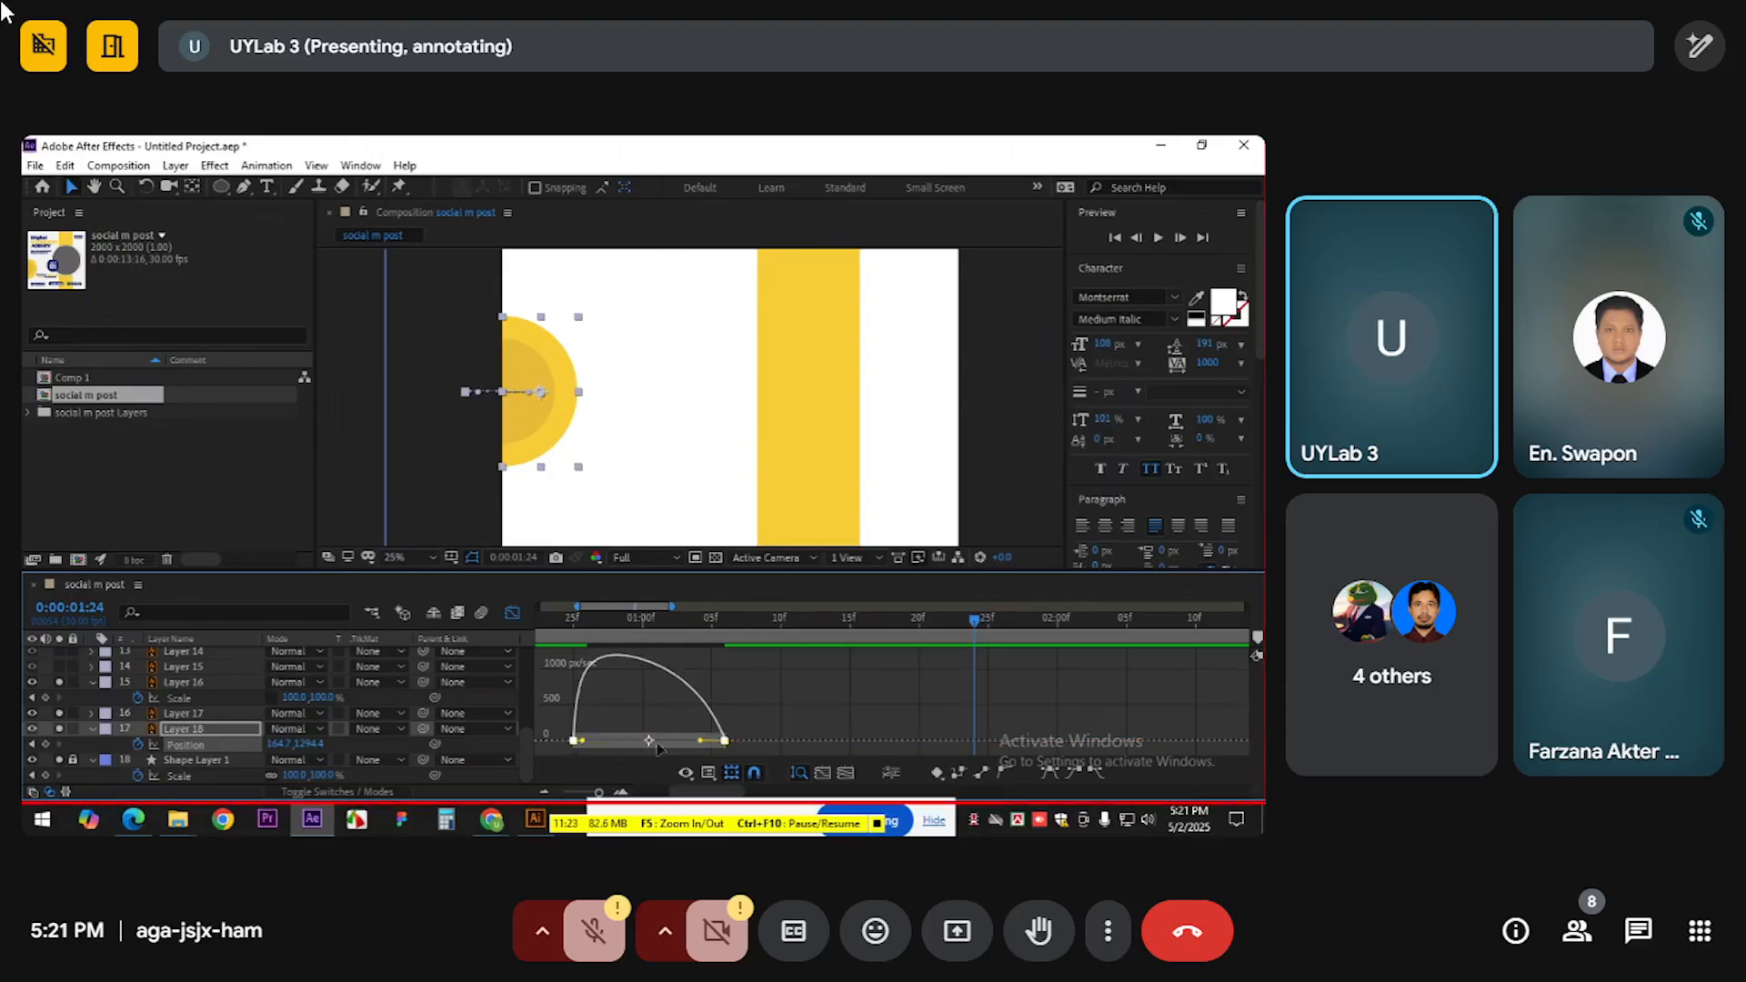
drag(701, 741, 693, 743)
click(582, 624)
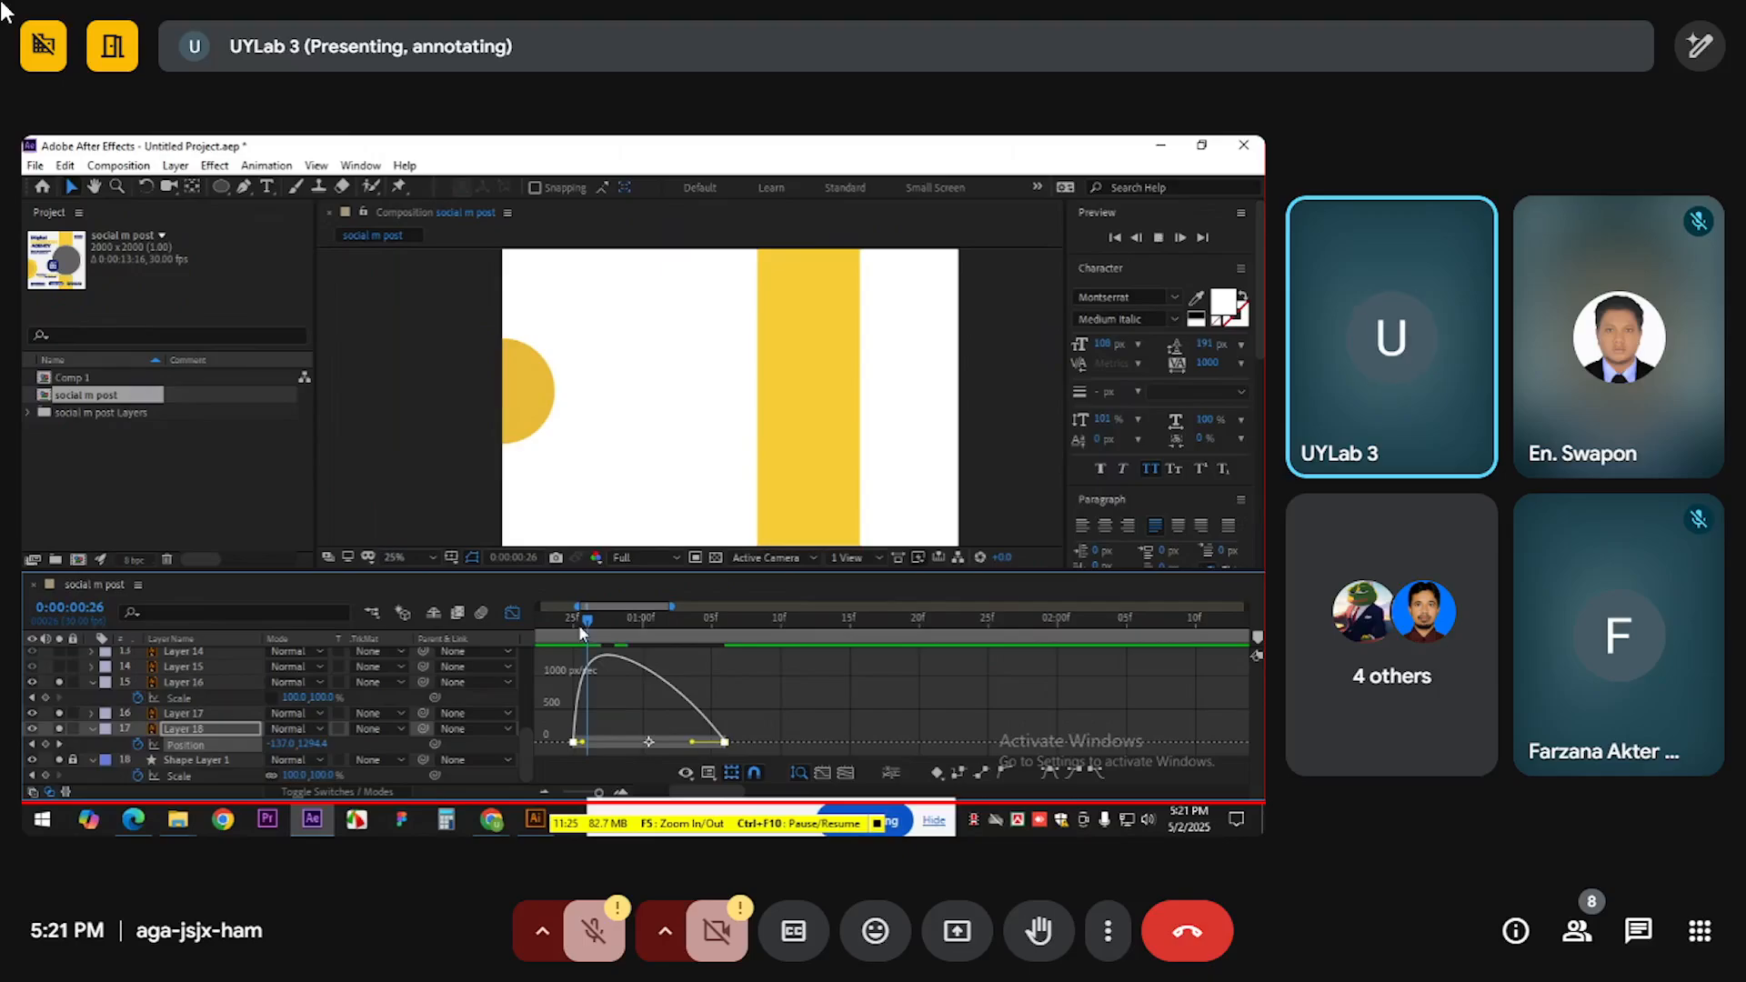
click(572, 622)
key(space)
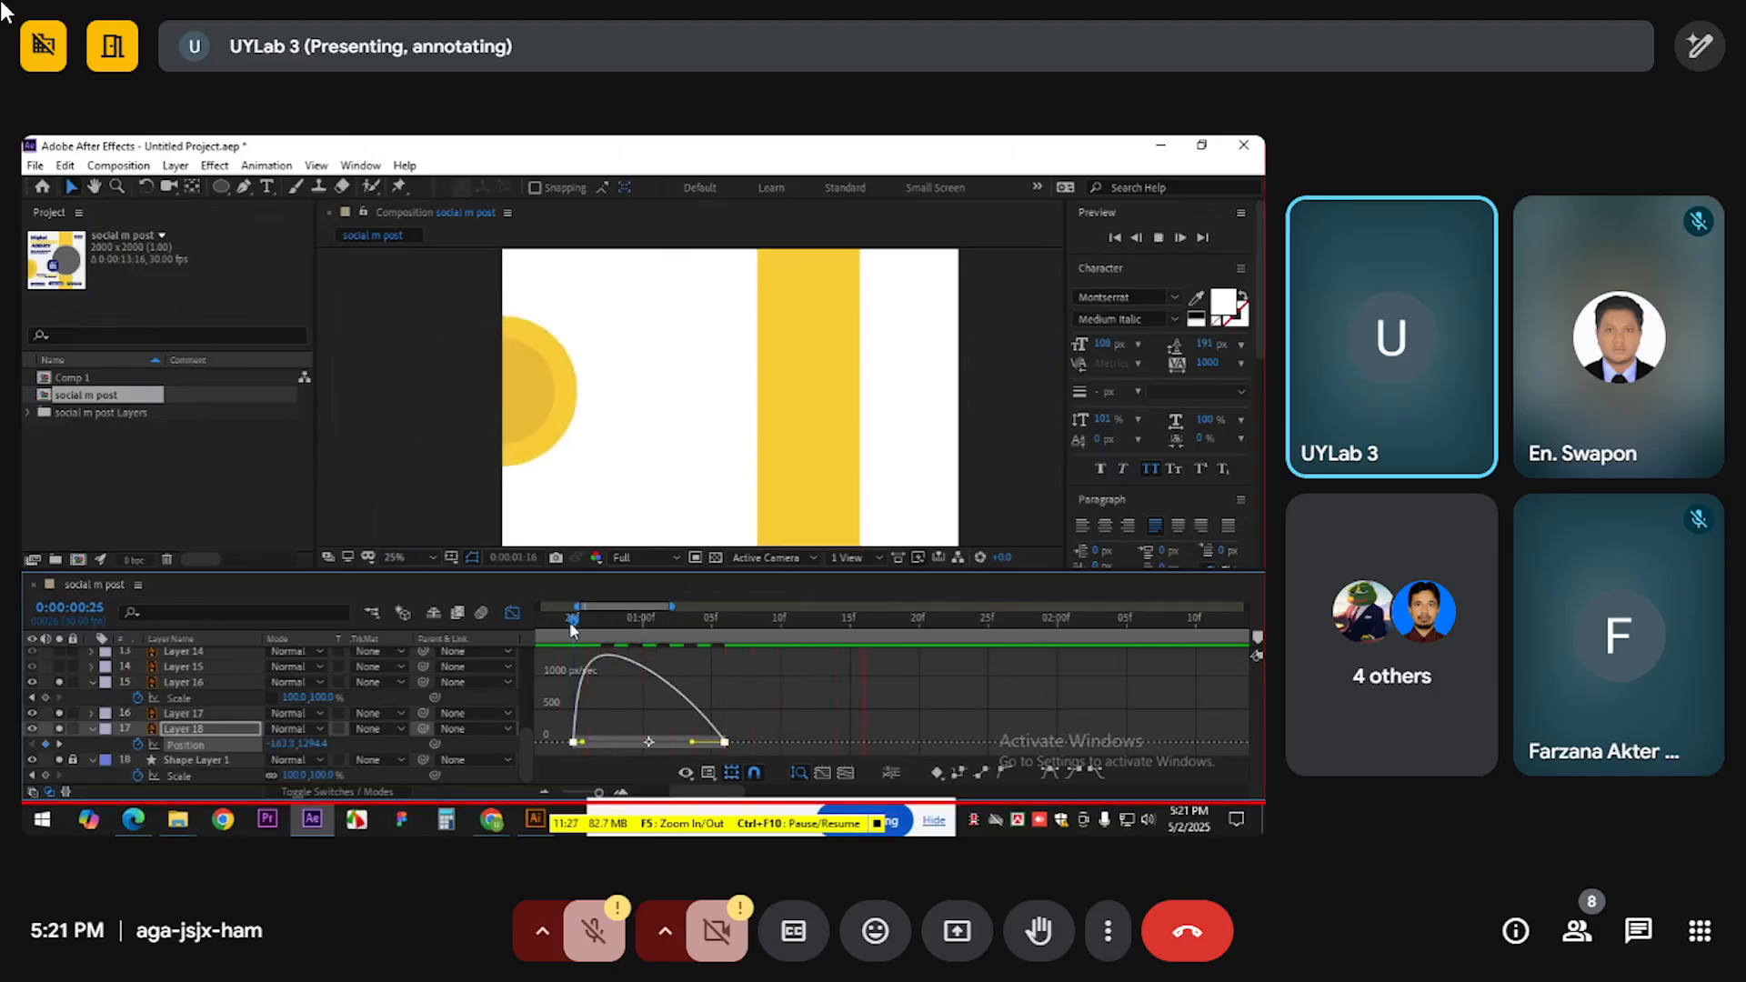
key(space)
key(shift+F3)
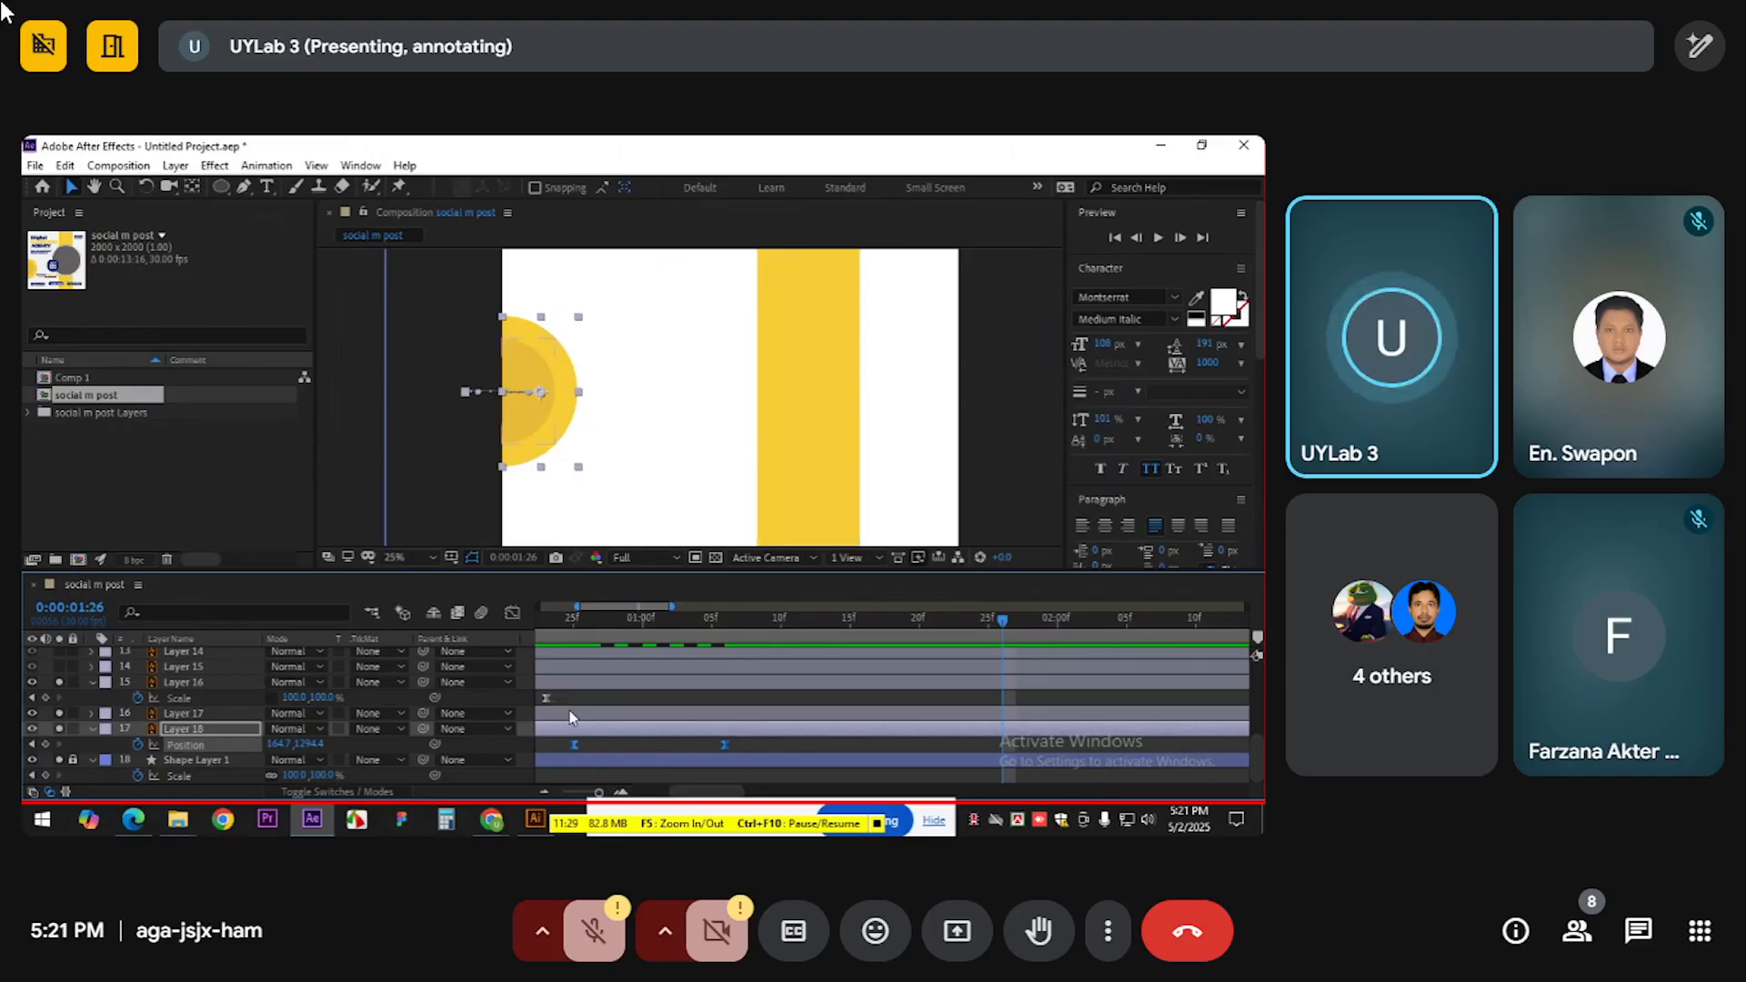
Trim the start of the inner circle's layer, Layer 17, to 0:00:01:06 and set a Position keyframe there
click(569, 713)
drag(611, 622, 726, 669)
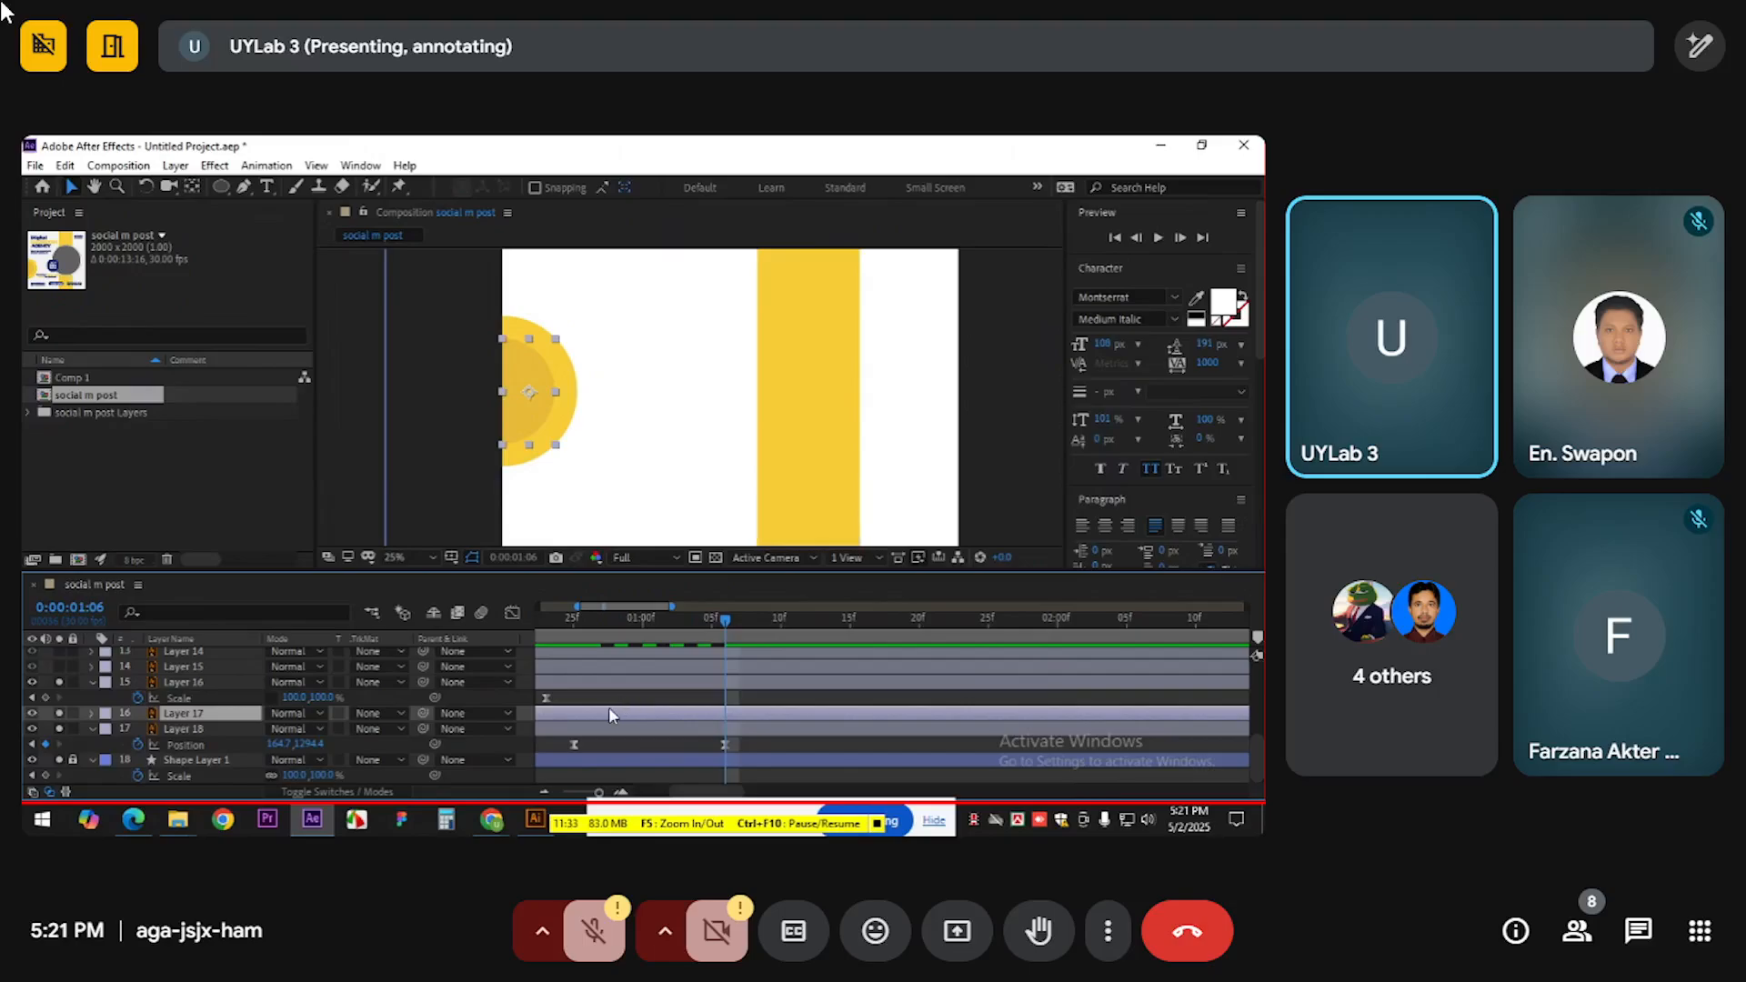
key(alt+bracketleft)
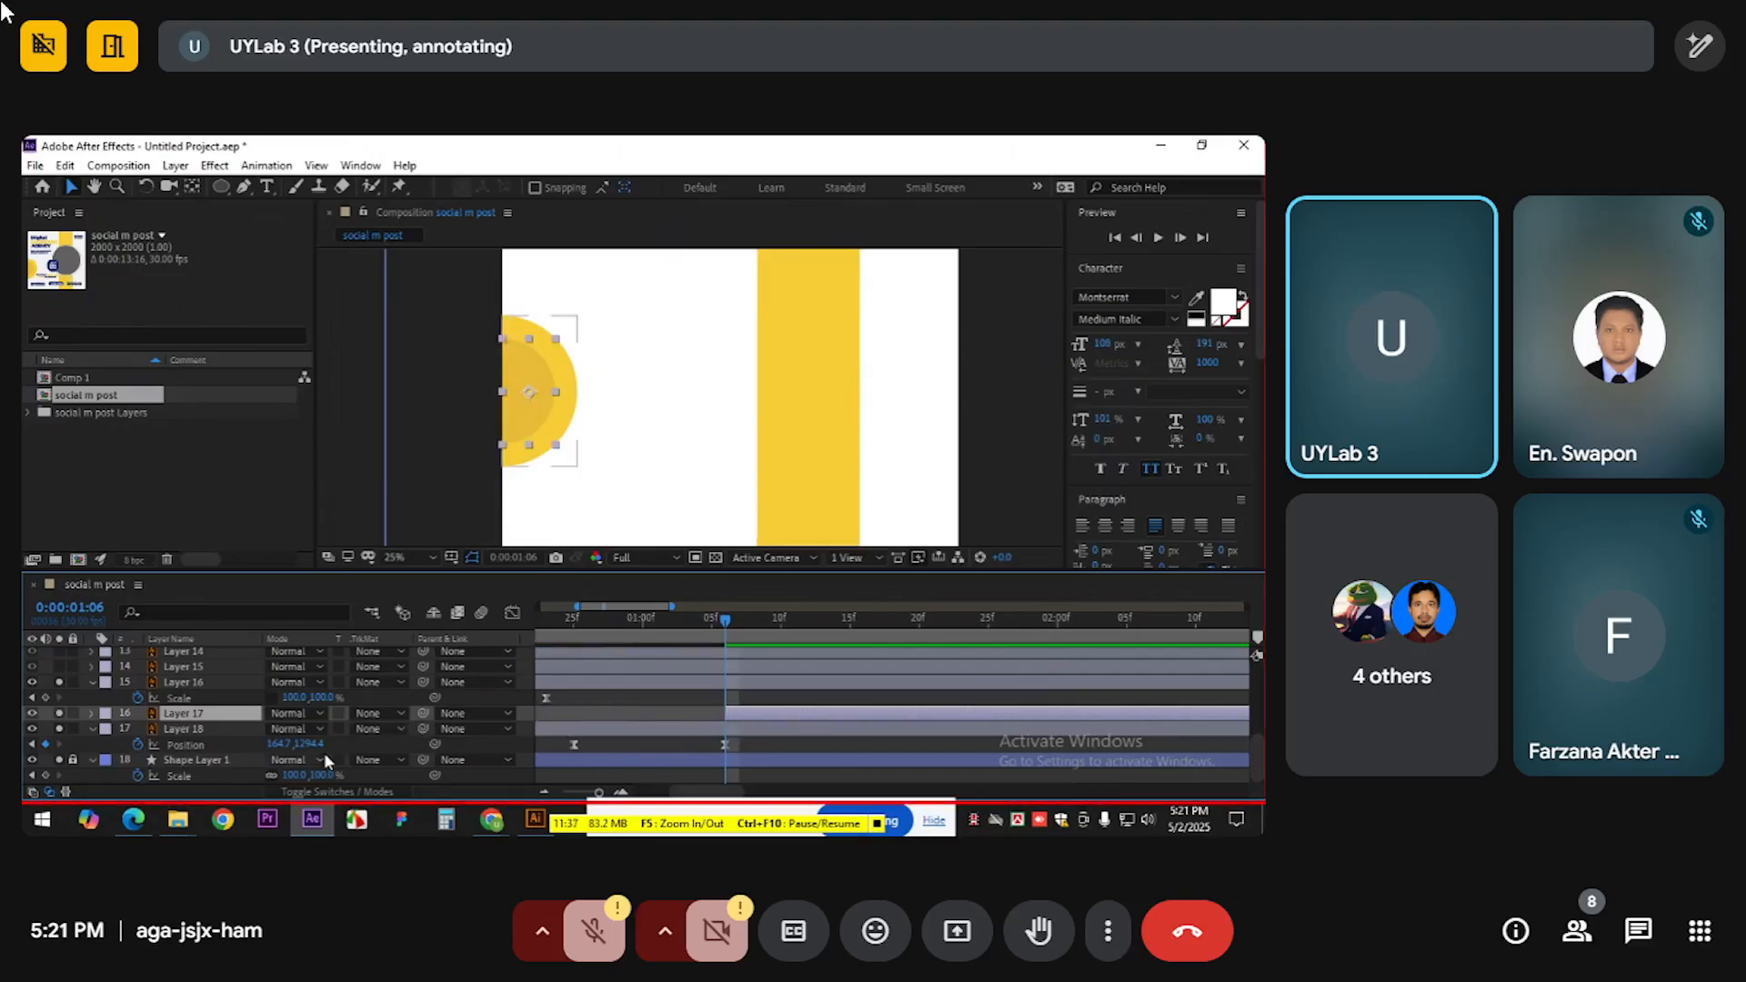
key(alt+shift+p)
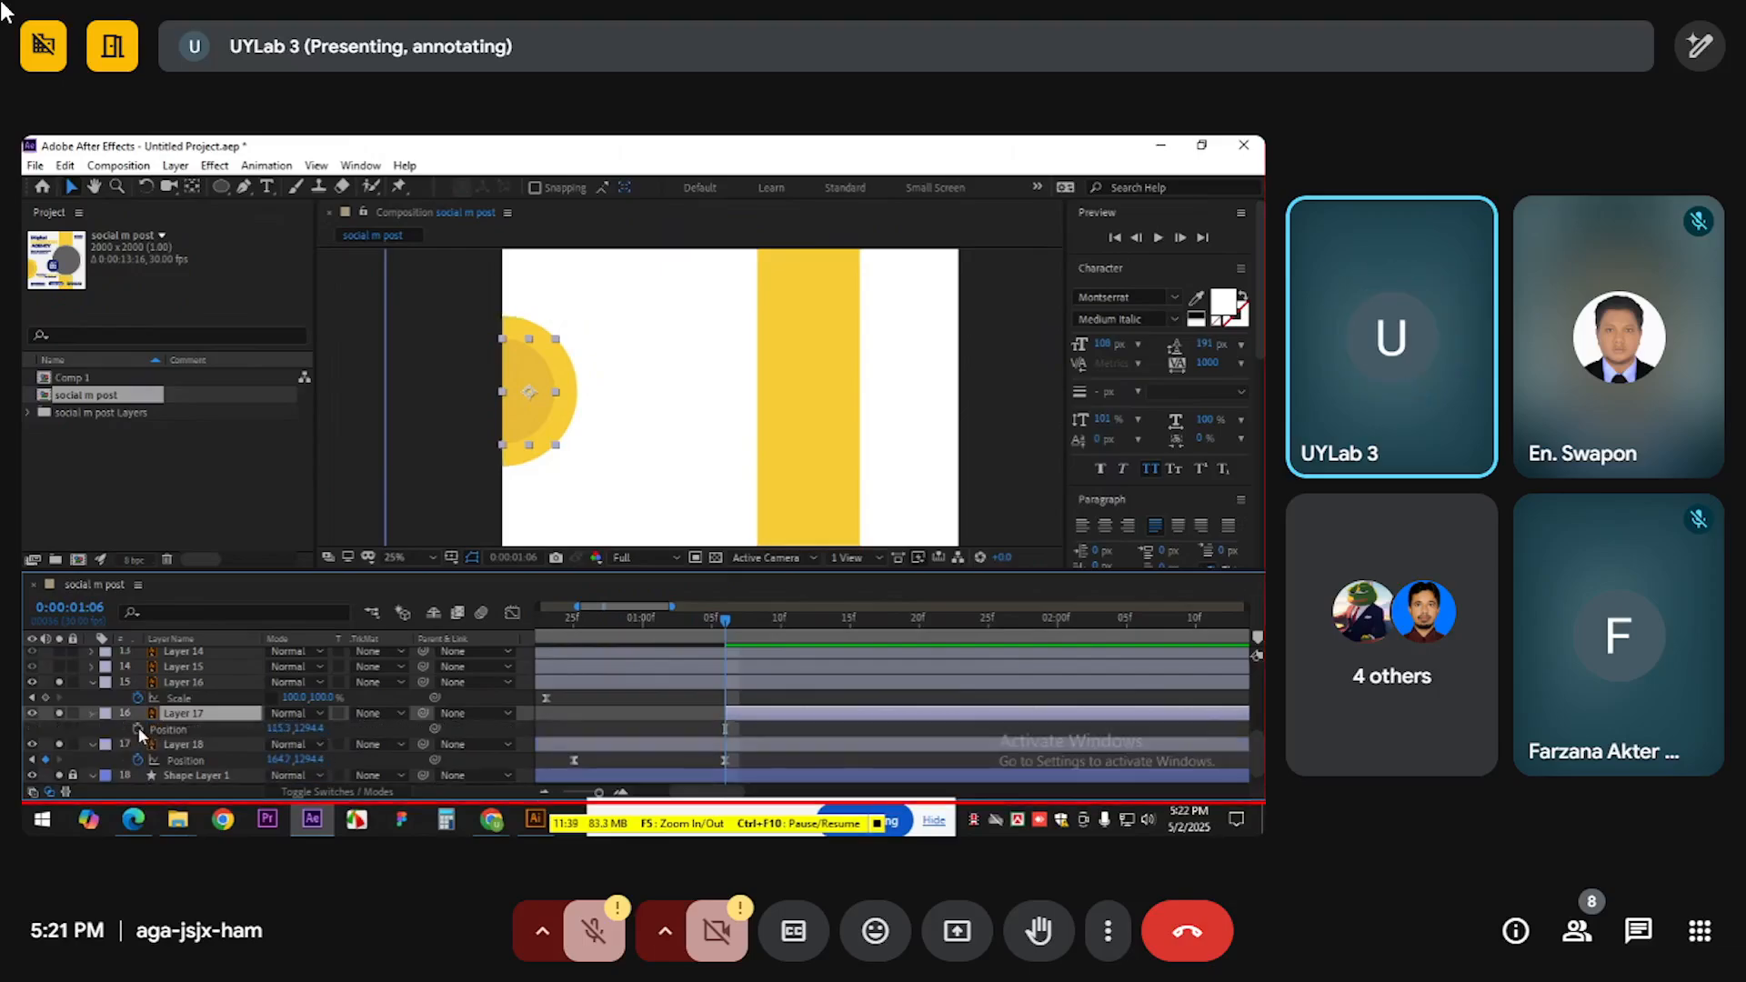
click(159, 731)
click(795, 734)
key(minus)
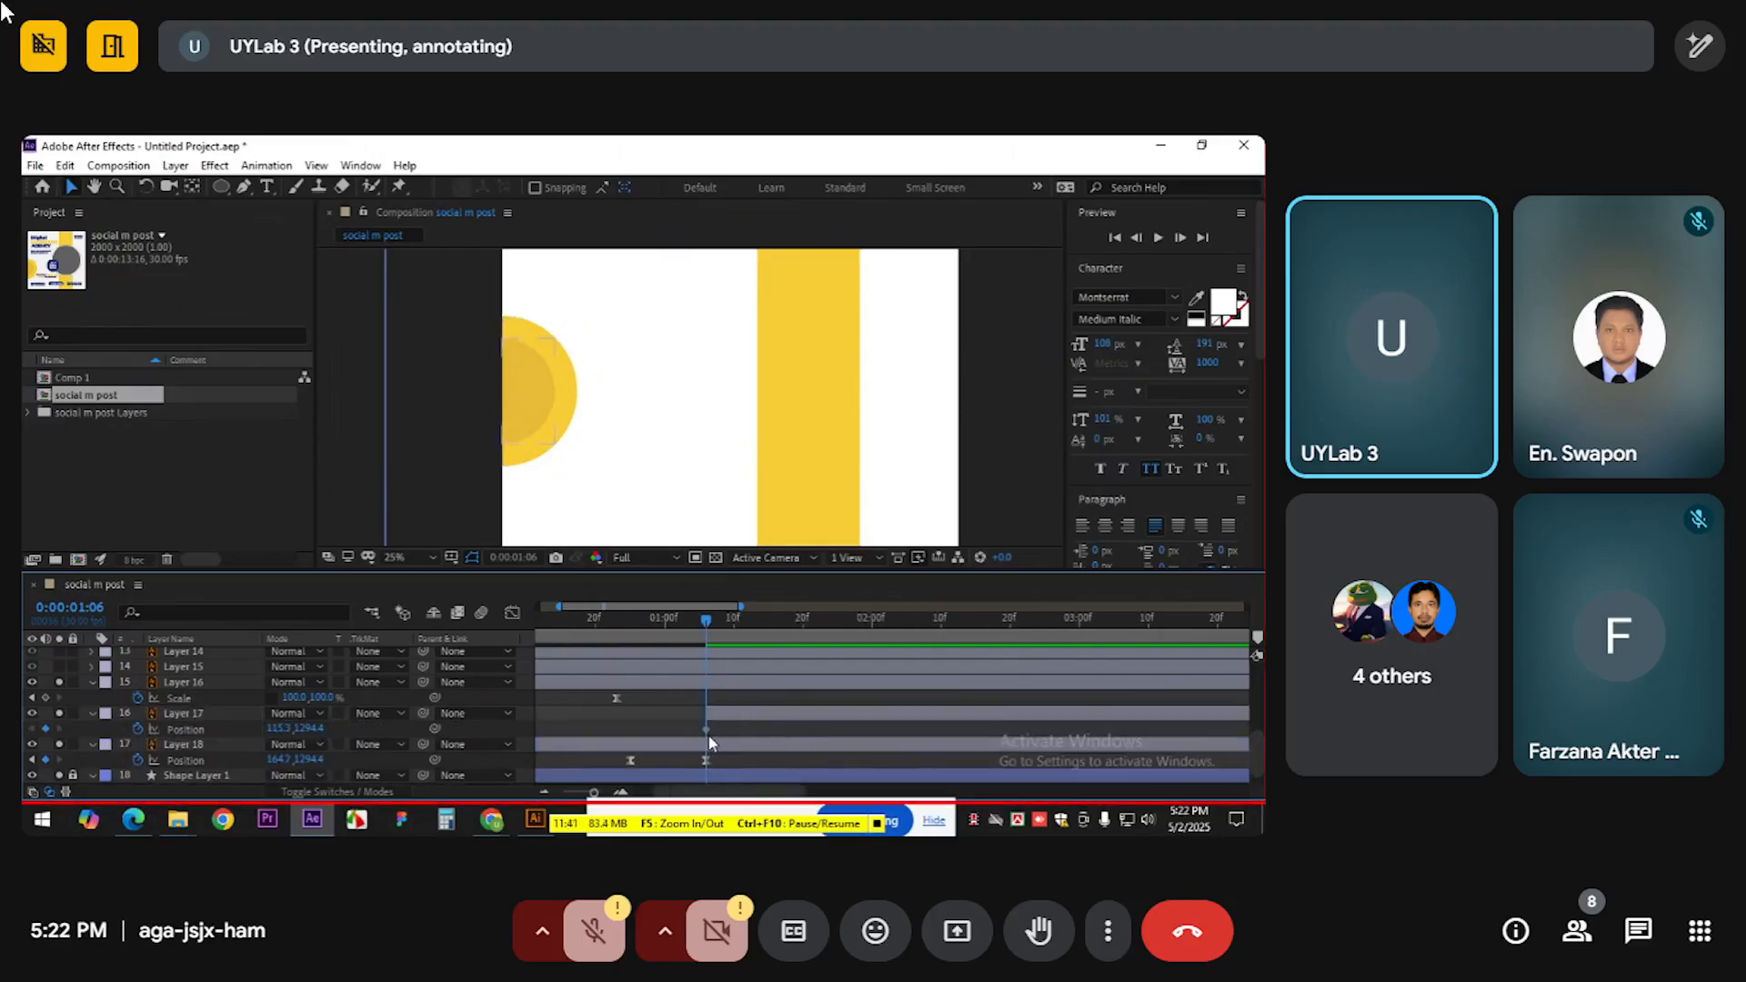
Delay Layer 17's resting Position keyframe by about 10 frames and start the inner circle outside the canvas's left edge at 0:00:01:06
drag(706, 729, 774, 734)
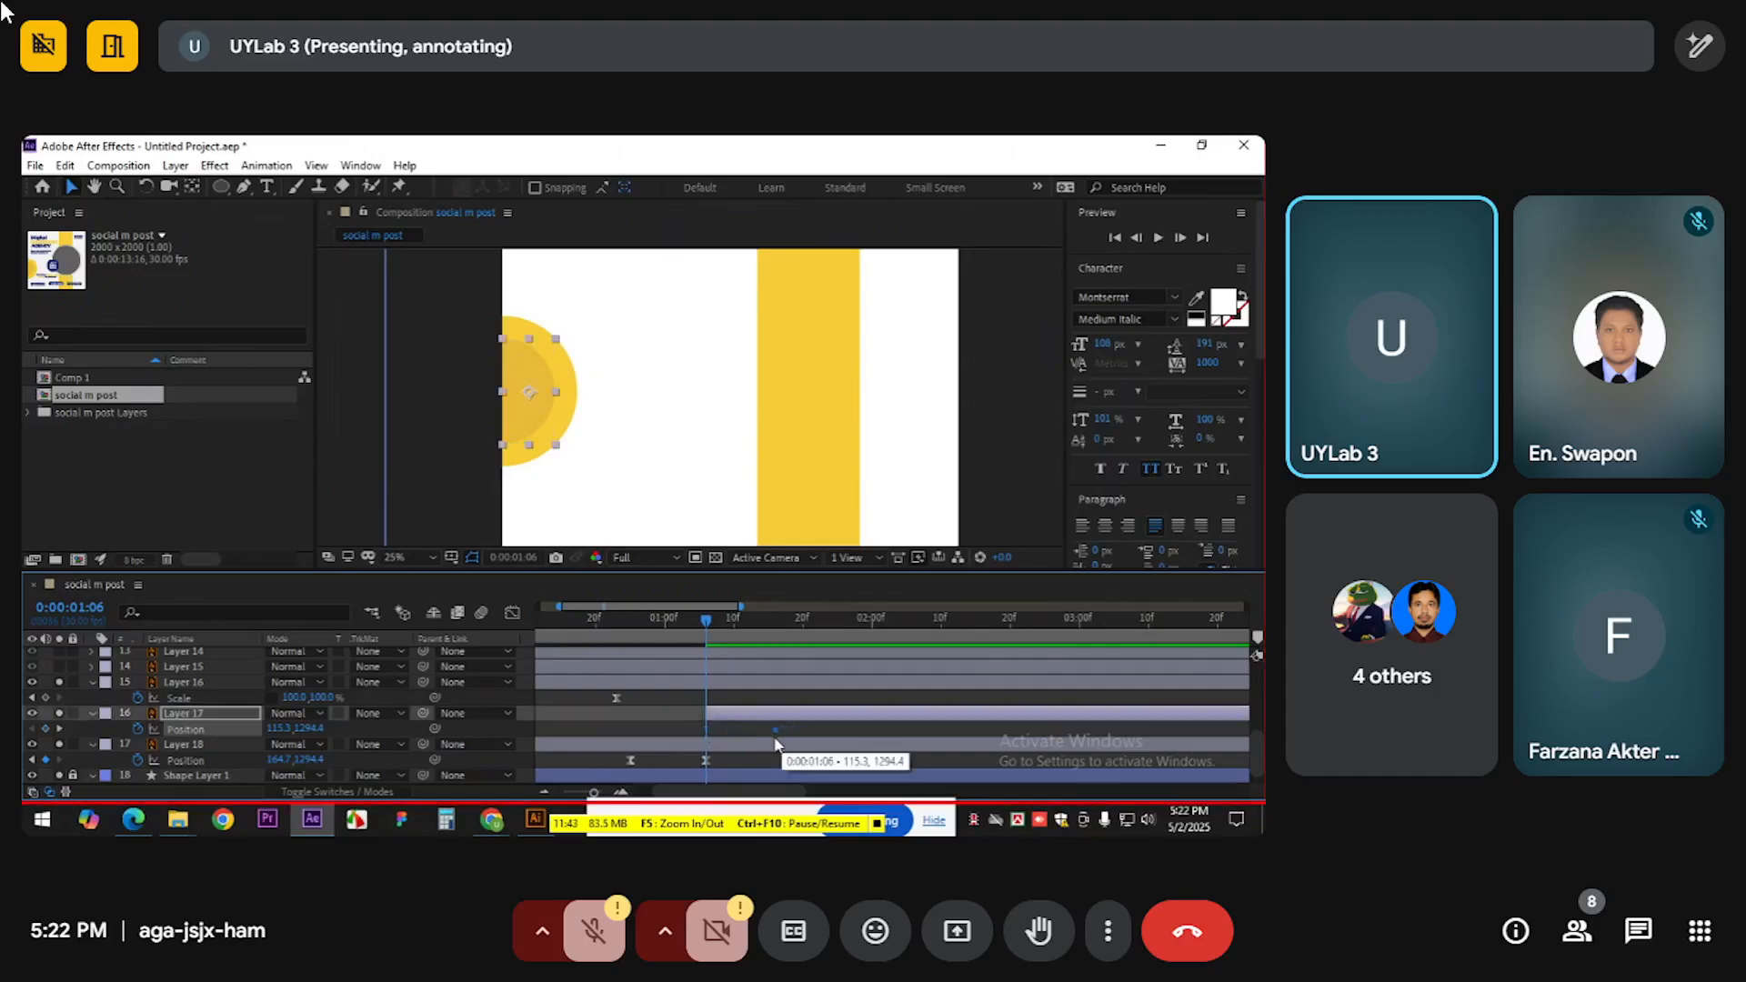
drag(548, 418, 483, 418)
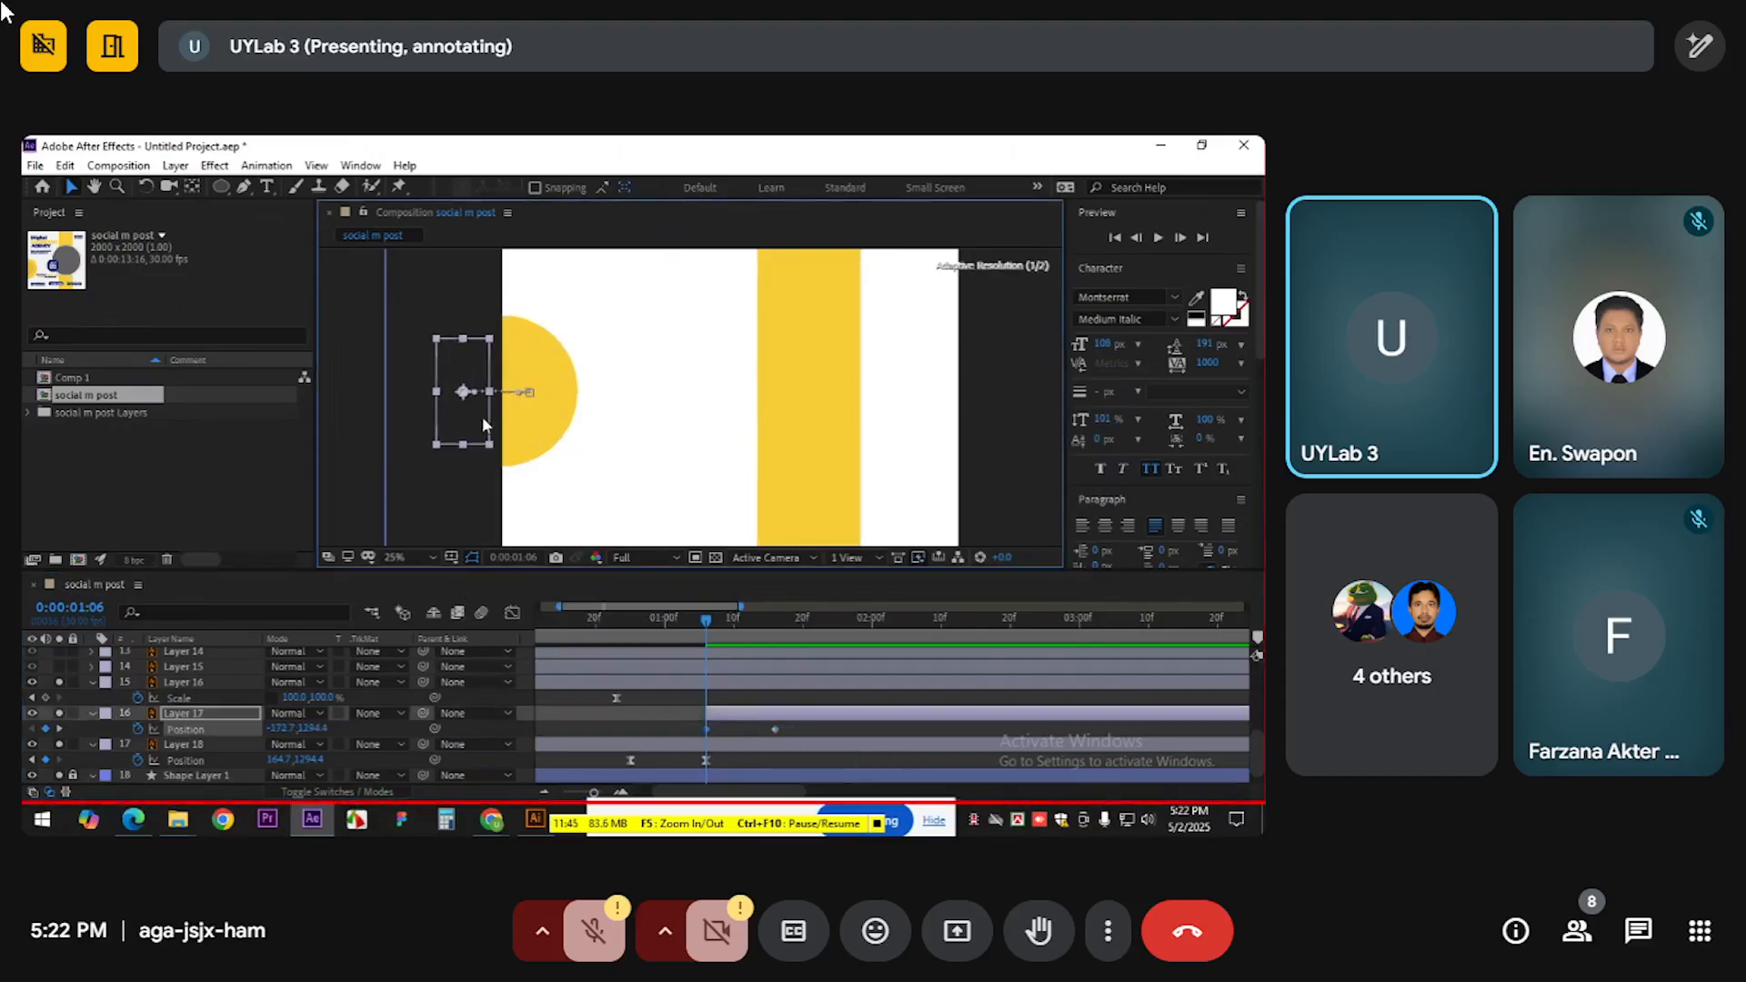
key(space)
key(space)
Easy Ease Layer 17's Position keyframes and adjust their speed graph for a quick start and softer stop
scroll(794, 722, up, 2)
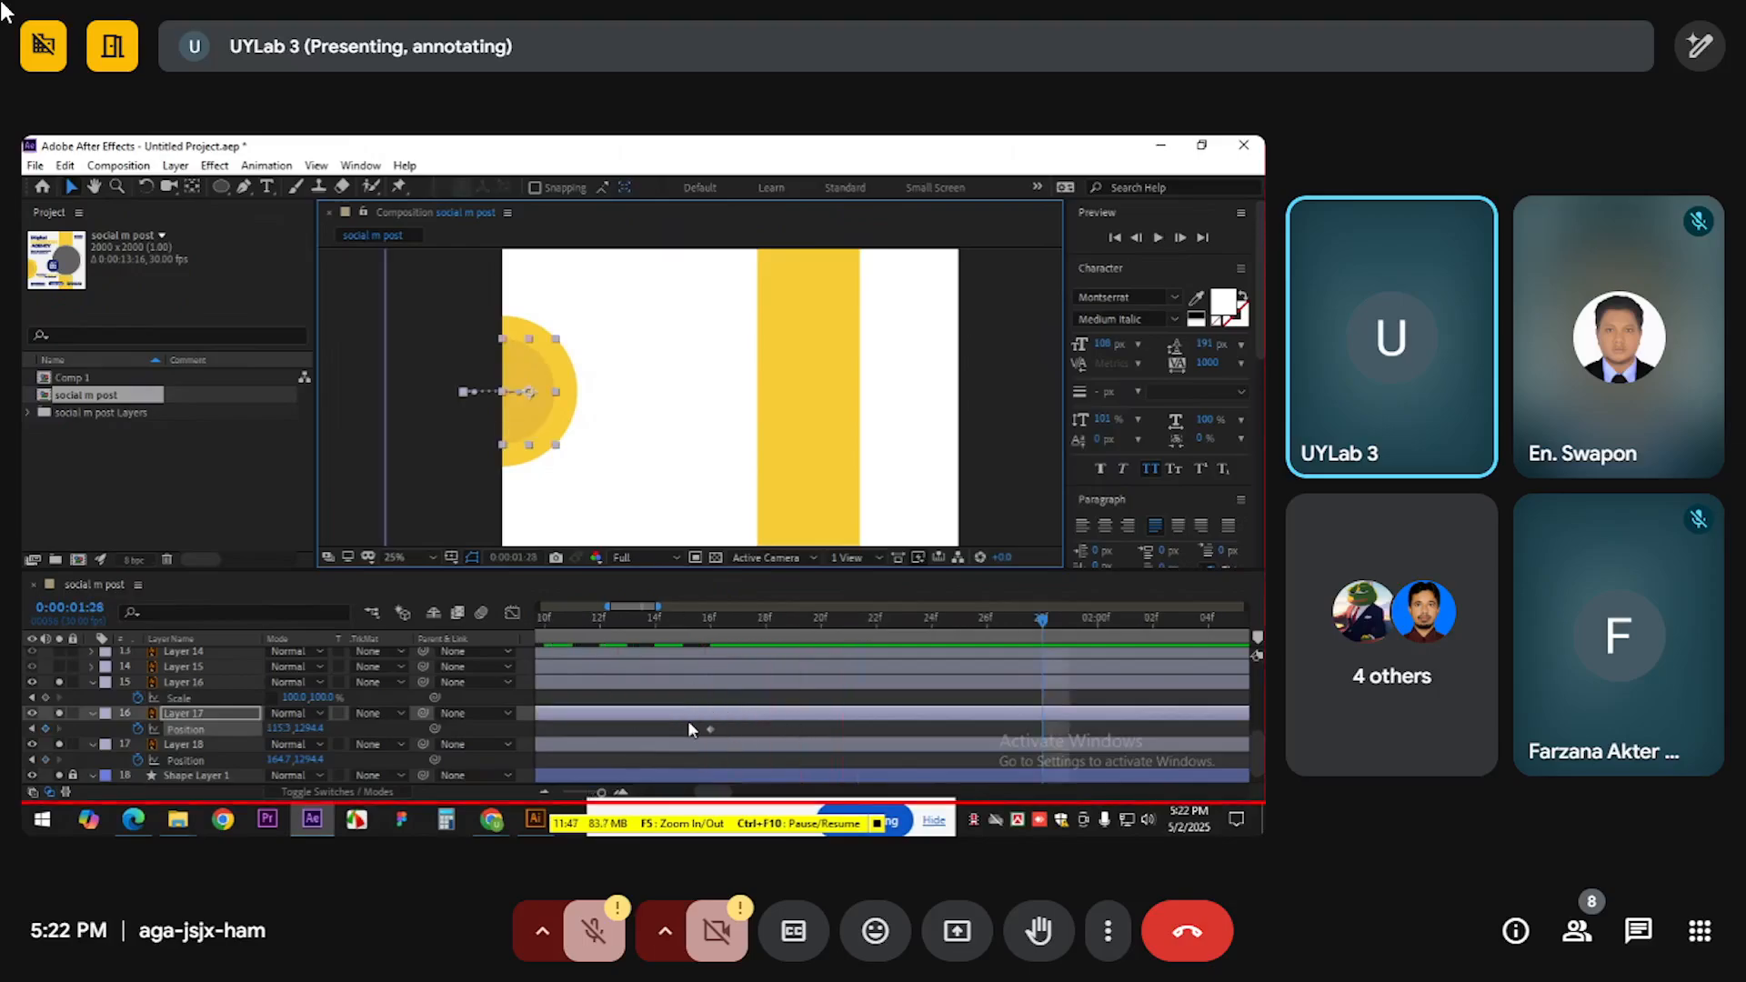
scroll(689, 722, down, 2)
mouse_move(604, 725)
mouse_down()
mouse_move(720, 734)
mouse_move(607, 727)
mouse_up()
click(513, 612)
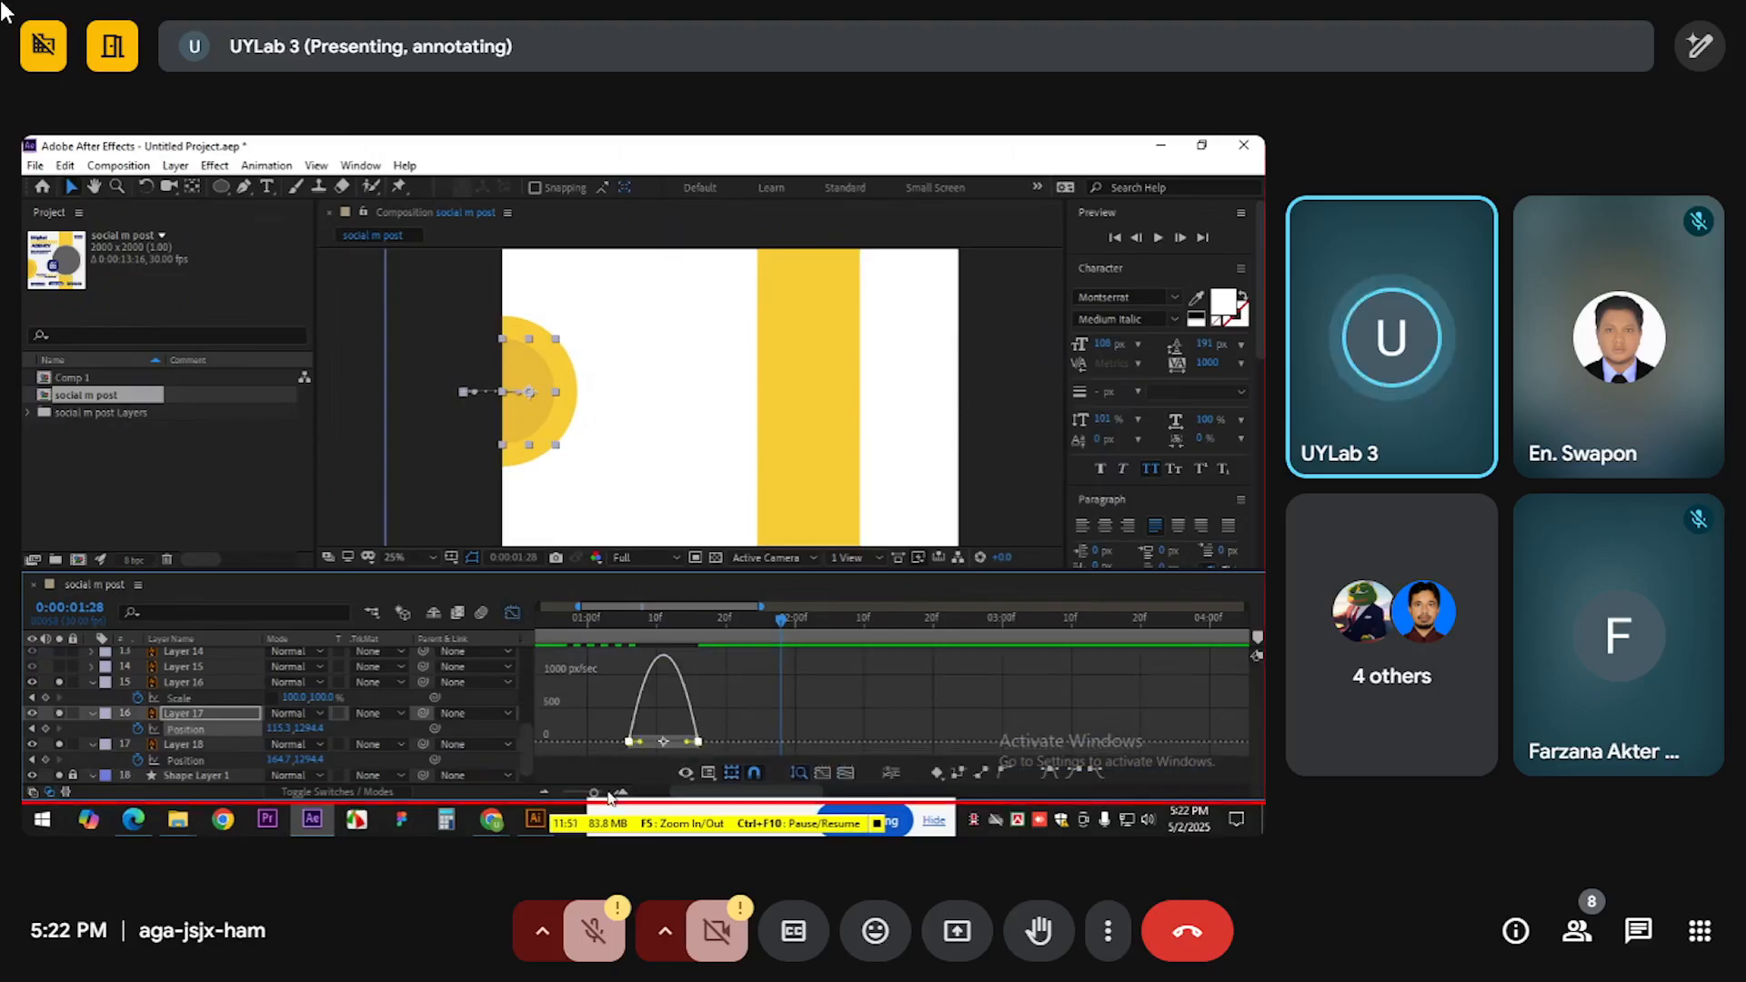
click(822, 772)
drag(741, 745, 677, 741)
drag(1044, 741, 949, 743)
click(512, 612)
scroll(668, 709, down, 6)
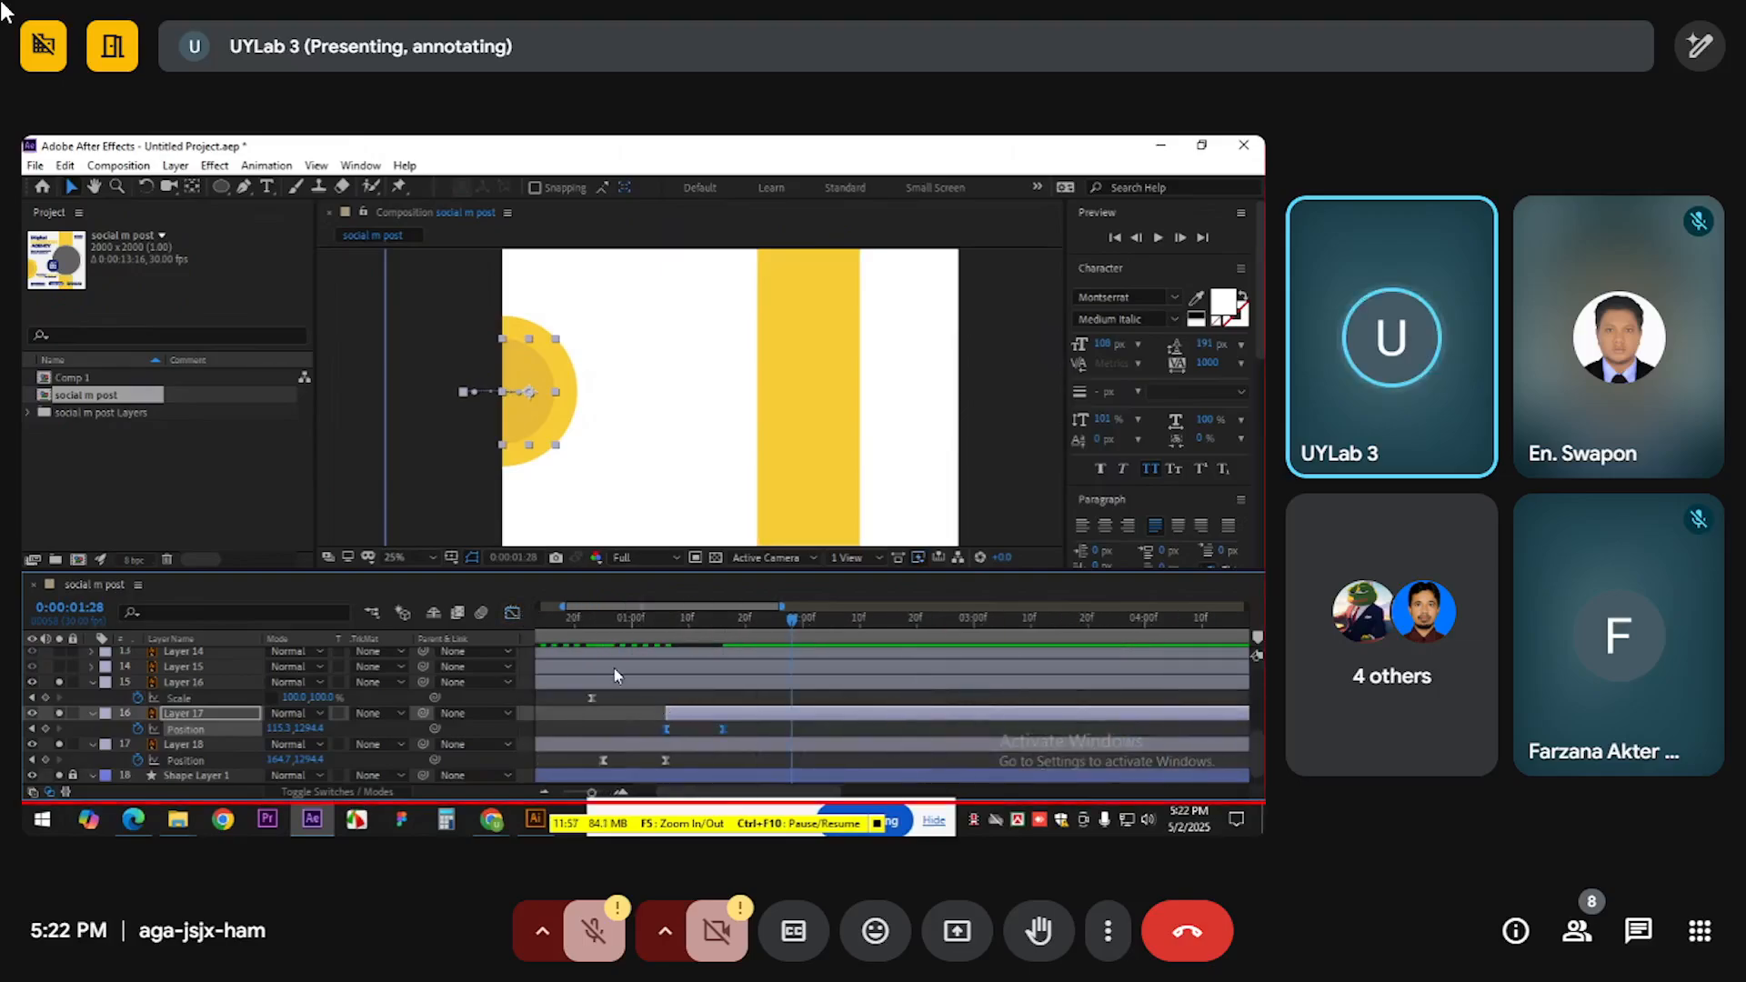
Fit the whole composition in the viewer and preview the bar and circle animations from the beginning
drag(583, 624, 490, 624)
key(space)
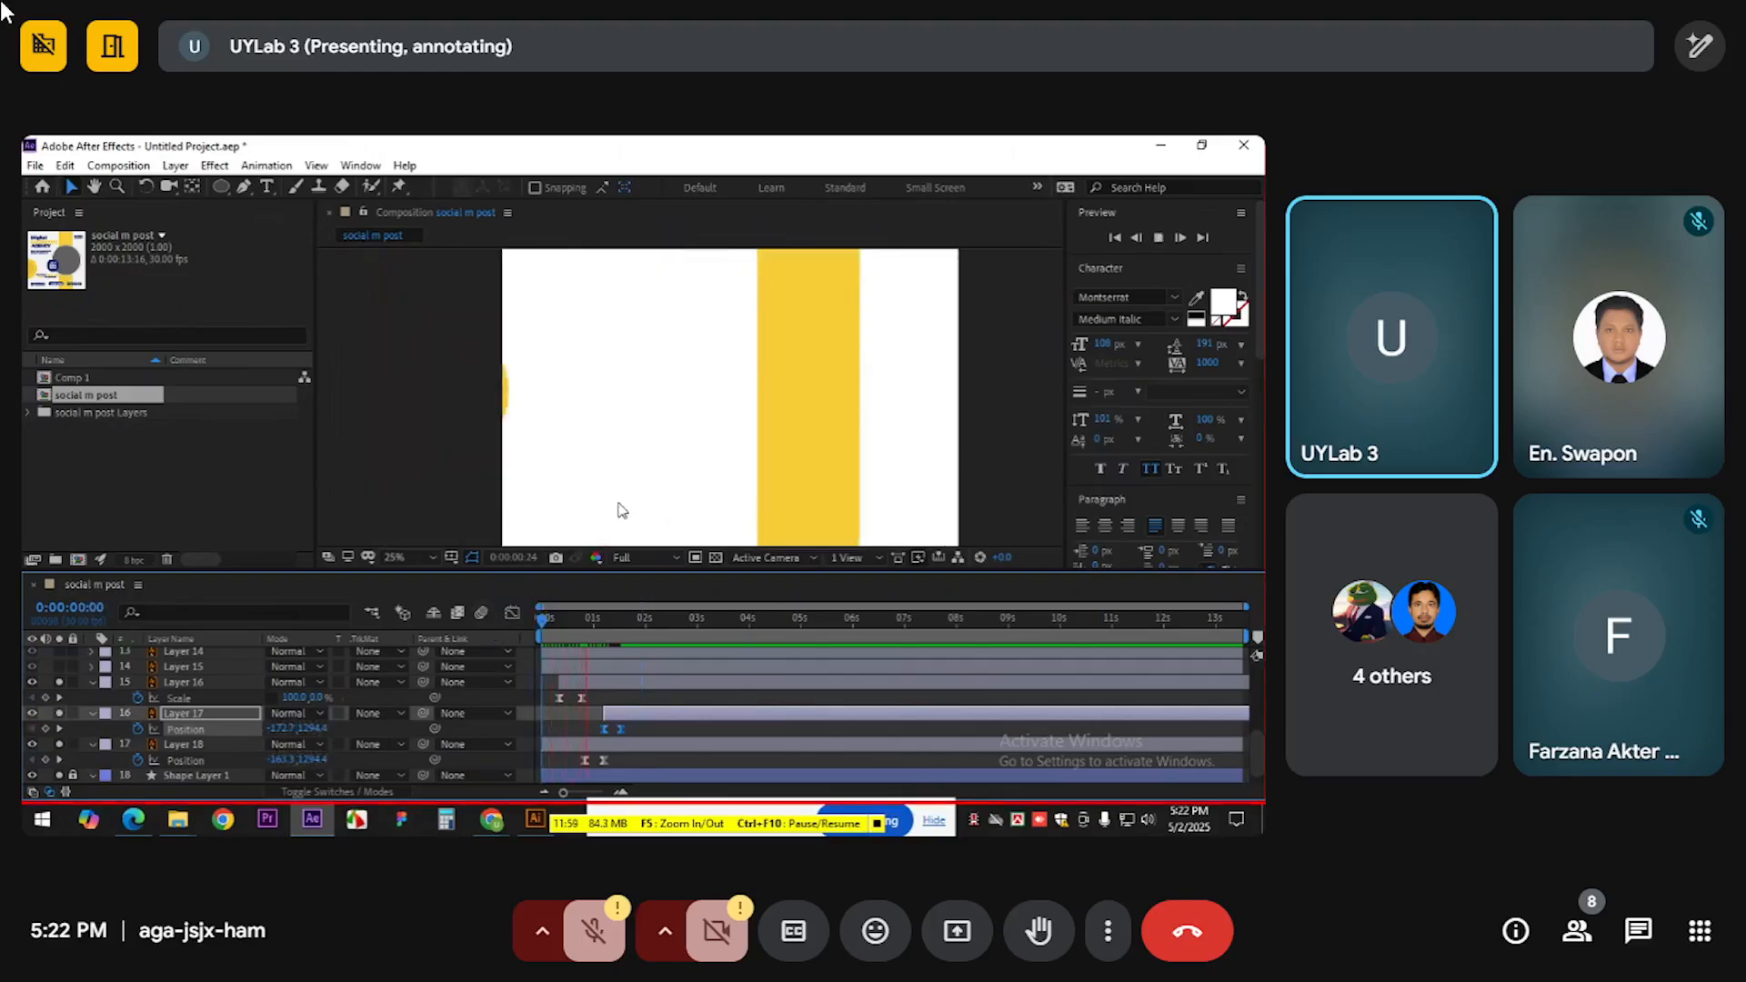
click(382, 558)
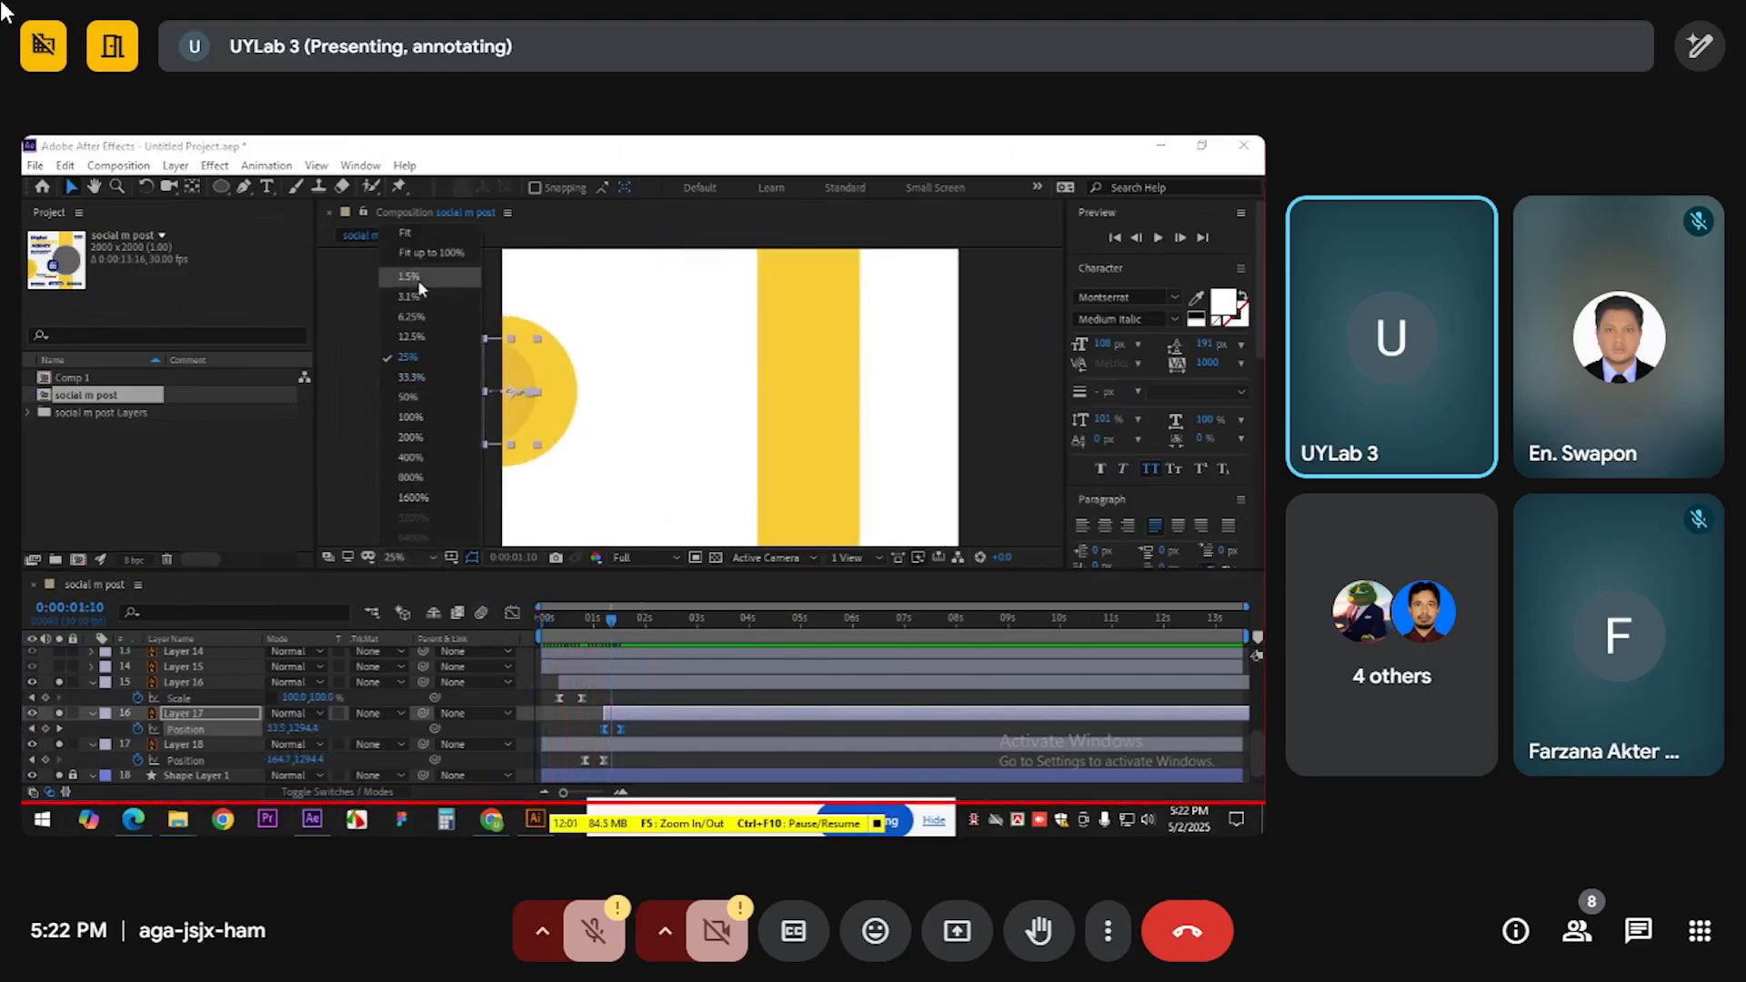
click(418, 242)
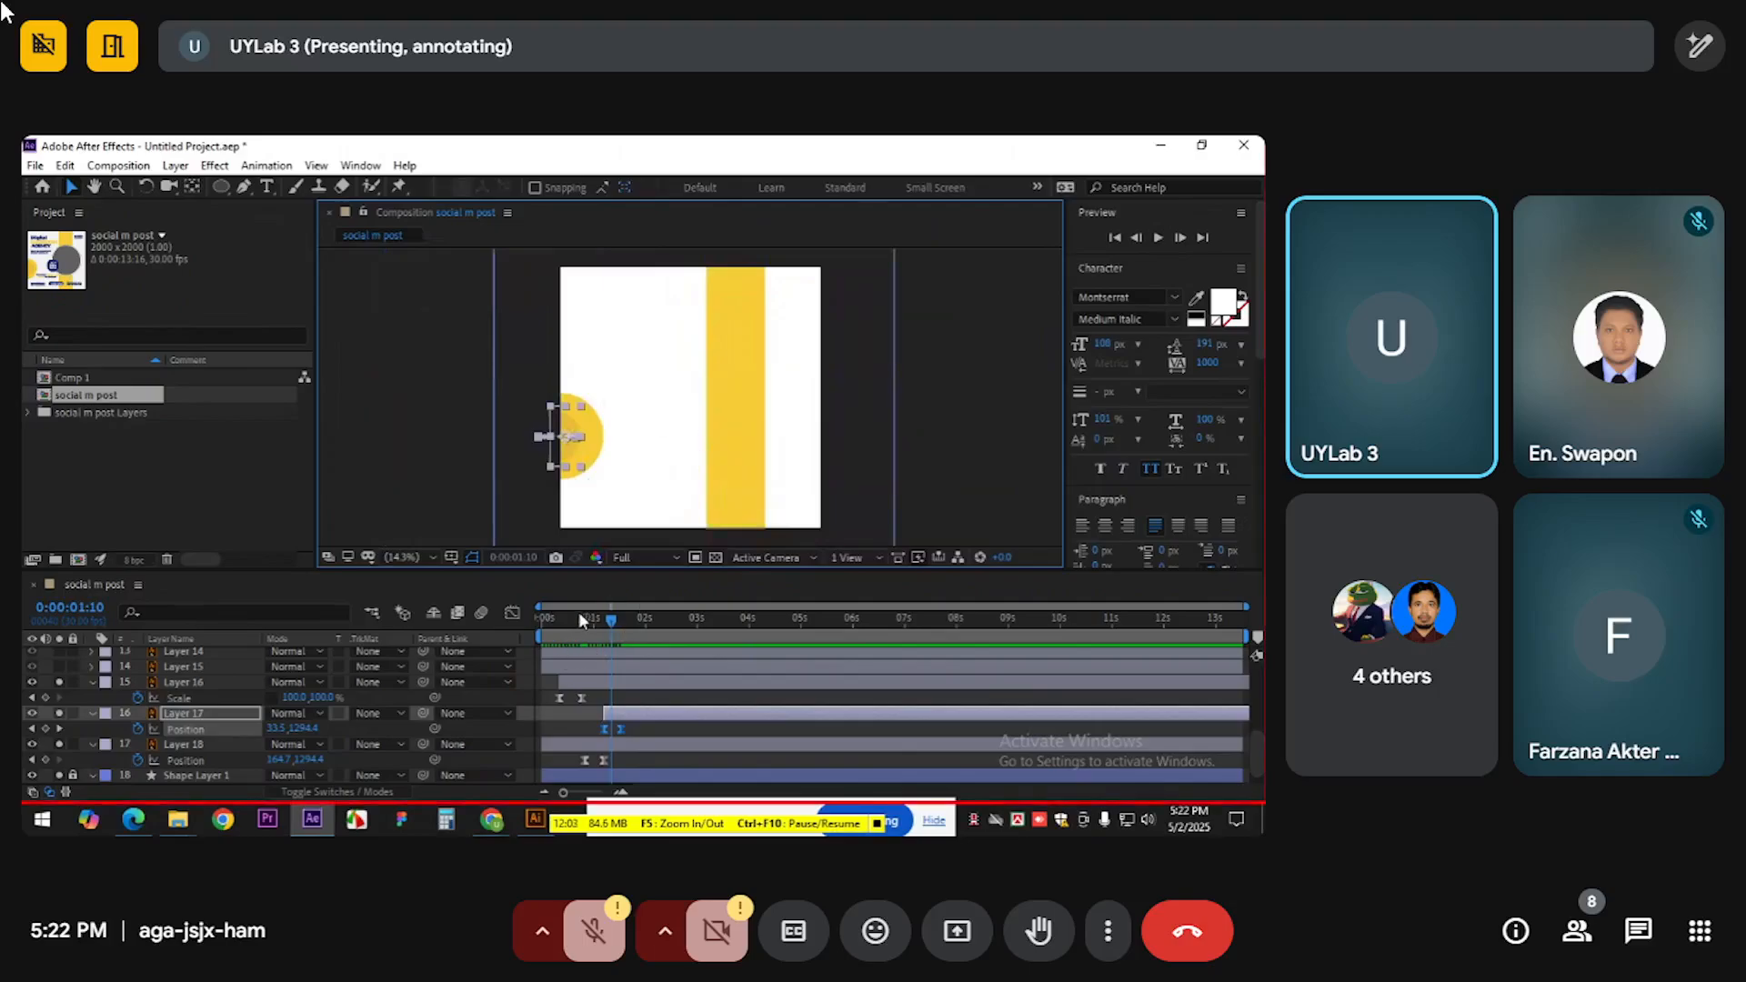
key(space)
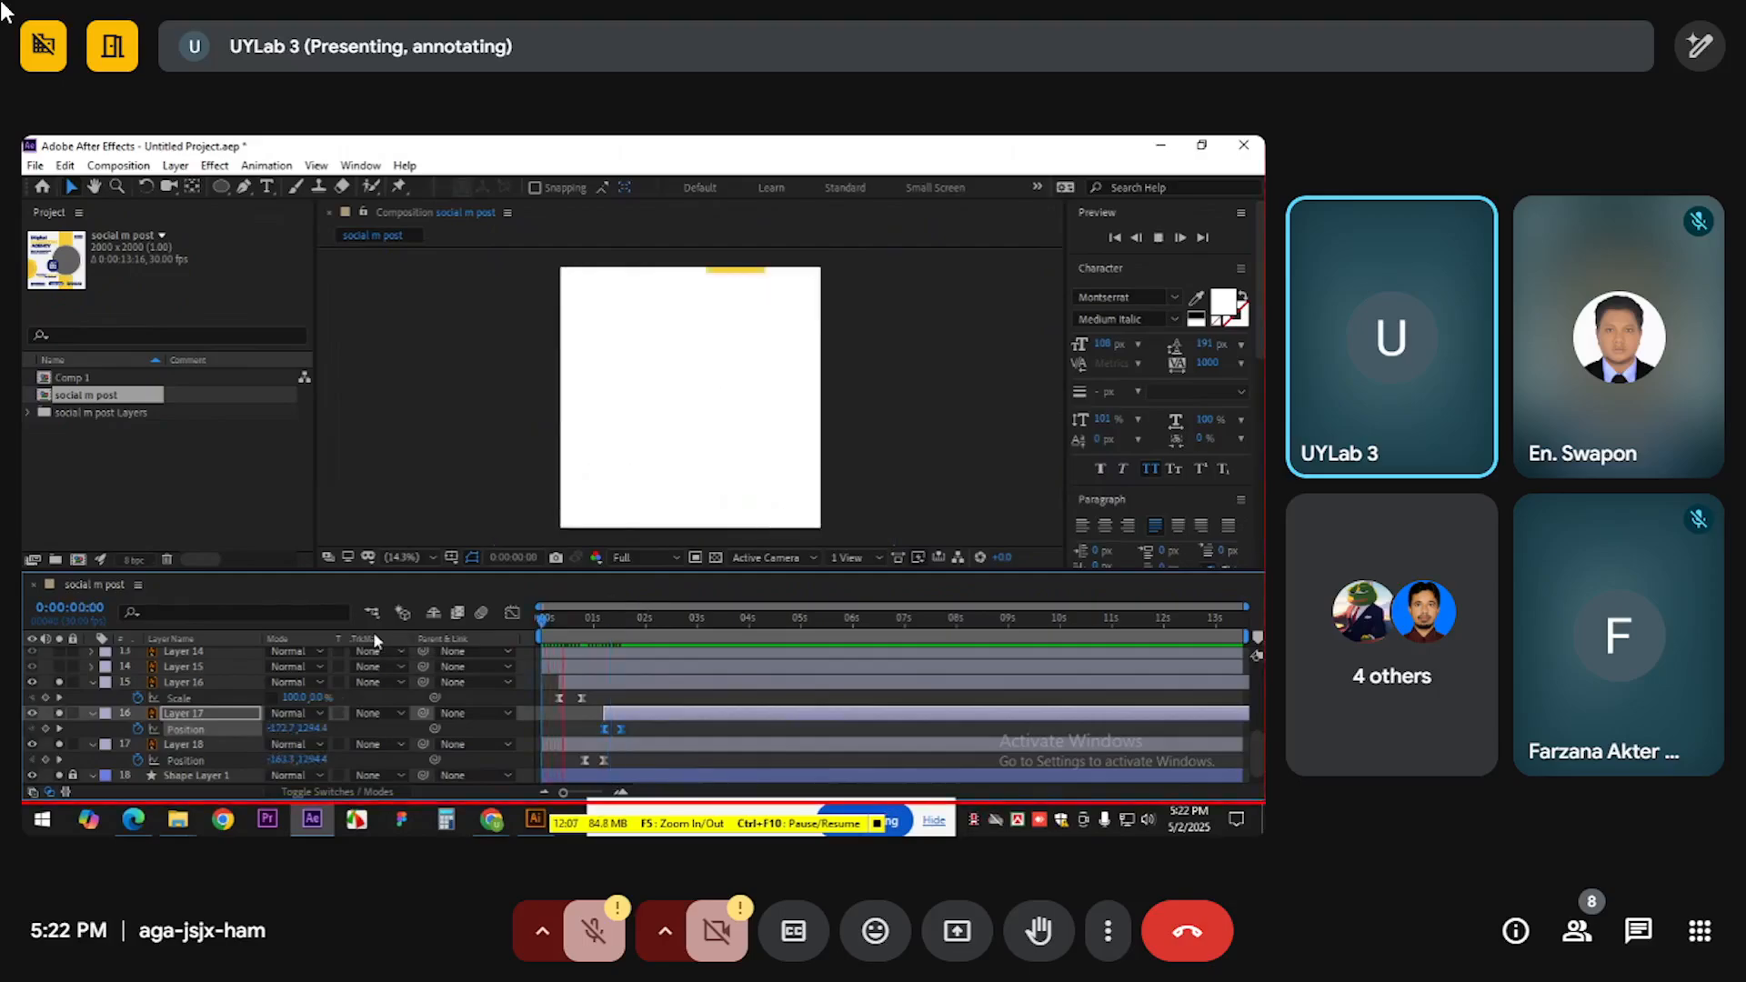
key(space)
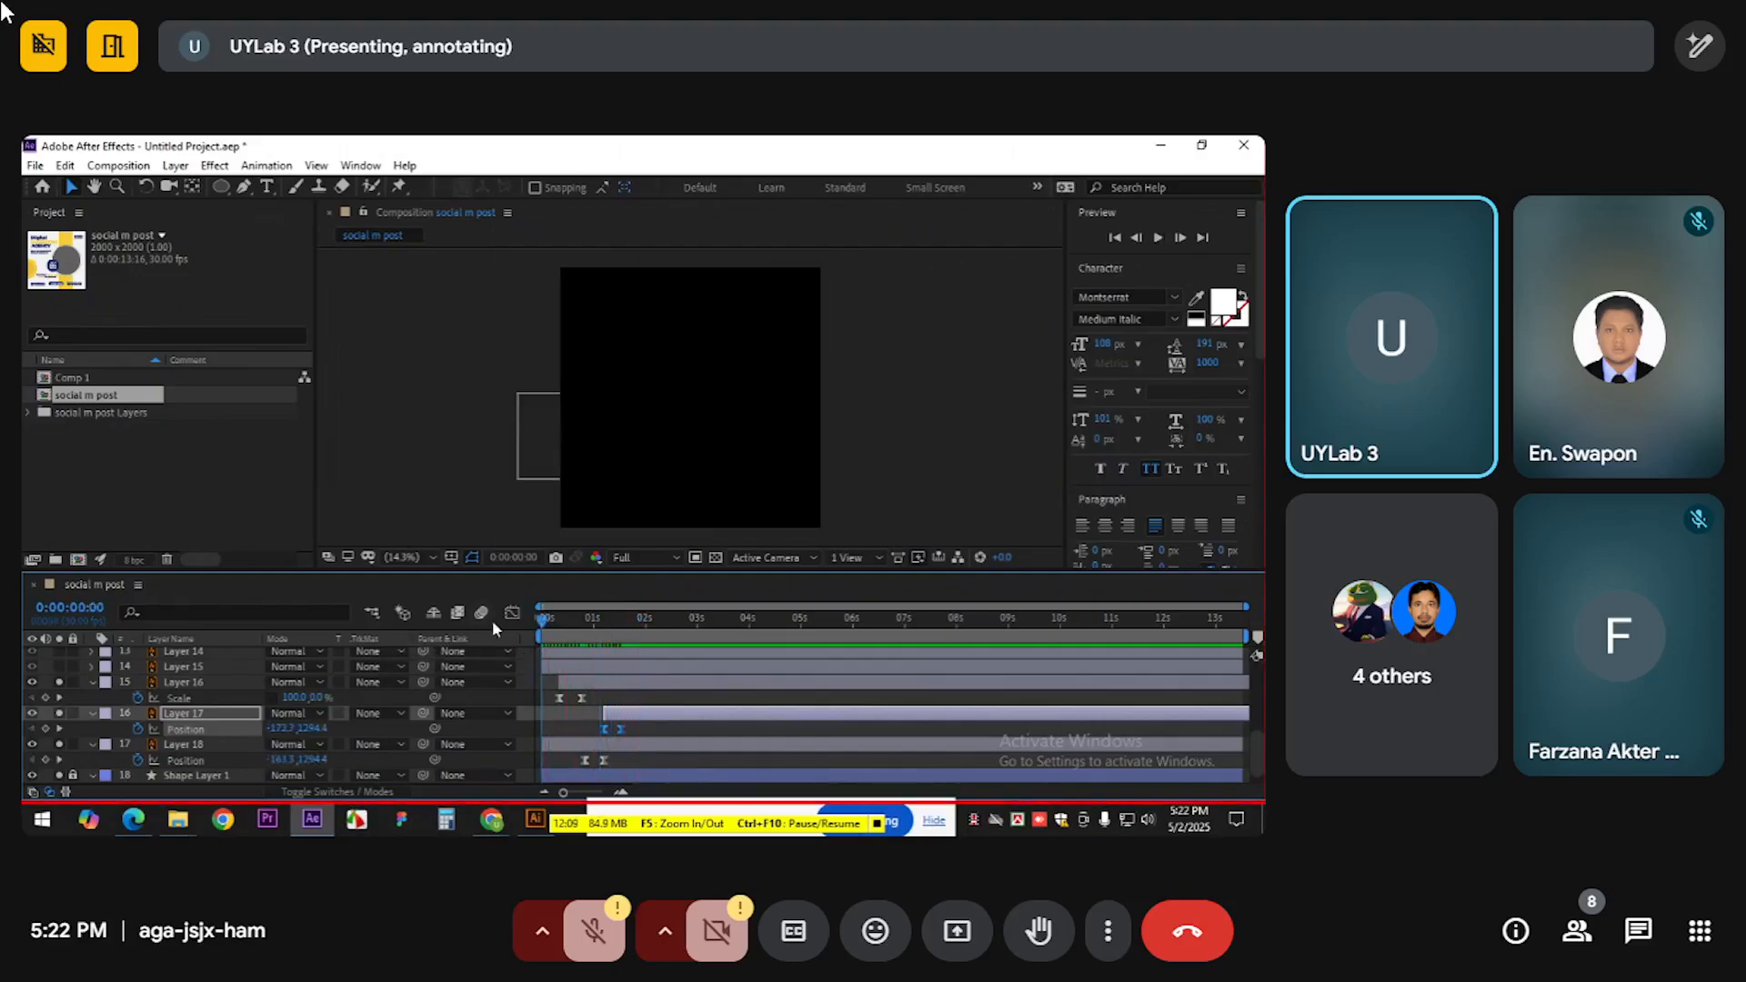
Replay the yellow bar and circle entrances to judge their timing
key(space)
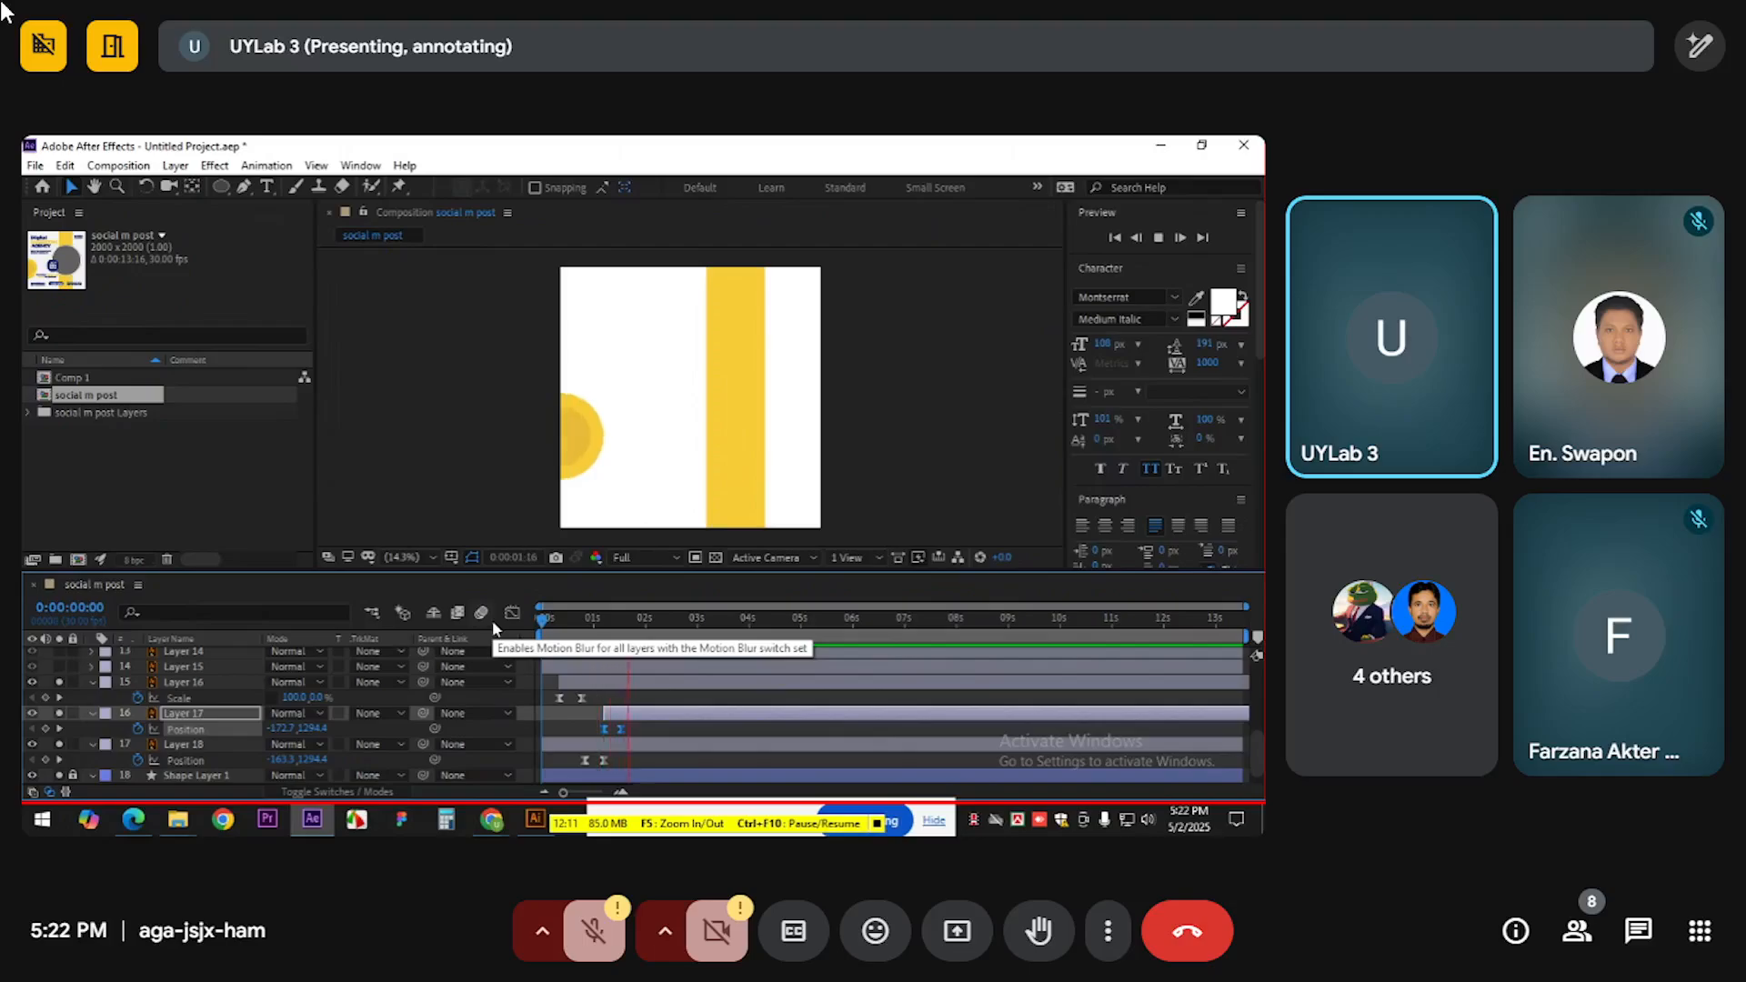
key(space)
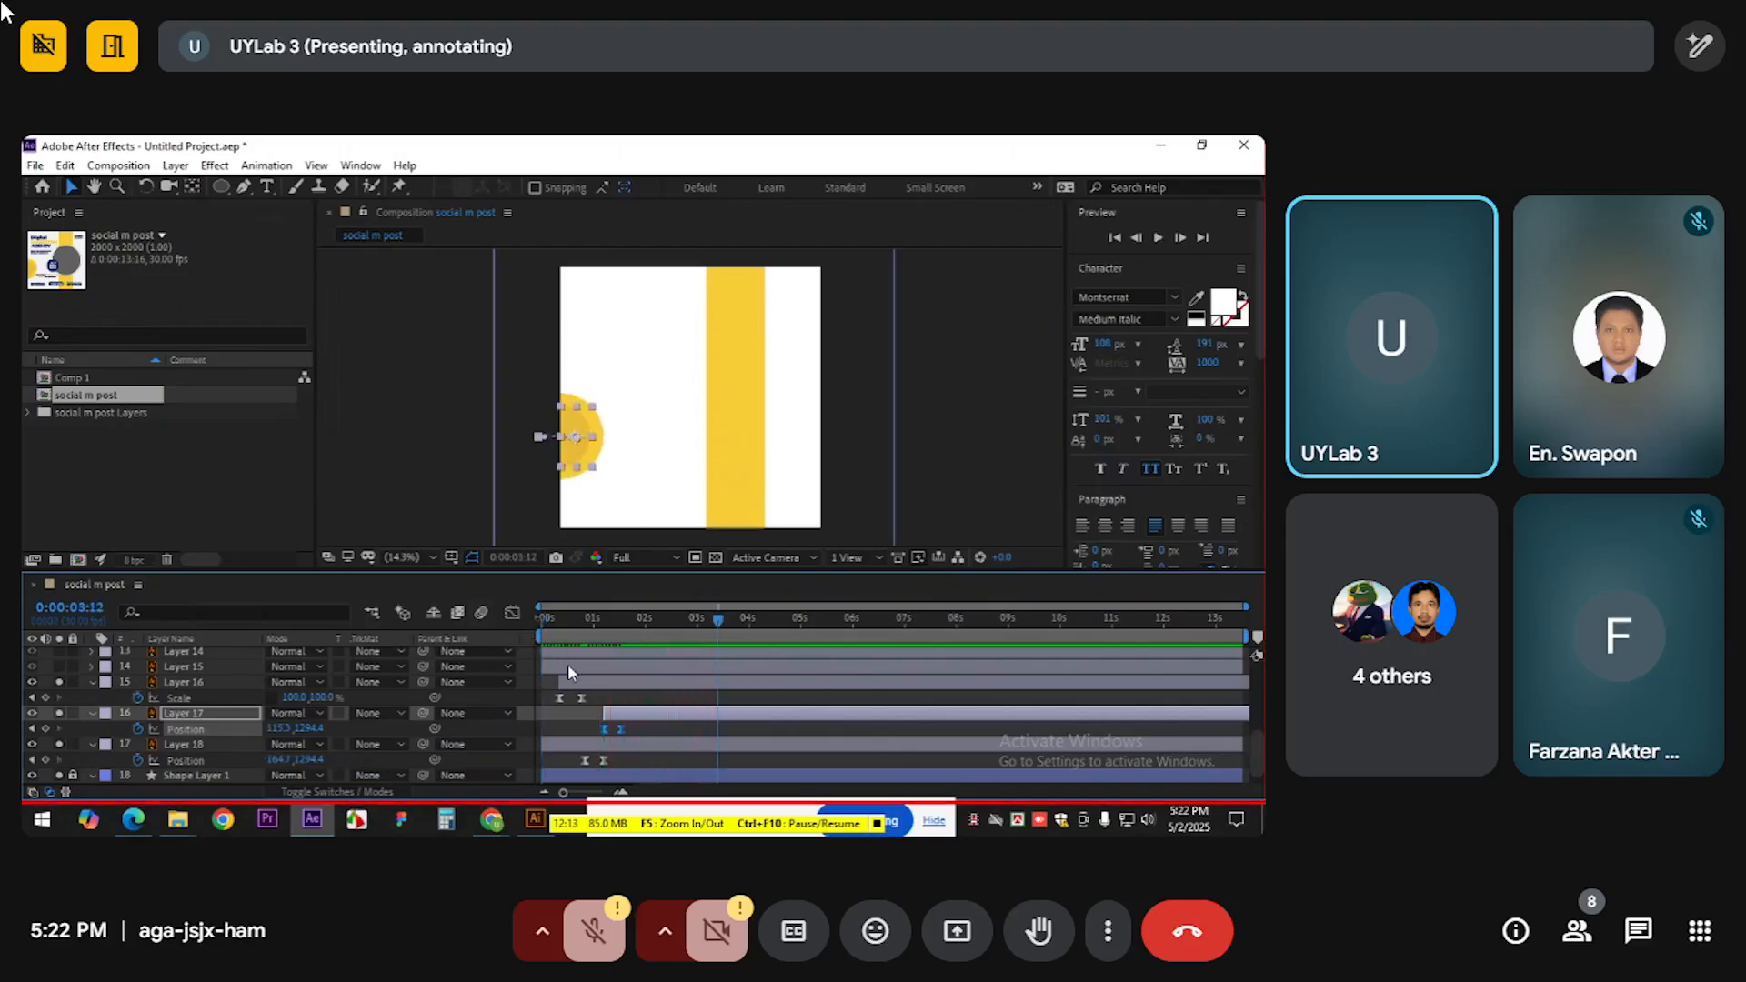
key(space)
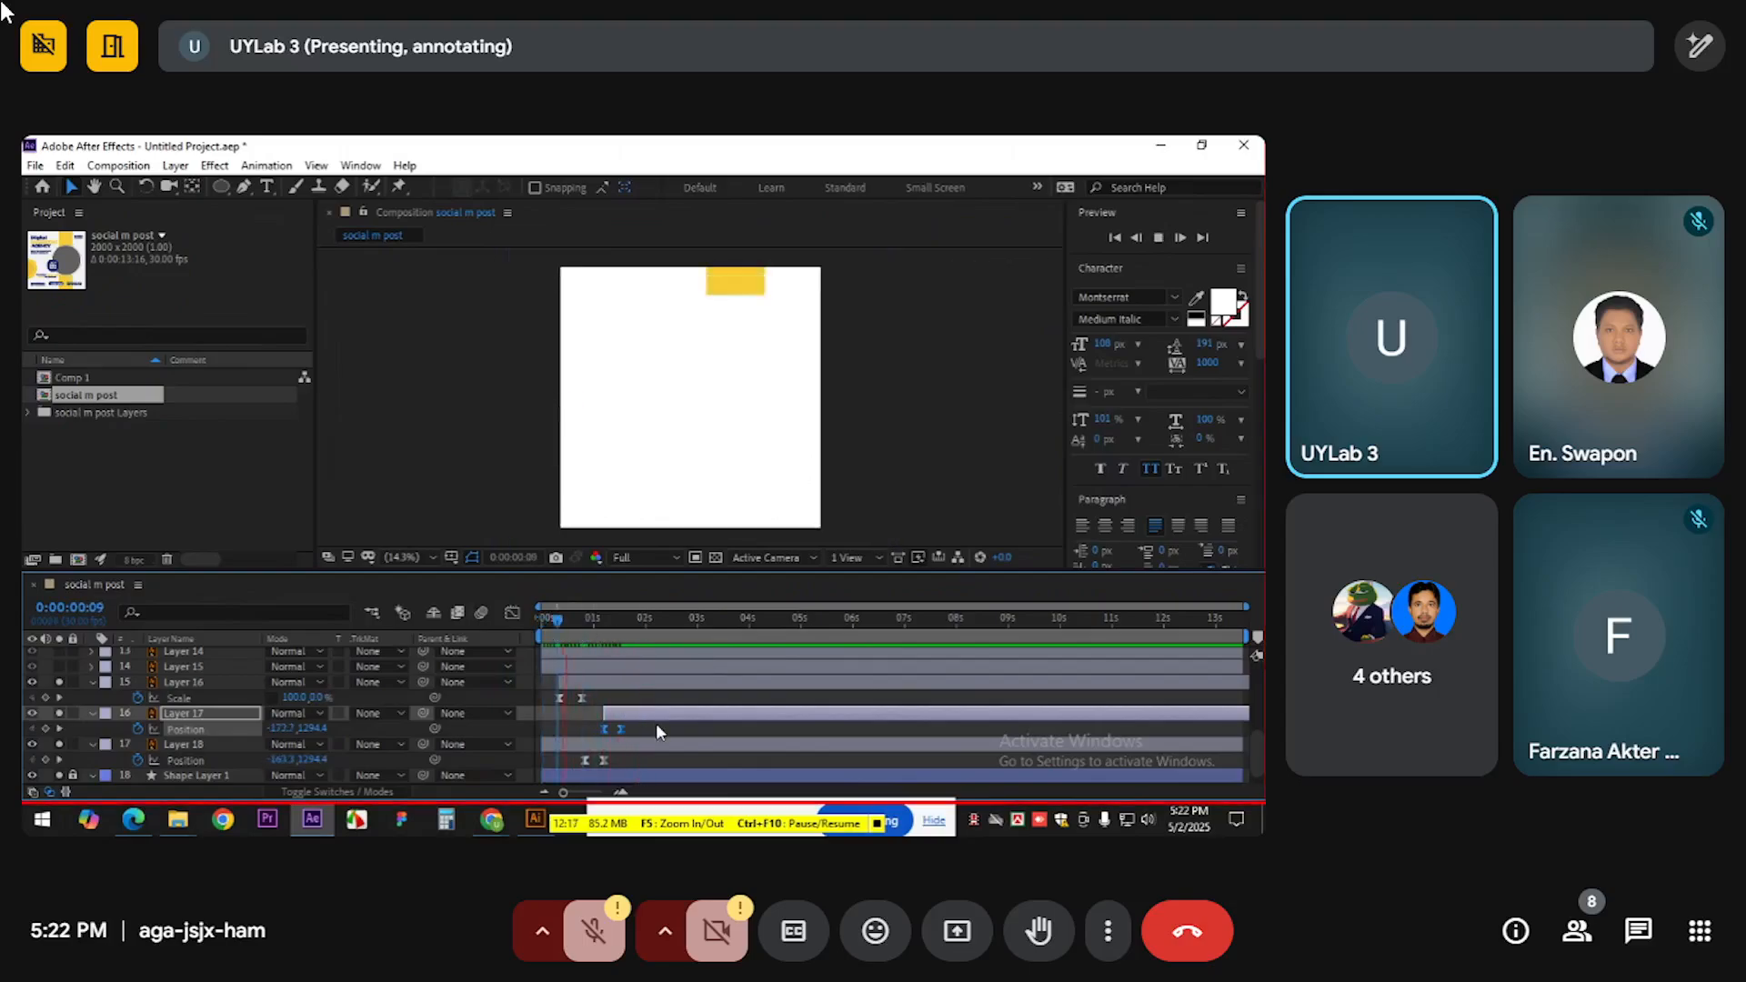
key(space)
Slide Layer 17 and Layer 18 a few frames earlier and preview the circle entrances from the start
drag(647, 714, 627, 744)
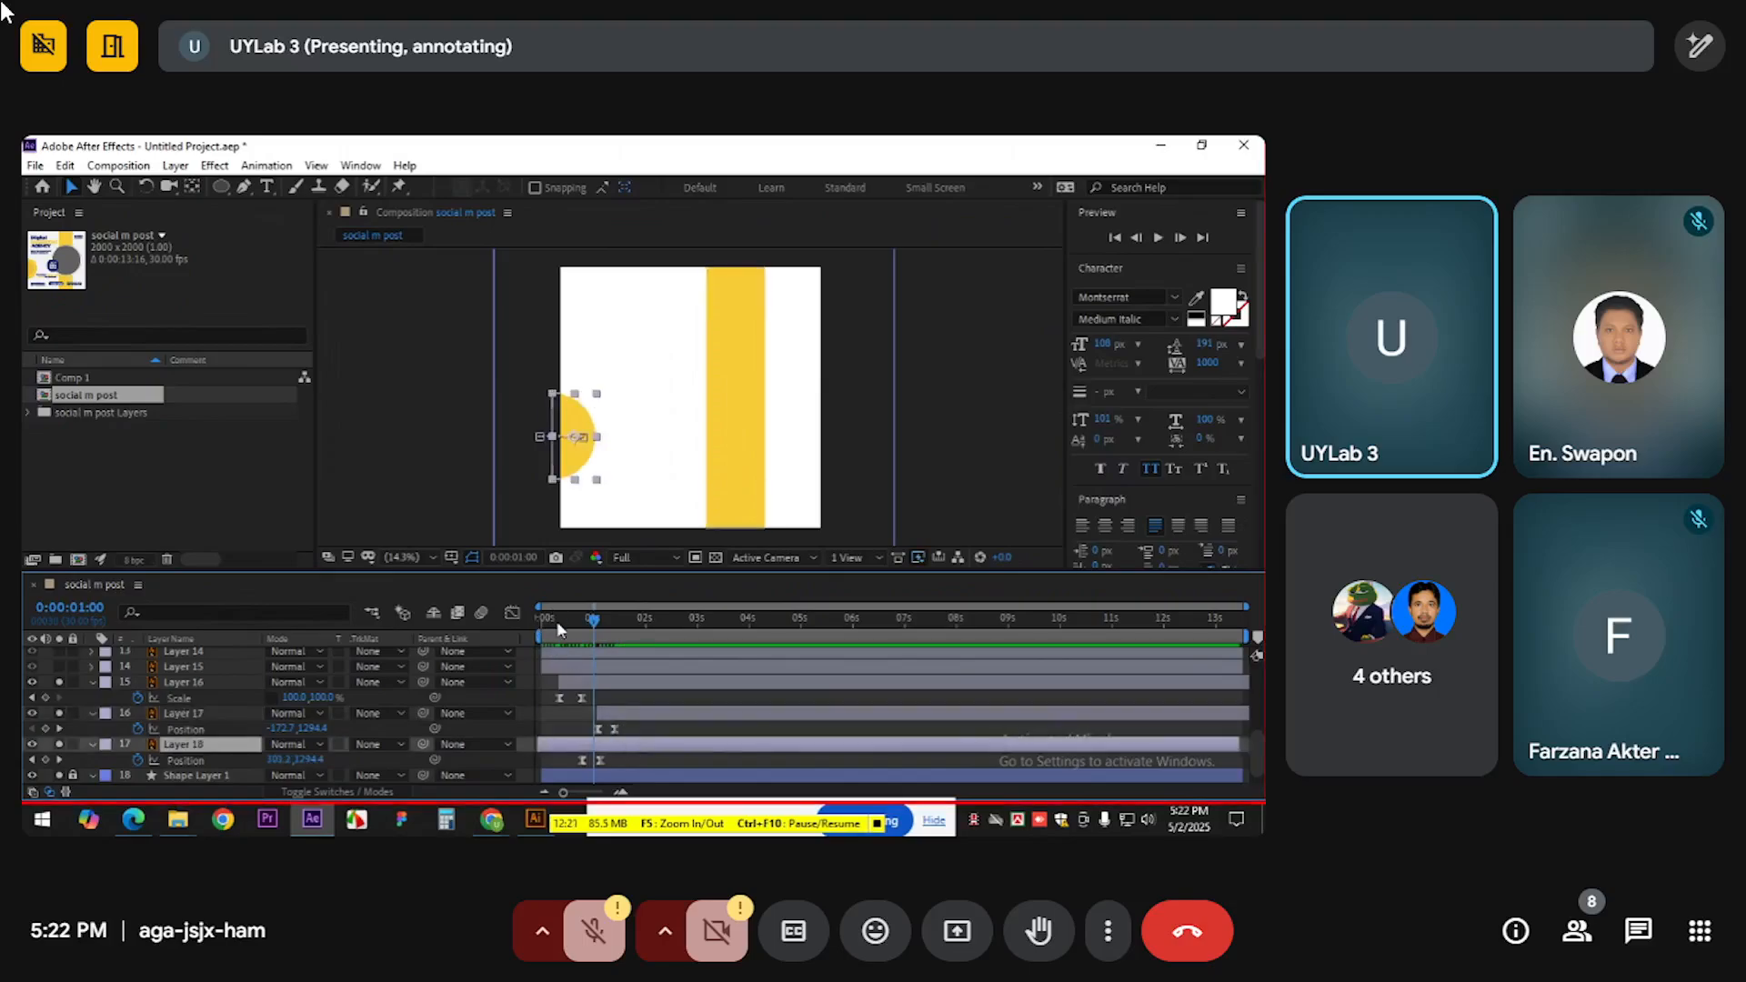
key(space)
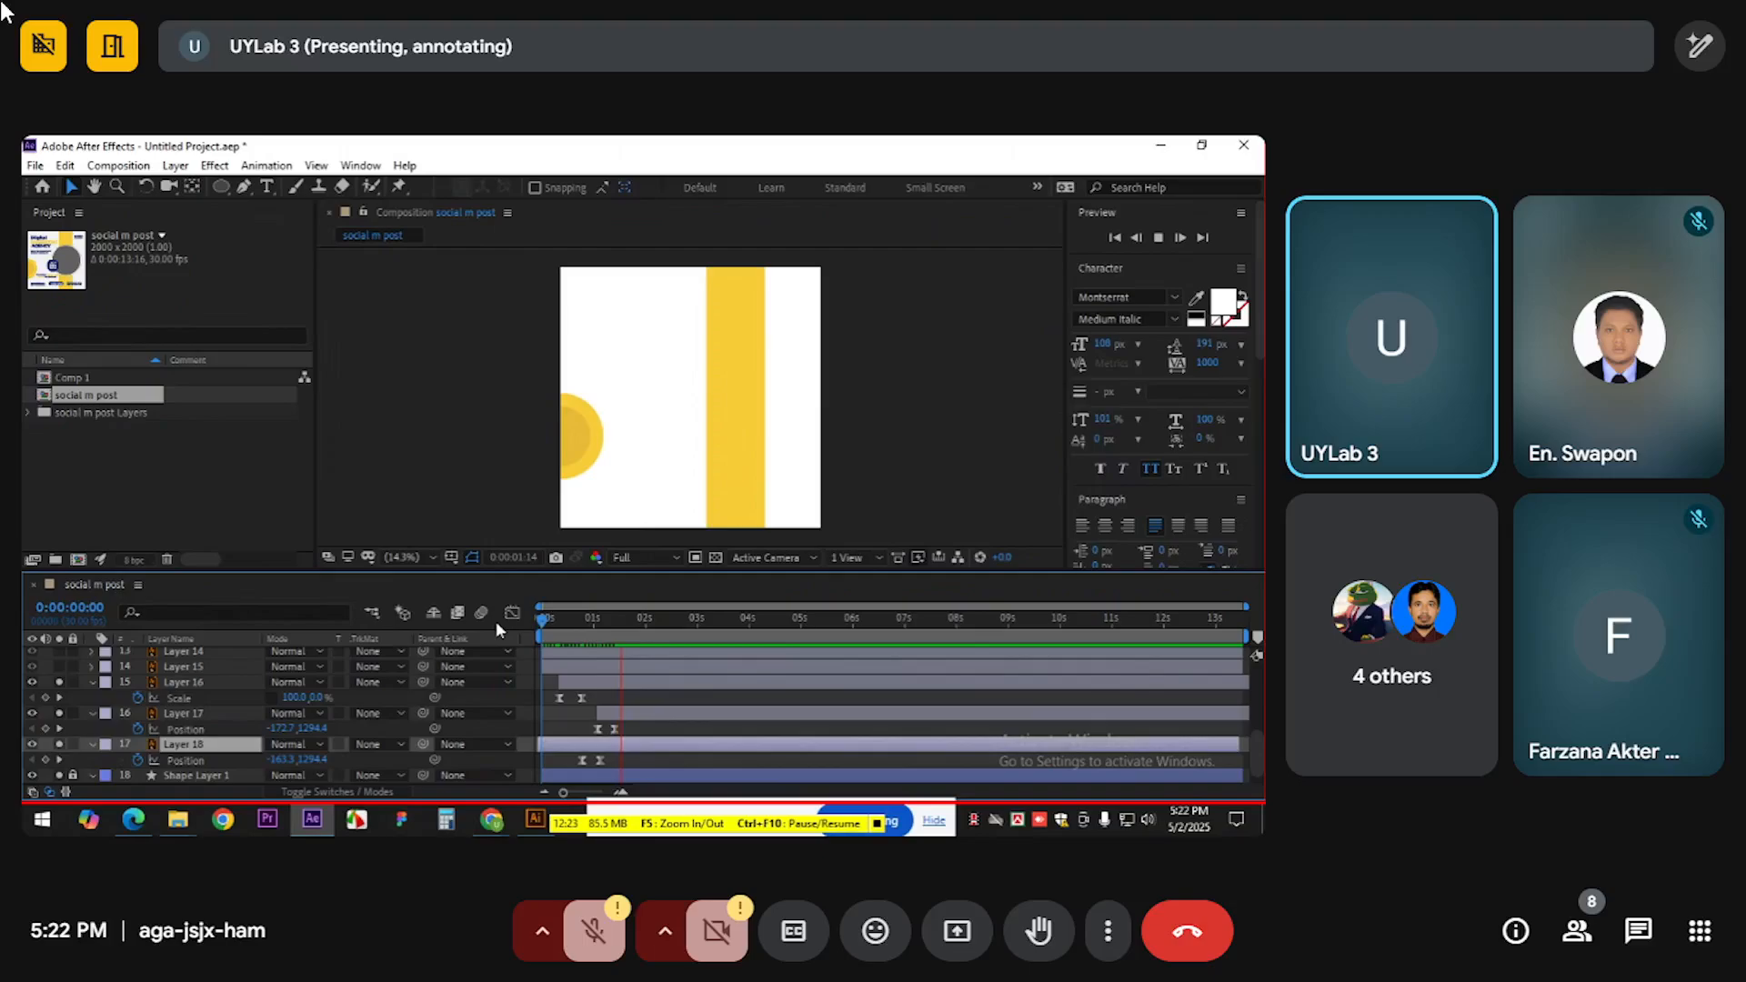
key(space)
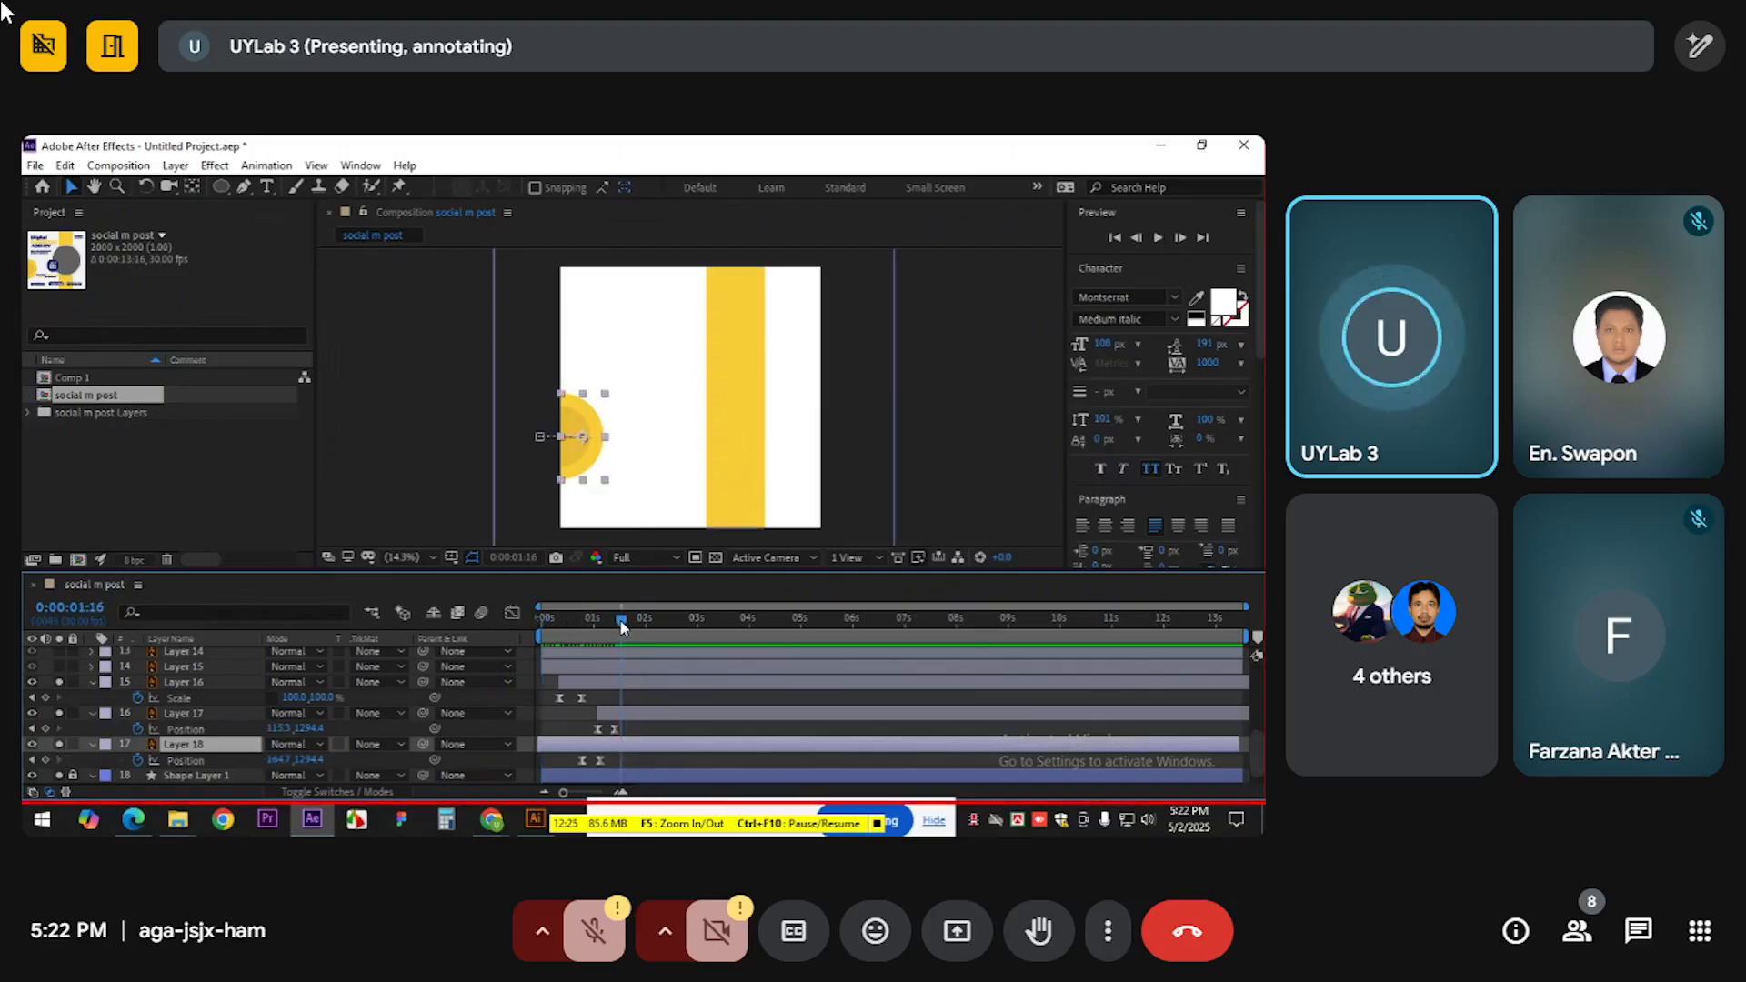
Collapse the open properties of Layers 16, 17, 18 and Shape Layer 1, and turn off their solo state
click(91, 681)
click(91, 698)
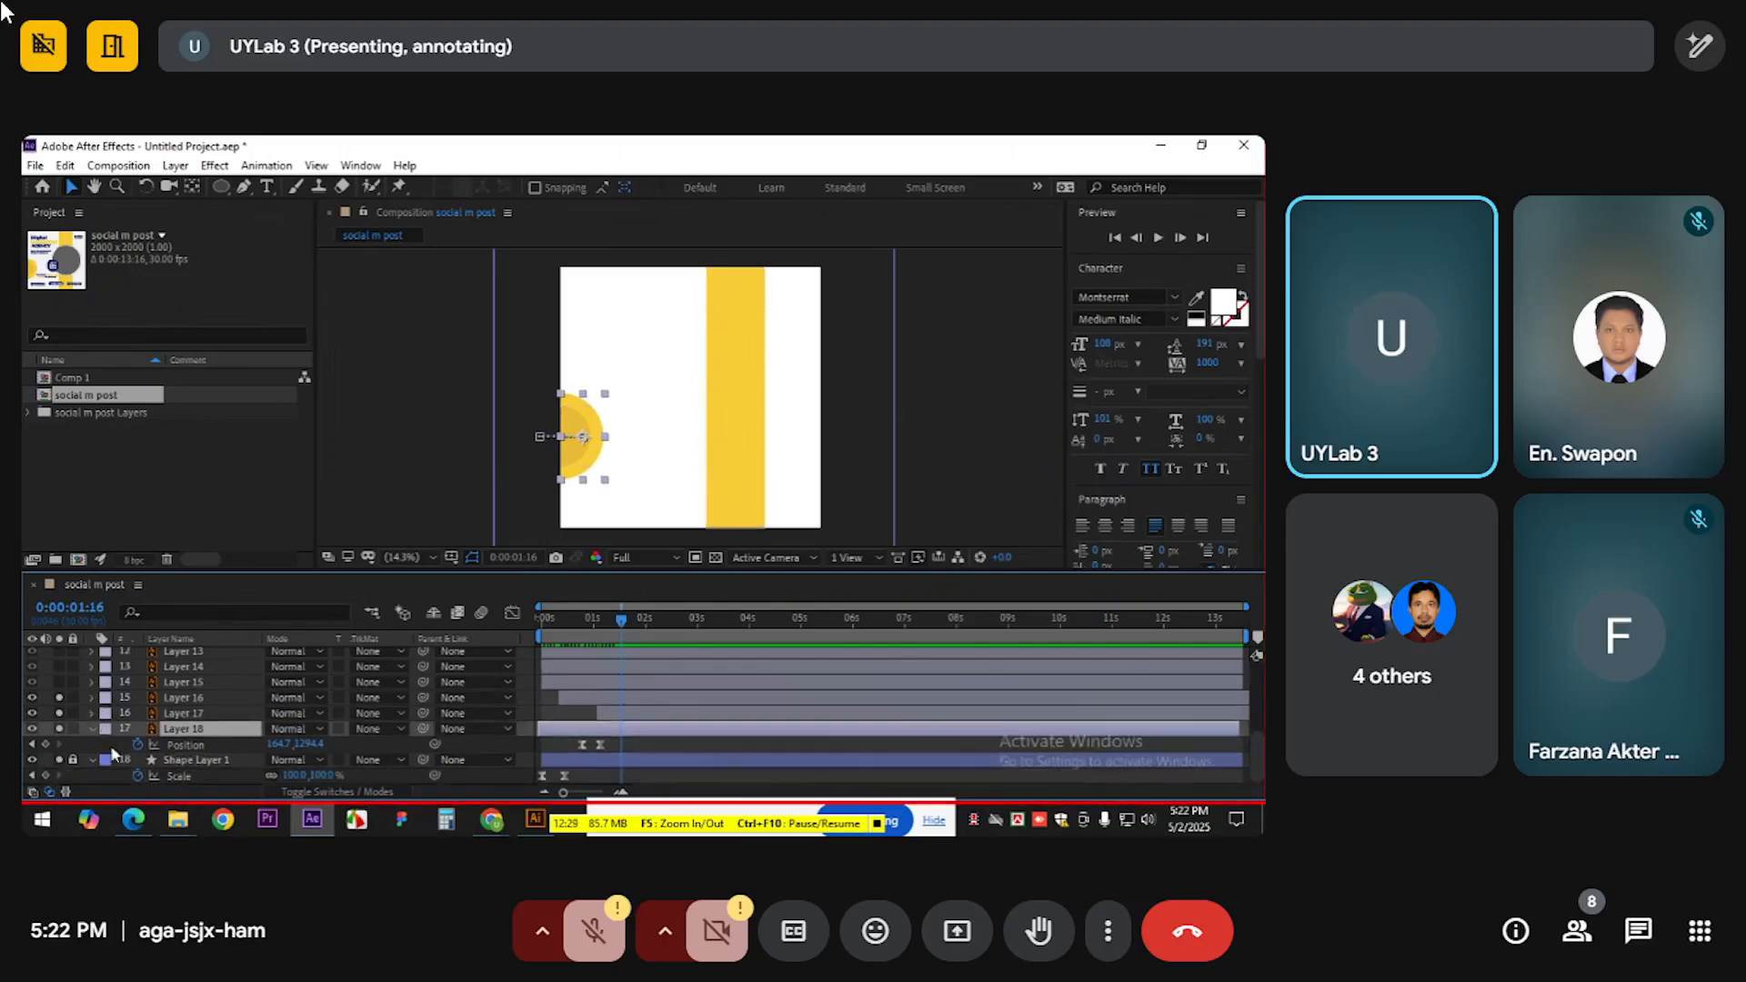
click(91, 726)
click(90, 757)
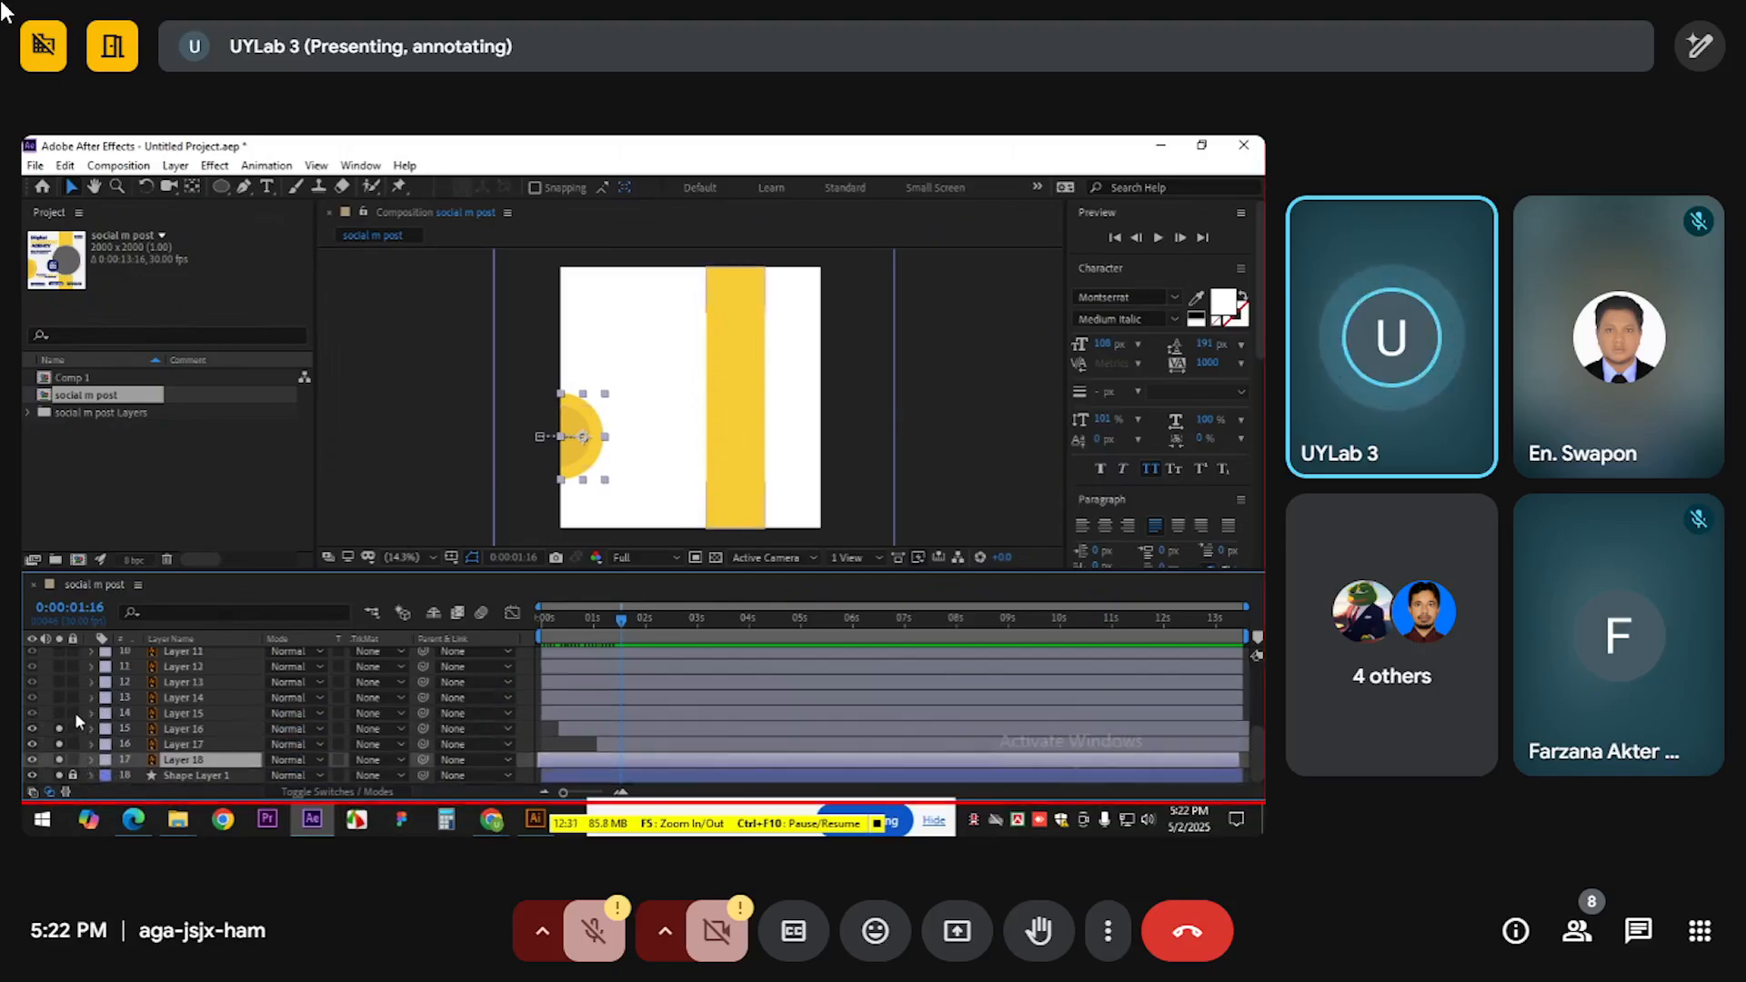
drag(58, 728, 58, 780)
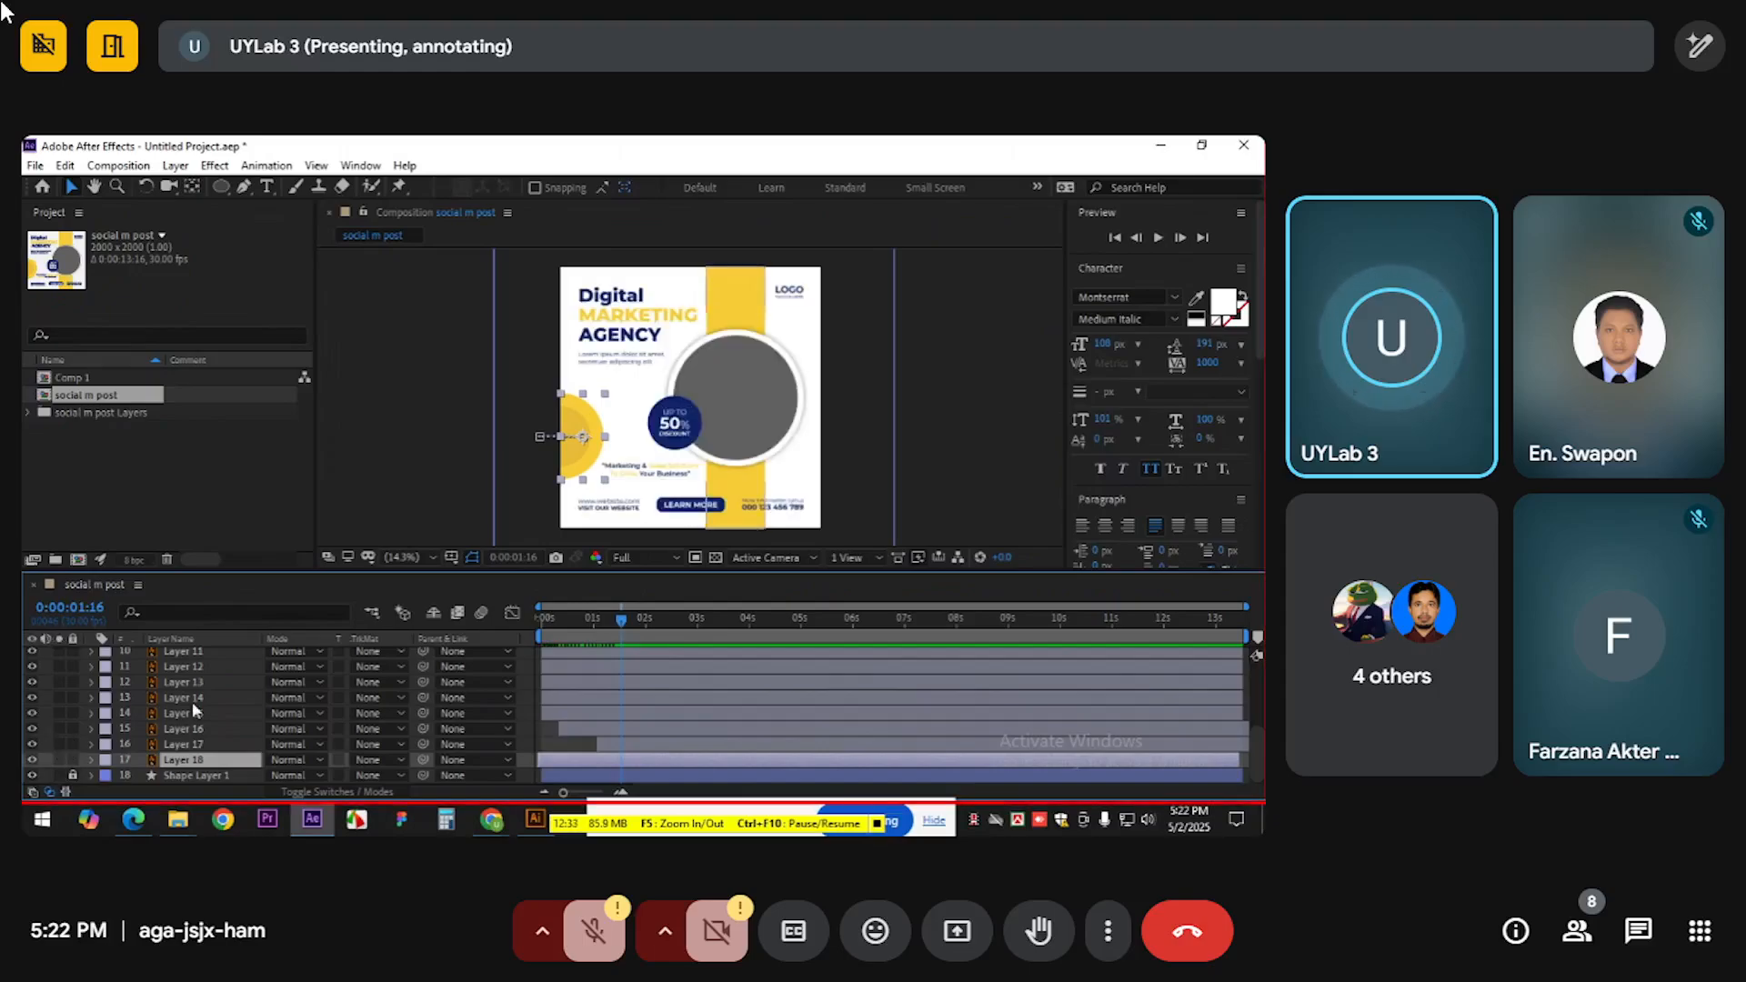
Deselect all layers and preview the full design from the beginning
click(925, 416)
drag(859, 422, 784, 431)
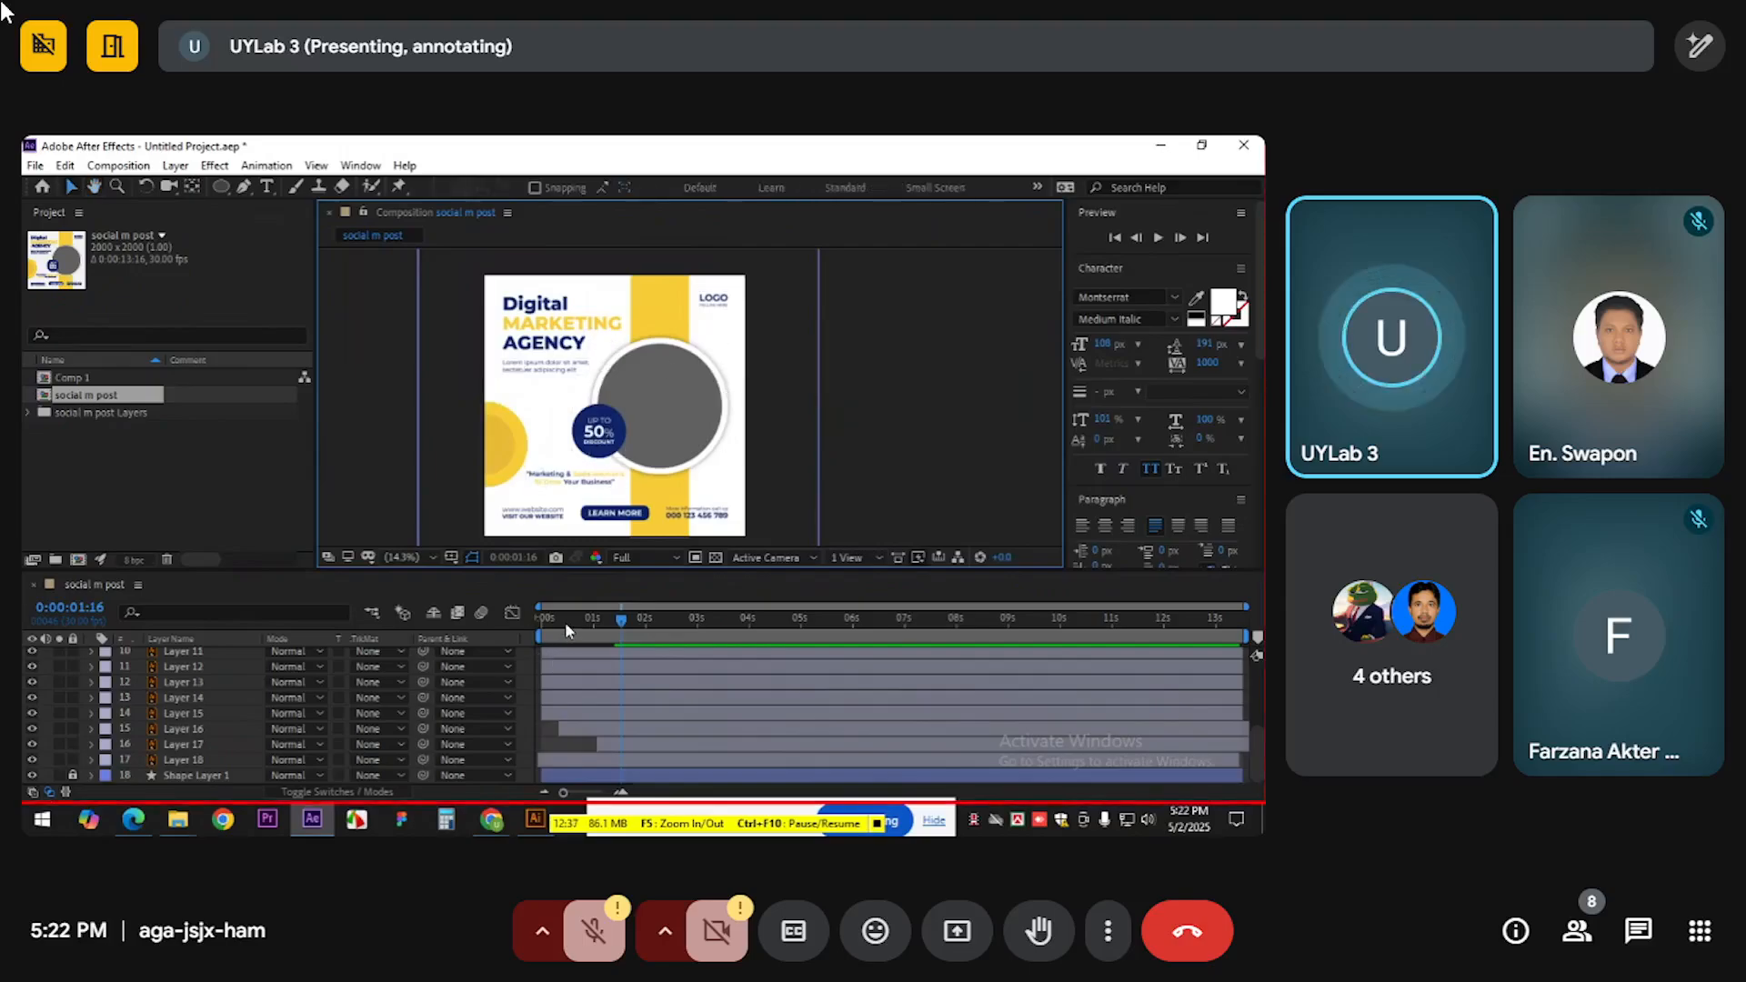
drag(564, 622, 439, 625)
key(space)
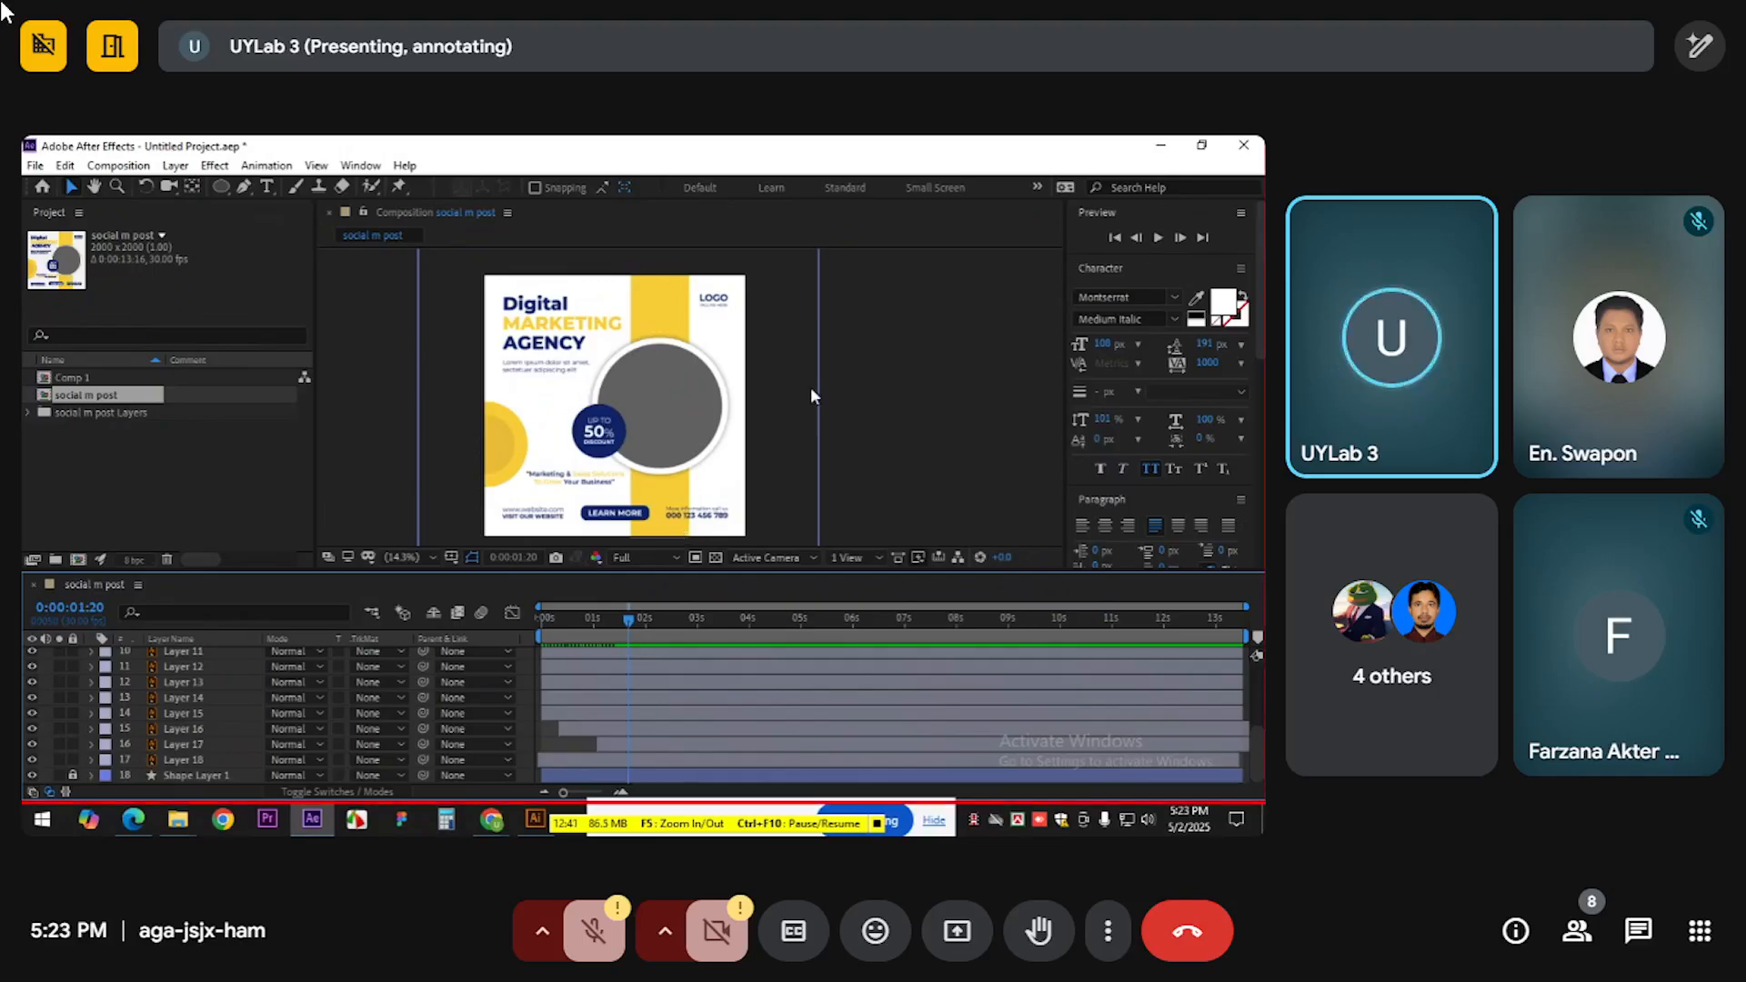
scroll(702, 281, up, 1)
key(space)
drag(735, 312, 700, 425)
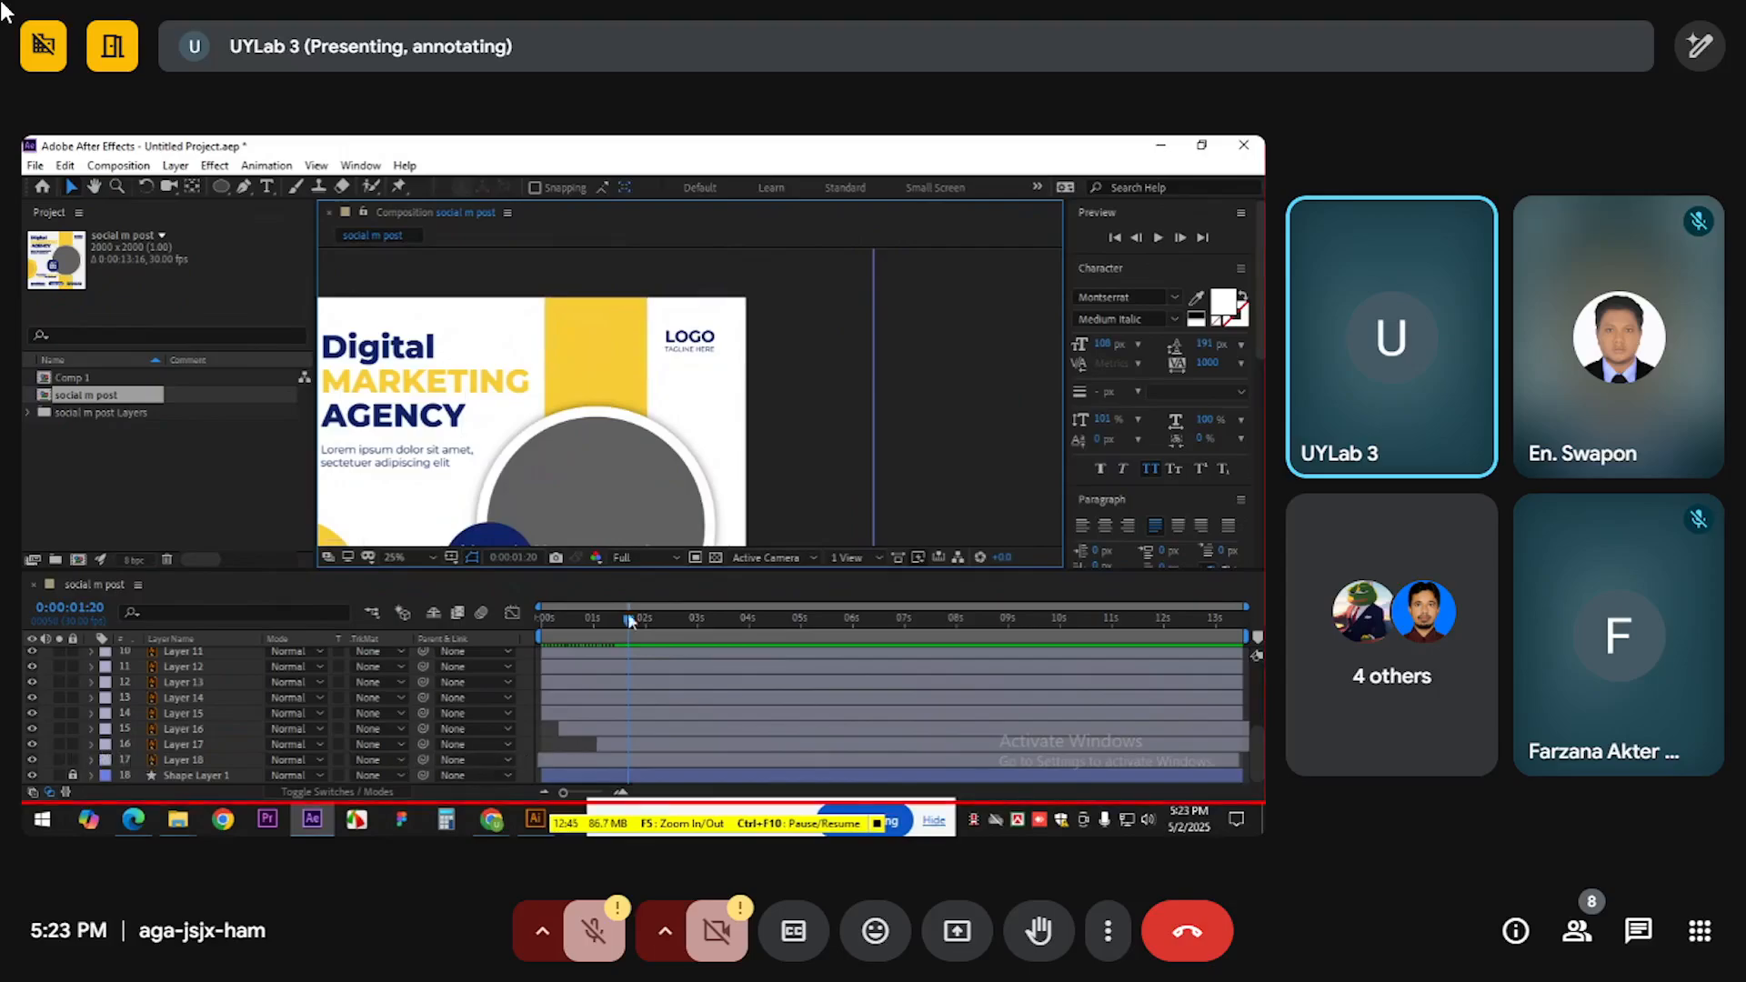
click(183, 651)
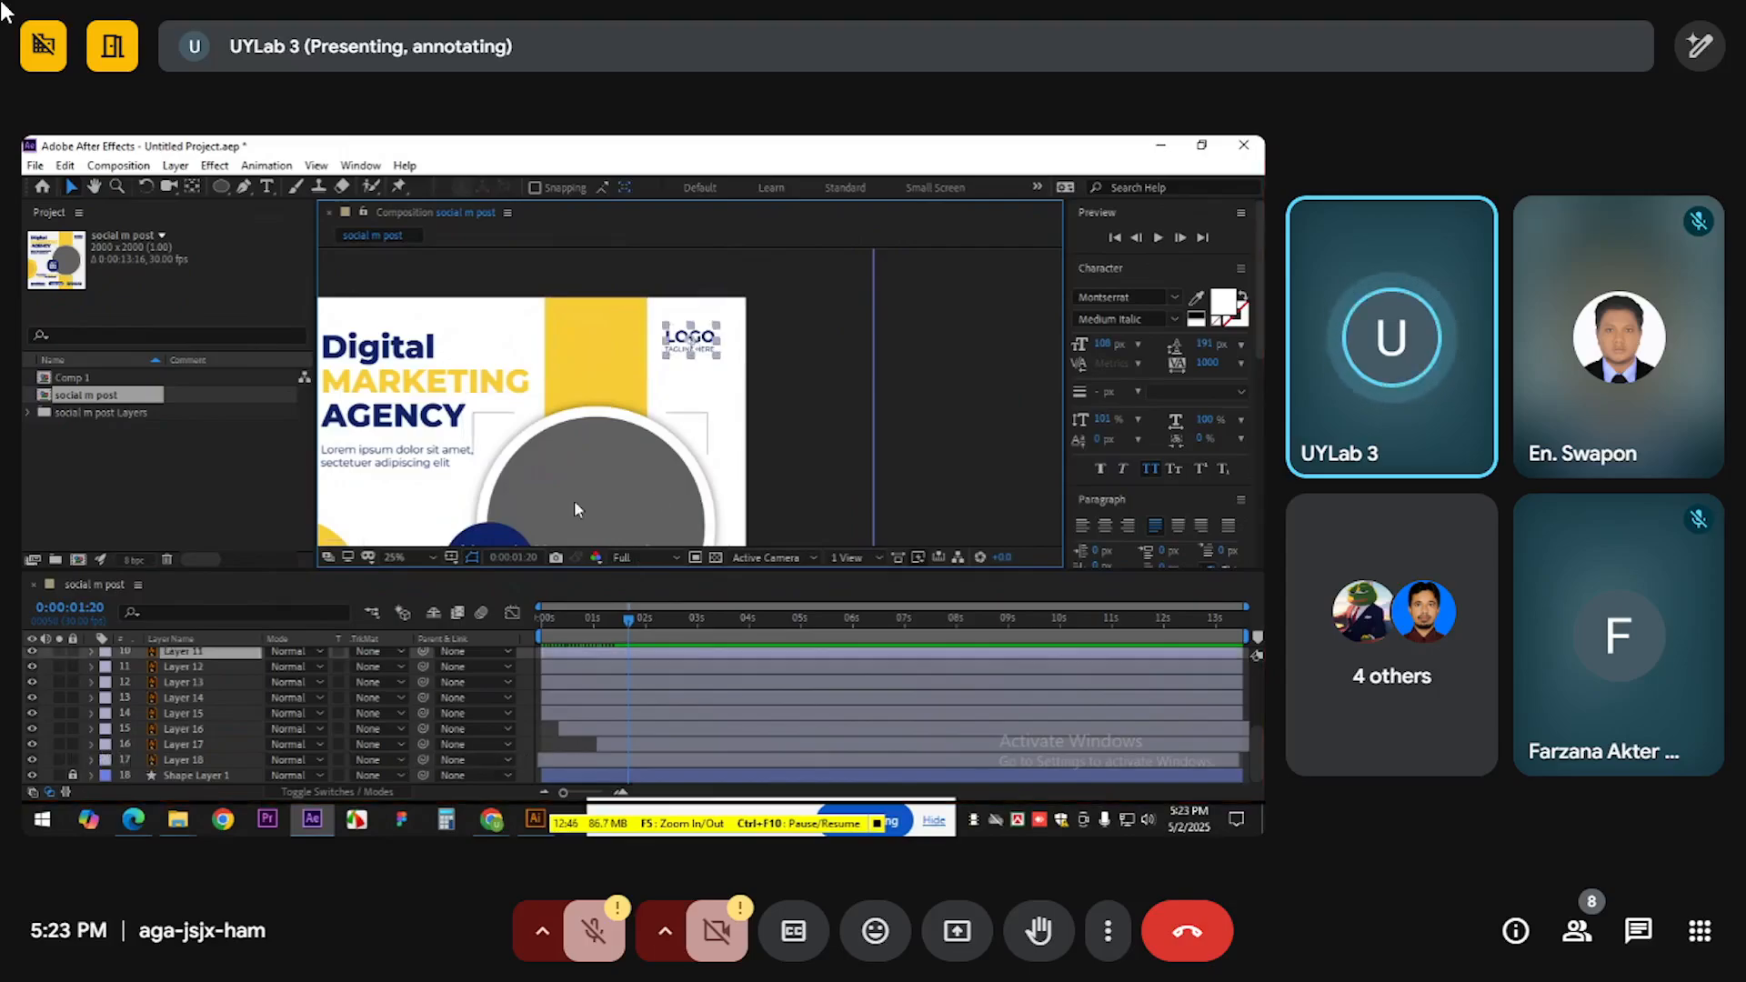
click(60, 651)
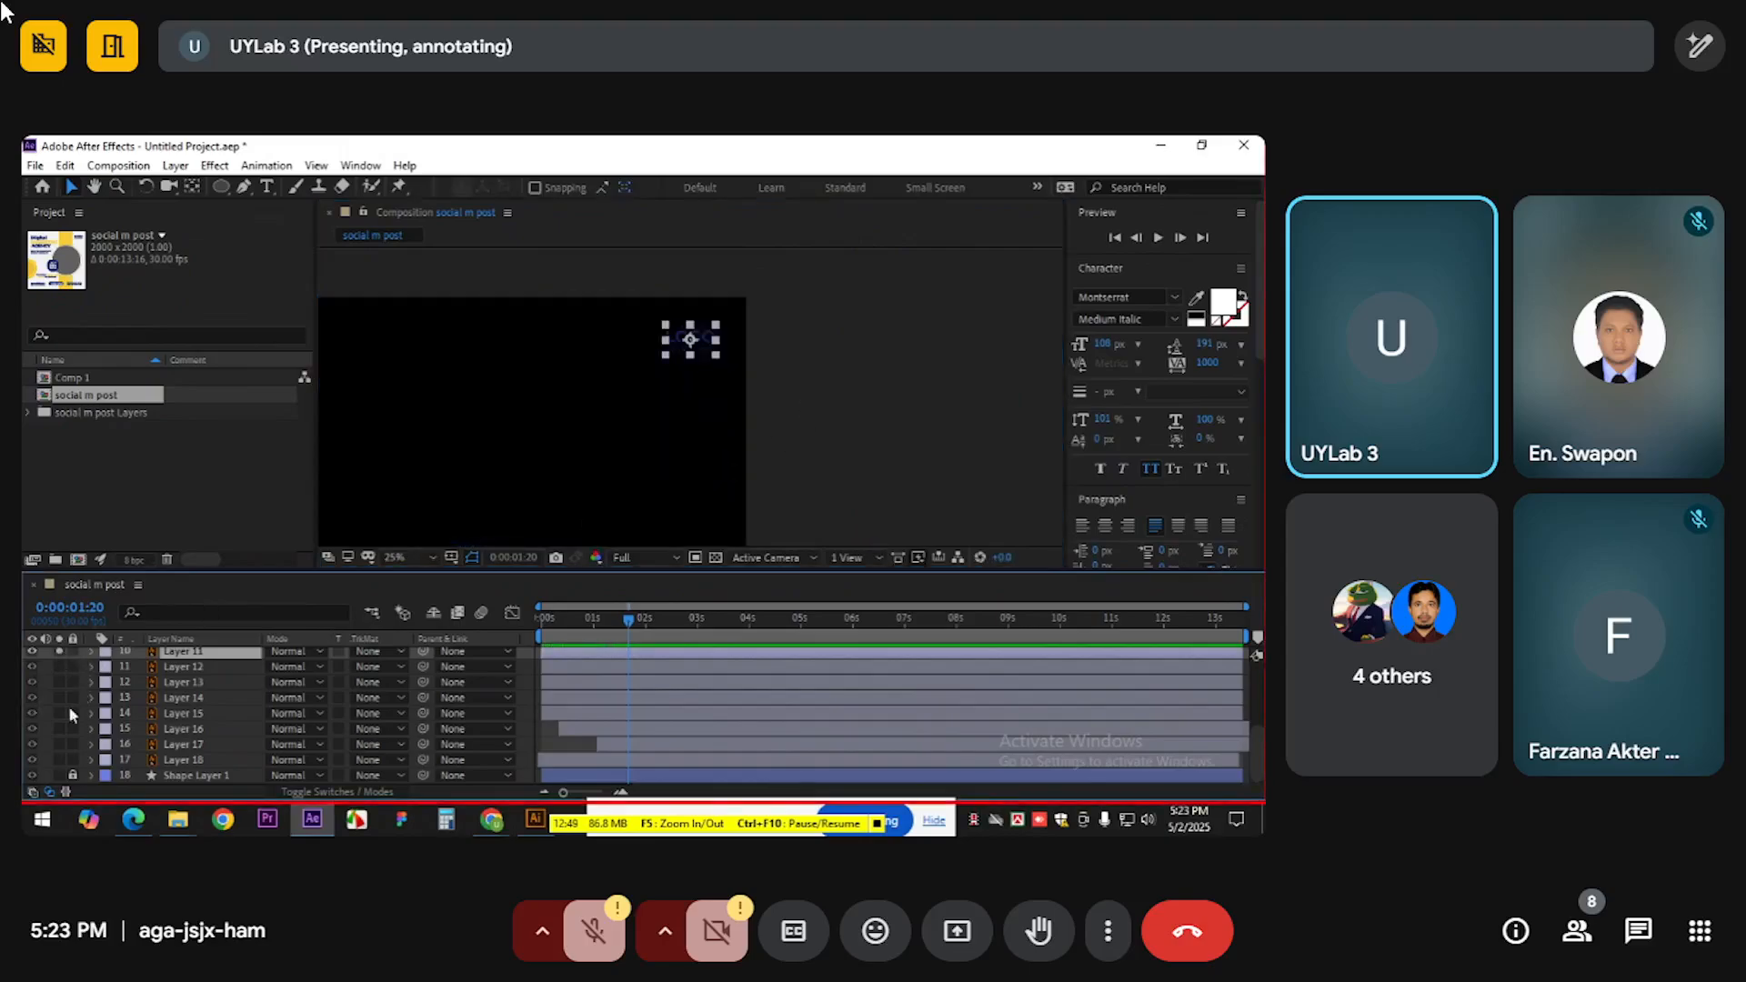
mouse_move(769, 374)
mouse_down()
mouse_move(772, 417)
mouse_move(776, 390)
mouse_up()
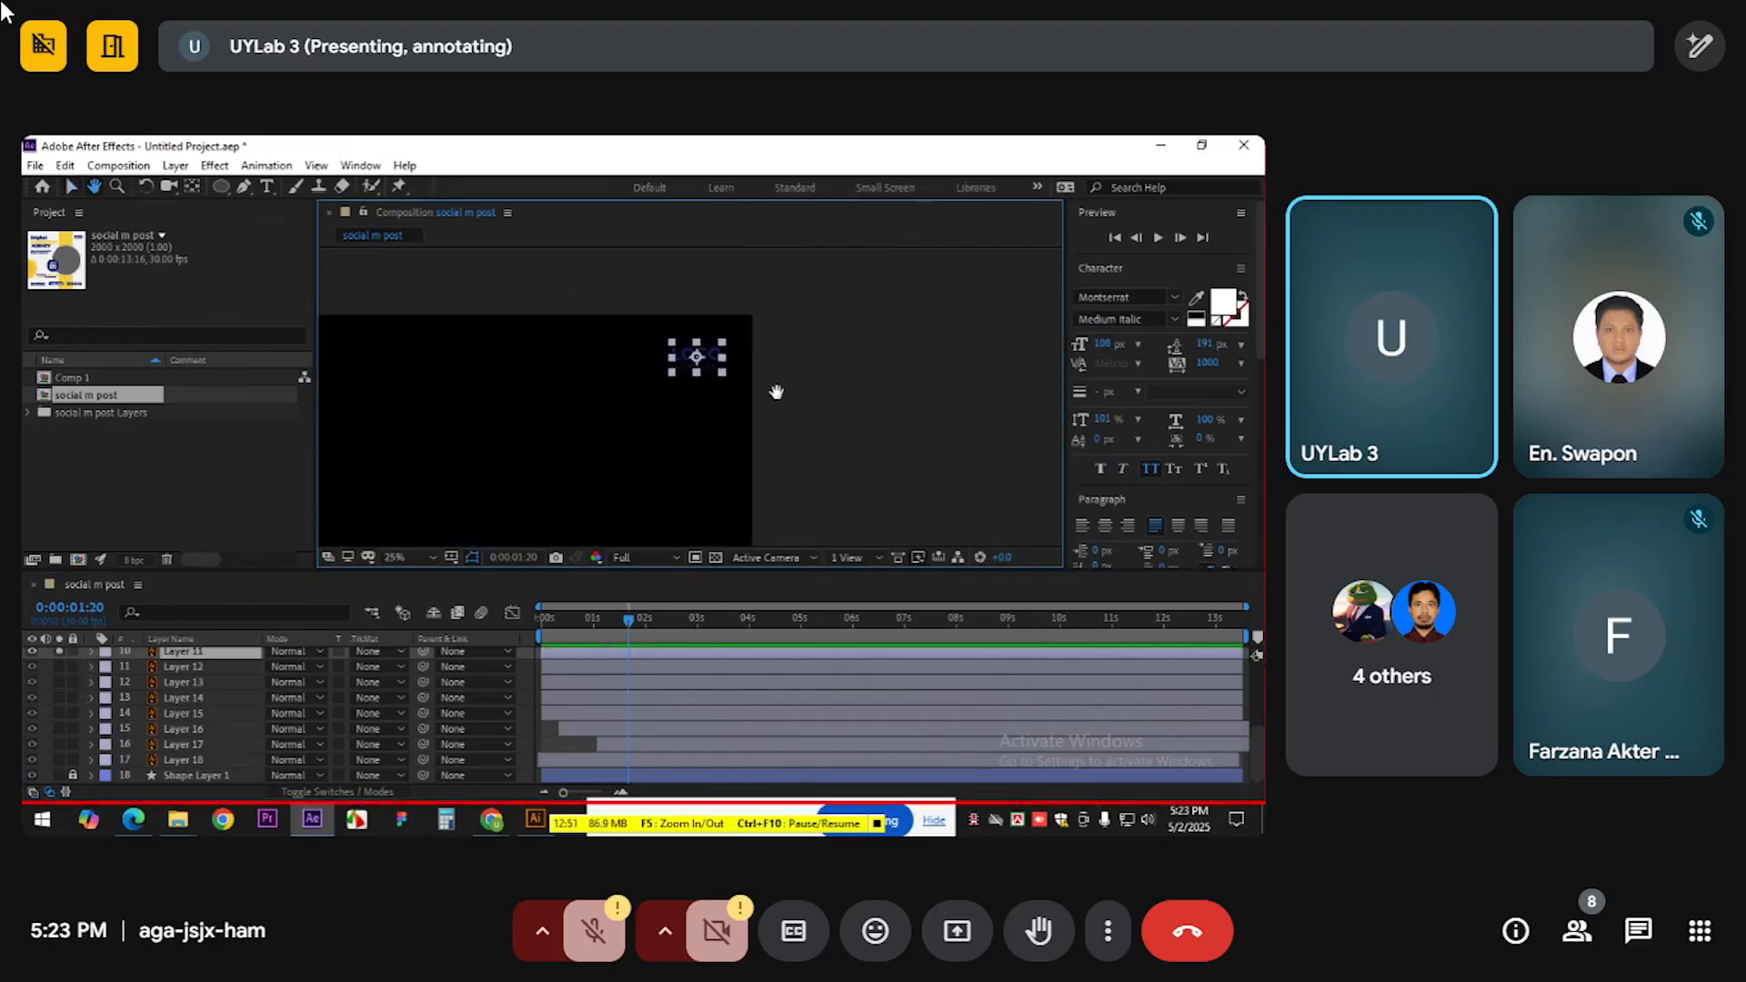
click(59, 651)
Set a Position keyframe on the logo's layer, Layer 11, at 0:00:01:20
click(782, 455)
drag(743, 357, 723, 429)
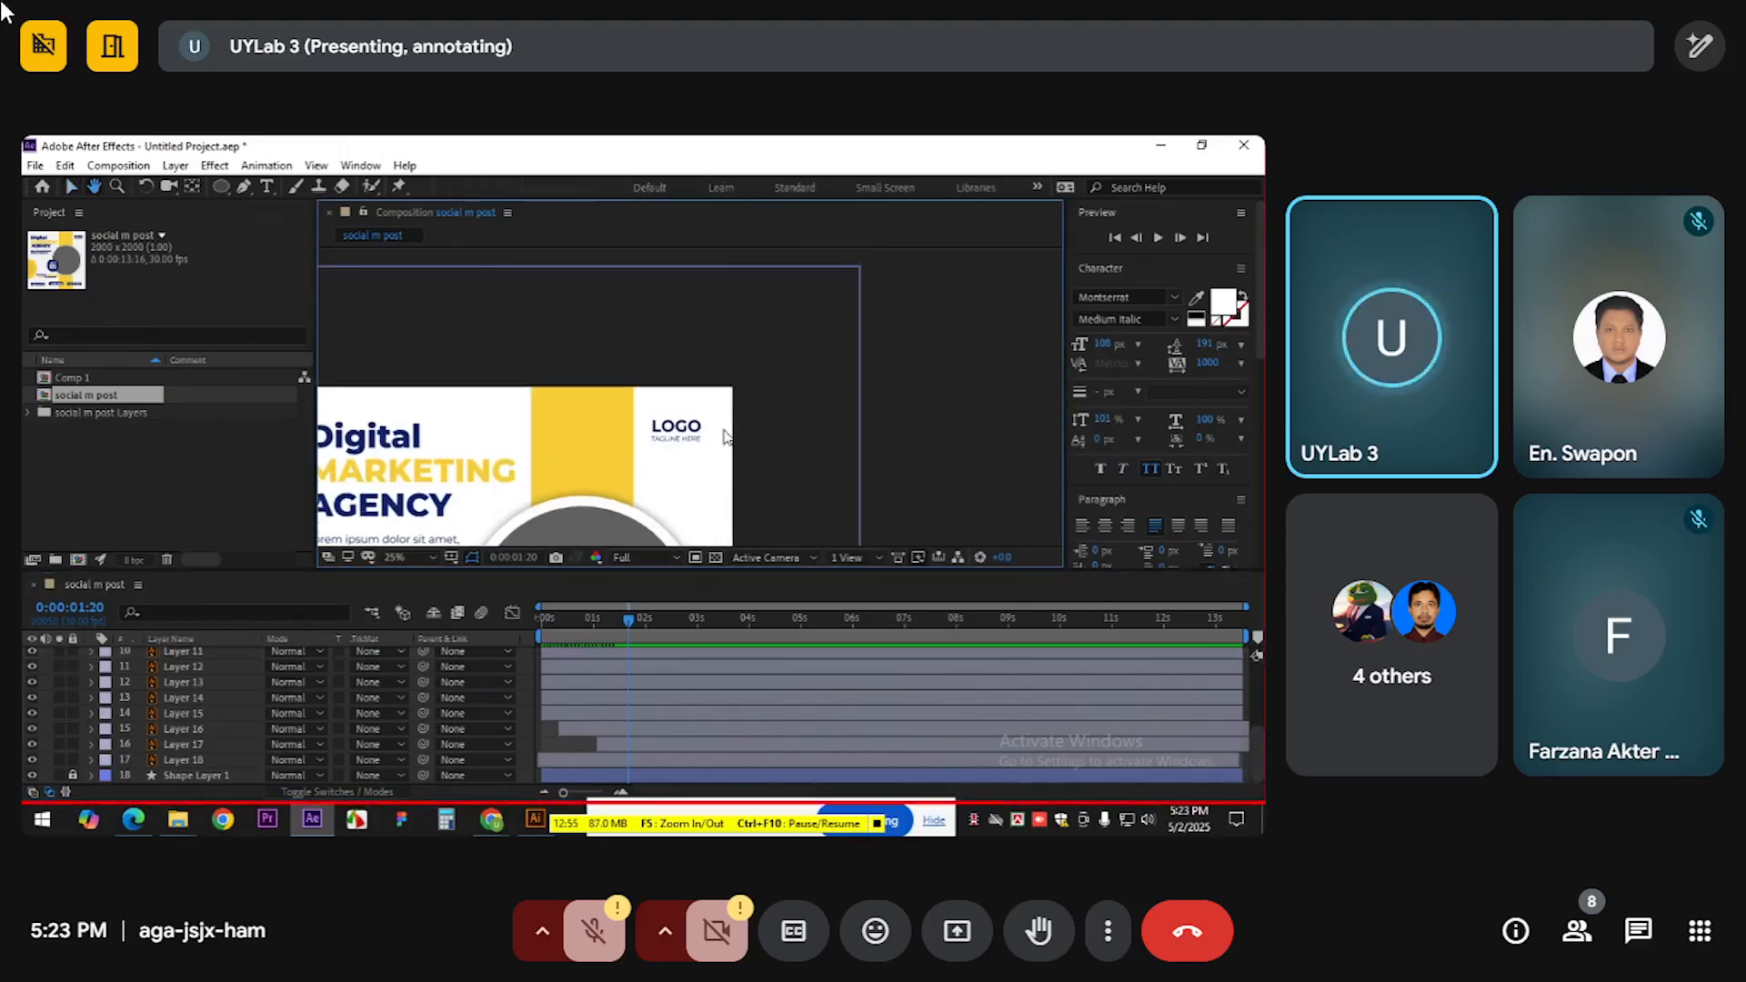
click(689, 434)
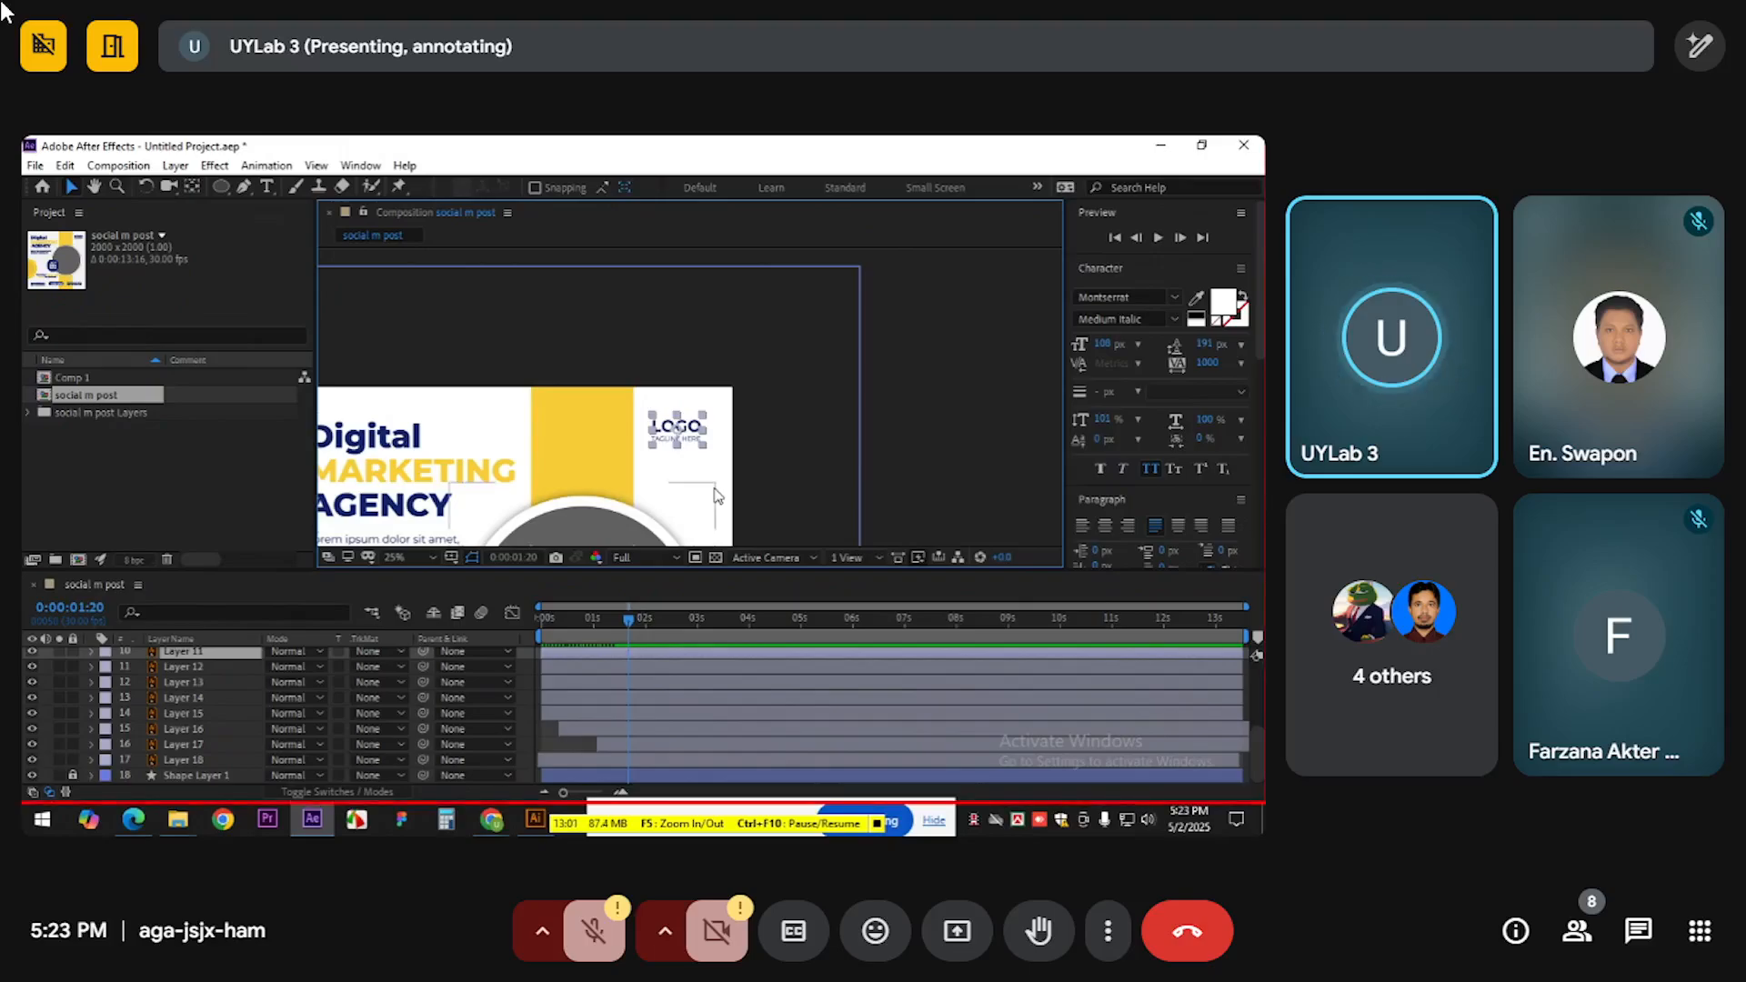
key(p)
click(136, 671)
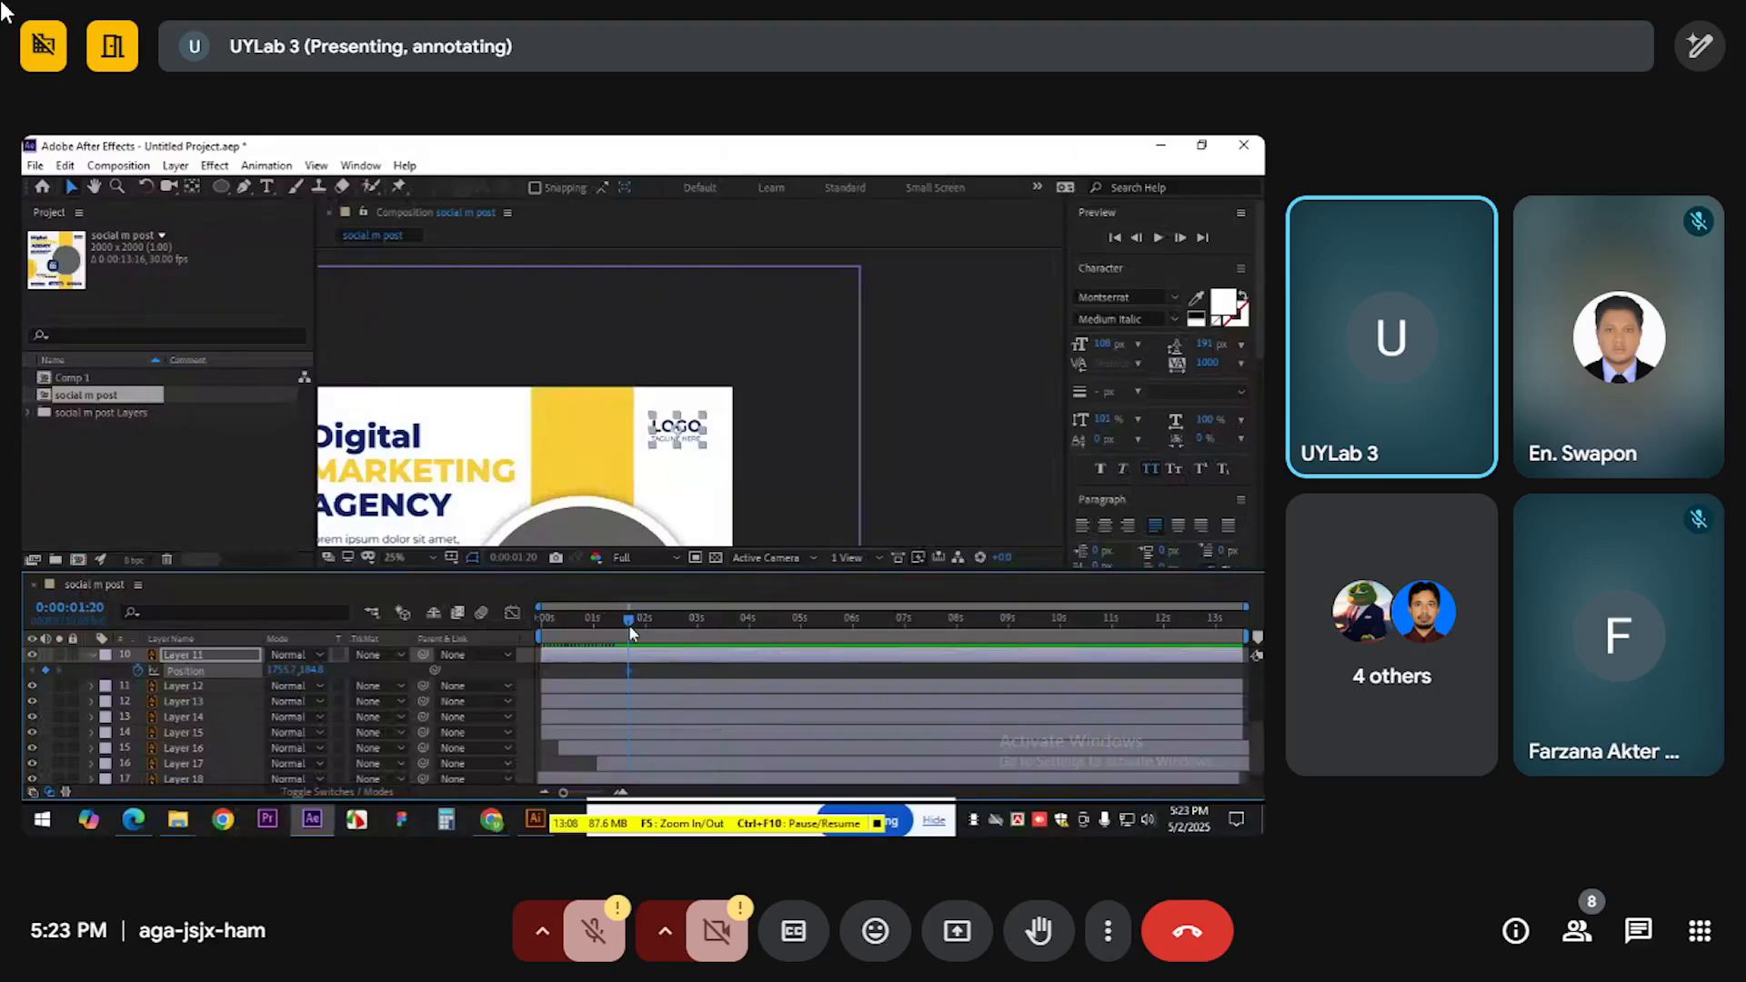
Delay the logo's resting Position keyframe to 0:00:01:25 and move the logo above the canvas's top edge at 0:00:01:13
mouse_move(629, 624)
mouse_down()
mouse_move(544, 627)
mouse_move(617, 624)
mouse_up()
scroll(689, 459, down, 2)
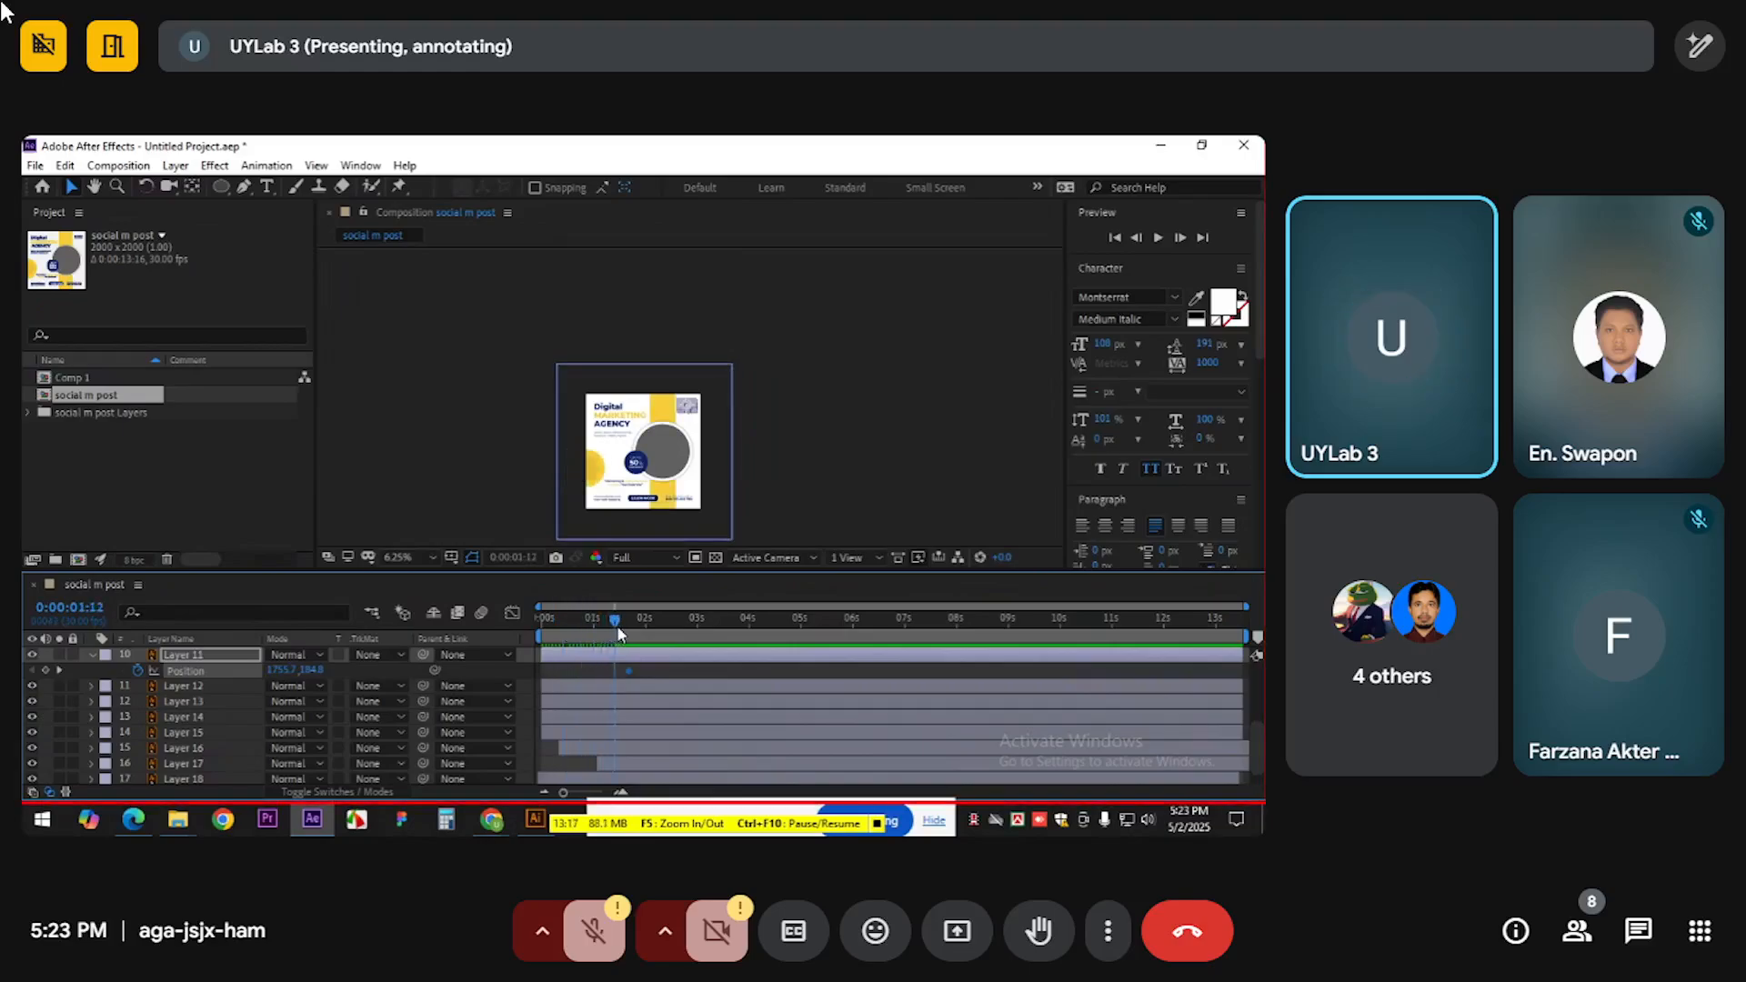
key(equal)
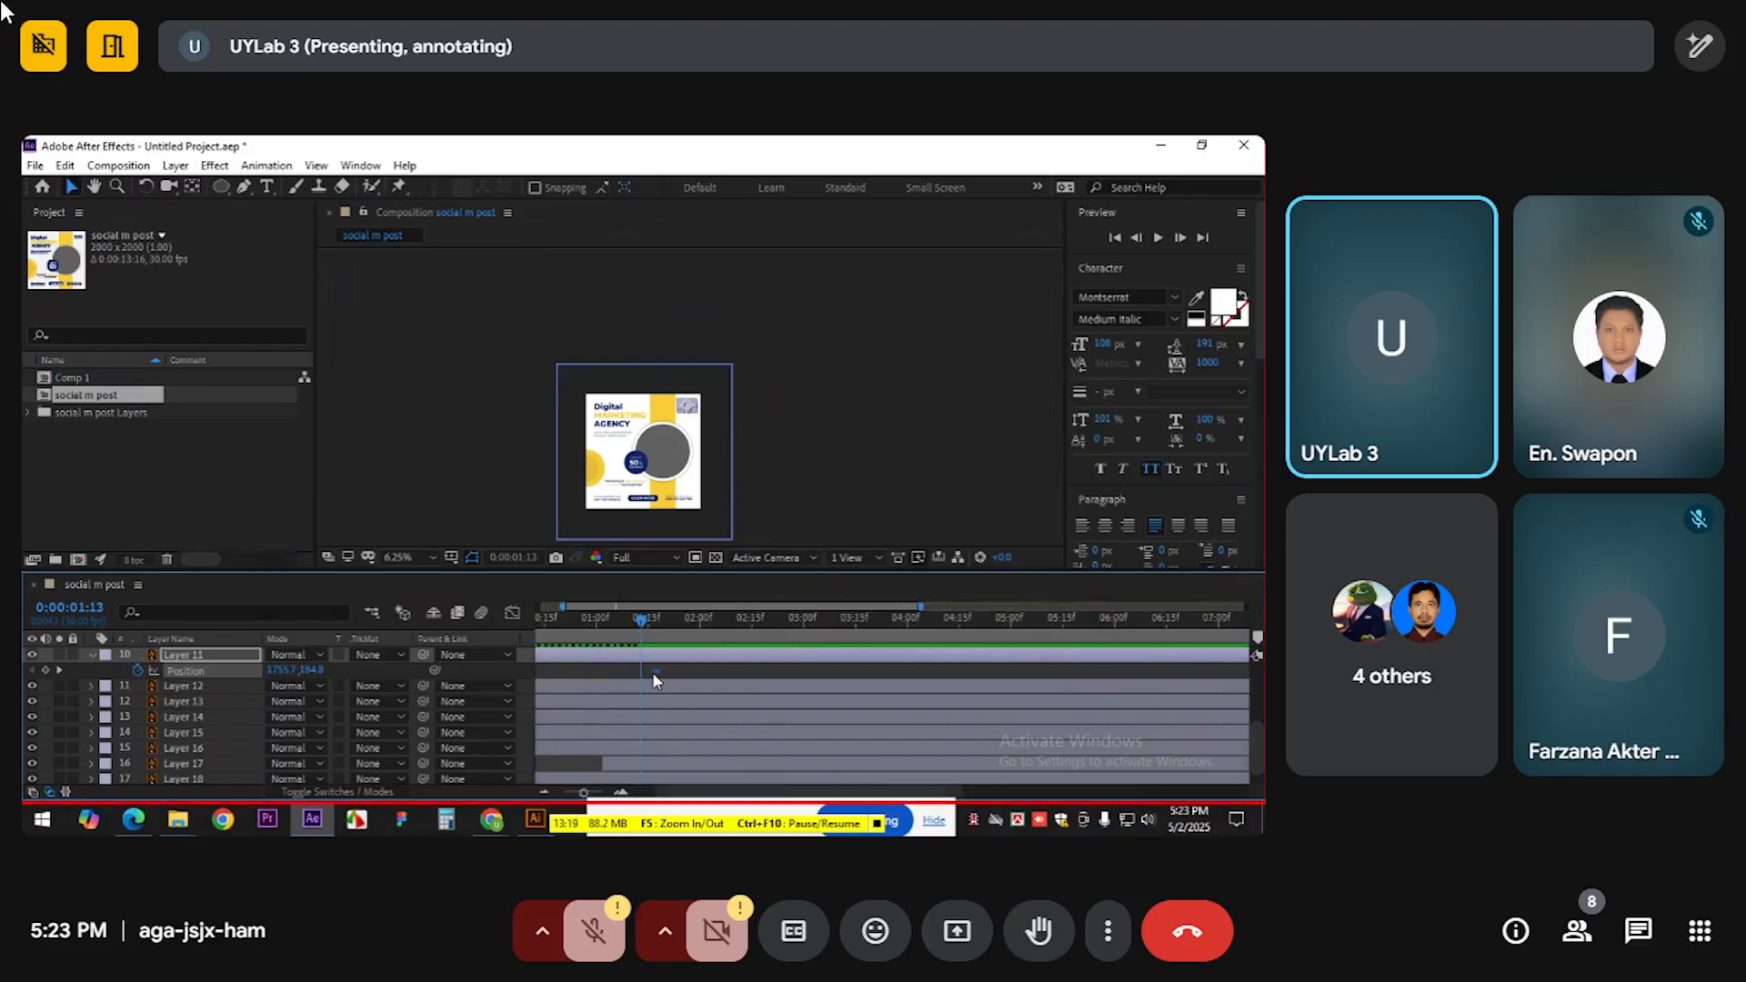
mouse_move(651, 675)
scroll(690, 393, up, 2)
scroll(690, 385, up, 2)
drag(675, 427, 674, 361)
Inspect the logo in its resting place and preview its drop-in from about 0:00:01:10
click(706, 619)
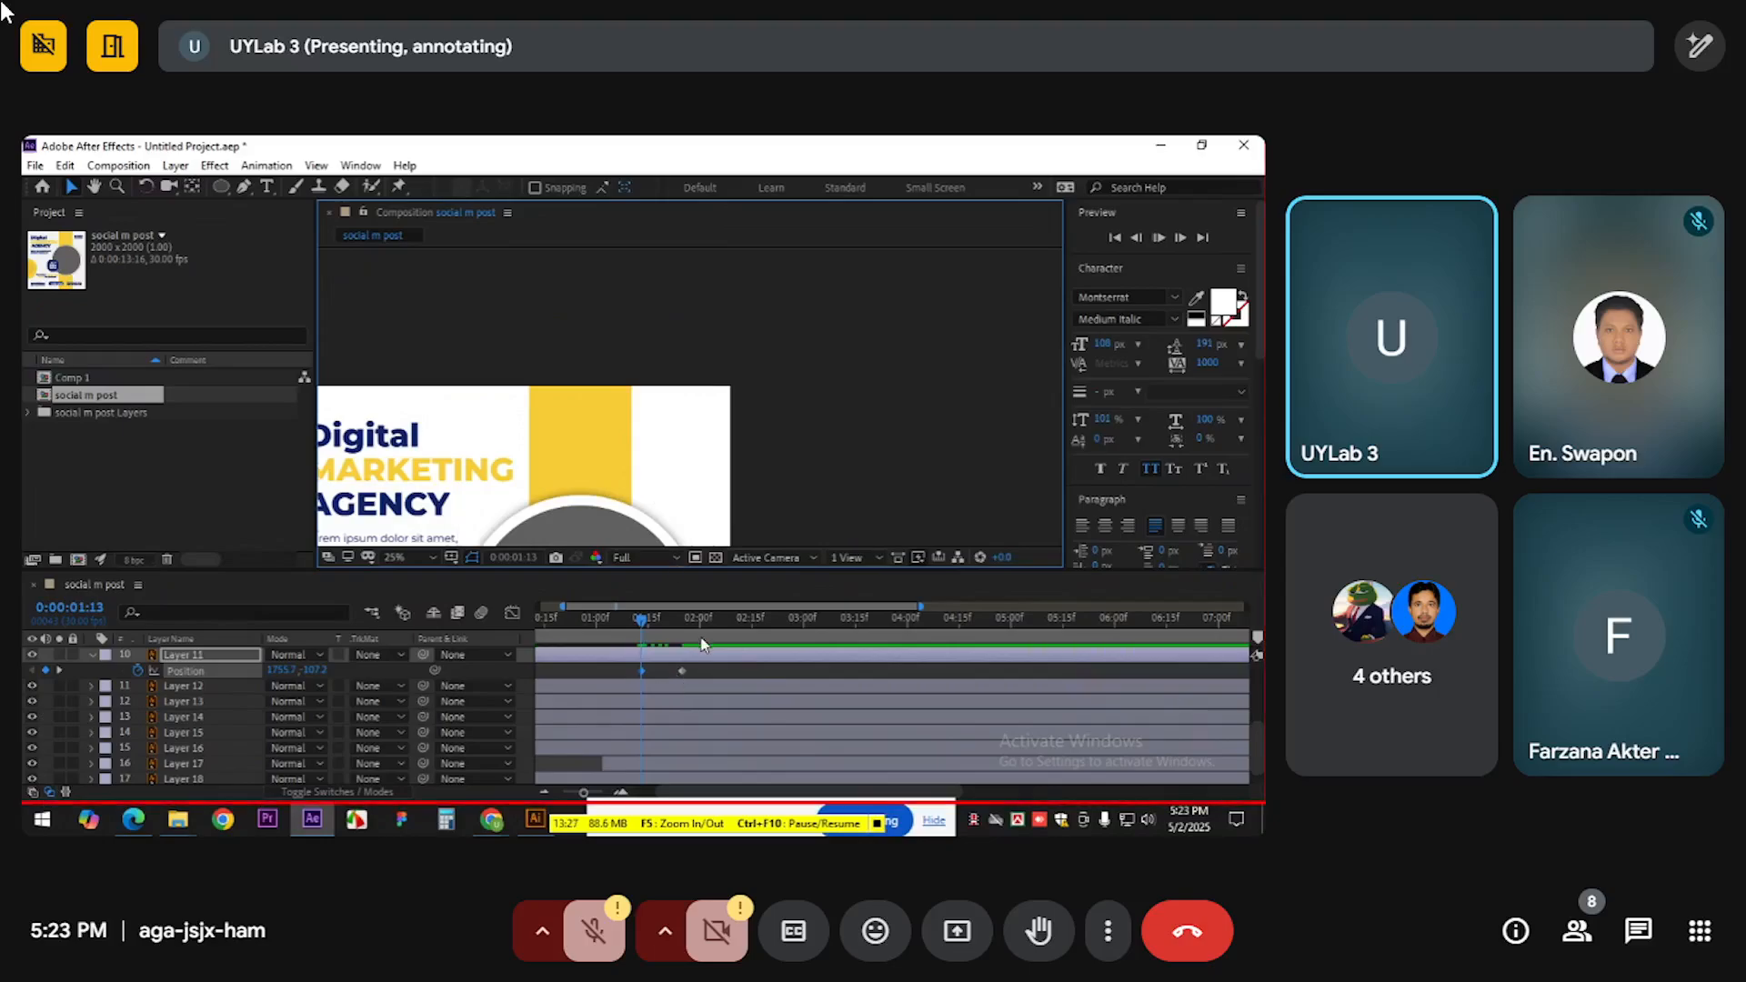
scroll(708, 425, up, 1)
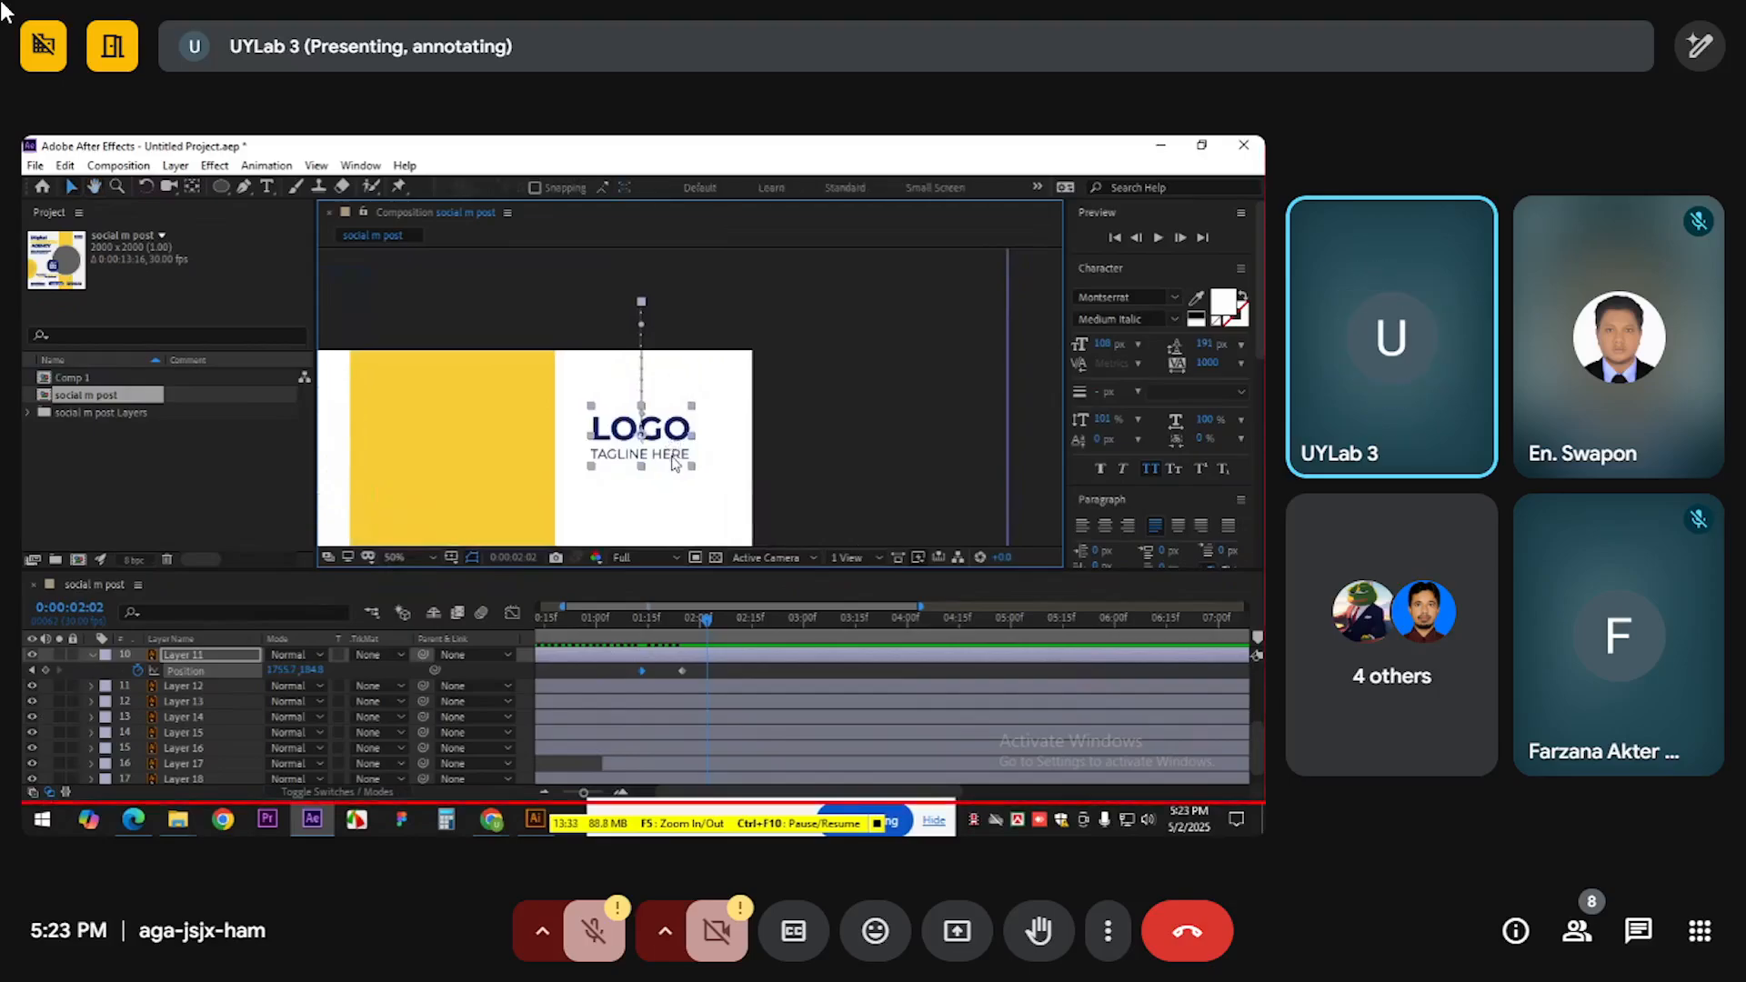
click(631, 621)
key(space)
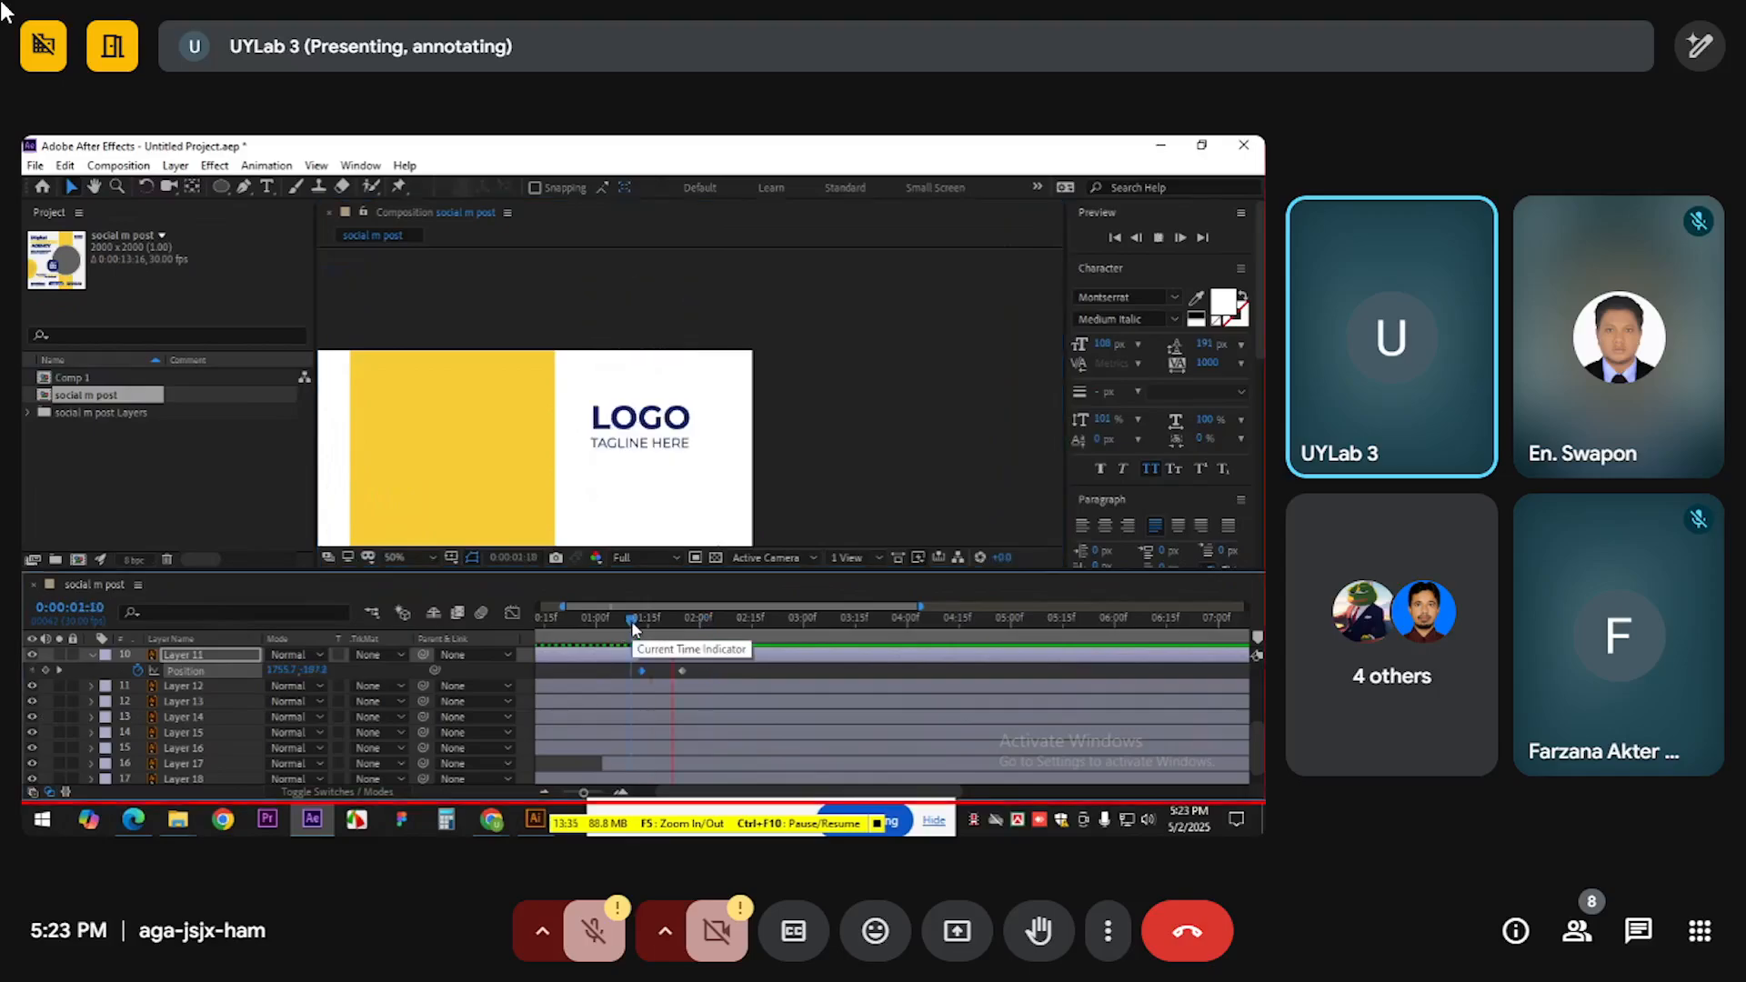
key(space)
Apply Easy Ease to both of the logo's Position keyframes and preview the motion
scroll(682, 675, up, 2)
click(600, 619)
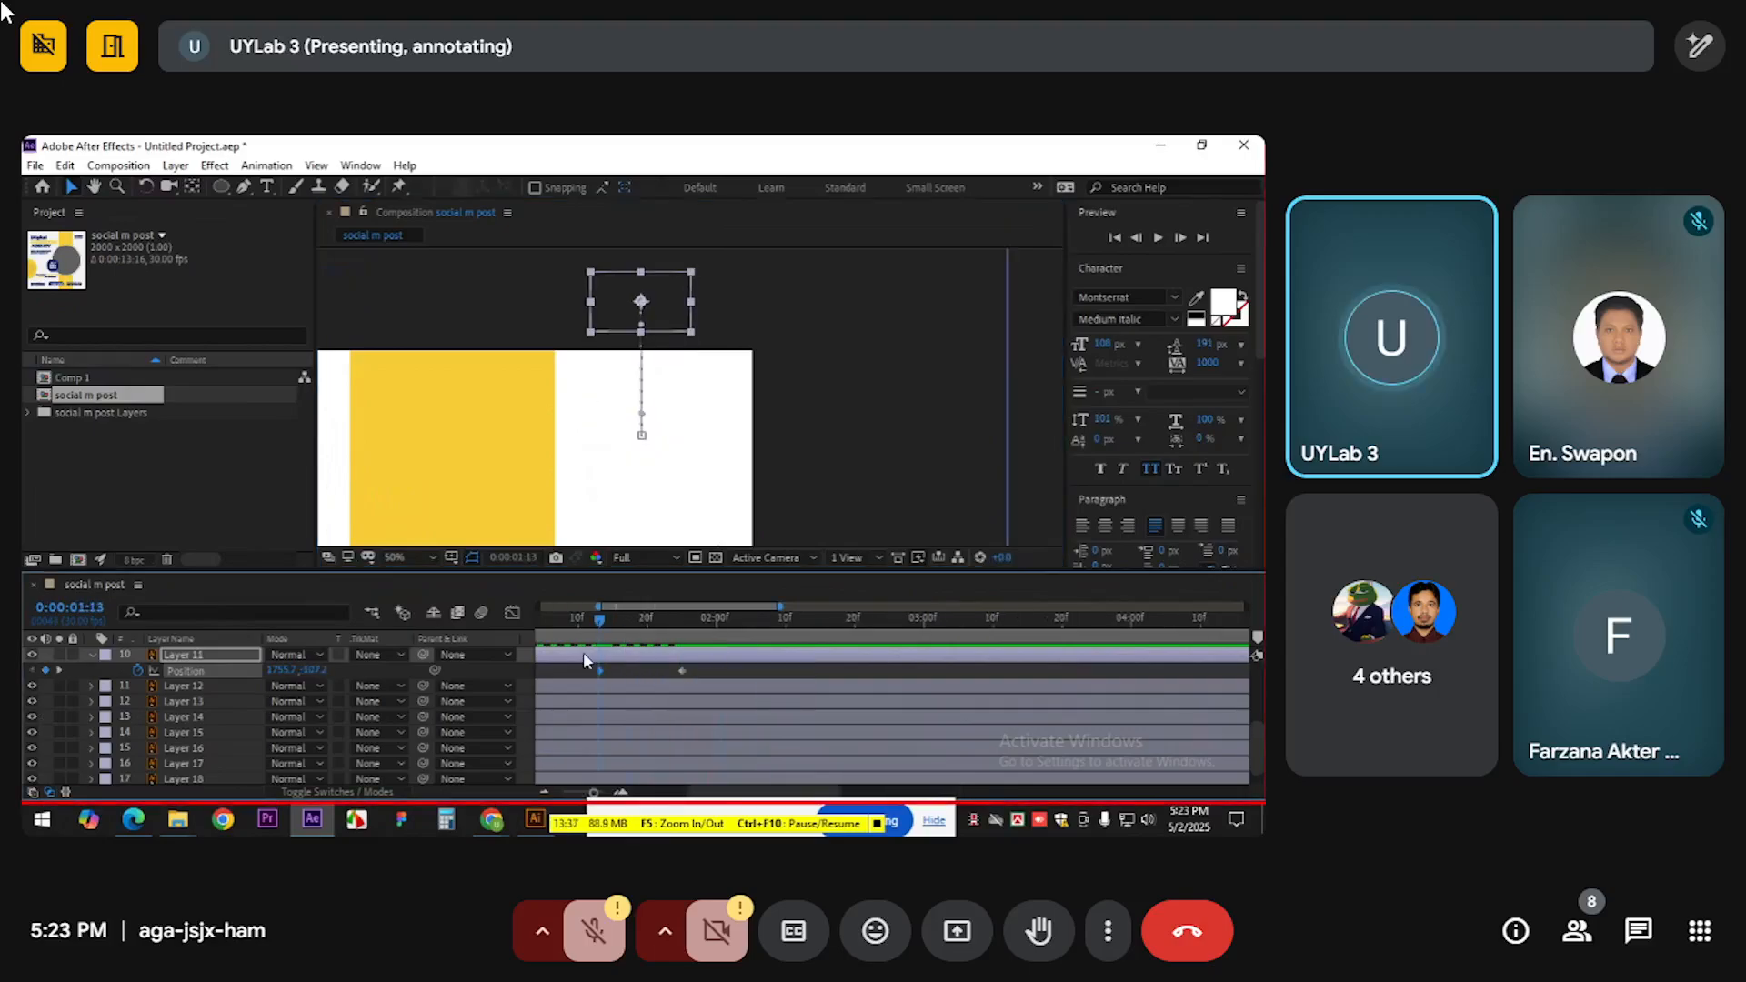
drag(585, 654, 702, 678)
key(ctrl+z)
drag(582, 664, 691, 678)
key(space)
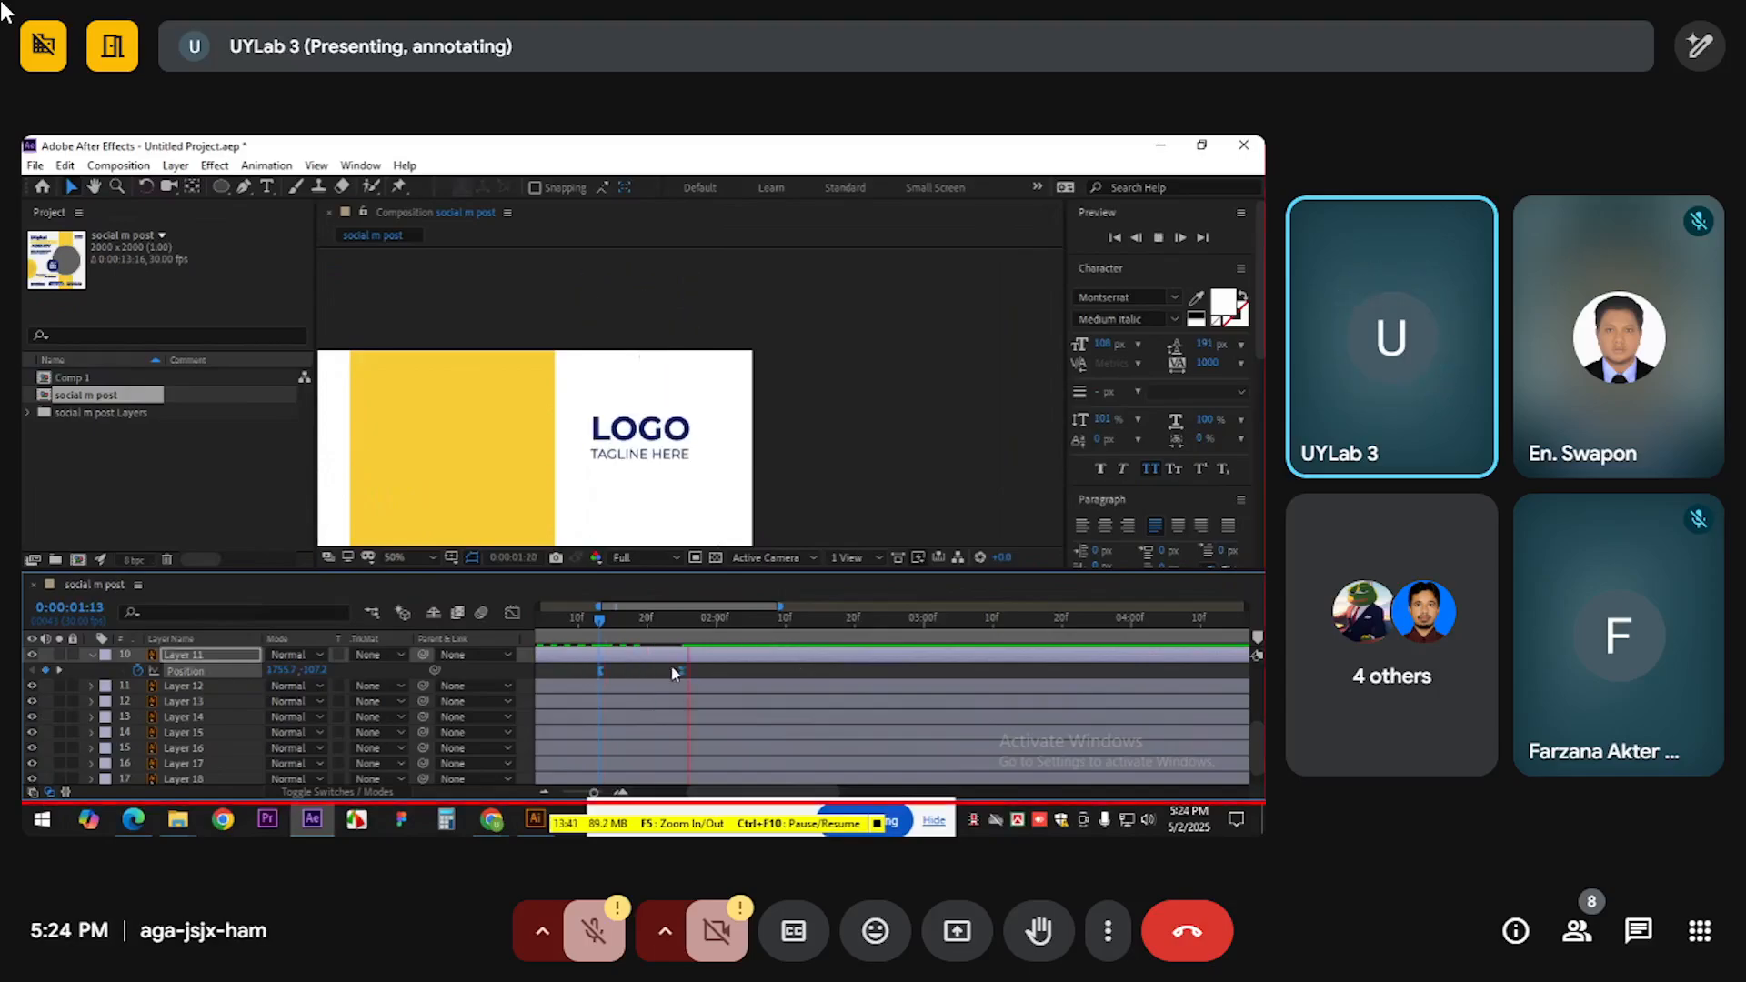
key(space)
Reshape the logo's Position speed graph for a fast start and gradual stop, and preview the drop-in
click(512, 612)
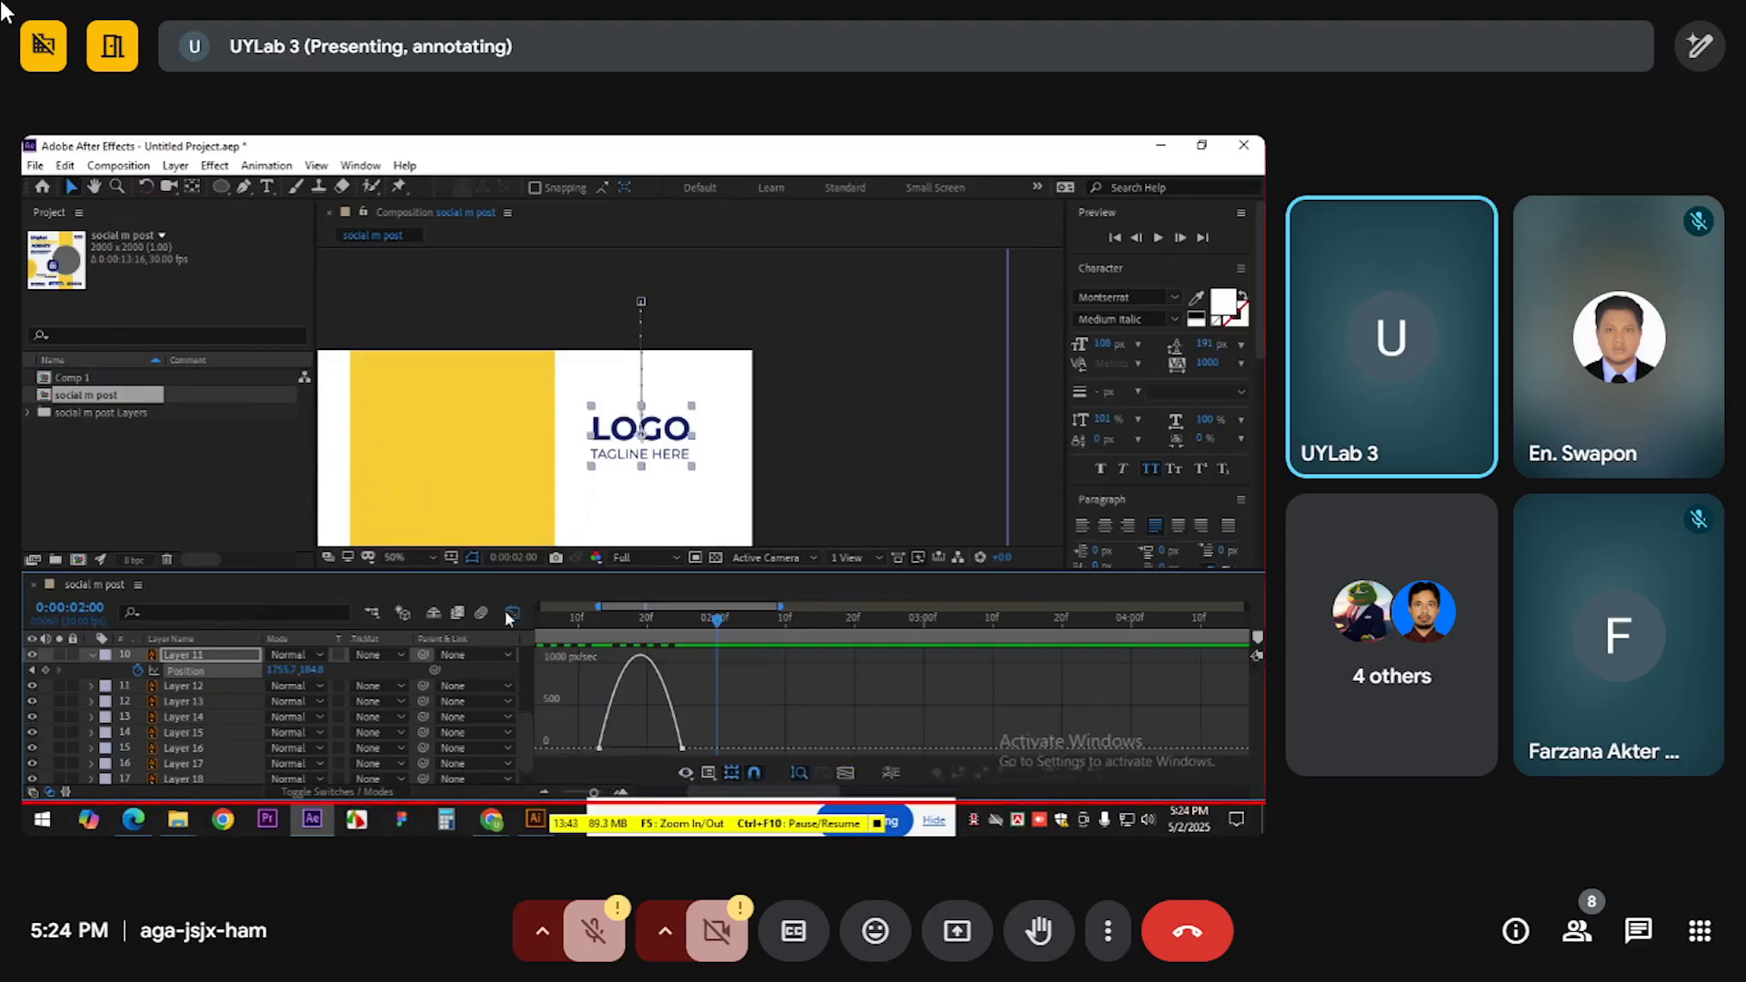
drag(583, 682, 609, 745)
click(586, 618)
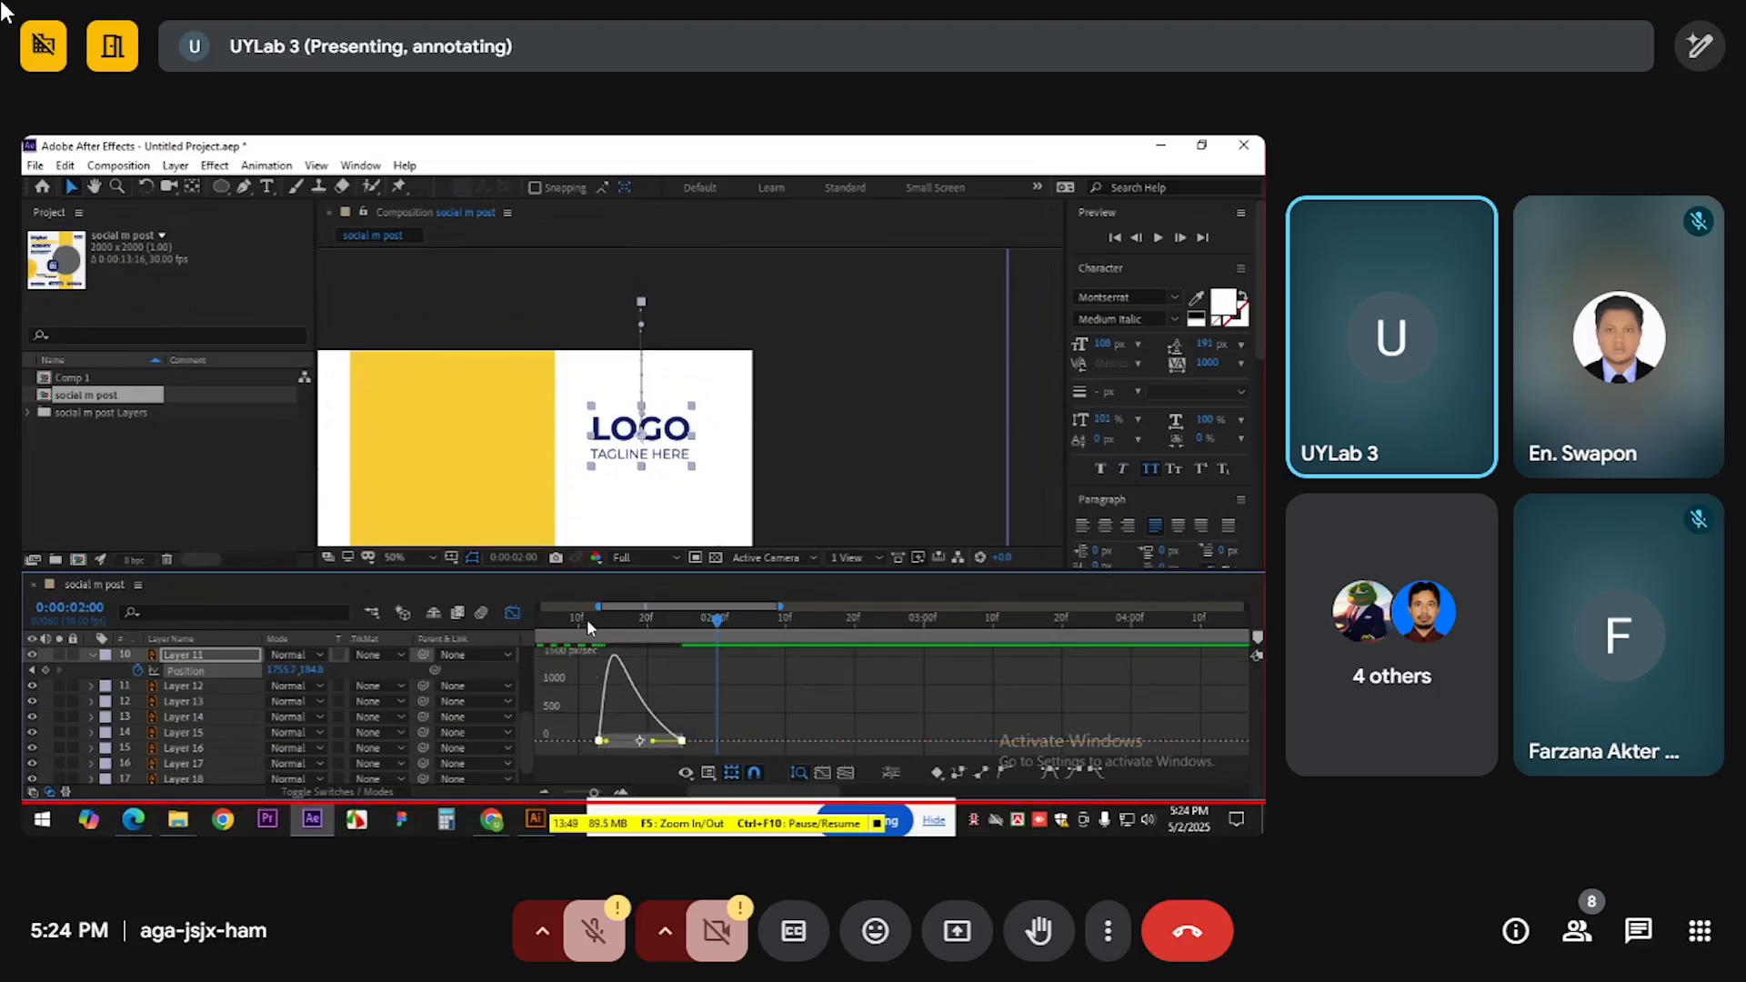
key(space)
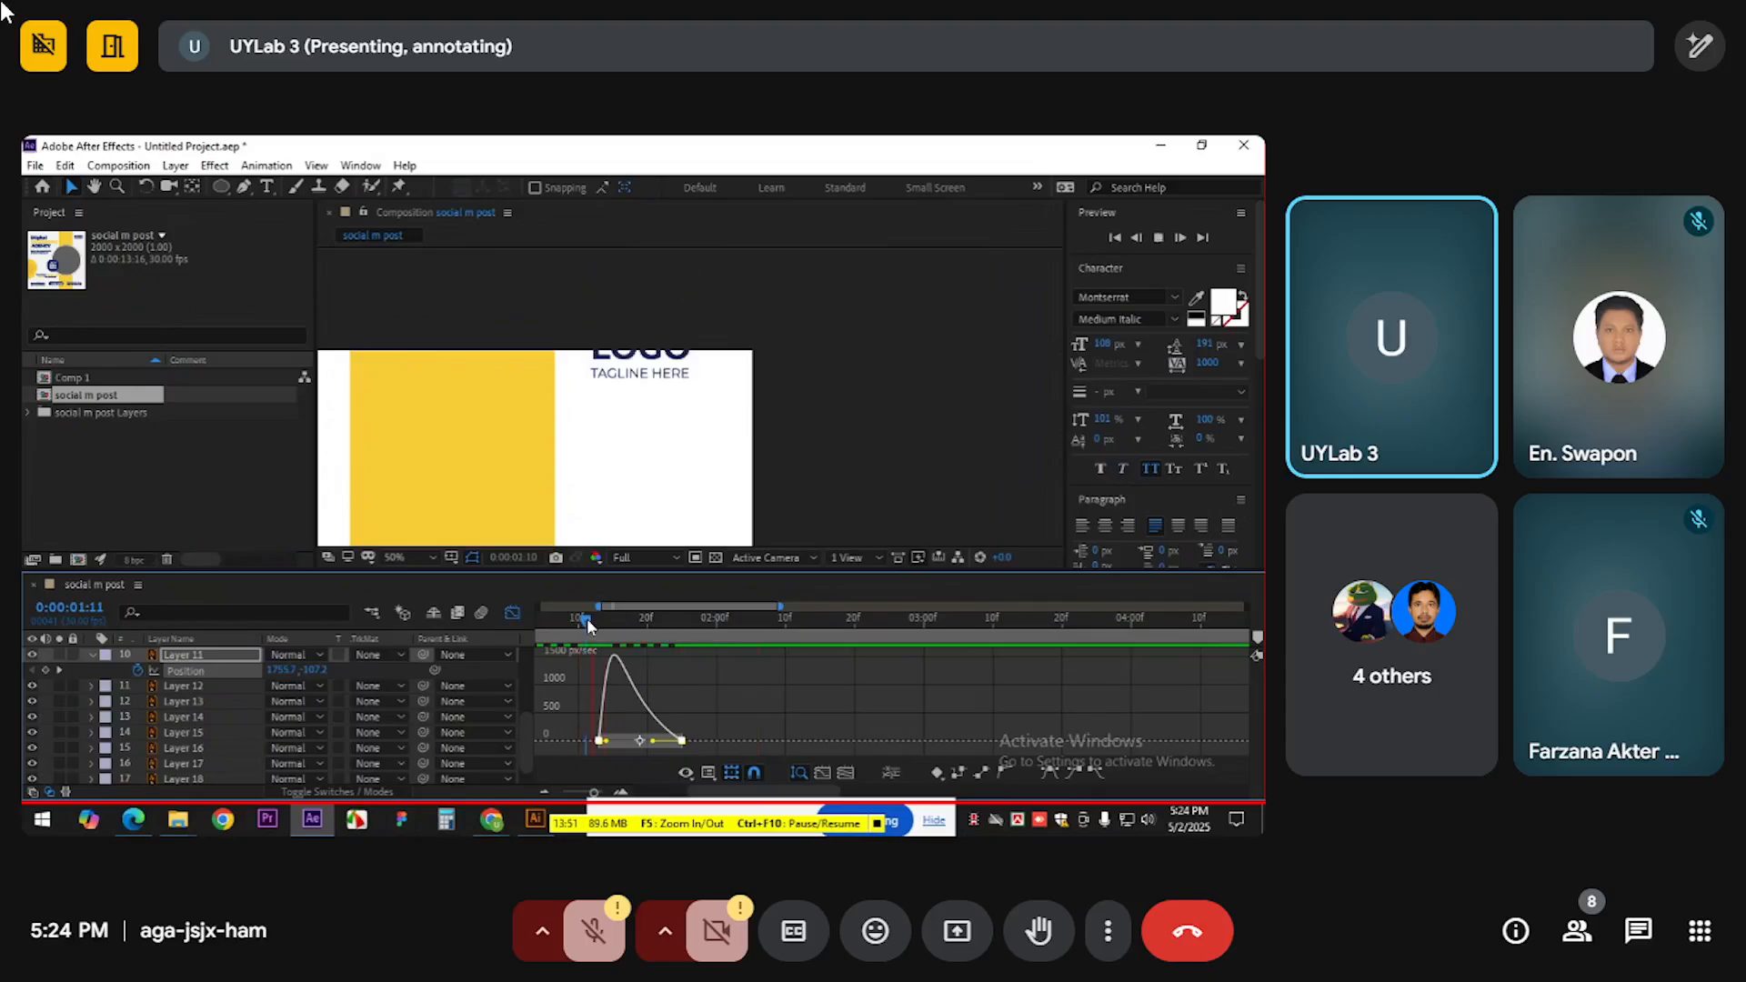
key(space)
key(space)
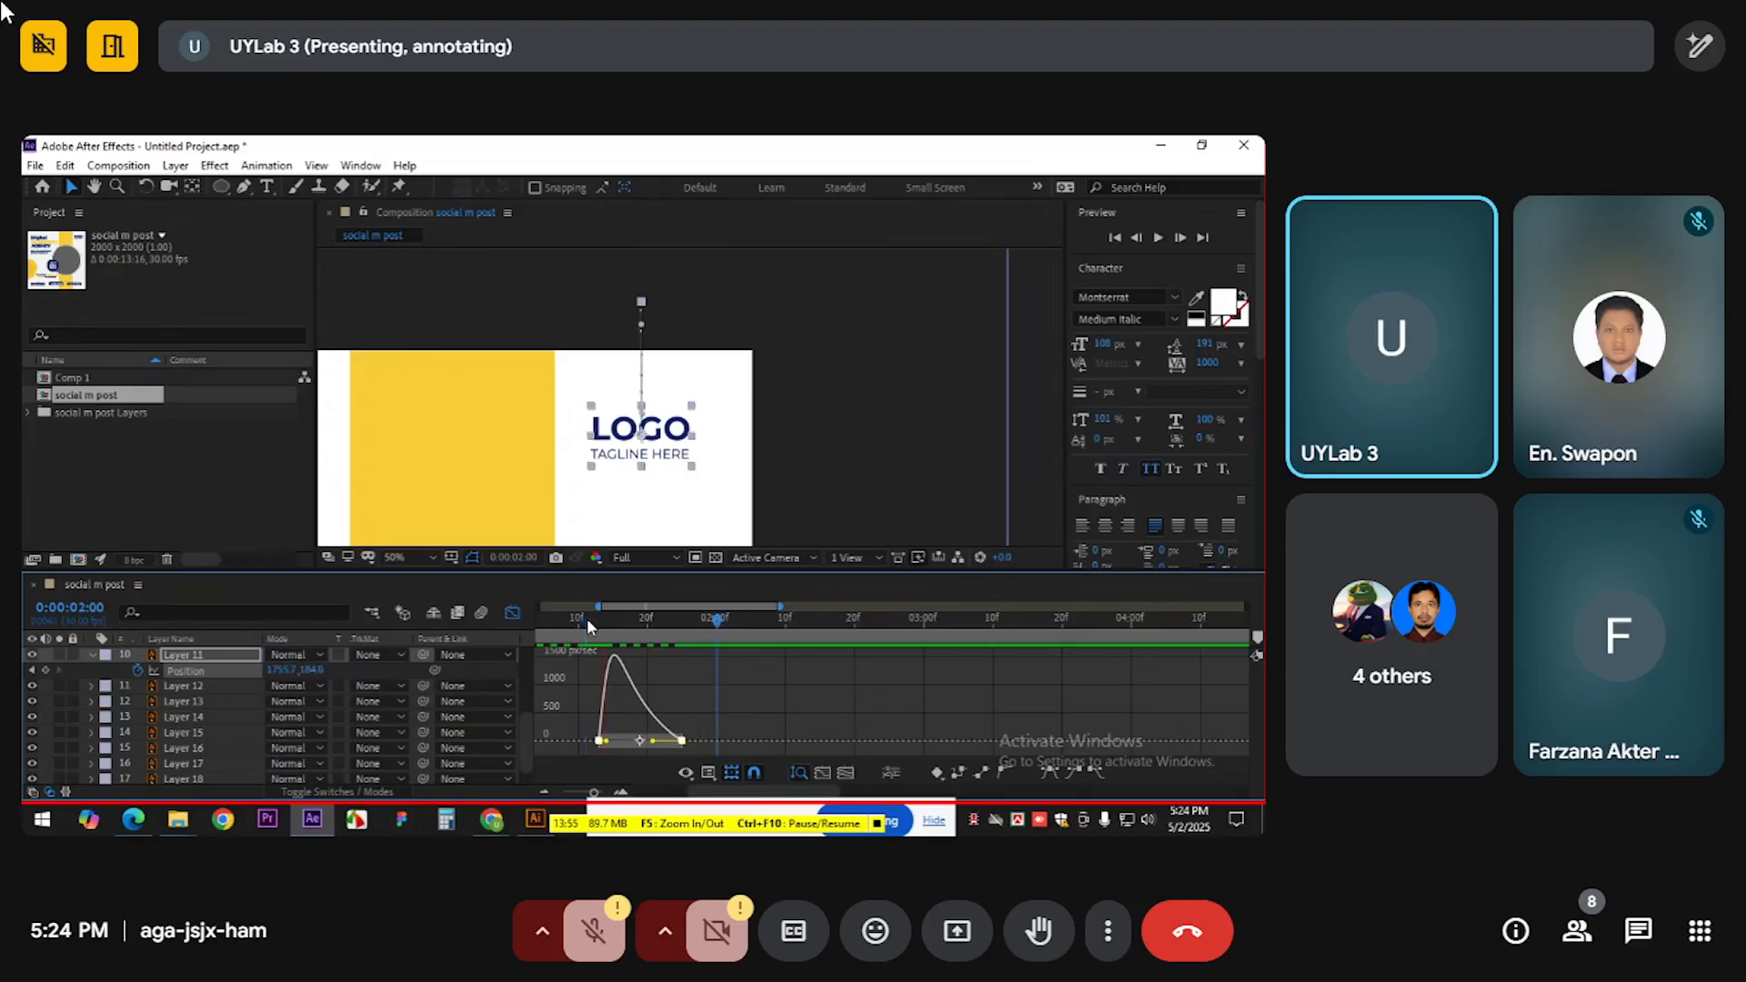
key(space)
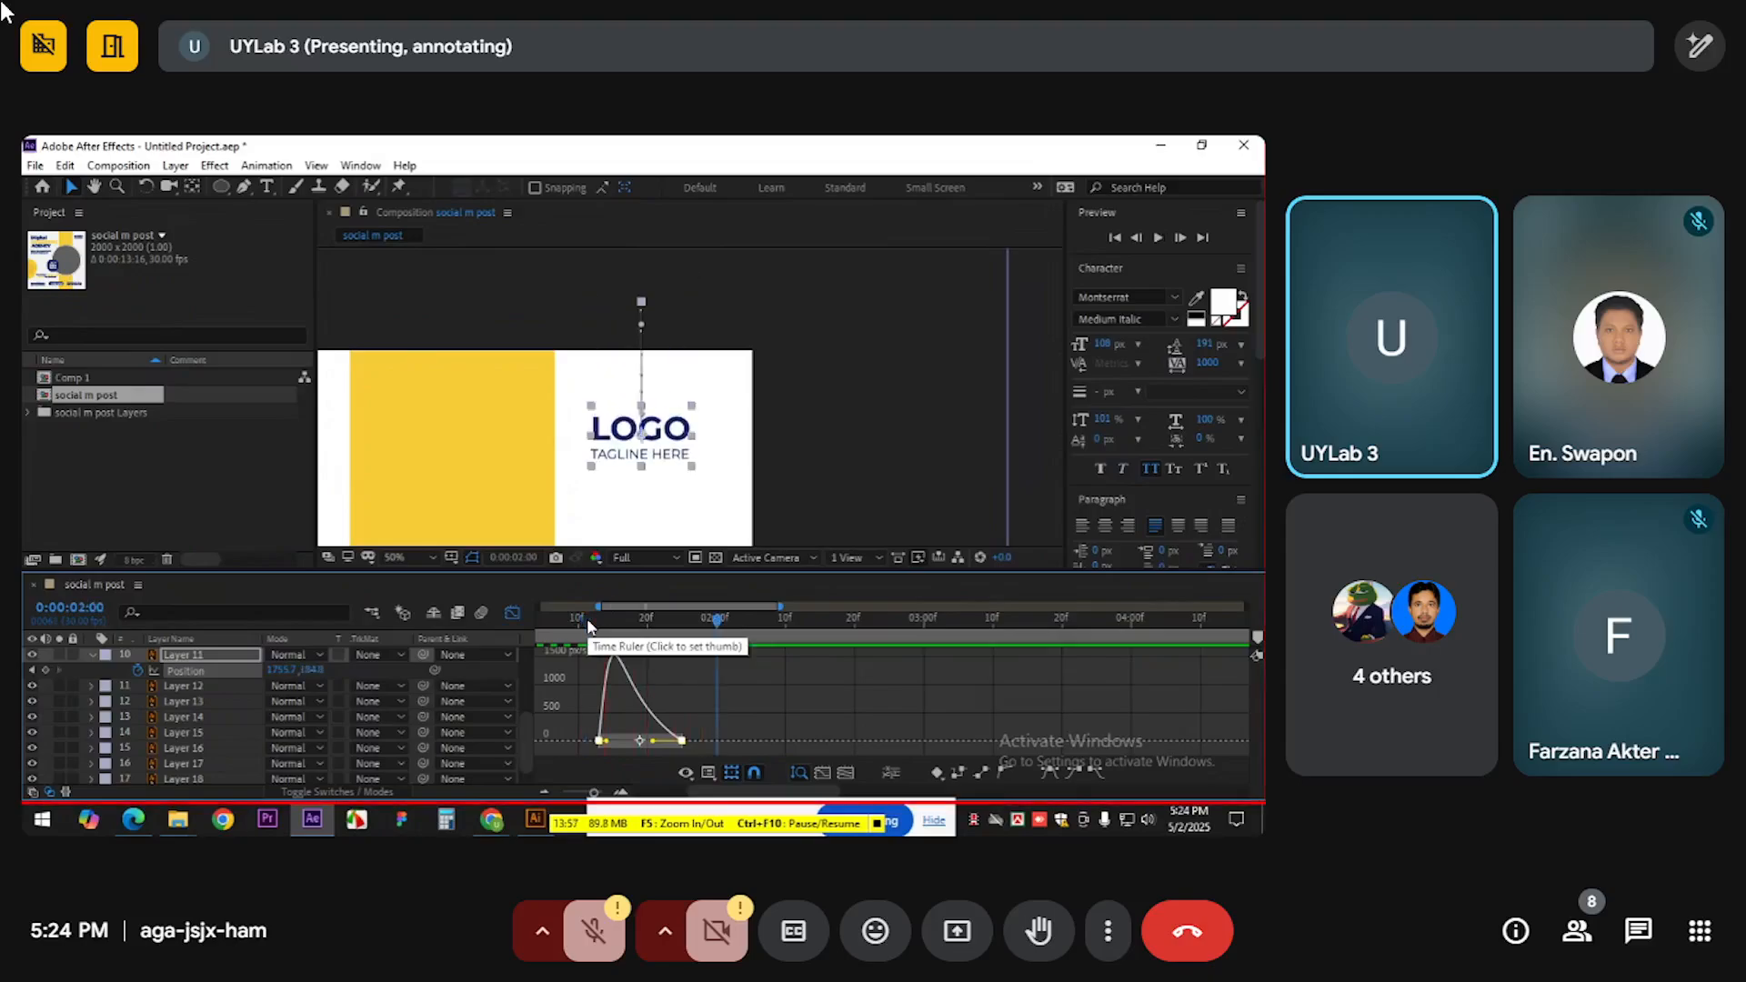
click(513, 613)
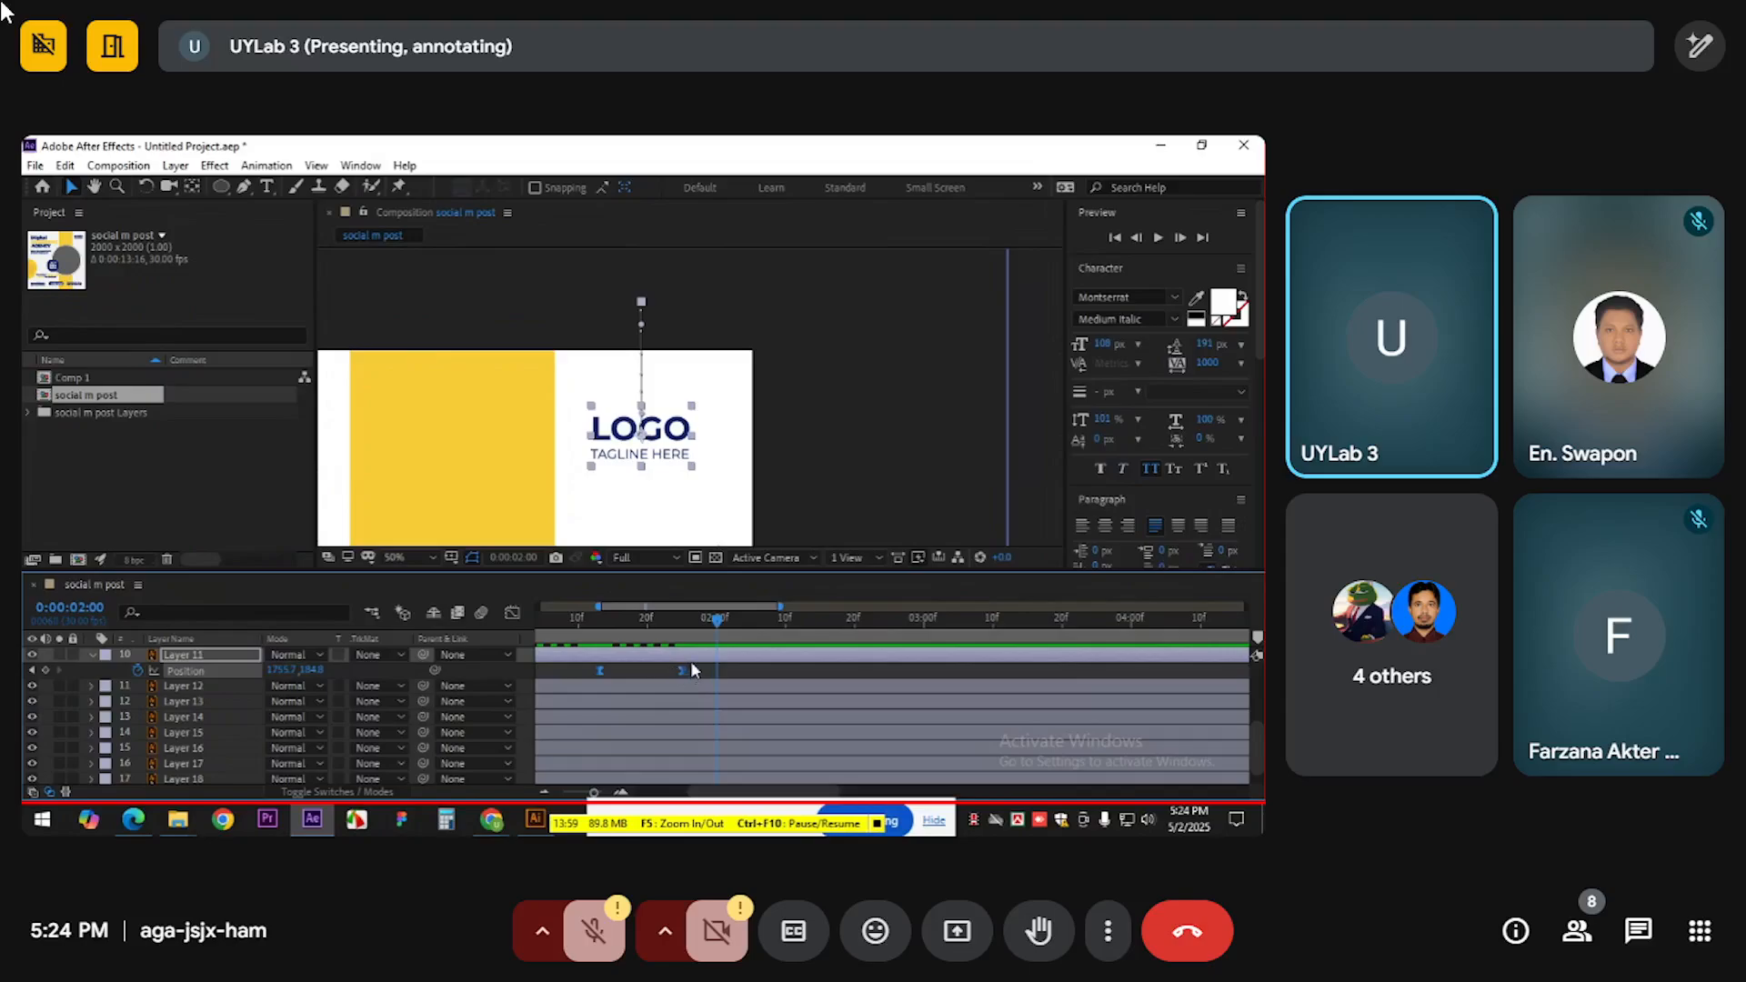
Copy the logo's resting Position keyframe to 0:00:01:22 and lower the logo there below its resting place for an overshoot
click(680, 619)
click(723, 682)
scroll(709, 671, up, 1)
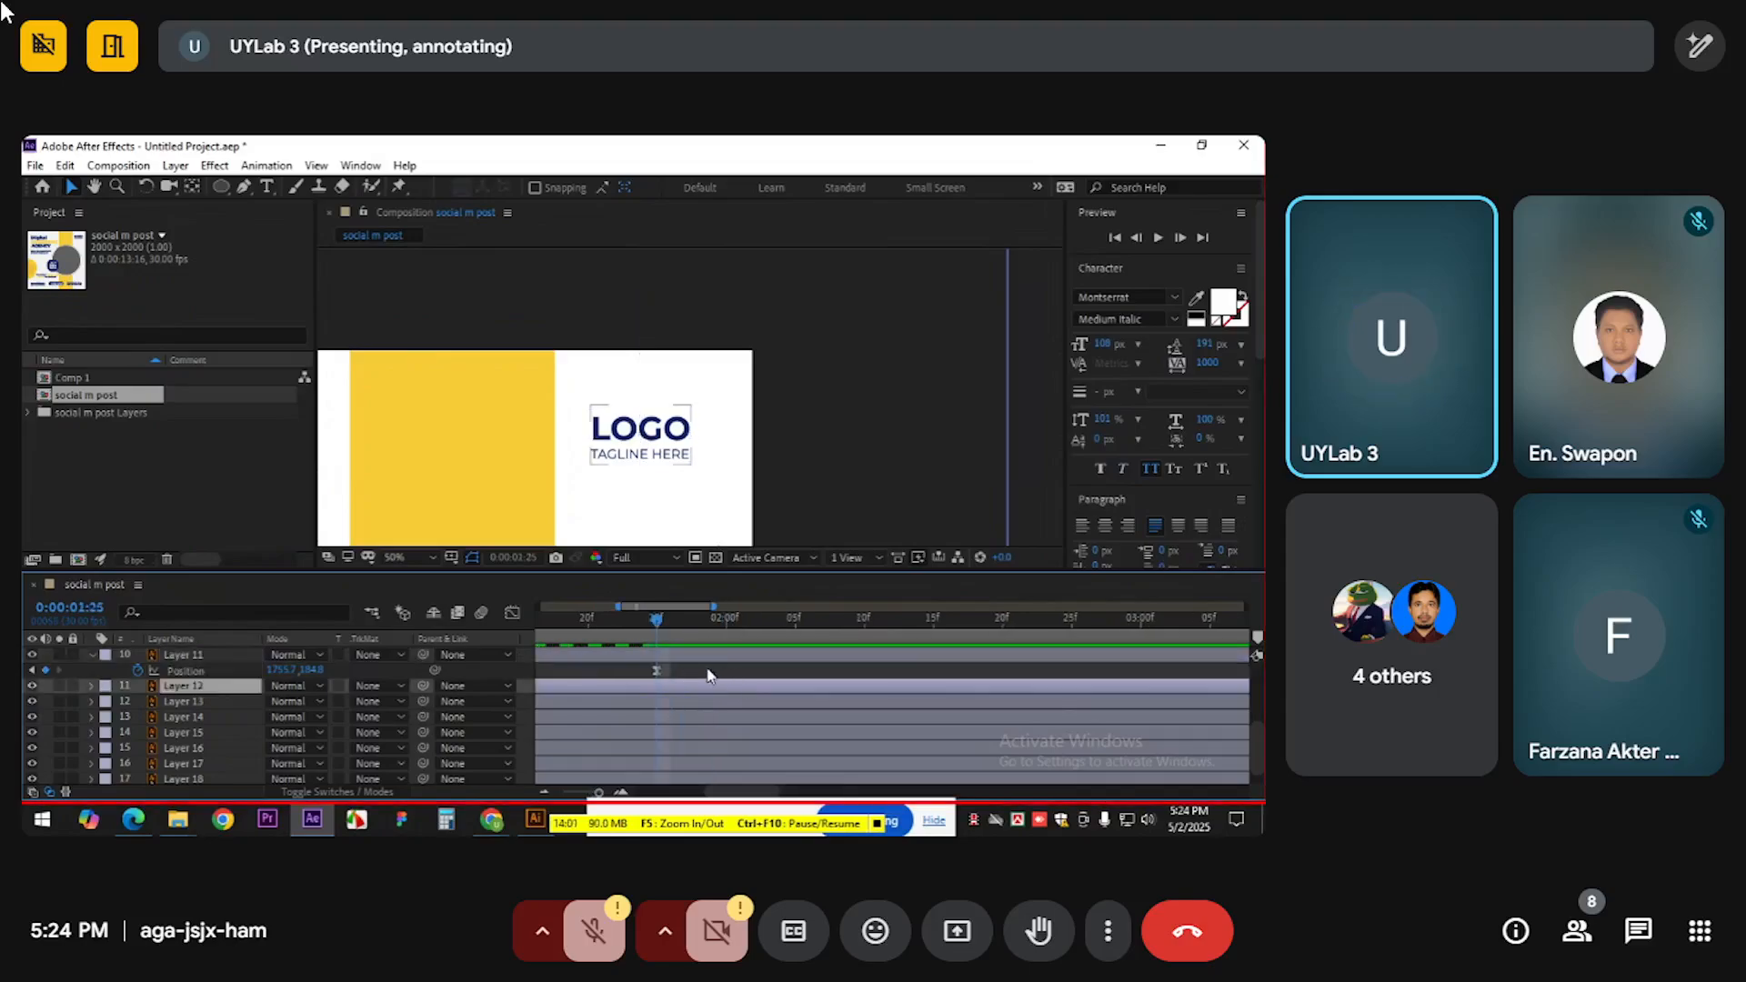
scroll(691, 673, down, 1)
mouse_move(672, 621)
mouse_down()
mouse_move(632, 638)
mouse_move(674, 636)
mouse_move(626, 639)
mouse_move(670, 631)
mouse_move(653, 633)
mouse_up()
click(678, 671)
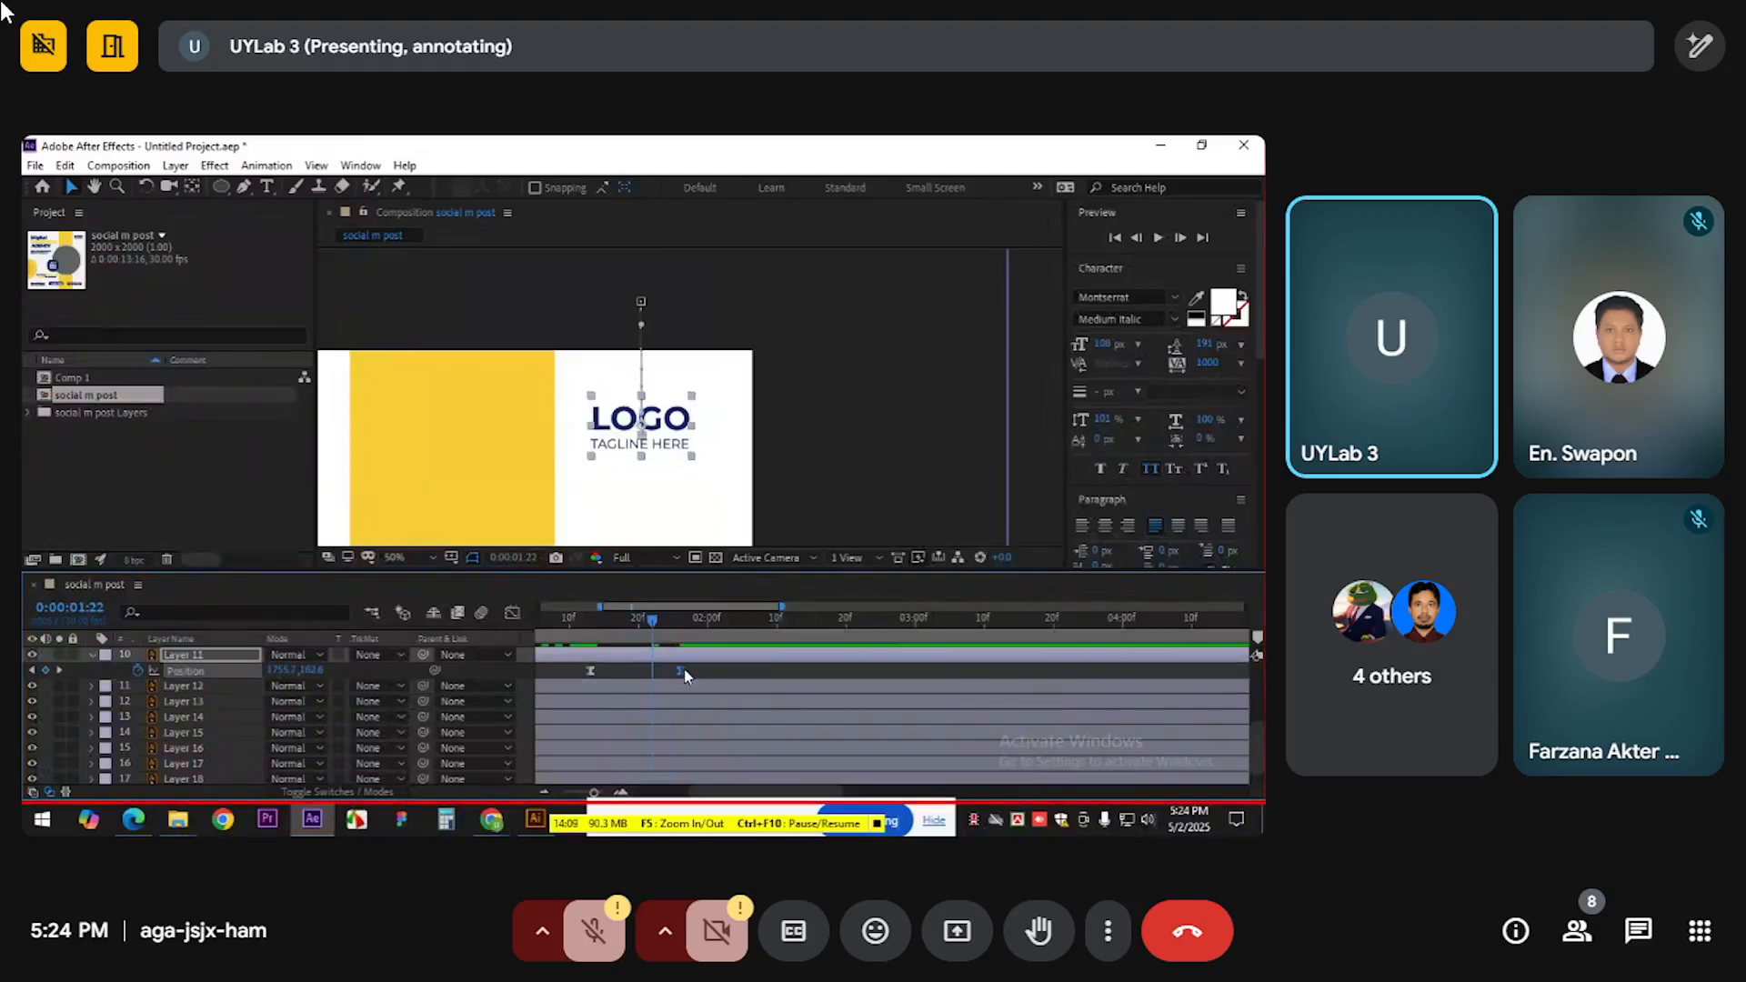
key(ctrl+c)
key(ctrl+v)
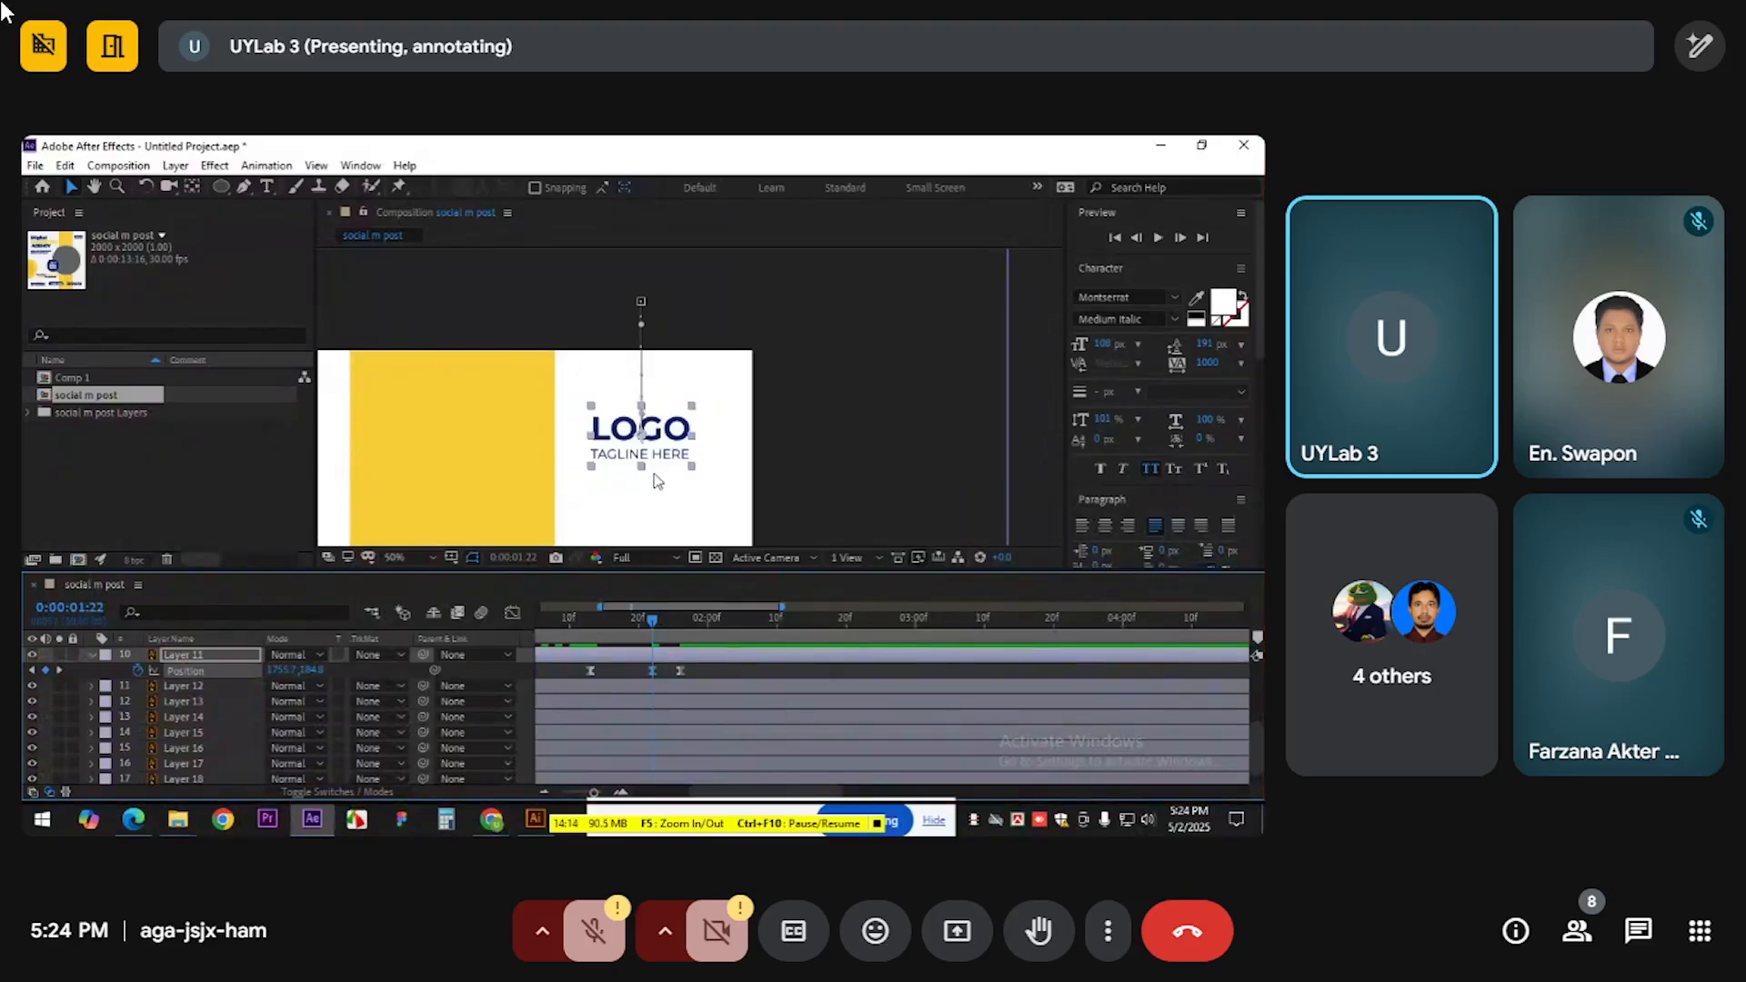
drag(658, 481, 658, 526)
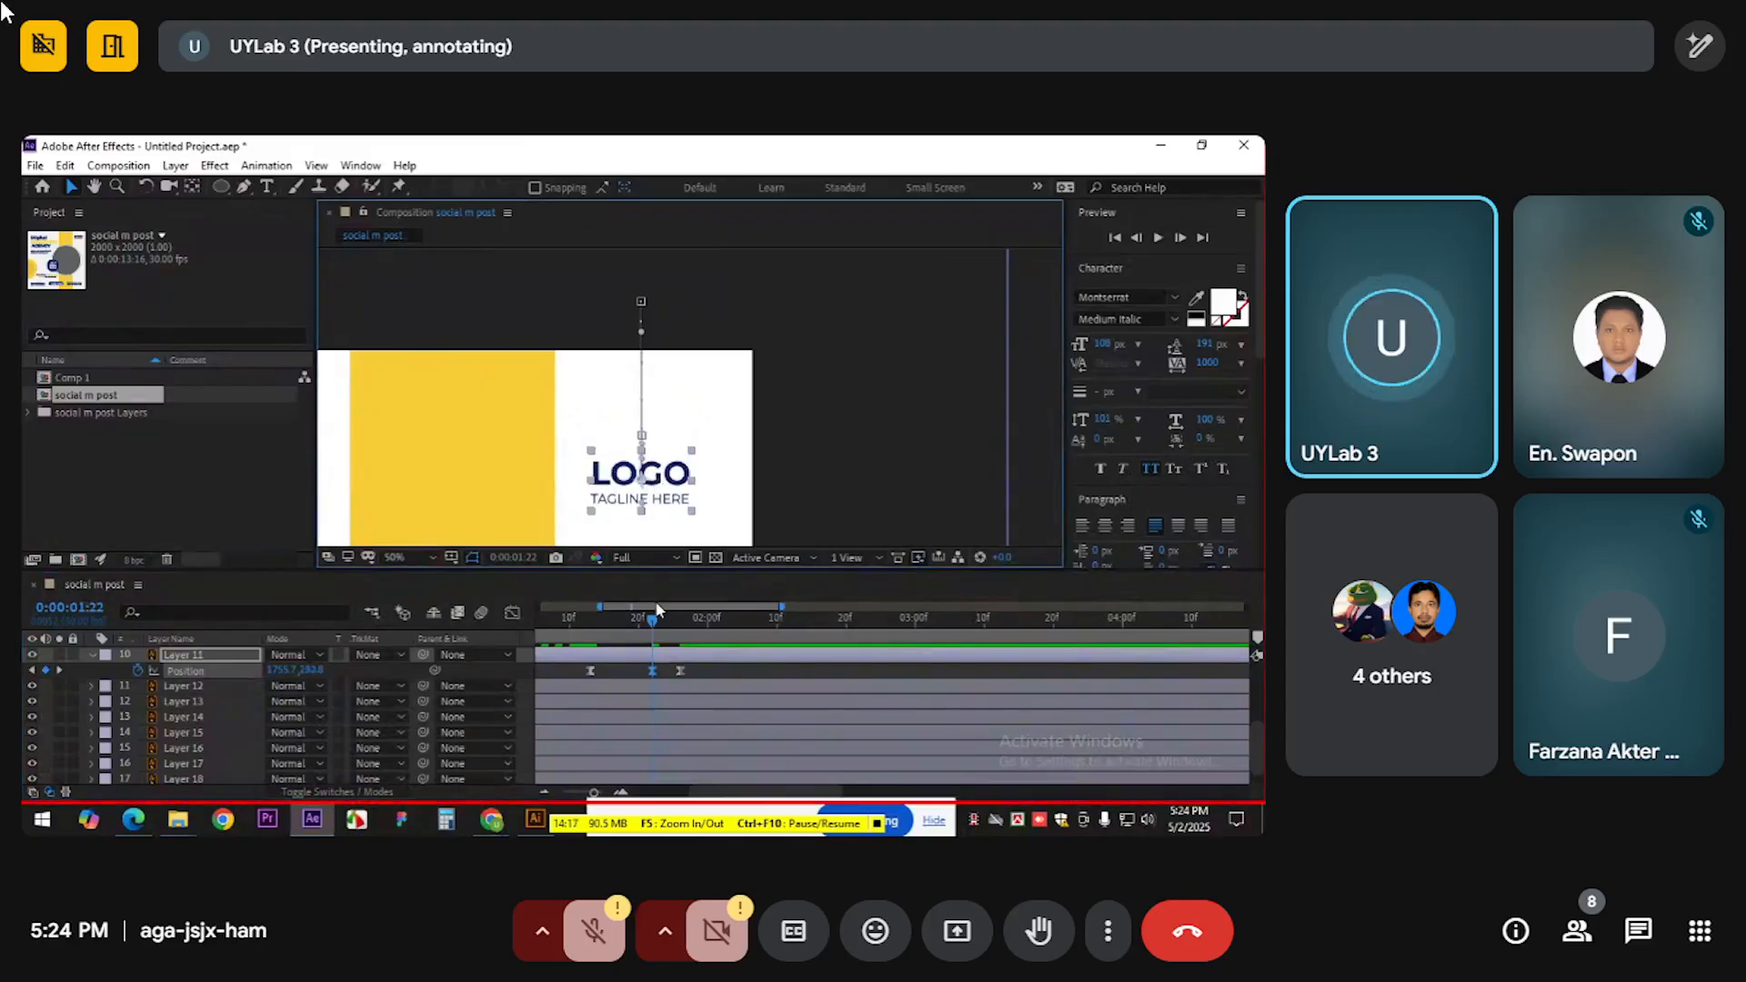
Move the logo's last Position keyframe to about 0:00:01:28 and add a copied keyframe at 0:00:01:25 with the logo slightly above its resting place
drag(651, 624, 680, 652)
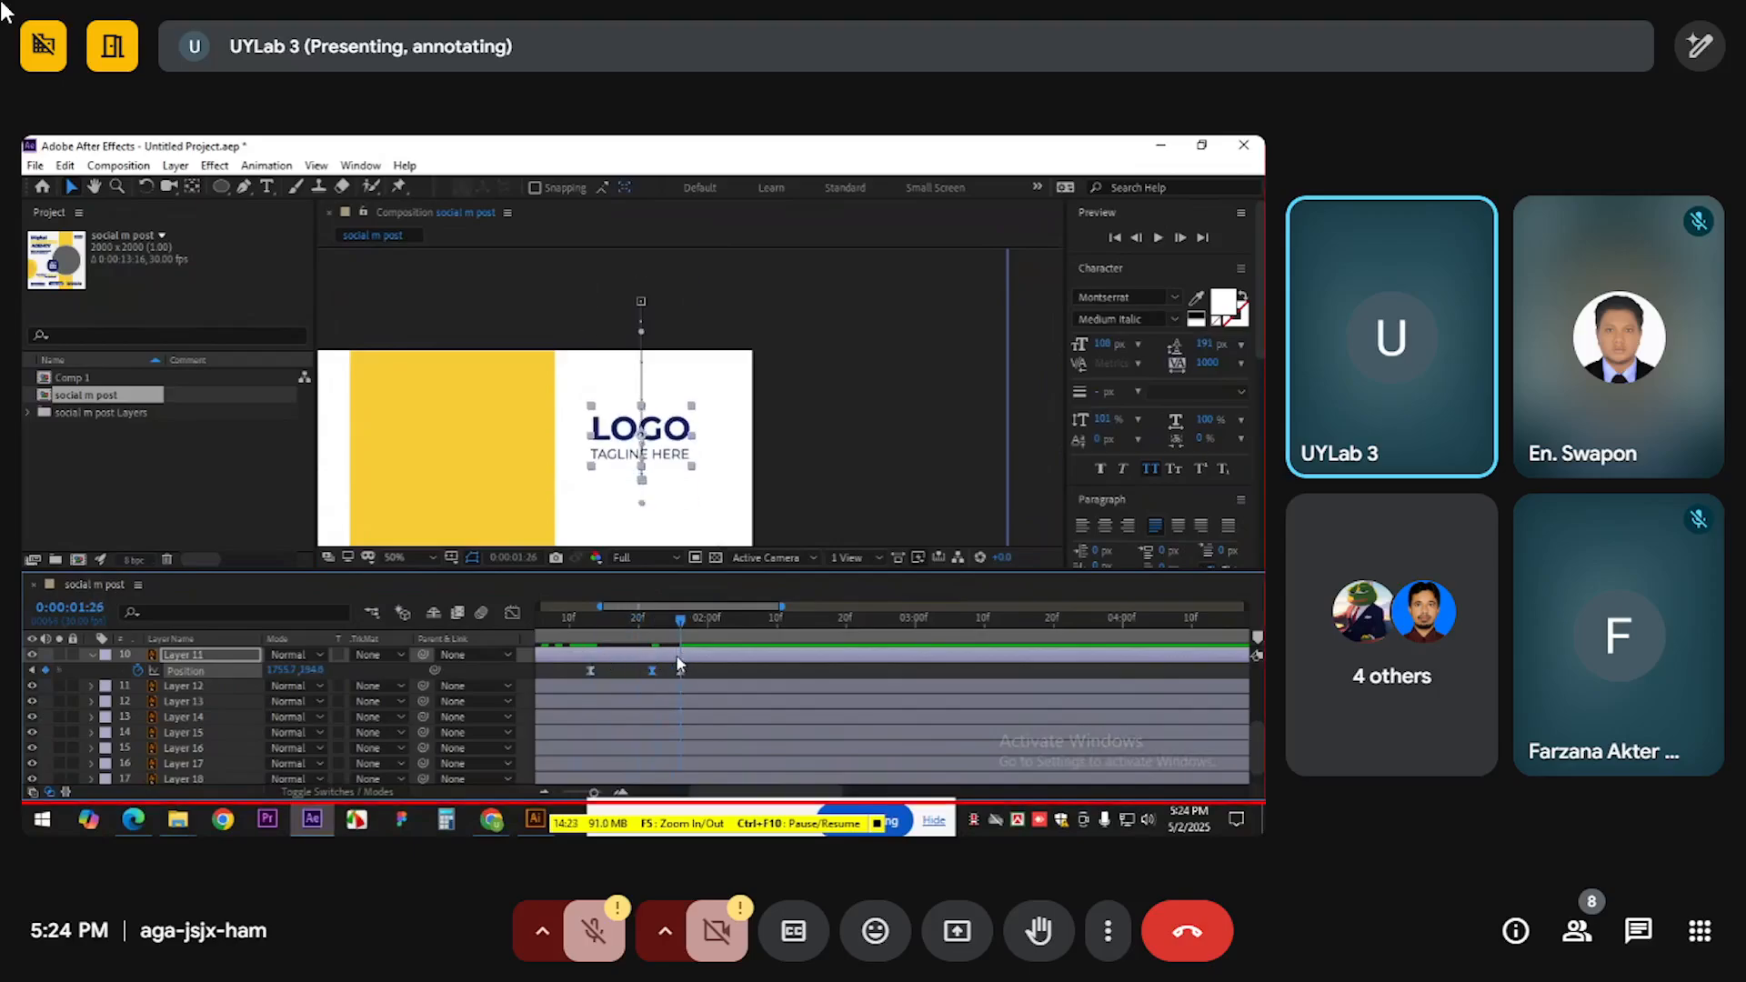
key(Page_Up)
key(Page_Up)
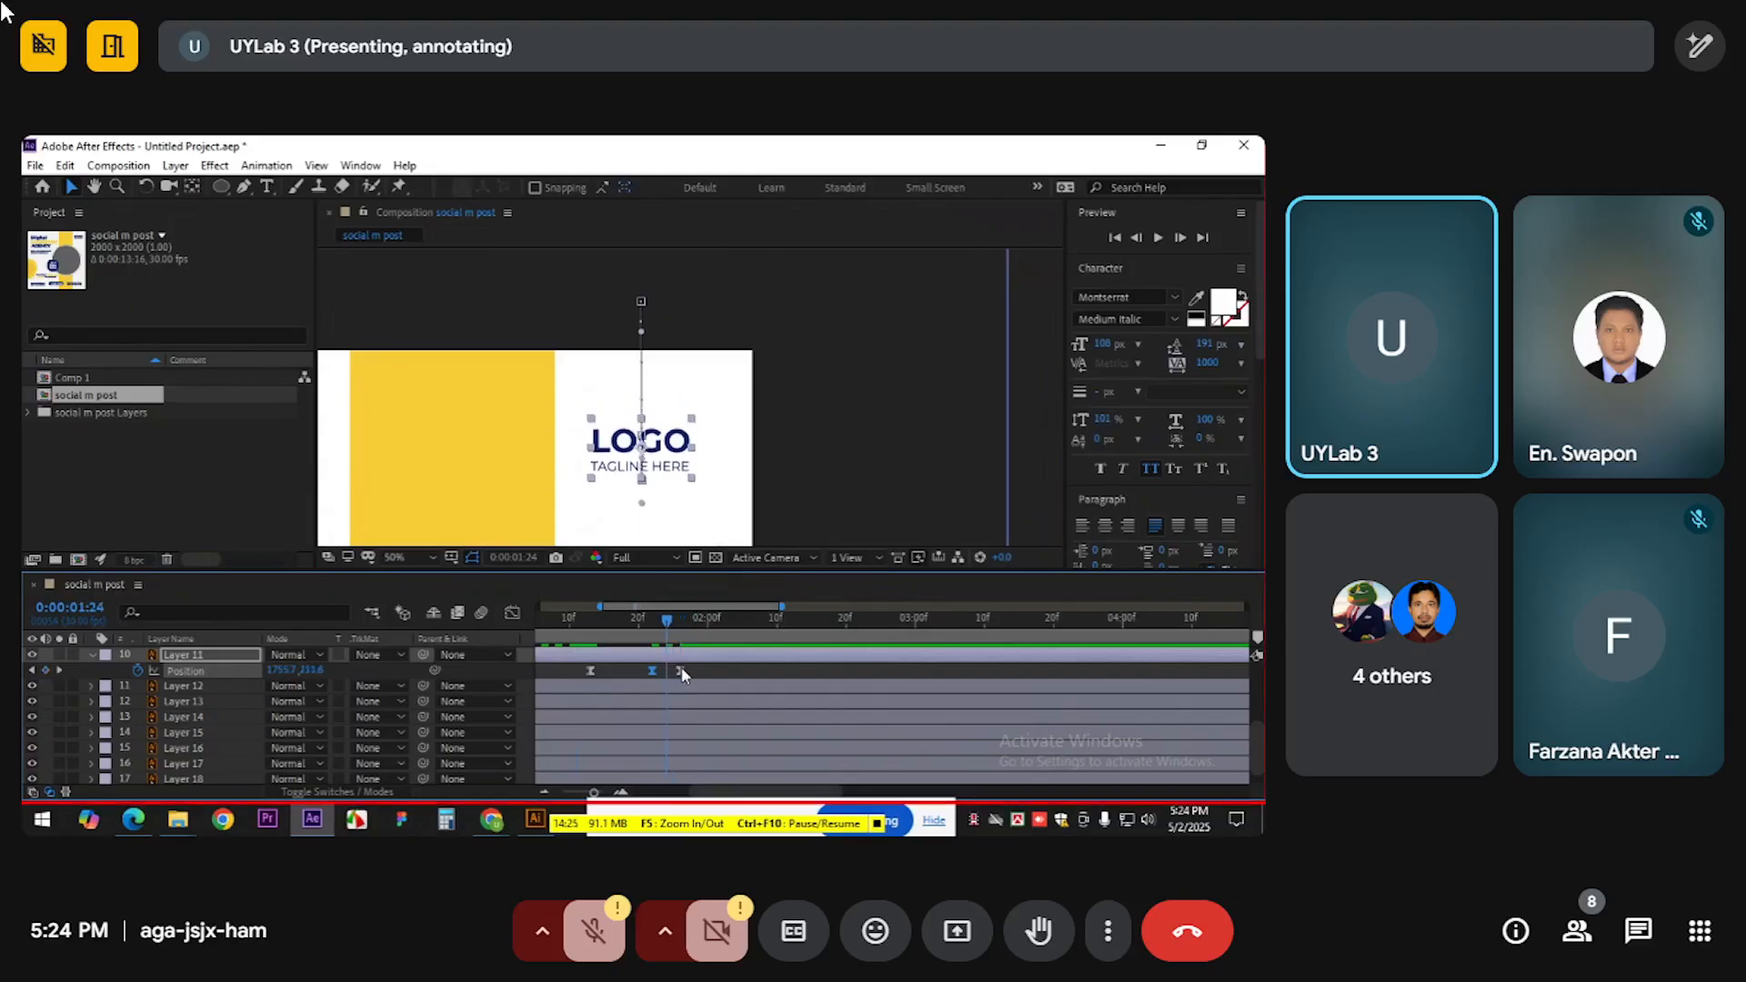
drag(680, 671, 674, 621)
key(ctrl+v)
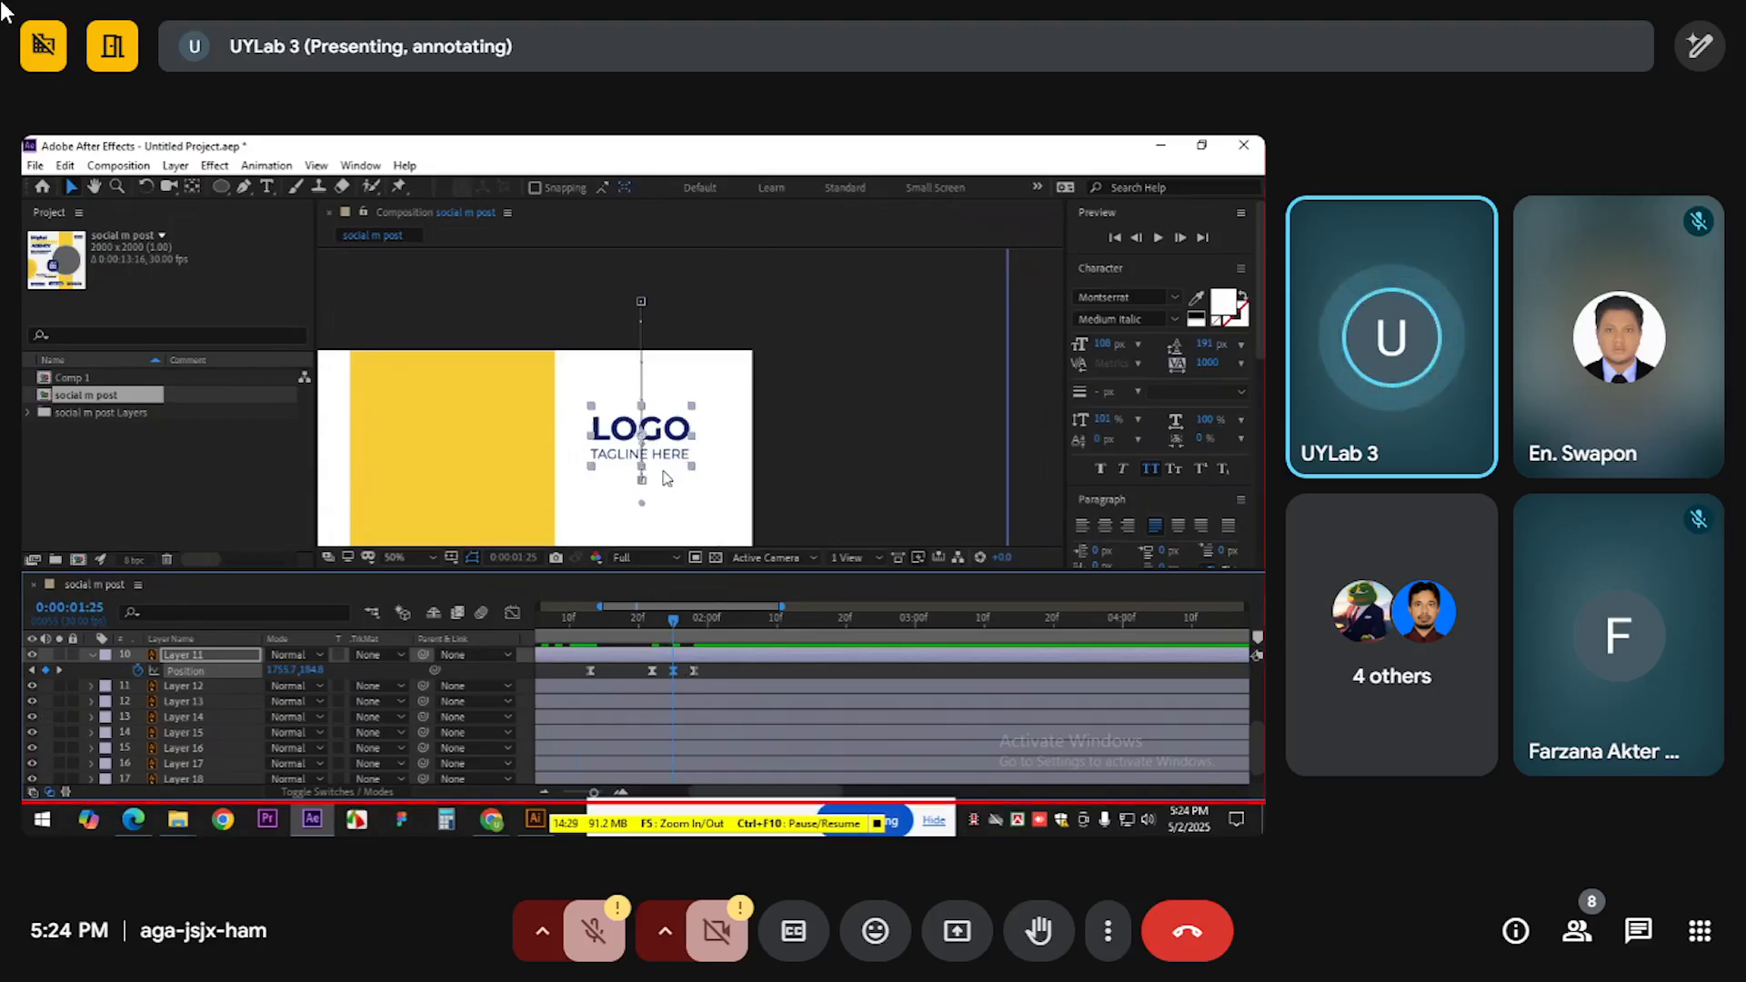
drag(652, 425, 652, 415)
key(space)
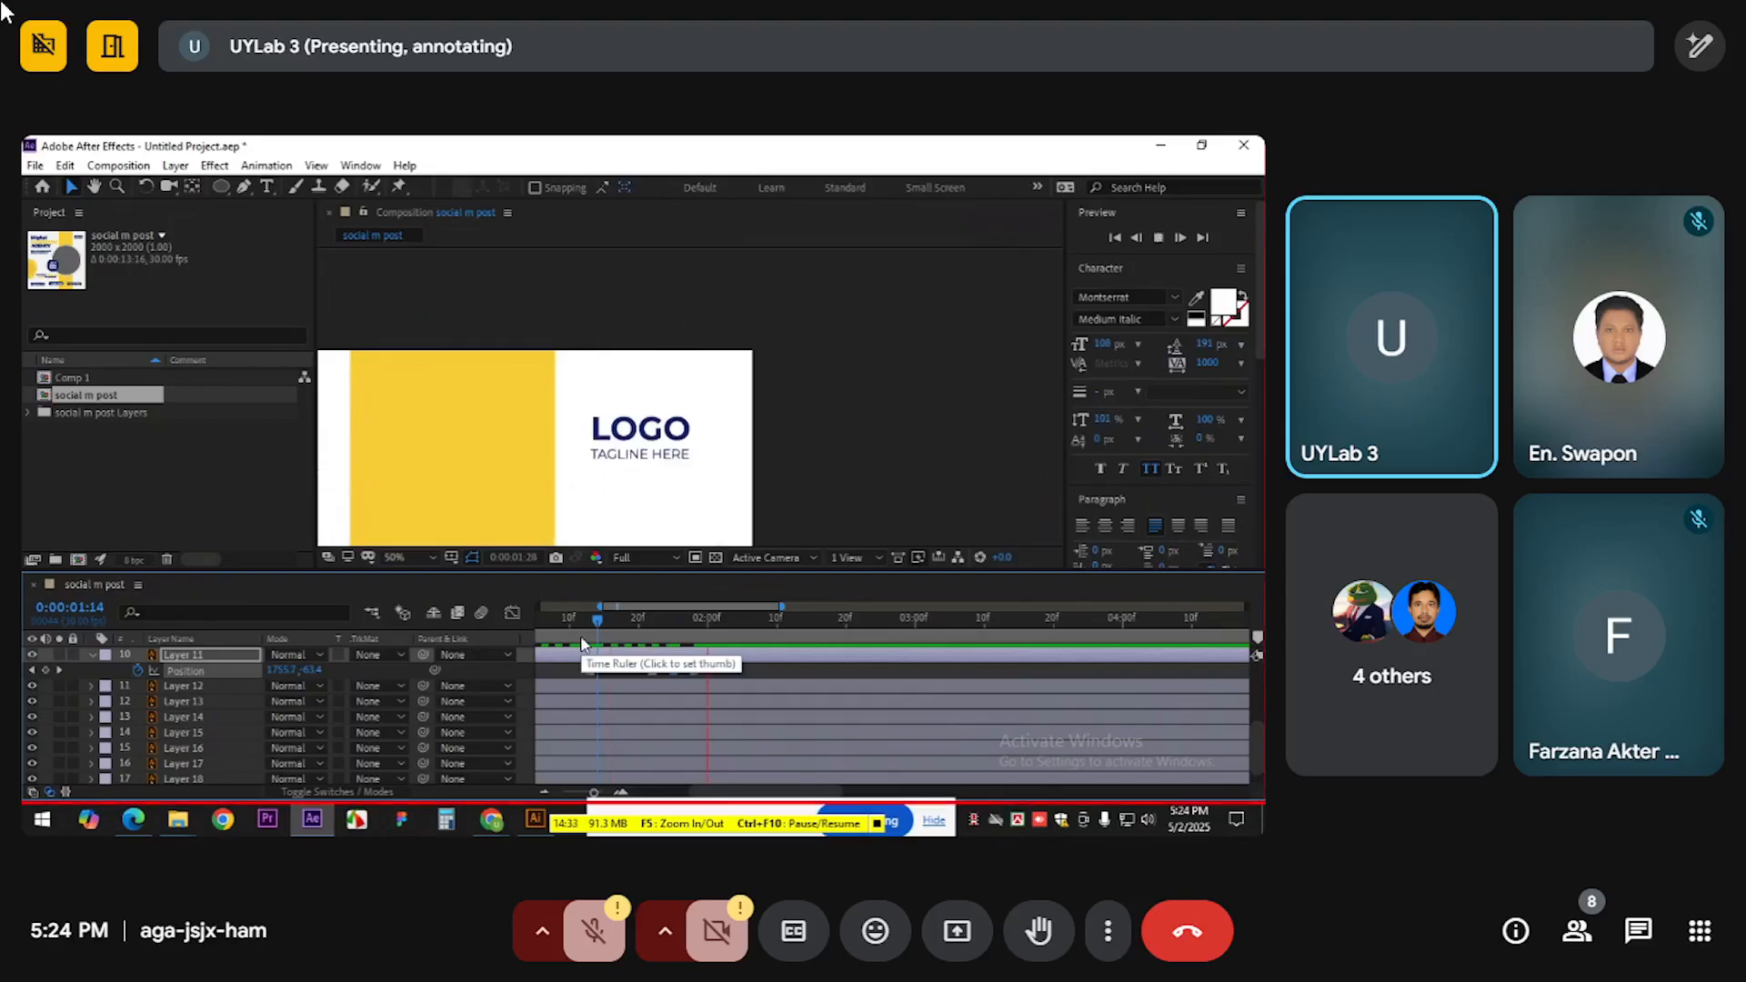
Soften the logo's bounce by raising its overshoot position at 0:00:01:22 and lowering its rebound position at 0:00:01:25
drag(675, 628, 652, 630)
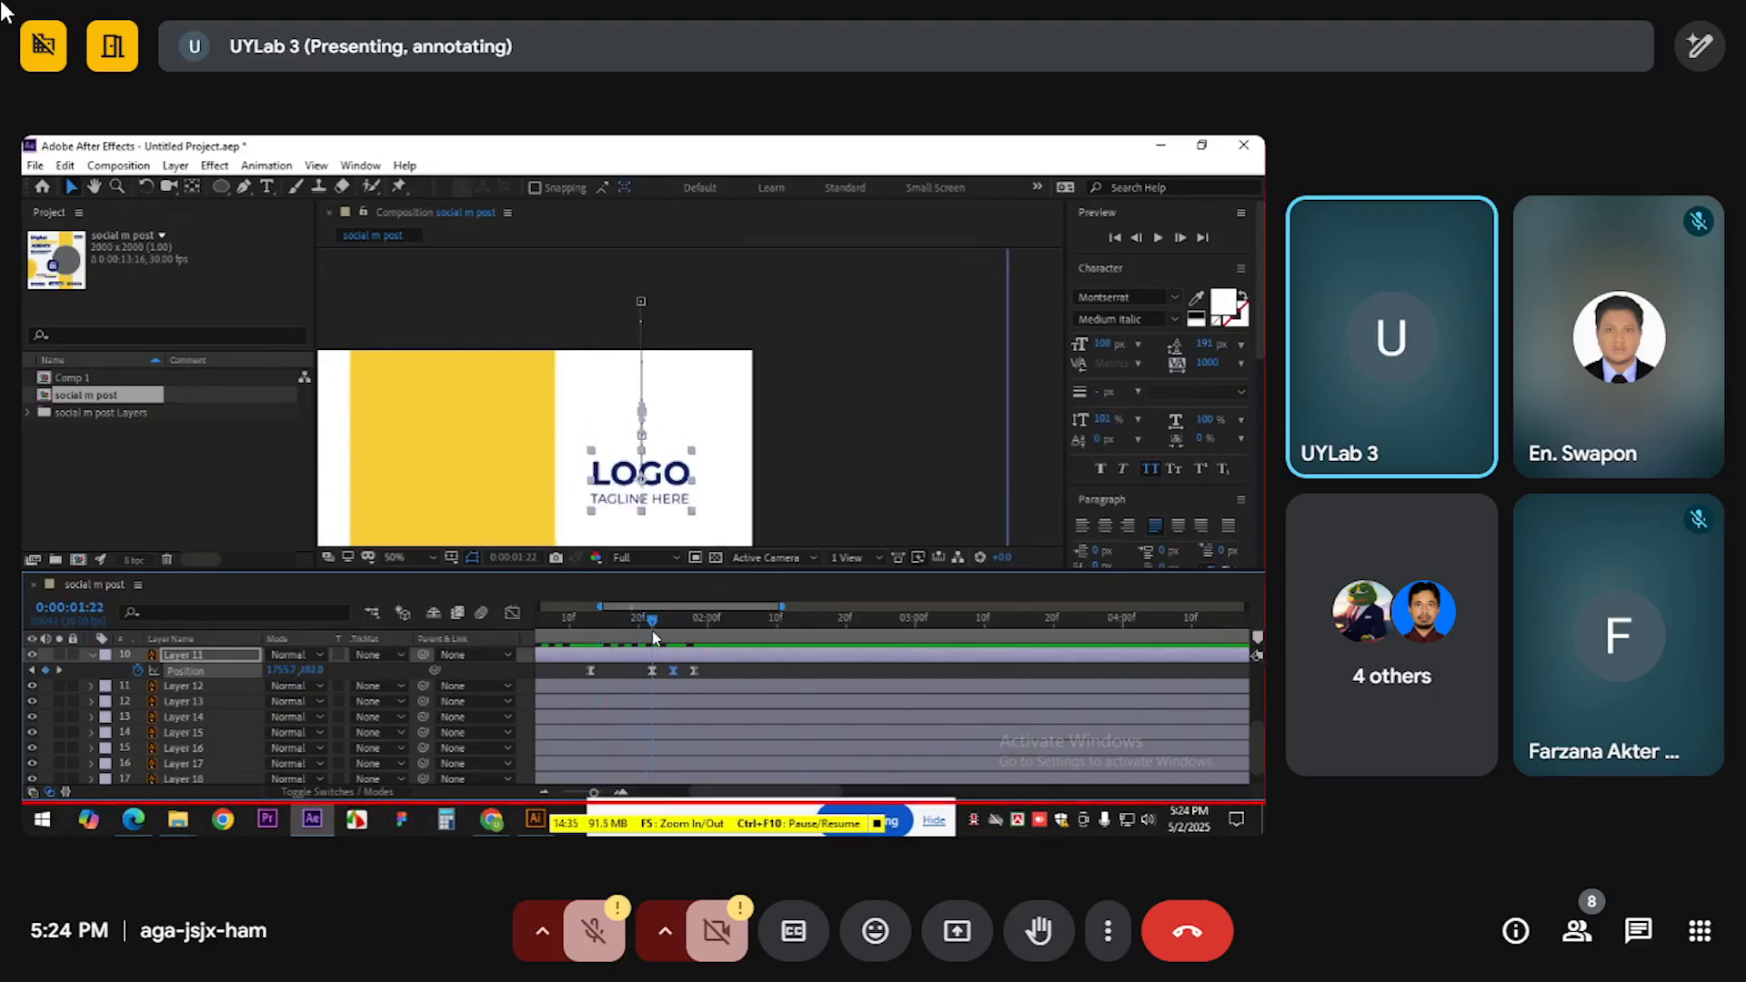
drag(659, 478, 658, 447)
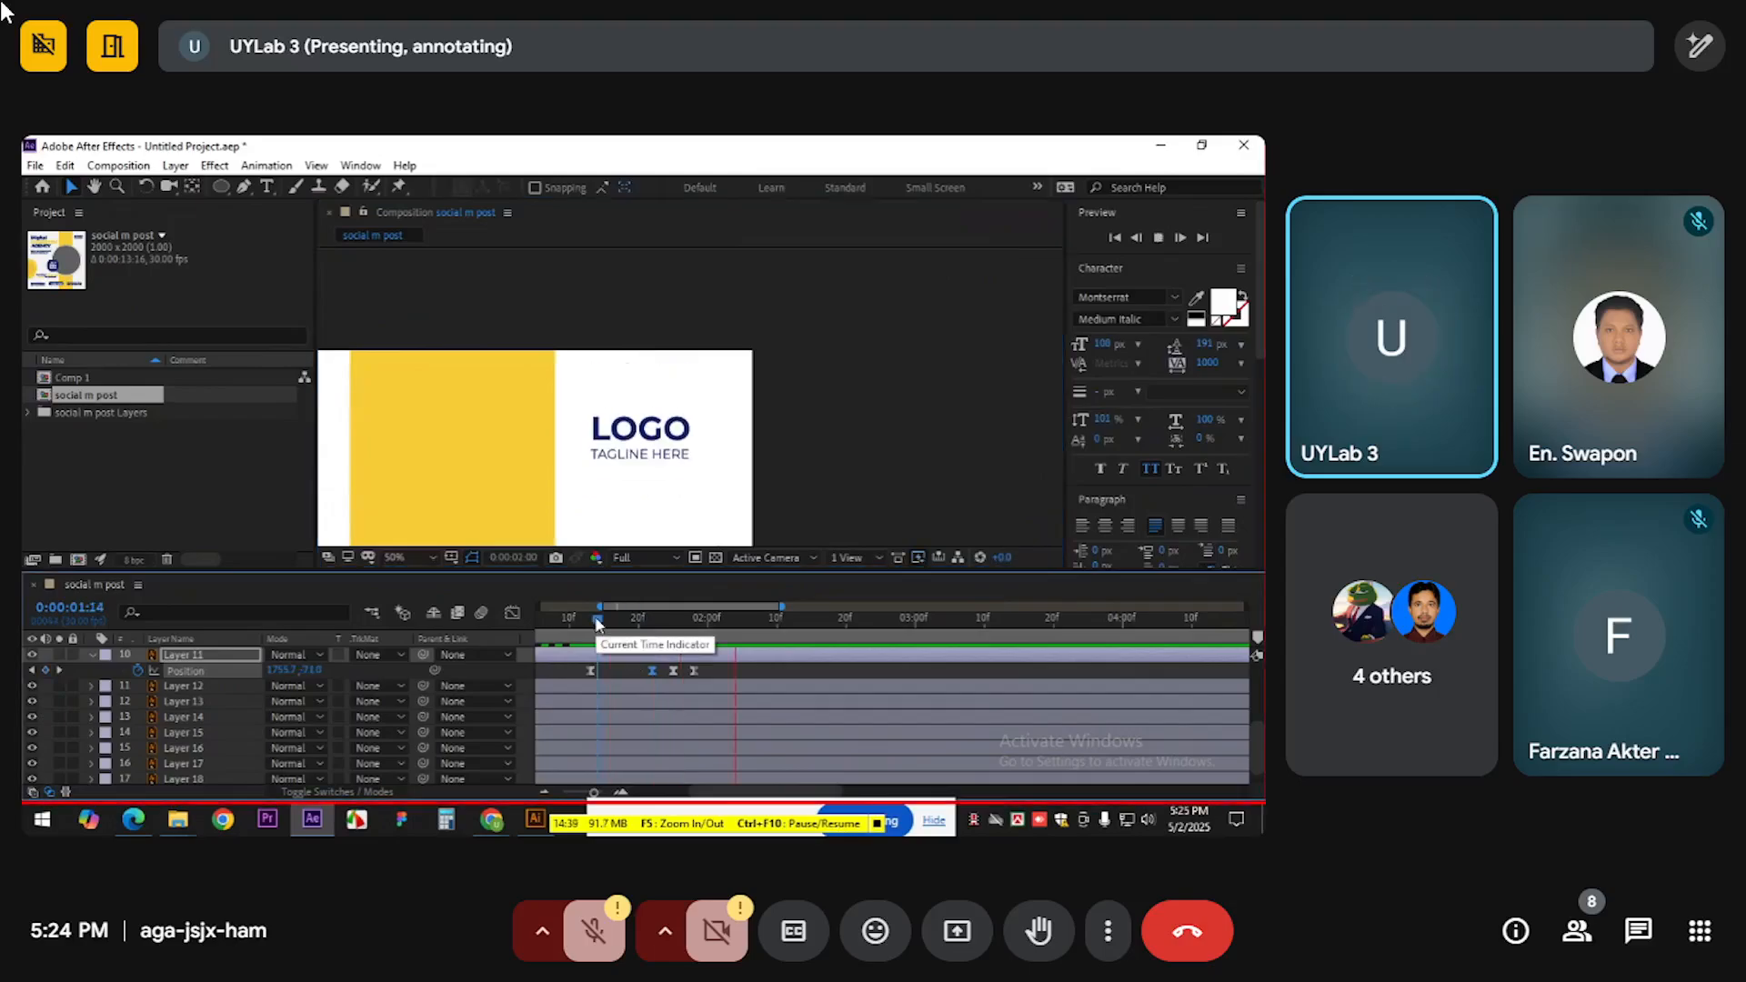
click(641, 624)
drag(641, 623, 673, 627)
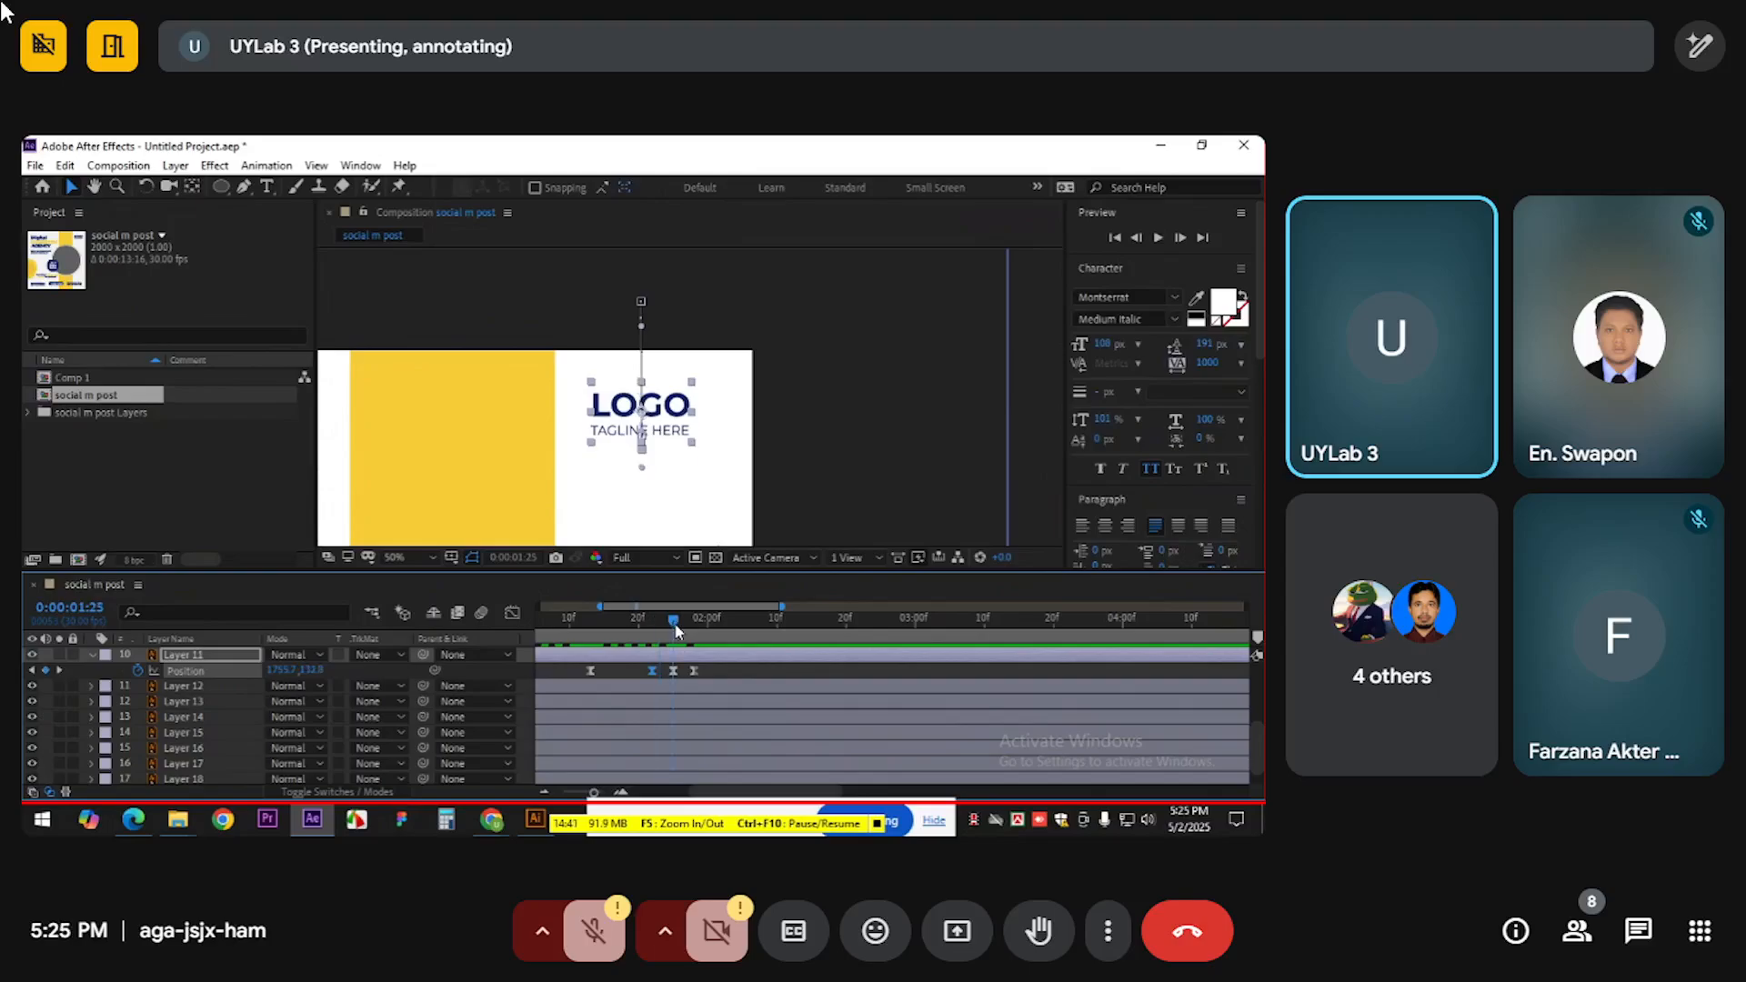
drag(674, 406, 674, 421)
click(618, 620)
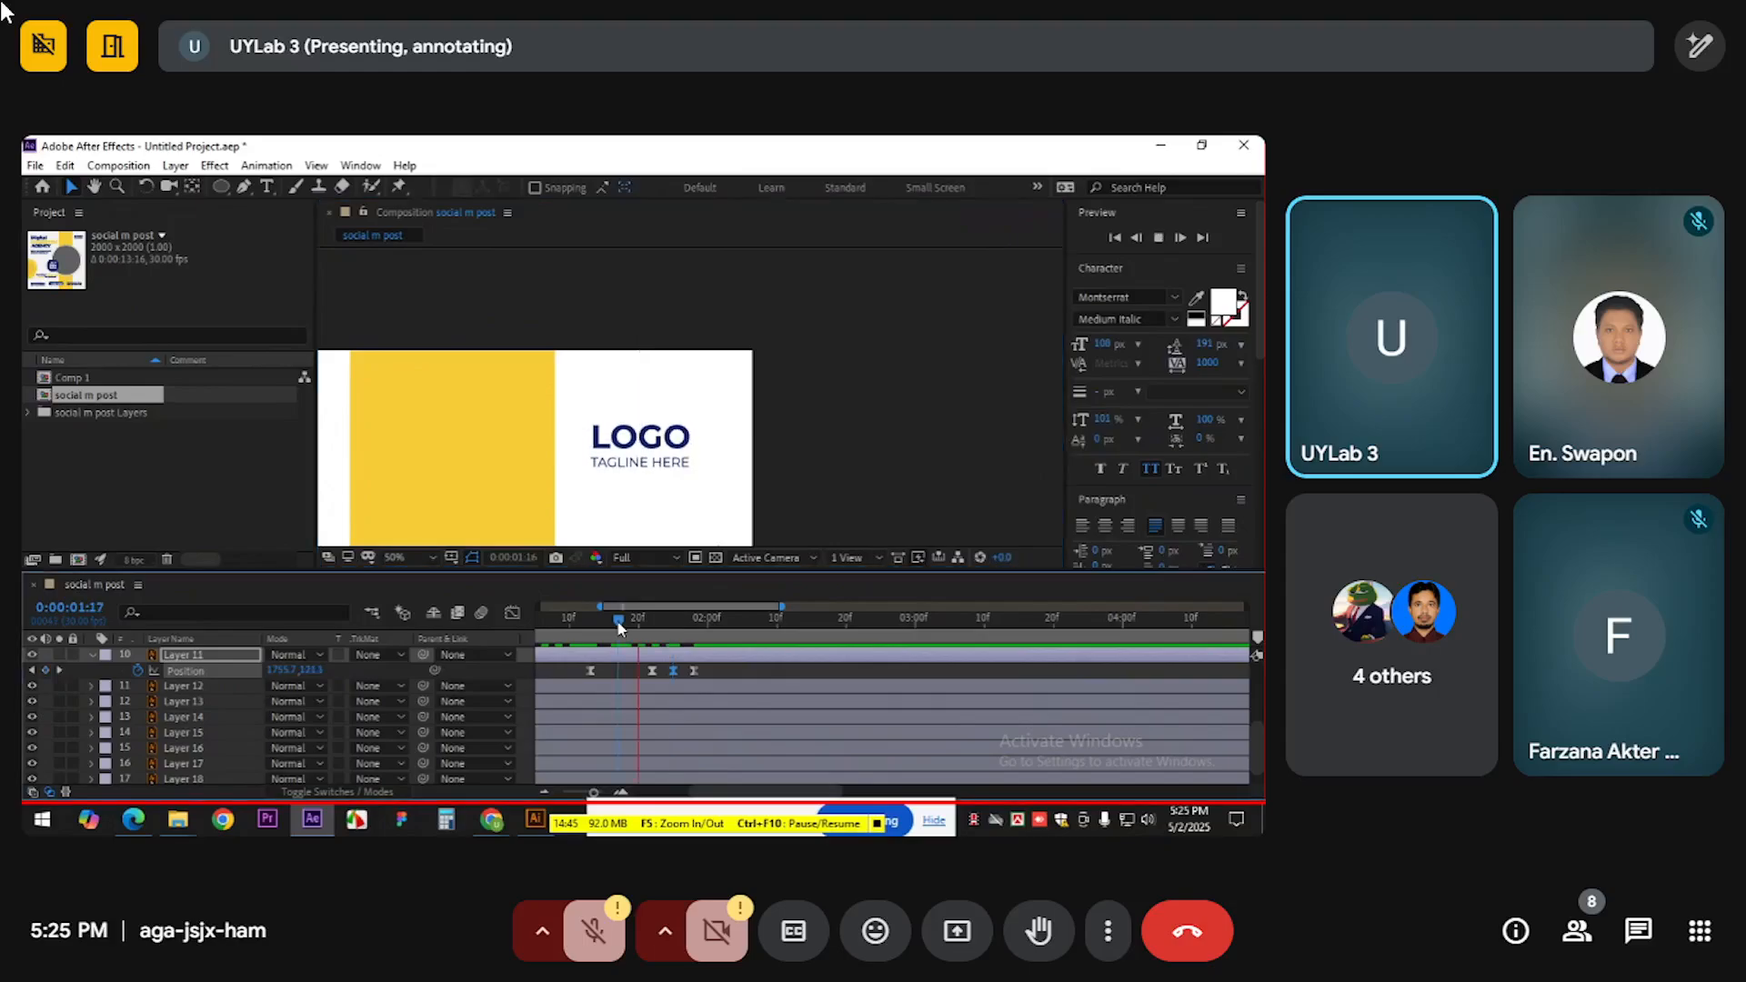
Preview the logo's bounce repeatedly from about 0:00:01:11, and check it within the full composition timeline
click(575, 624)
key(space)
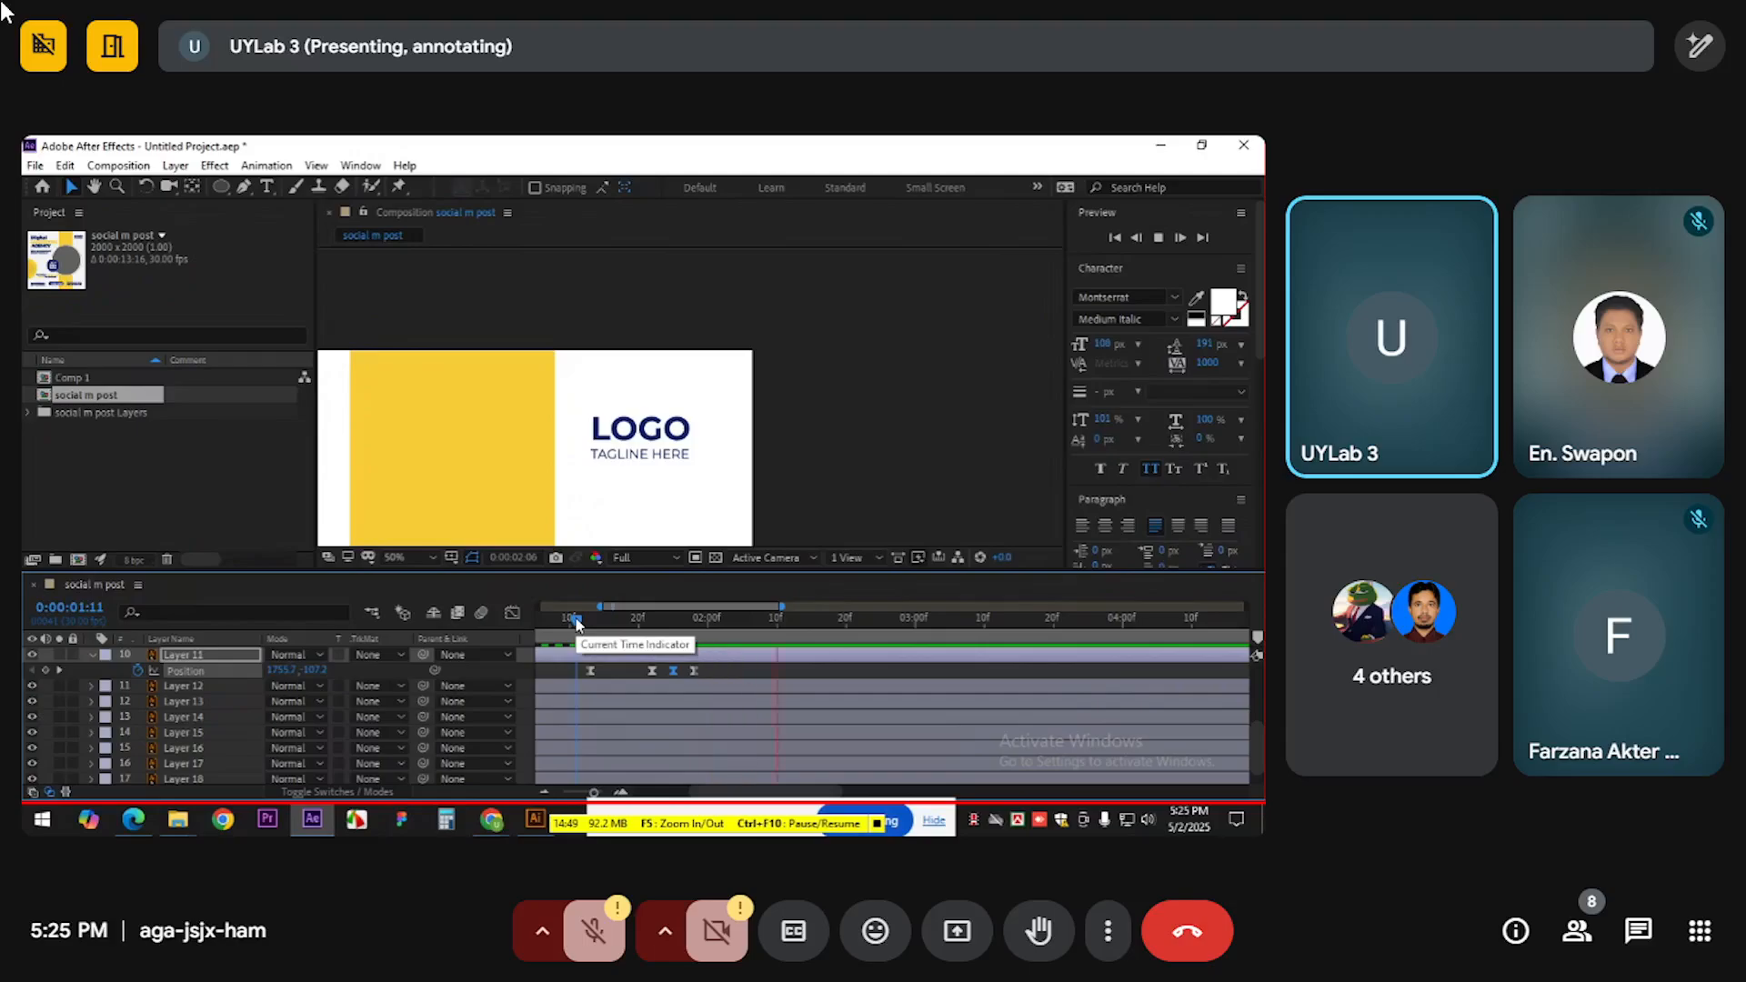
key(space)
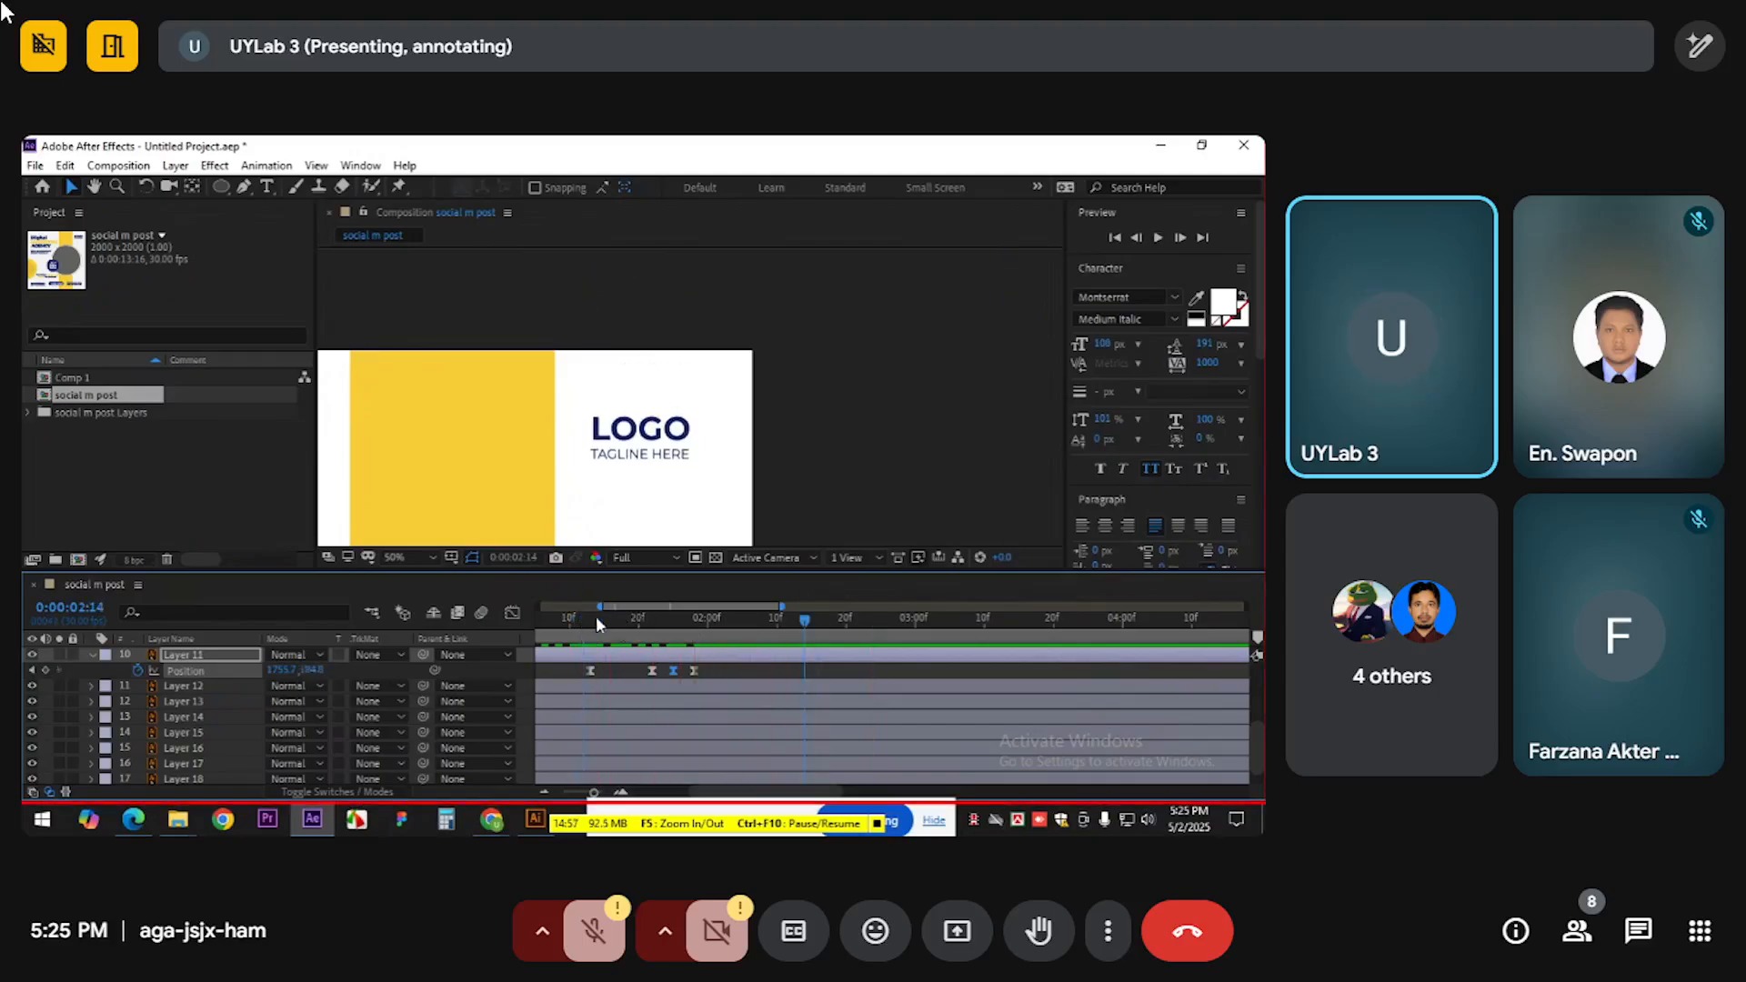
key(space)
key(space)
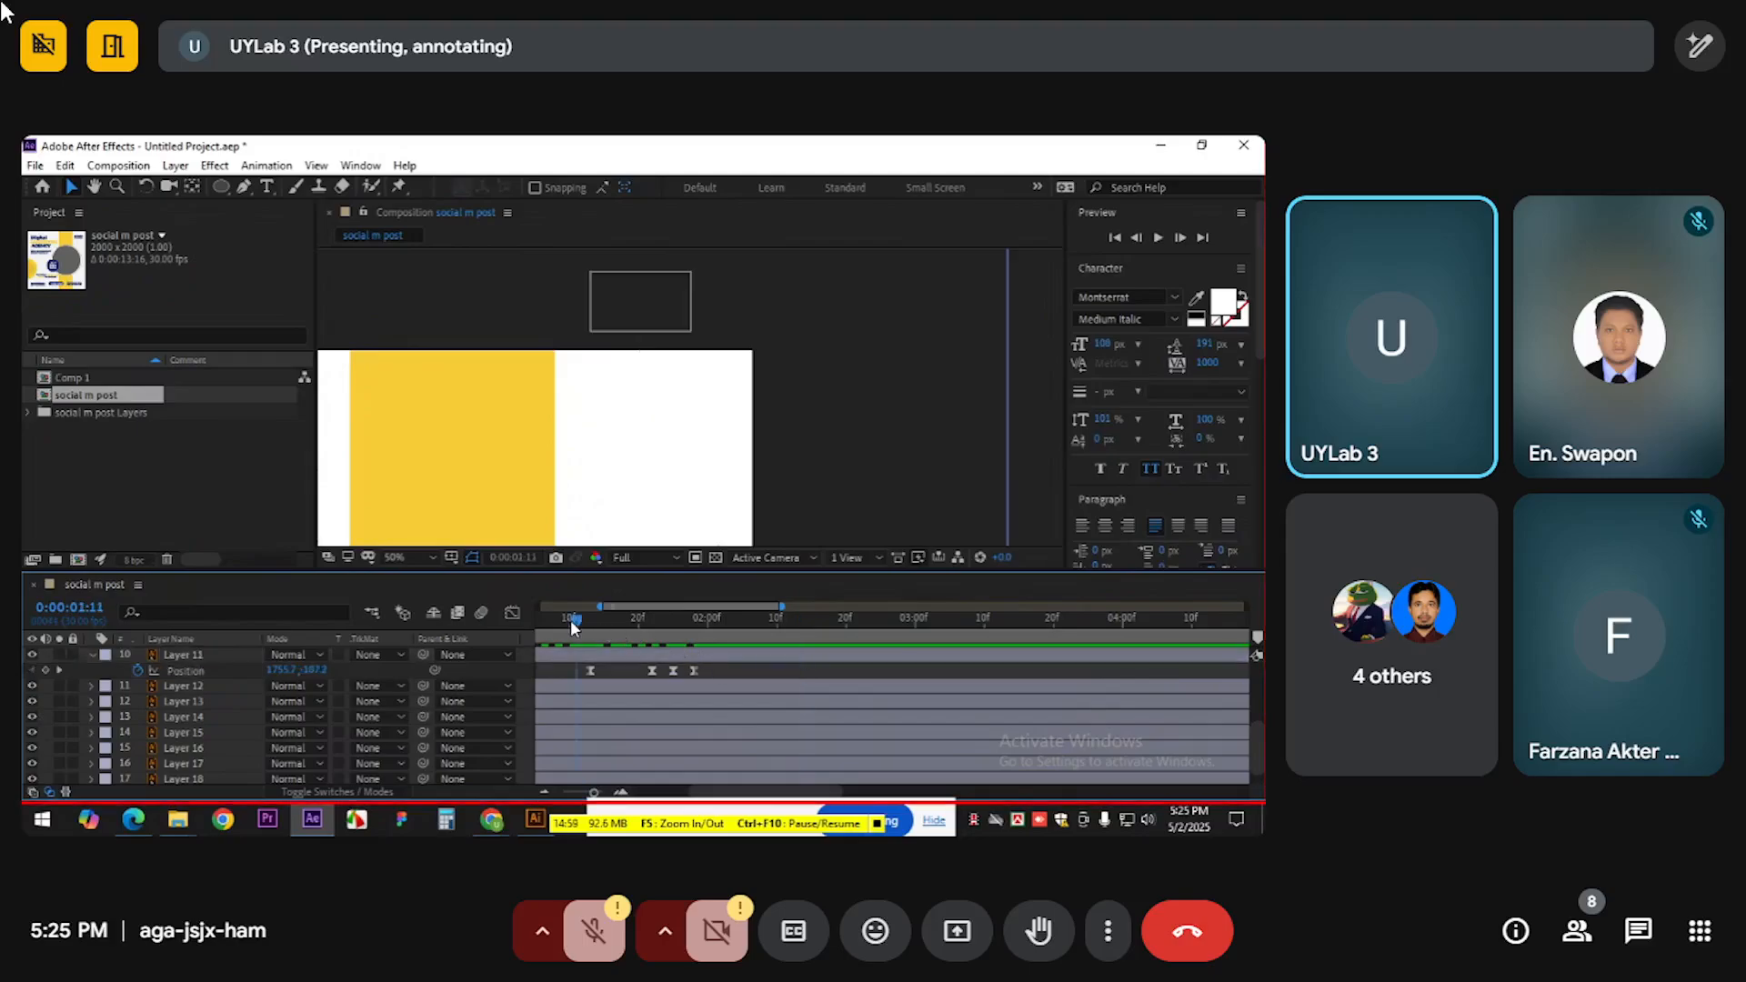
key(space)
scroll(711, 665, down, 3)
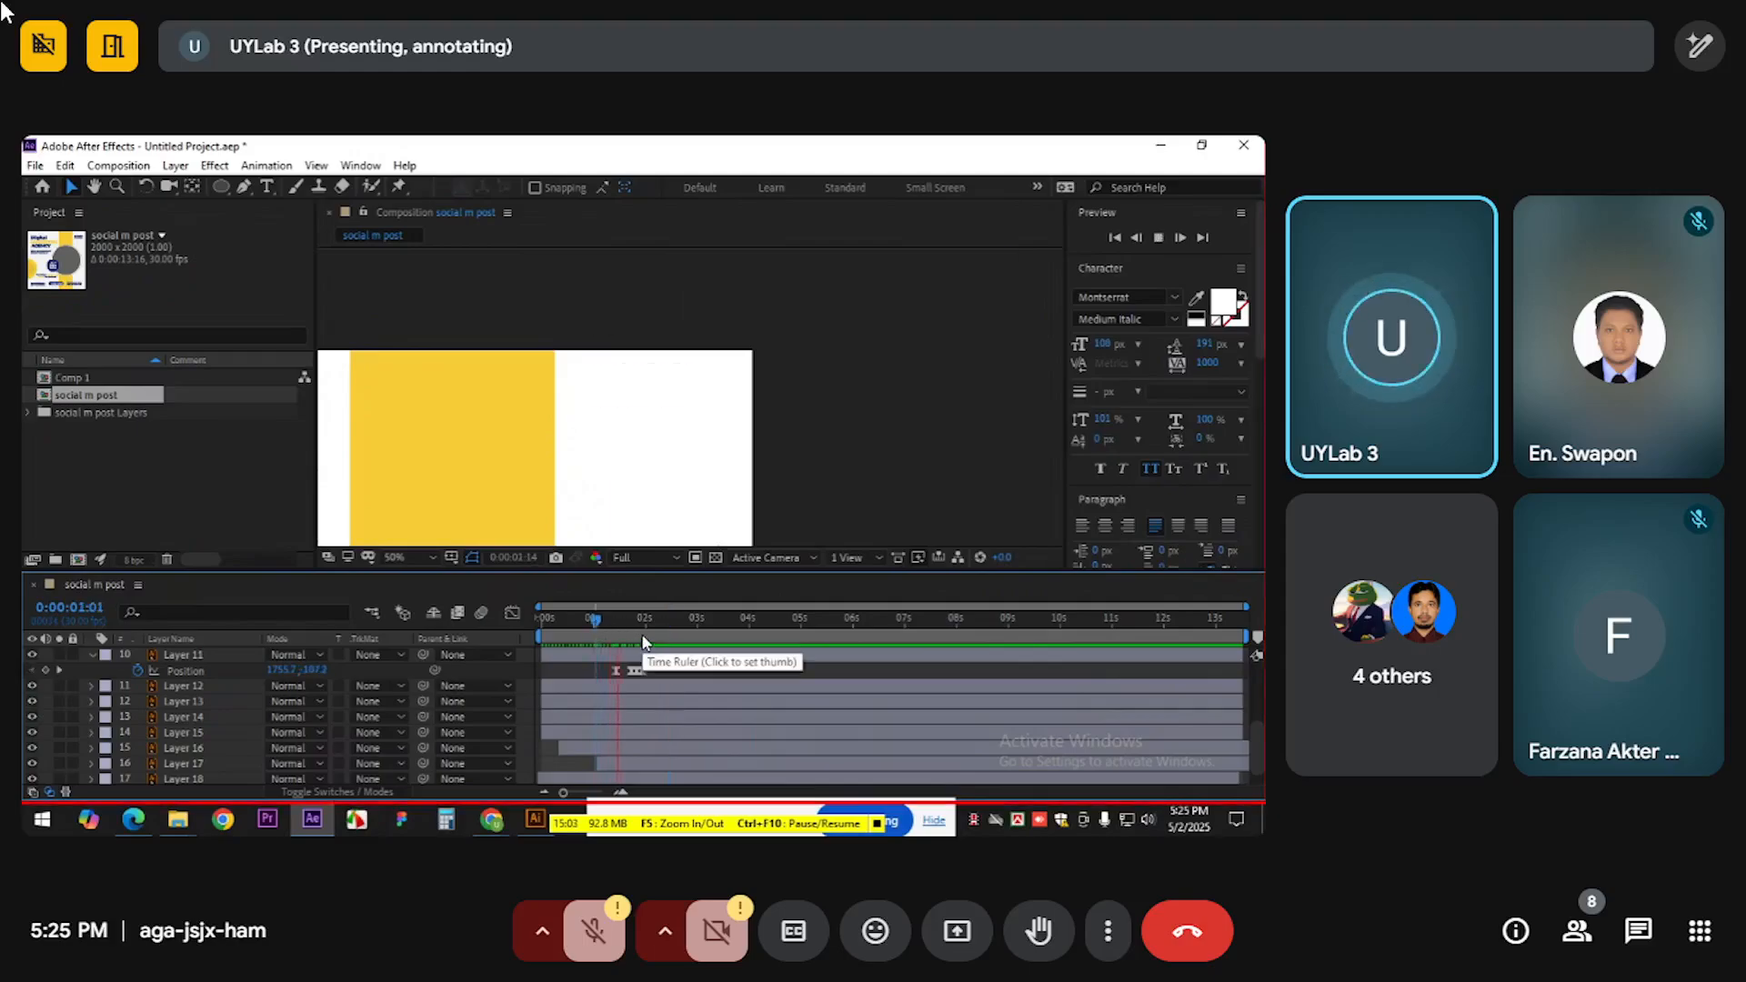
scroll(735, 457, down, 3)
Examine the headline in the composition and check that Digital, MARKETING and AGENCY are separate layers
drag(736, 457, 690, 348)
scroll(687, 393, up, 1)
drag(622, 399, 638, 406)
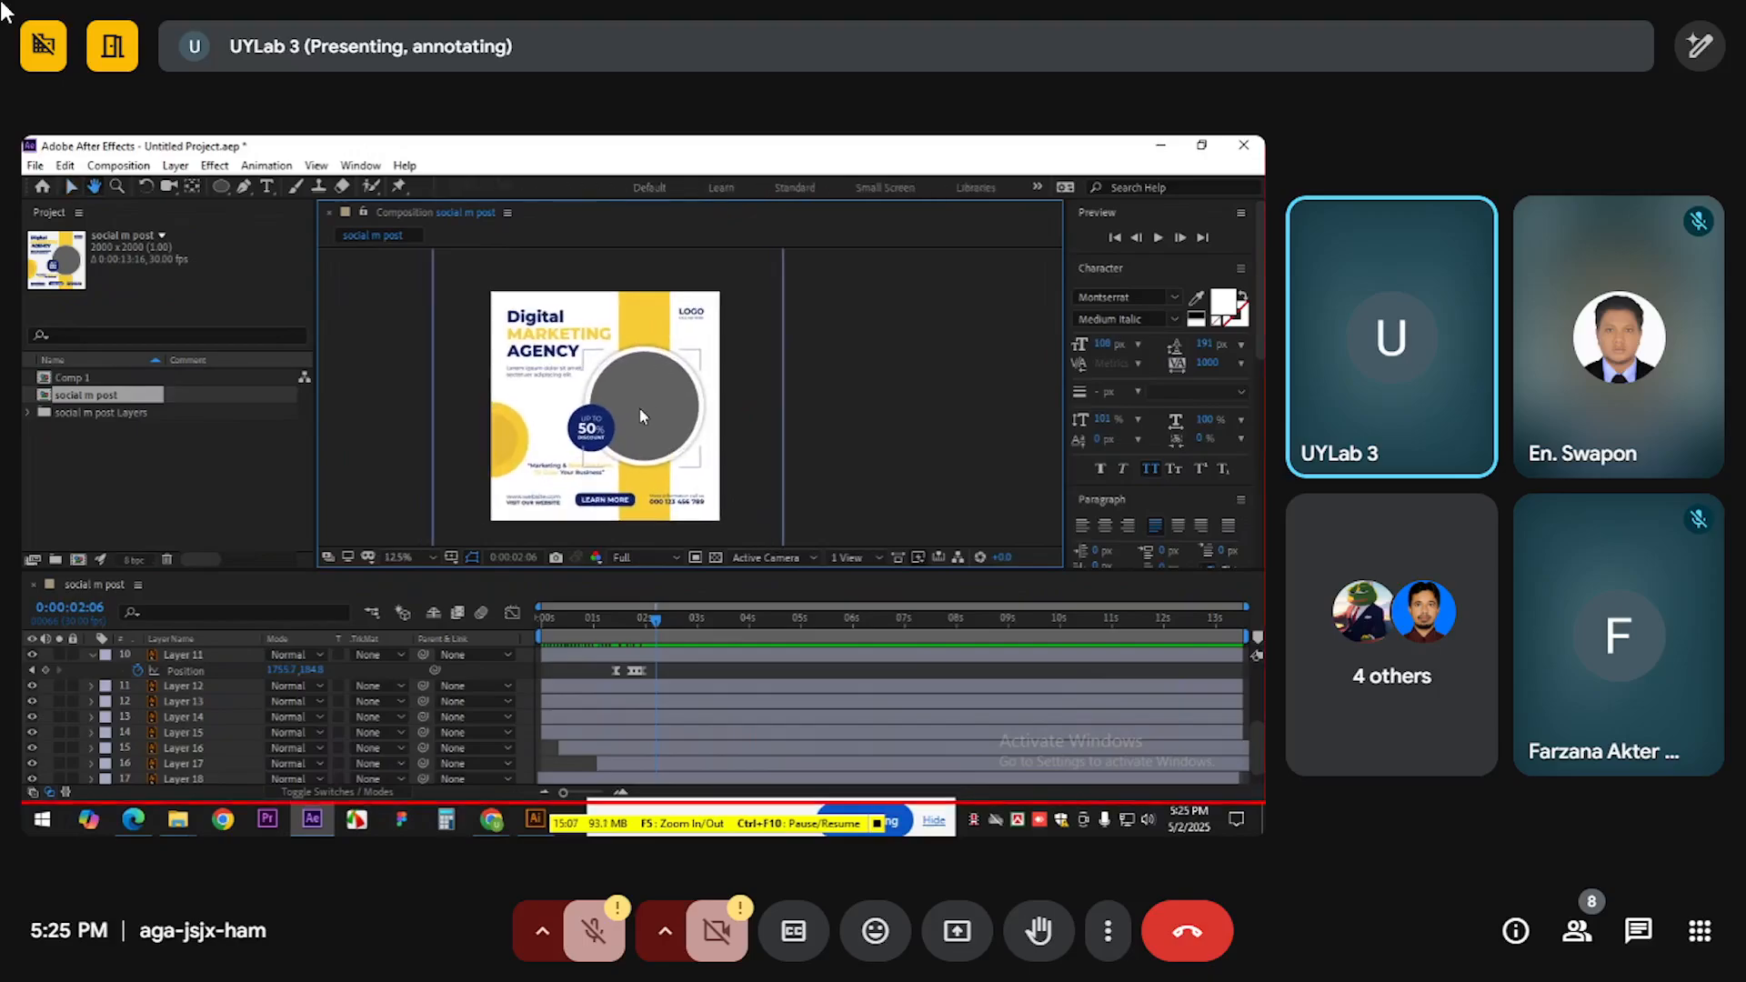
scroll(631, 340, up, 1)
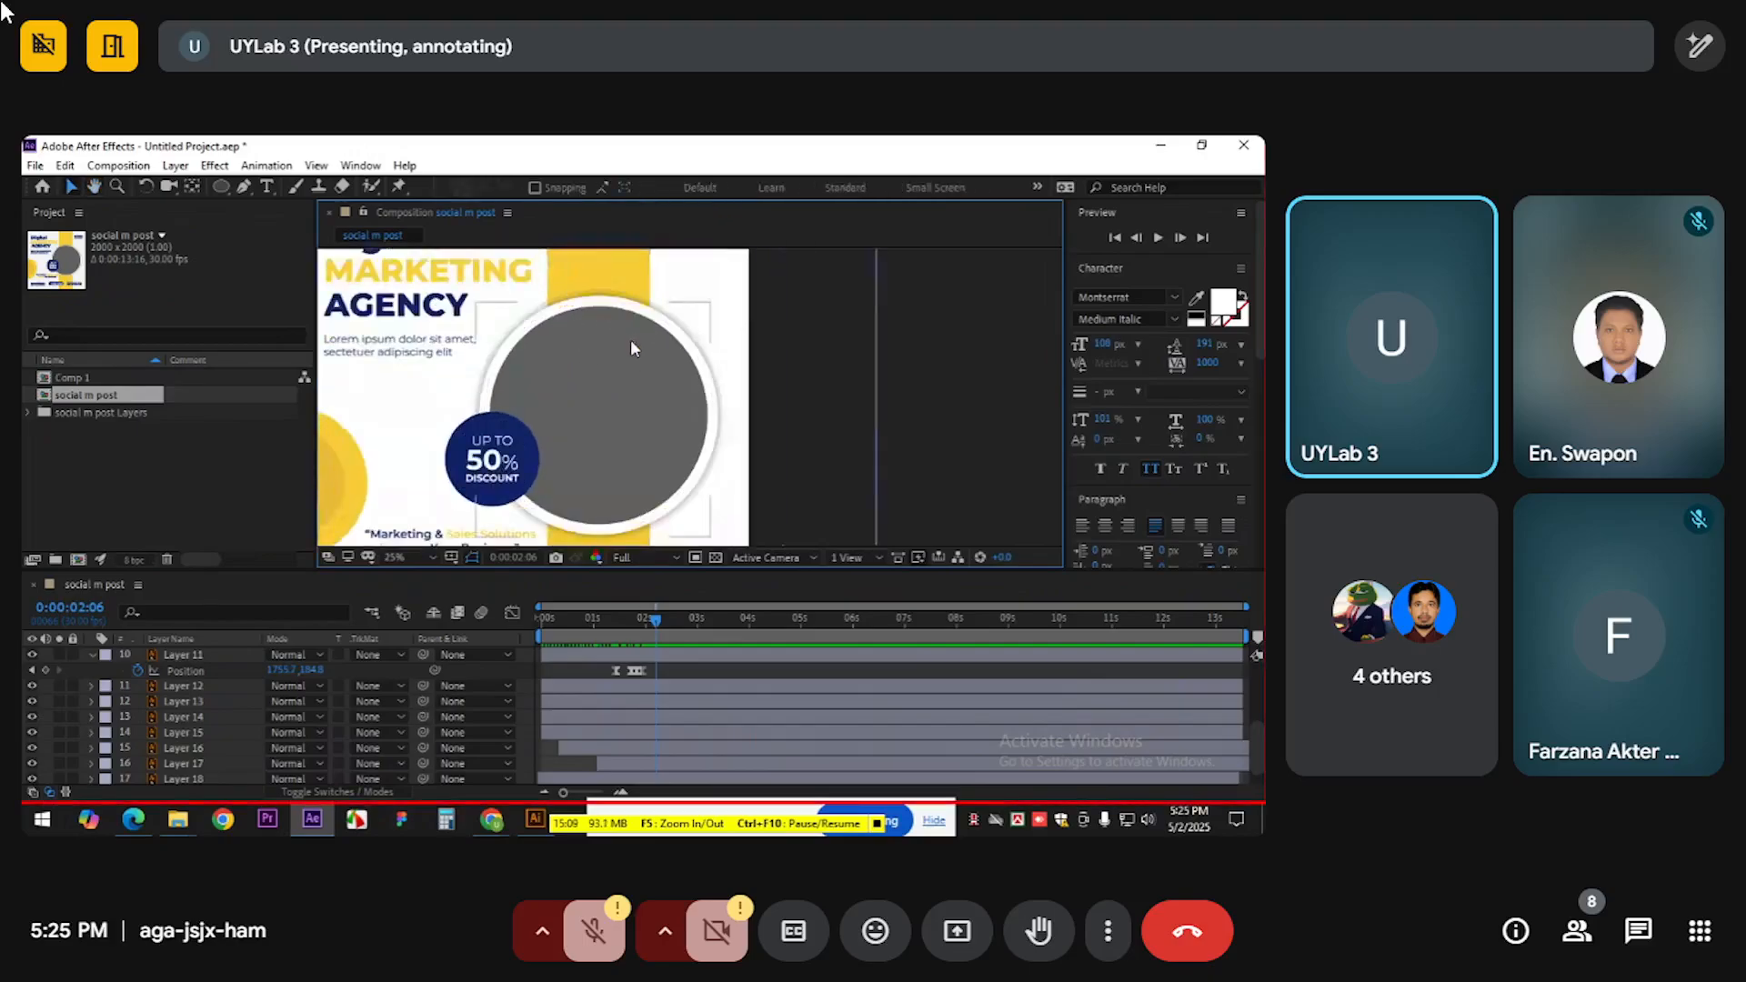
drag(634, 346, 760, 395)
click(569, 329)
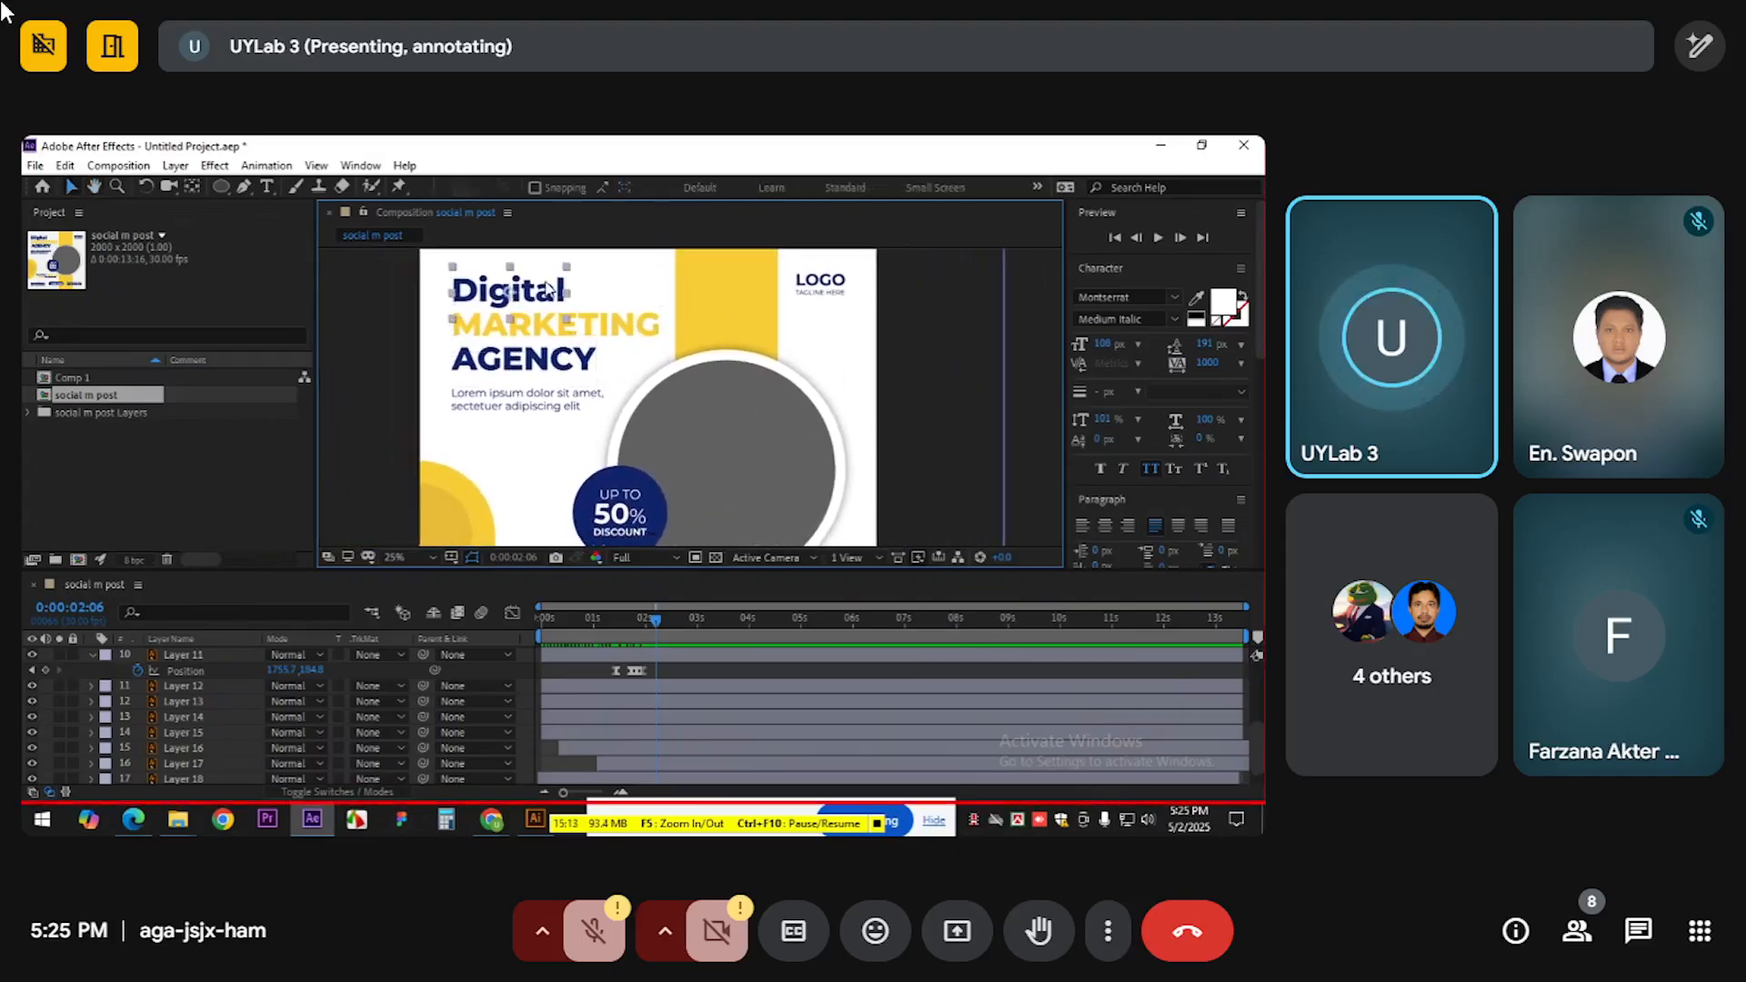
click(598, 327)
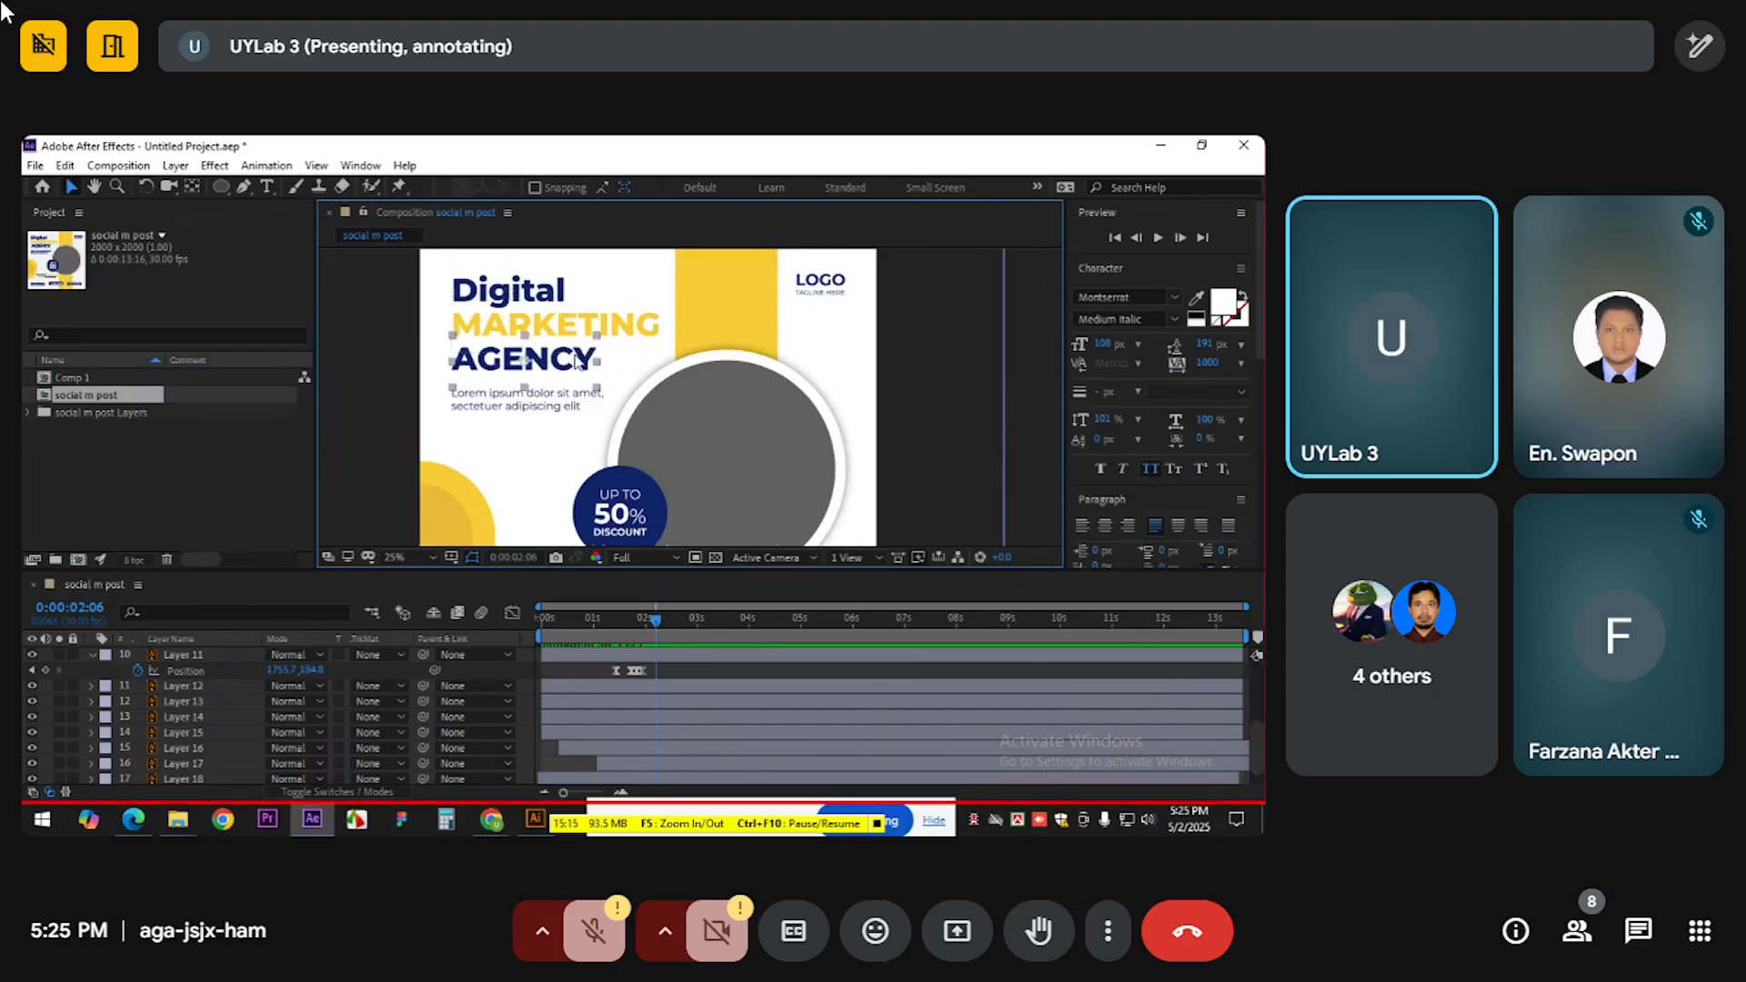
scroll(525, 359, up, 2)
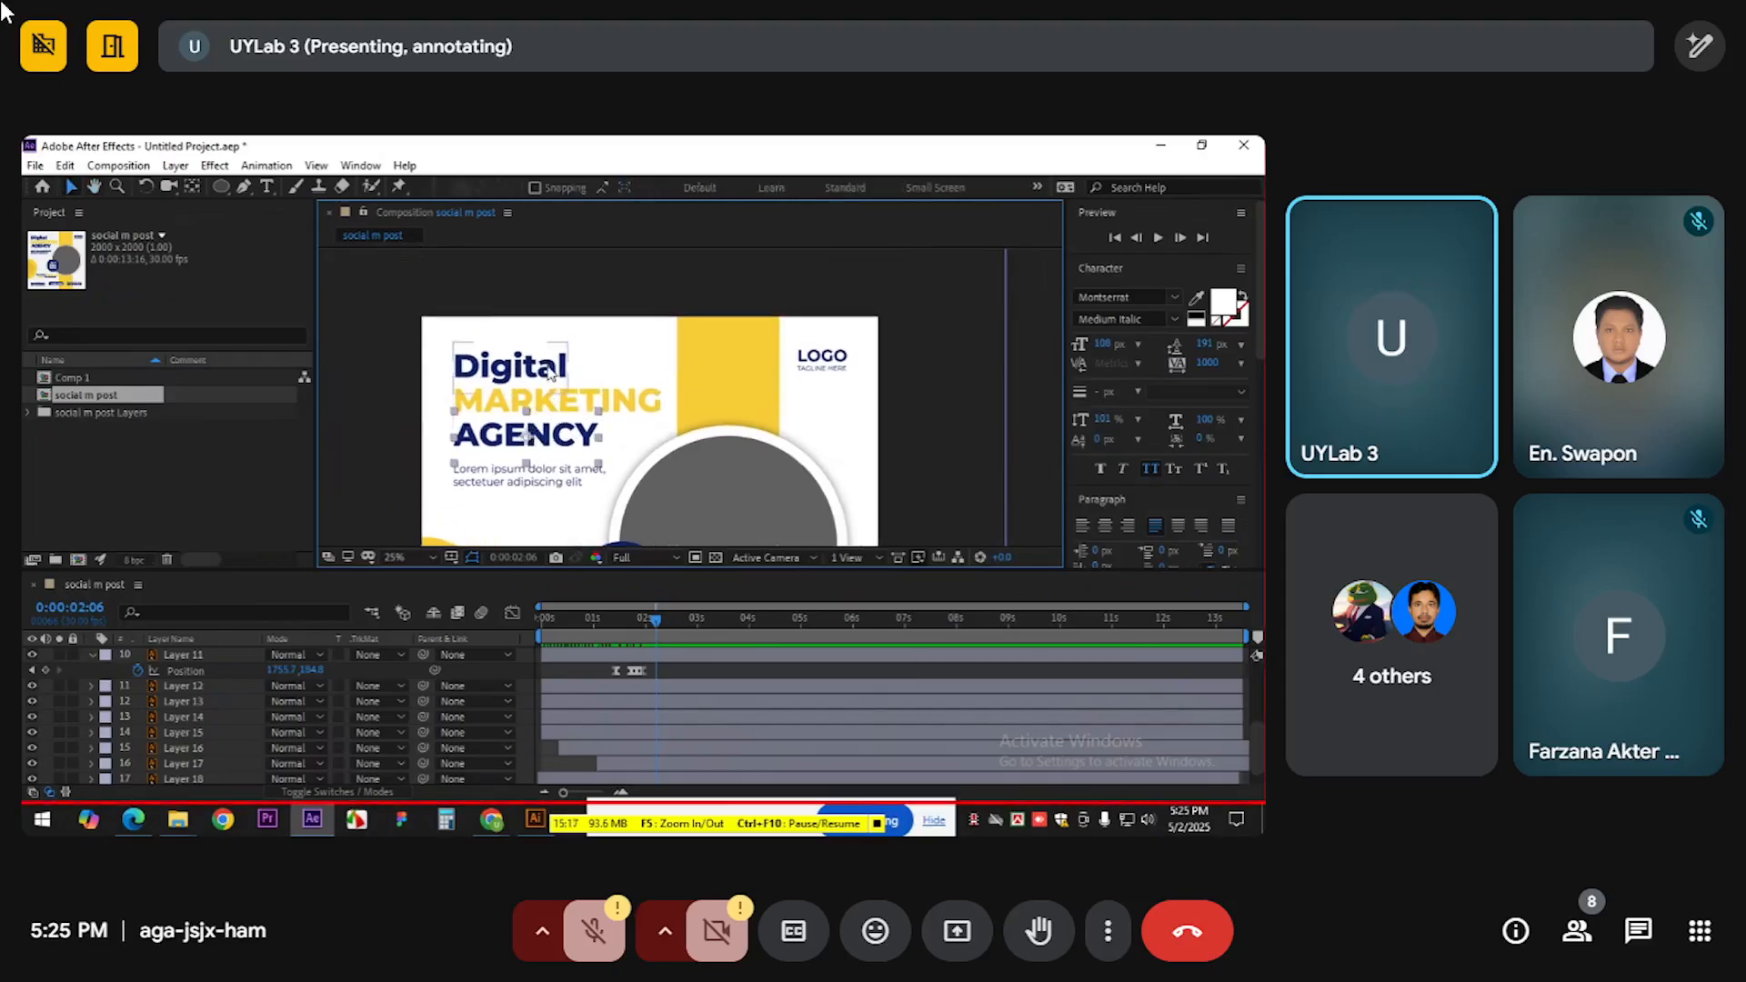
scroll(550, 365, up, 1)
scroll(550, 366, down, 1)
drag(550, 365, 559, 367)
click(557, 367)
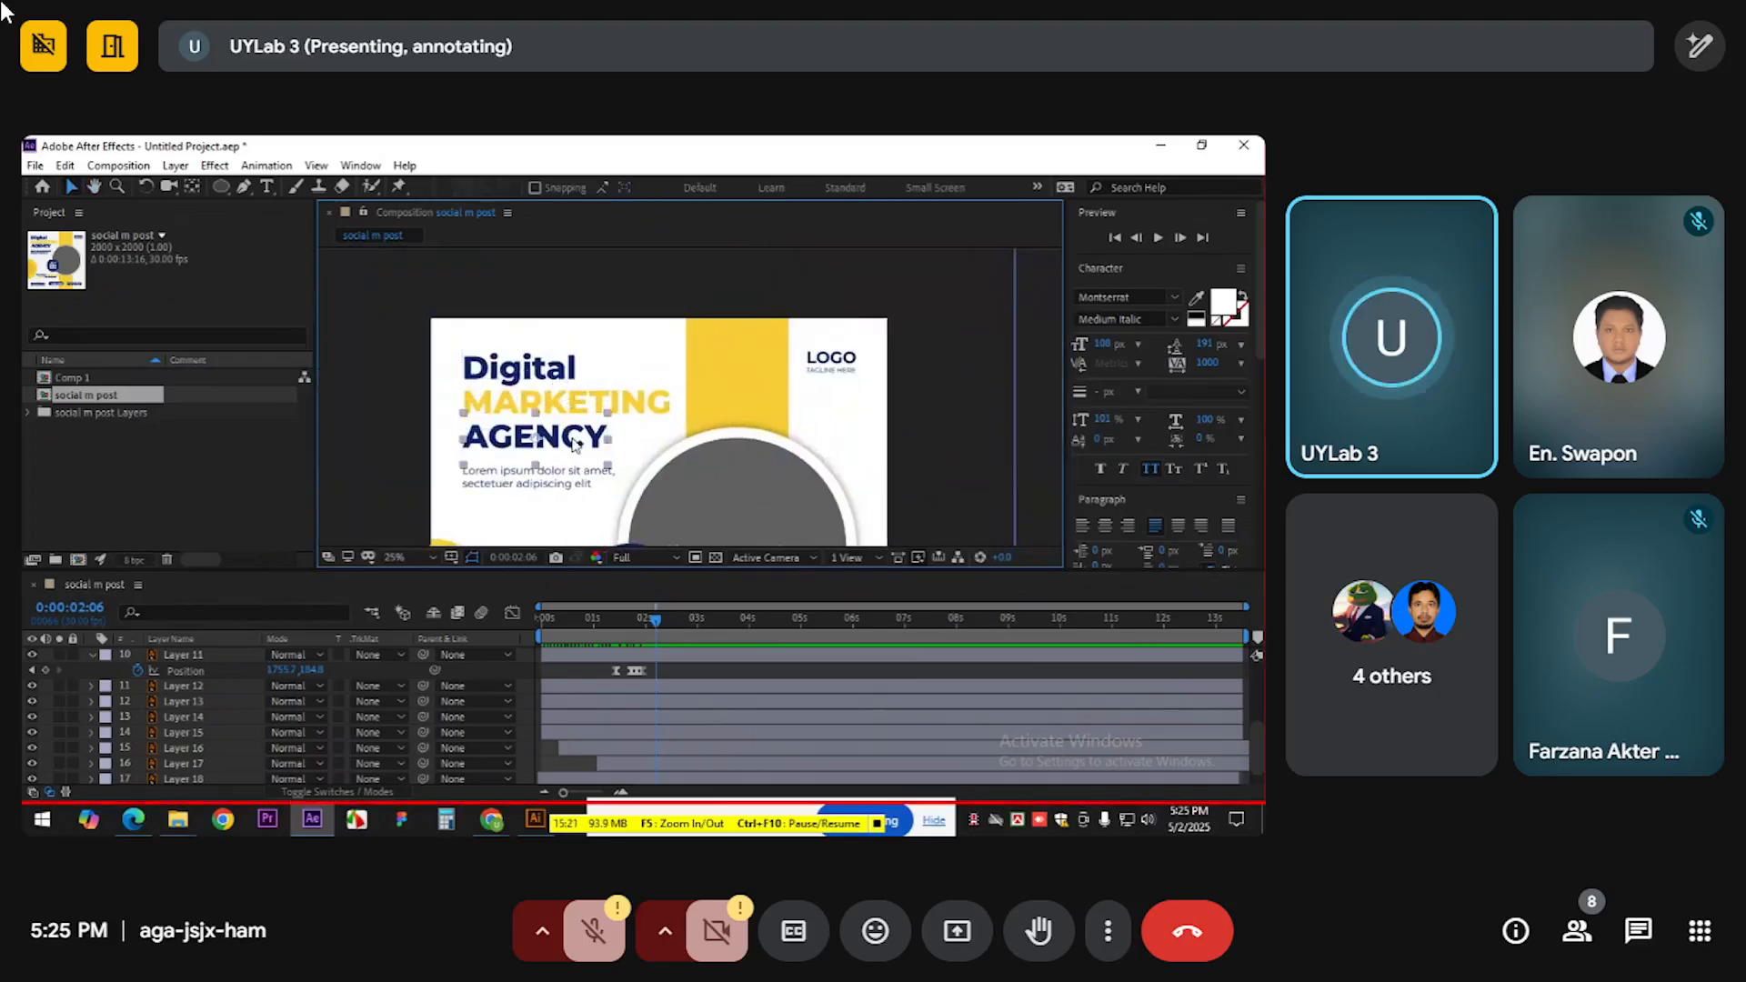
click(627, 410)
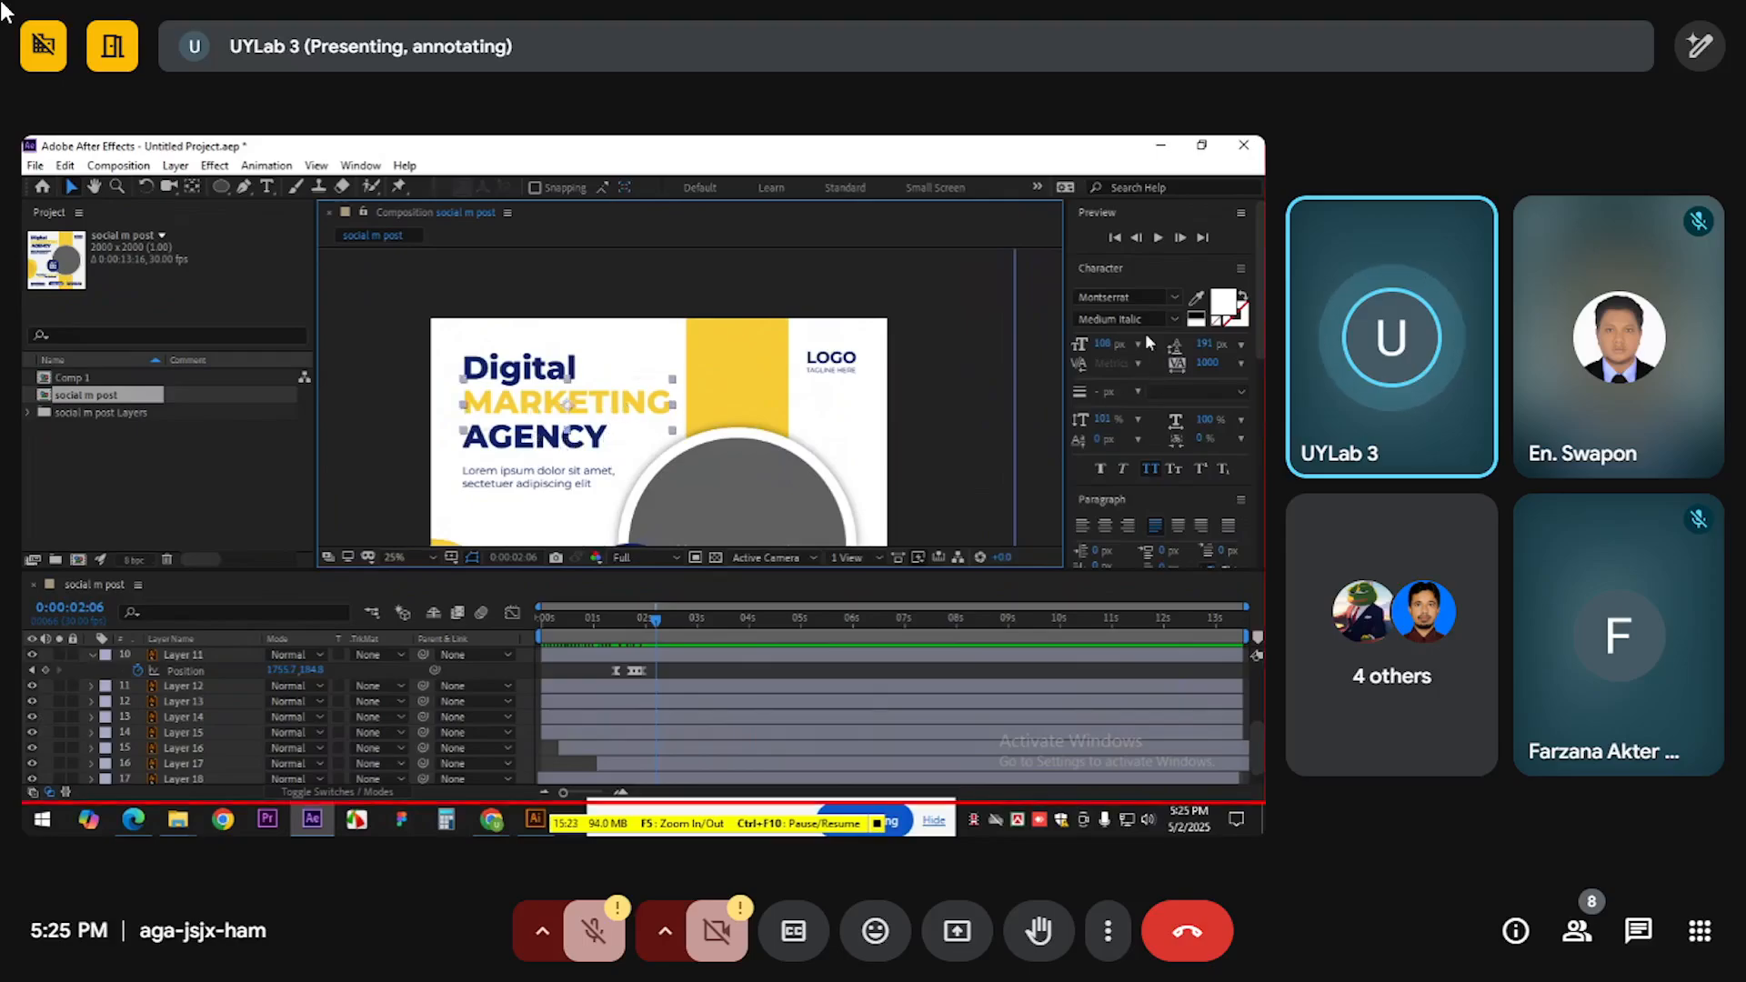
Browse the animation presets for Text and look through their Blurs category
scroll(1127, 364, down, 2)
scroll(1129, 416, down, 3)
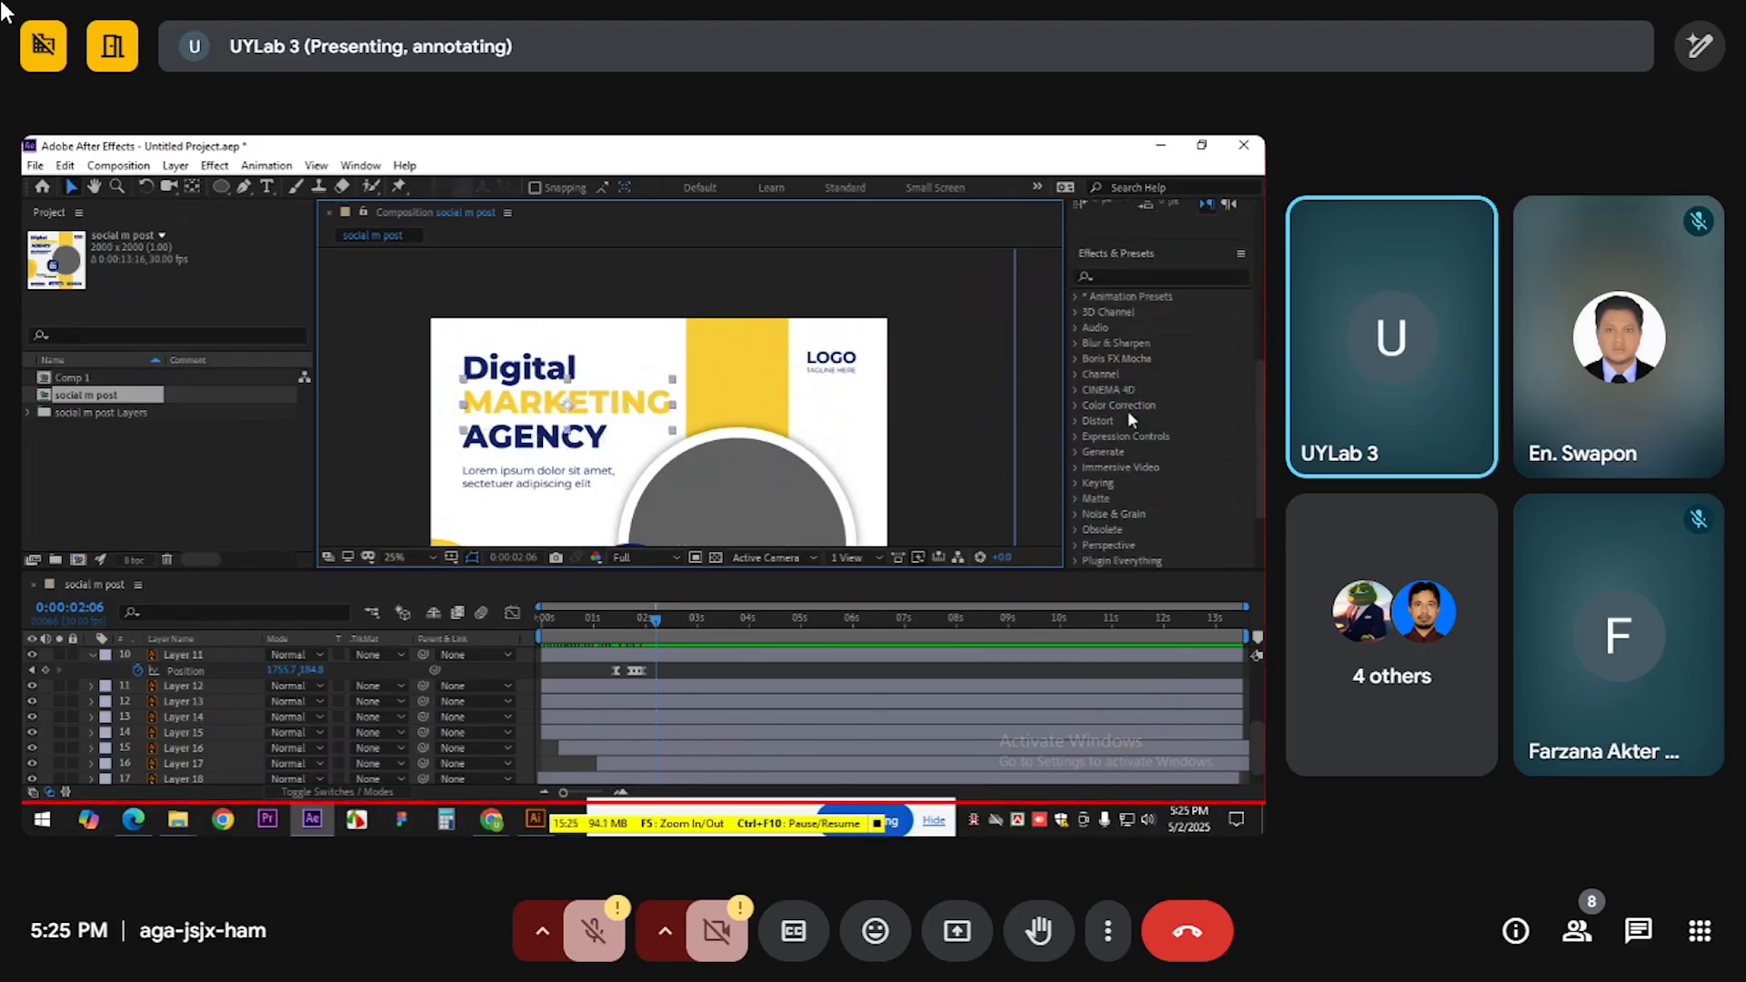
click(1129, 350)
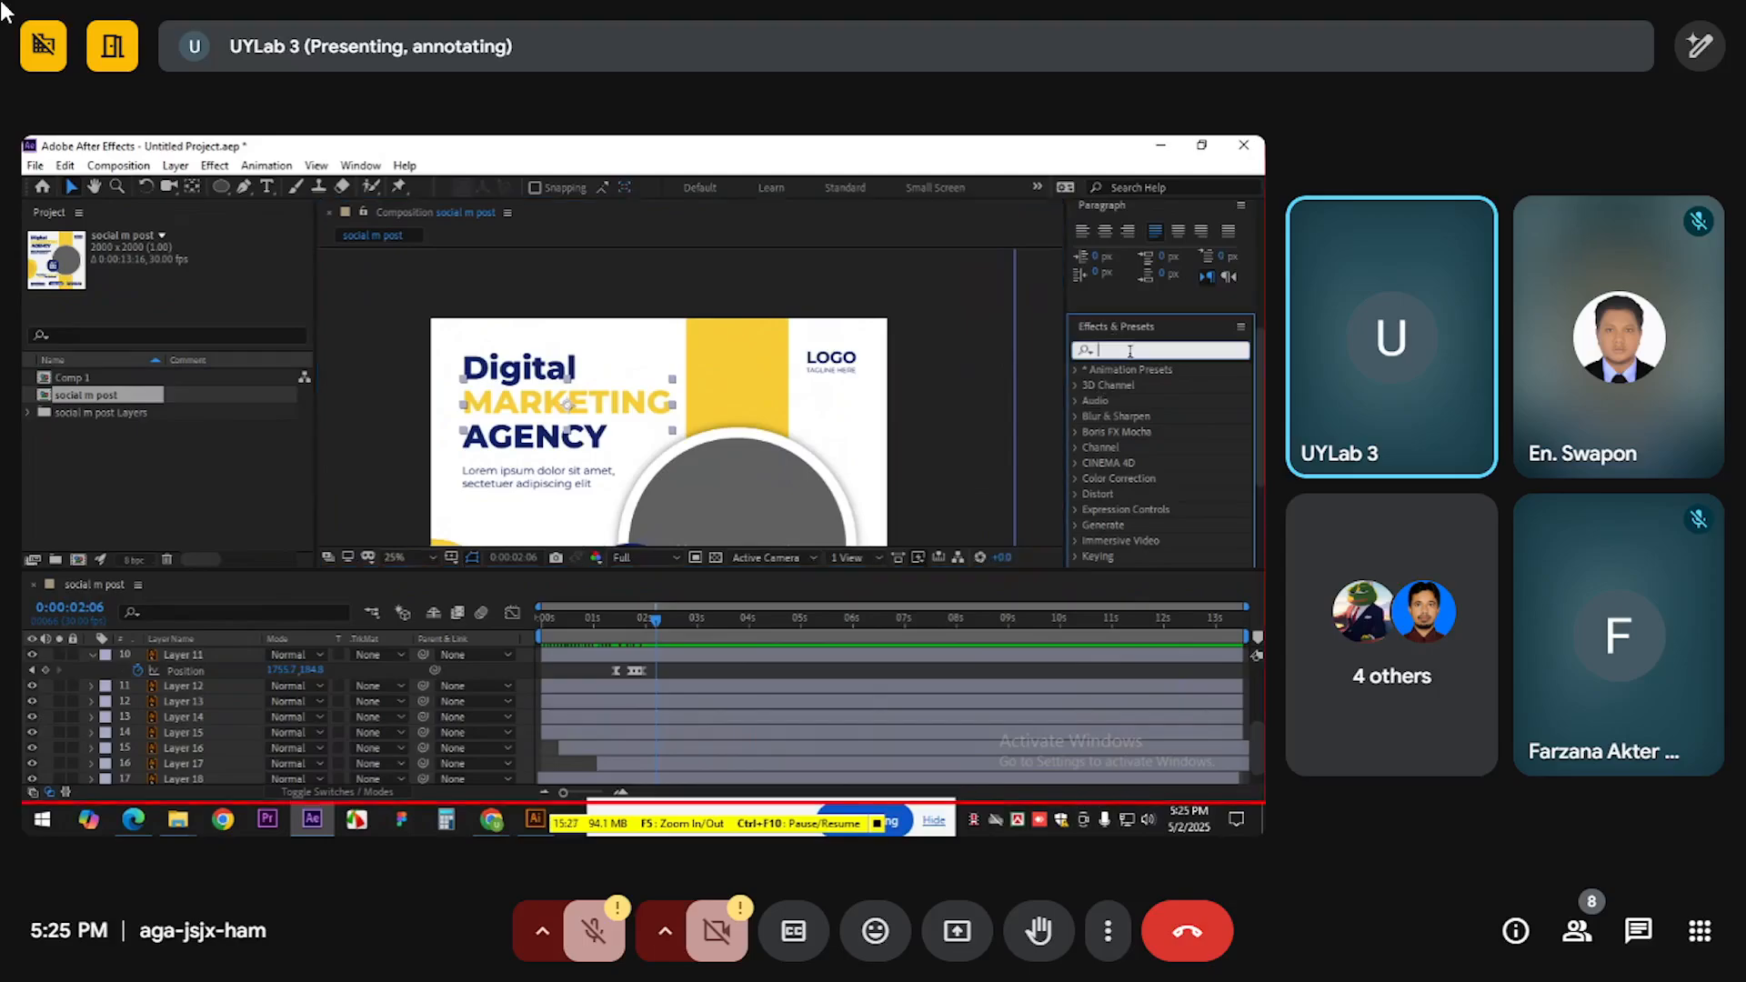
scroll(1157, 476, down, 2)
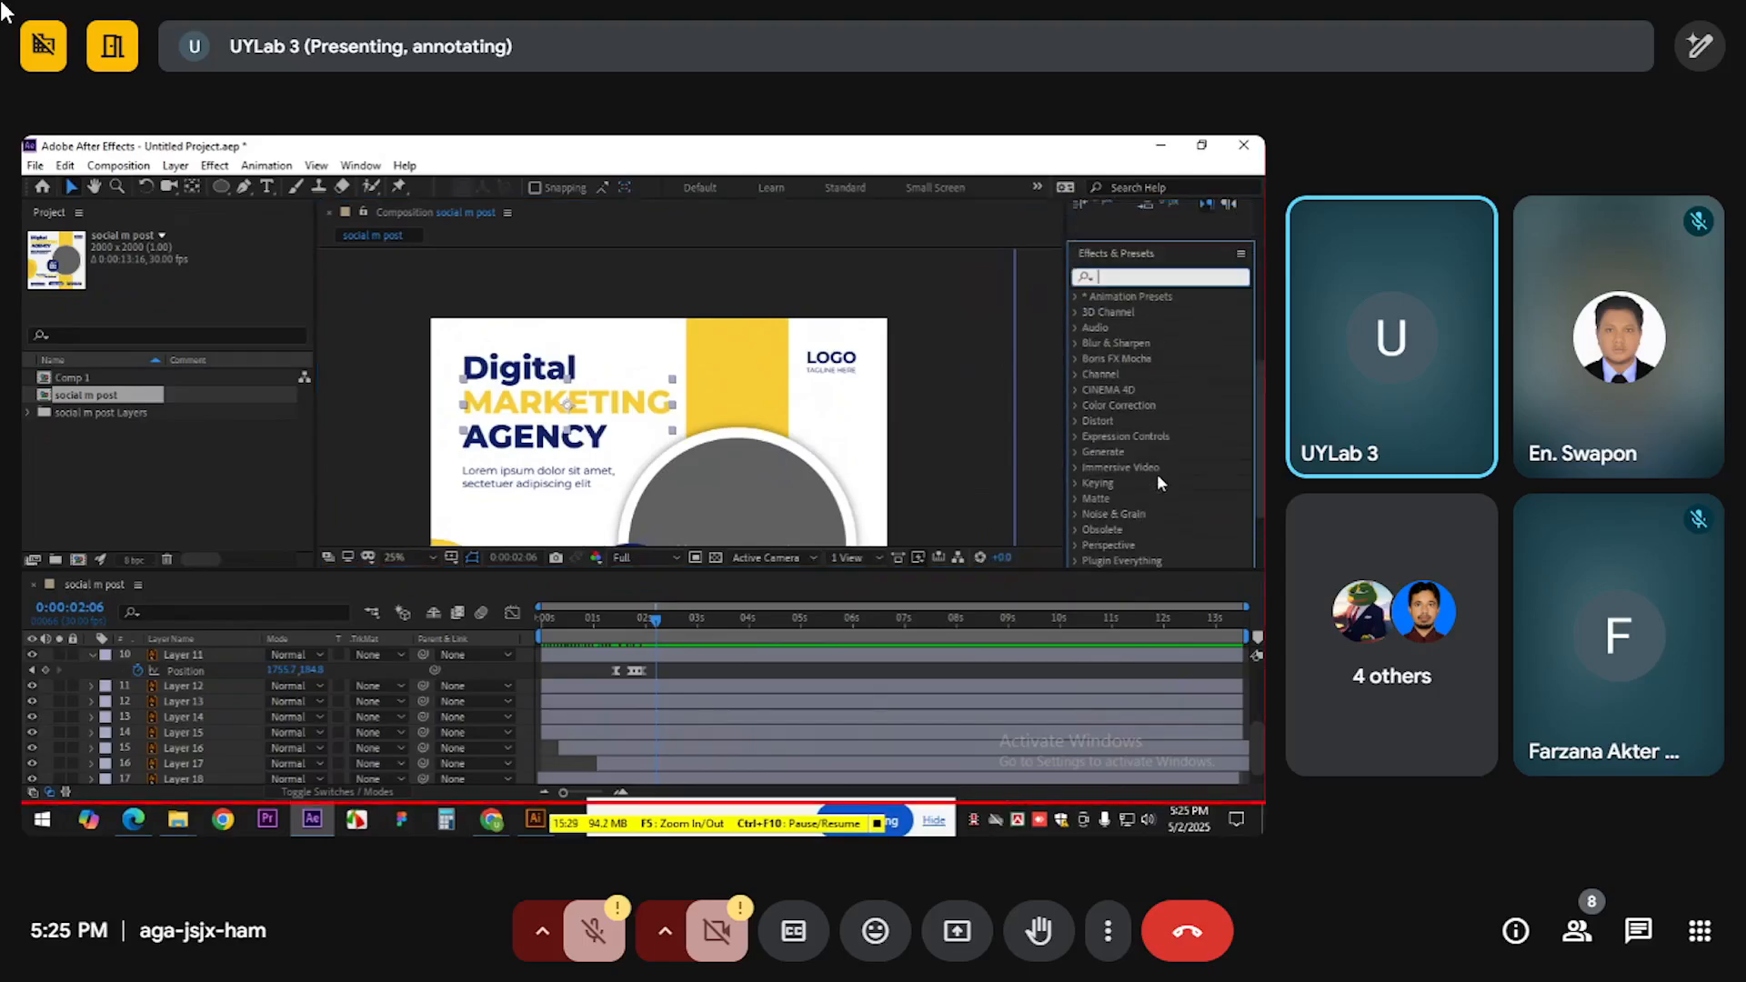
click(1075, 295)
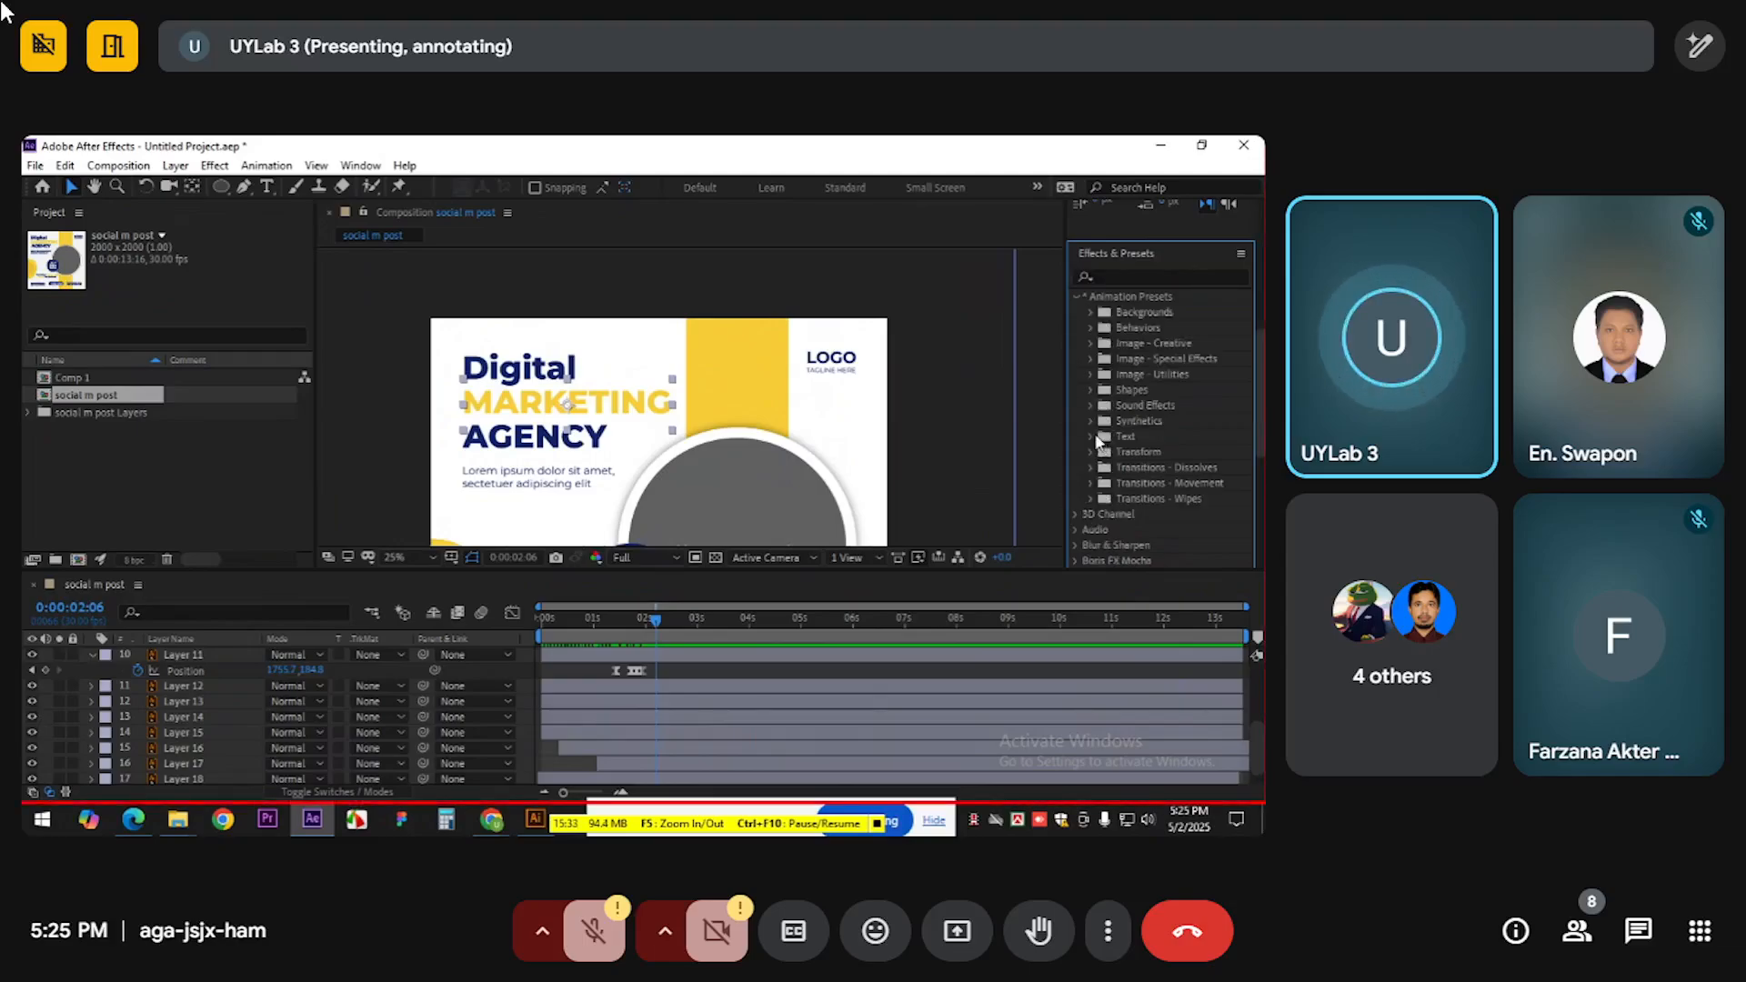
click(1093, 436)
scroll(1127, 454, down, 2)
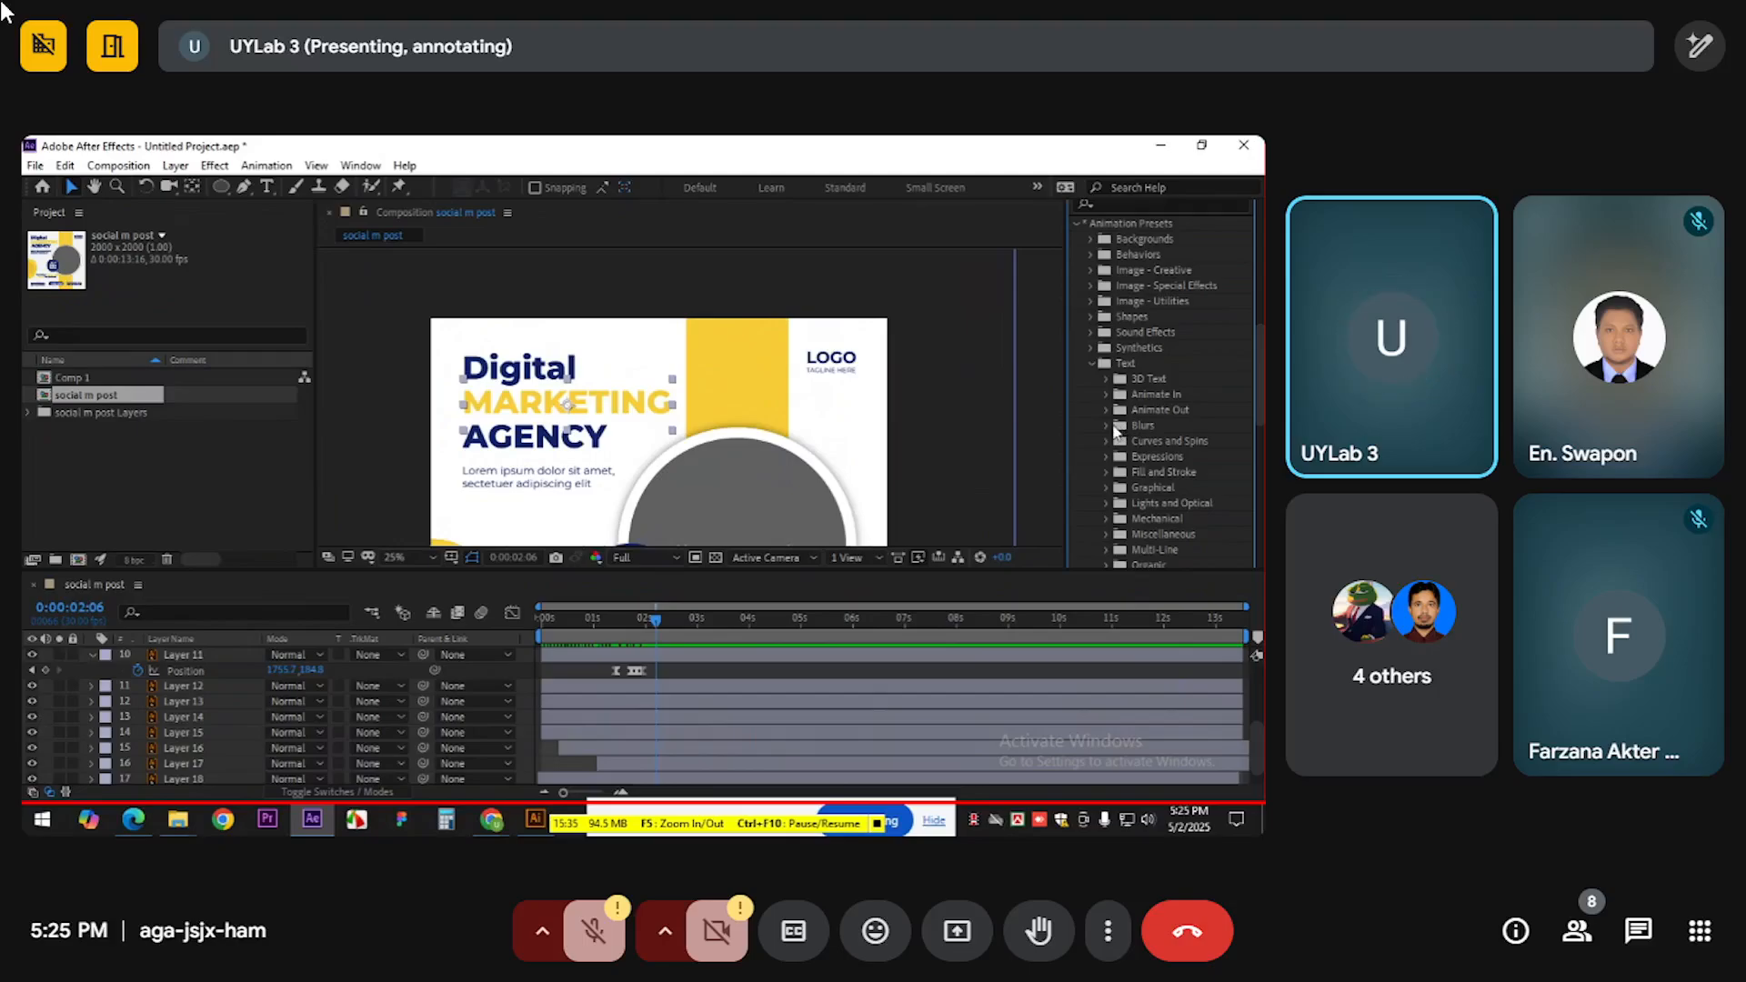
Locate the Digital headline layer in the timeline, inspect its content, and open the Create options for that layer
click(485, 336)
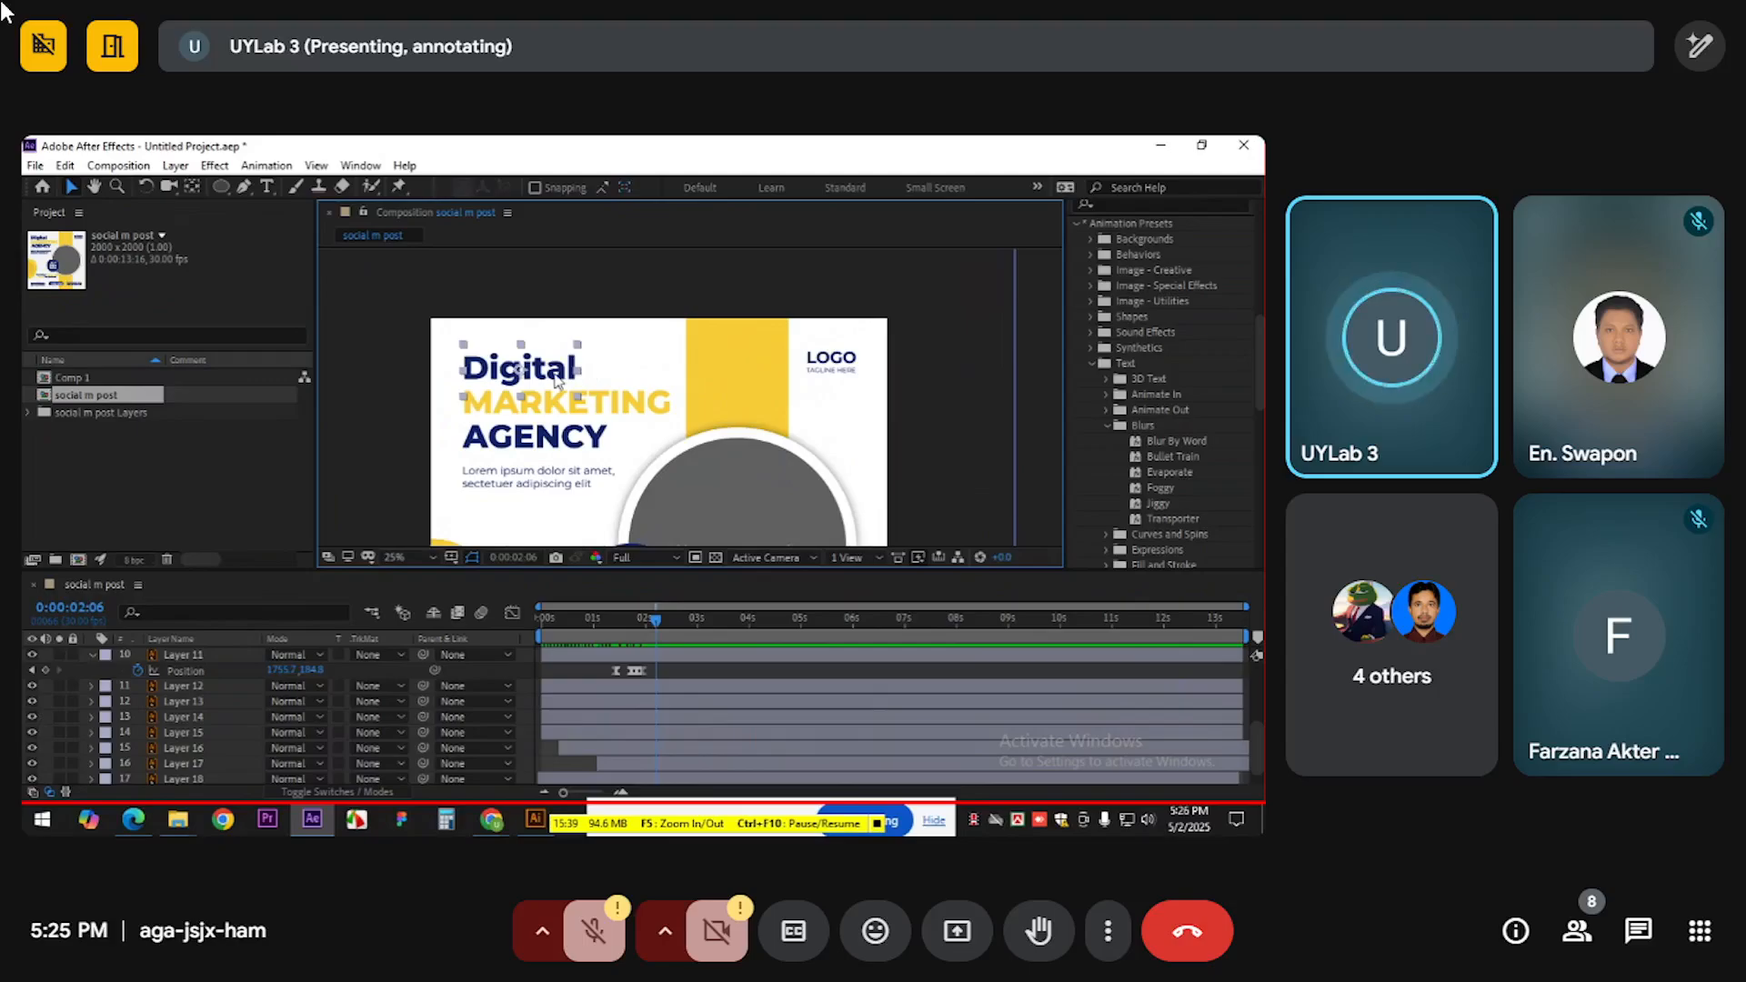
scroll(211, 704, up, 3)
click(223, 713)
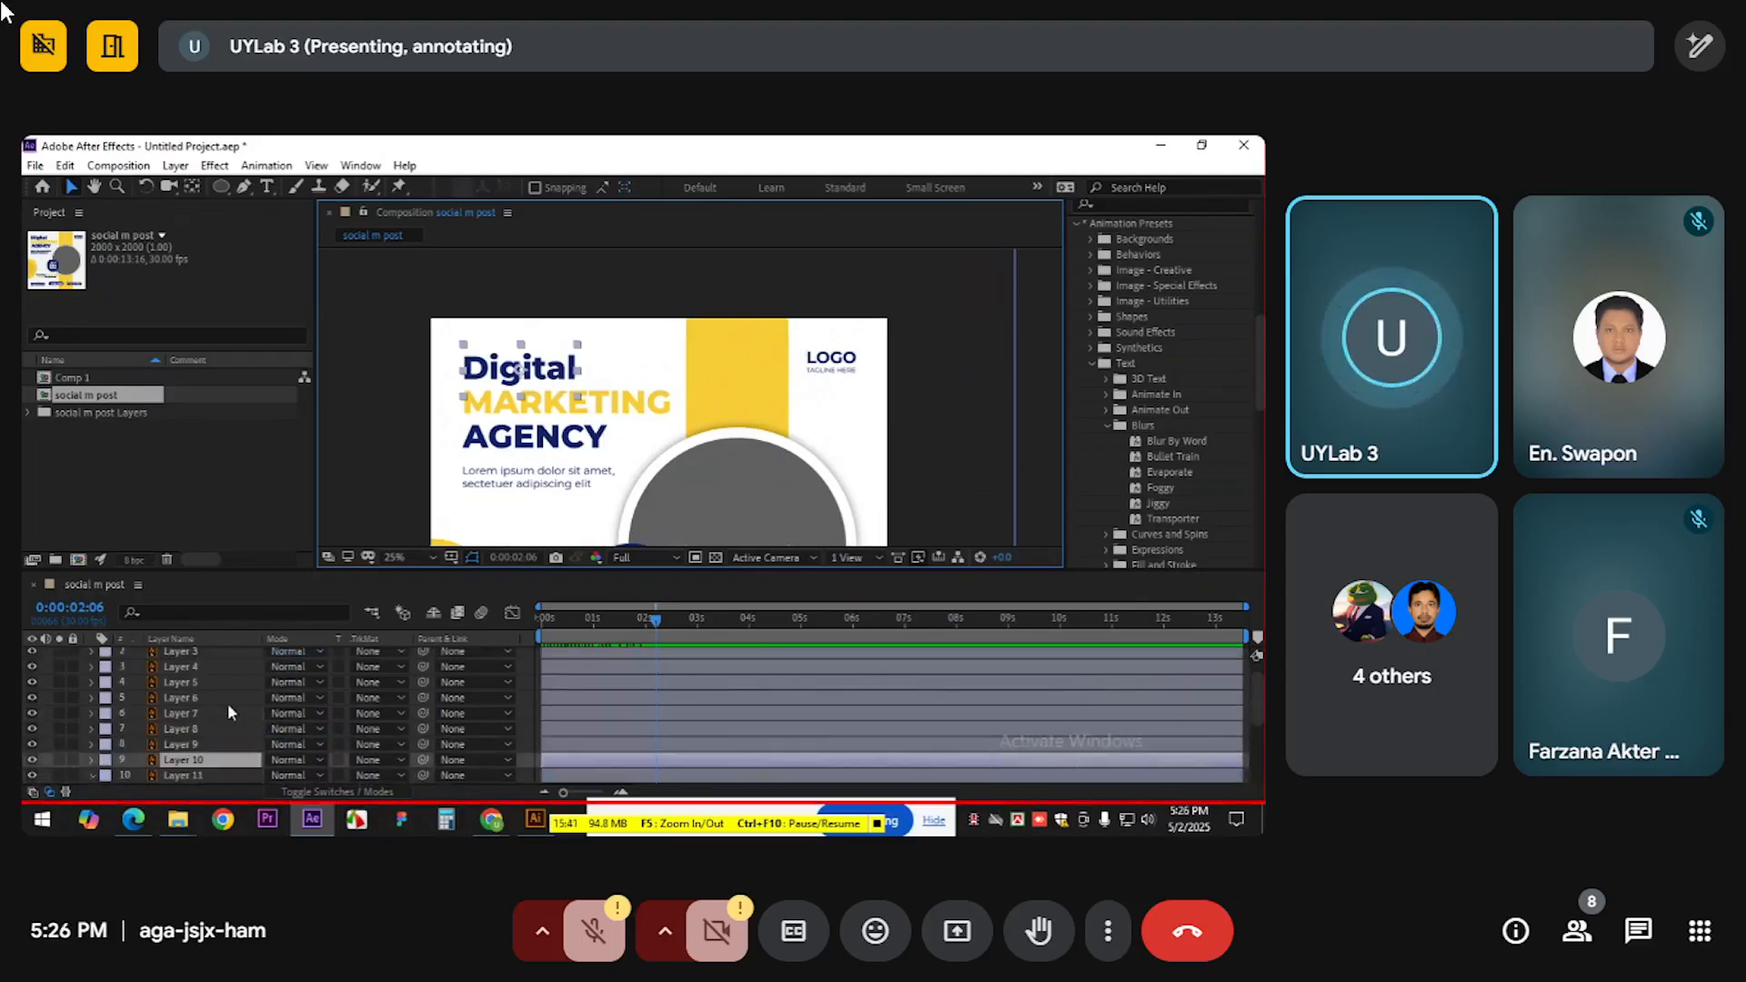
click(207, 711)
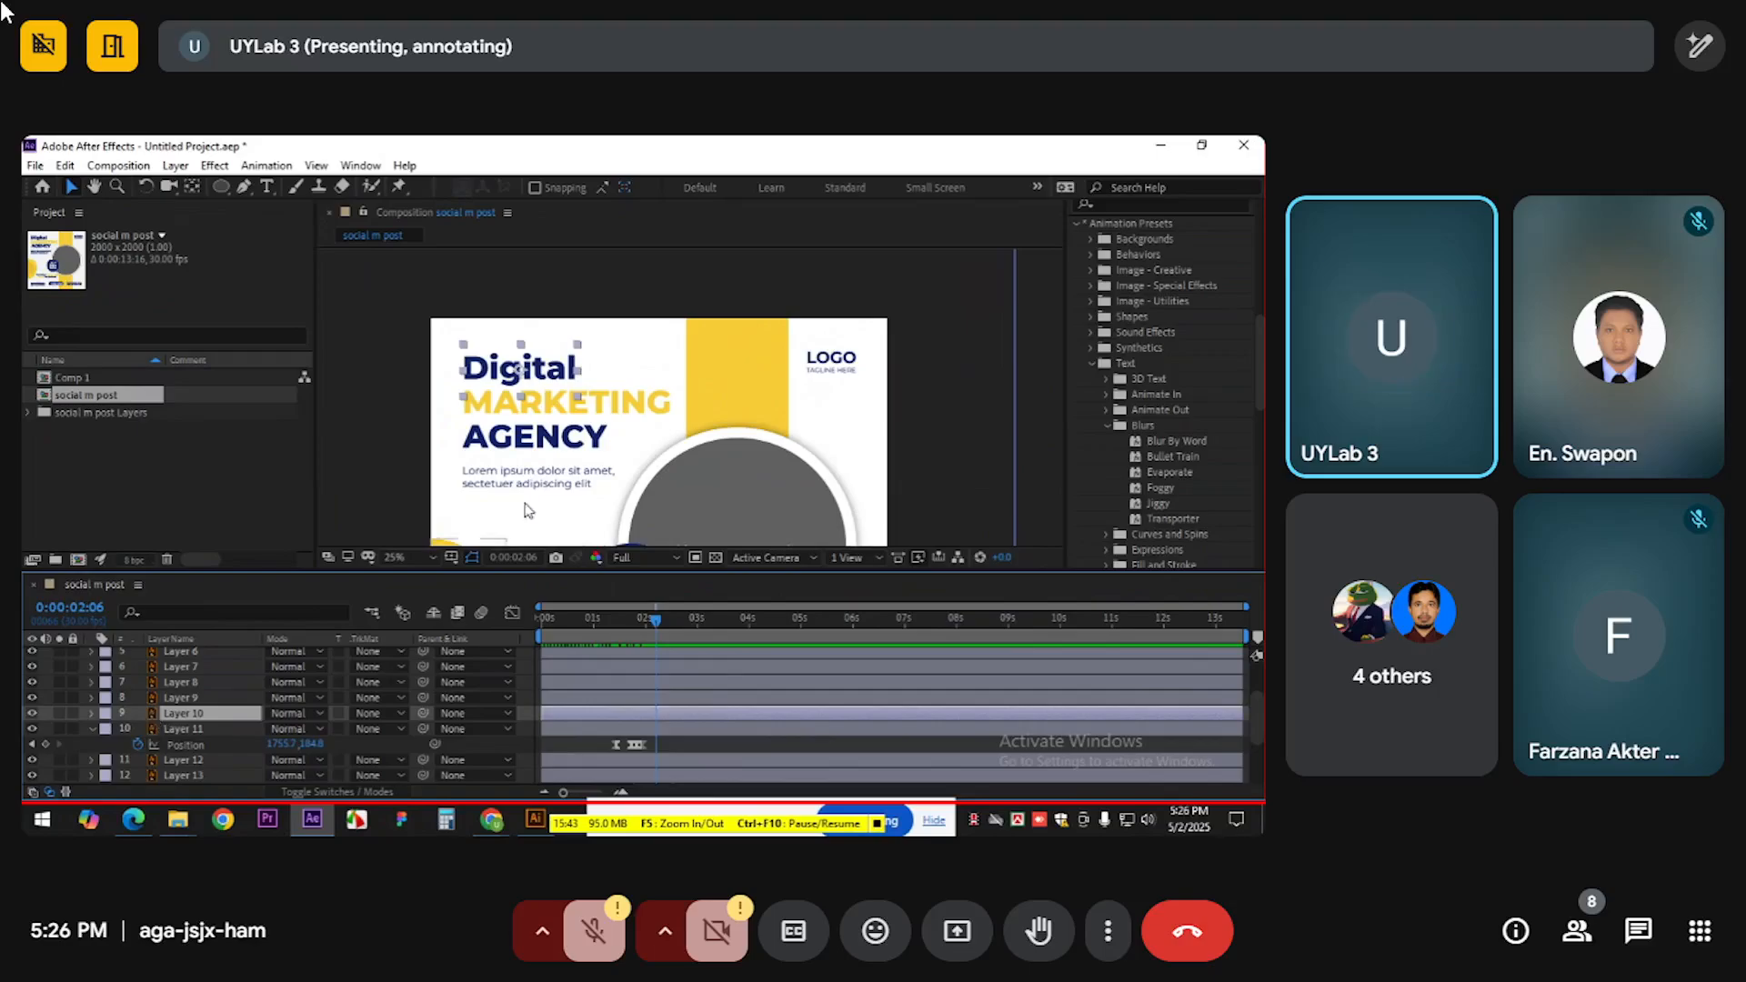
double_click(546, 359)
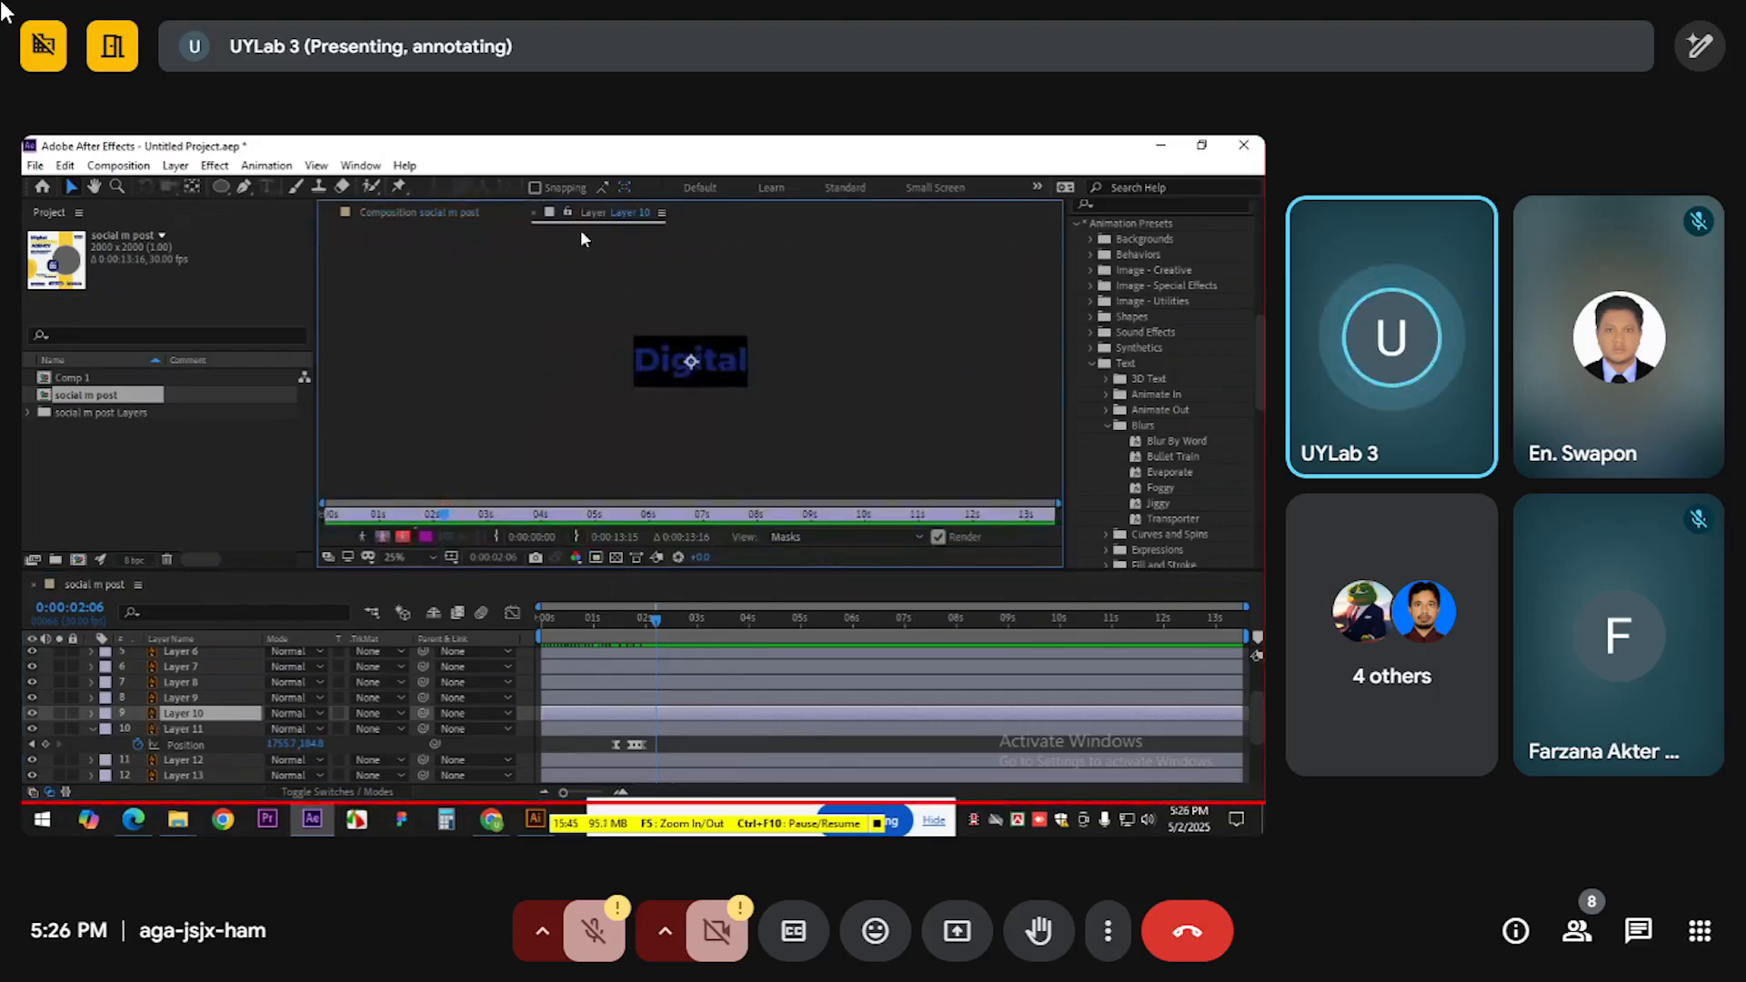
click(535, 213)
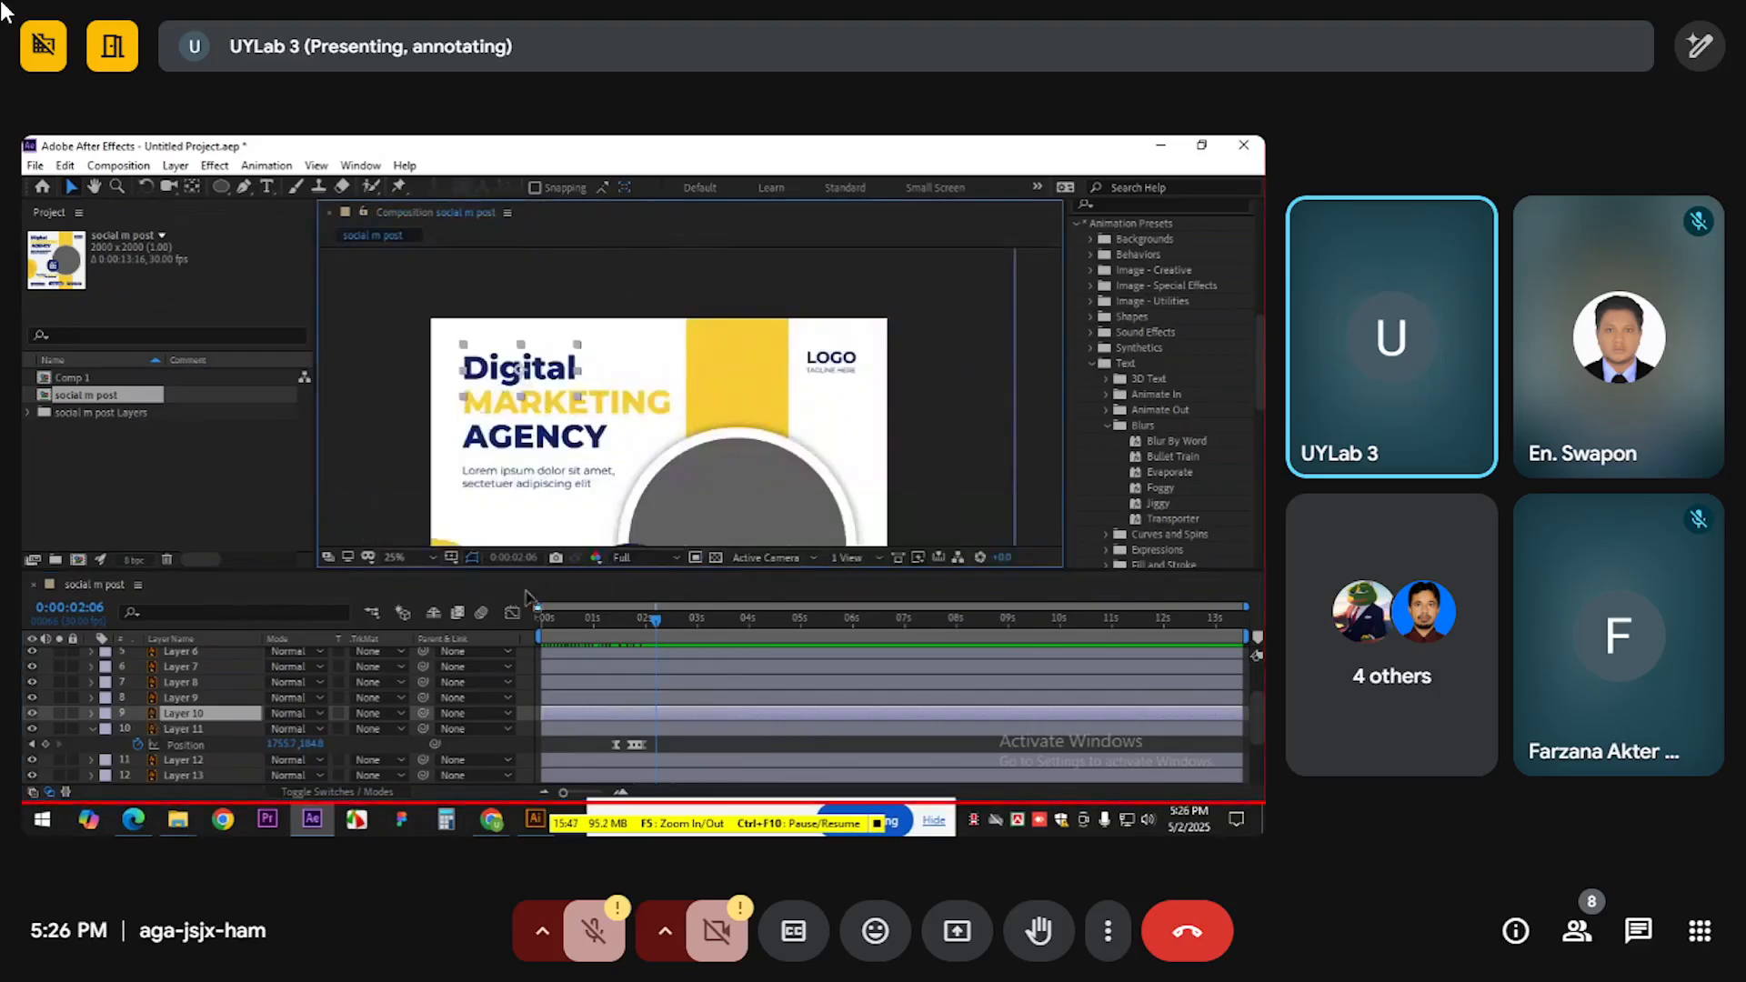
right_click(525, 373)
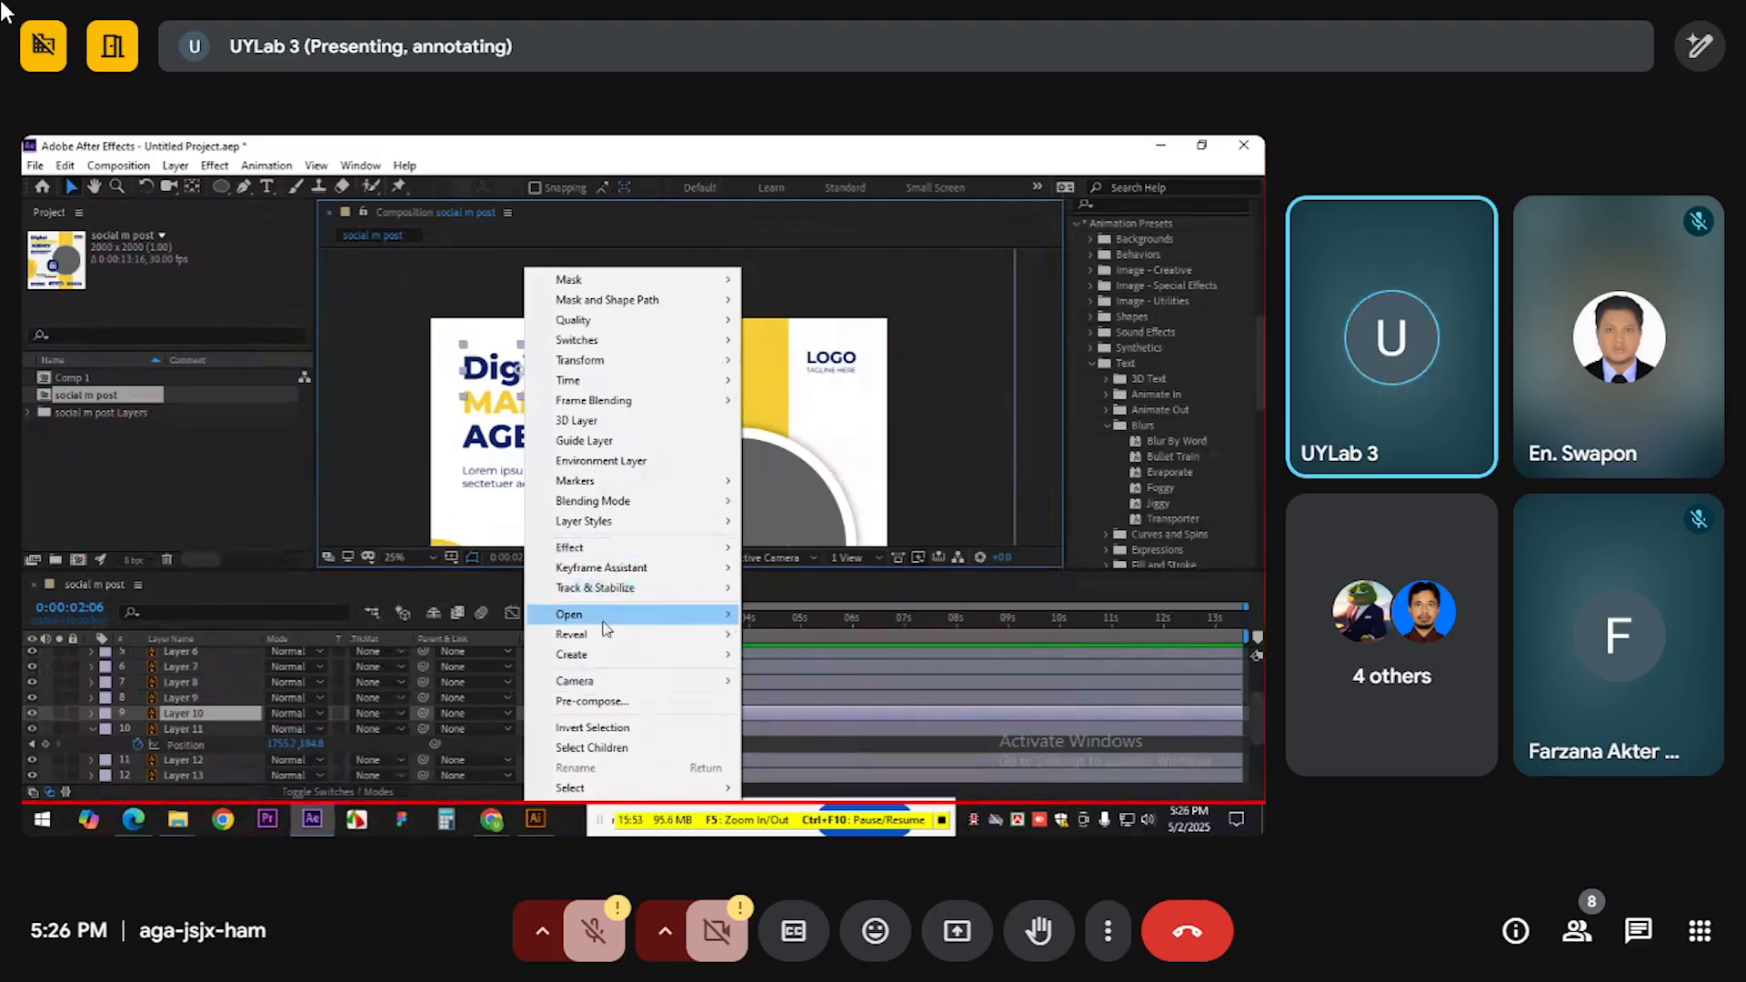
mouse_move(627, 663)
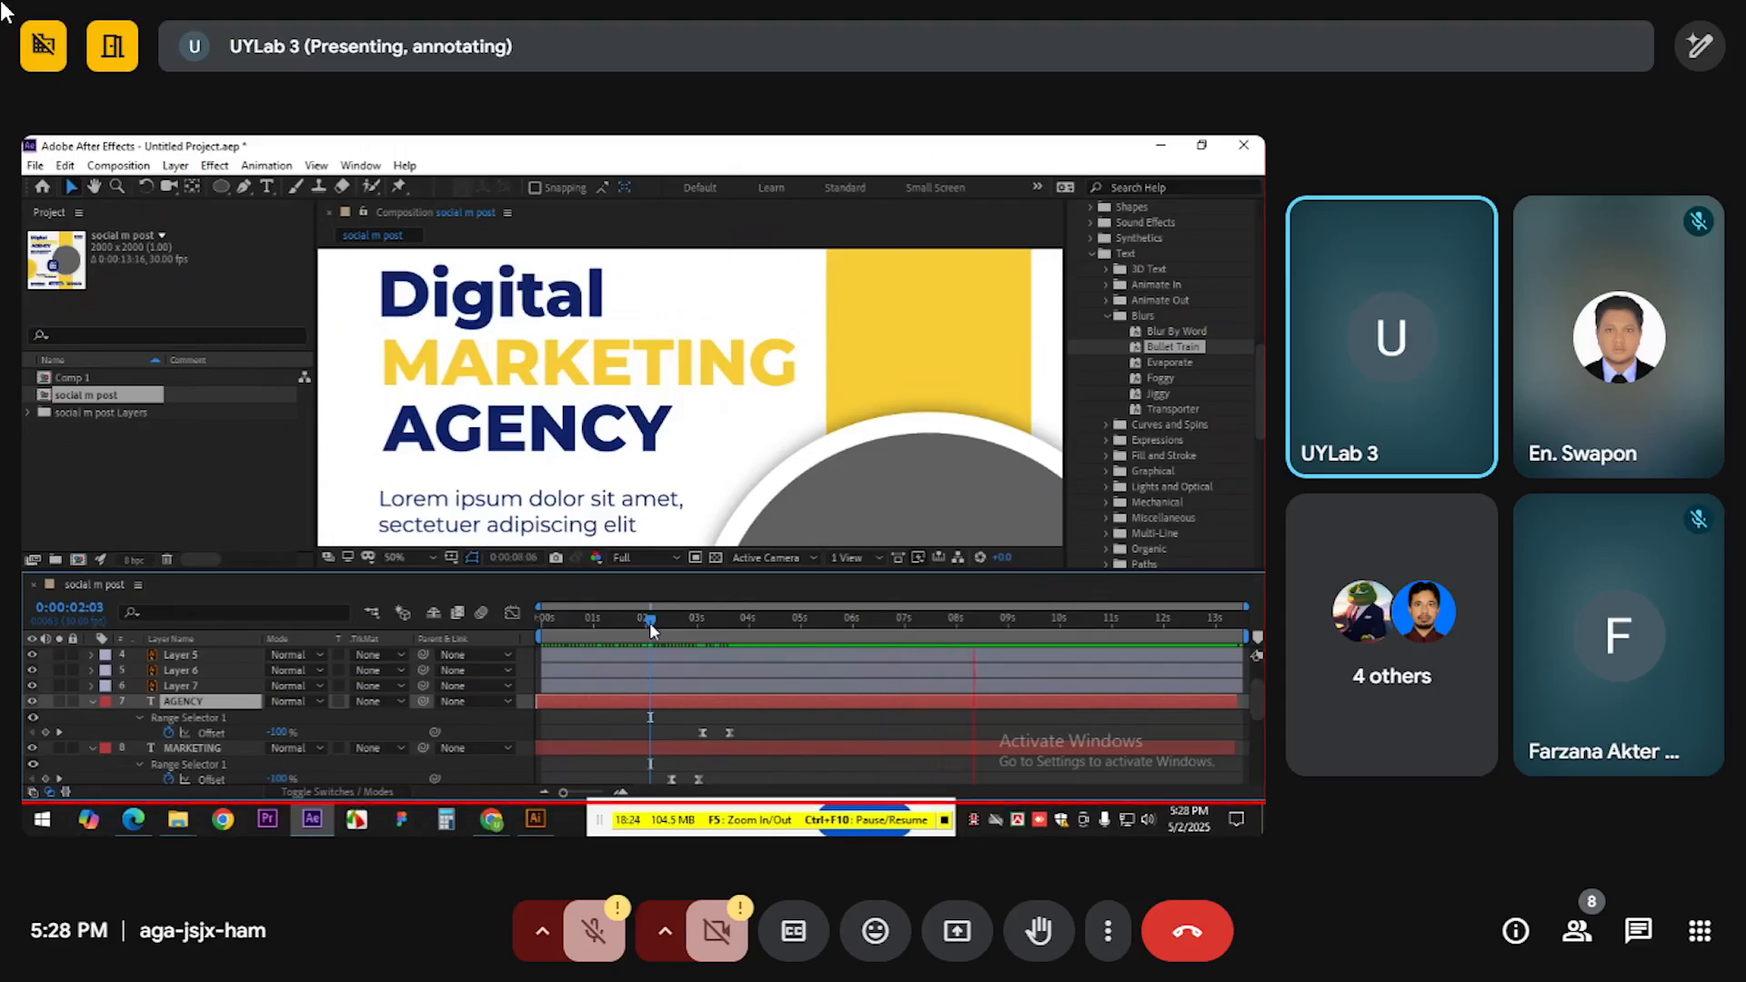
Check the Lorem ipsum paragraph in the Illustrator source file, return to After Effects and set the current time to 0:00:04:17
click(649, 622)
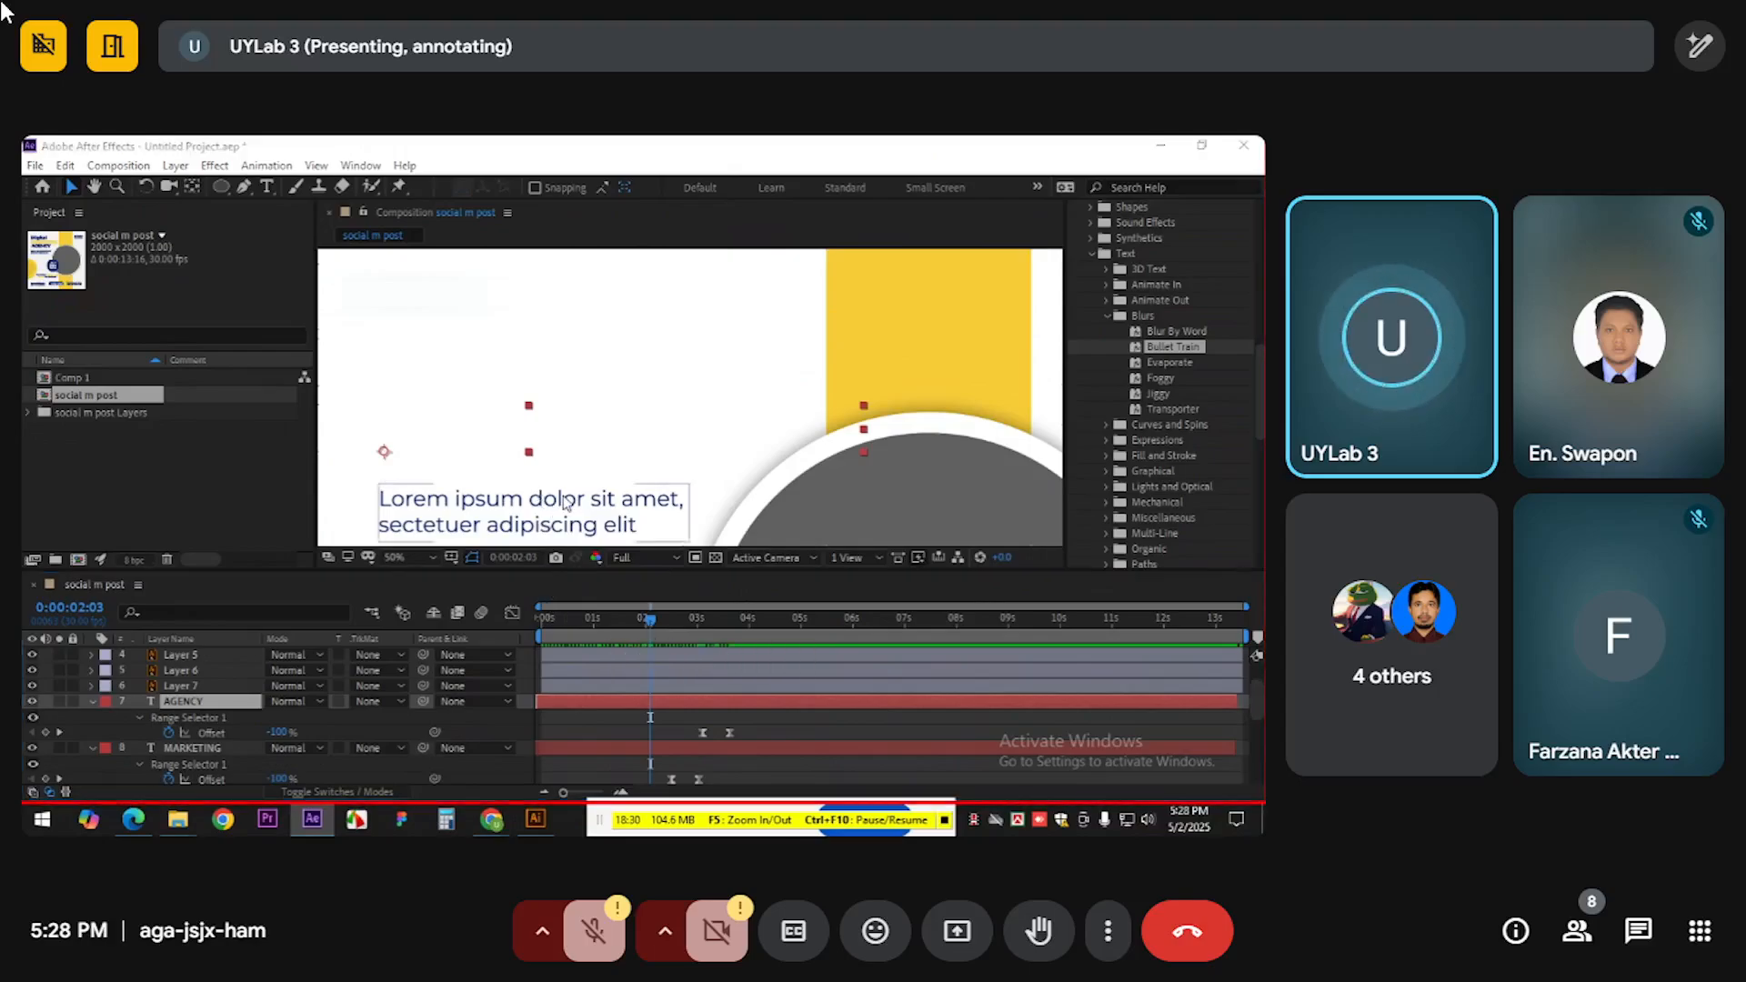
key(alt+Tab)
click(454, 452)
key(a)
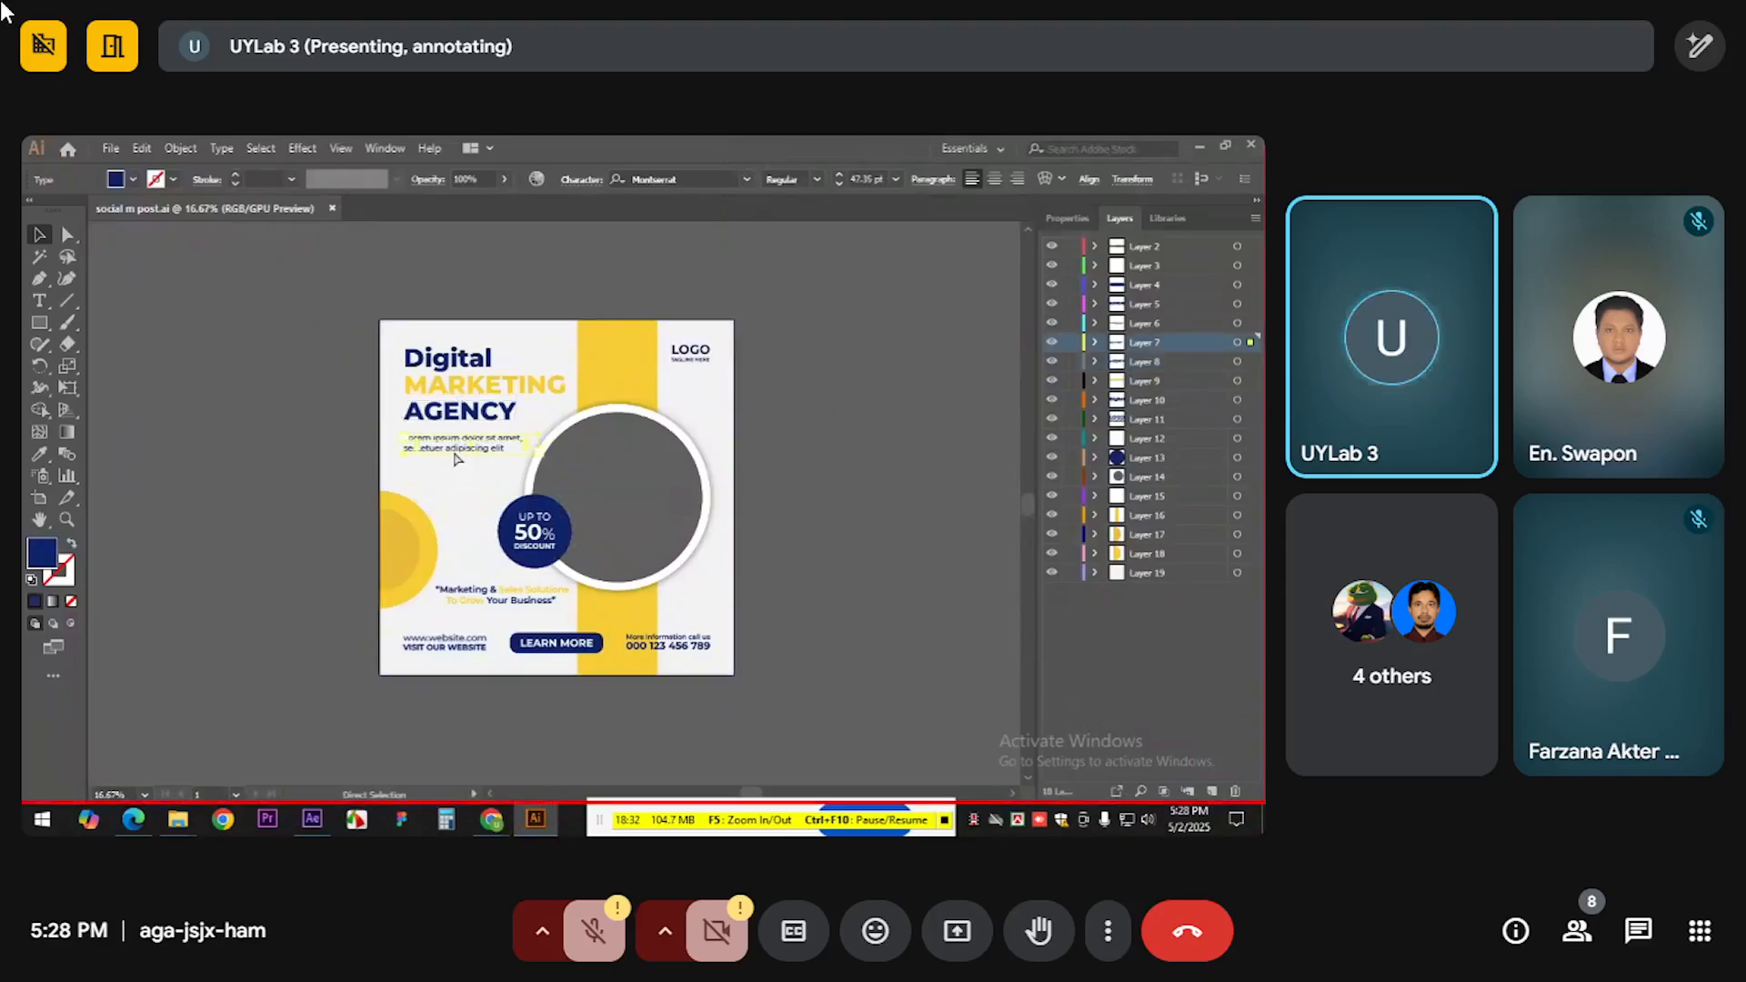
key(alt+Tab)
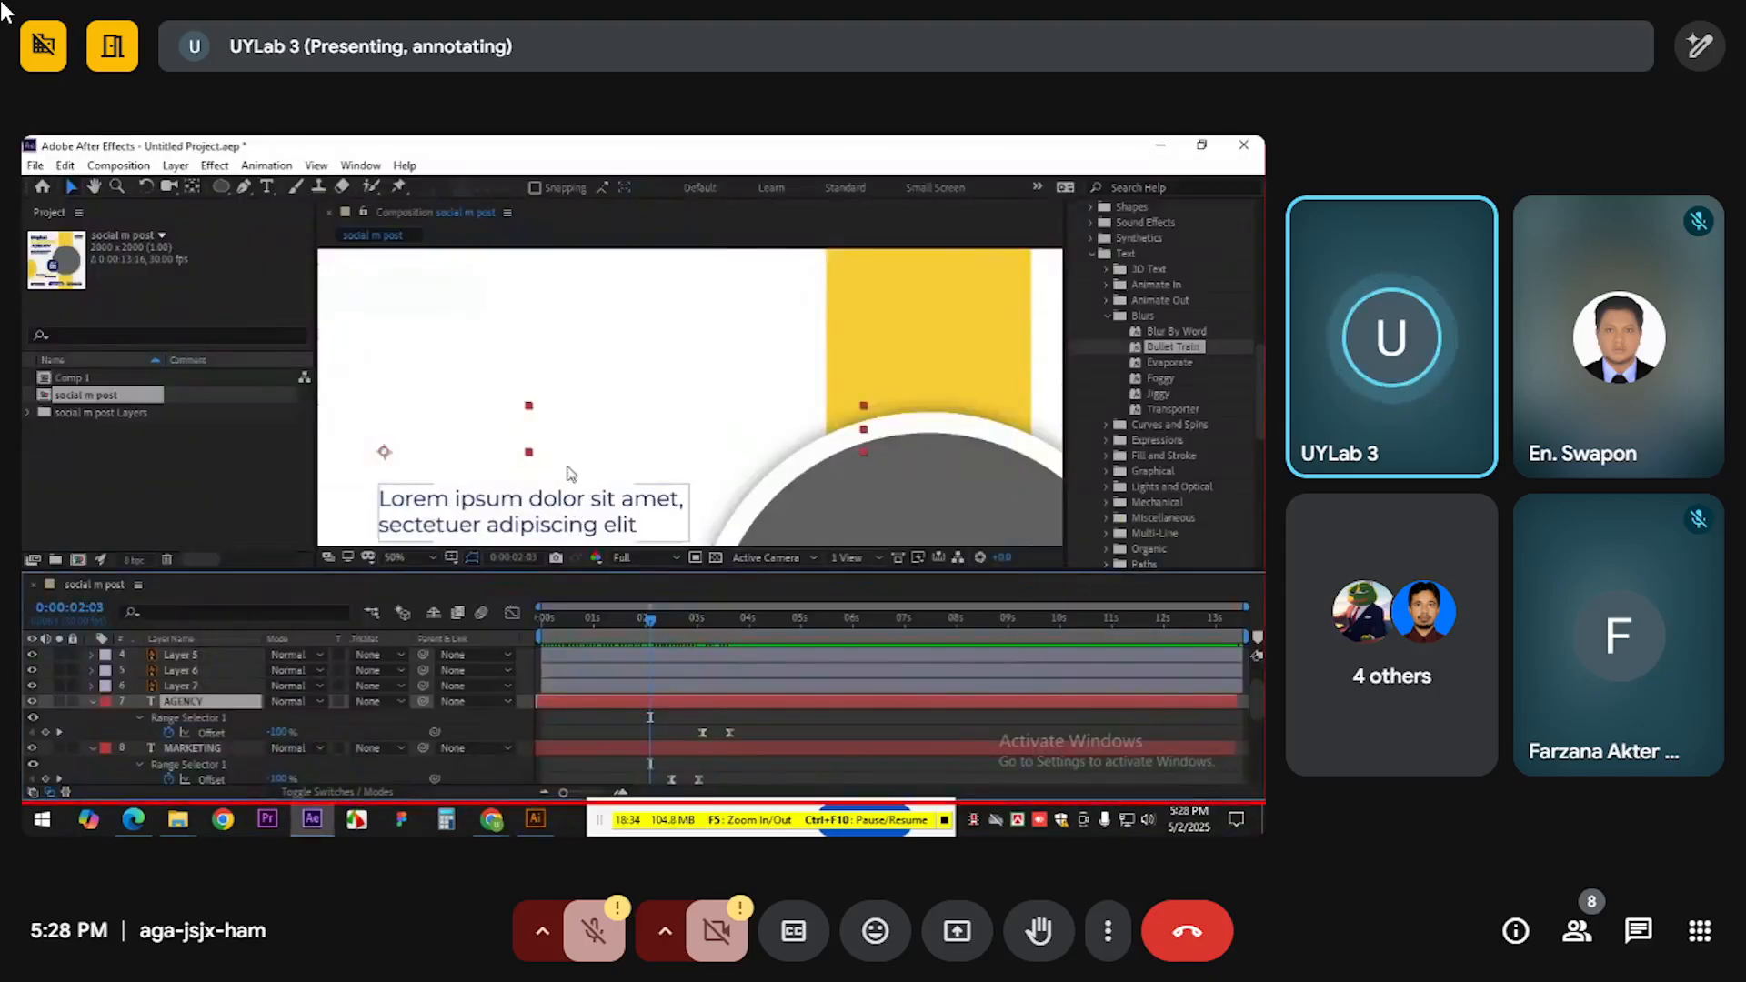
scroll(600, 491, down, 2)
drag(649, 621, 775, 631)
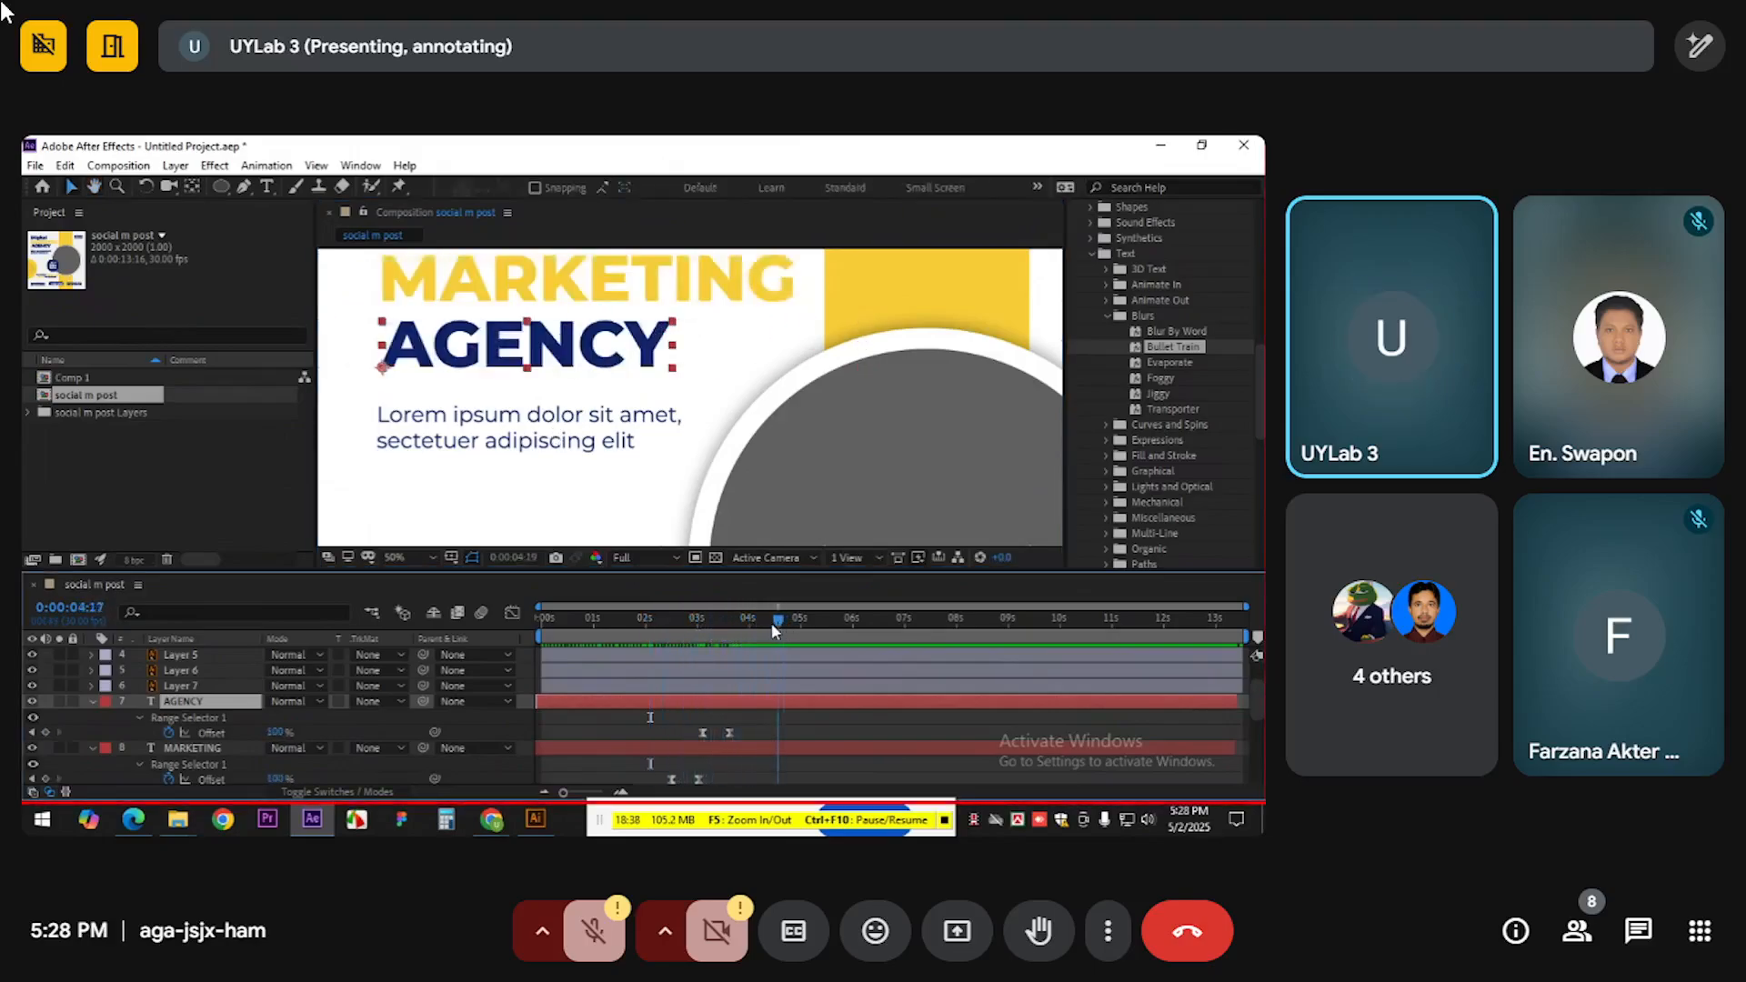
Set the current time to 0:00:03:23 and delete the imported Lorem ipsum paragraph layer
click(734, 626)
click(535, 435)
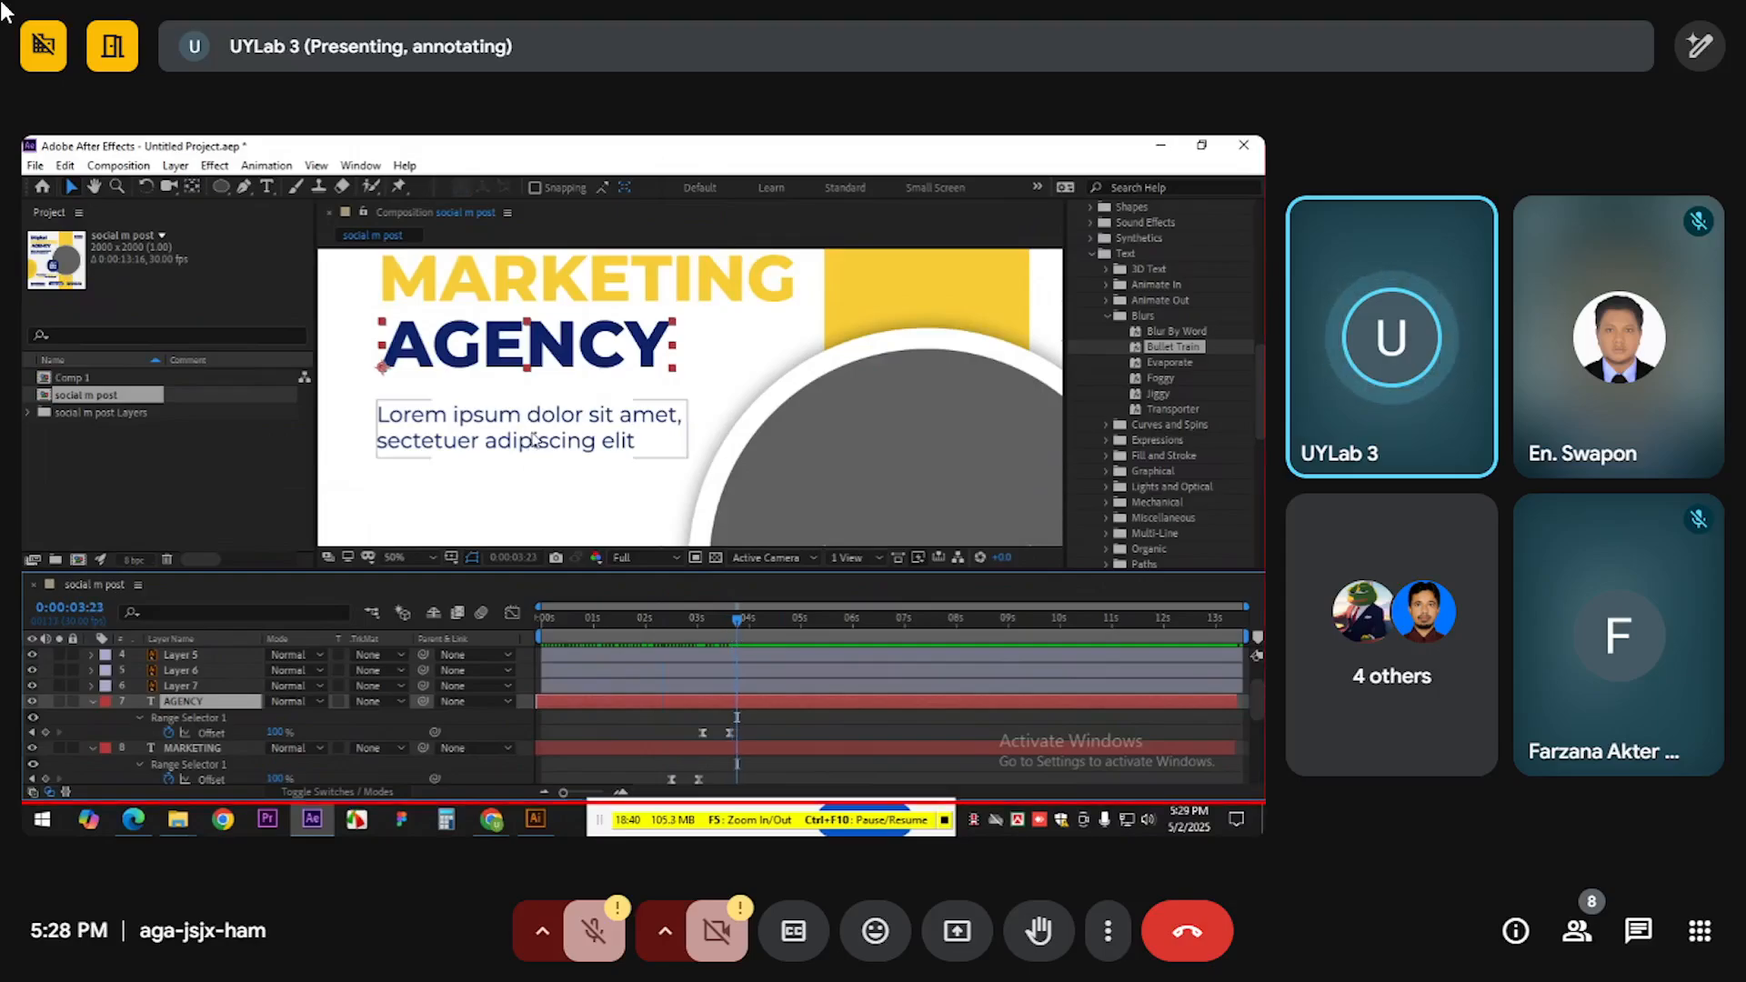
key(Delete)
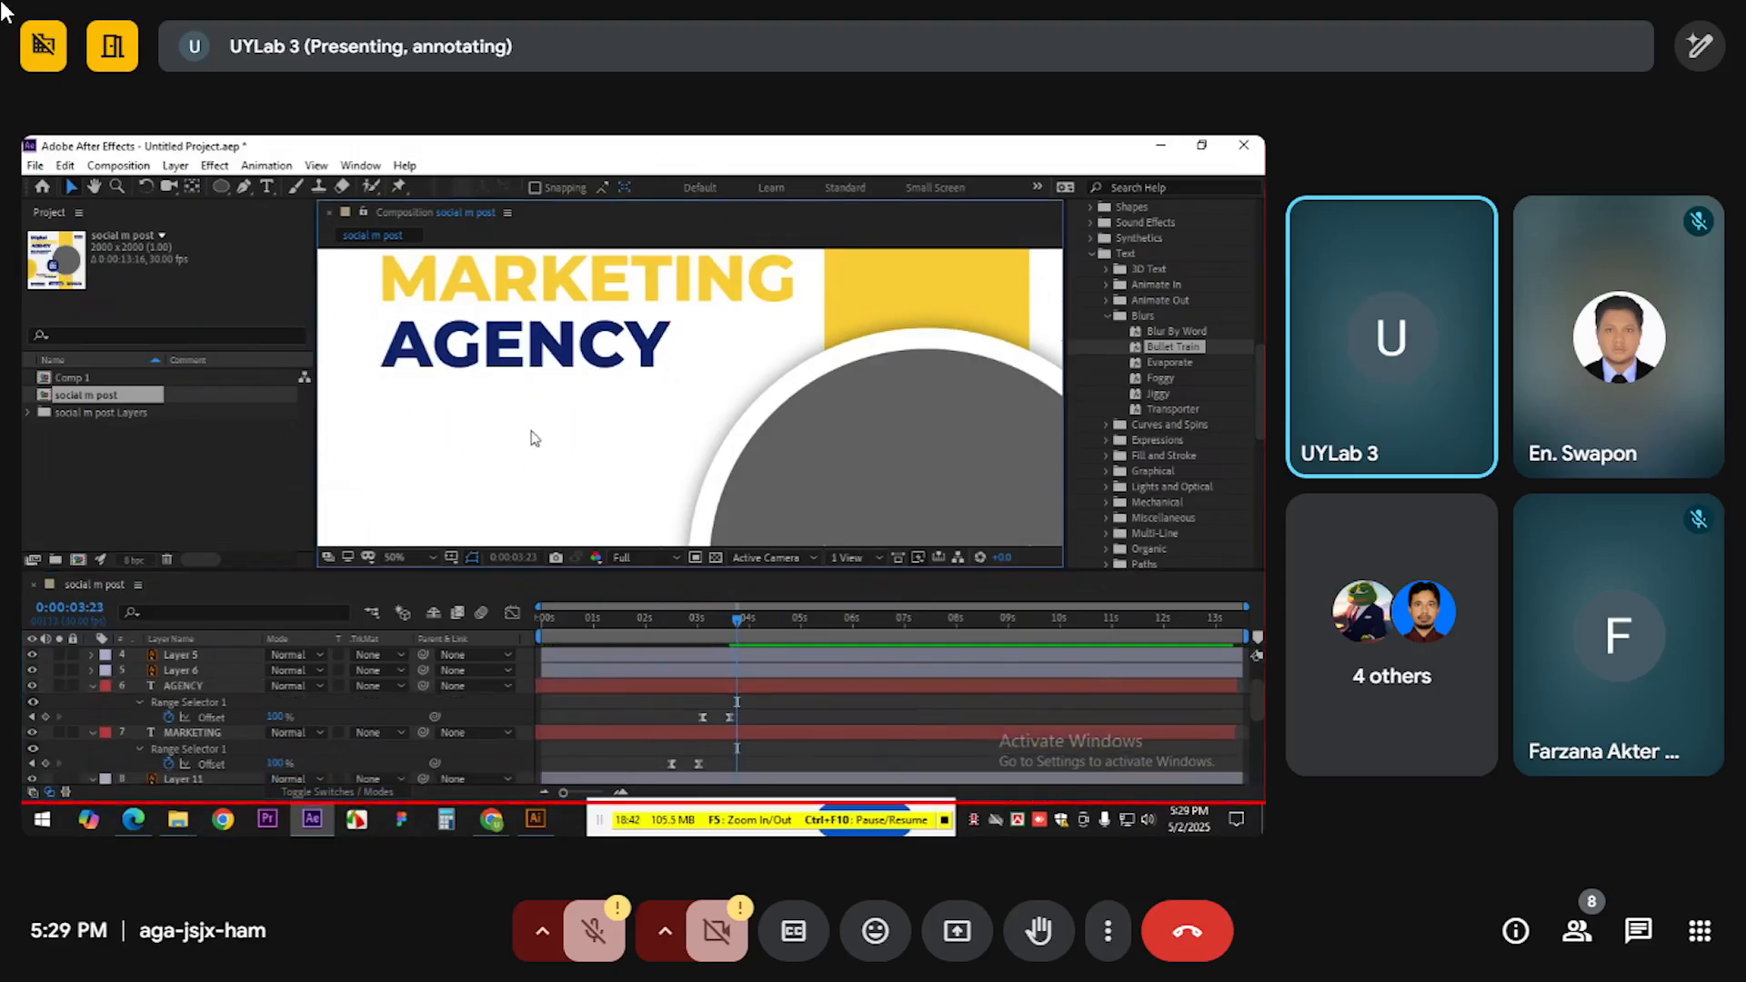
key(ctrl+t)
key(ctrl+z)
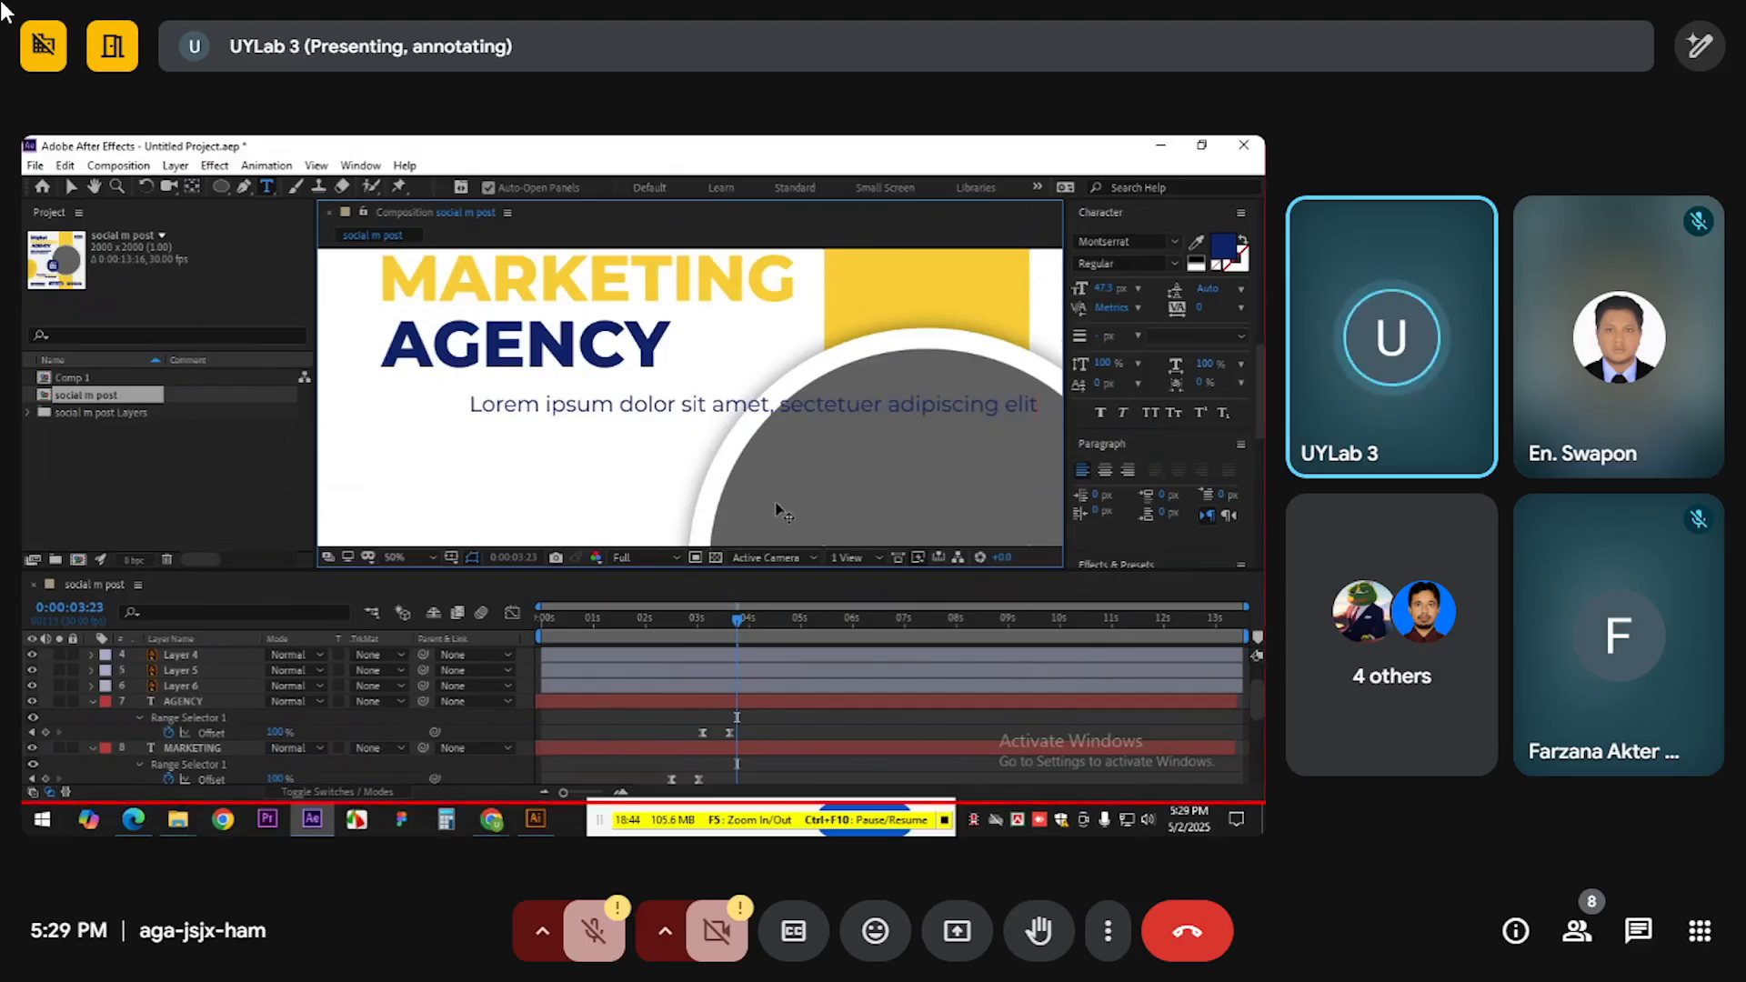
key(Delete)
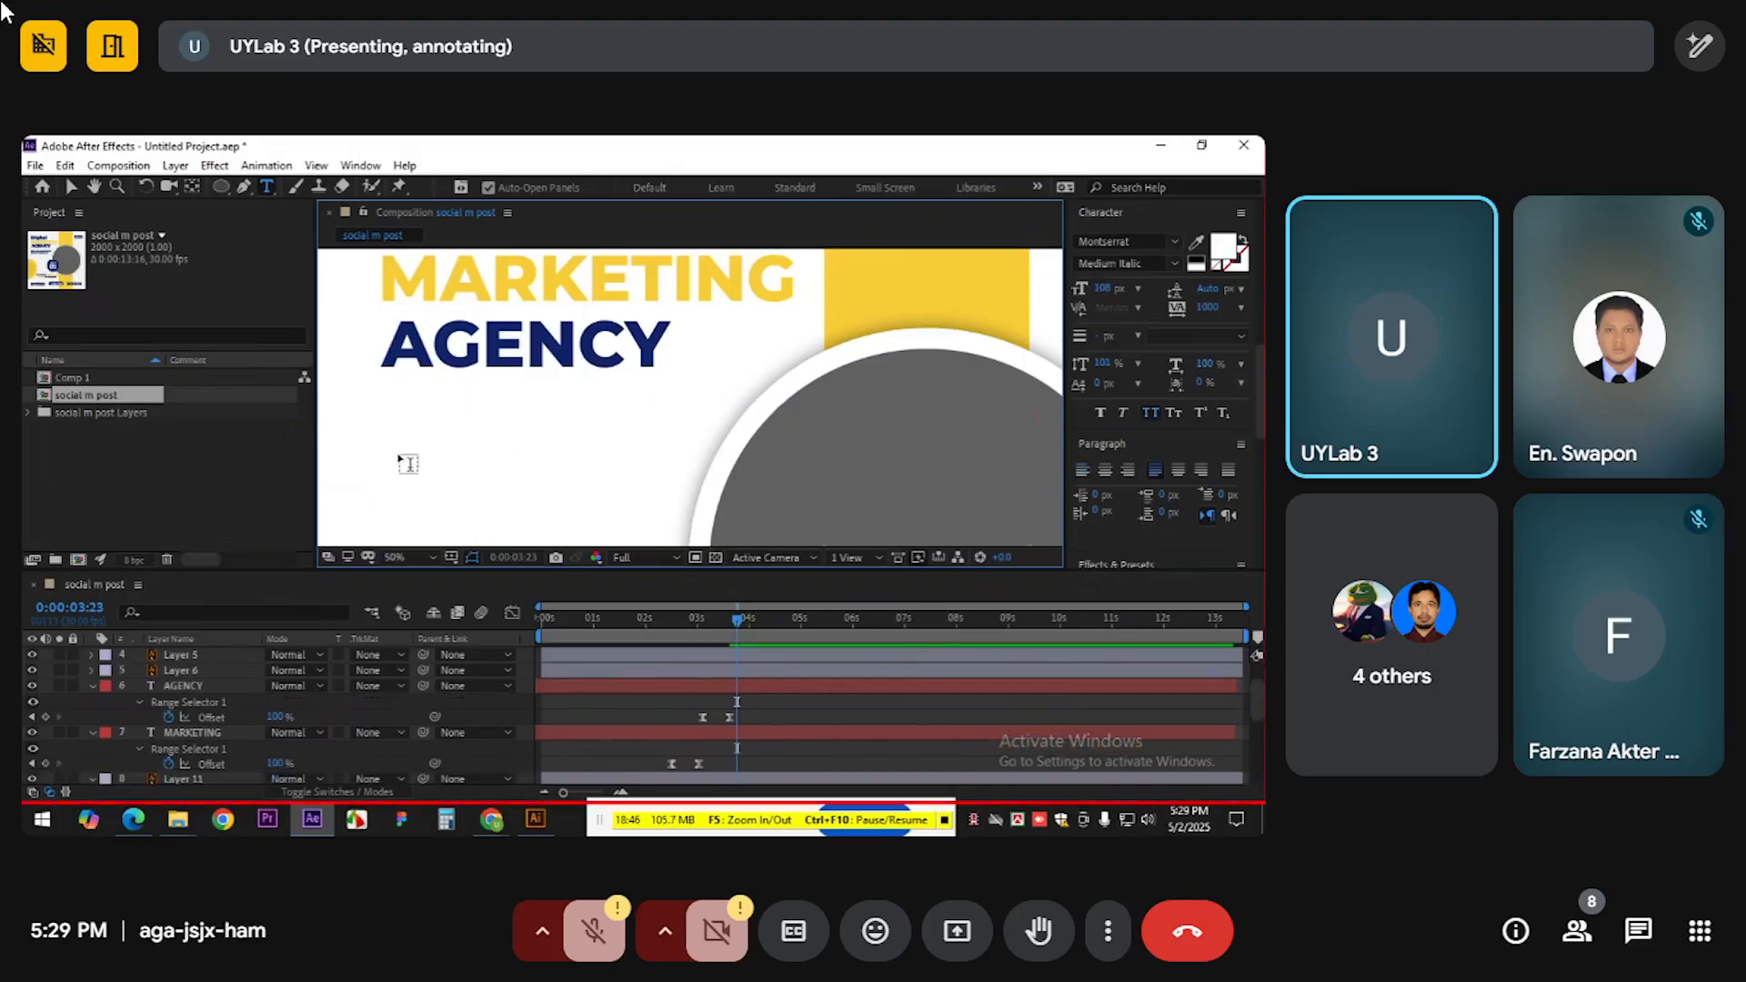
drag(402, 417, 663, 463)
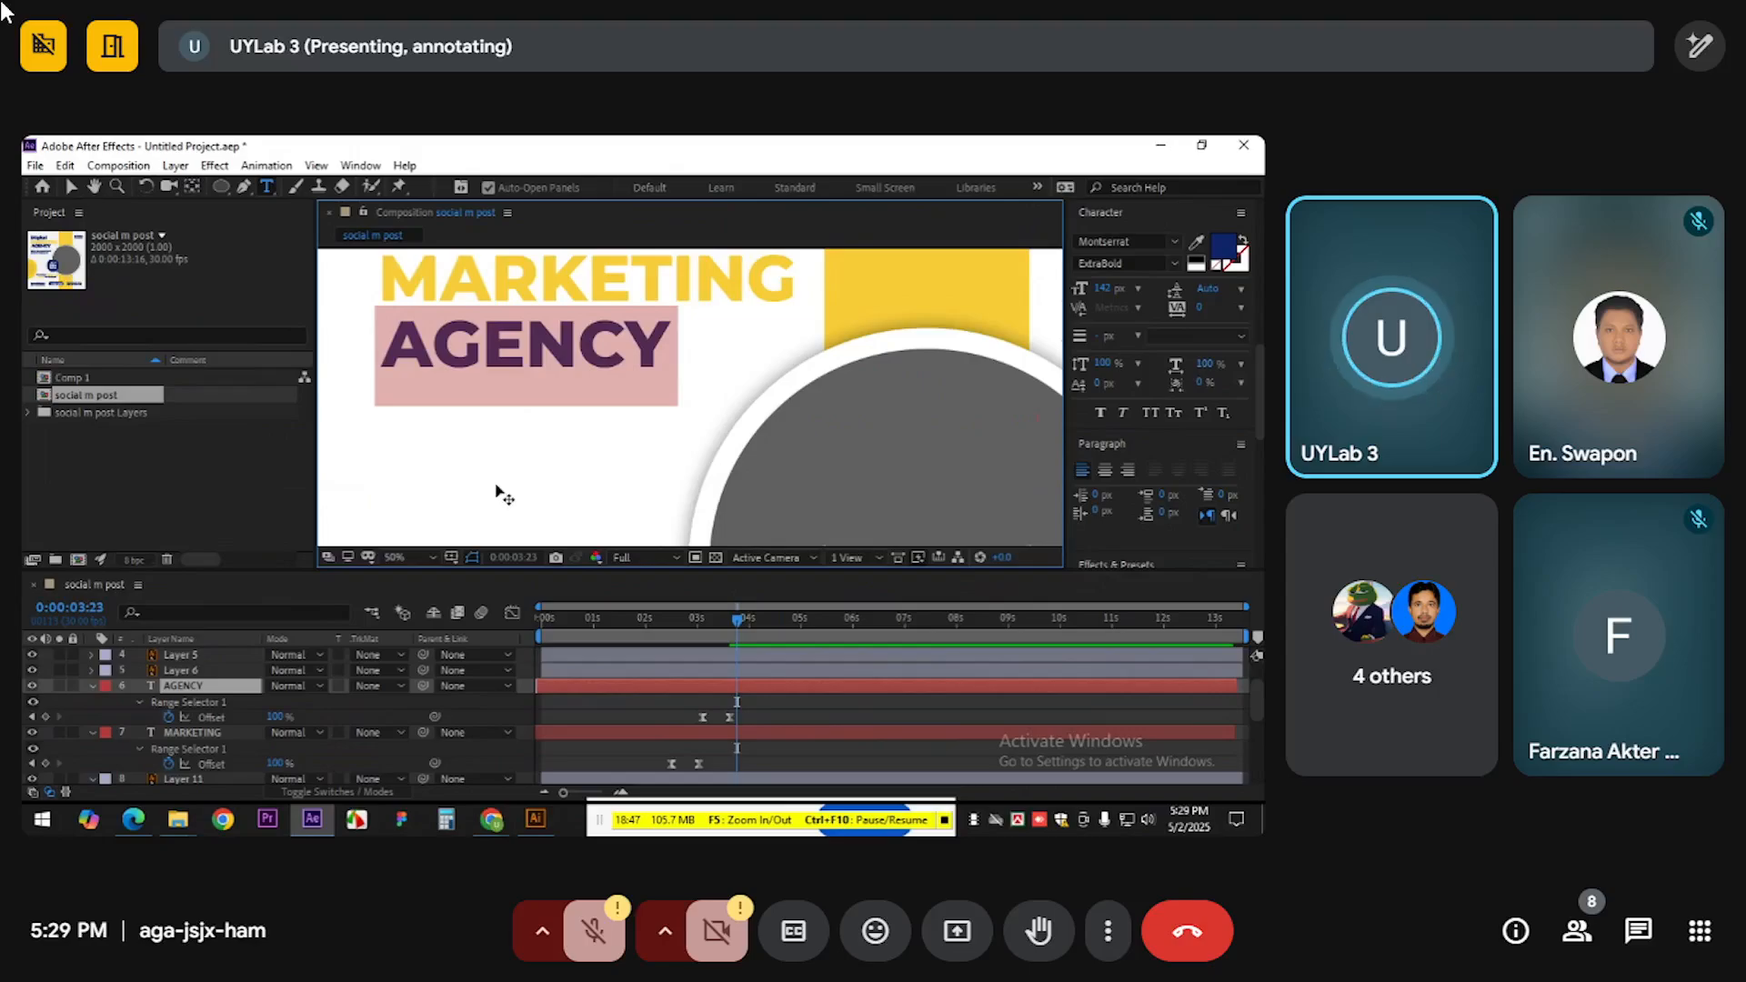
click(707, 702)
Create a paragraph text box below AGENCY with the copied Lorem ipsum text and narrow its bounds to fit the two lines
drag(422, 424, 794, 499)
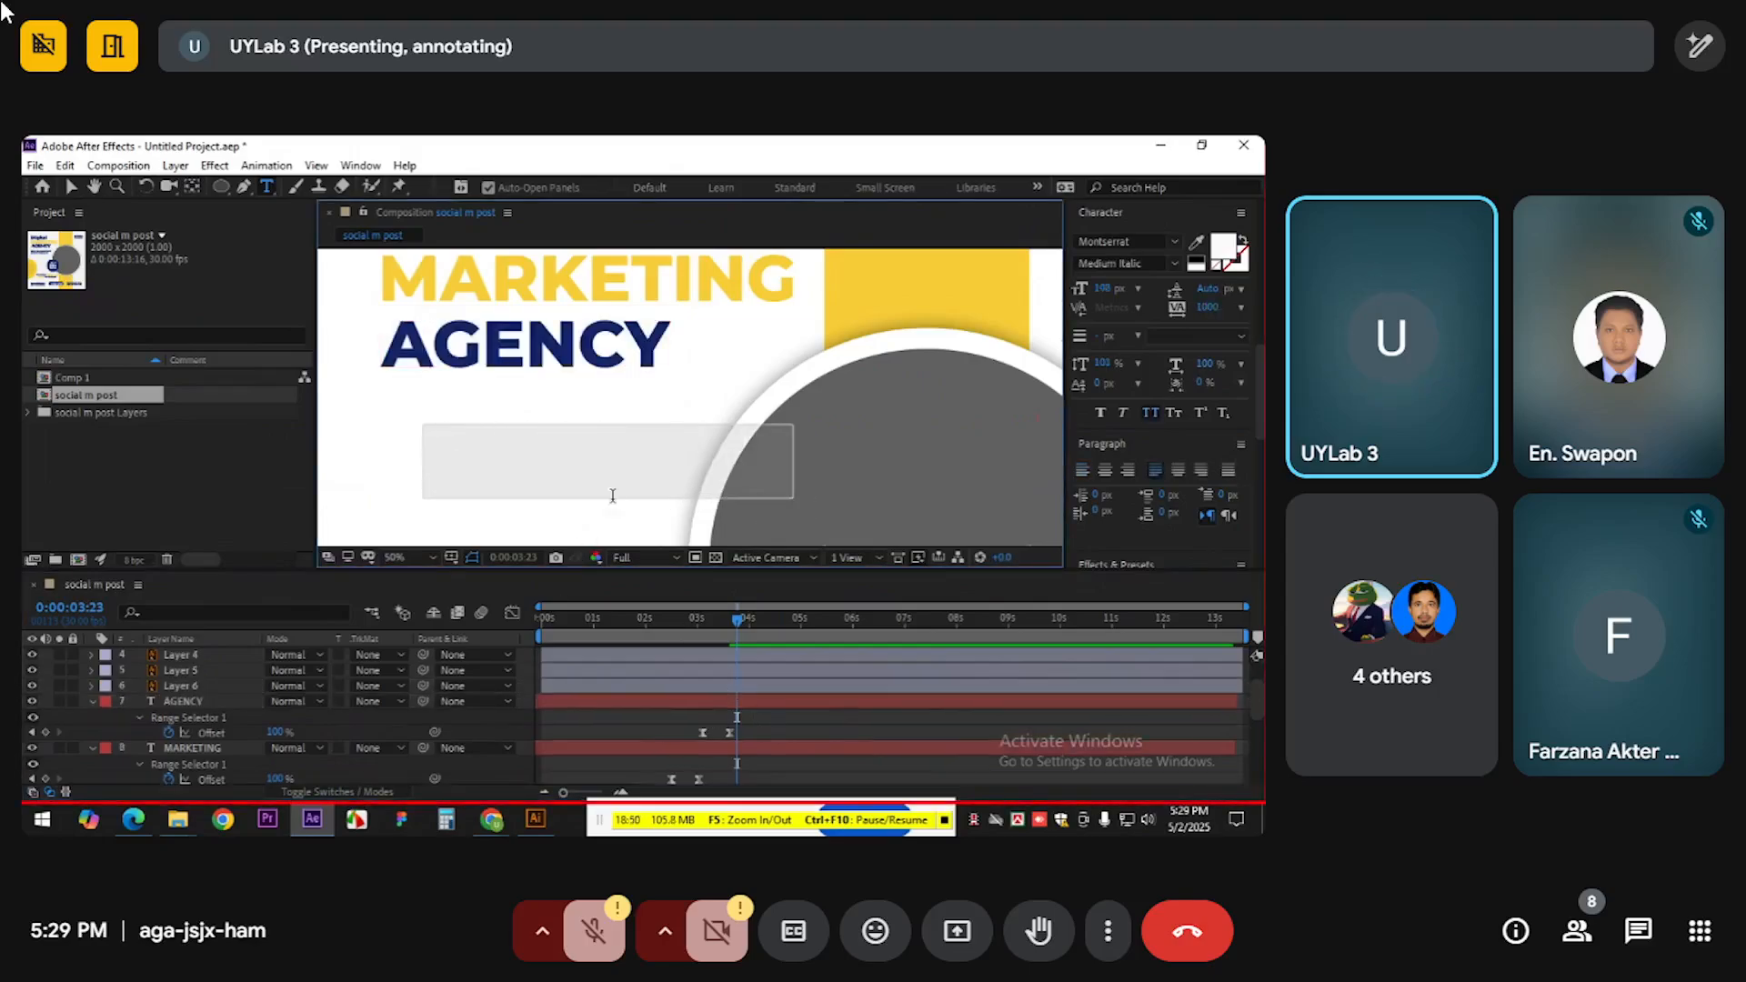
key(ctrl+v)
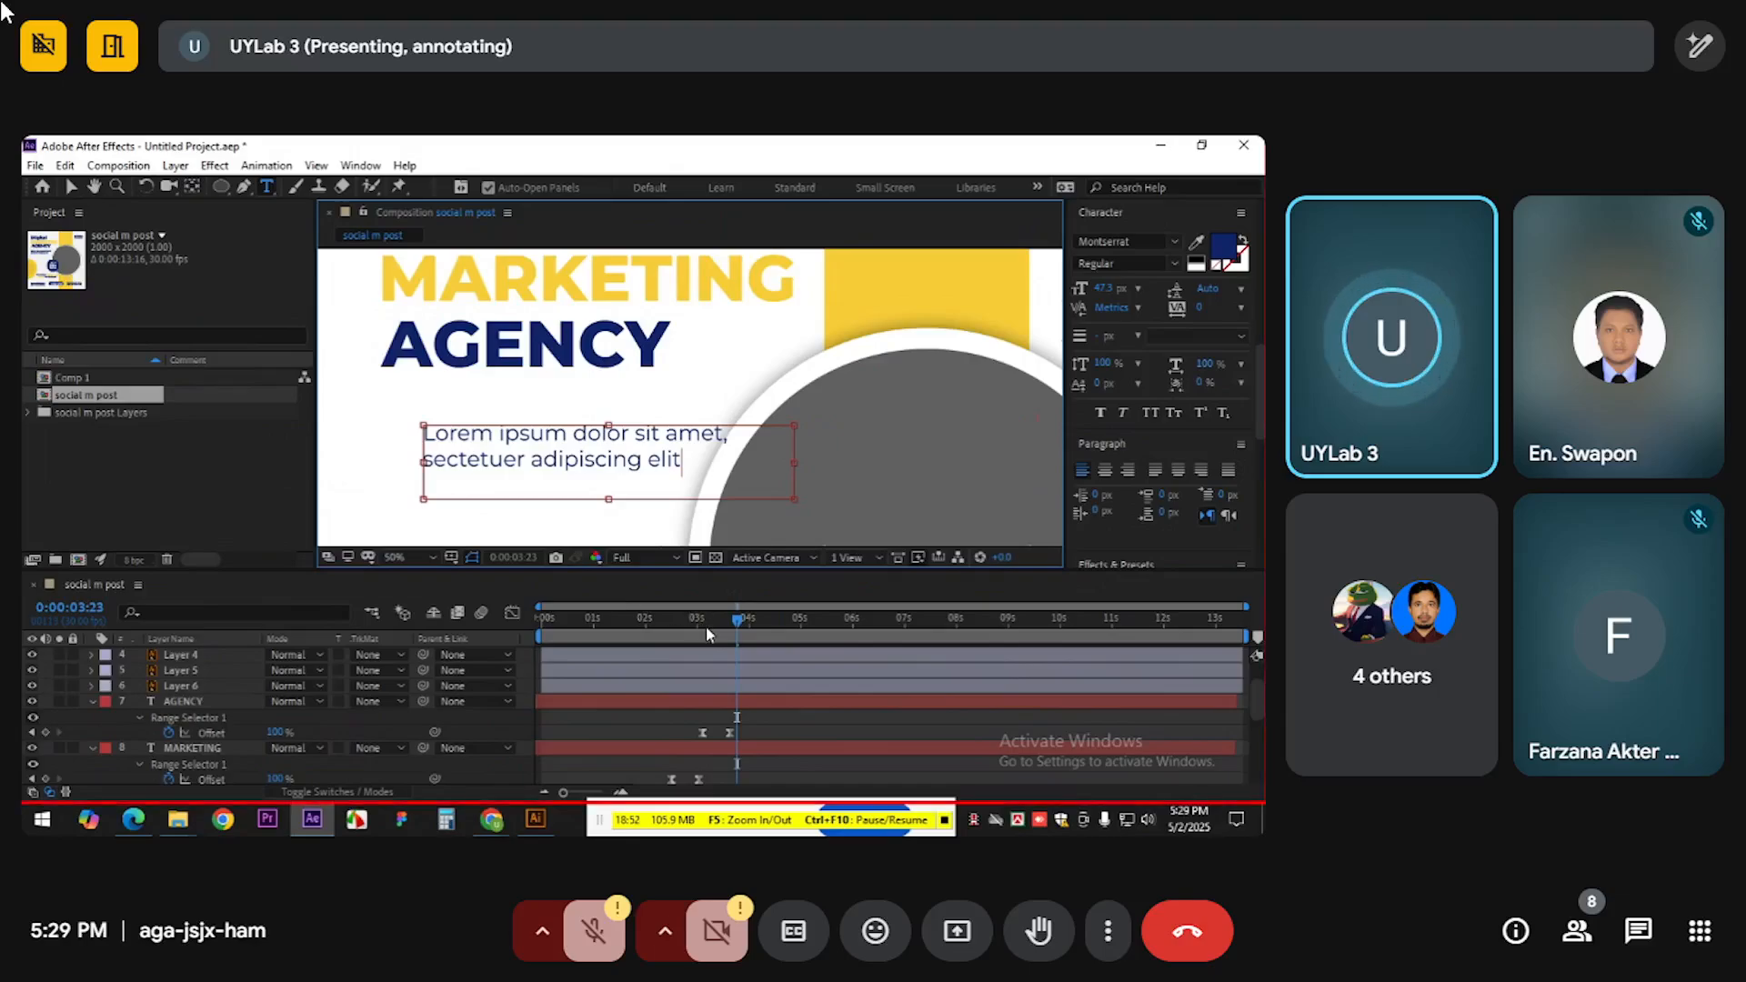
mouse_move(795, 458)
mouse_down()
mouse_move(946, 459)
mouse_move(789, 471)
mouse_up()
key(alt+Tab)
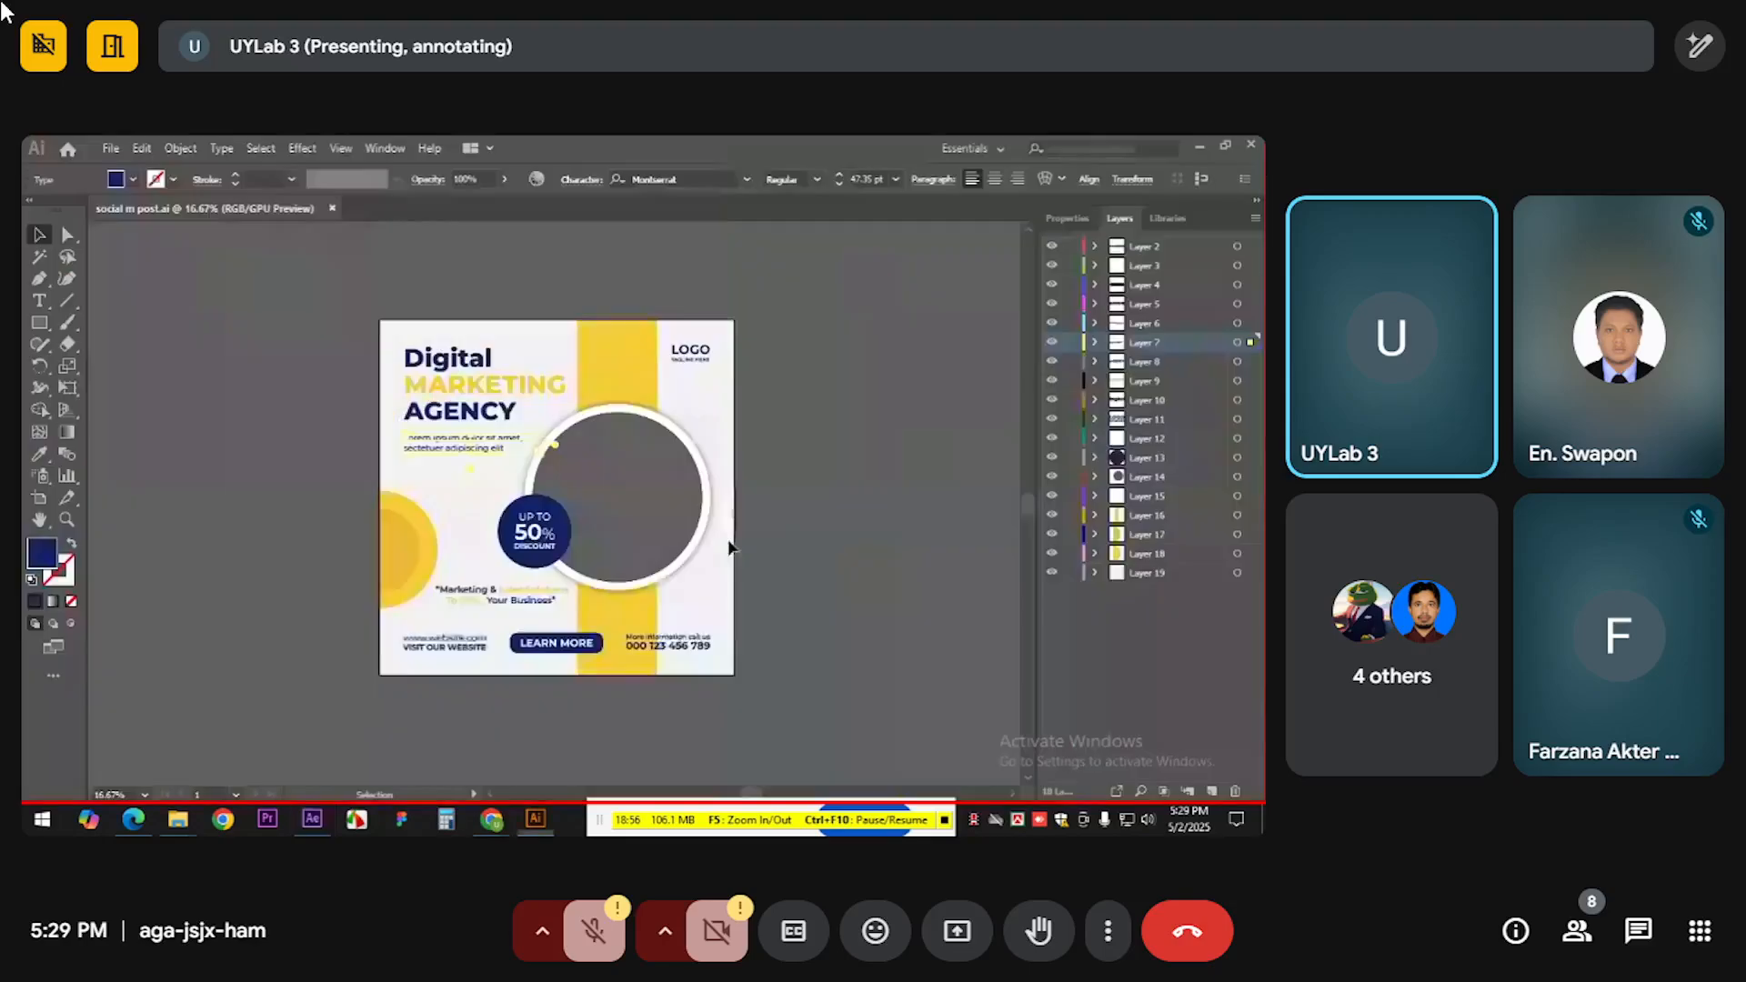
key(alt+Tab)
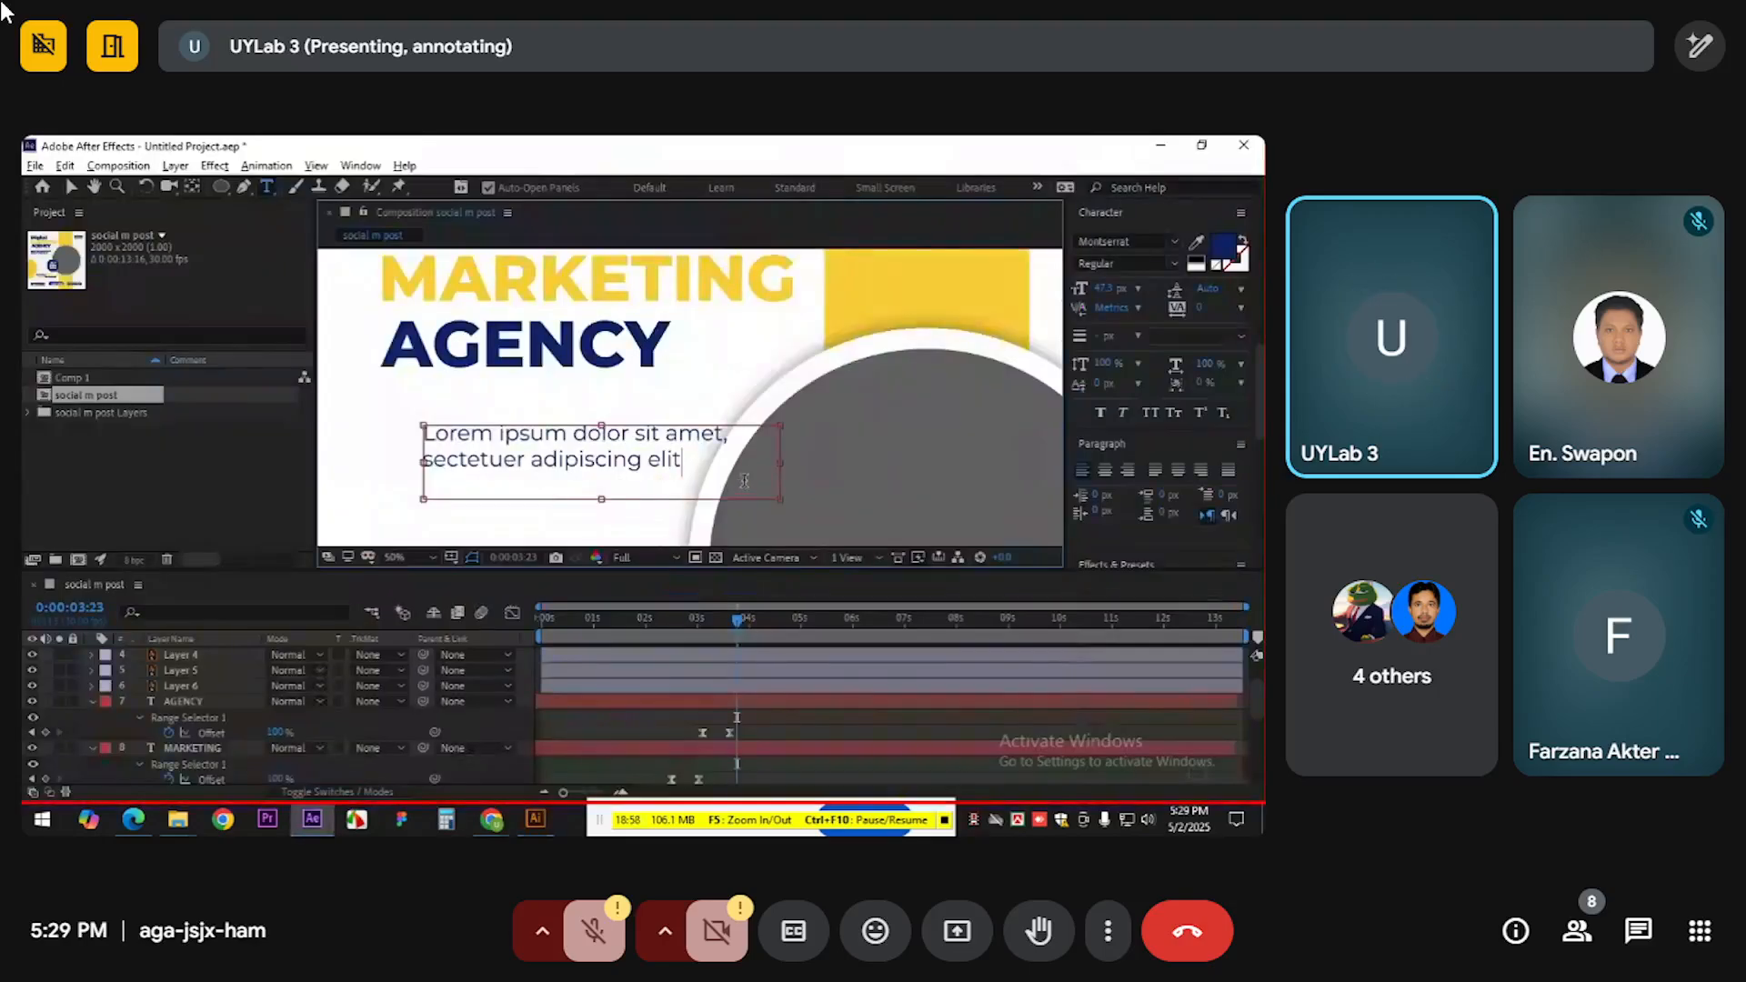
drag(774, 462, 744, 462)
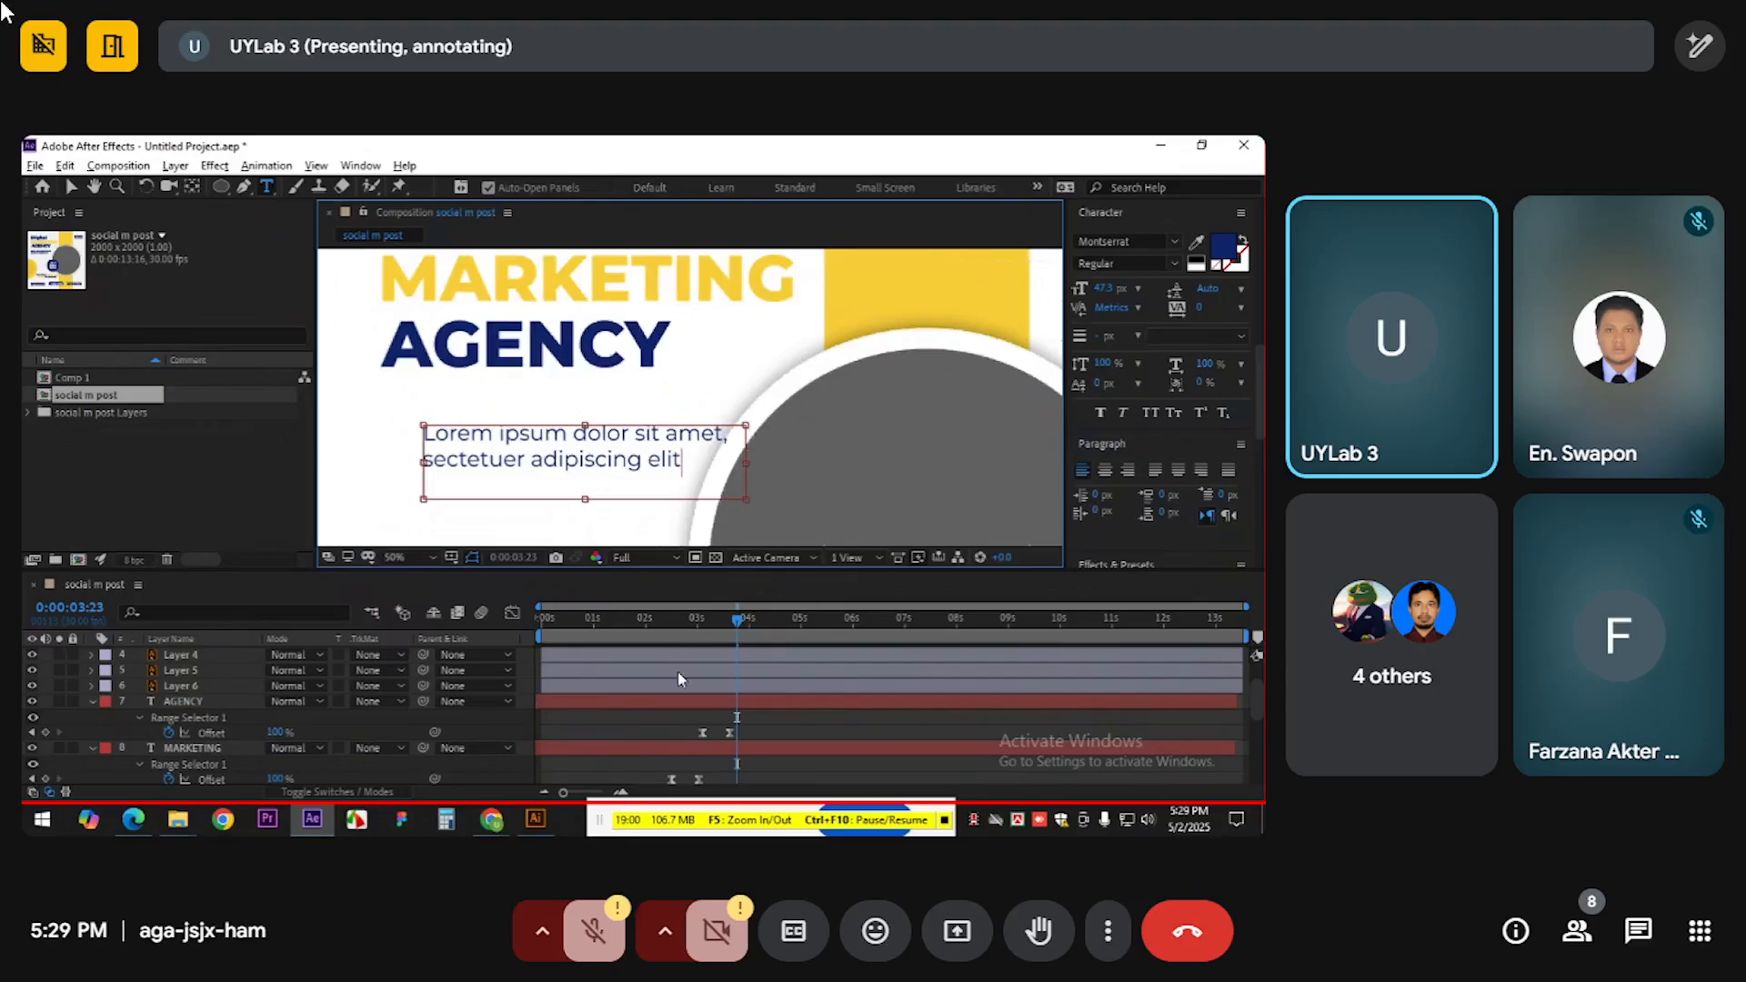
click(732, 701)
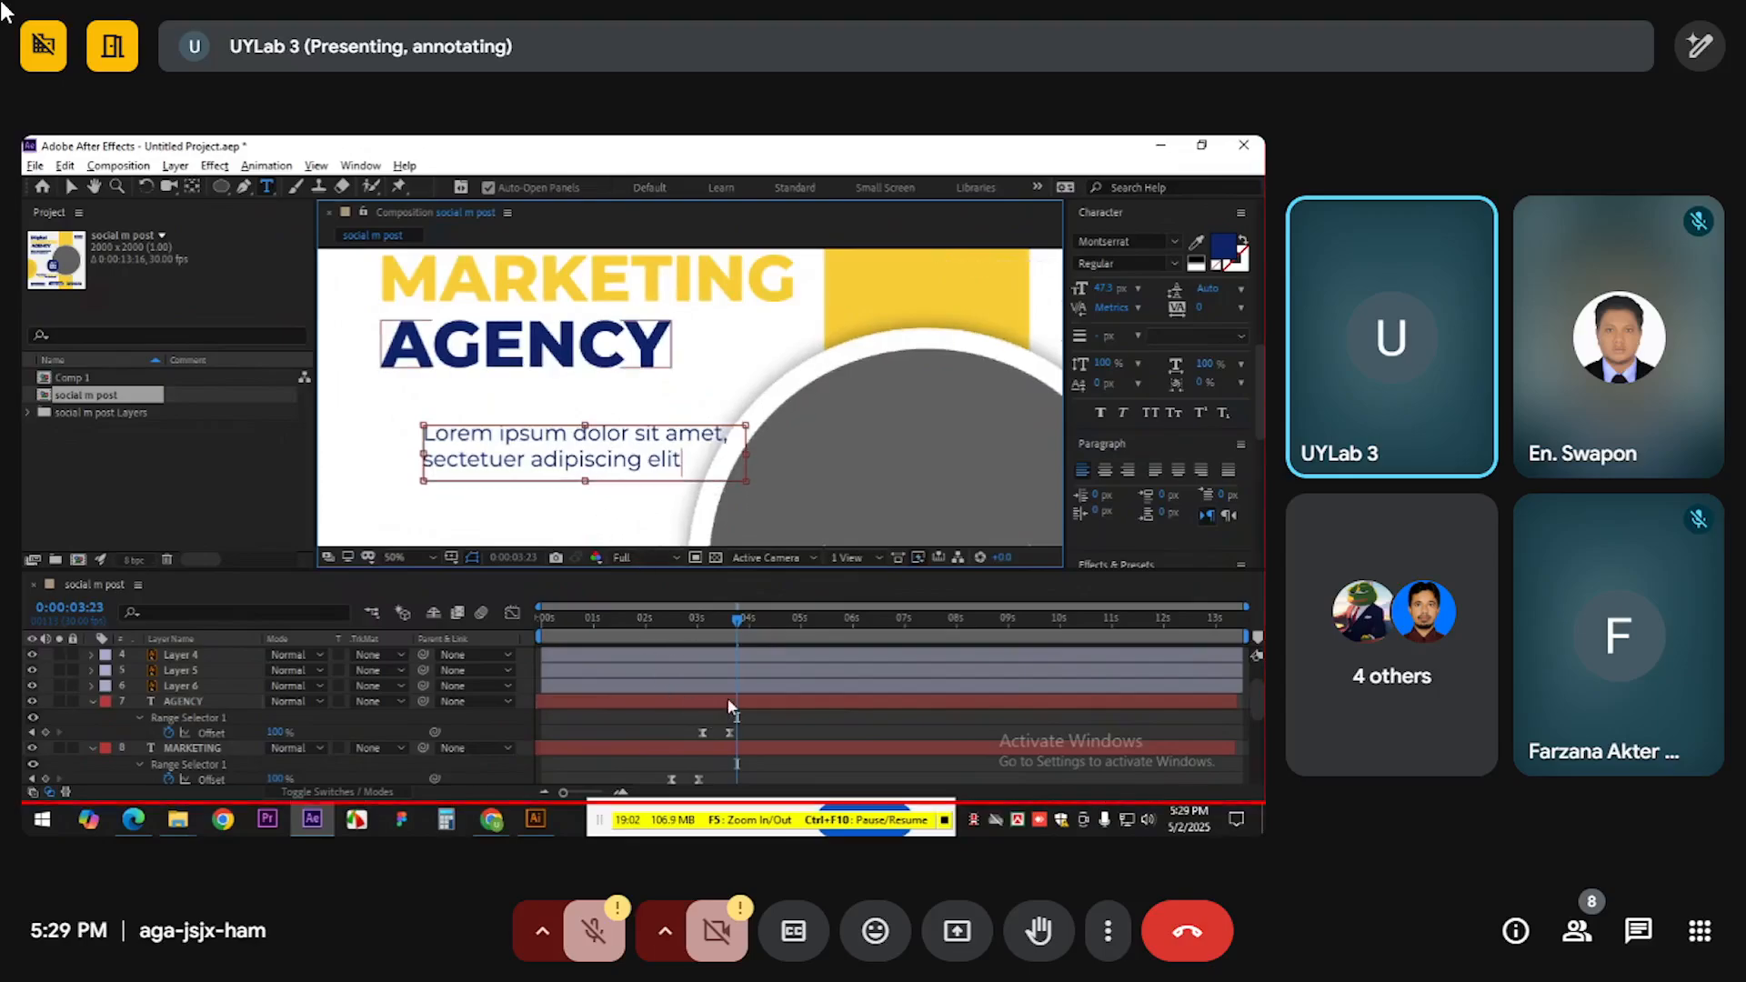
Move the new Lorem ipsum paragraph directly beneath AGENCY, lined up with the headline's left edge
scroll(718, 681, up, 2)
key(v)
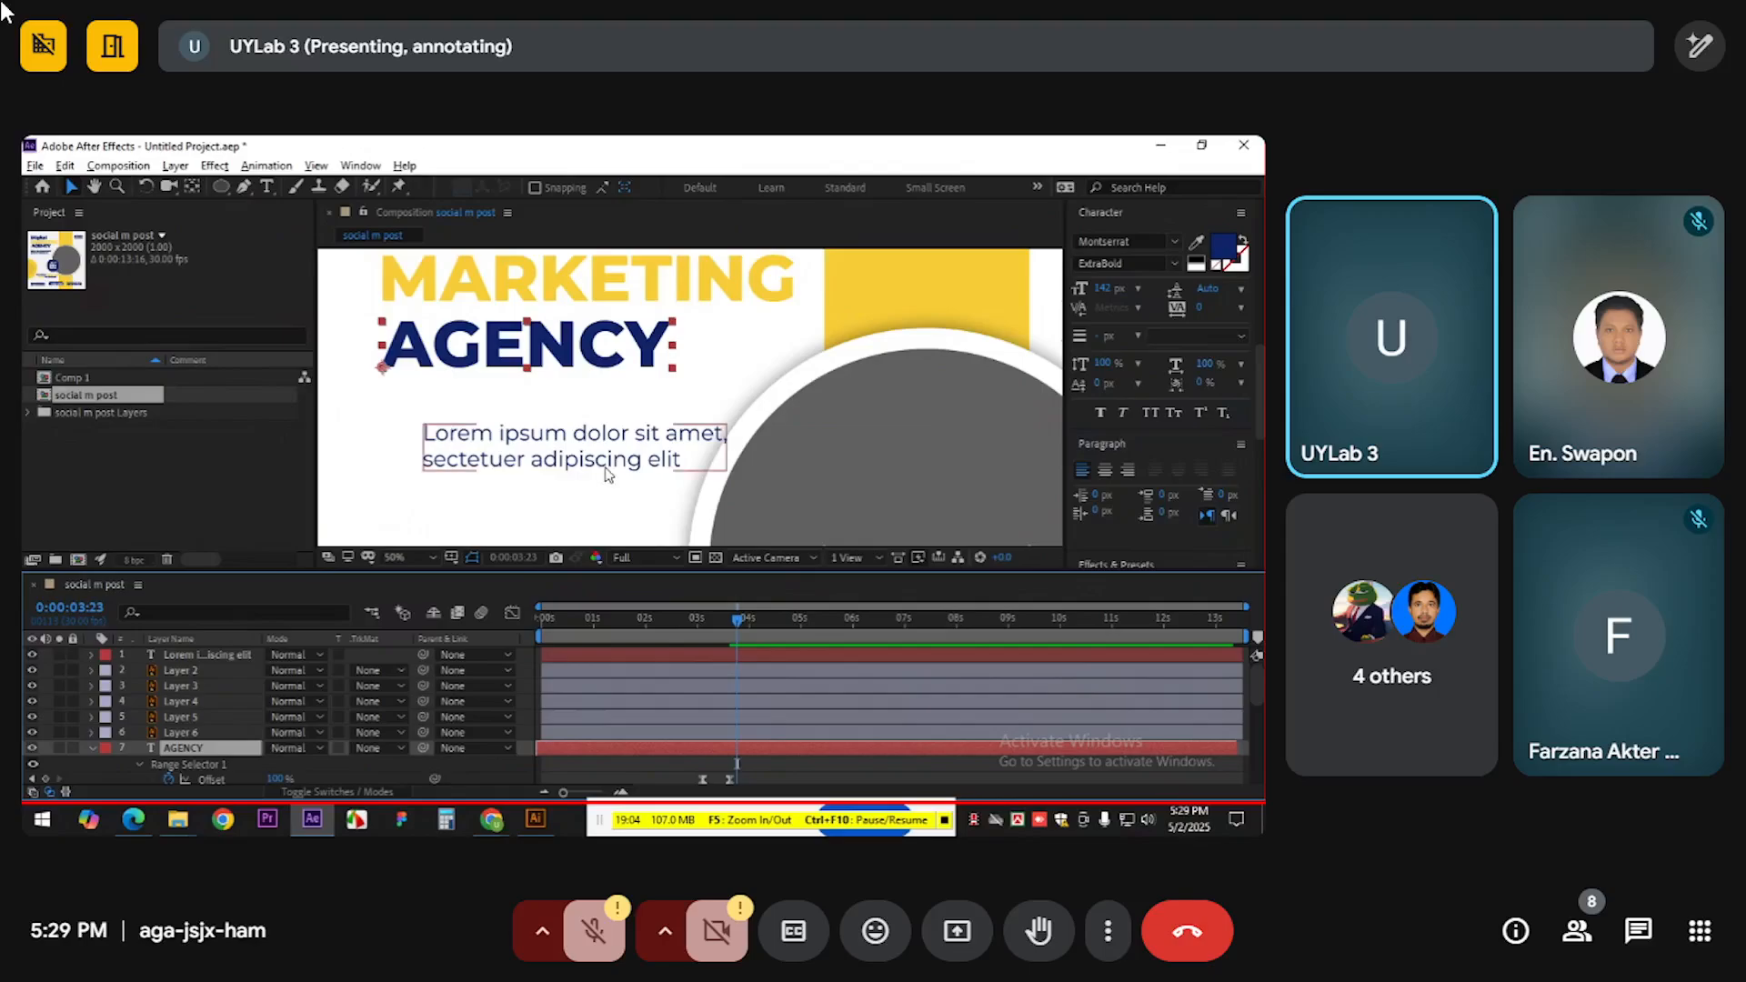
drag(597, 462, 505, 427)
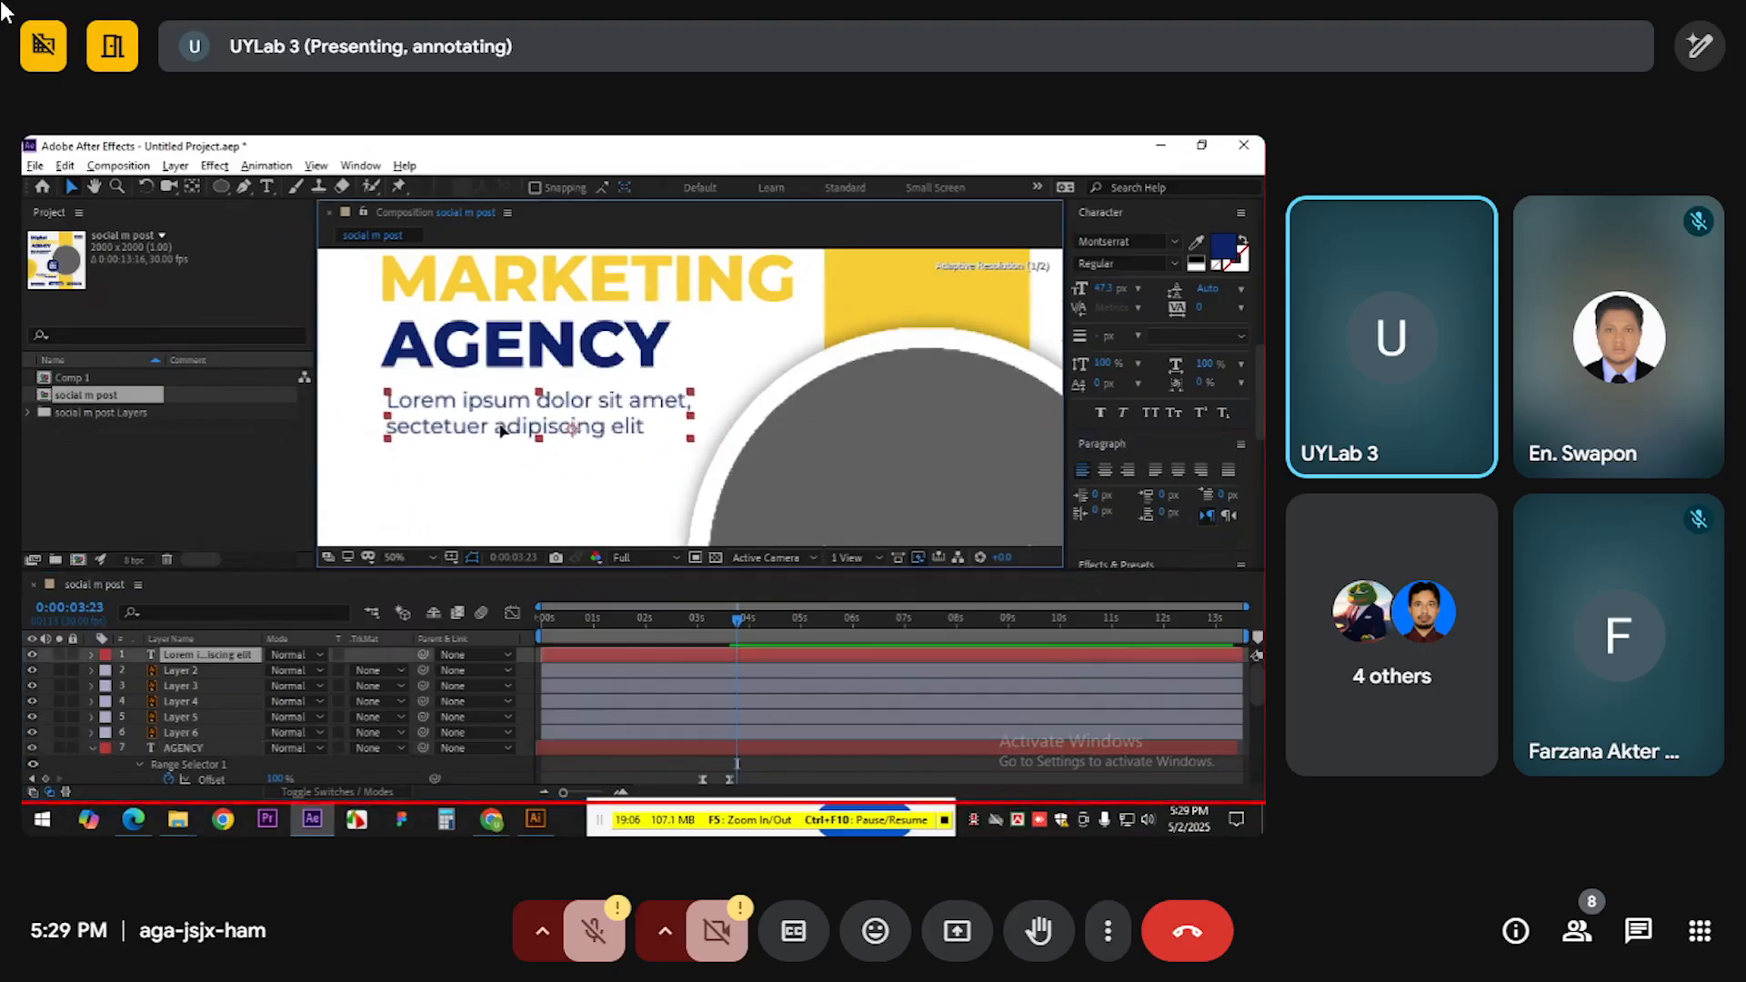
scroll(533, 408, down, 3)
scroll(656, 391, up, 1)
scroll(656, 391, up, 2)
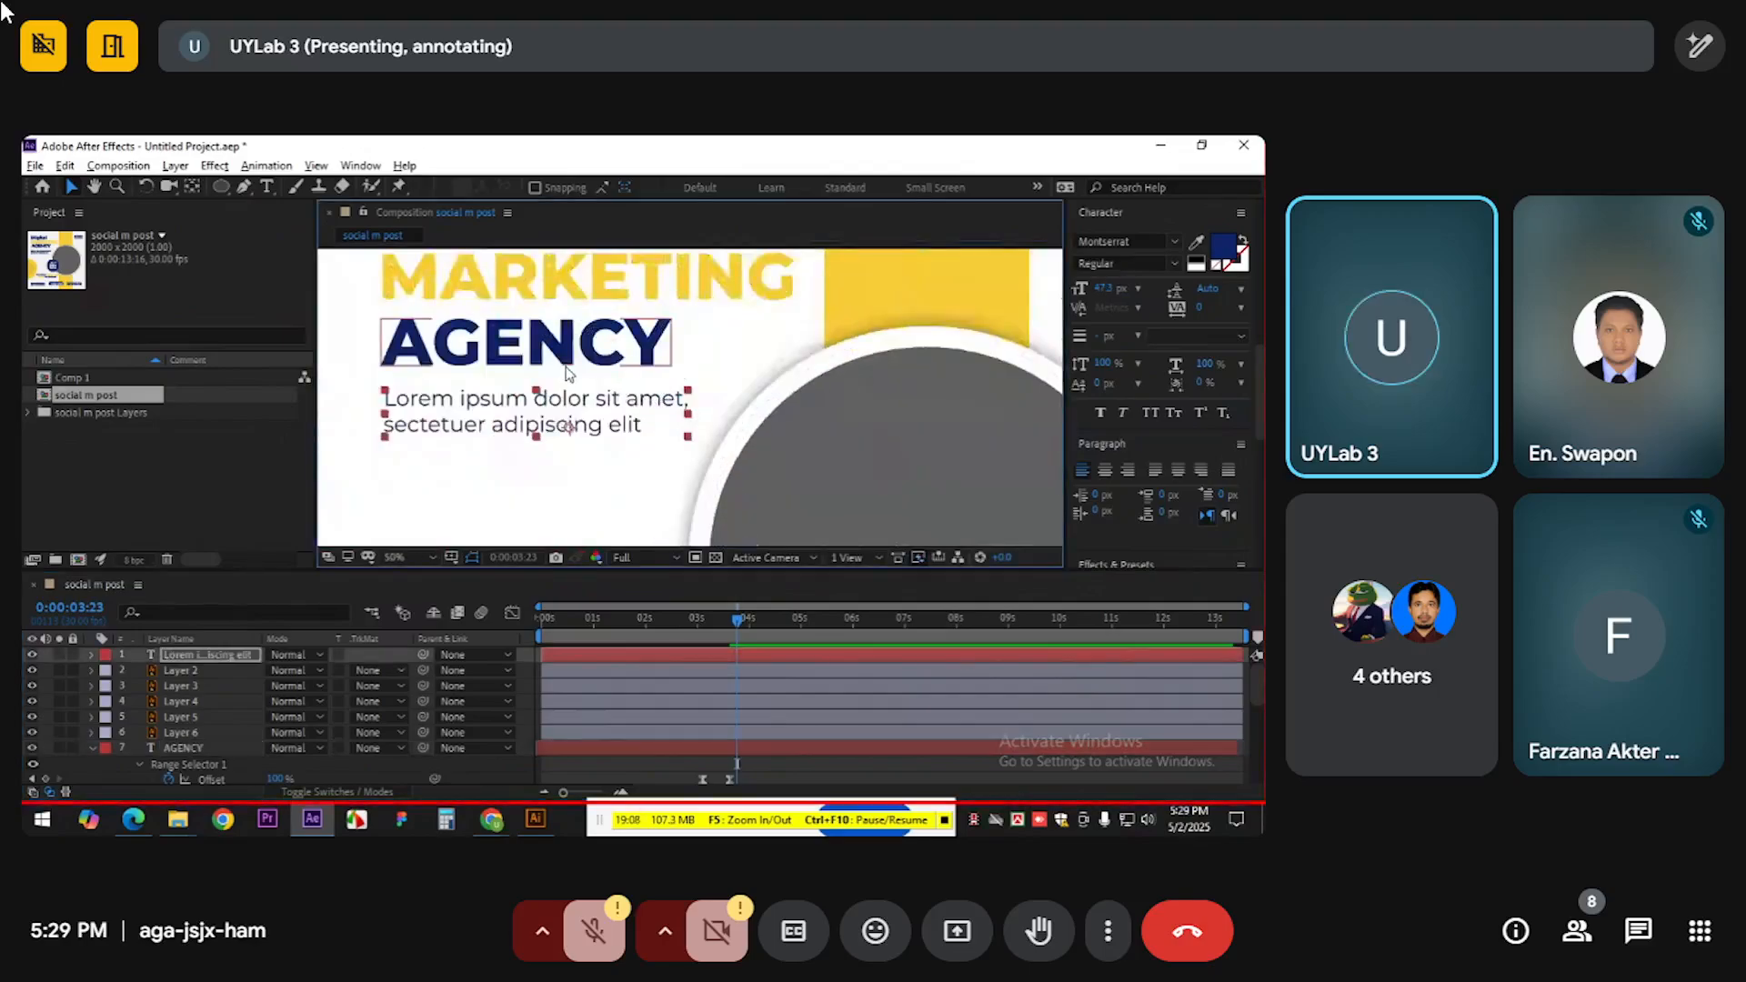
Select the Digital, MARKETING, AGENCY and Lorem ipsum layers together, bring up the alignment options, and clear the selection
scroll(627, 355, down, 1)
shift+click(609, 332)
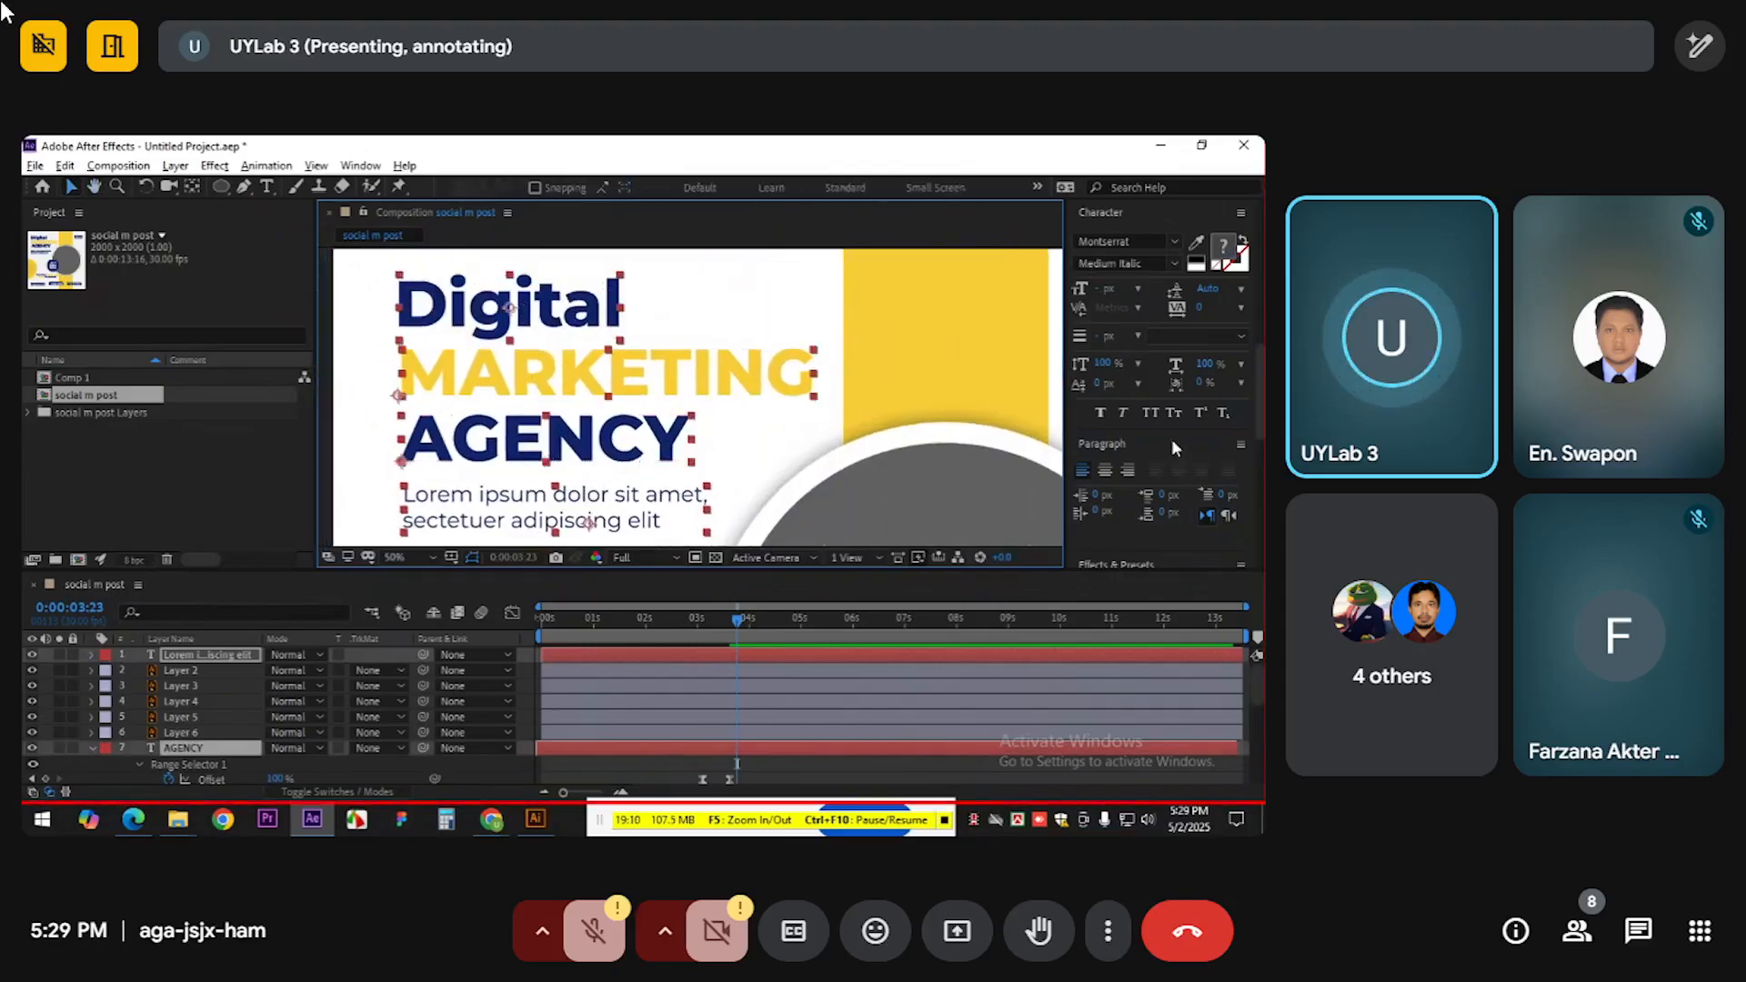
scroll(1171, 438, down, 10)
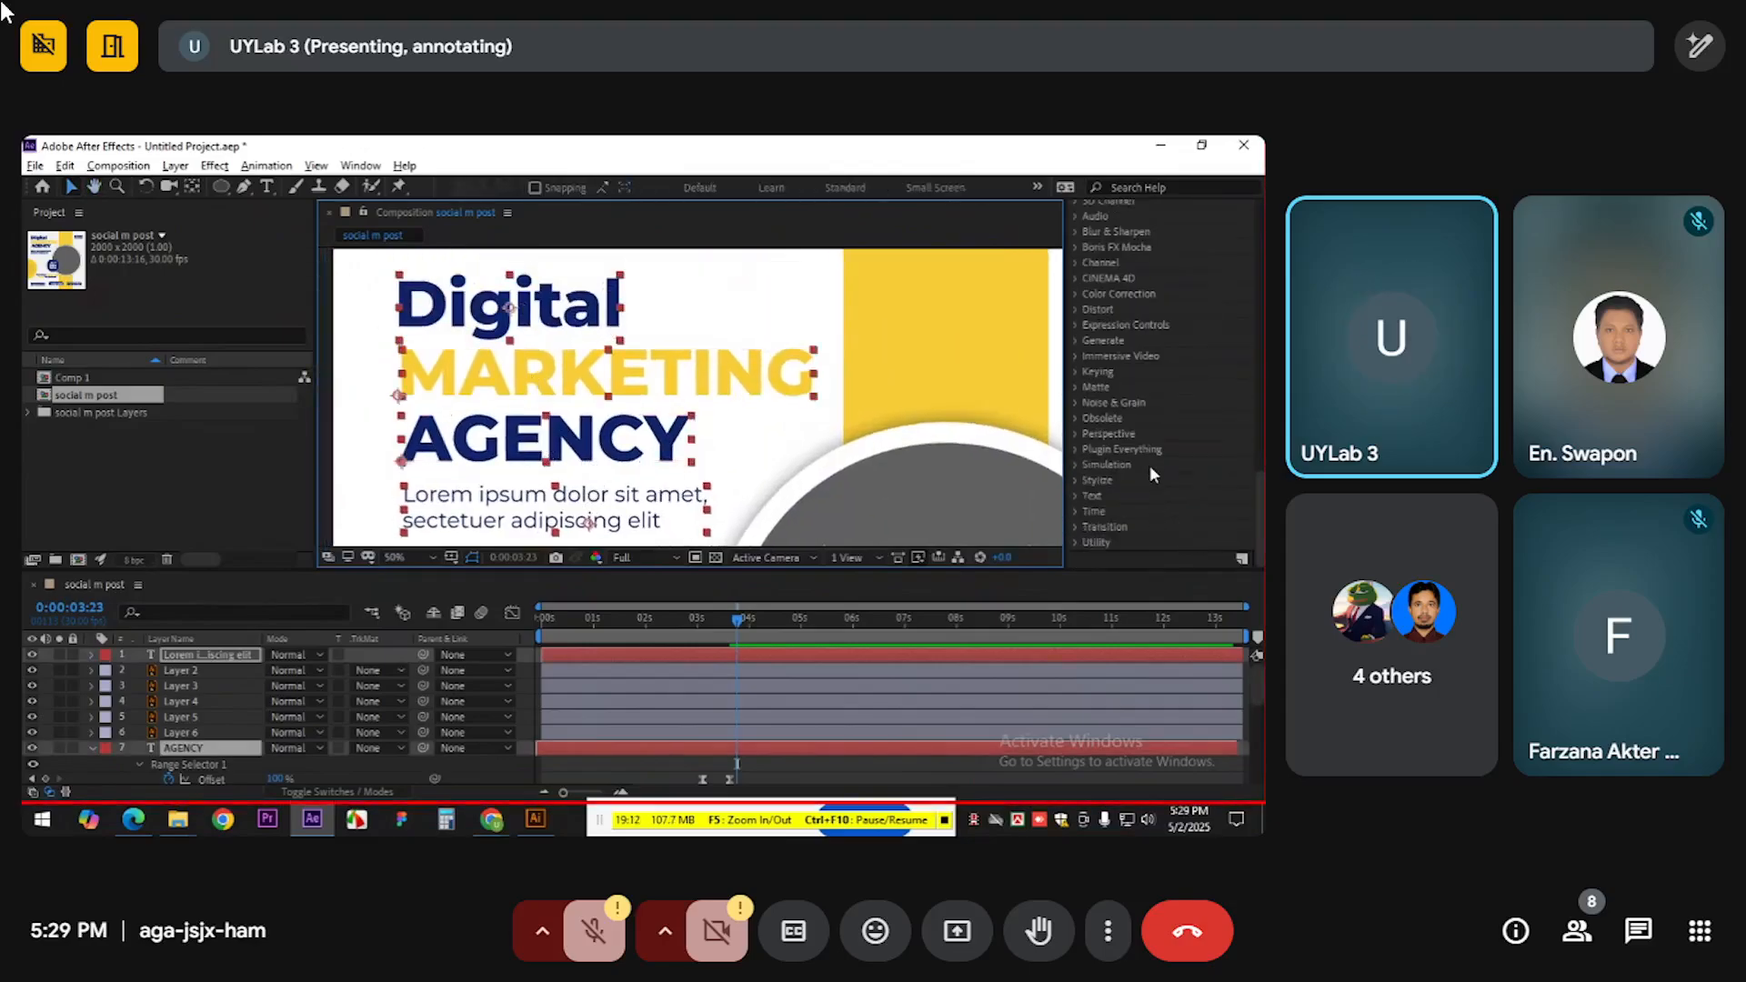
scroll(1150, 465, up, 10)
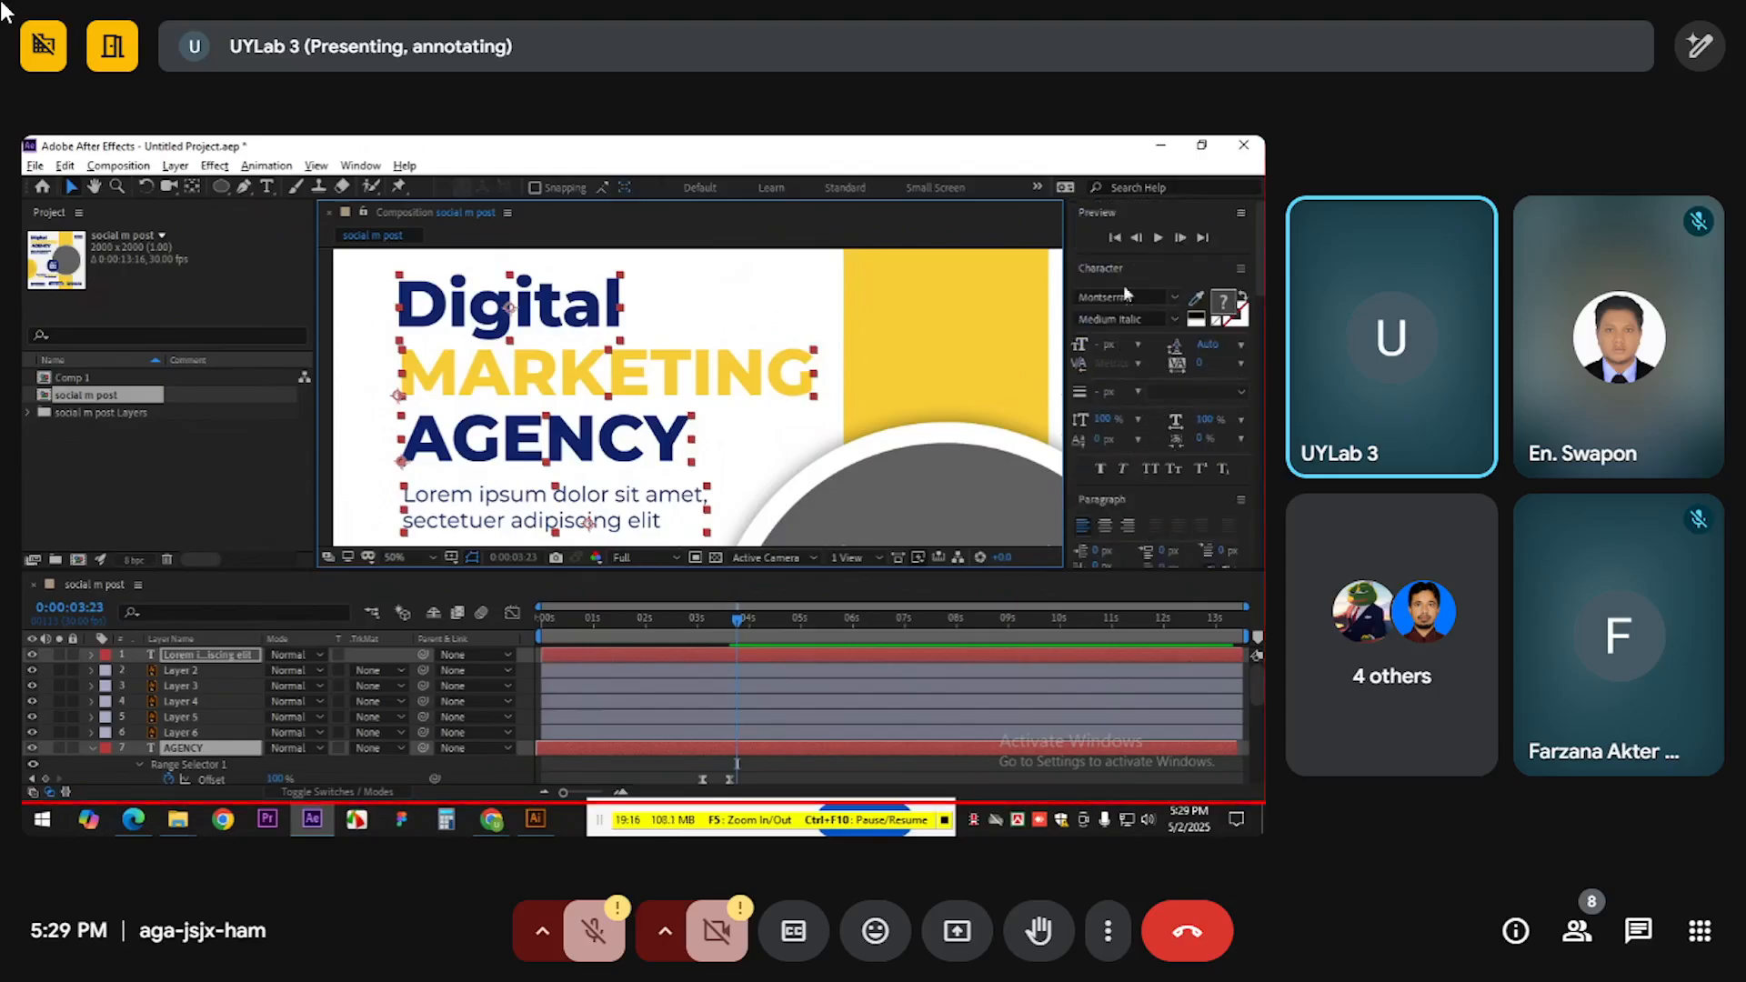
click(356, 167)
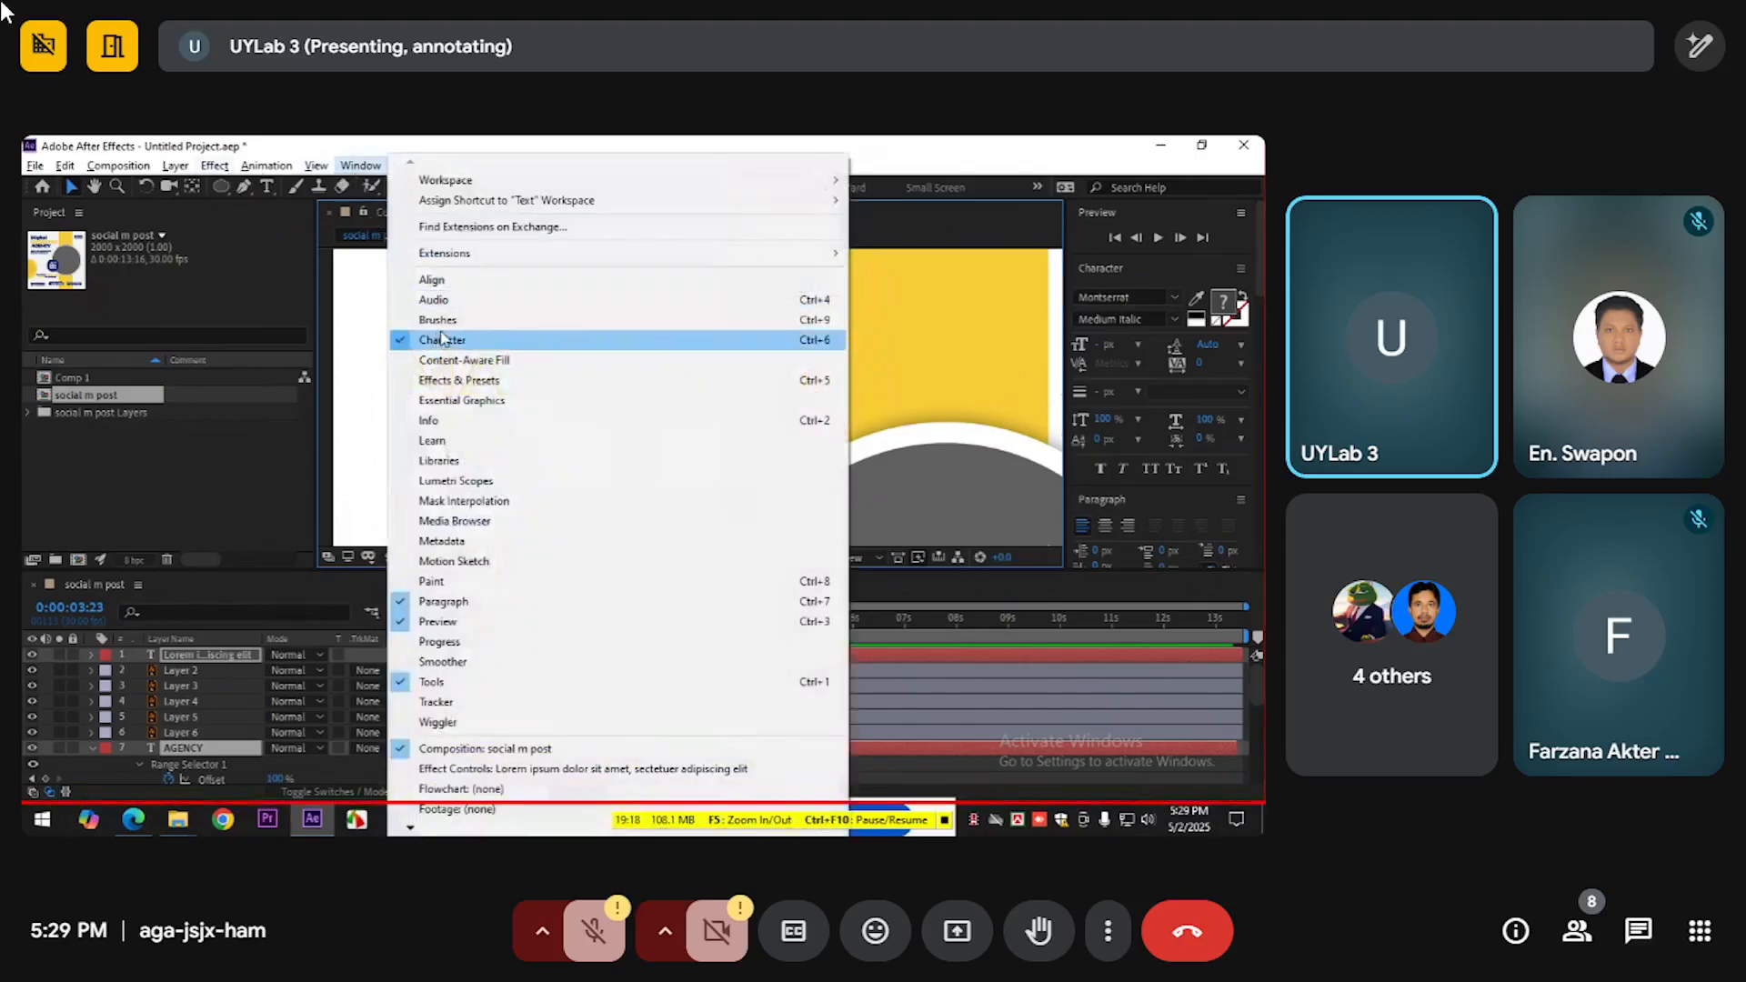
click(410, 308)
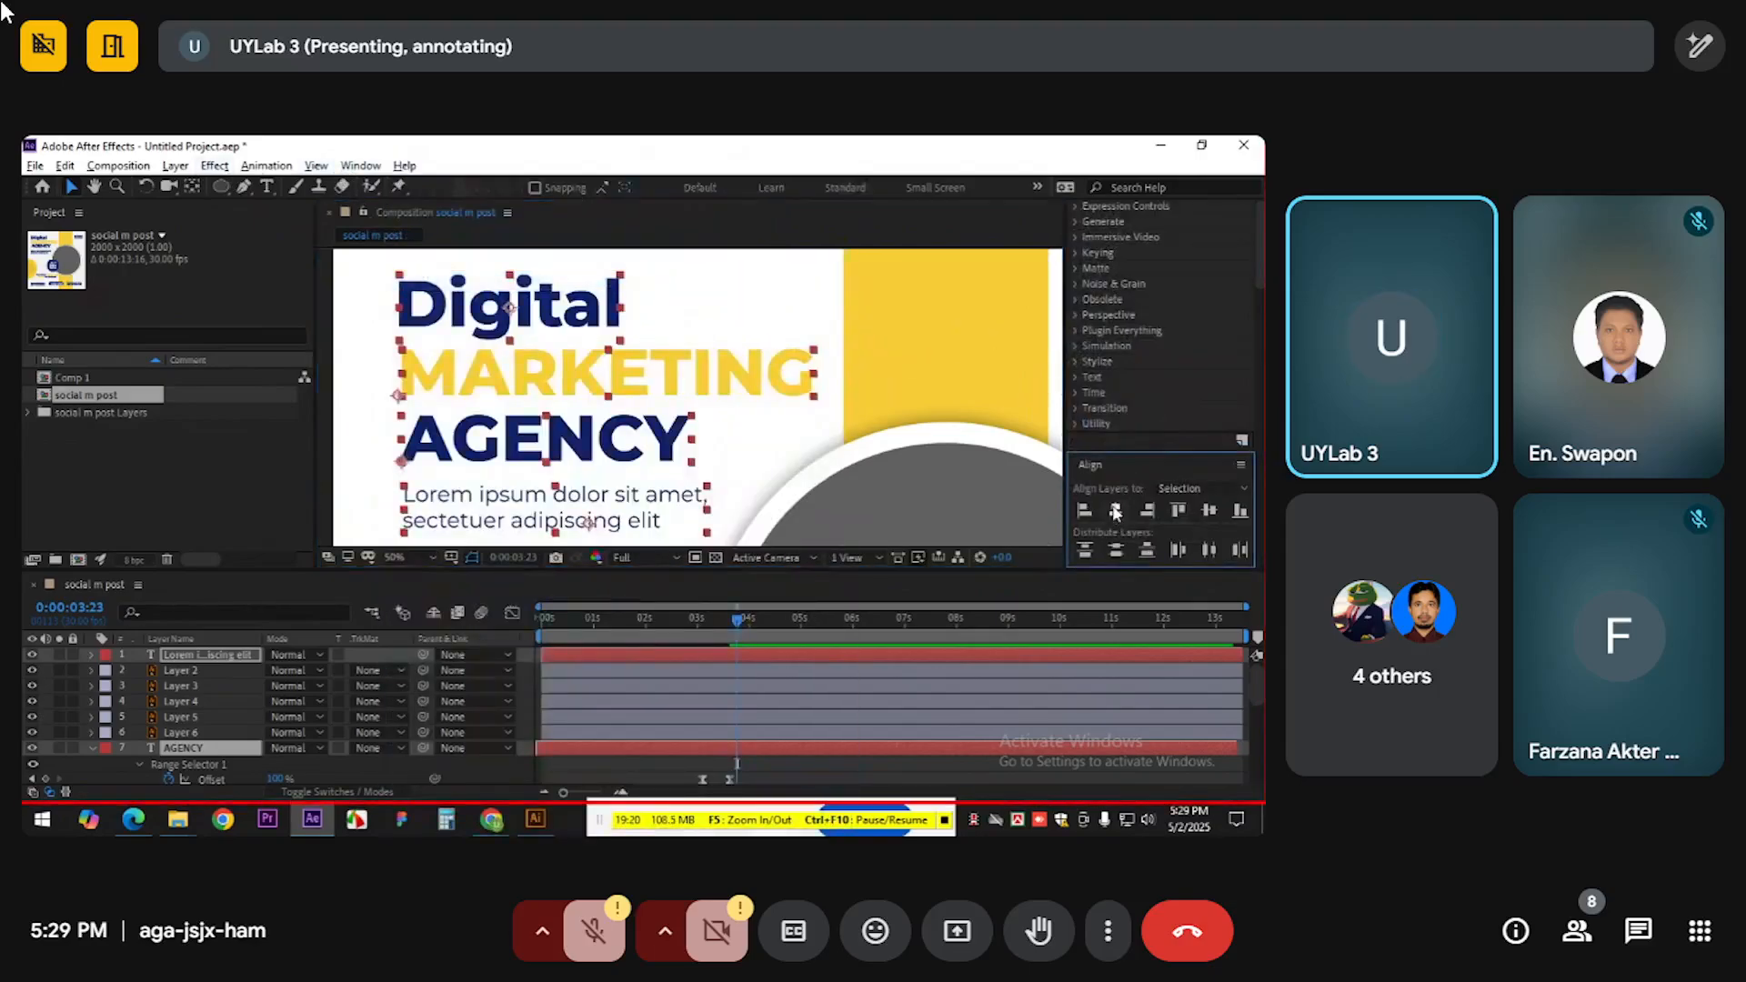
scroll(606, 377, down, 3)
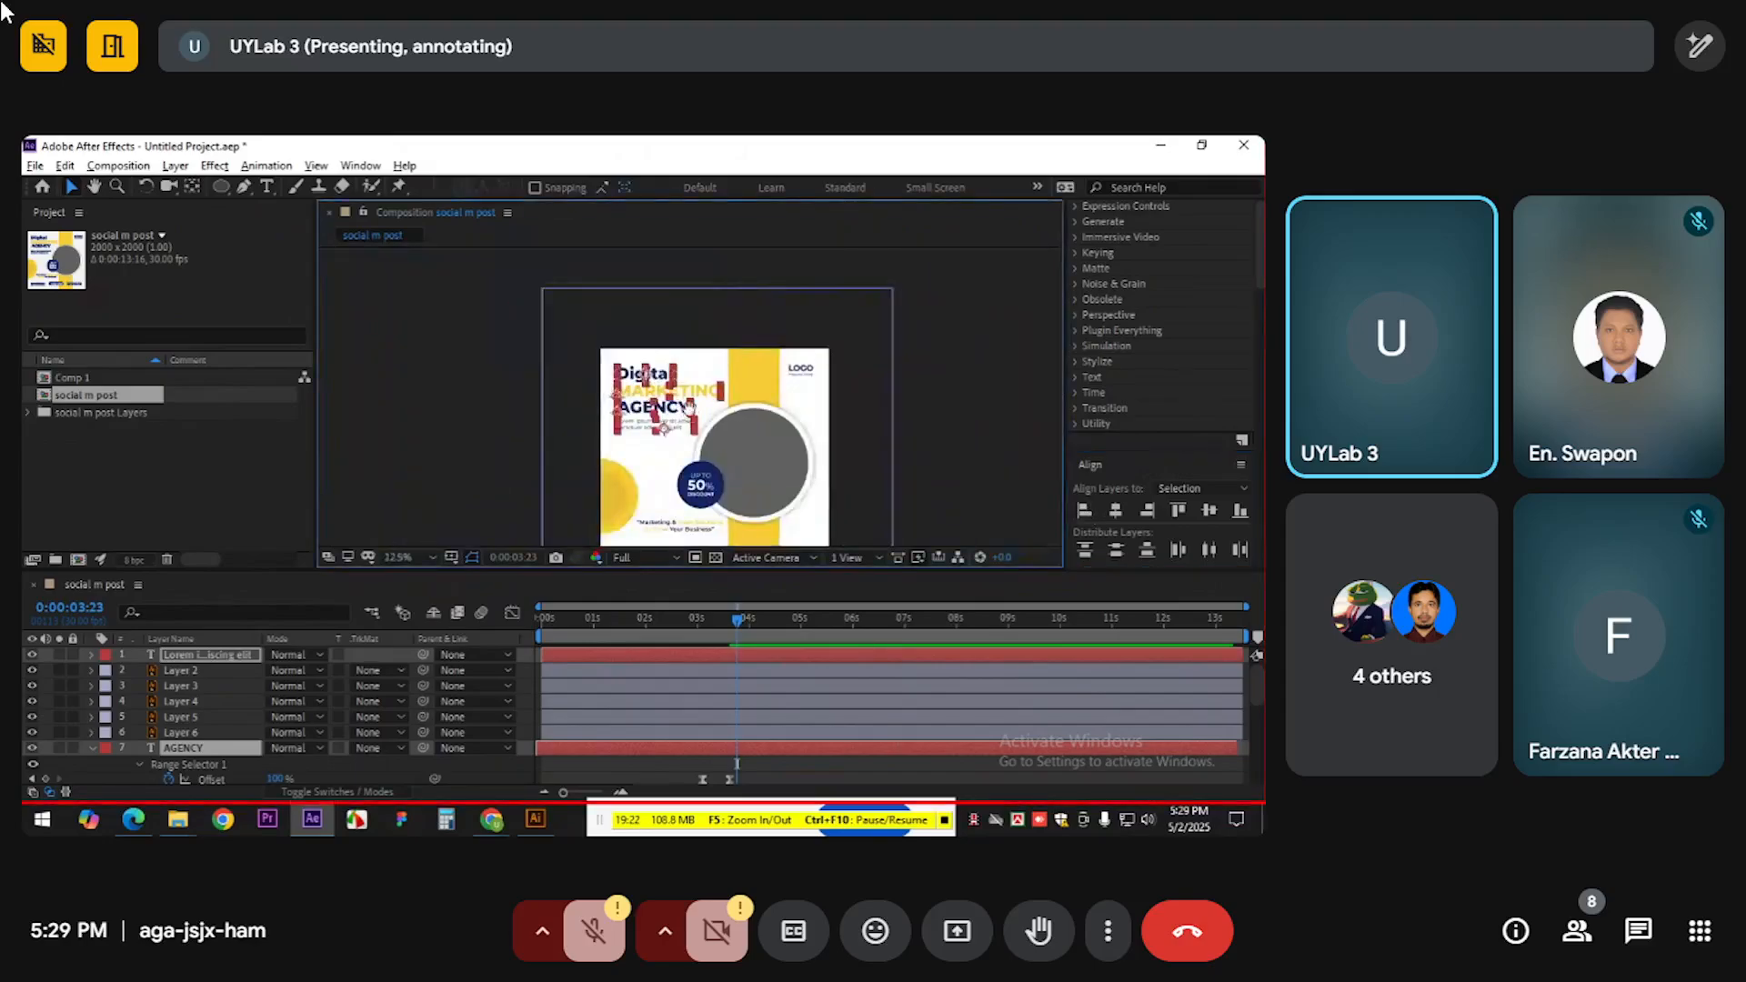
drag(689, 408, 809, 506)
scroll(498, 368, up, 1)
click(909, 432)
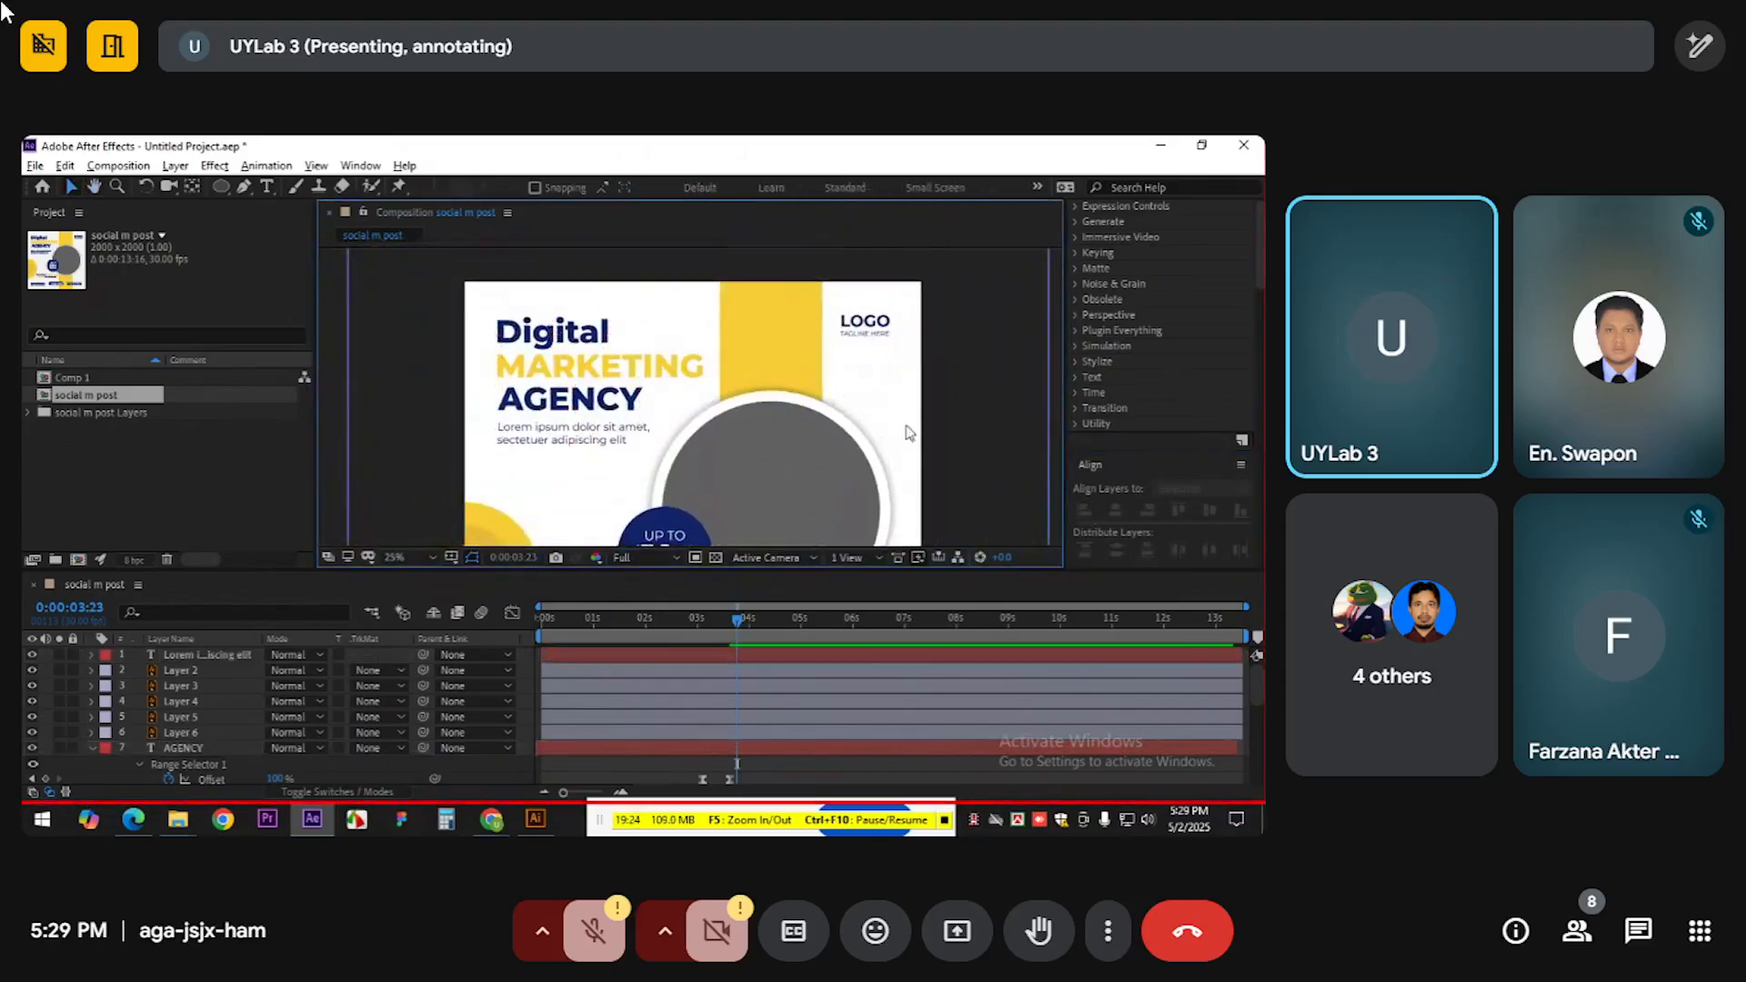
Find the Typewriter text preset, apply it to the Lorem ipsum paragraph at 0:00:03:23, and preview the animation
click(572, 441)
scroll(1165, 455, up, 8)
scroll(1164, 446, down, 3)
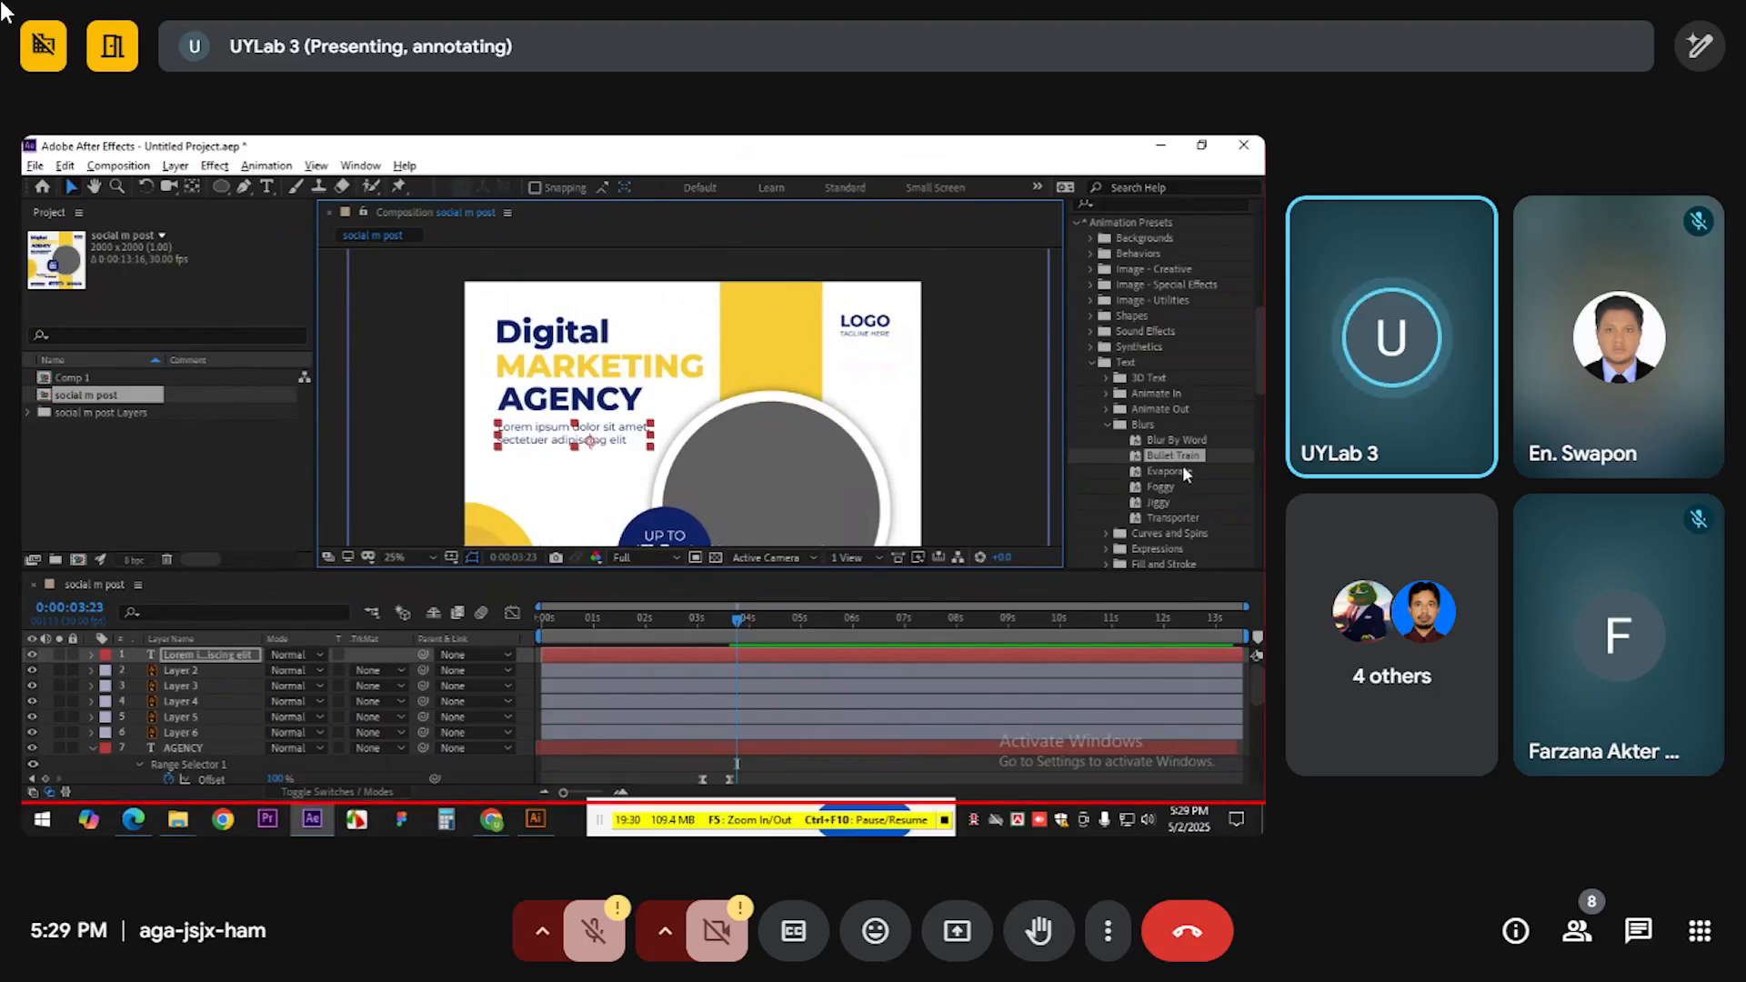
scroll(1163, 461, up, 1)
scroll(1166, 467, up, 1)
click(1114, 312)
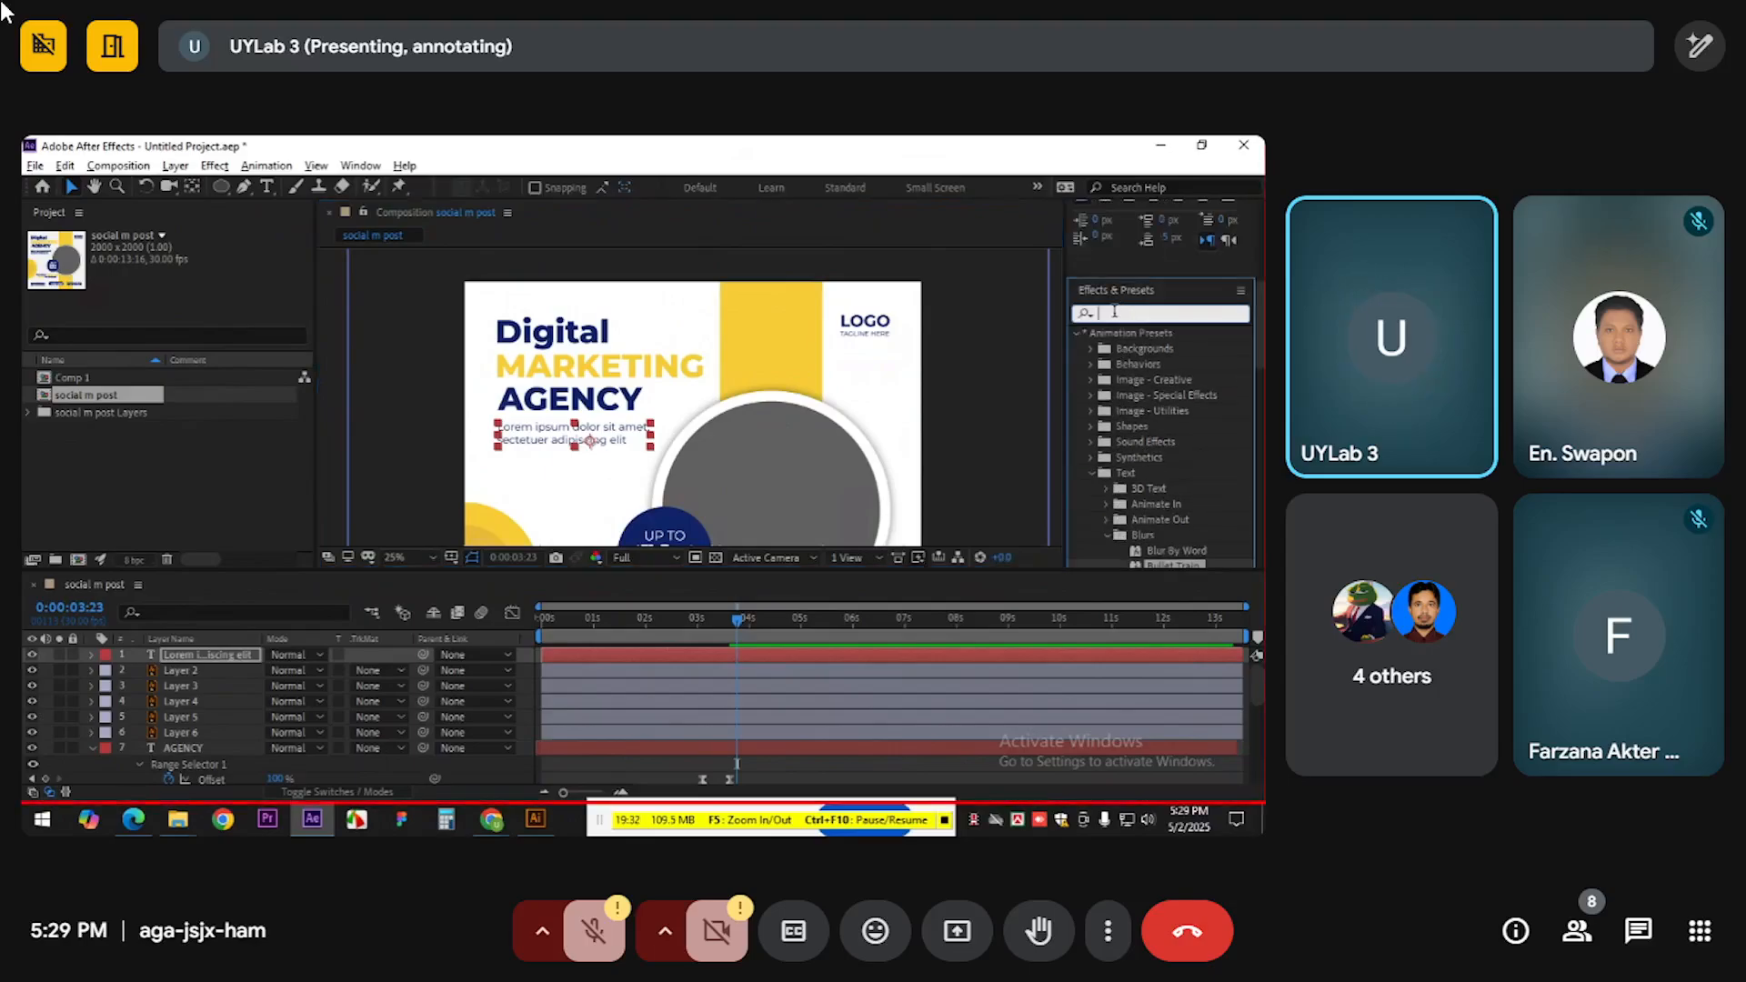
text(type)
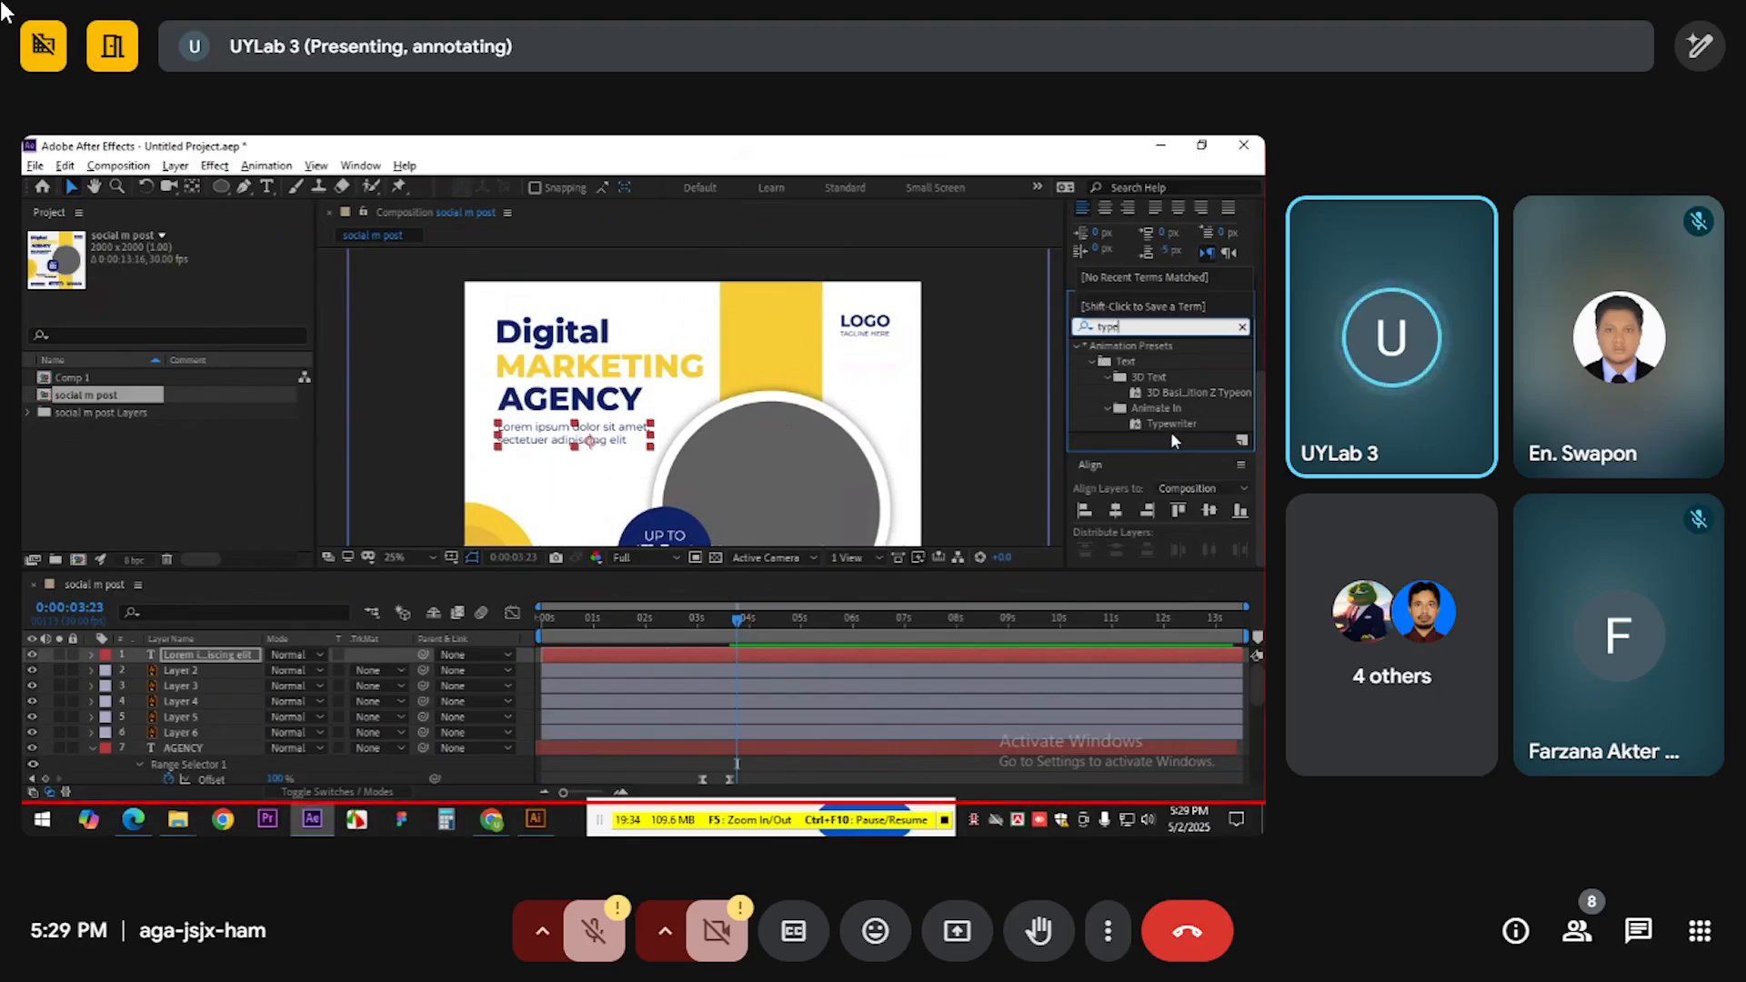
drag(1171, 424, 759, 495)
key(space)
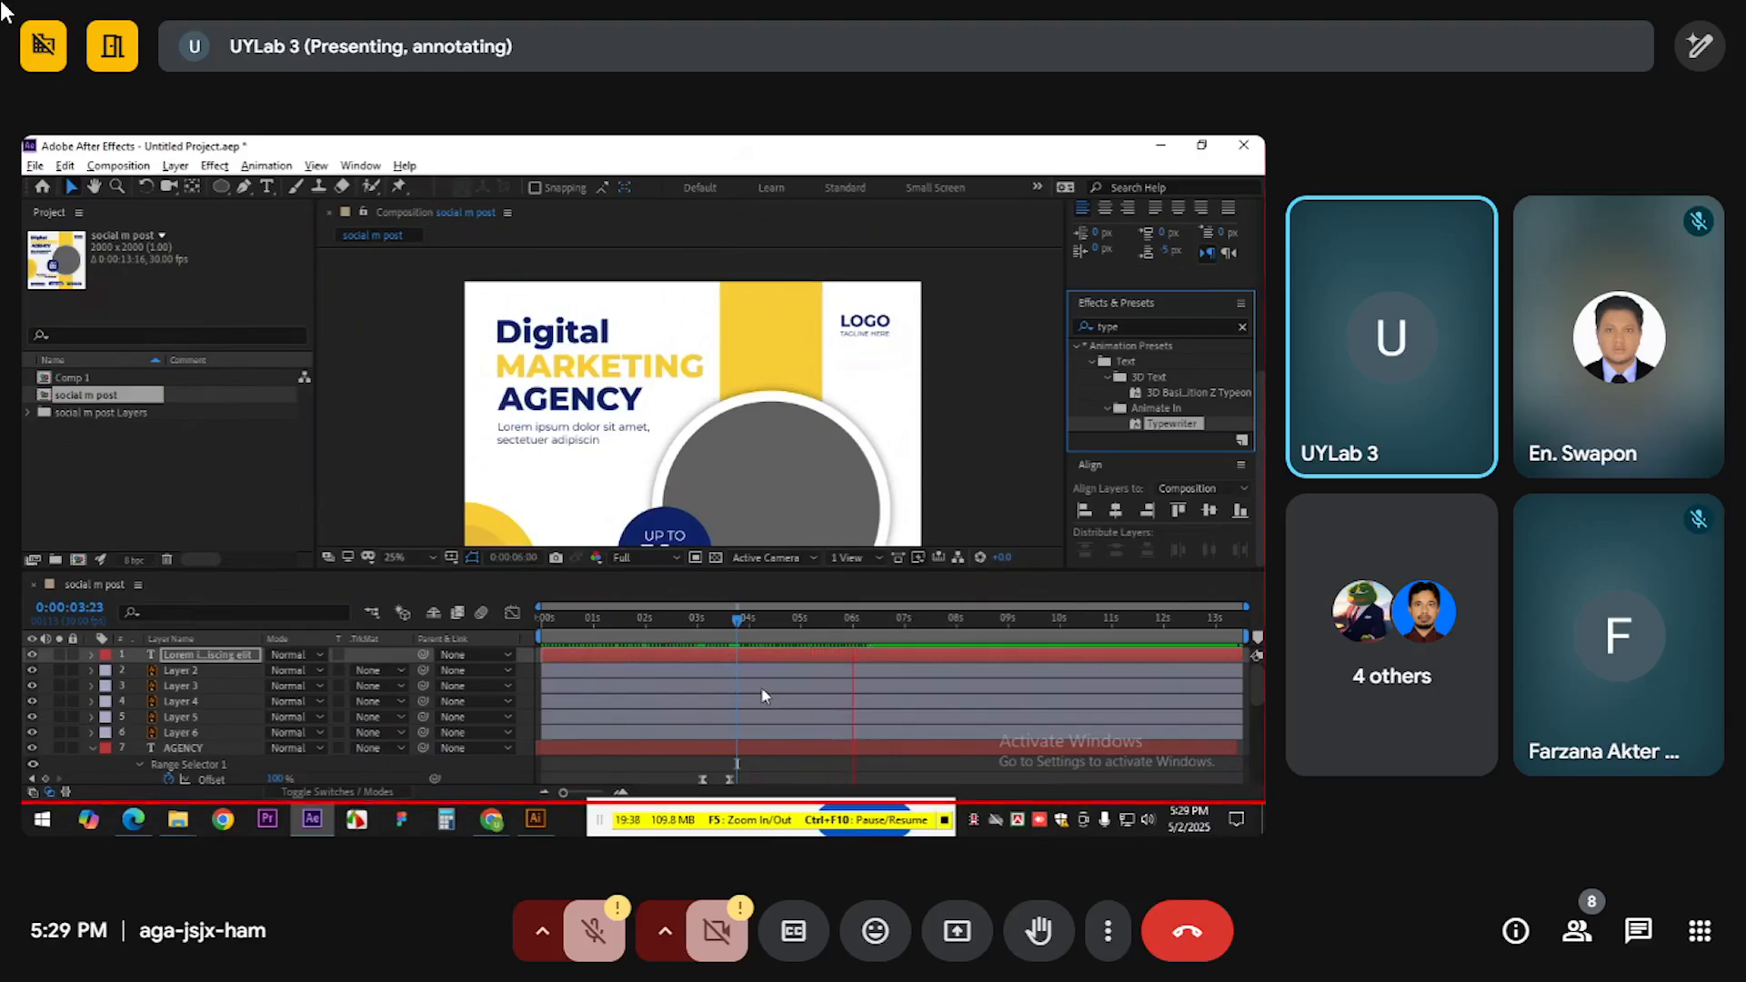
Reveal the paragraph's Start keyframes, pull the ending keyframe back to just past the 5-second mark, and apply Easy Ease
click(760, 656)
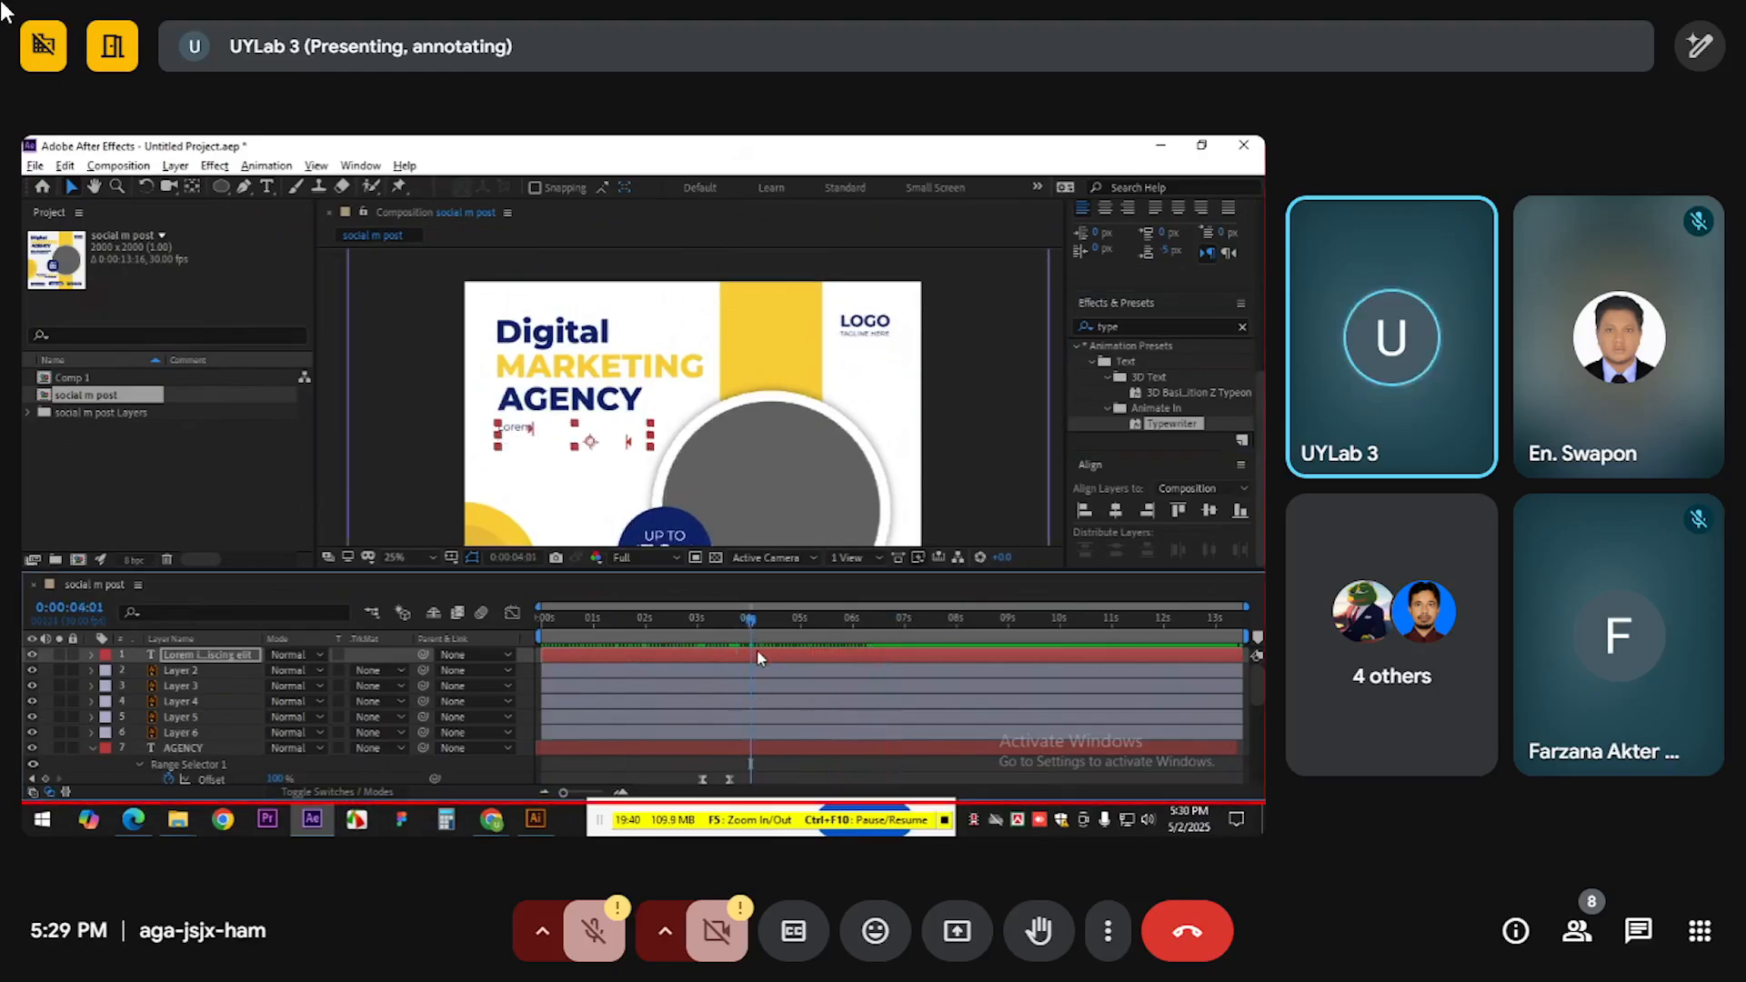
key(u)
drag(869, 685, 825, 693)
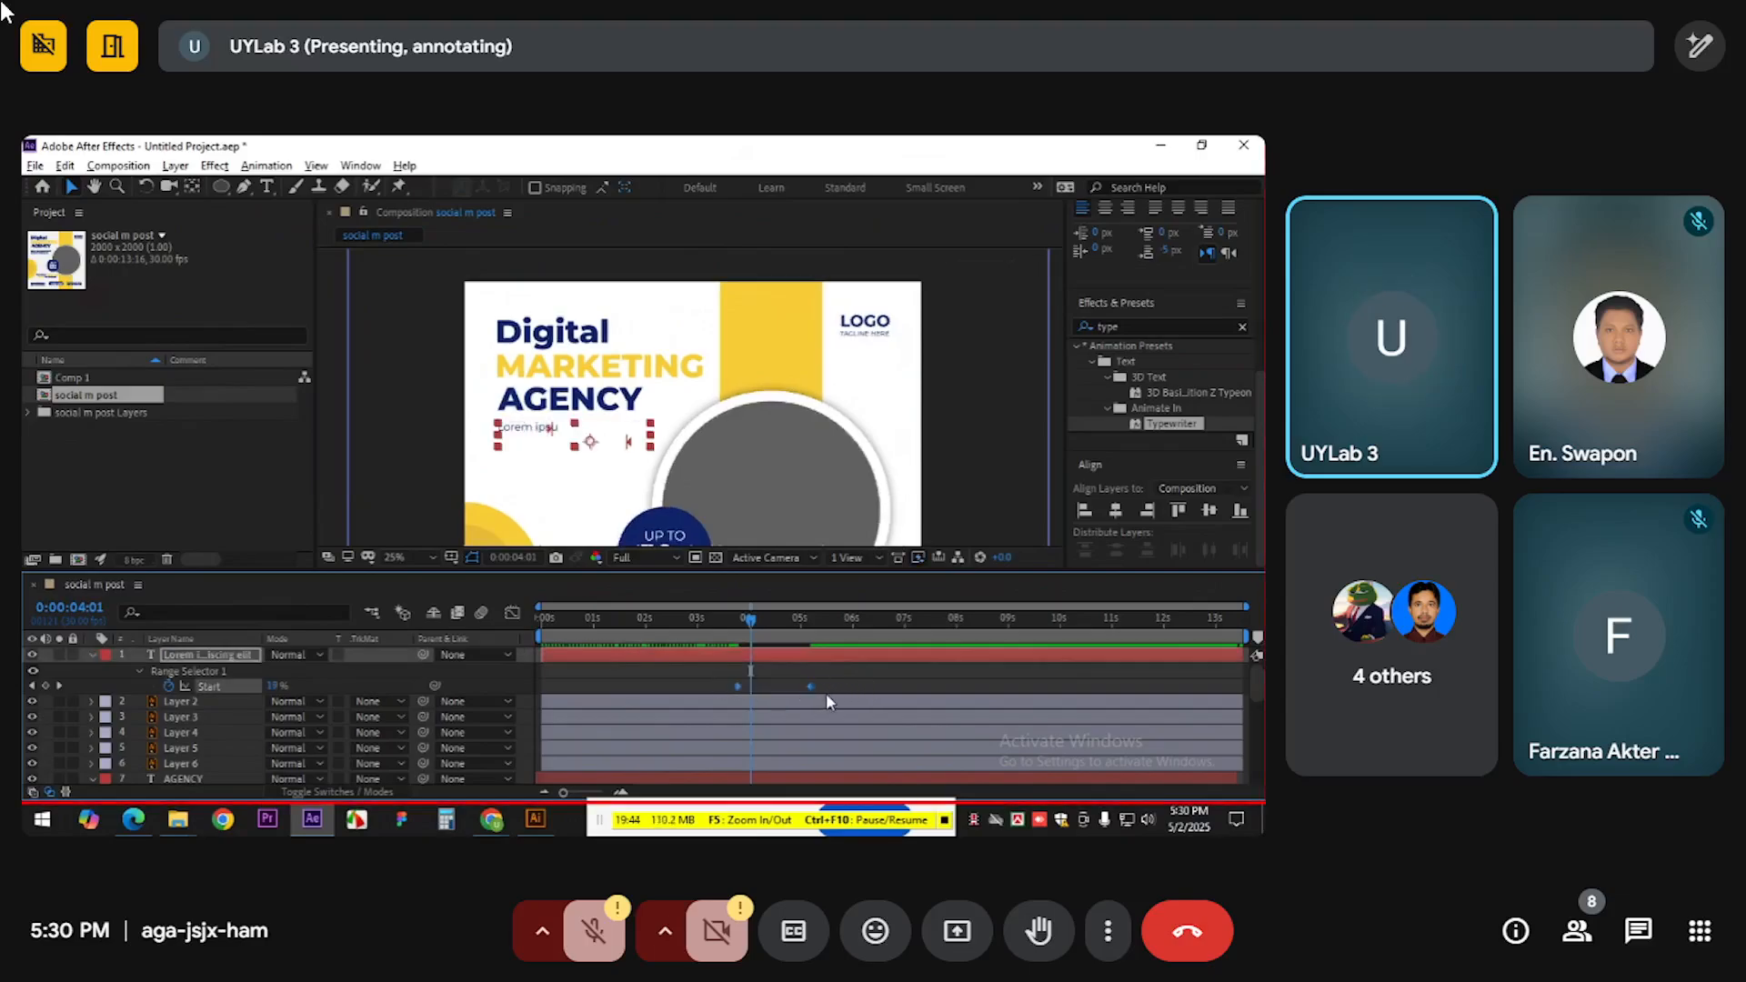
key(F9)
click(704, 620)
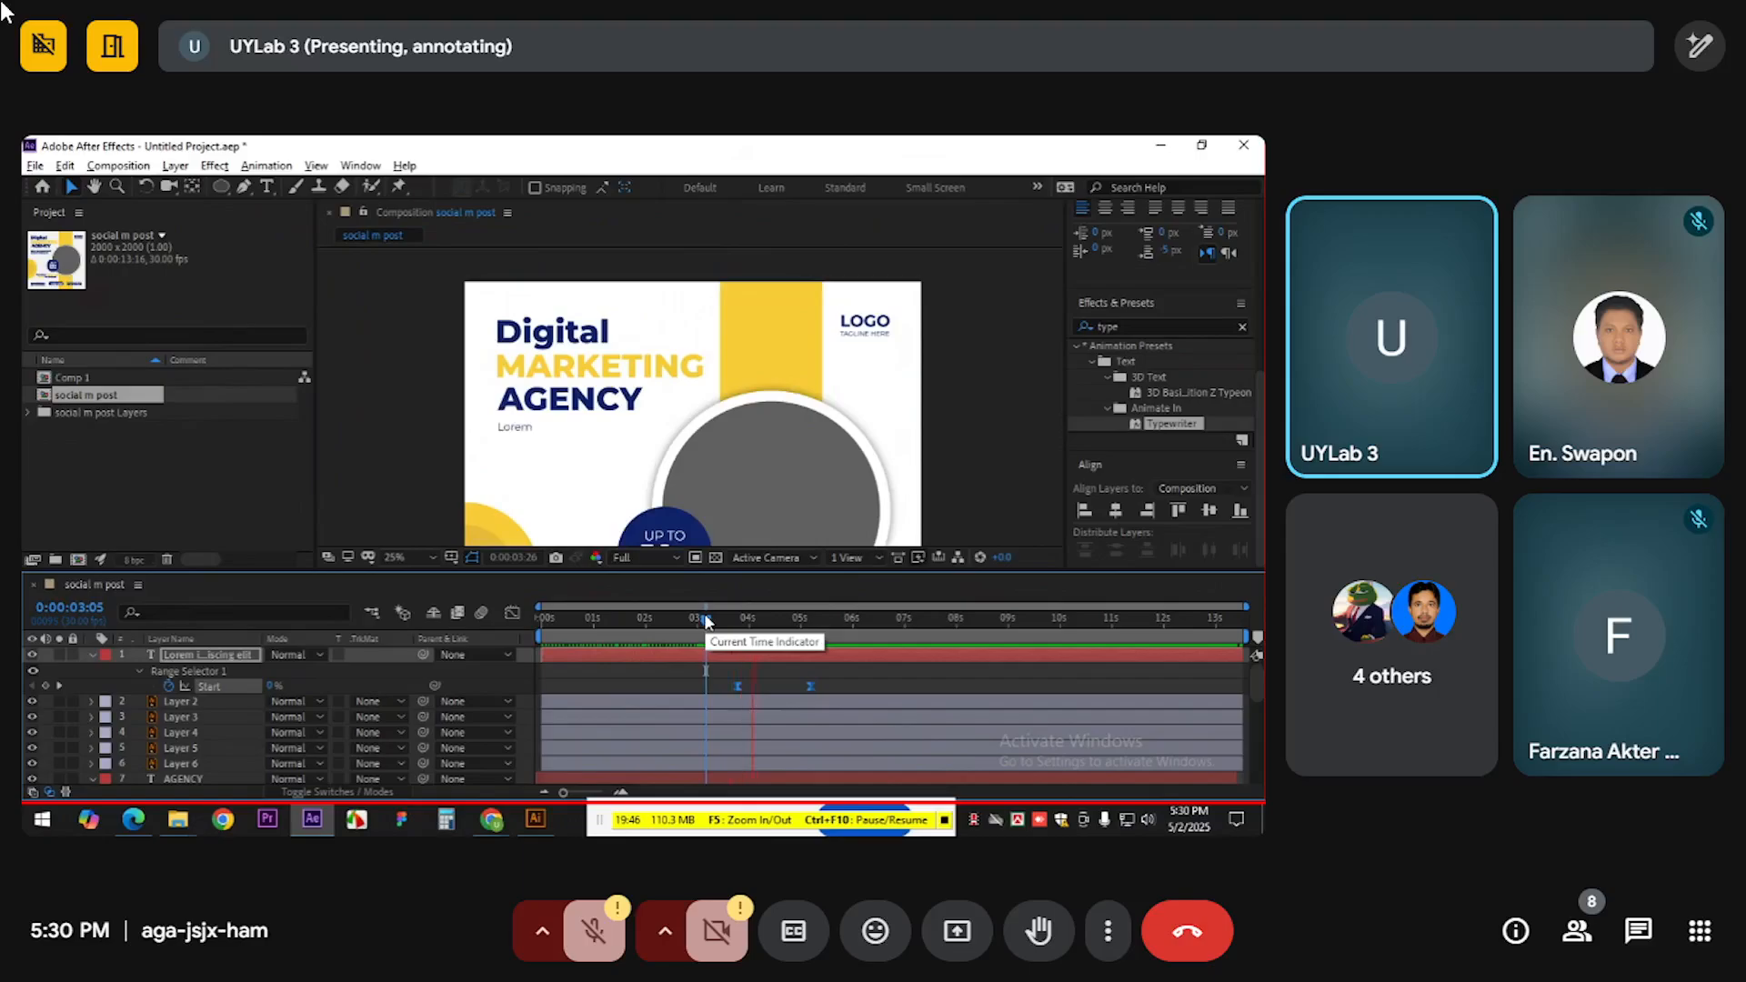
Shorten the typewriter reveal by moving its ending Start keyframe to shortly before the 5-second mark, and preview the result
drag(820, 685, 798, 684)
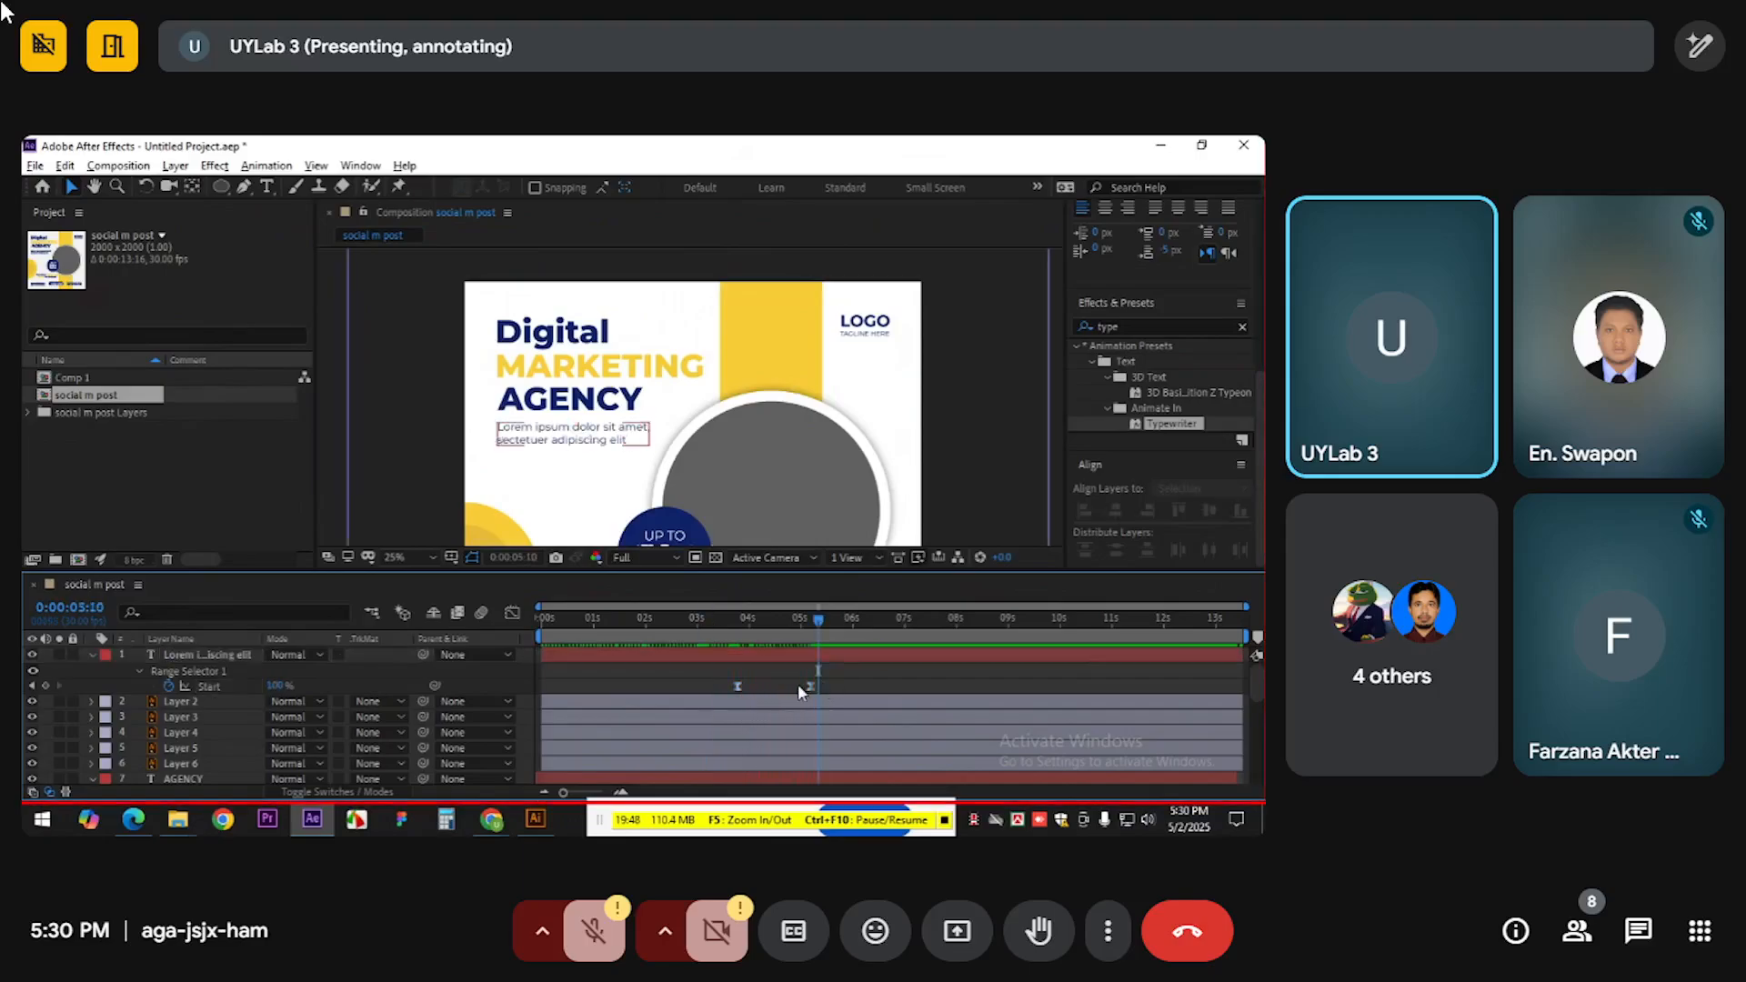
click(710, 627)
key(space)
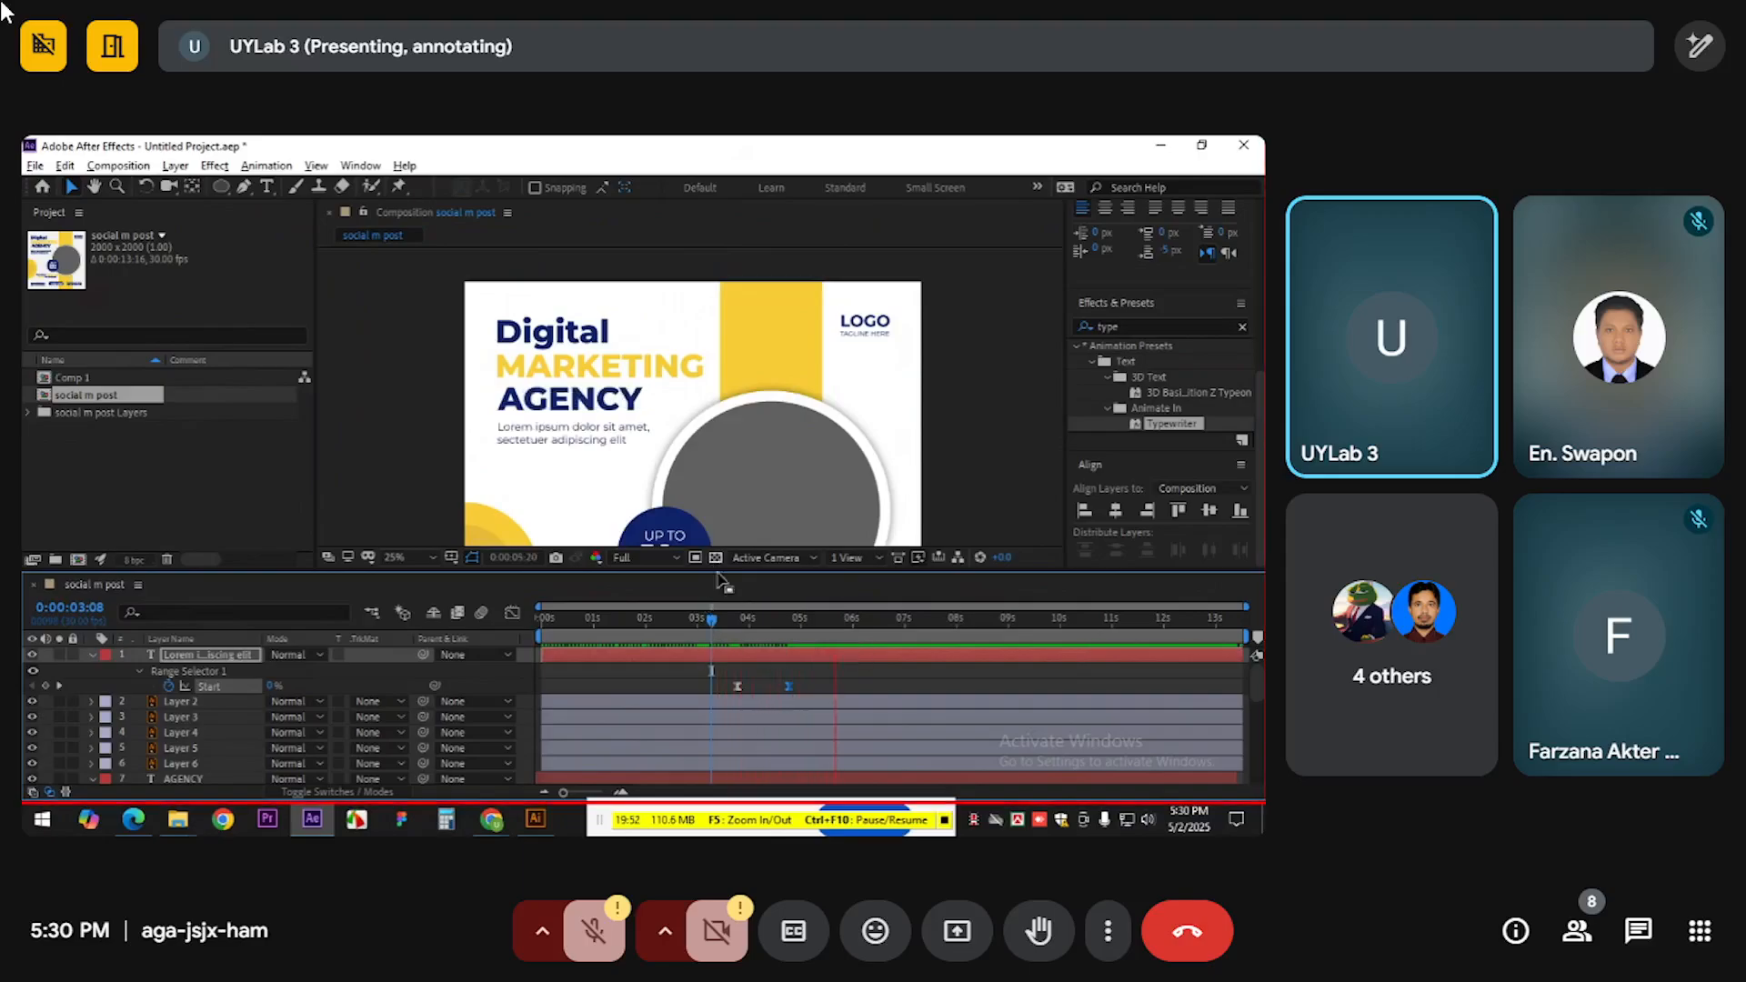
click(649, 618)
key(space)
drag(700, 456, 625, 423)
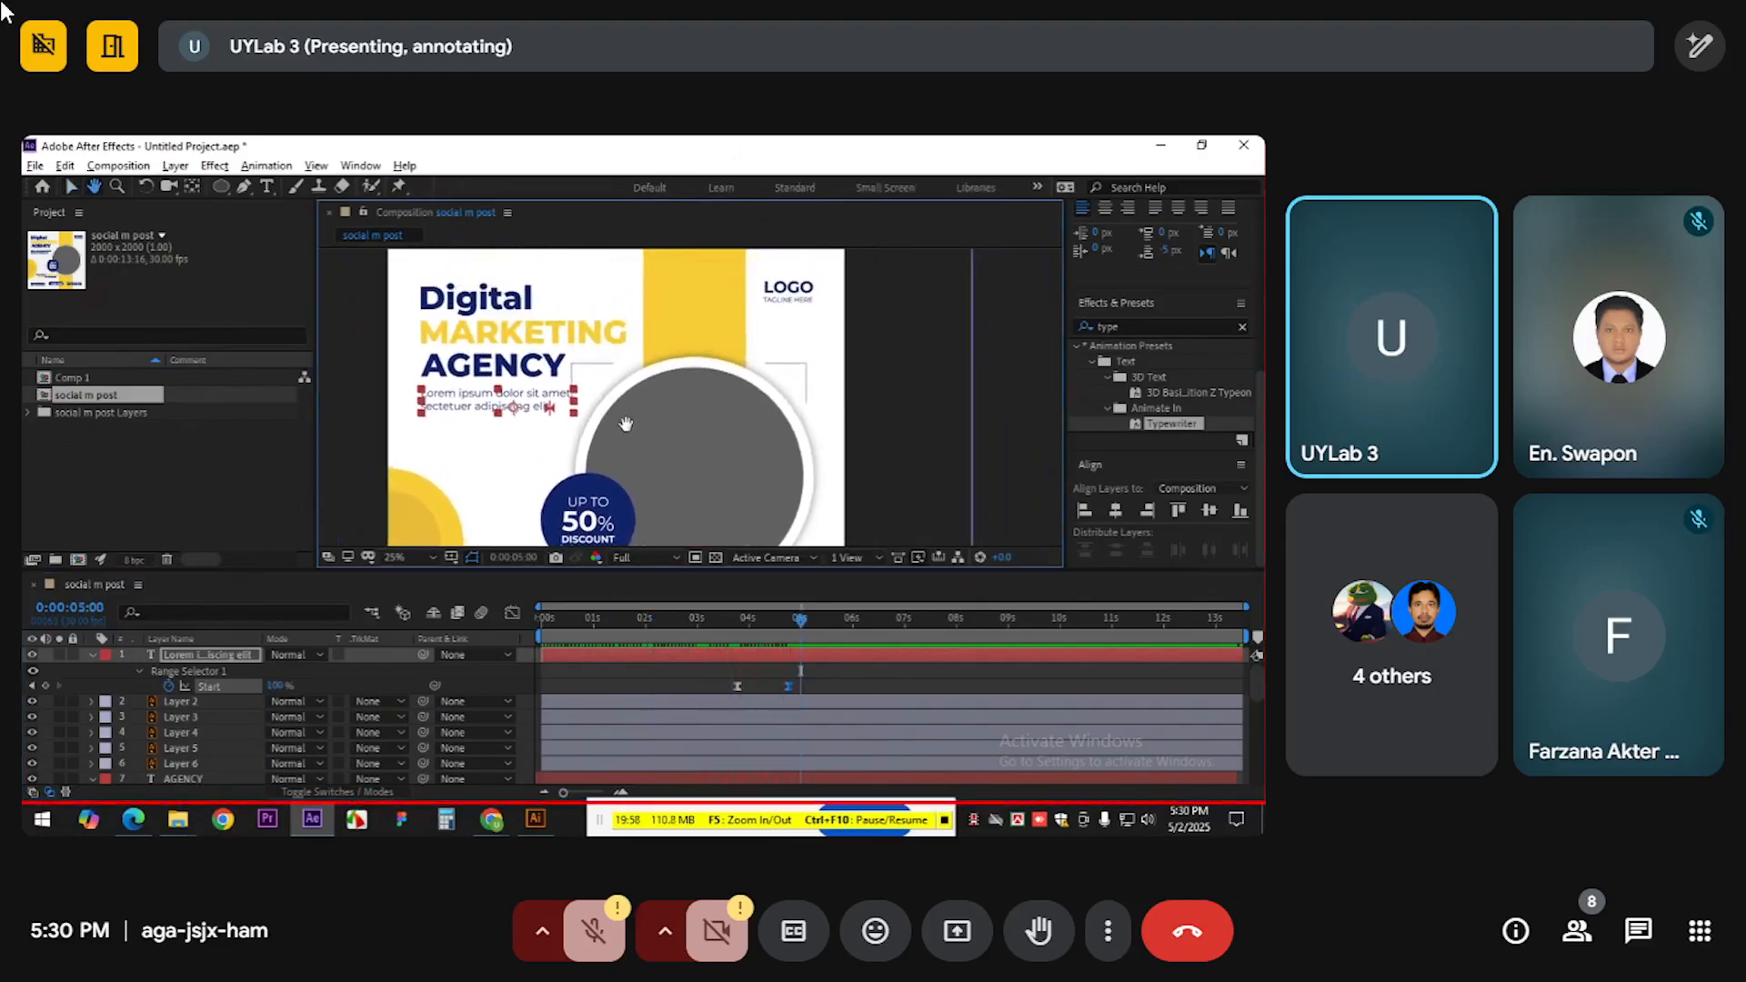
scroll(691, 418, down, 1)
click(871, 422)
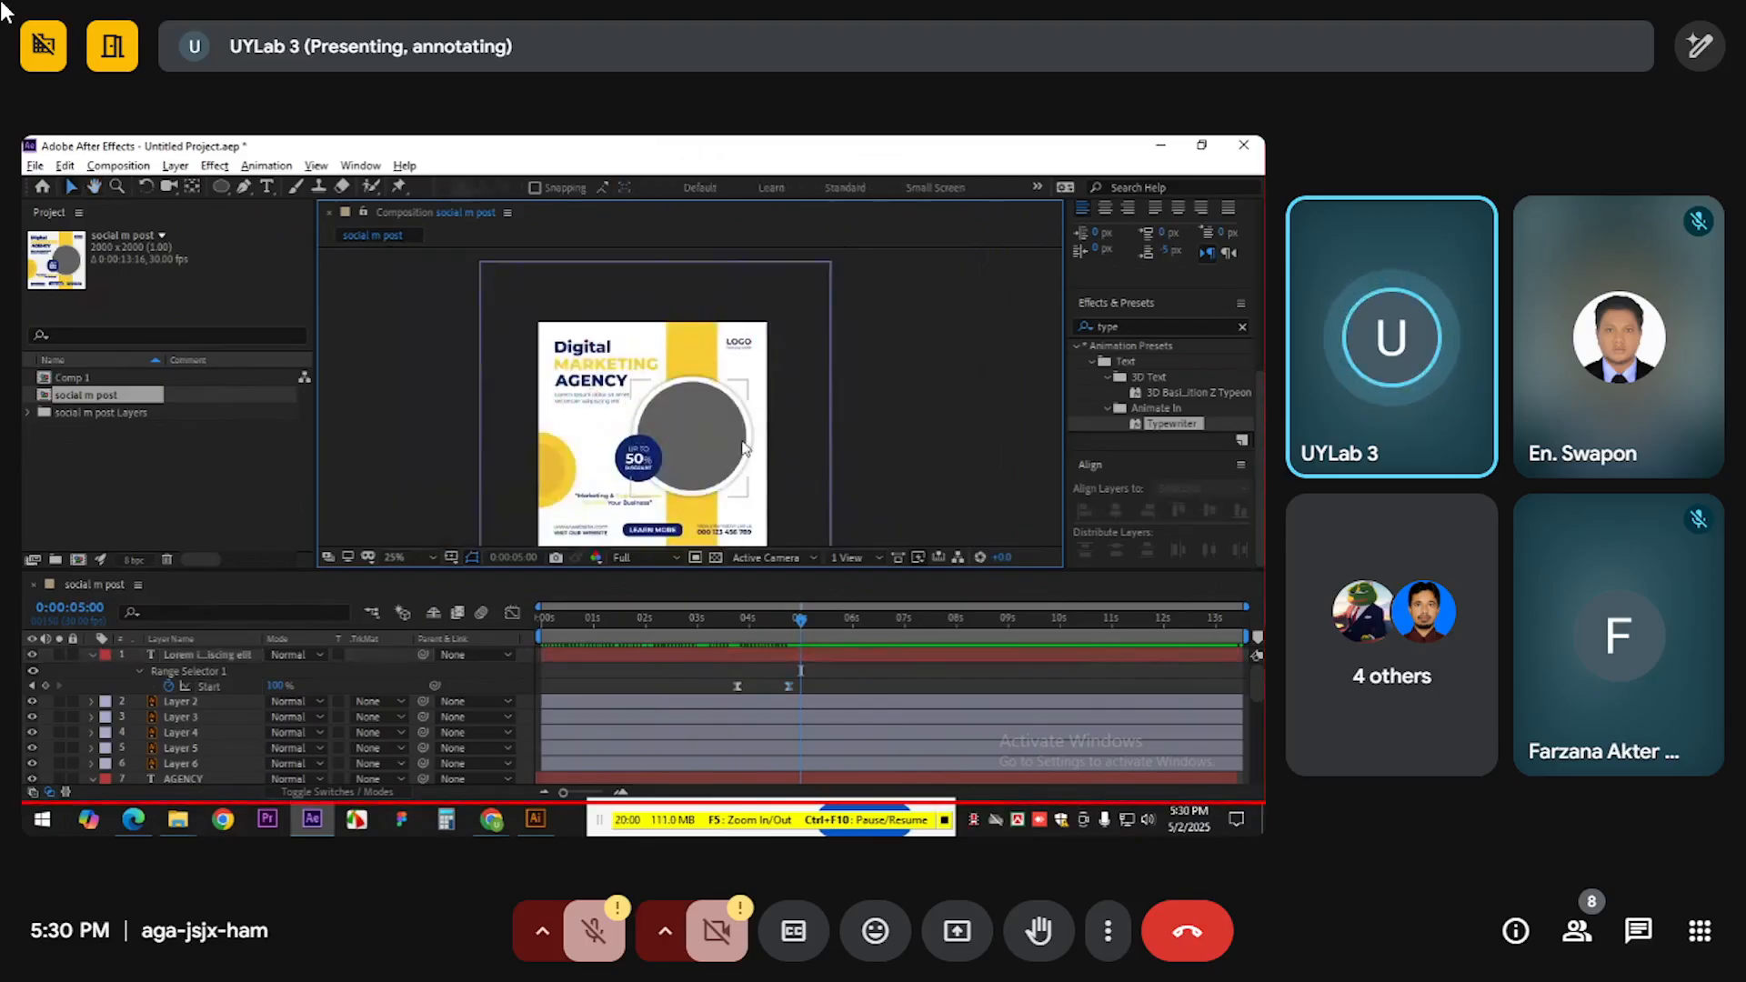
scroll(740, 438, up, 1)
scroll(740, 438, down, 1)
scroll(740, 439, up, 1)
scroll(740, 439, down, 1)
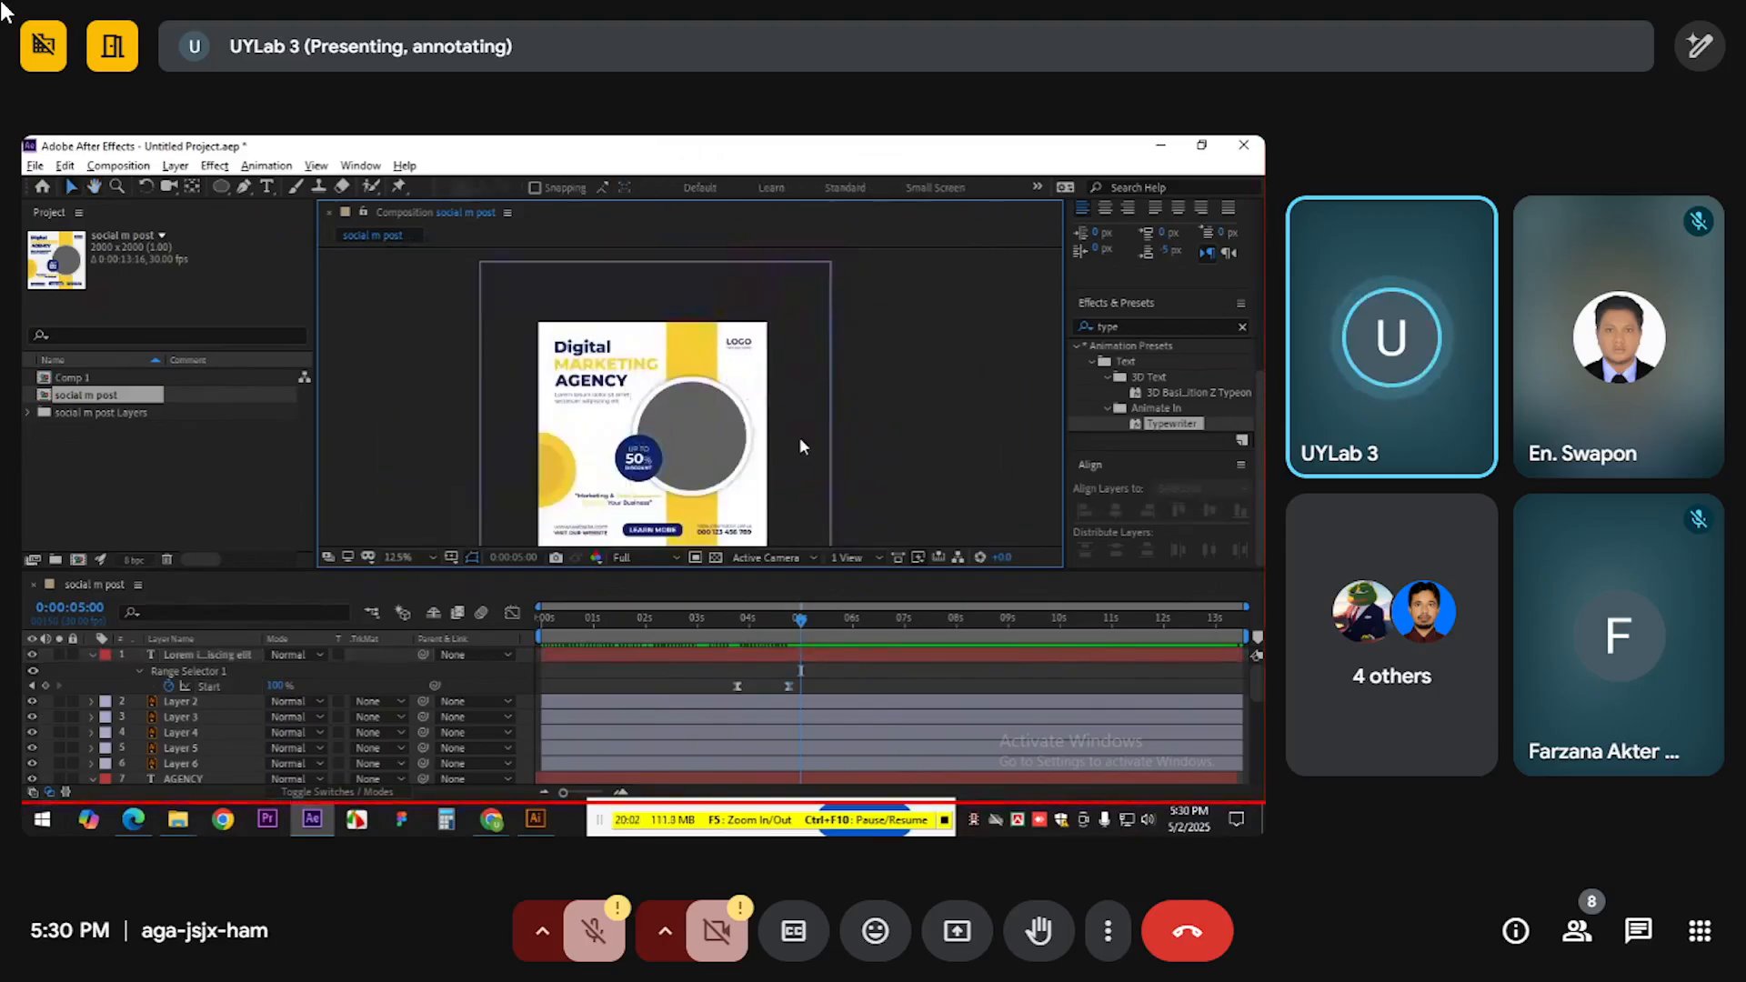
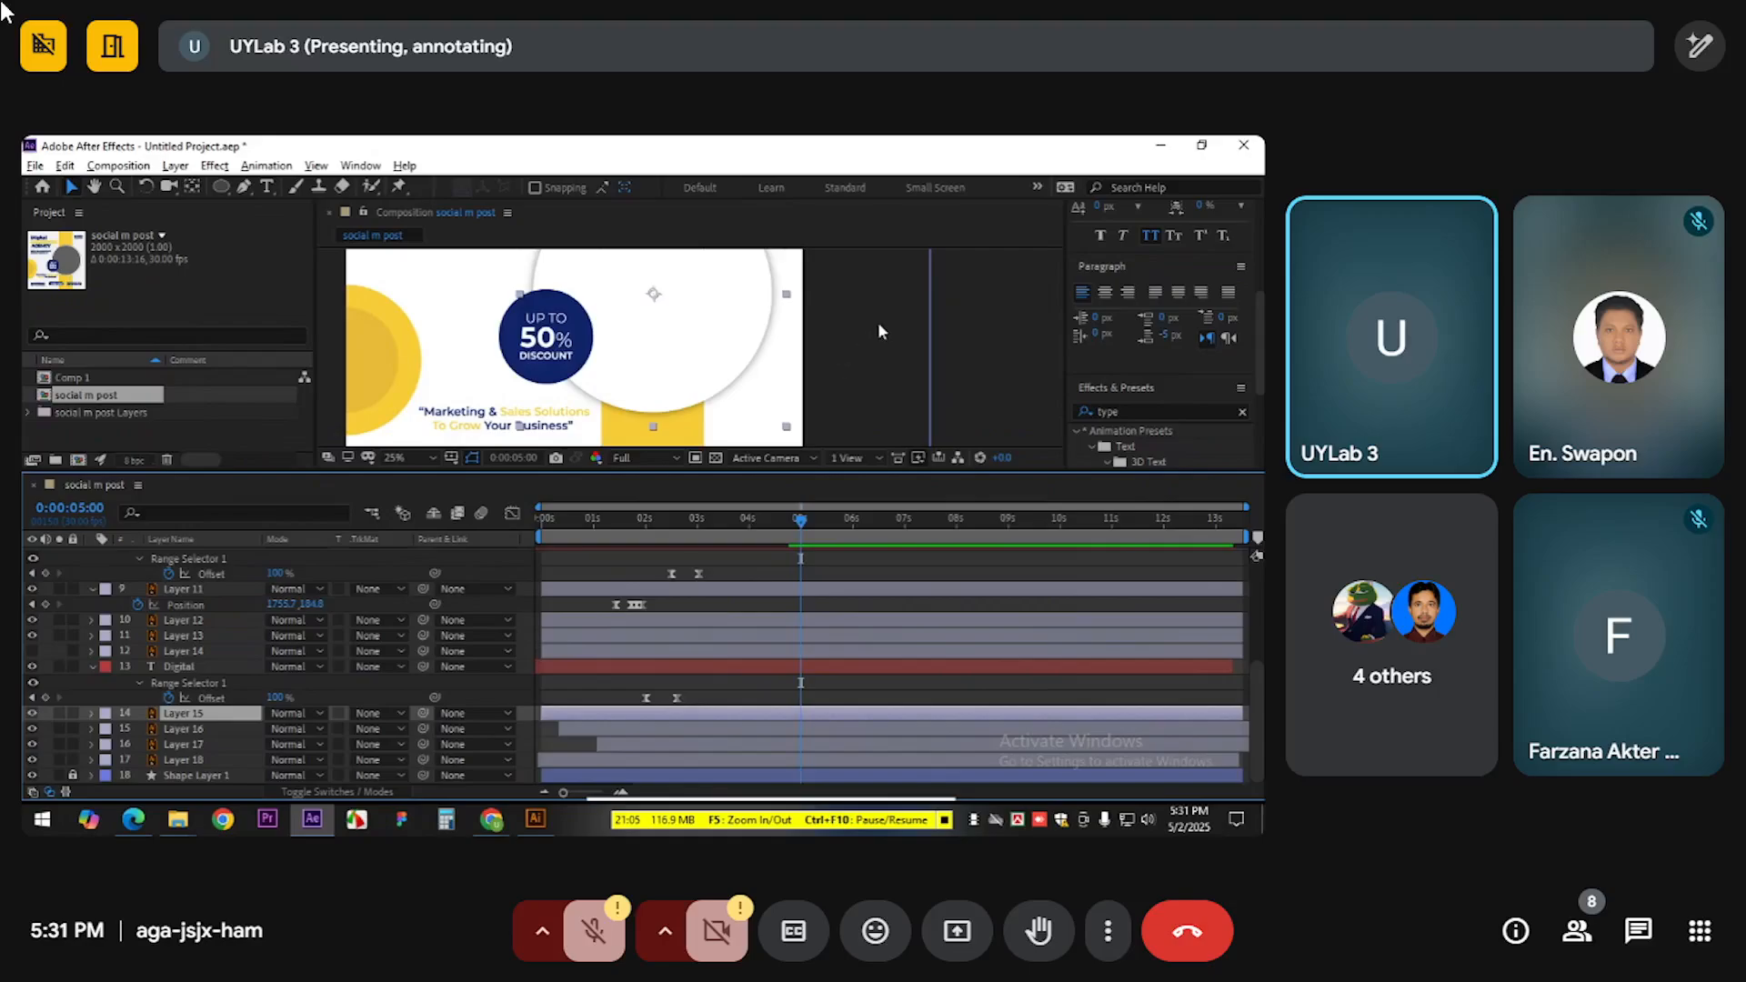
scroll(879, 322, down, 2)
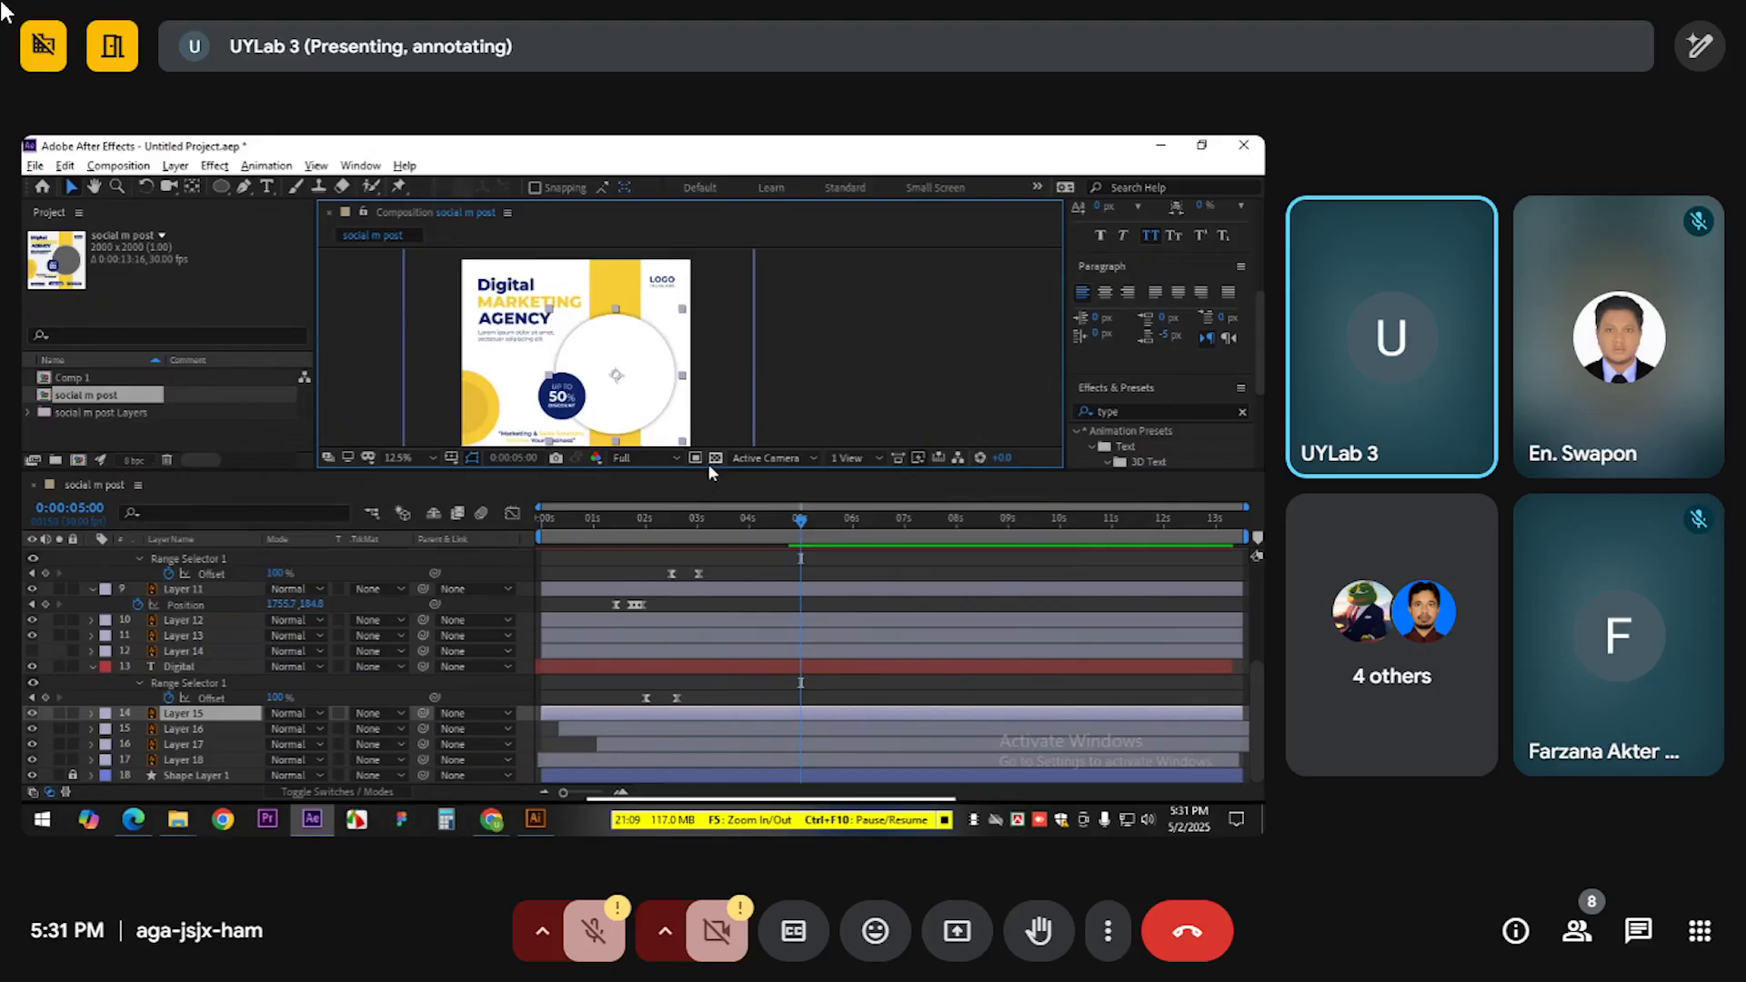
Enlarge the composition view, reveal Layer 15's Scale property, and set a Scale keyframe on this white circle at 0:00:05:00
drag(703, 471, 705, 666)
scroll(604, 518, up, 1)
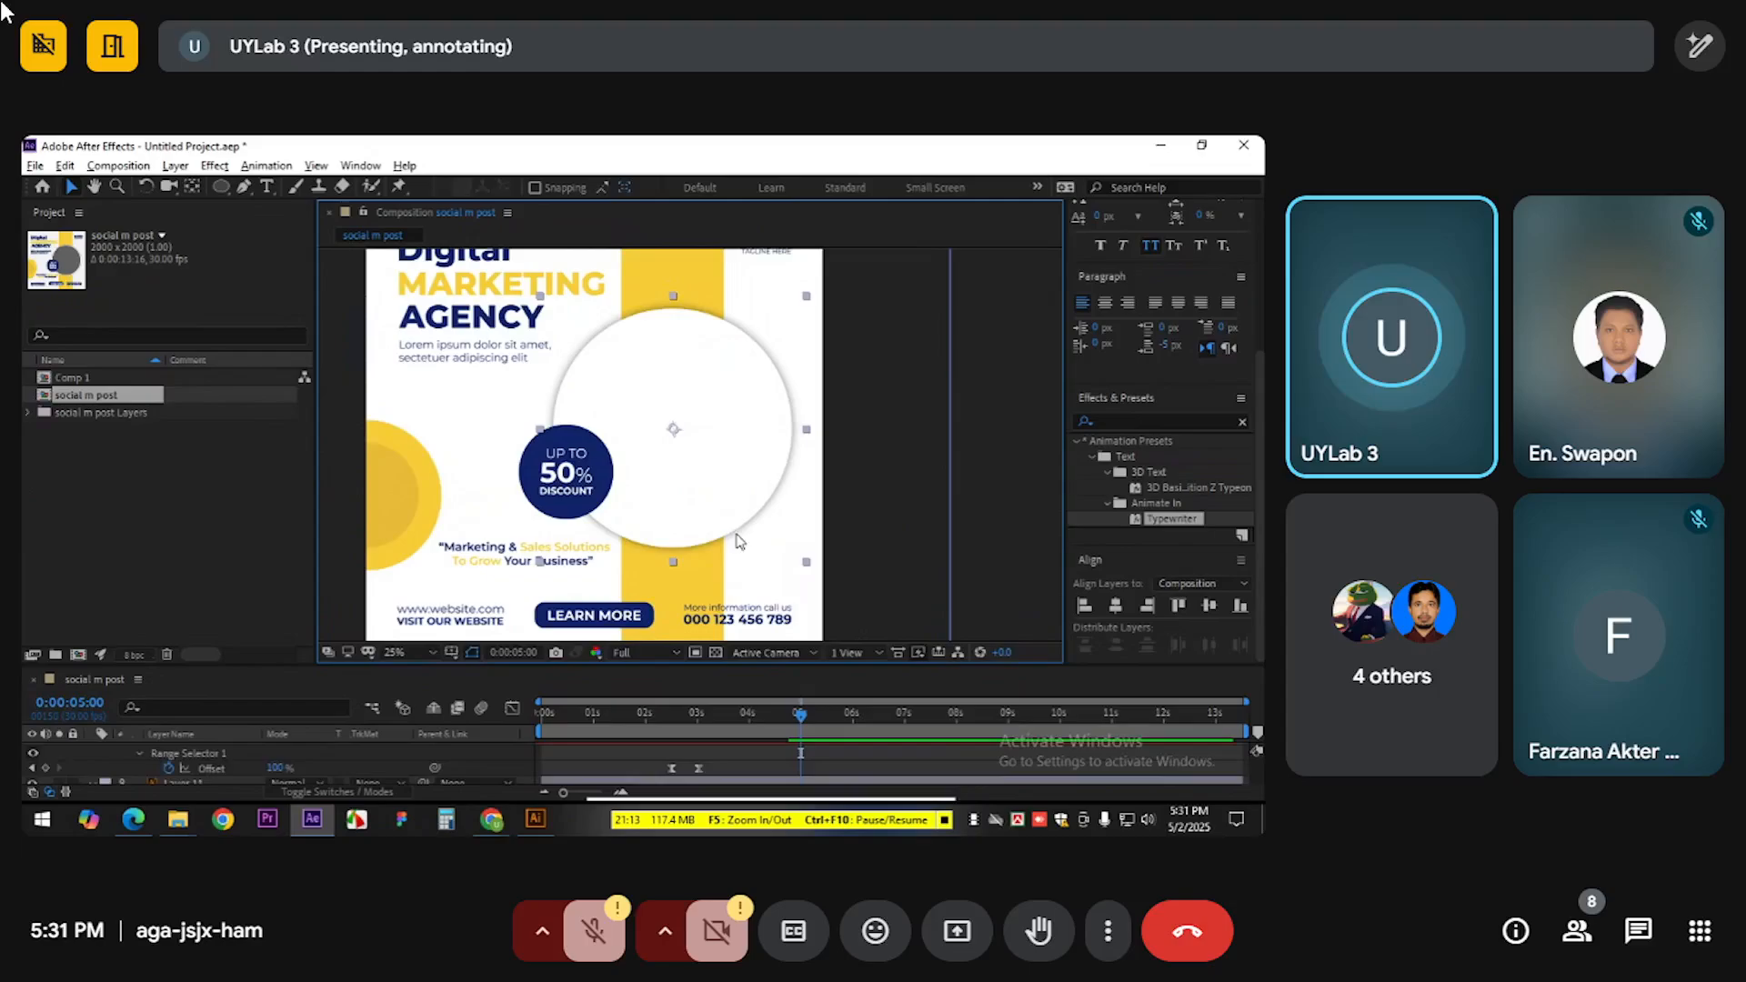
key(s)
drag(586, 670, 586, 531)
click(138, 713)
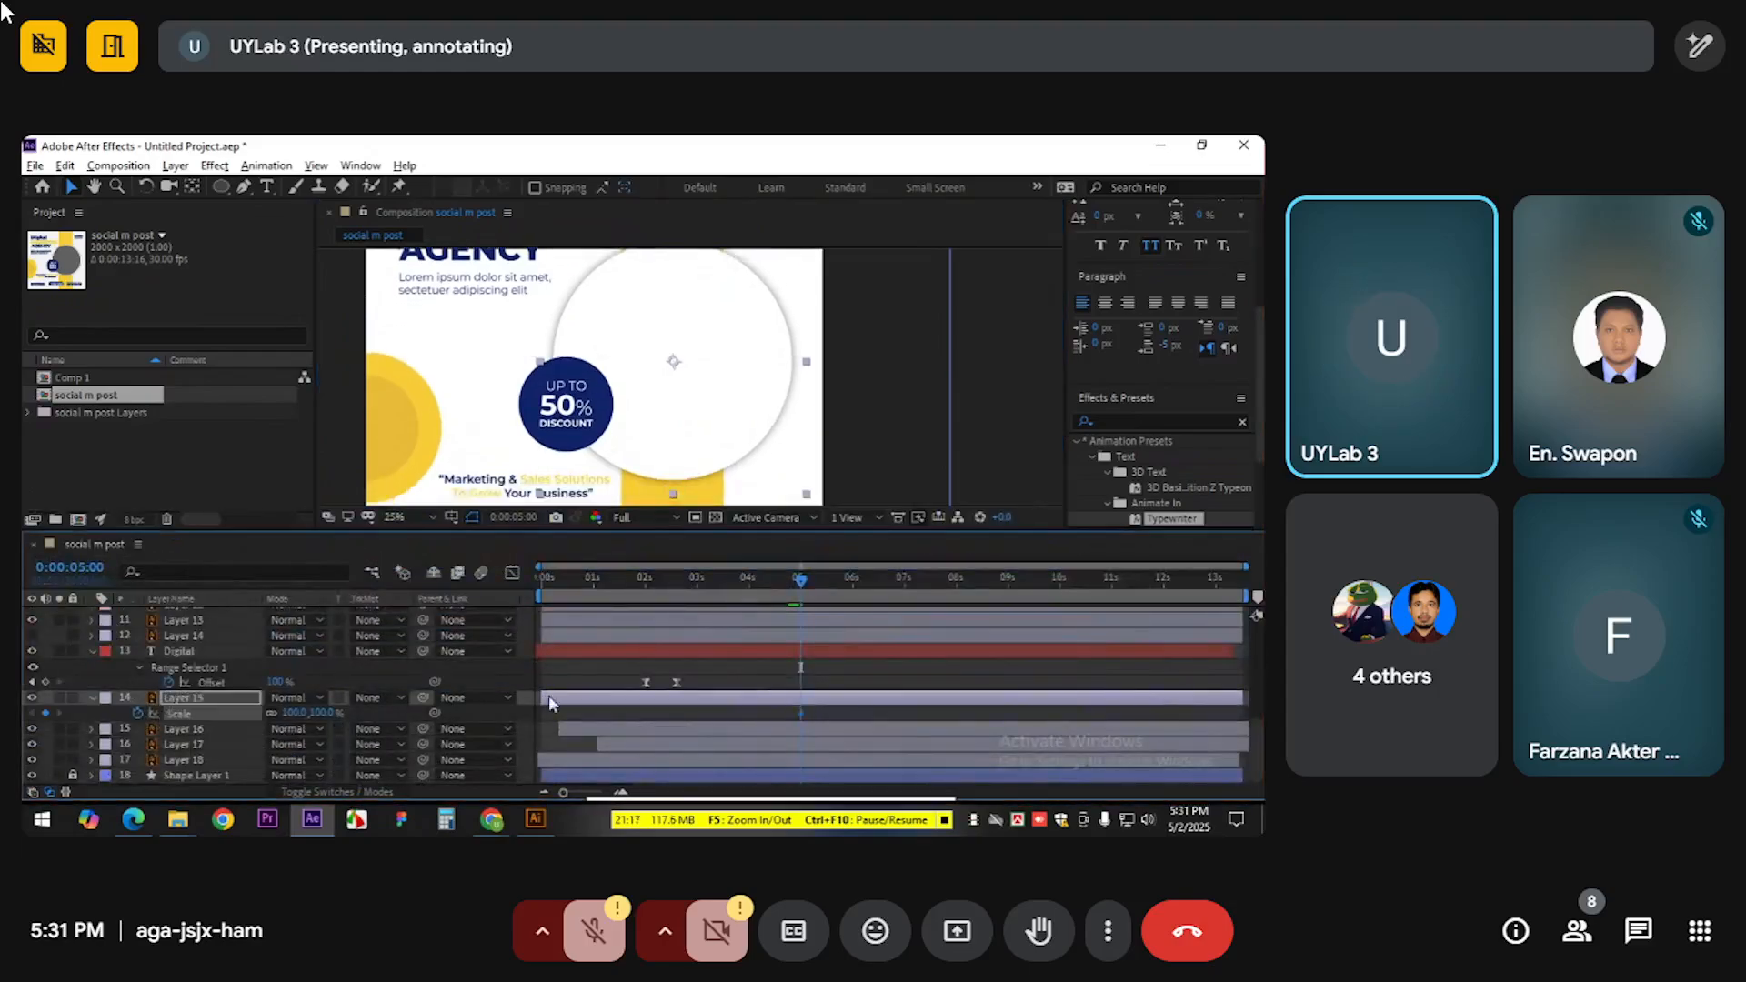
Move the white circle's 100% Scale keyframe to 0:00:05:18, key its Scale at 0% at 0:00:04:18, and preview it
drag(680, 580, 795, 584)
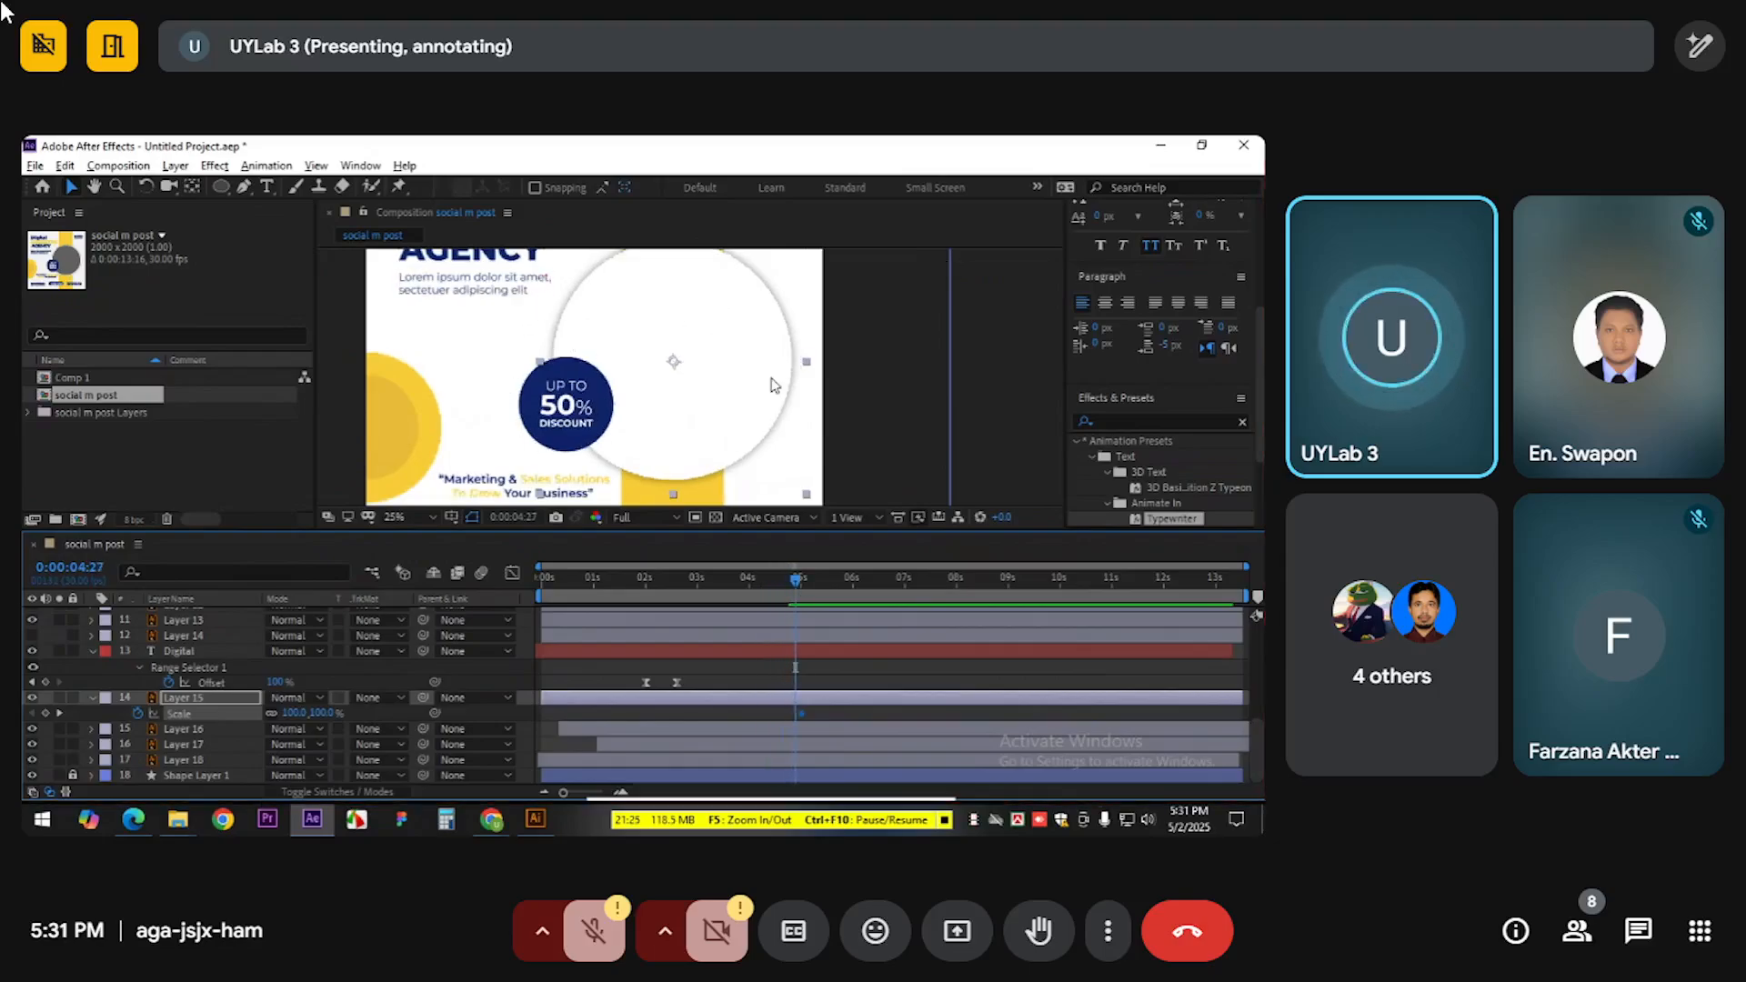
drag(725, 395, 733, 406)
mouse_move(795, 582)
mouse_down()
mouse_move(760, 591)
mouse_move(804, 593)
mouse_move(767, 595)
mouse_move(782, 583)
mouse_up()
drag(801, 713, 831, 713)
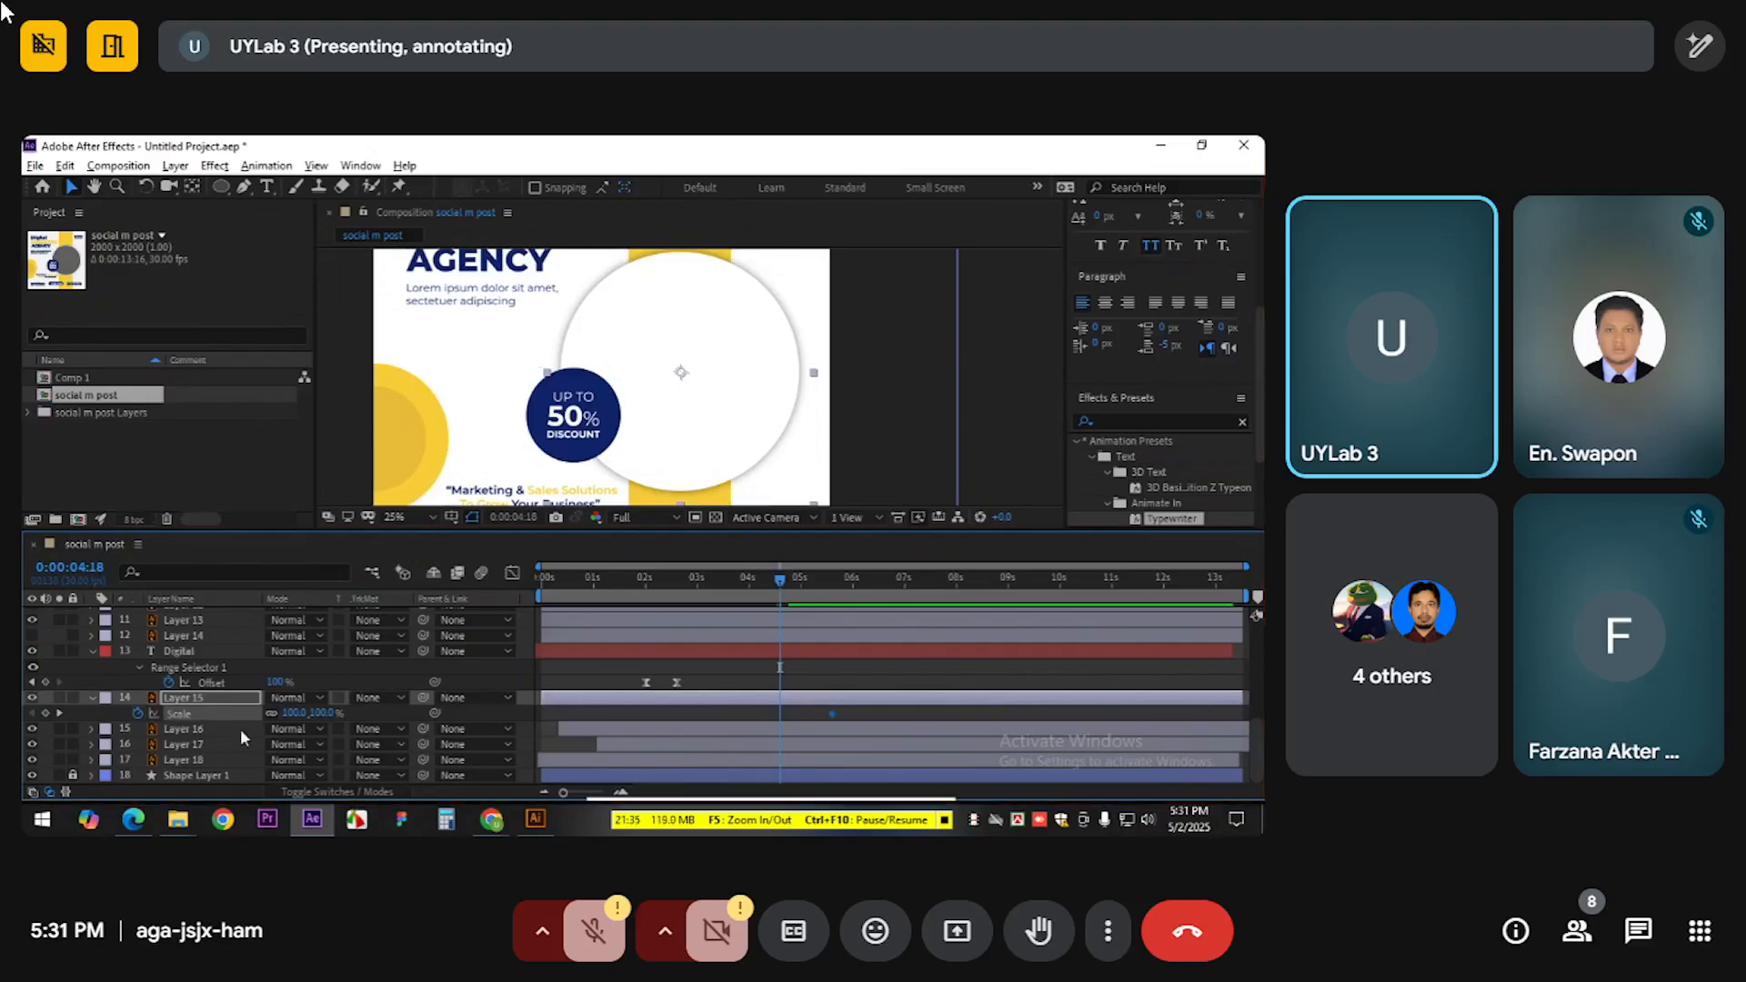
click(289, 712)
text(00)
key(Return)
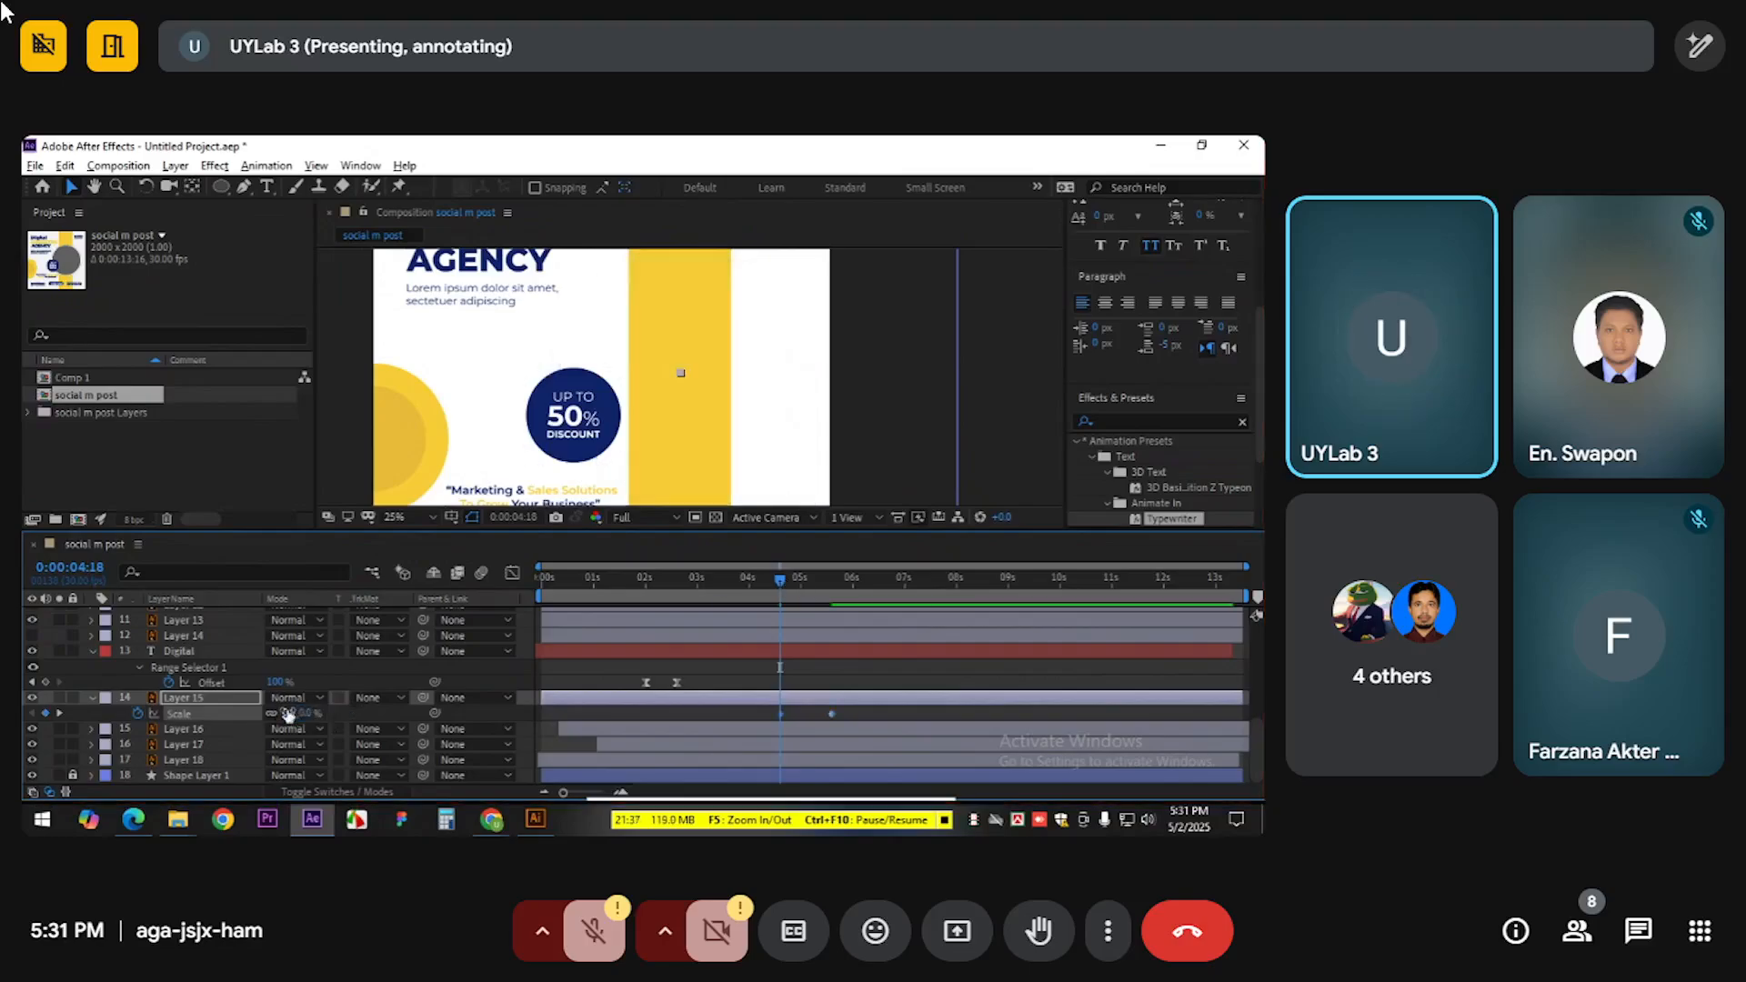
key(space)
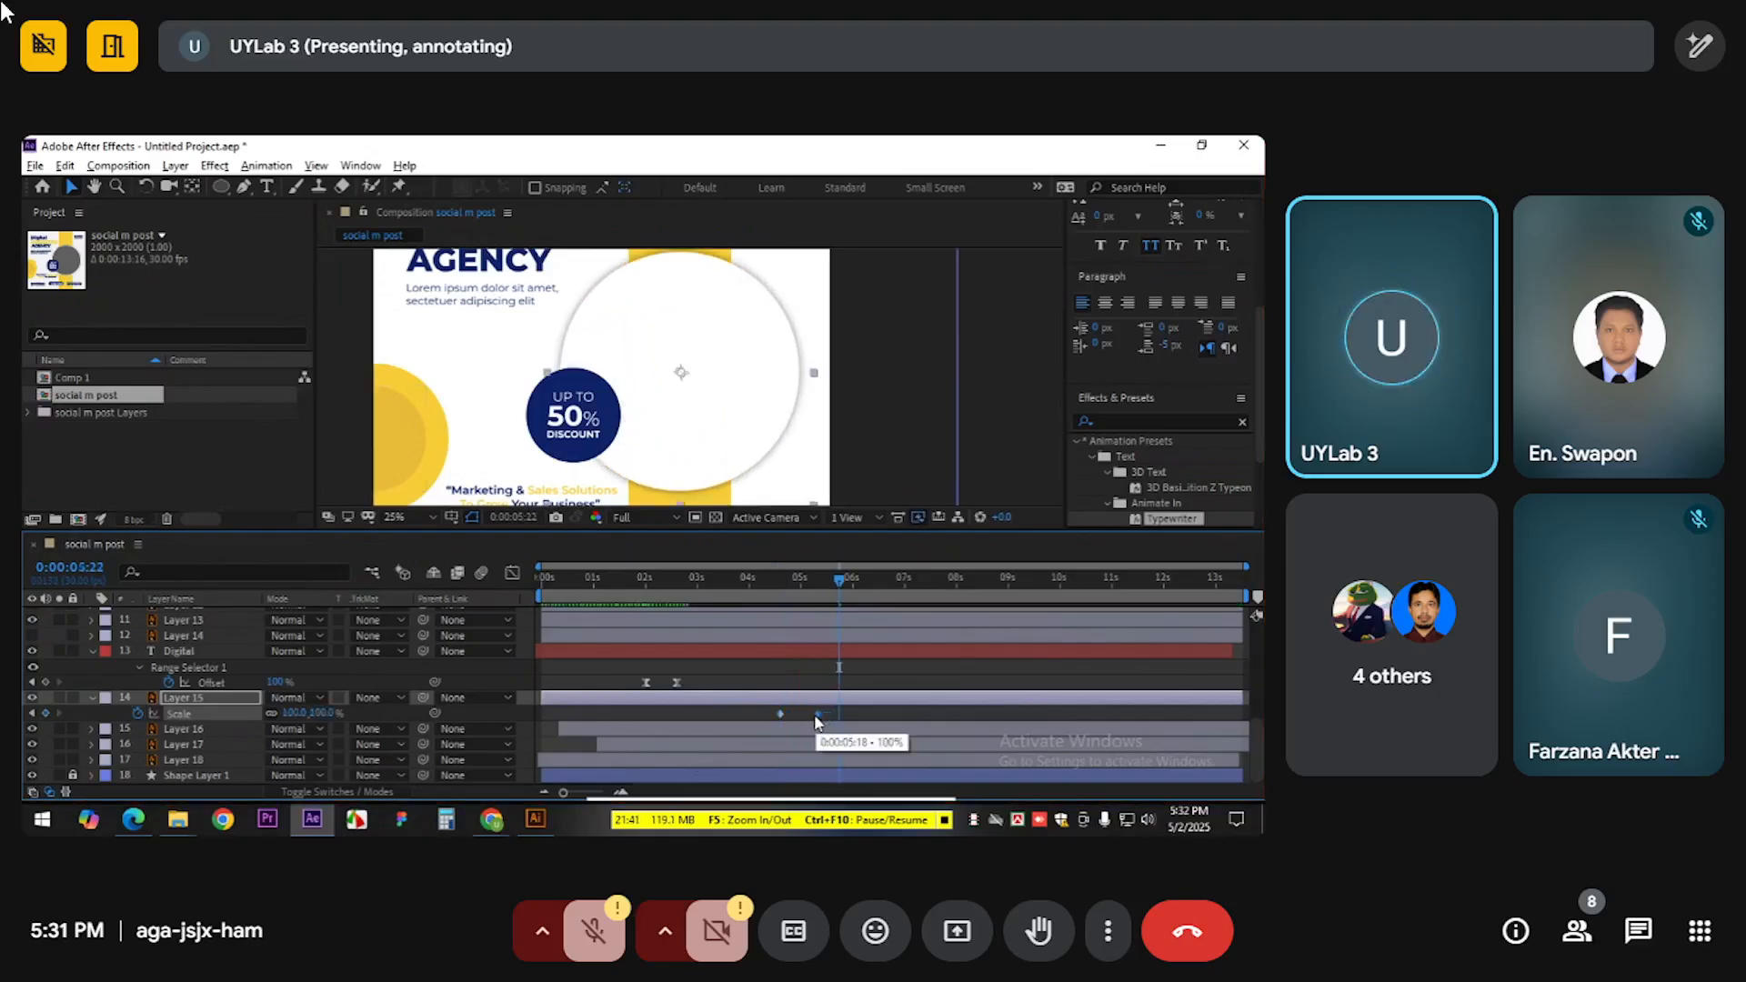
Apply Easy Ease to the white circle's Scale keyframes and pull the ending keyframe back to 0:00:05:03, previewing the timing
drag(762, 713, 827, 718)
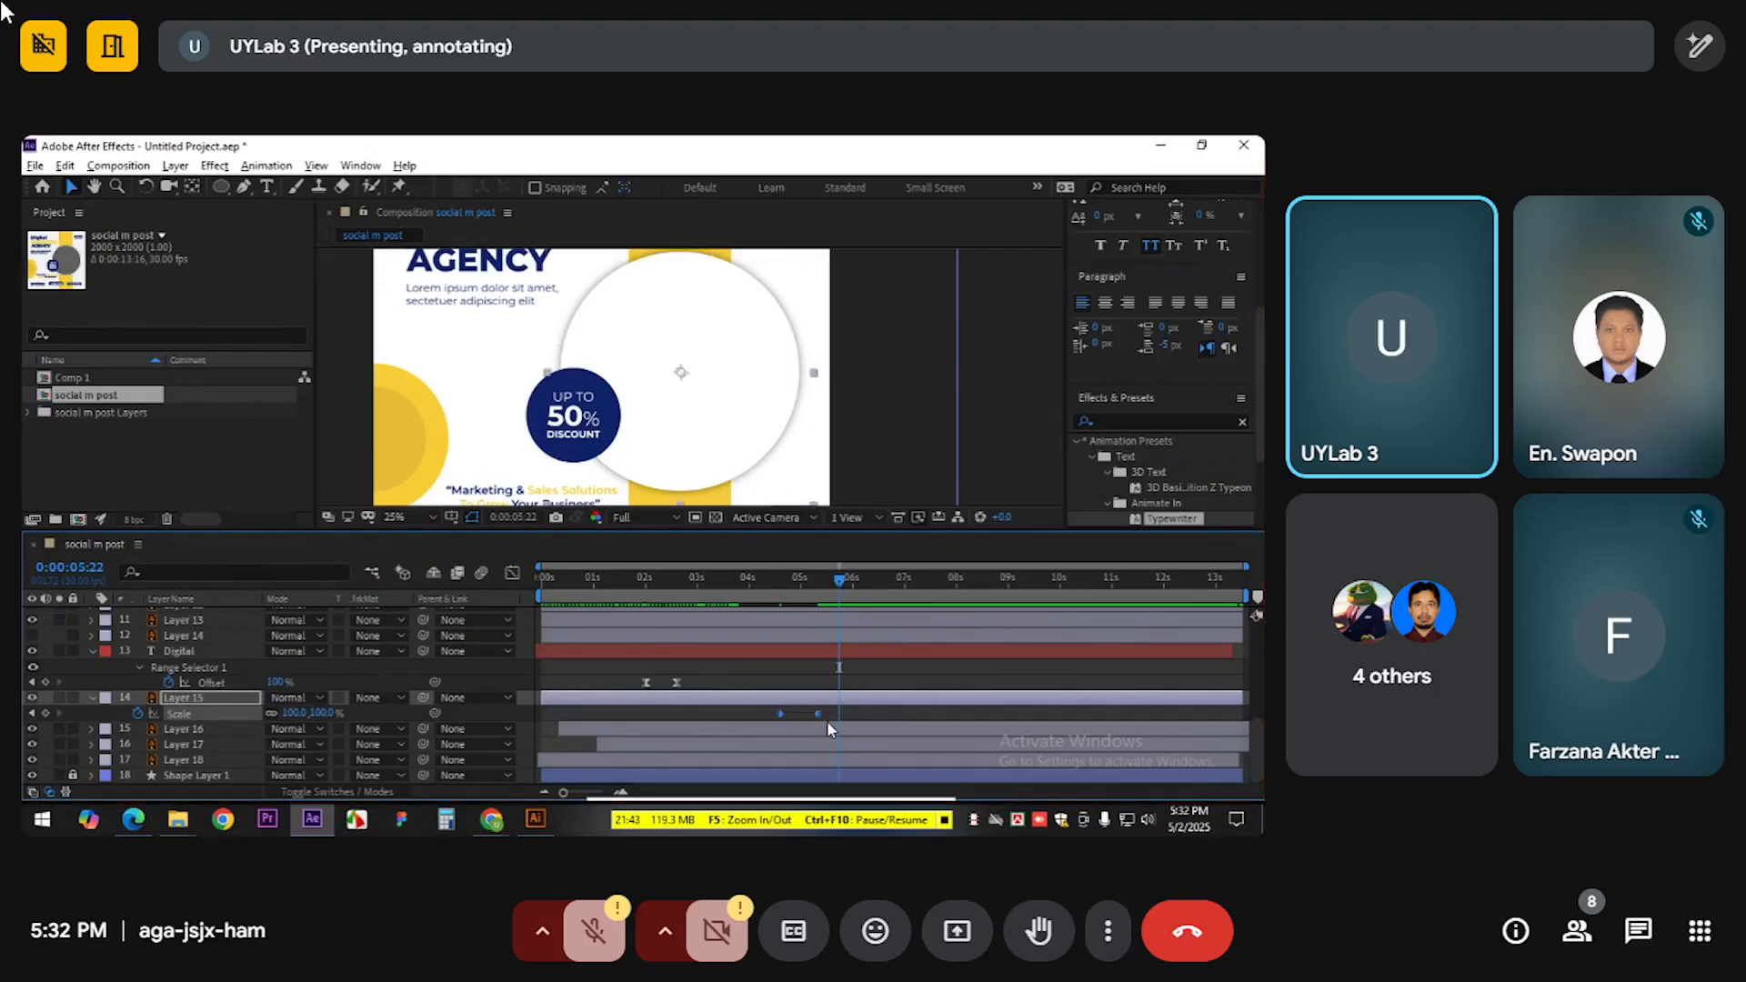
key(F9)
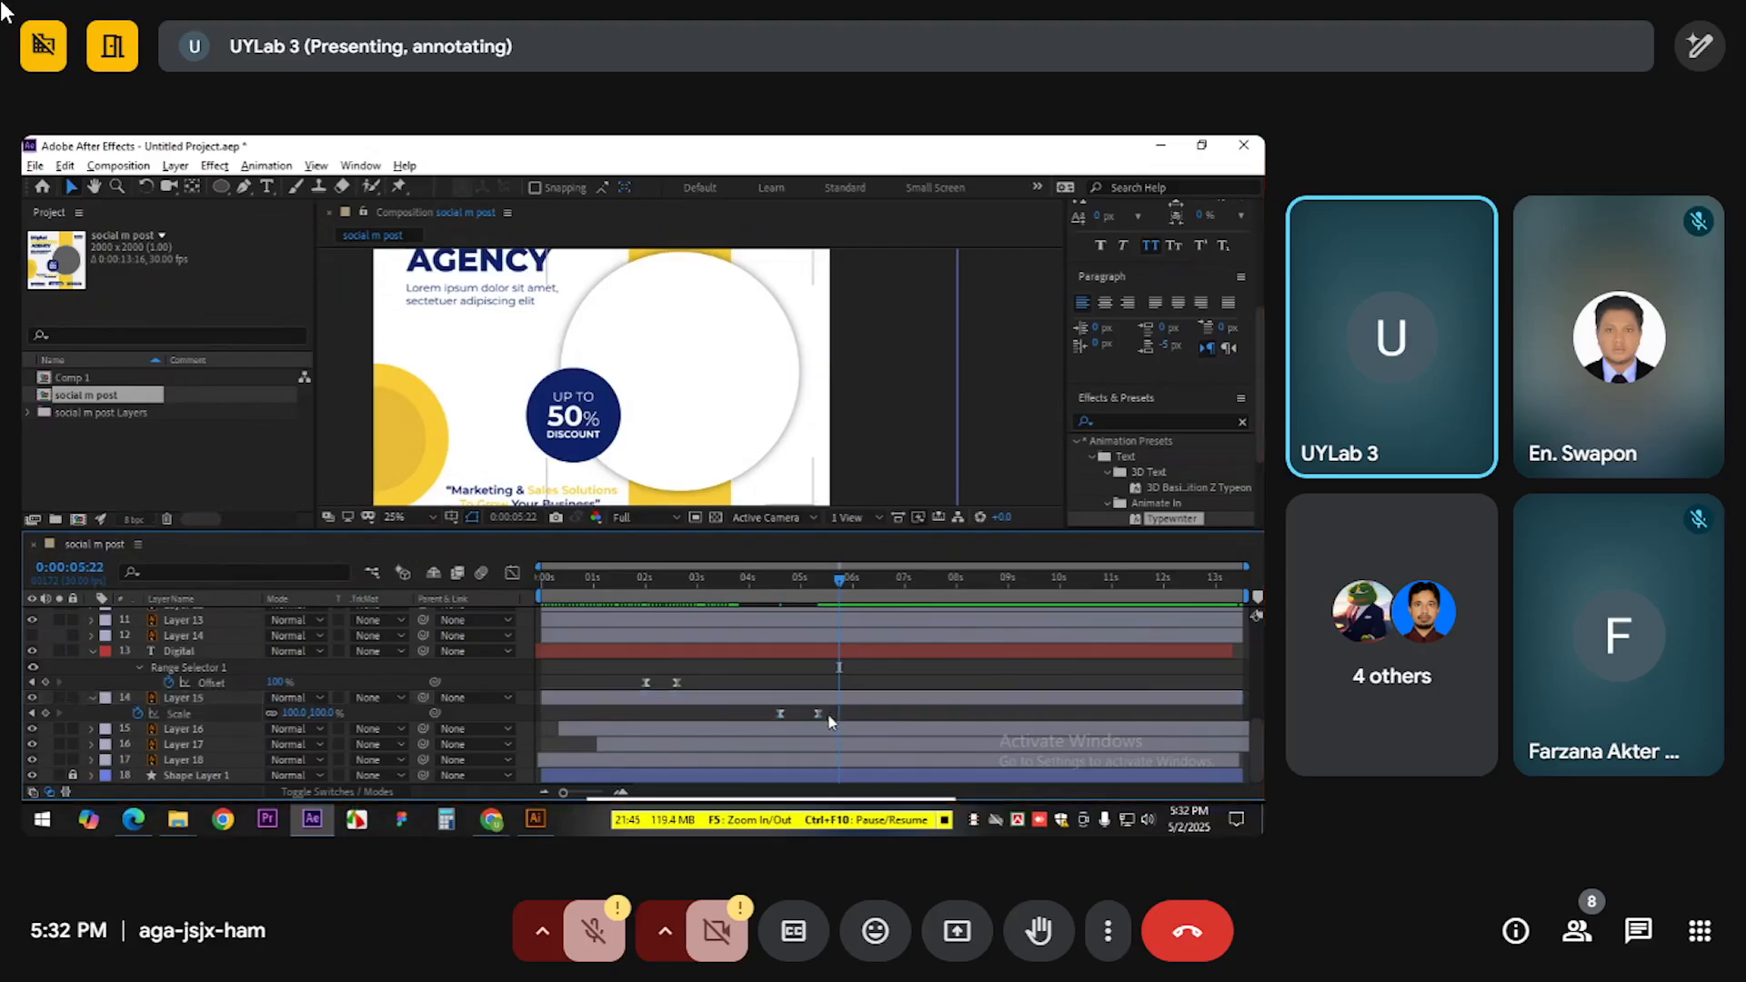
click(758, 583)
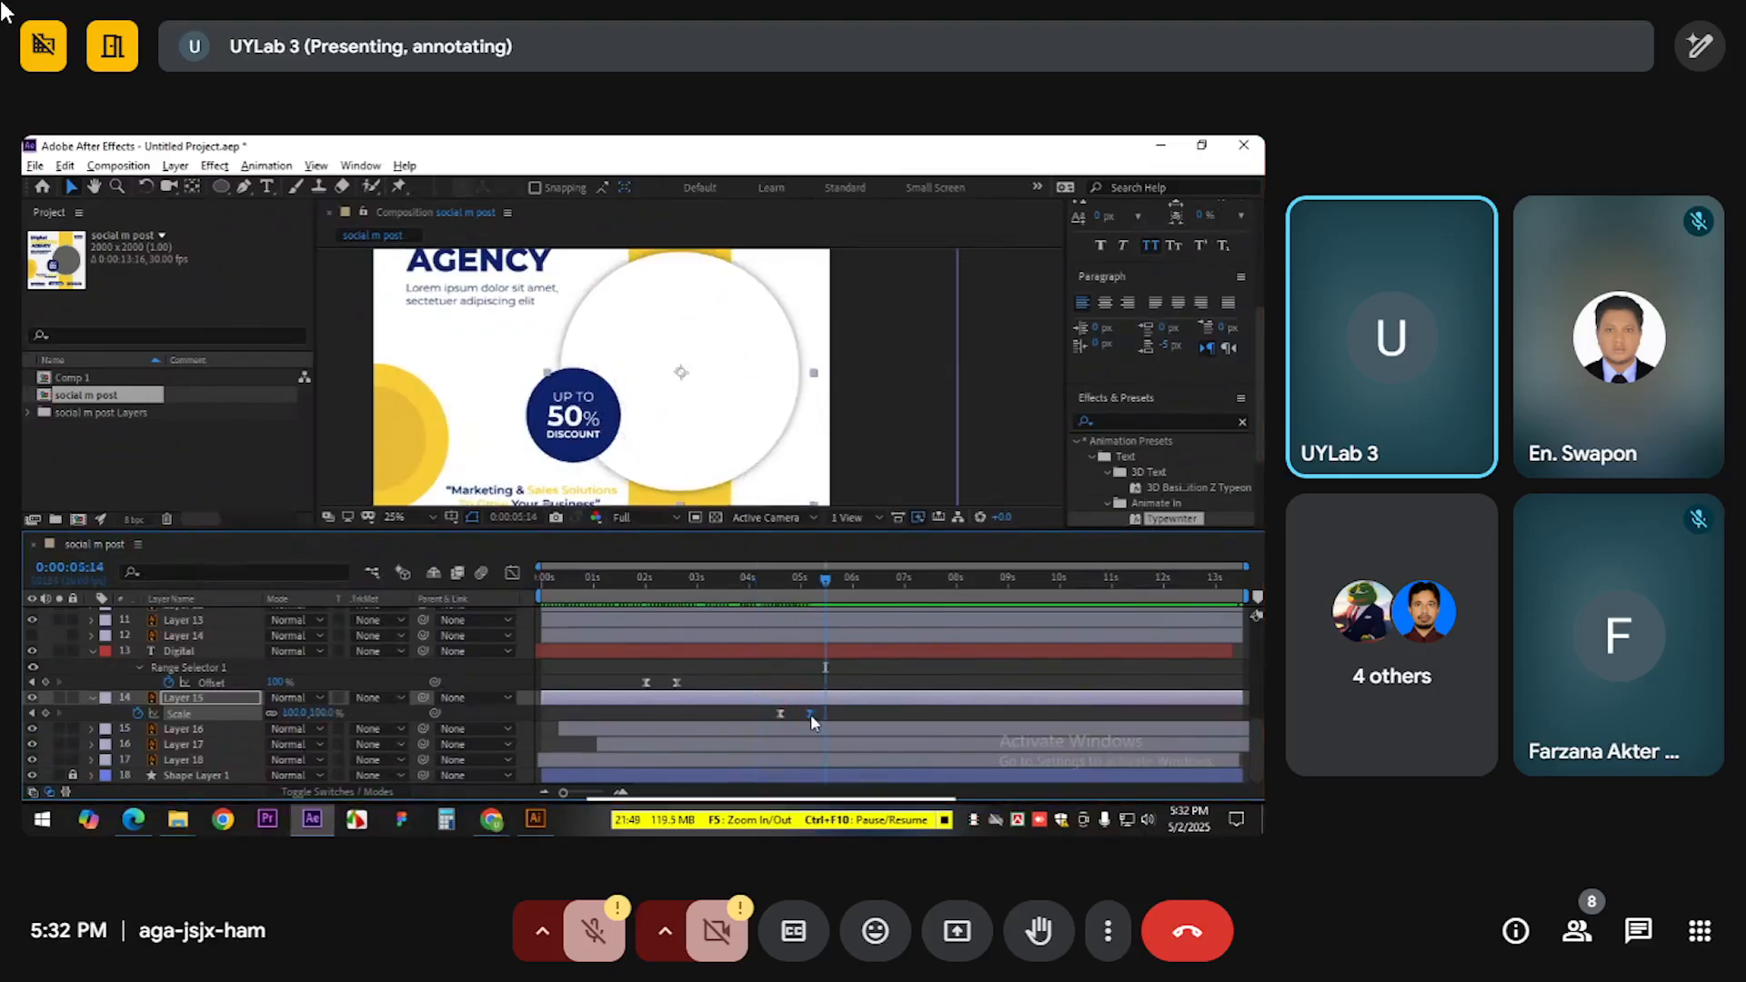
click(769, 582)
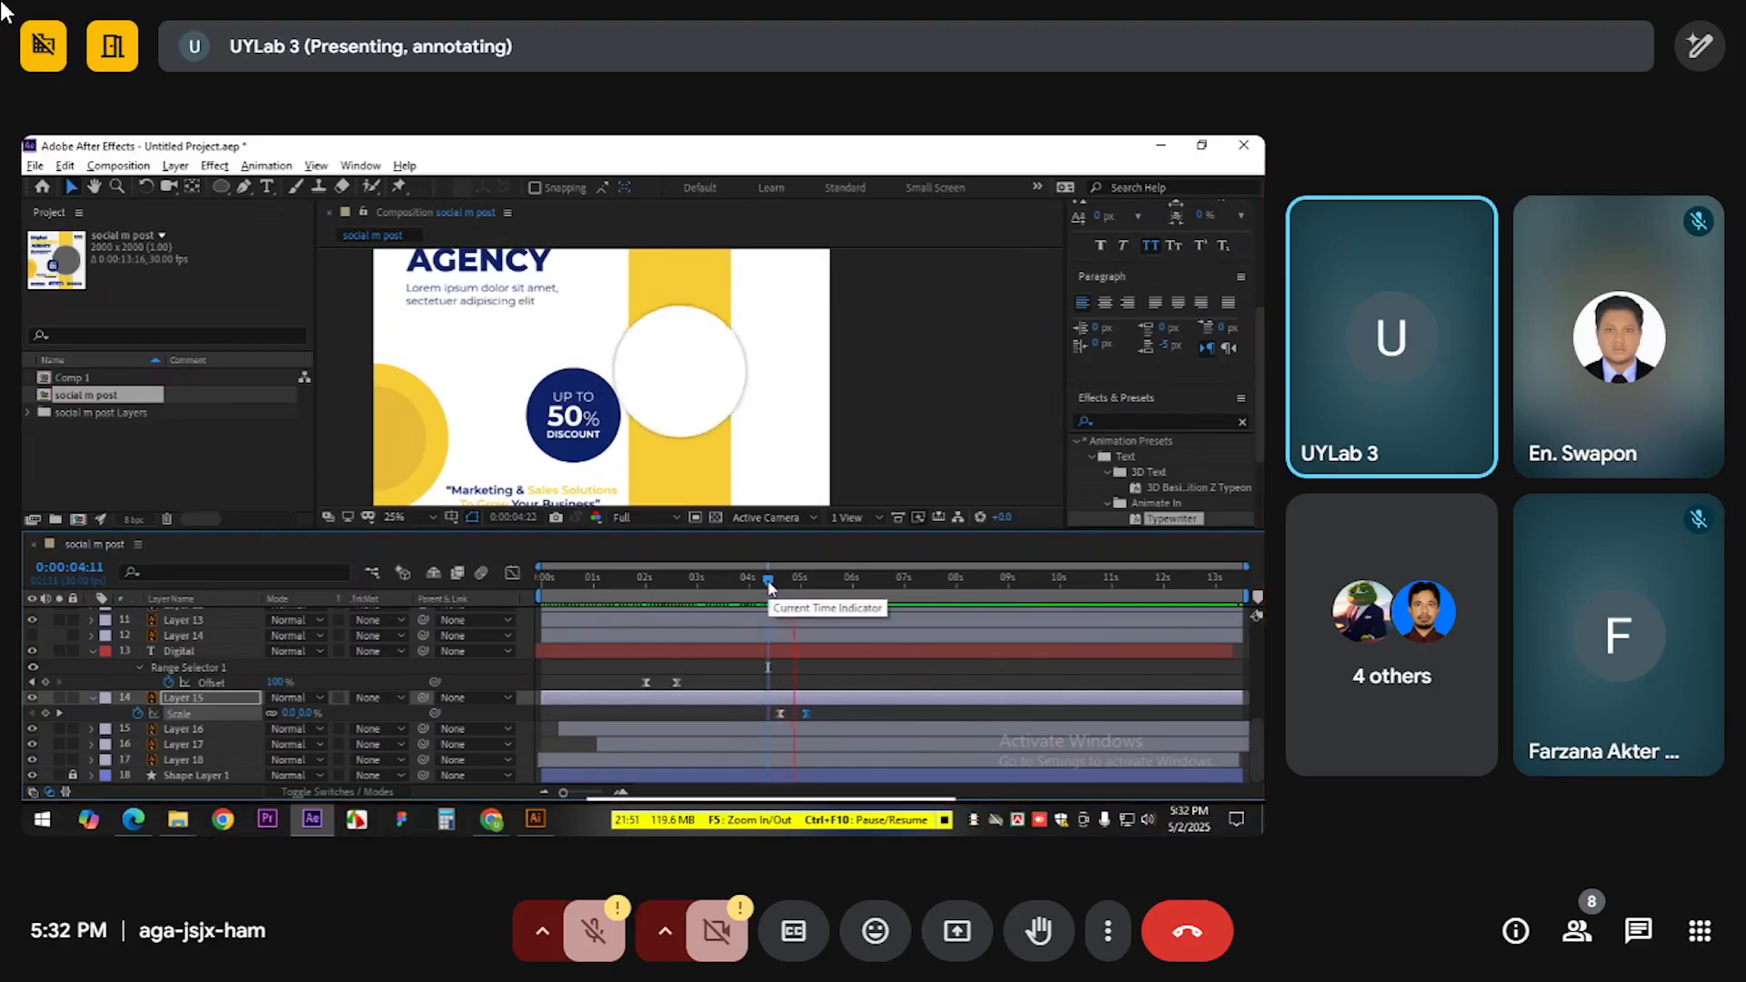
Open the speed graph for both white-circle Scale keyframes, shape it with a slow start and fast finish, and preview it
drag(825, 715, 824, 716)
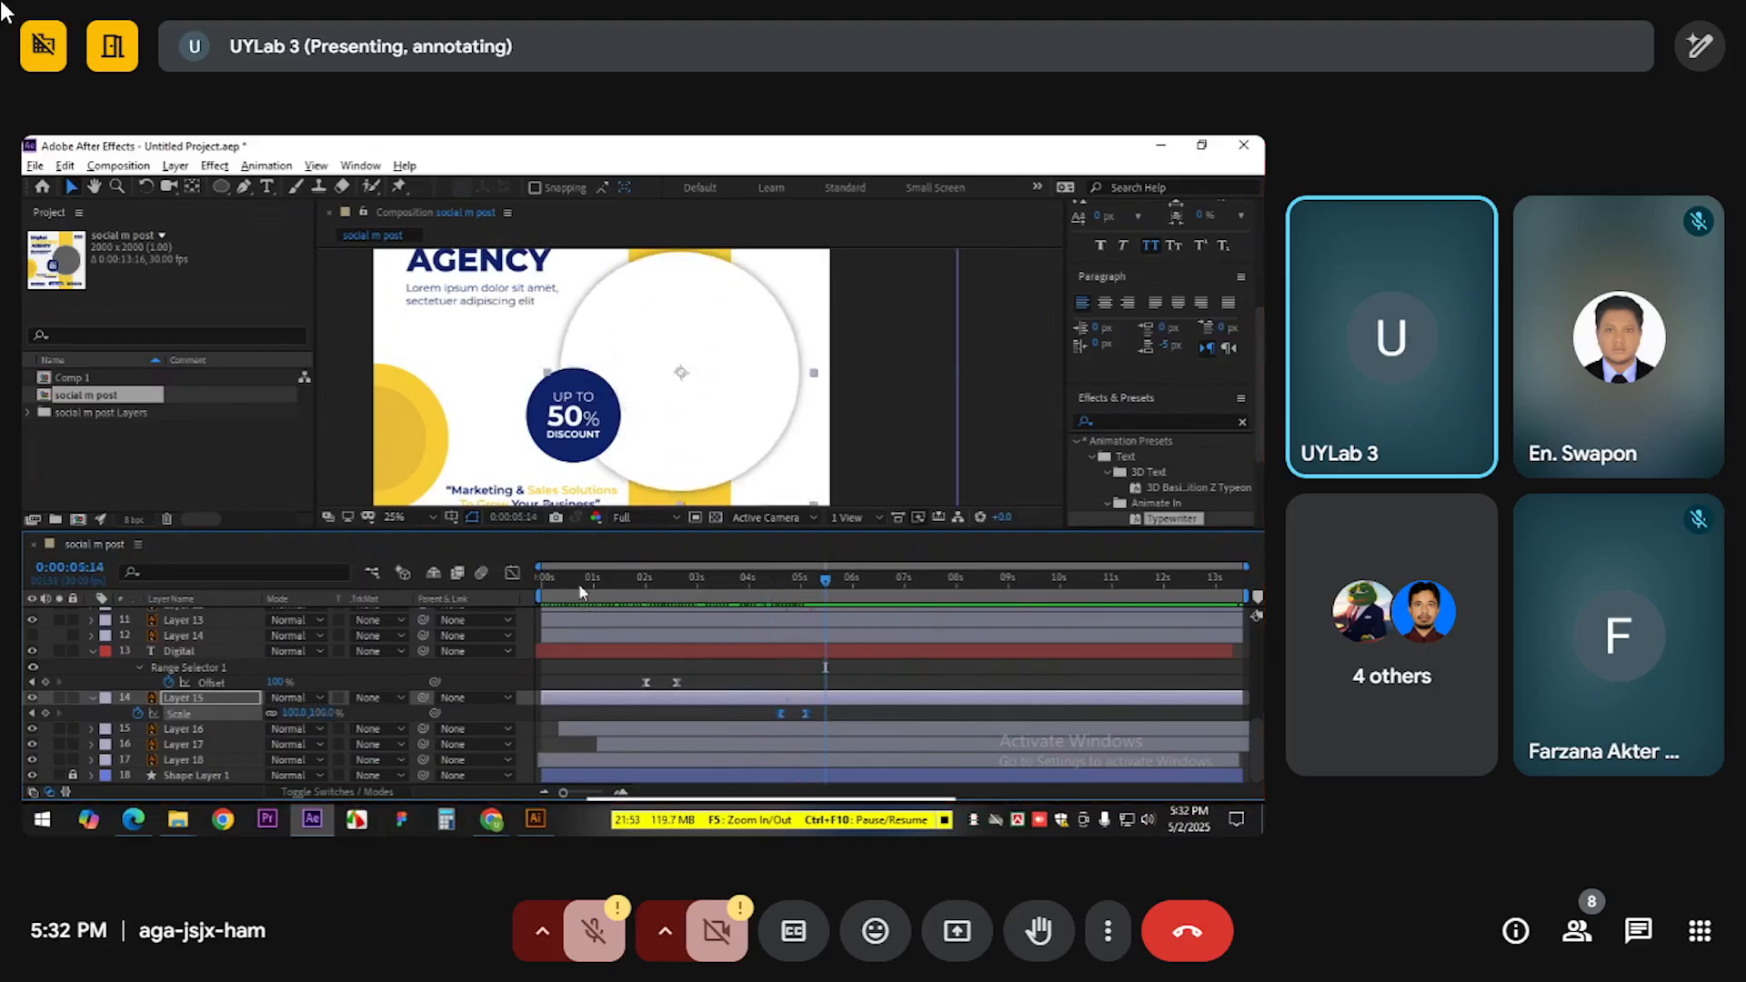
click(512, 574)
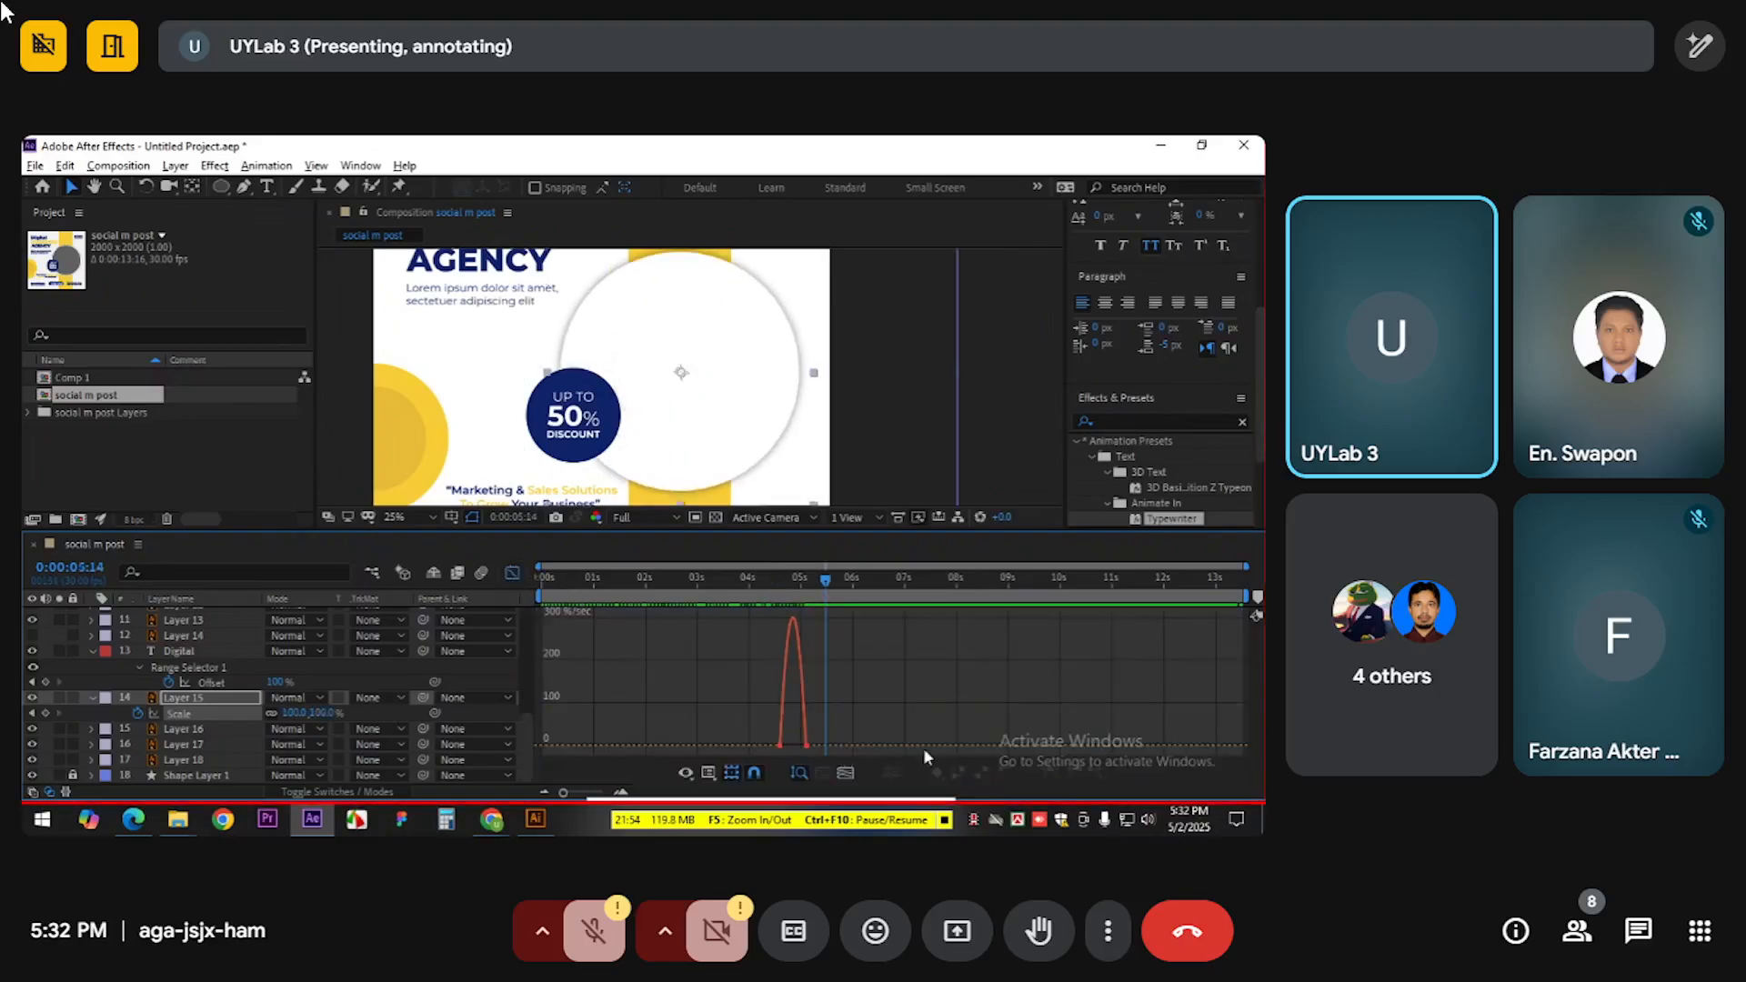
click(800, 771)
drag(1119, 740, 1210, 737)
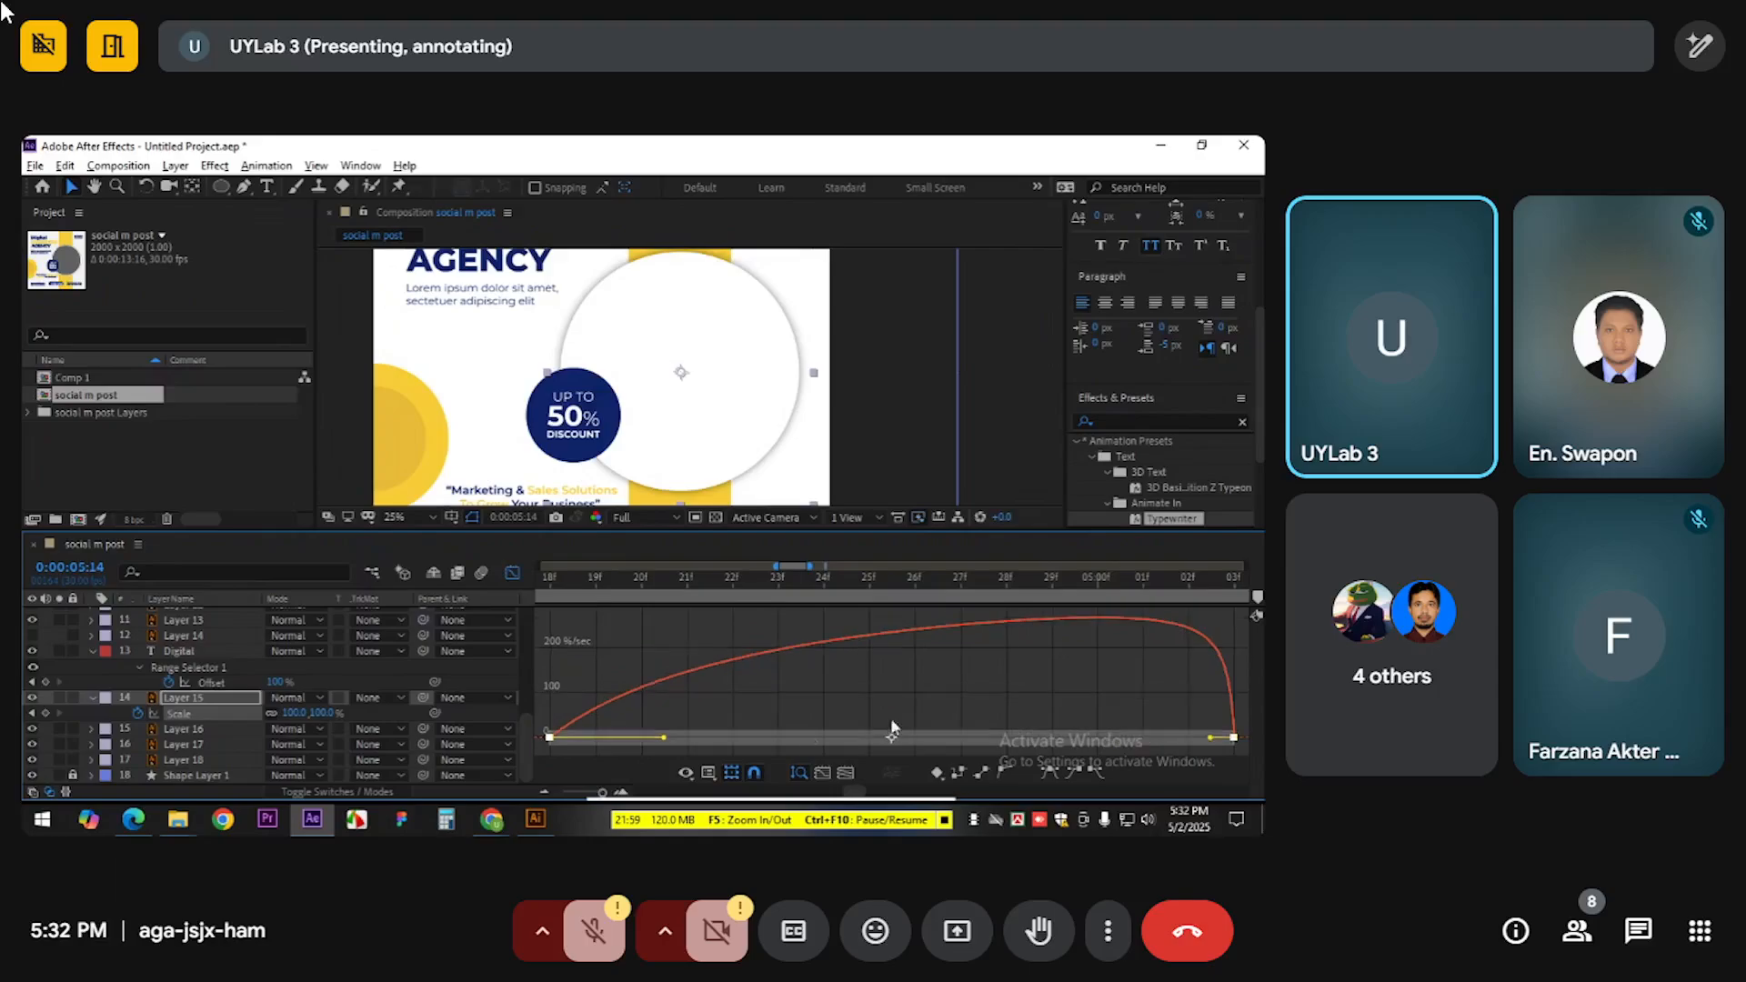
drag(663, 738, 717, 738)
click(581, 577)
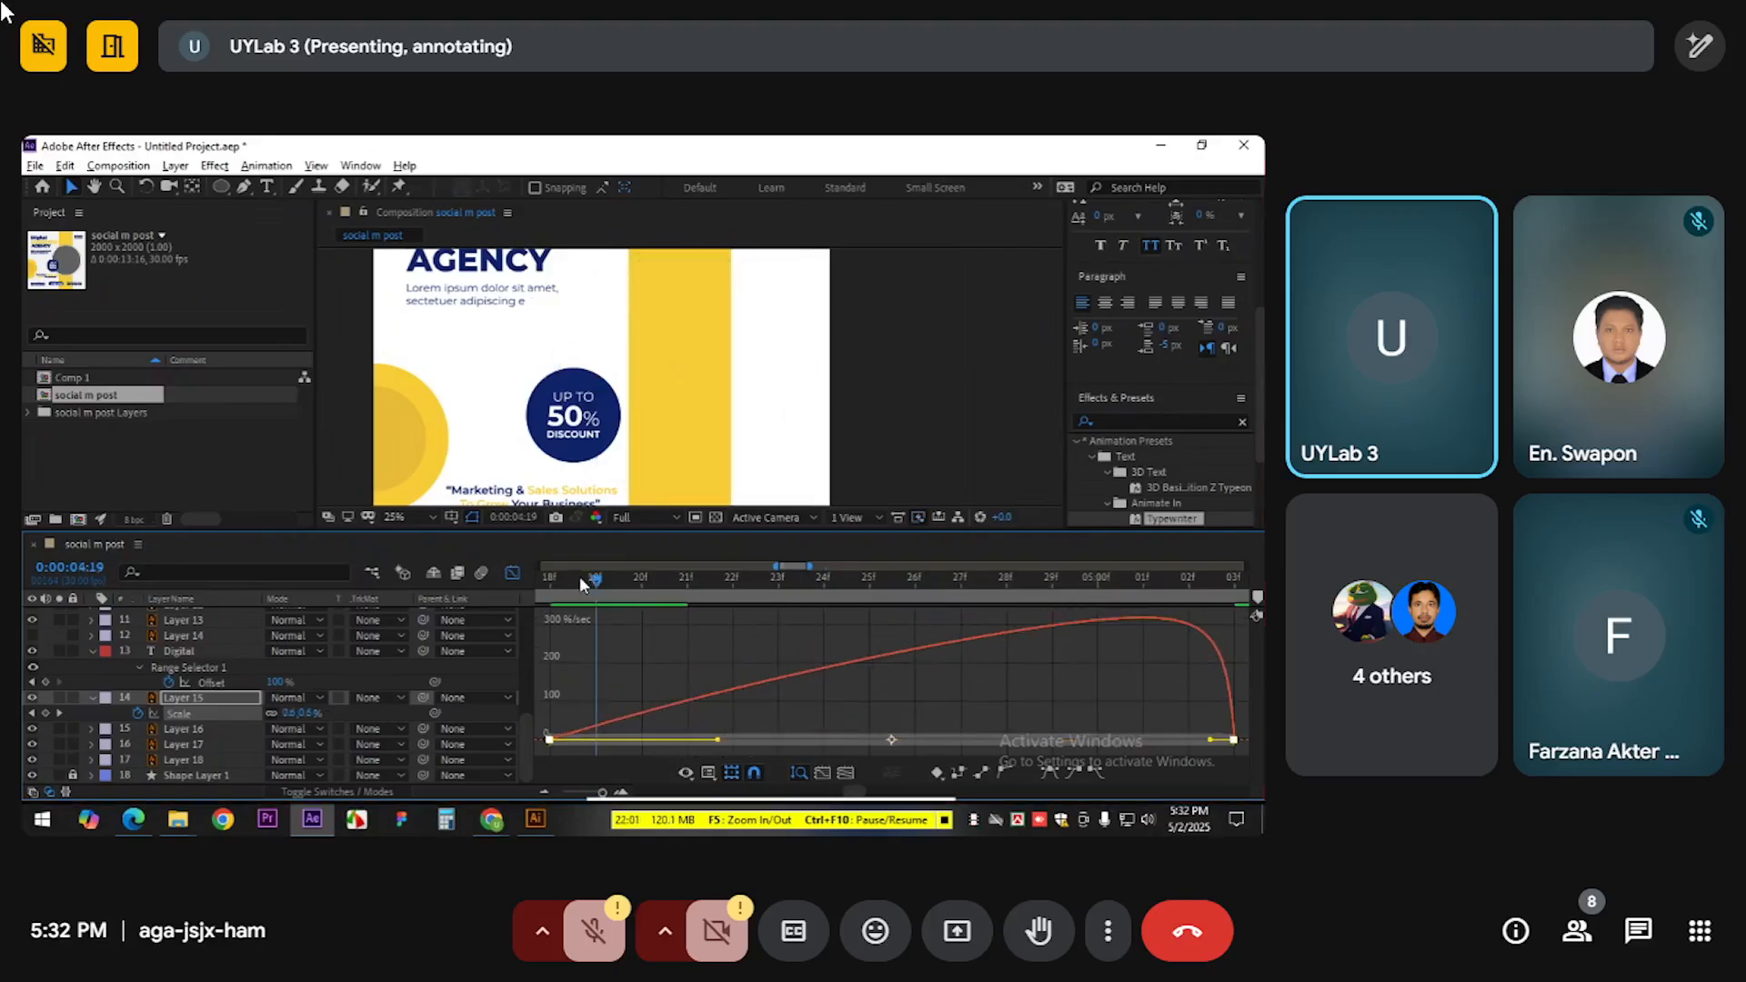
key(space)
Reshape the white circle's Scale speed curve into a fast start with a long, gradual slowdown, and preview the motion
scroll(773, 636, down, 4)
scroll(706, 738, up, 5)
drag(740, 739, 804, 724)
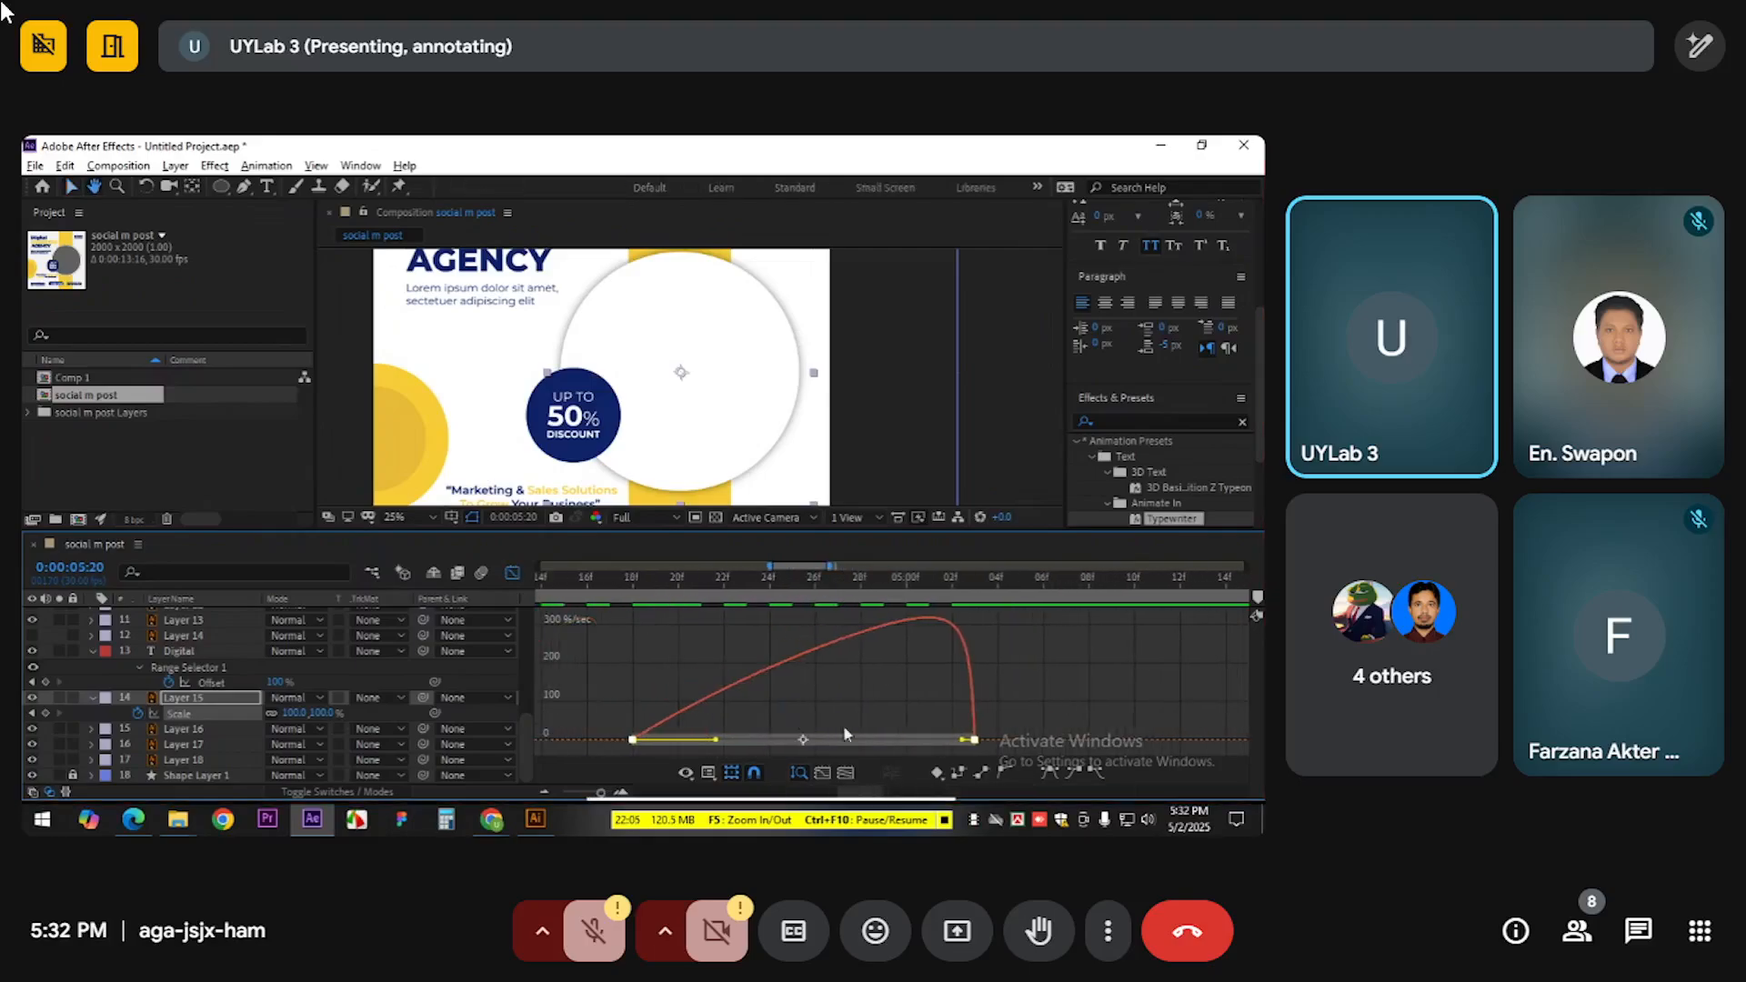
drag(962, 740, 869, 740)
drag(718, 740, 634, 741)
click(605, 579)
key(space)
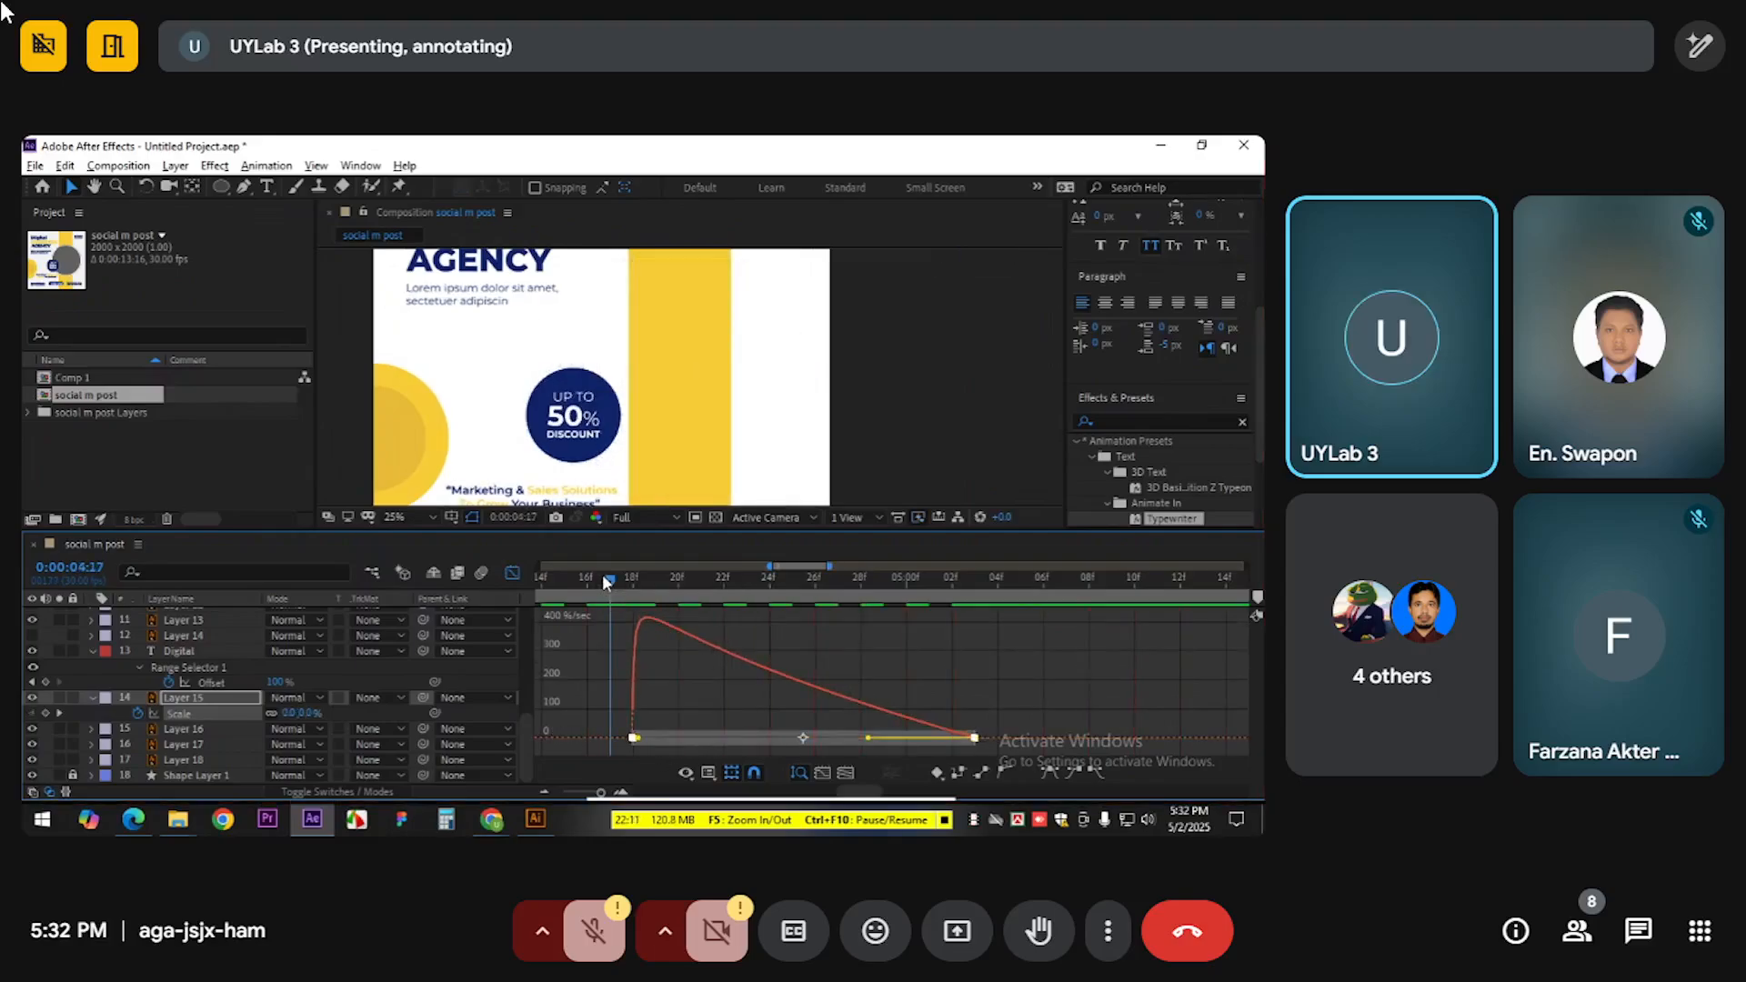
key(space)
Return to the layer-bar timeline and preview the white circle's scale-in from shortly after the 4-second mark
click(514, 572)
scroll(725, 616, down, 4)
click(719, 580)
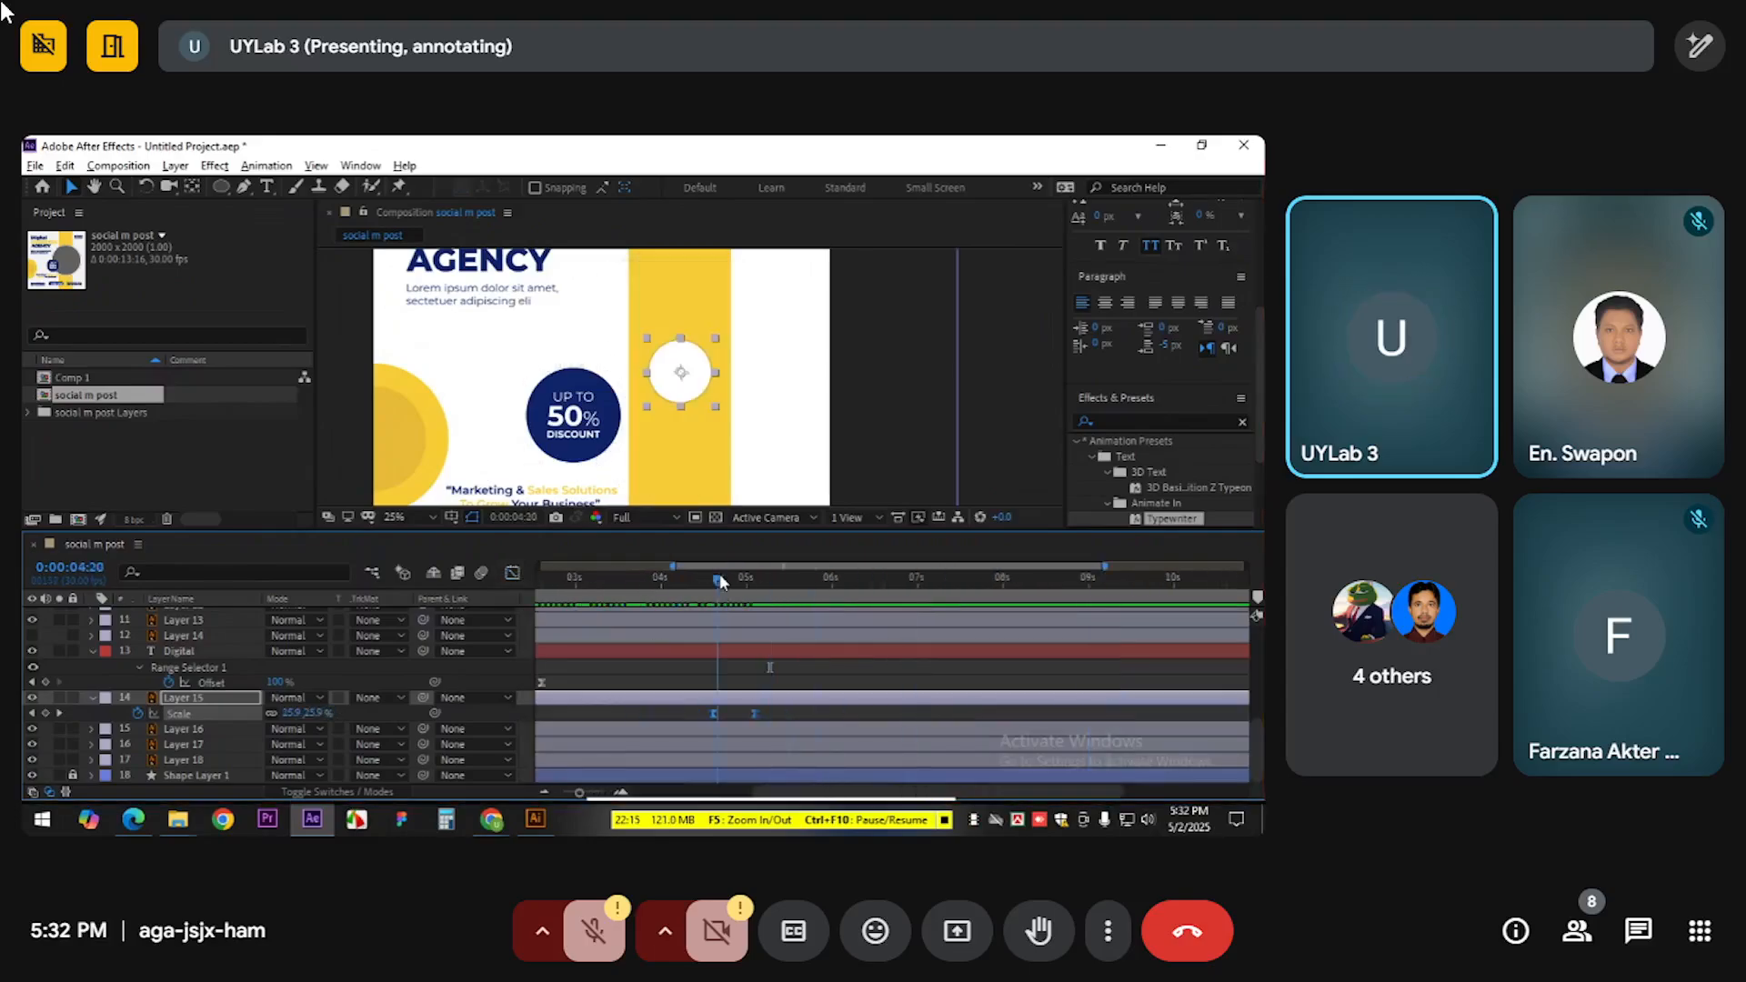
key(space)
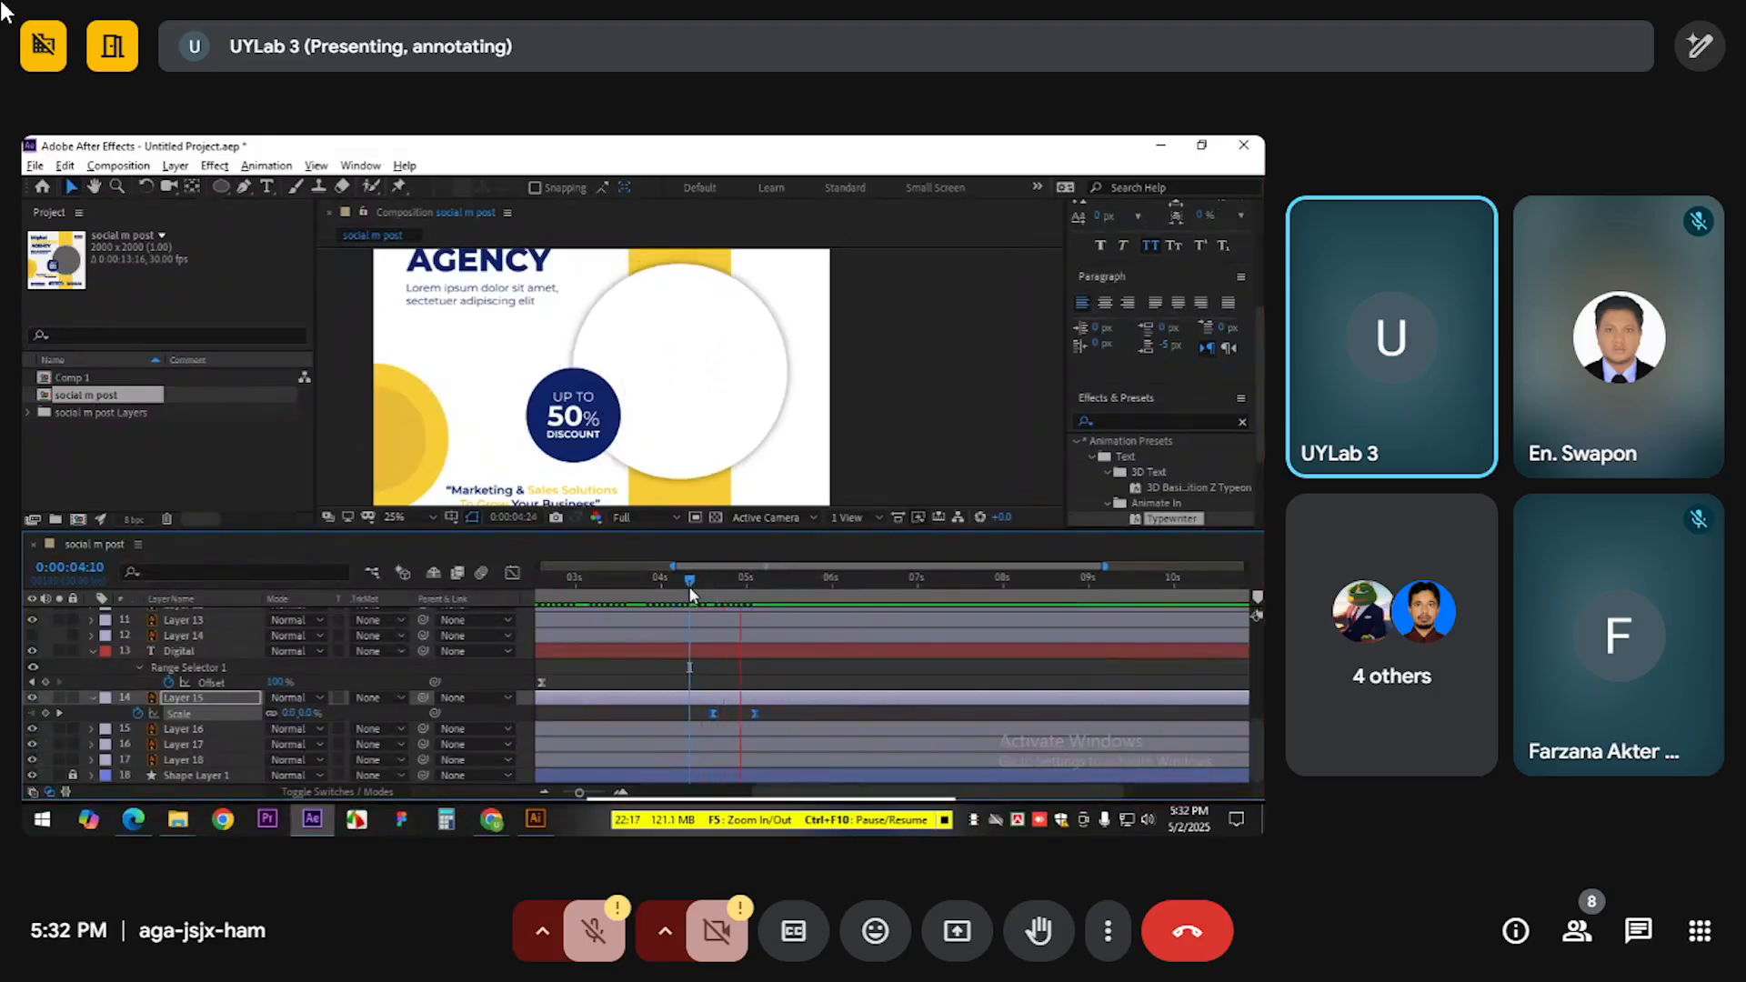
click(706, 584)
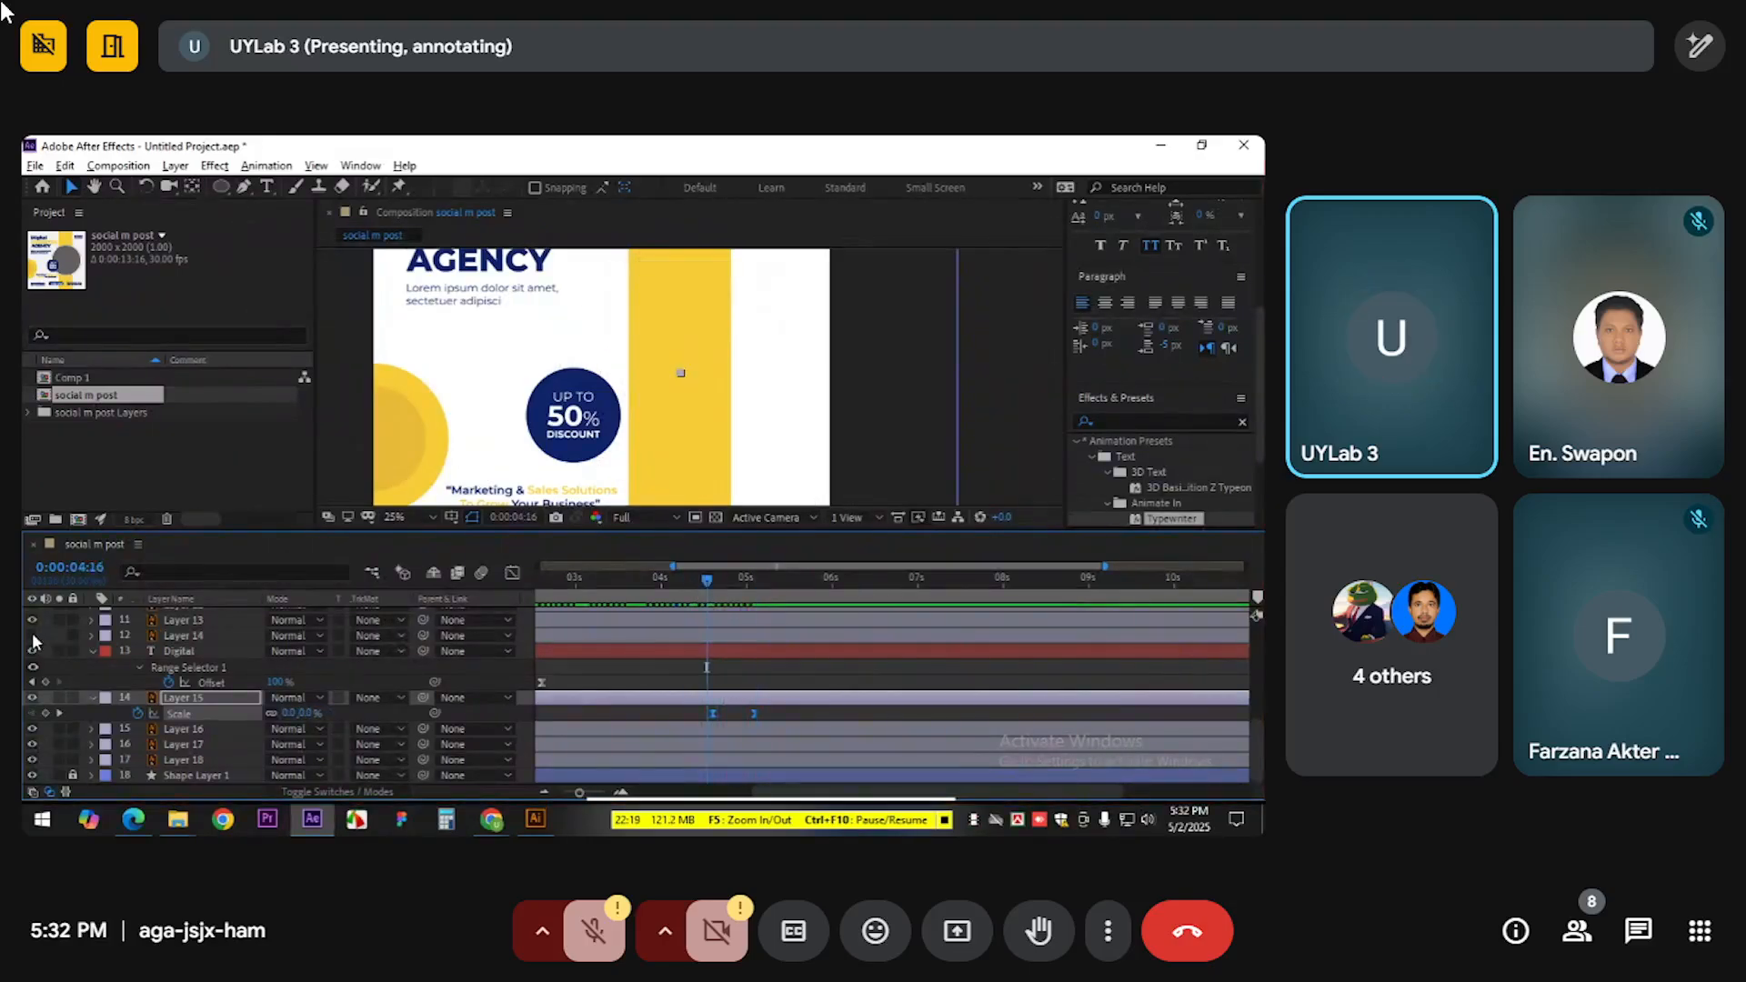
Make the grey circle on Layer 14 visible, reveal its Scale property, and set a Scale keyframe at 0:00:05:05
drag(708, 582, 760, 593)
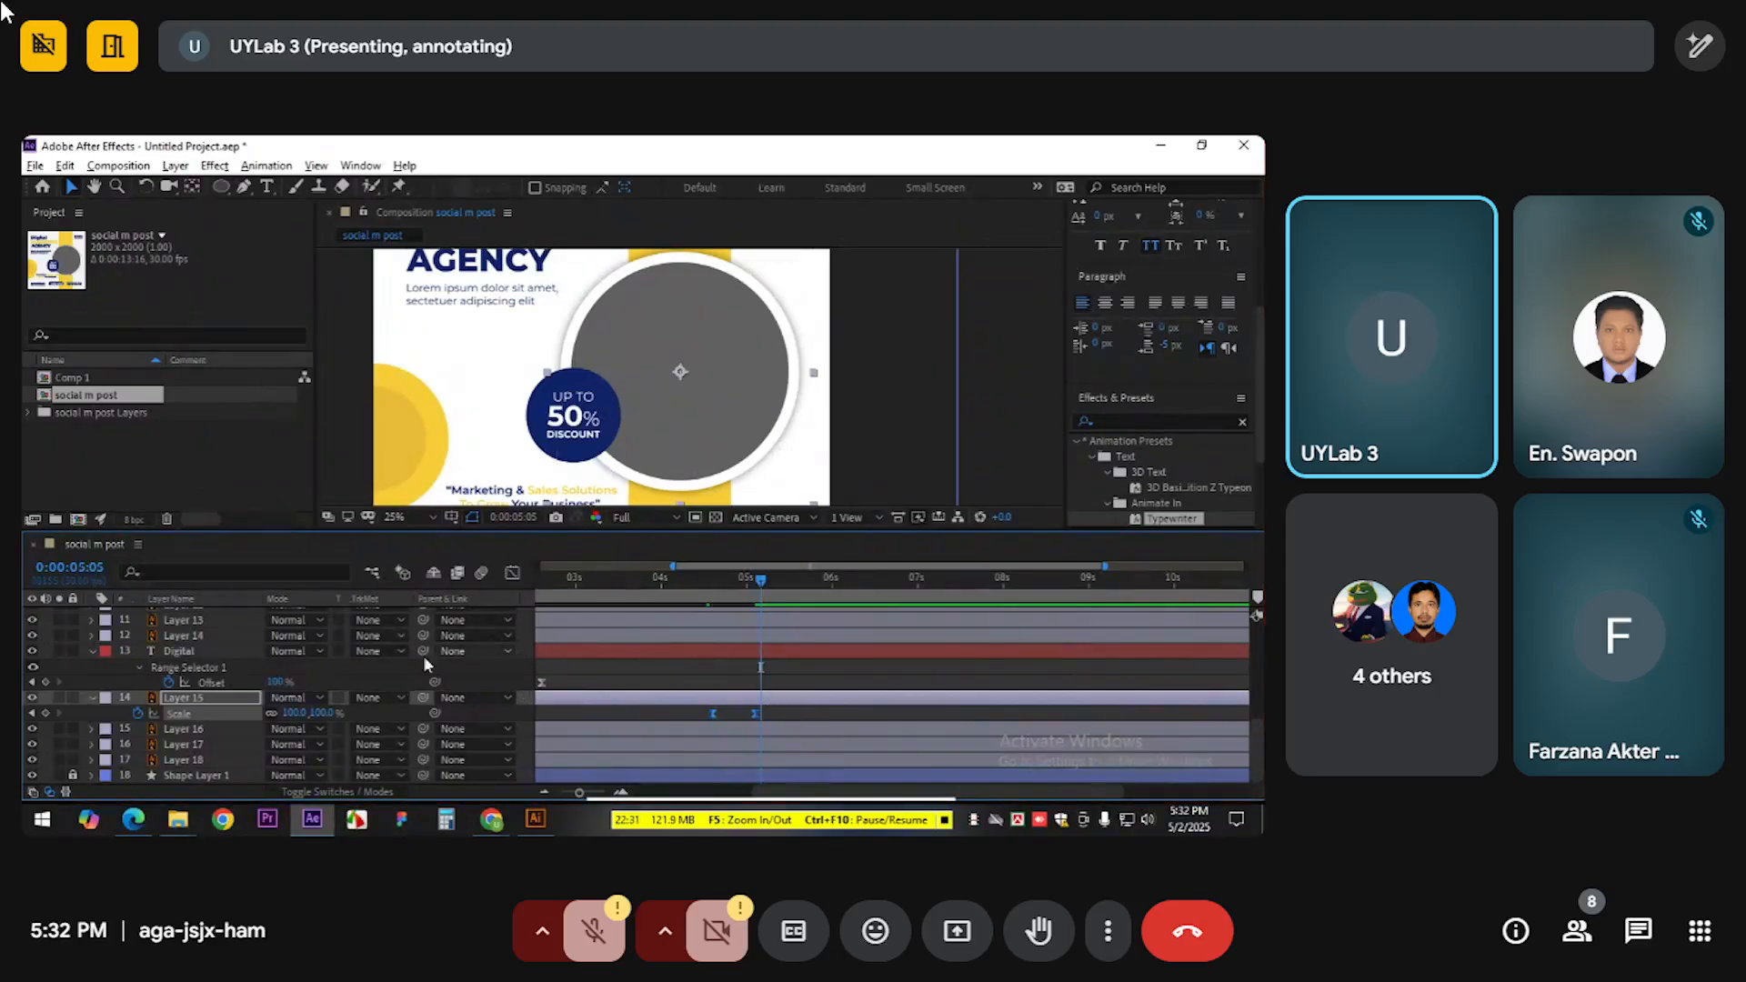
click(206, 639)
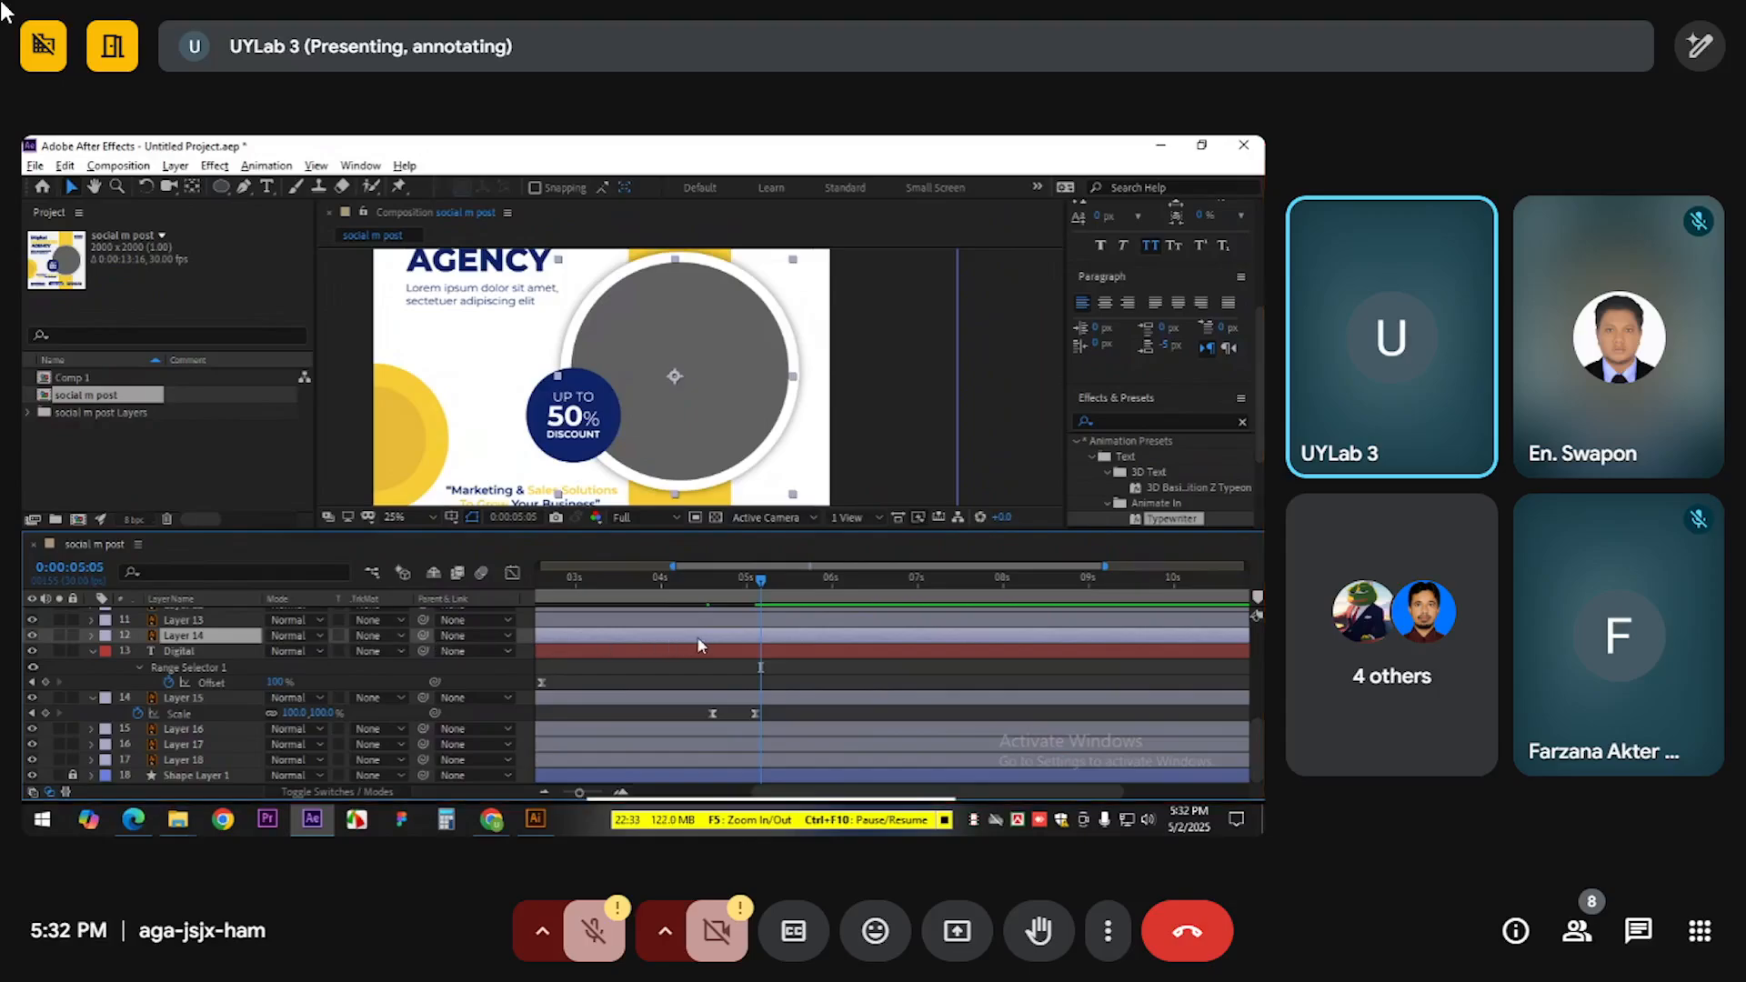
key(s)
click(137, 651)
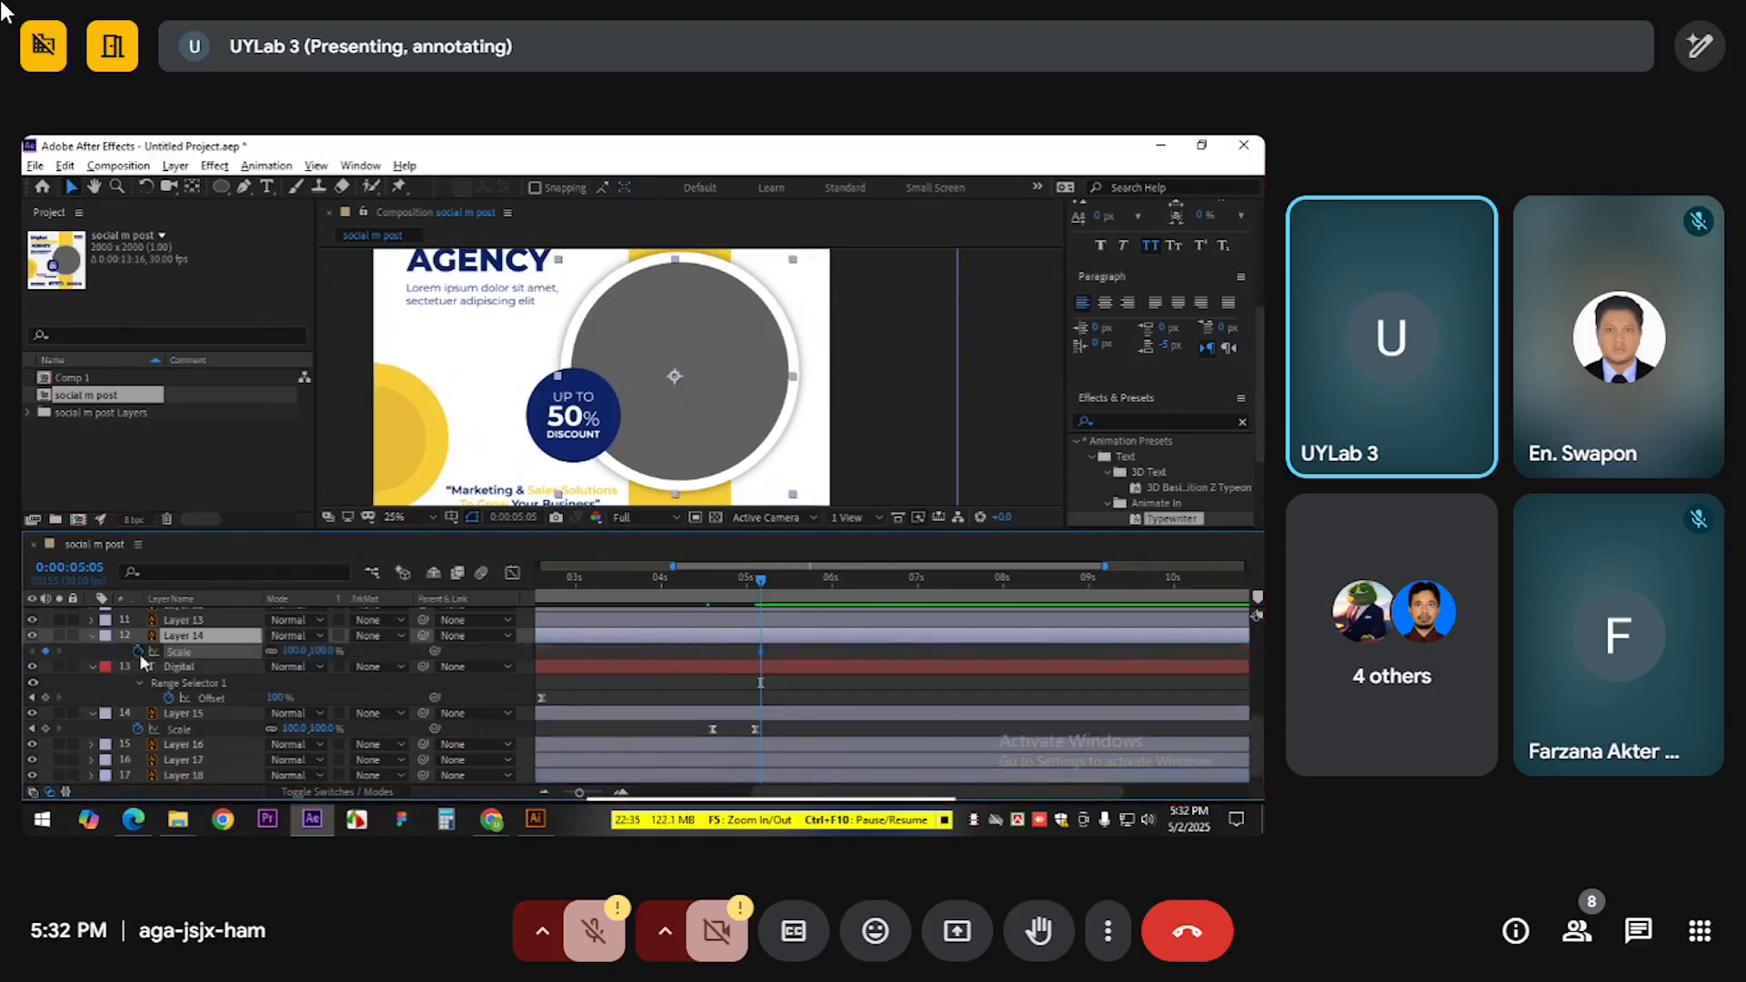
Scale the grey circle from 0% at 0:00:05:05 to 100% at 0:00:05:16, and apply Easy Ease to both keyframes
drag(765, 648, 806, 653)
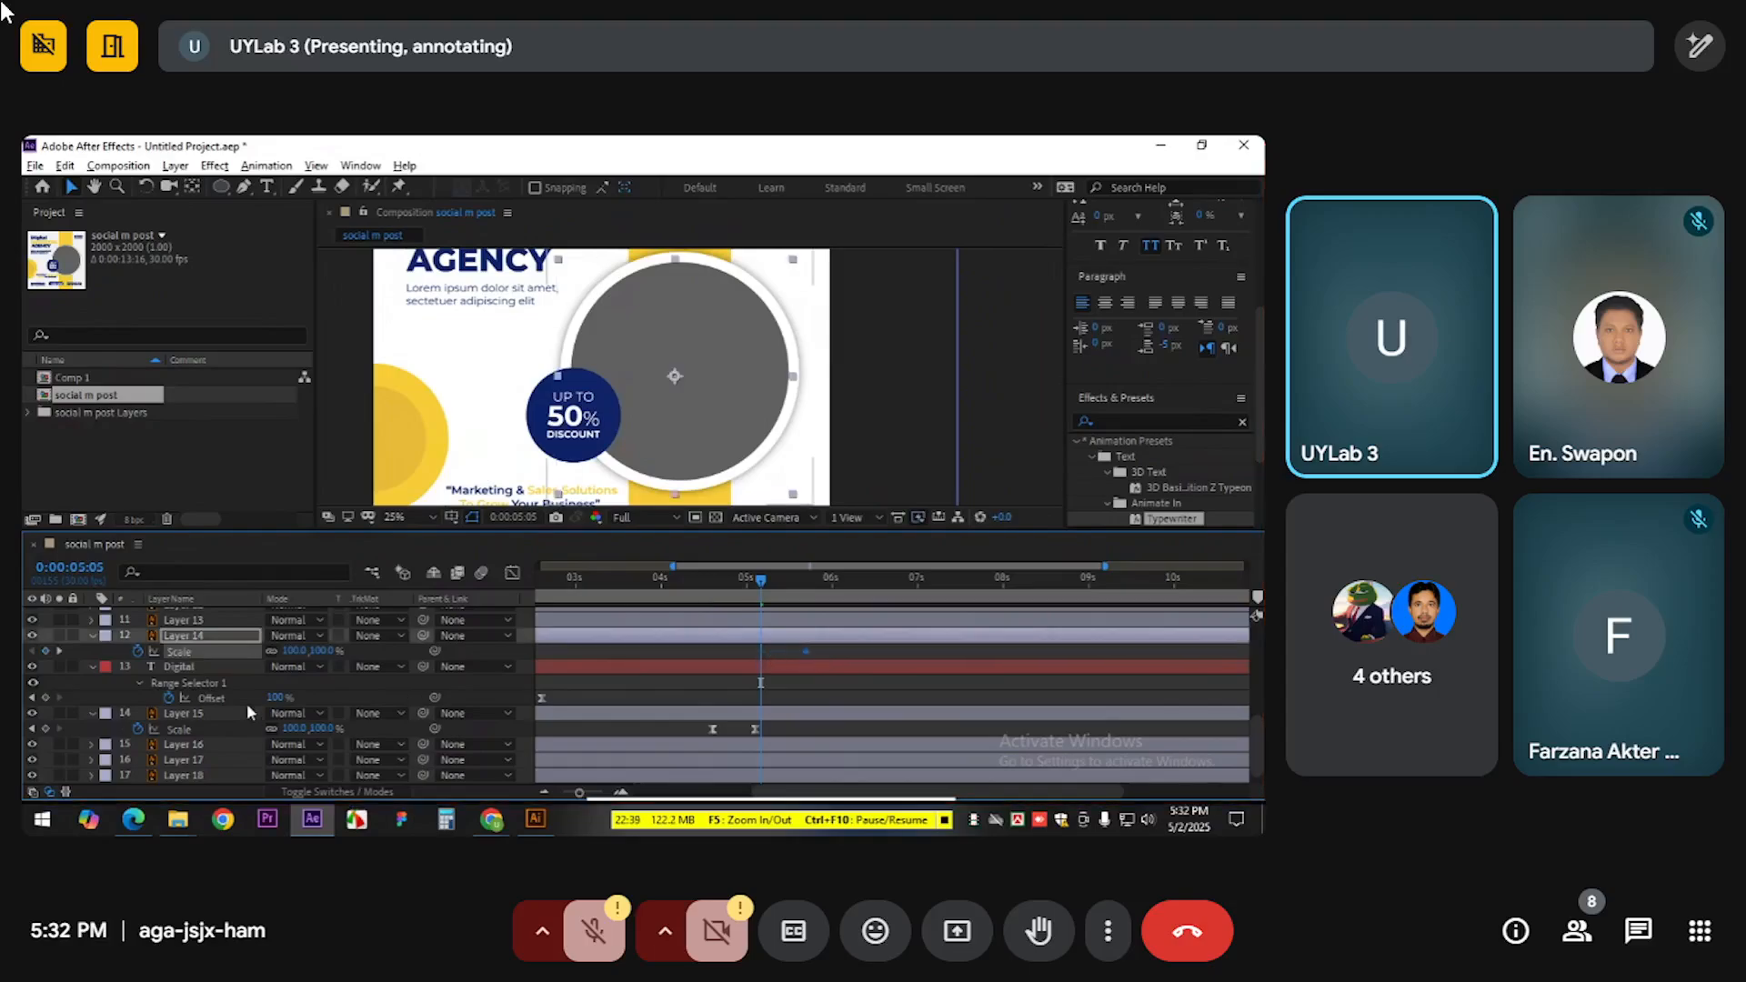
click(292, 650)
text(0)
key(Return)
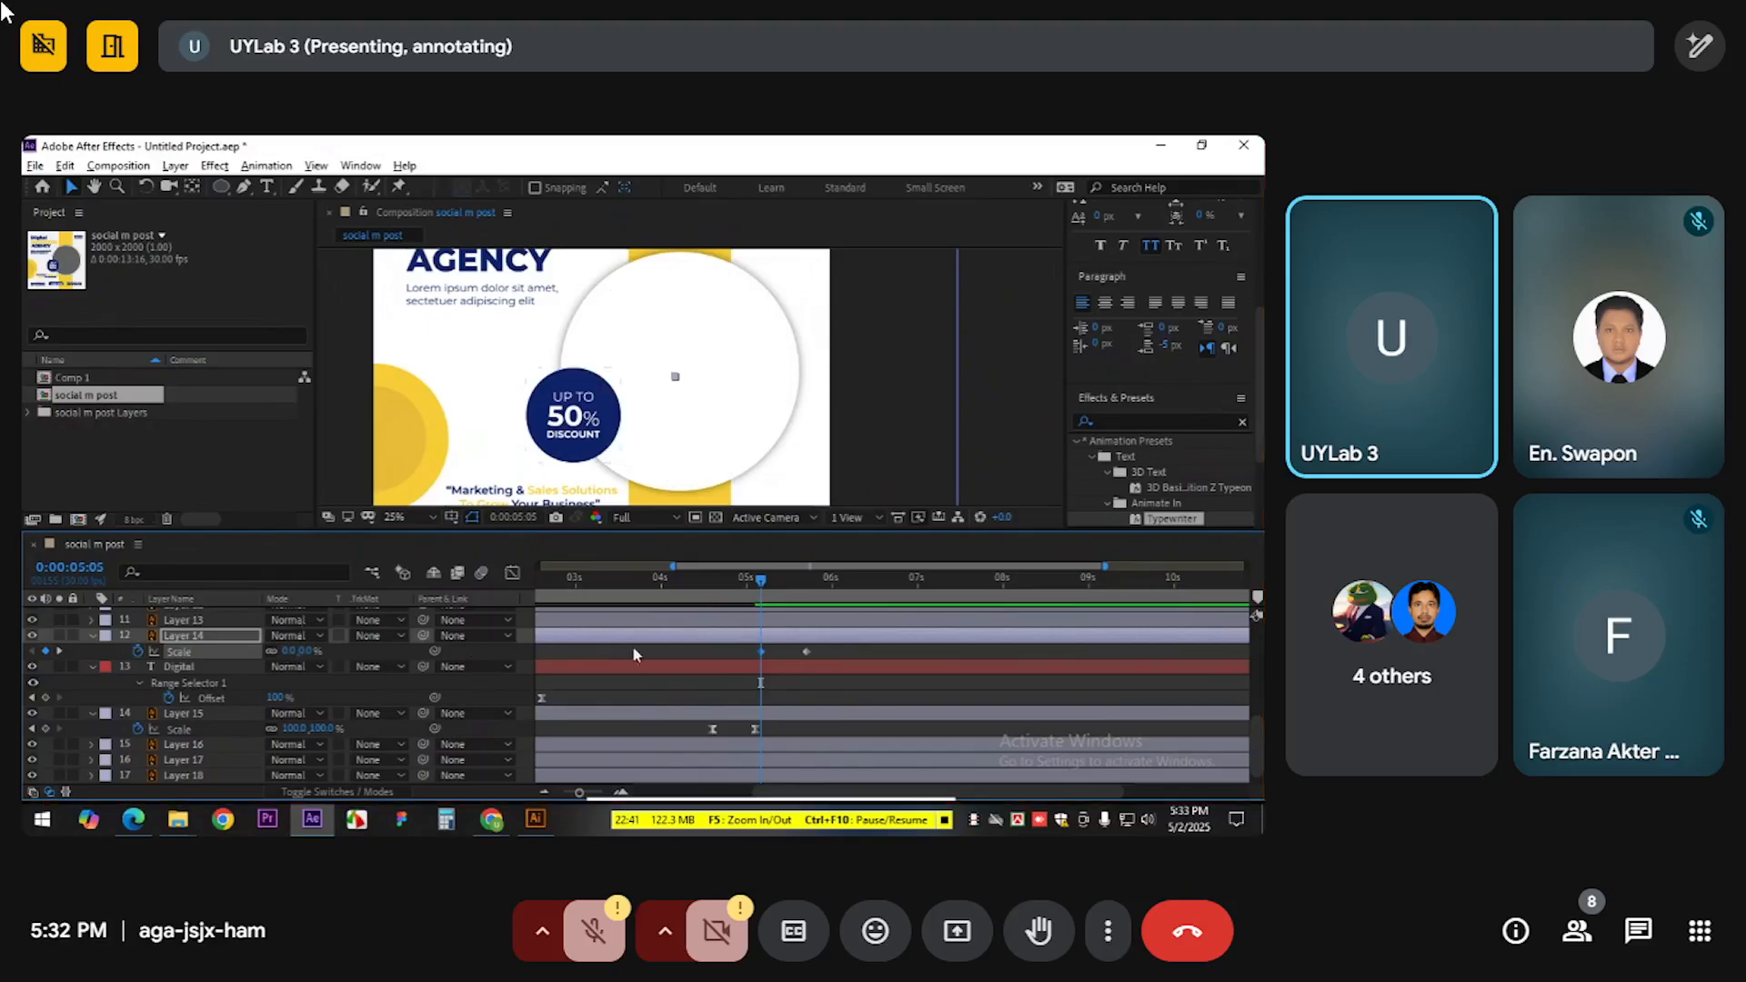
key(space)
drag(804, 651, 790, 651)
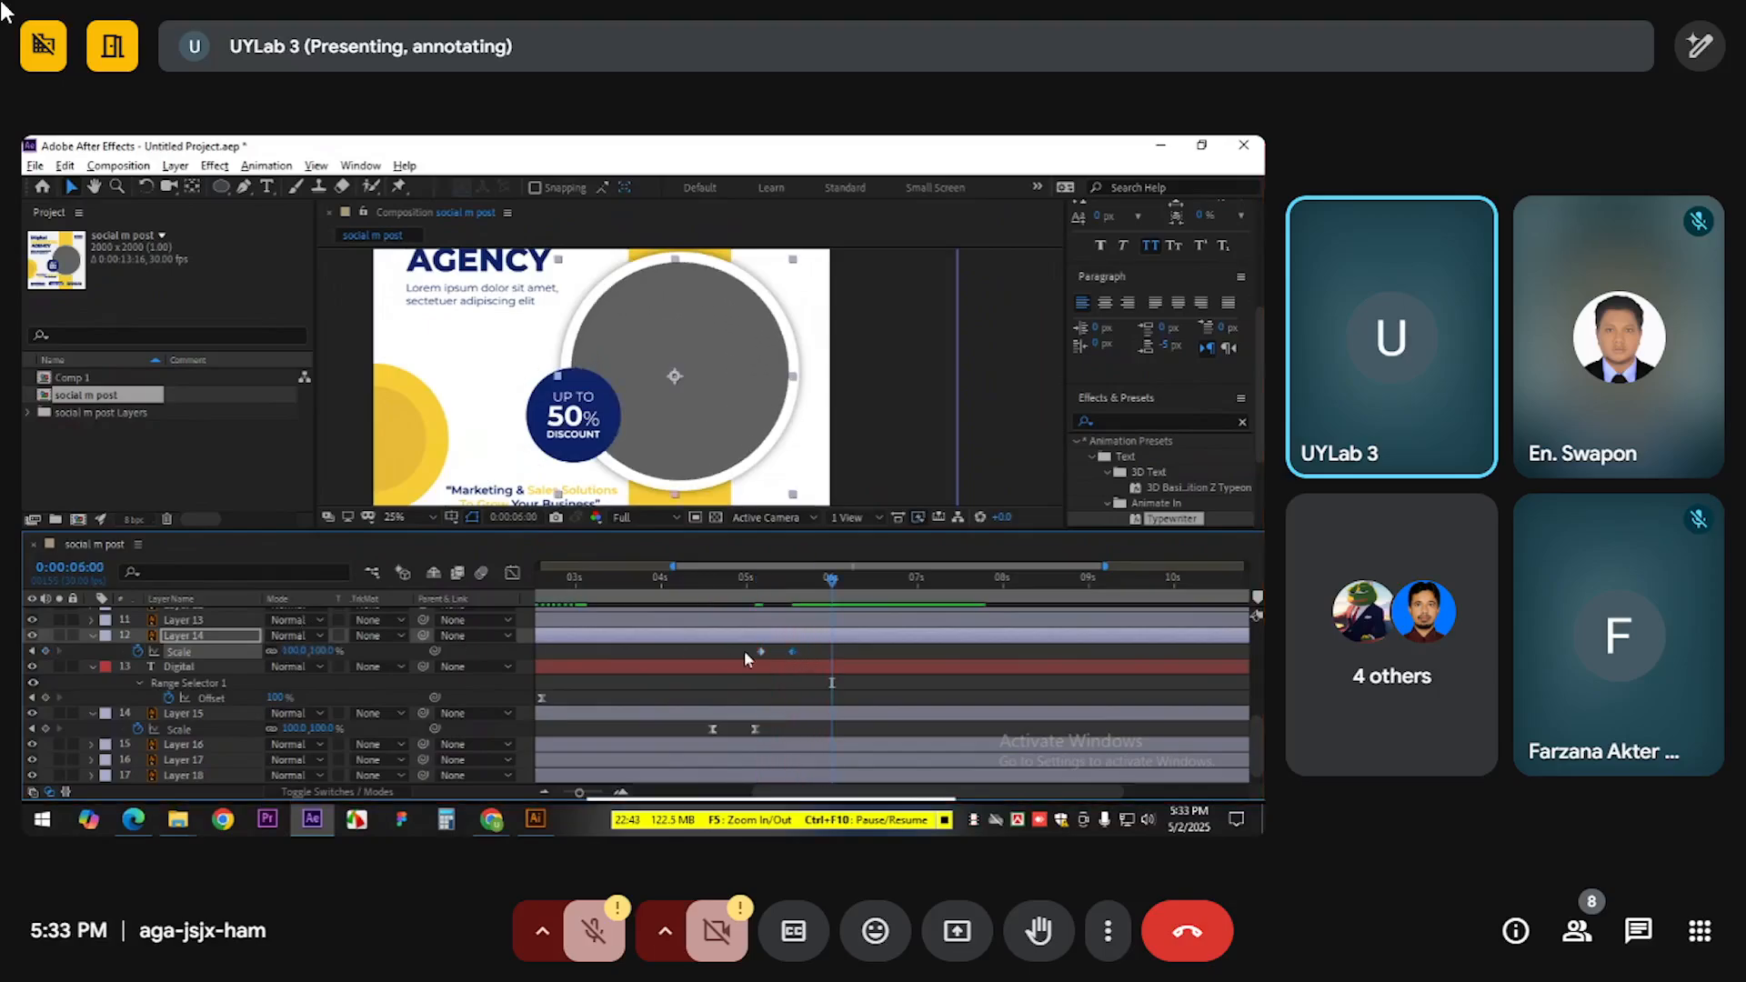
click(822, 658)
Shape the grey circle's Scale speed graph into a fast start with a gradual slowdown, and preview the motion
click(512, 572)
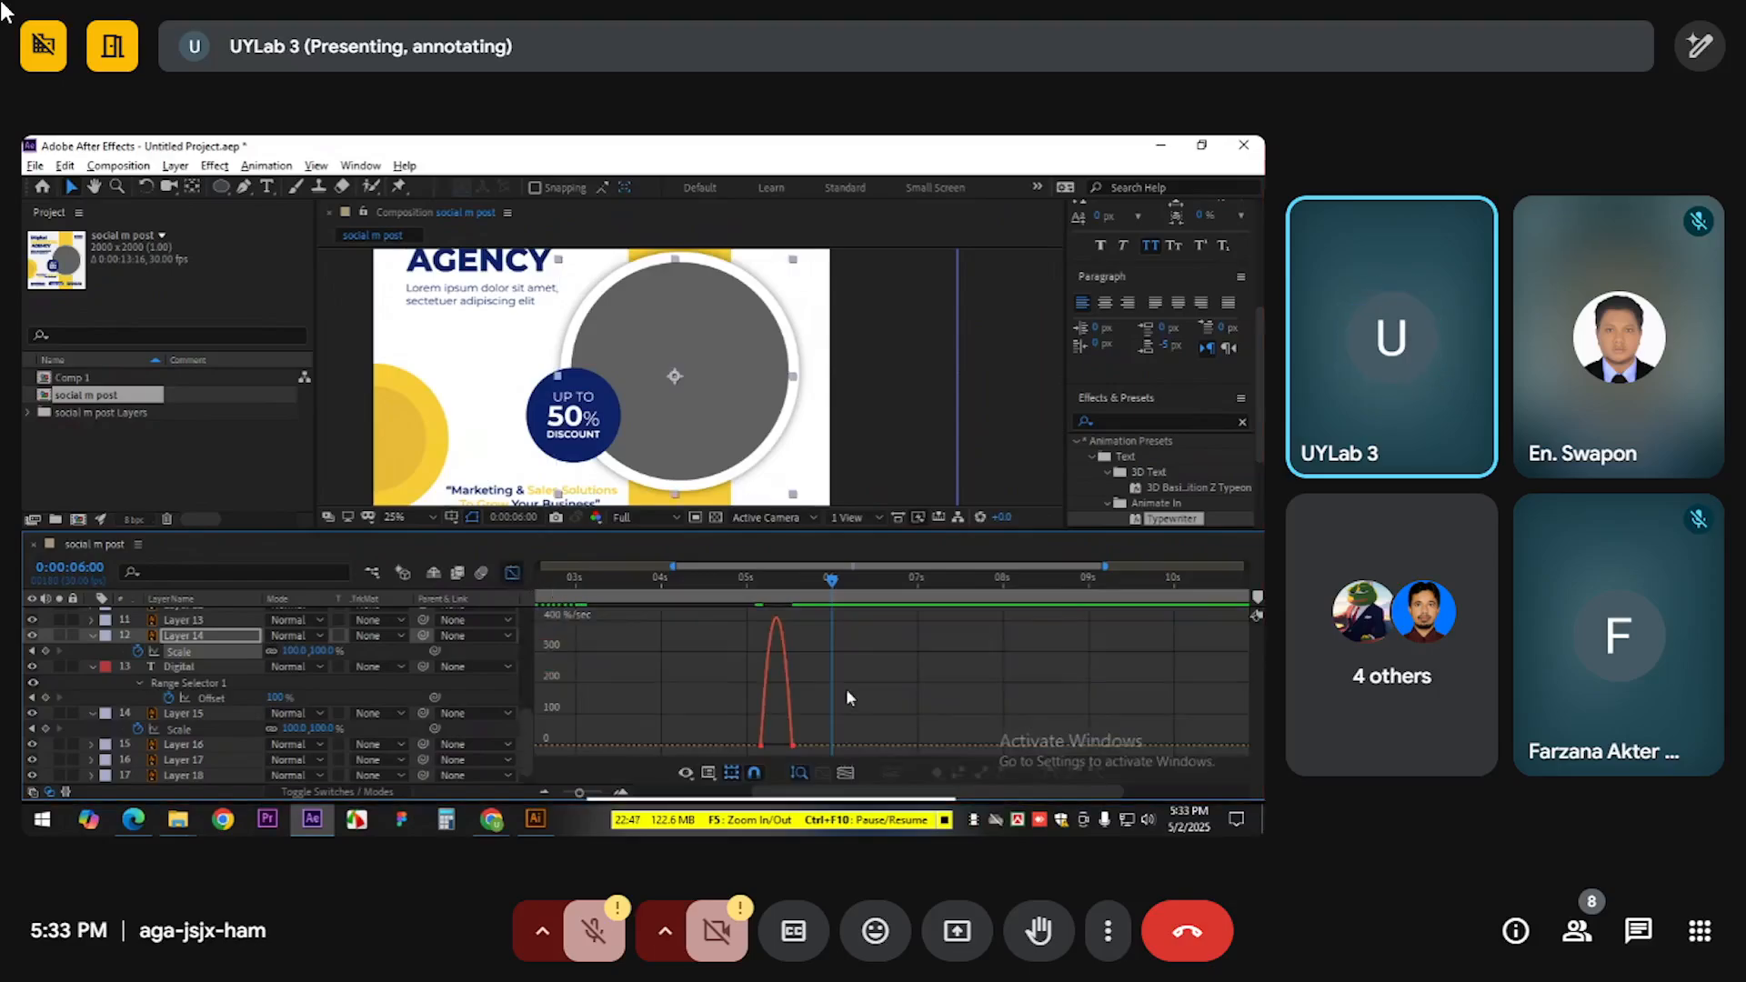
click(822, 771)
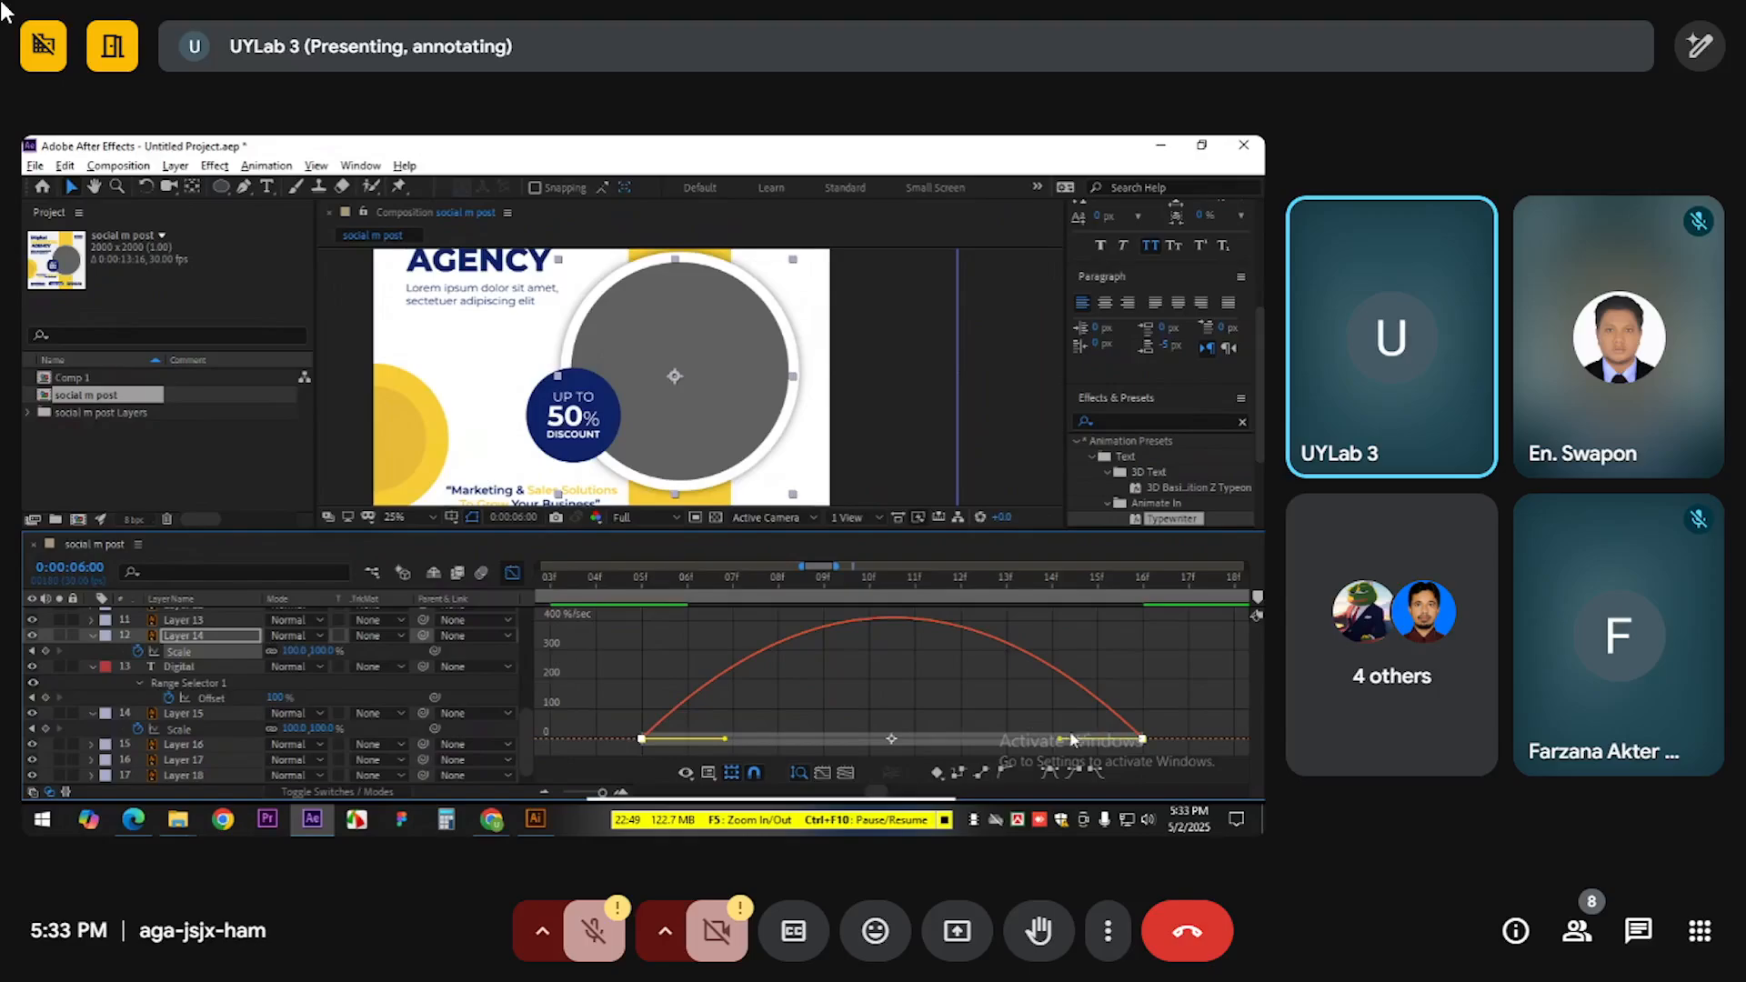
drag(1060, 740, 1015, 739)
drag(724, 739, 644, 741)
click(615, 582)
key(space)
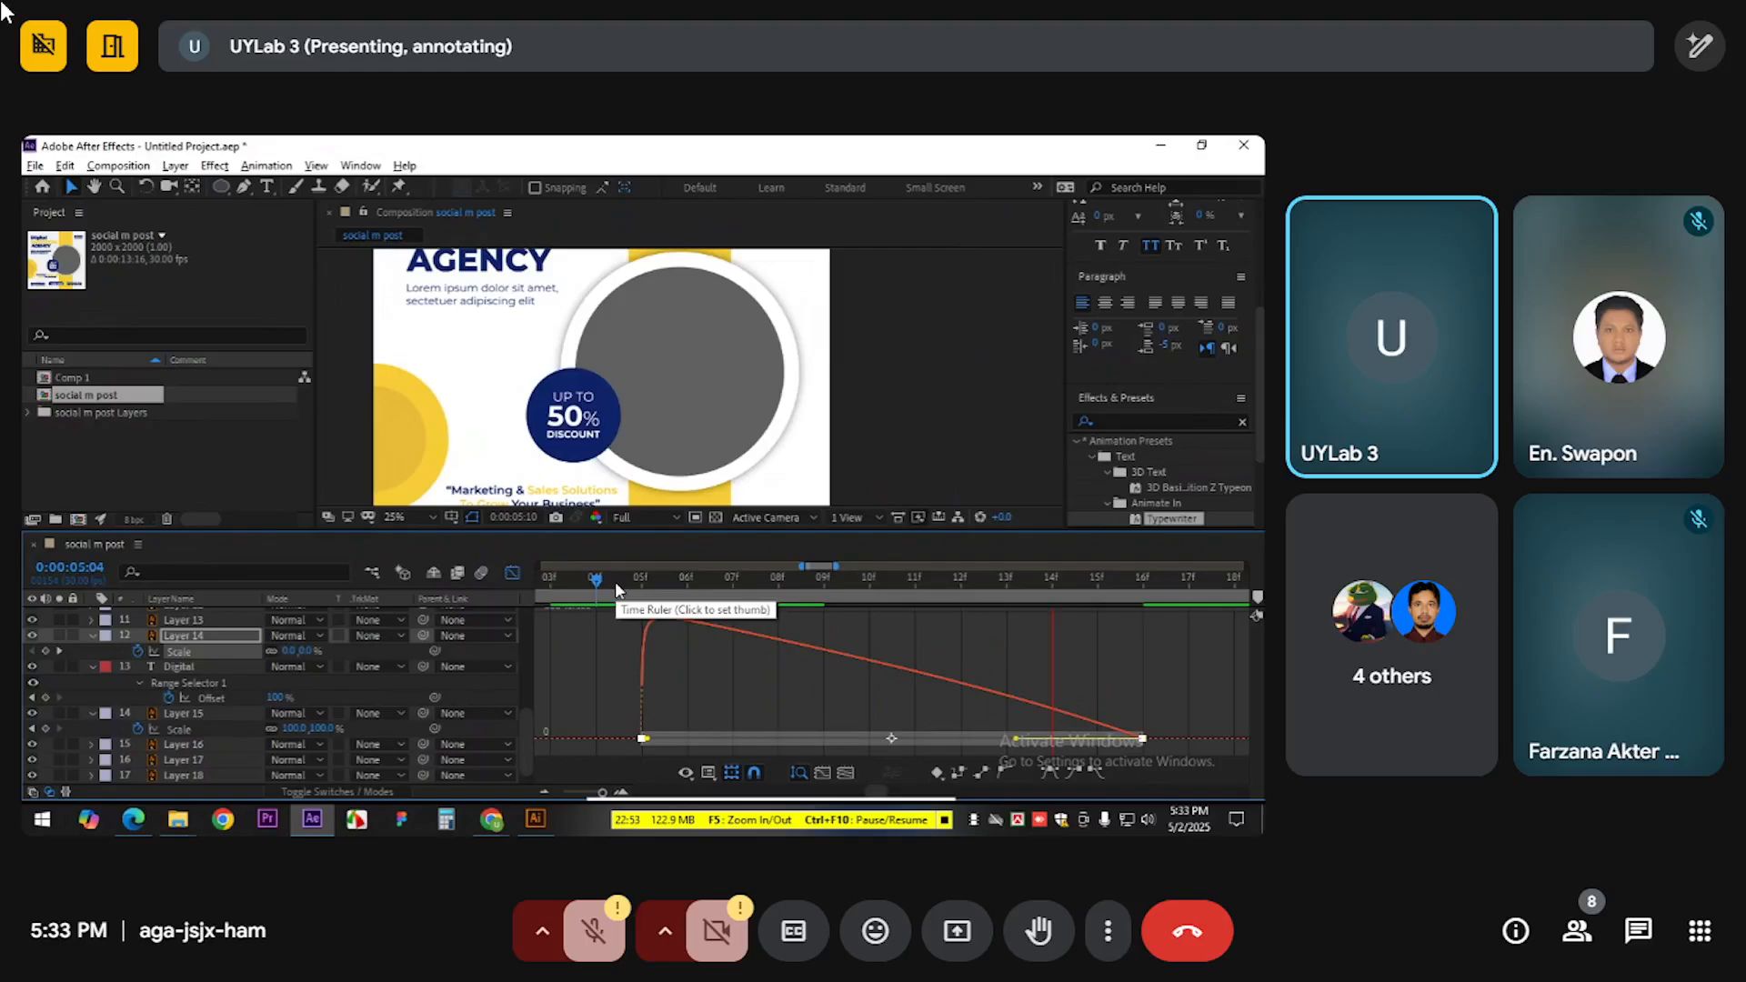
key(space)
scroll(778, 671, down, 5)
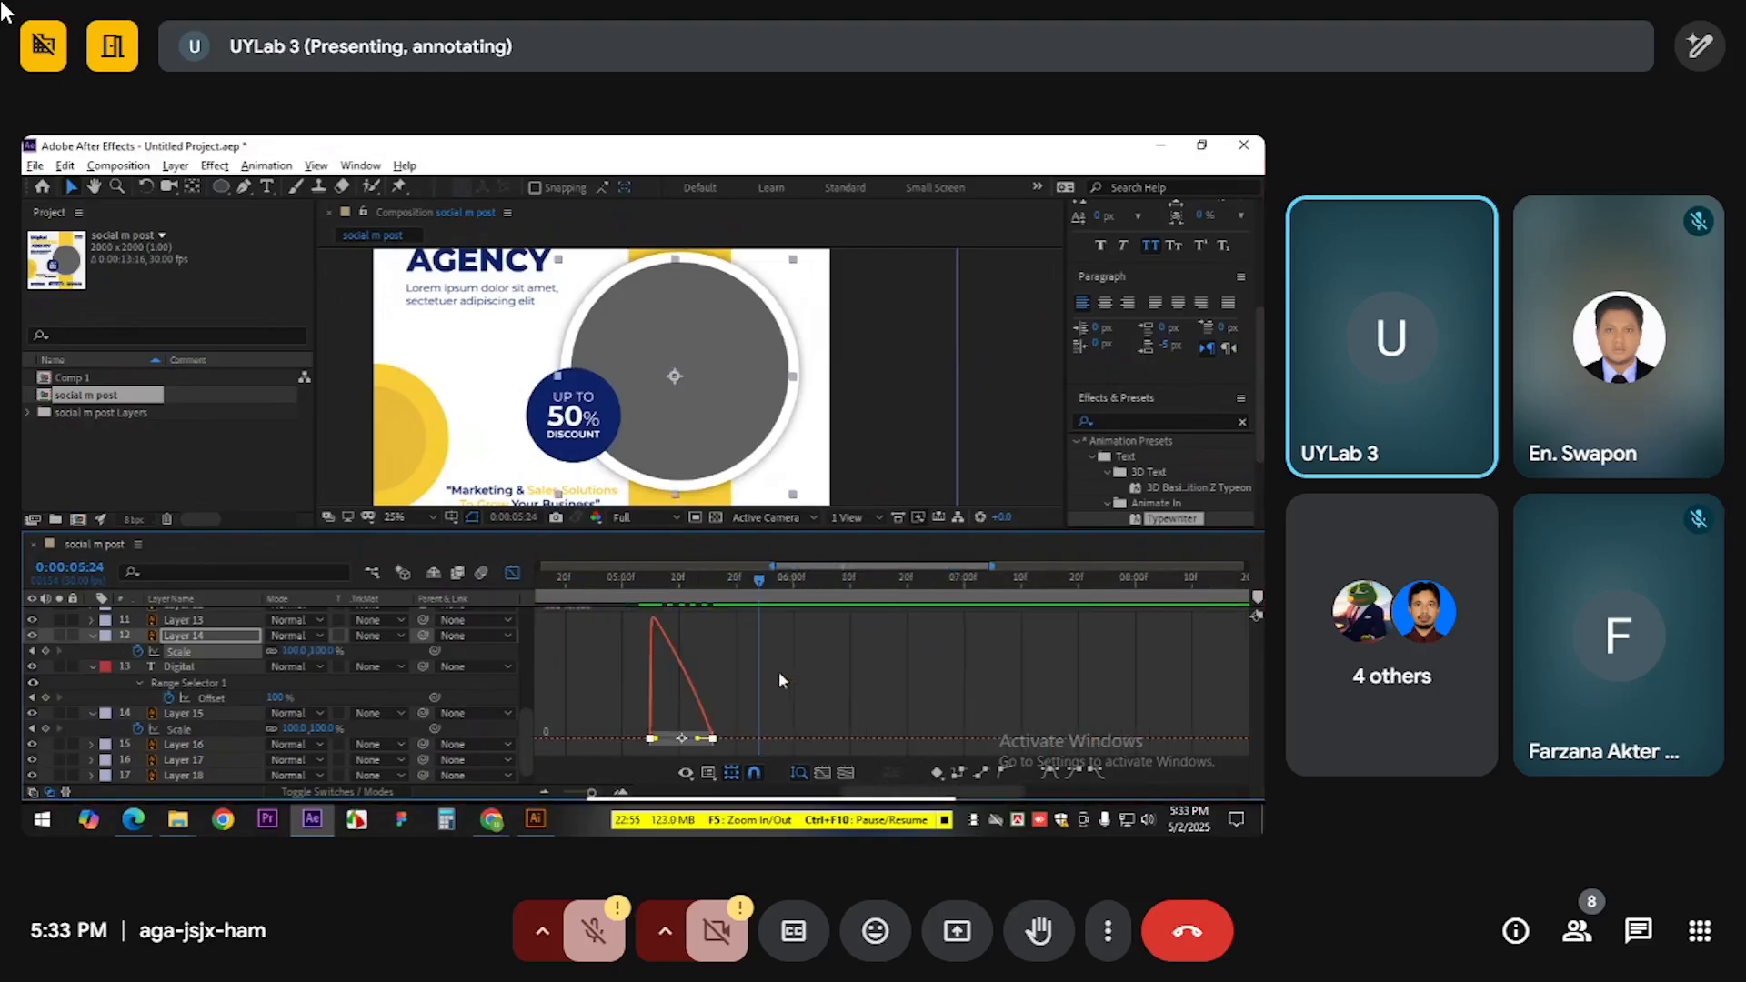
Return to the layer-bar timeline, shift Layer 14 about a third of a second earlier, and preview both circles' entrances
click(509, 574)
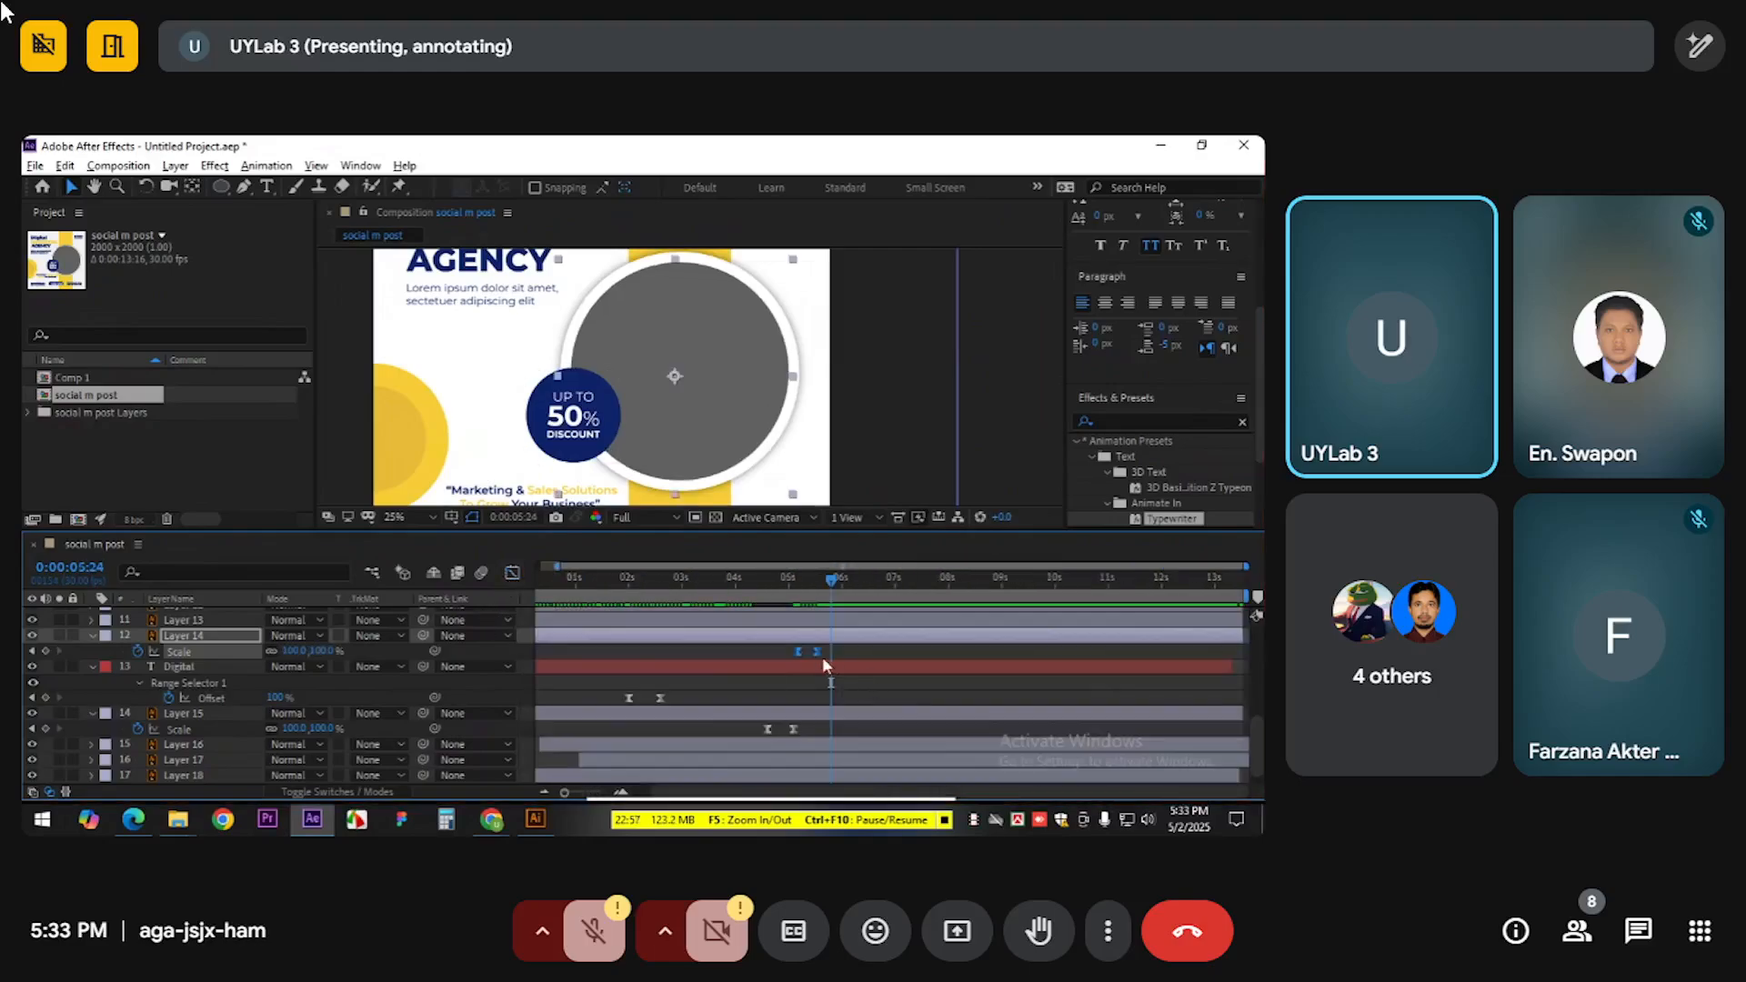
drag(830, 641, 814, 641)
click(744, 581)
key(space)
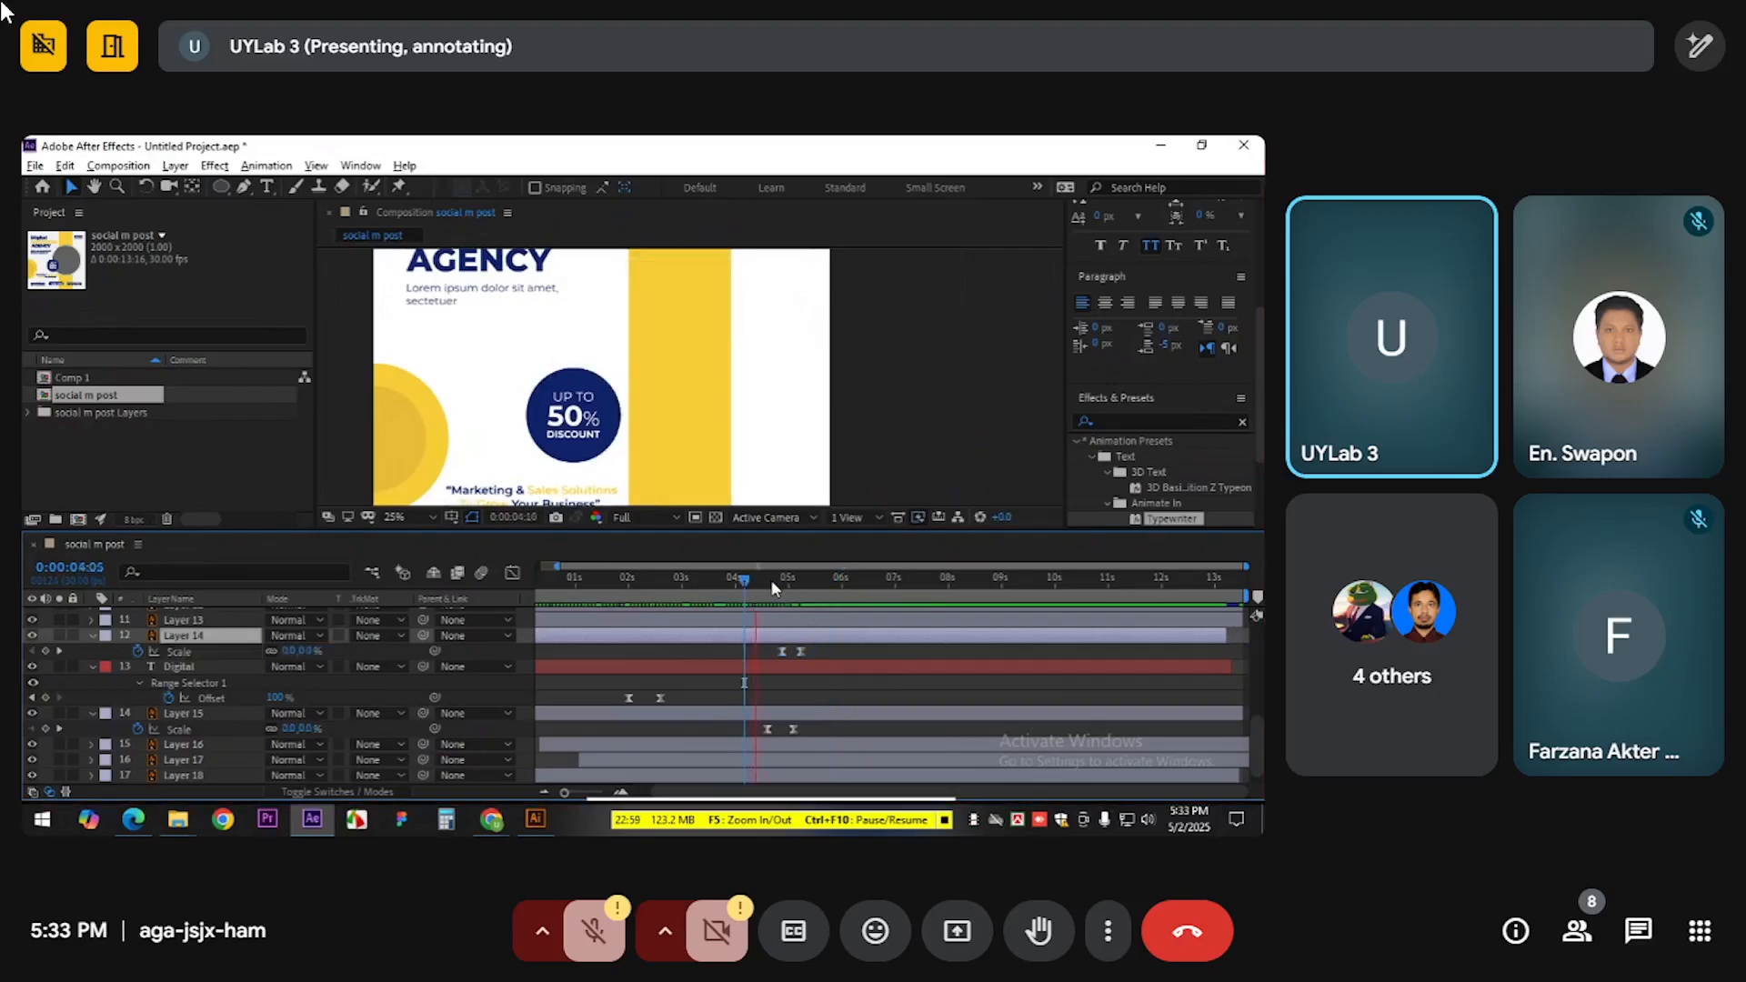
click(727, 580)
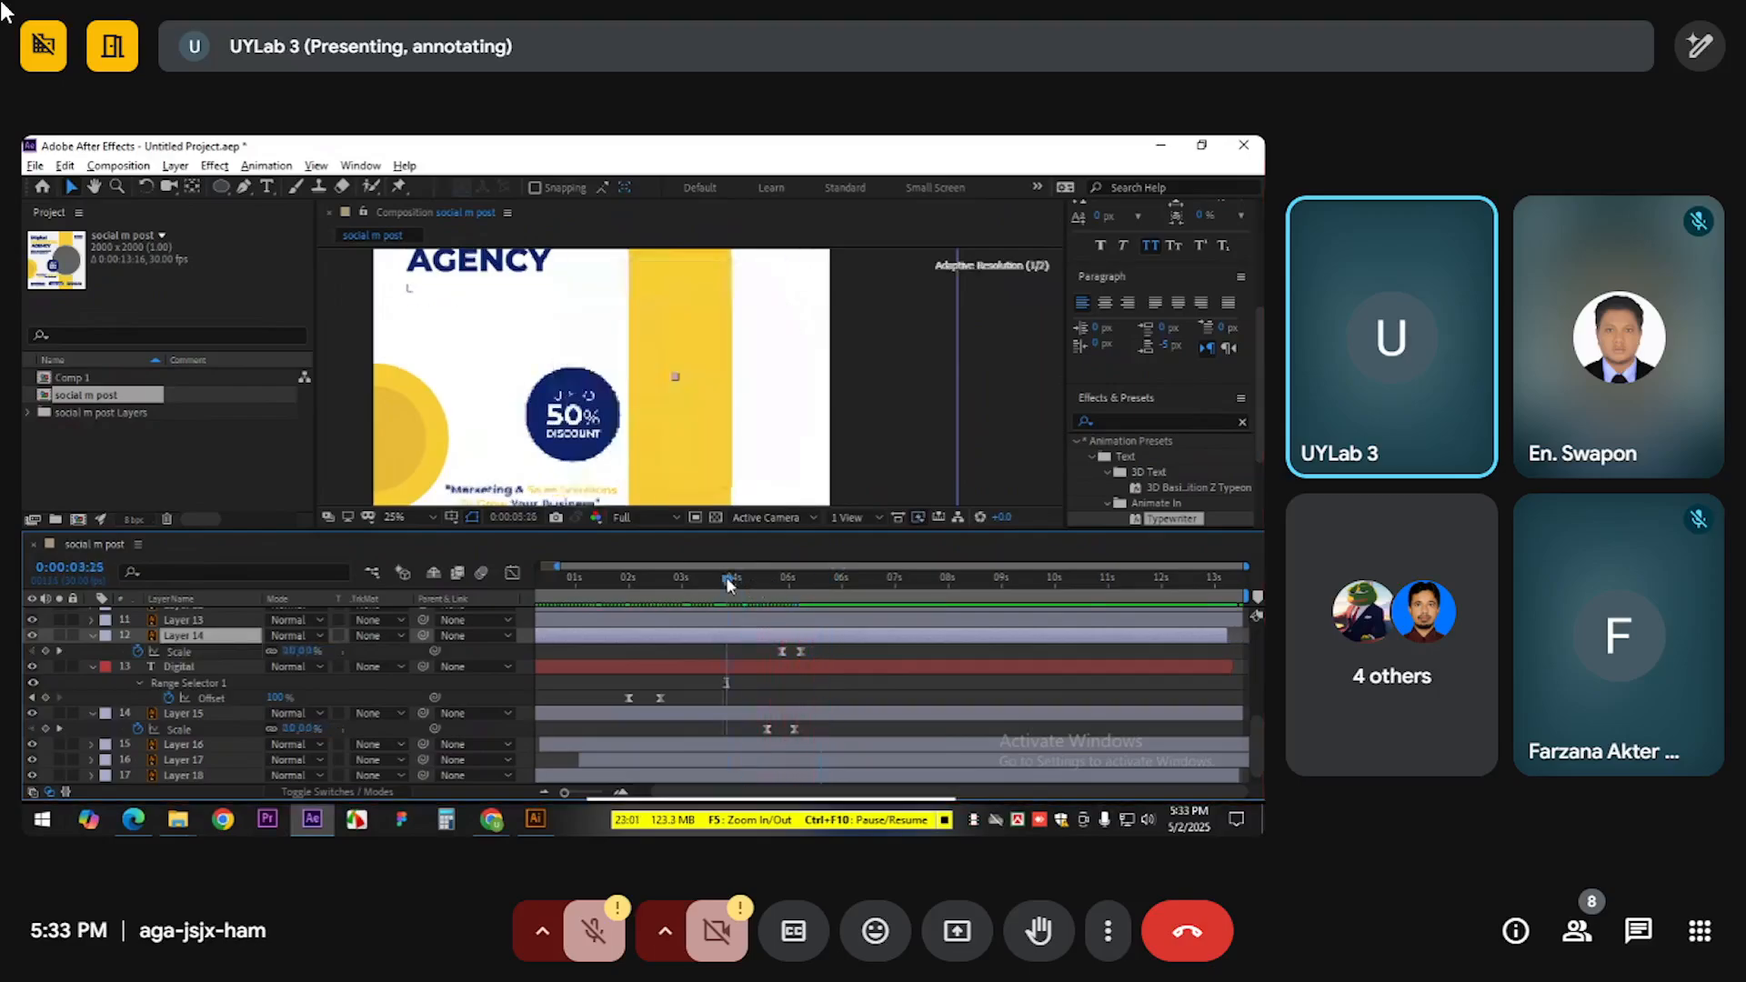
key(space)
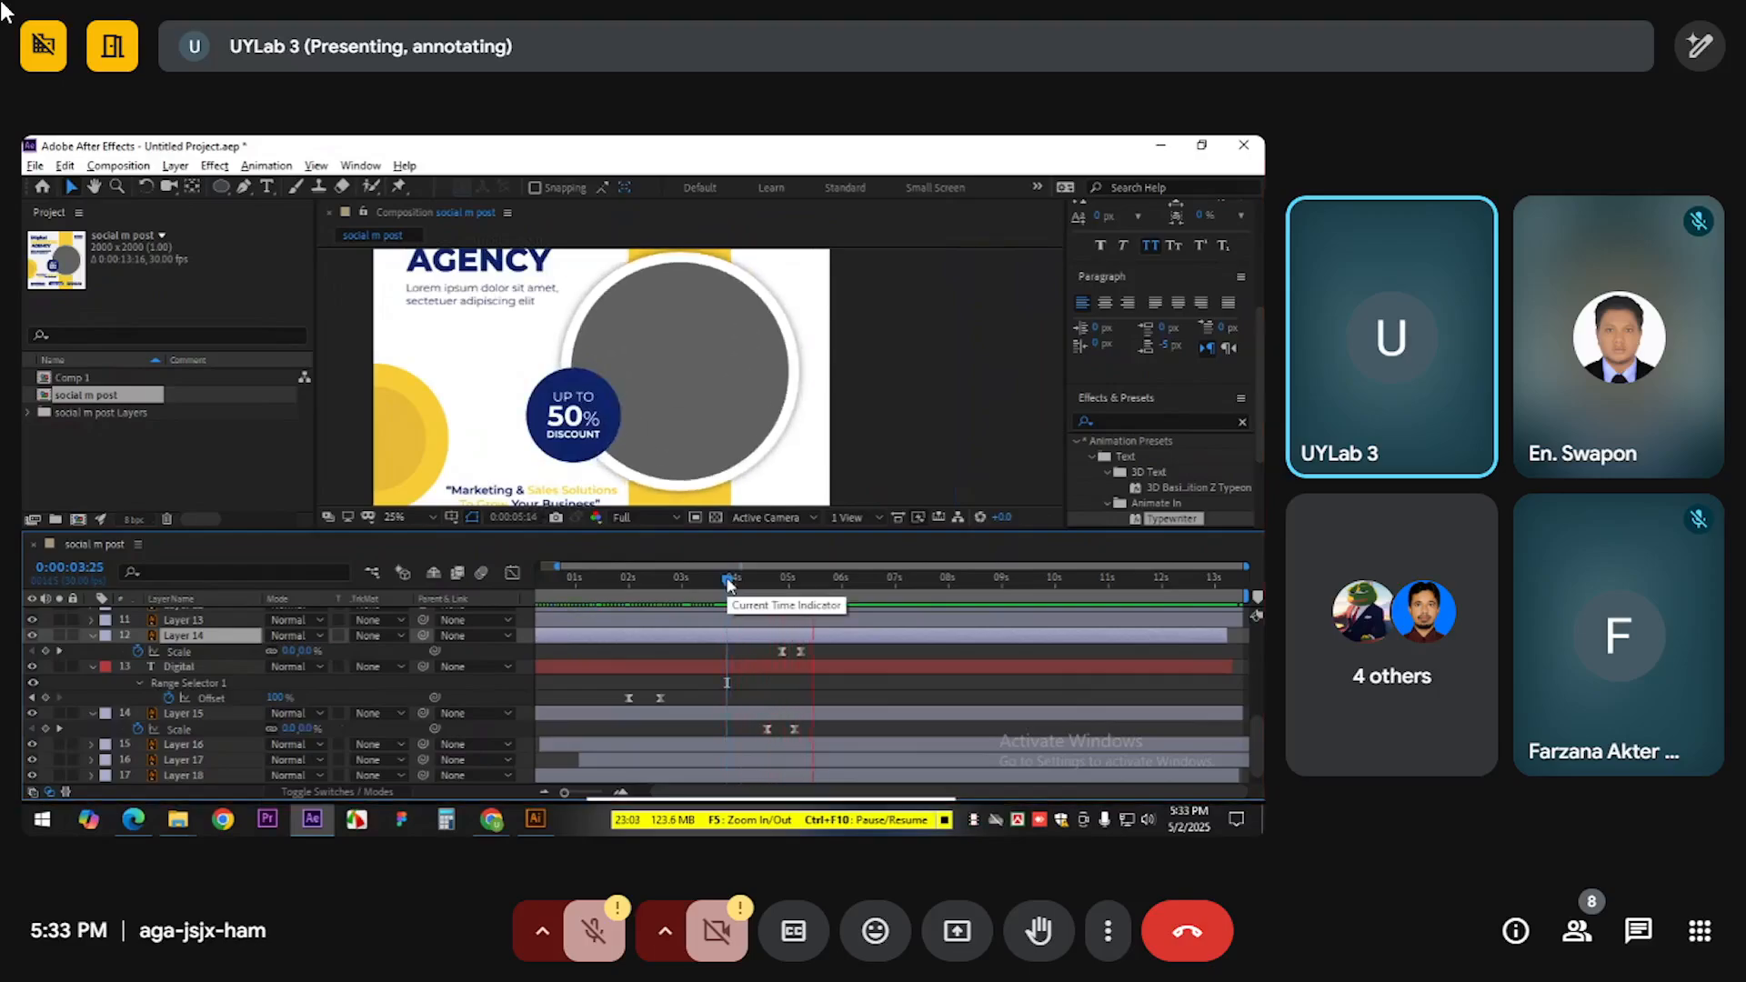
Play and scrub through the white and grey circles' scale animation, stopping at 0:00:05:21
drag(772, 582, 773, 587)
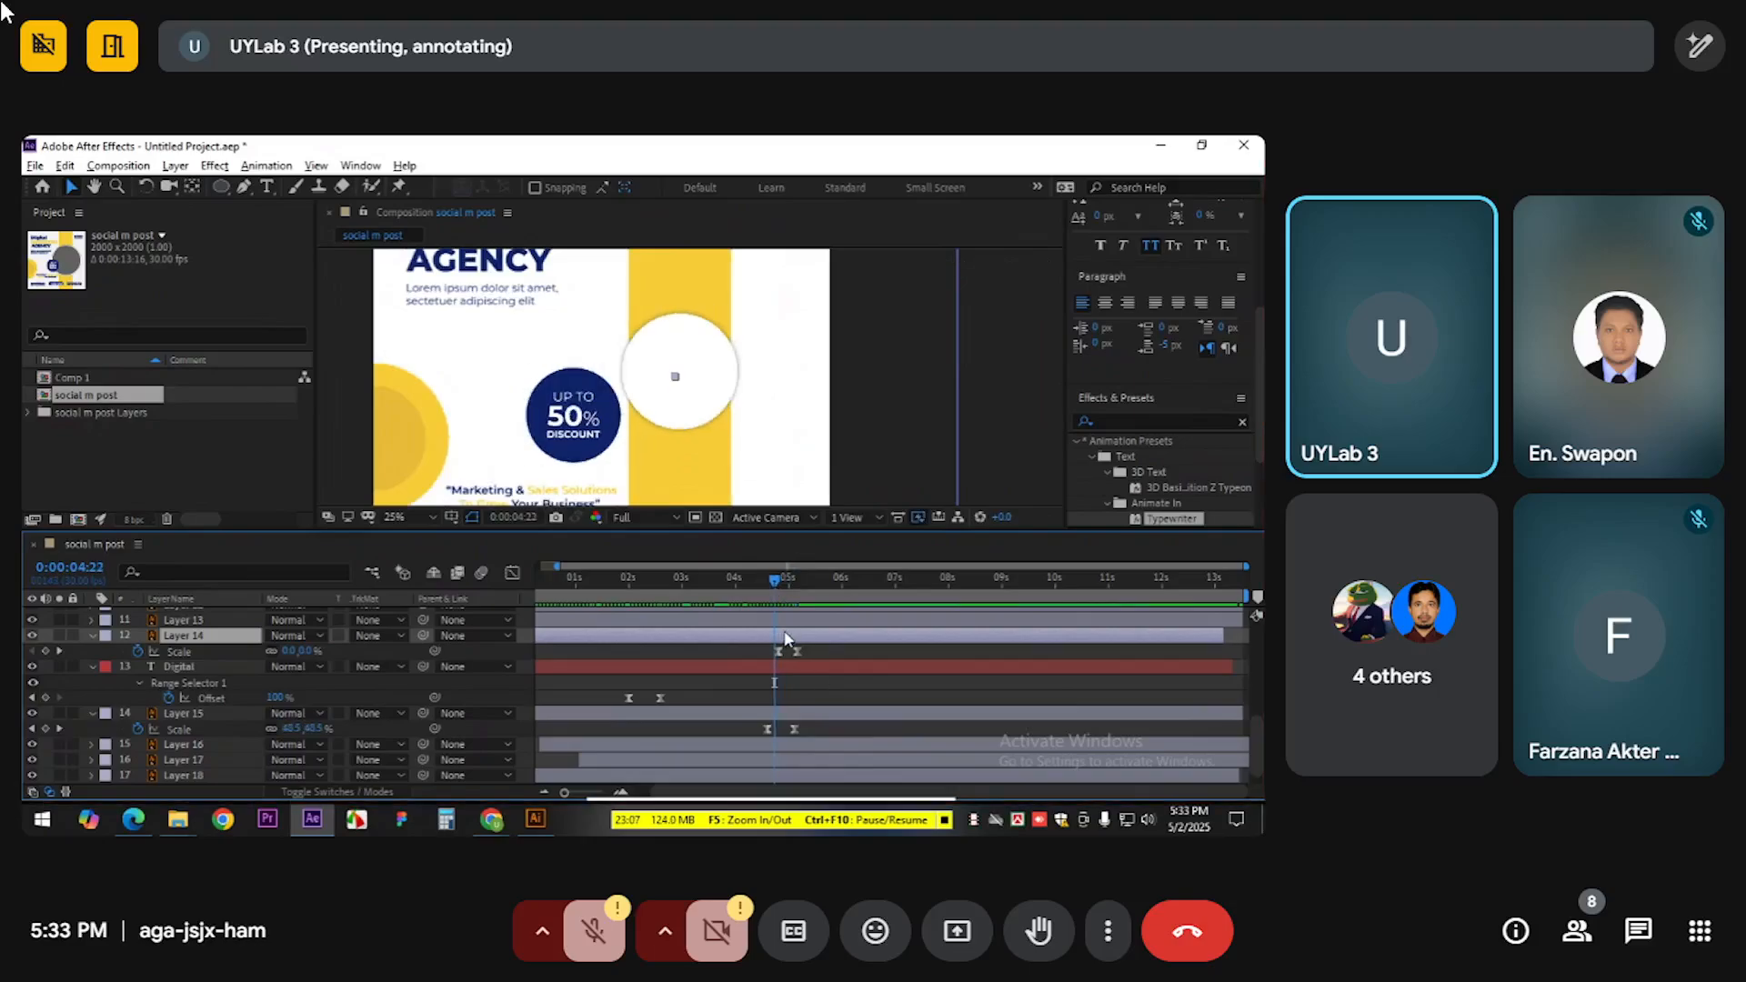
key(space)
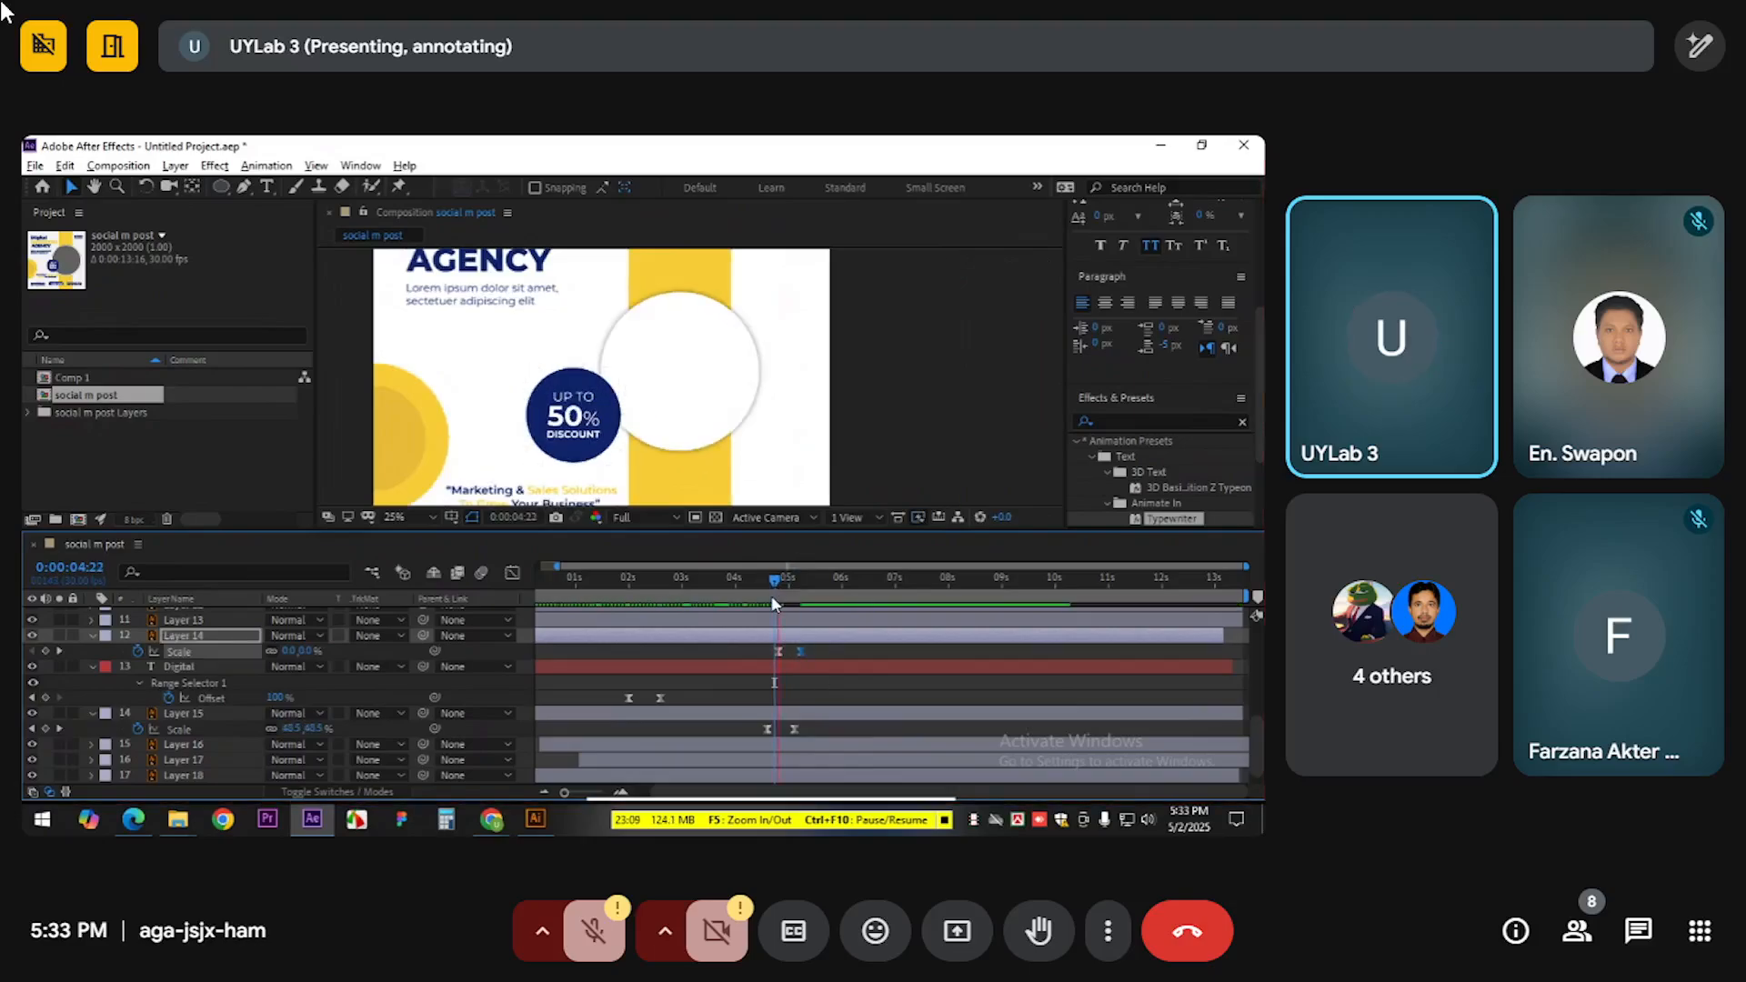
click(728, 586)
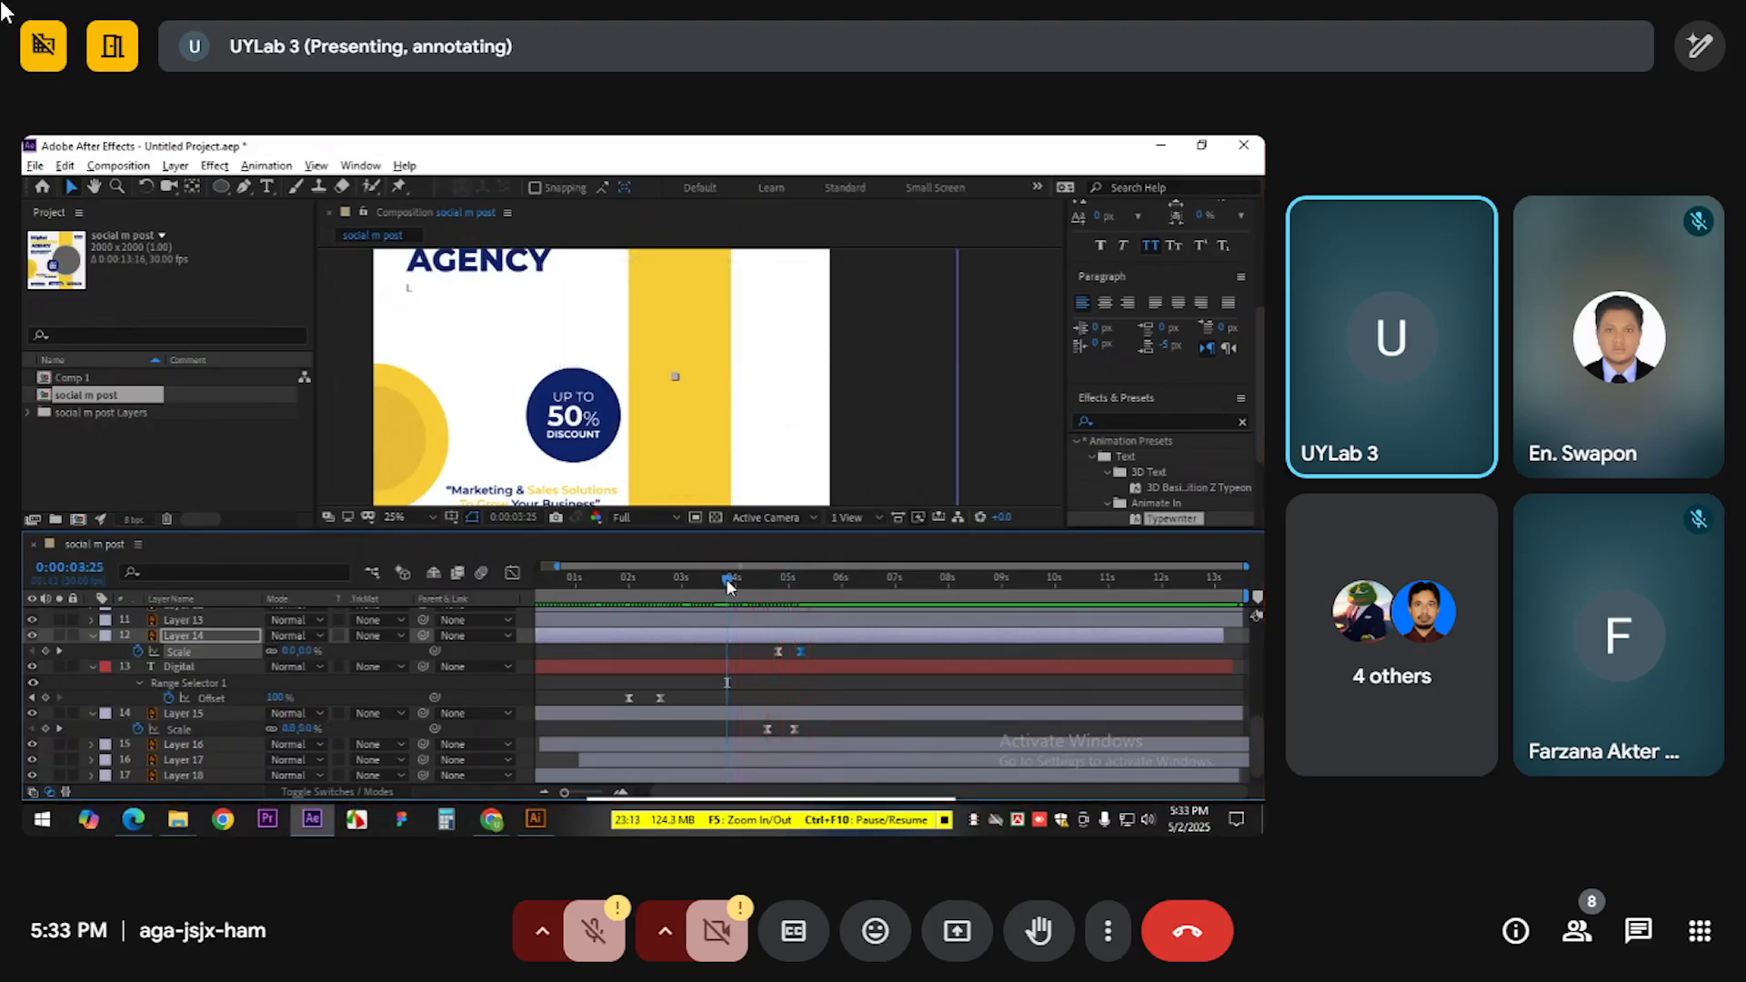
drag(728, 586, 825, 587)
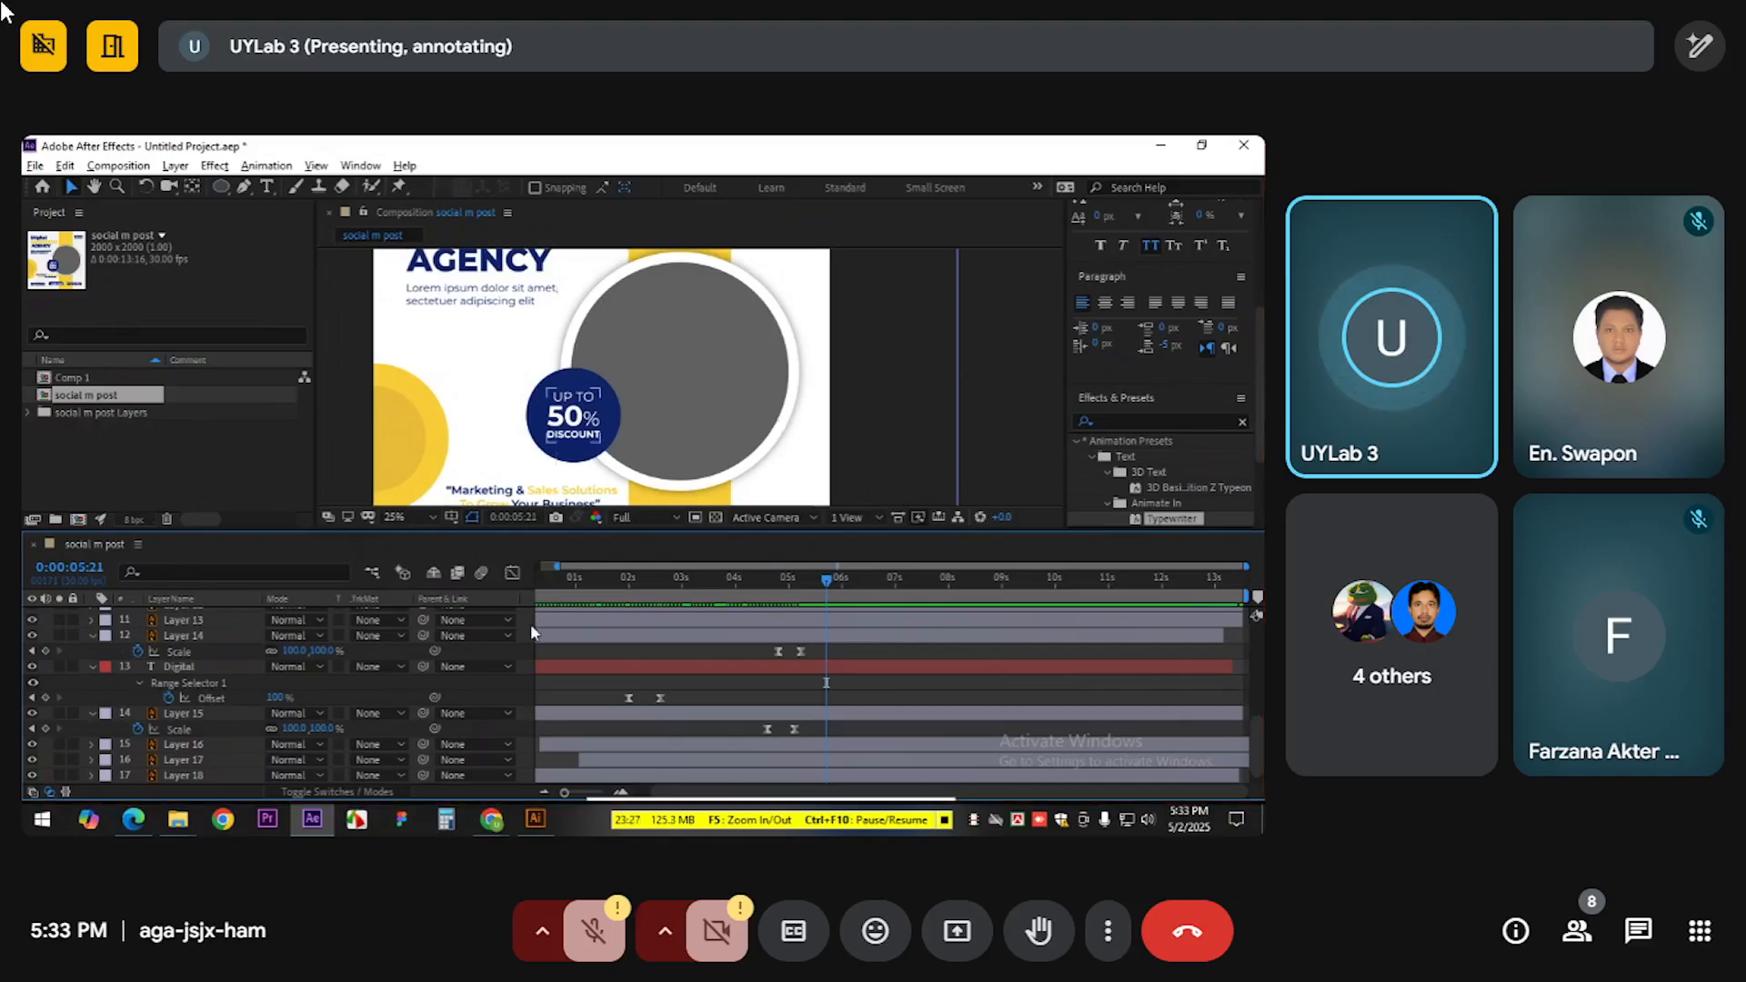
click(706, 389)
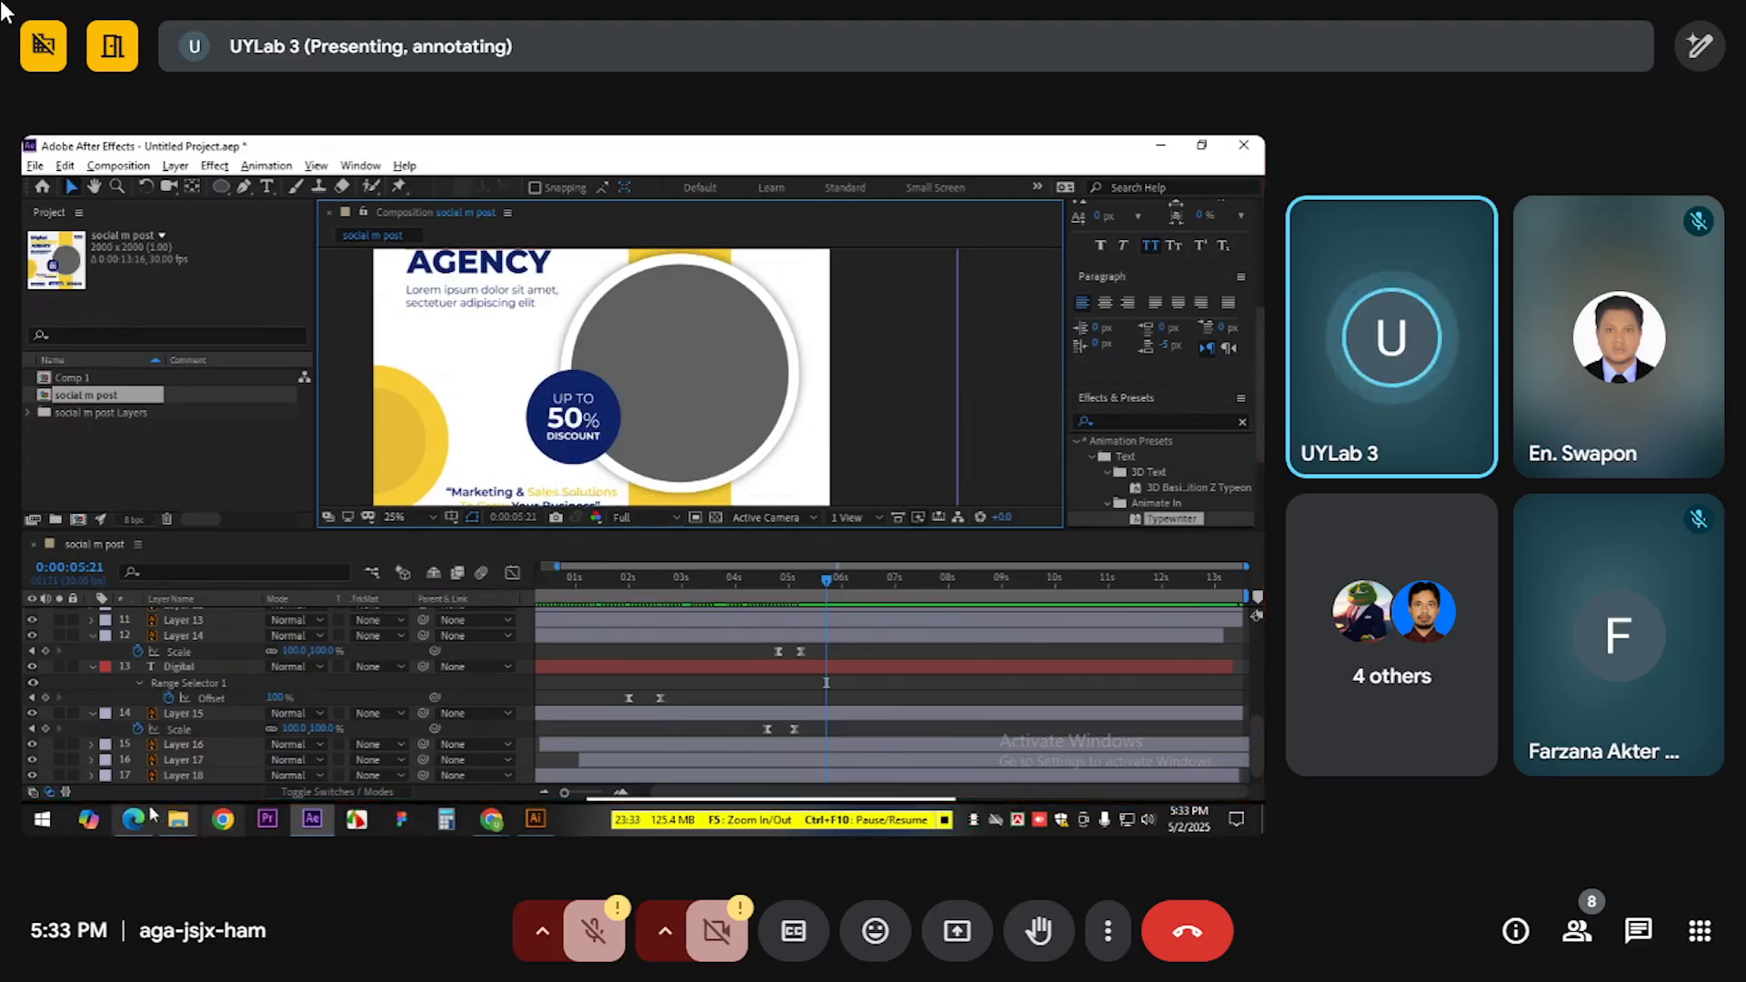
Switch to File Explorer and look through the Downloads folder for a portrait image for the grey circle
click(177, 818)
click(178, 752)
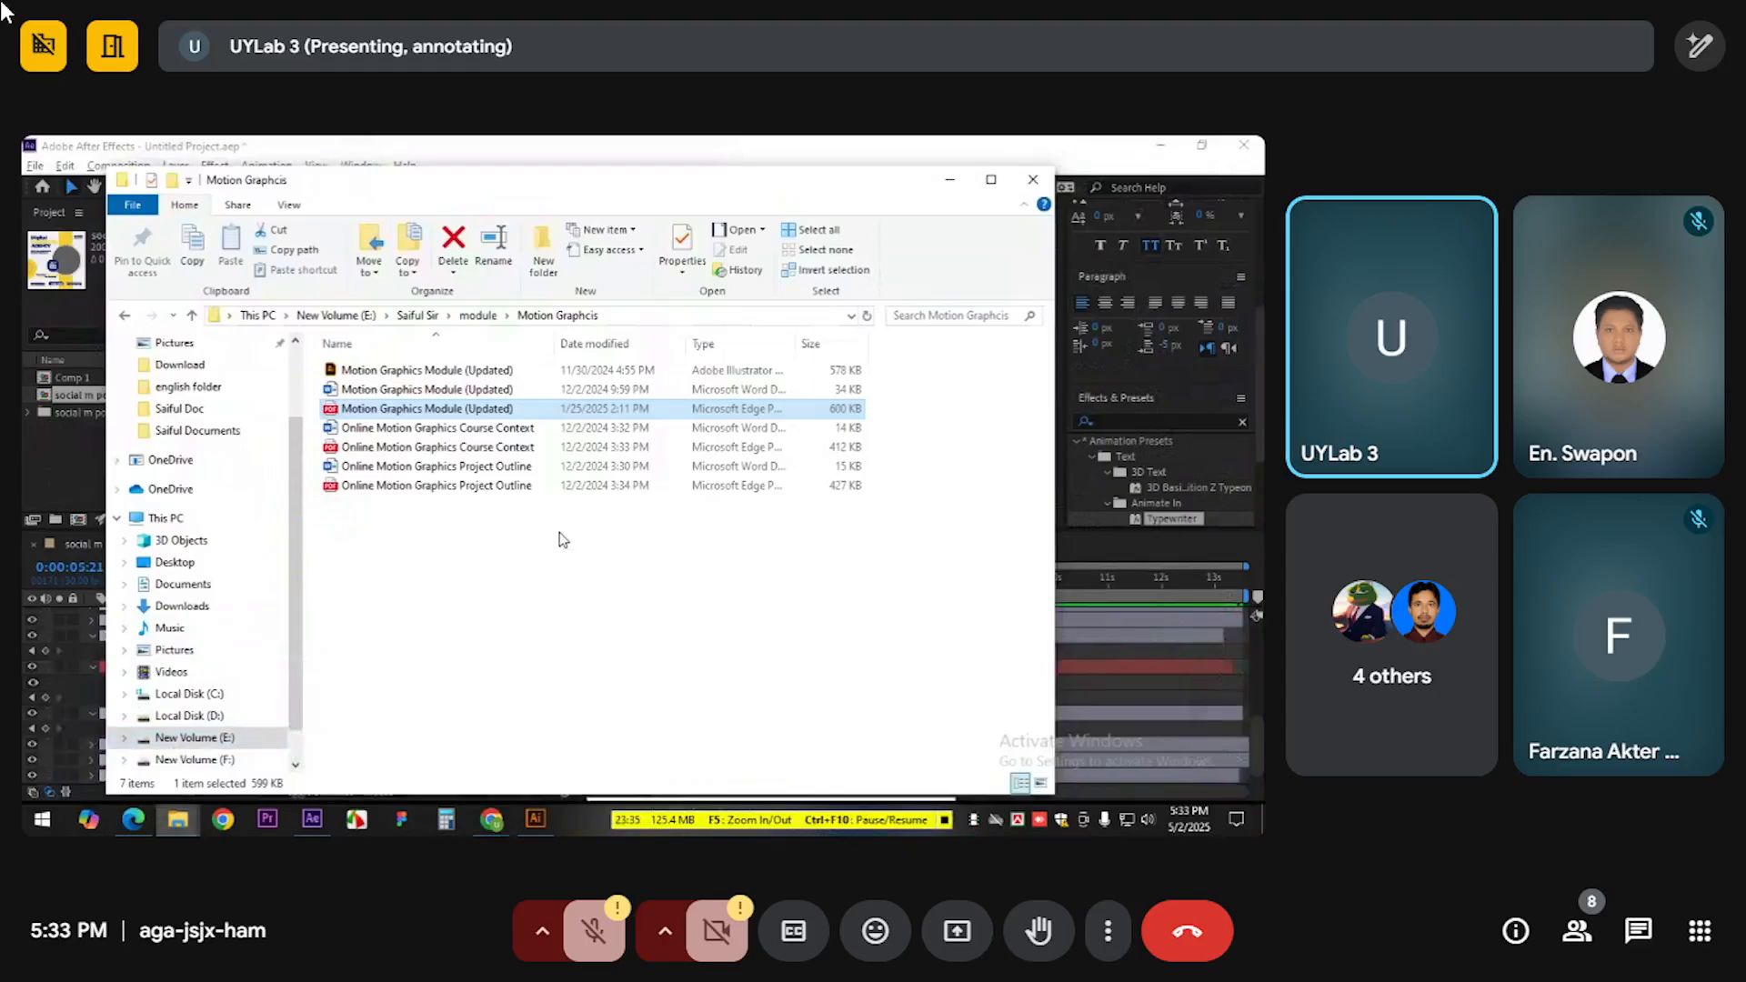
click(202, 604)
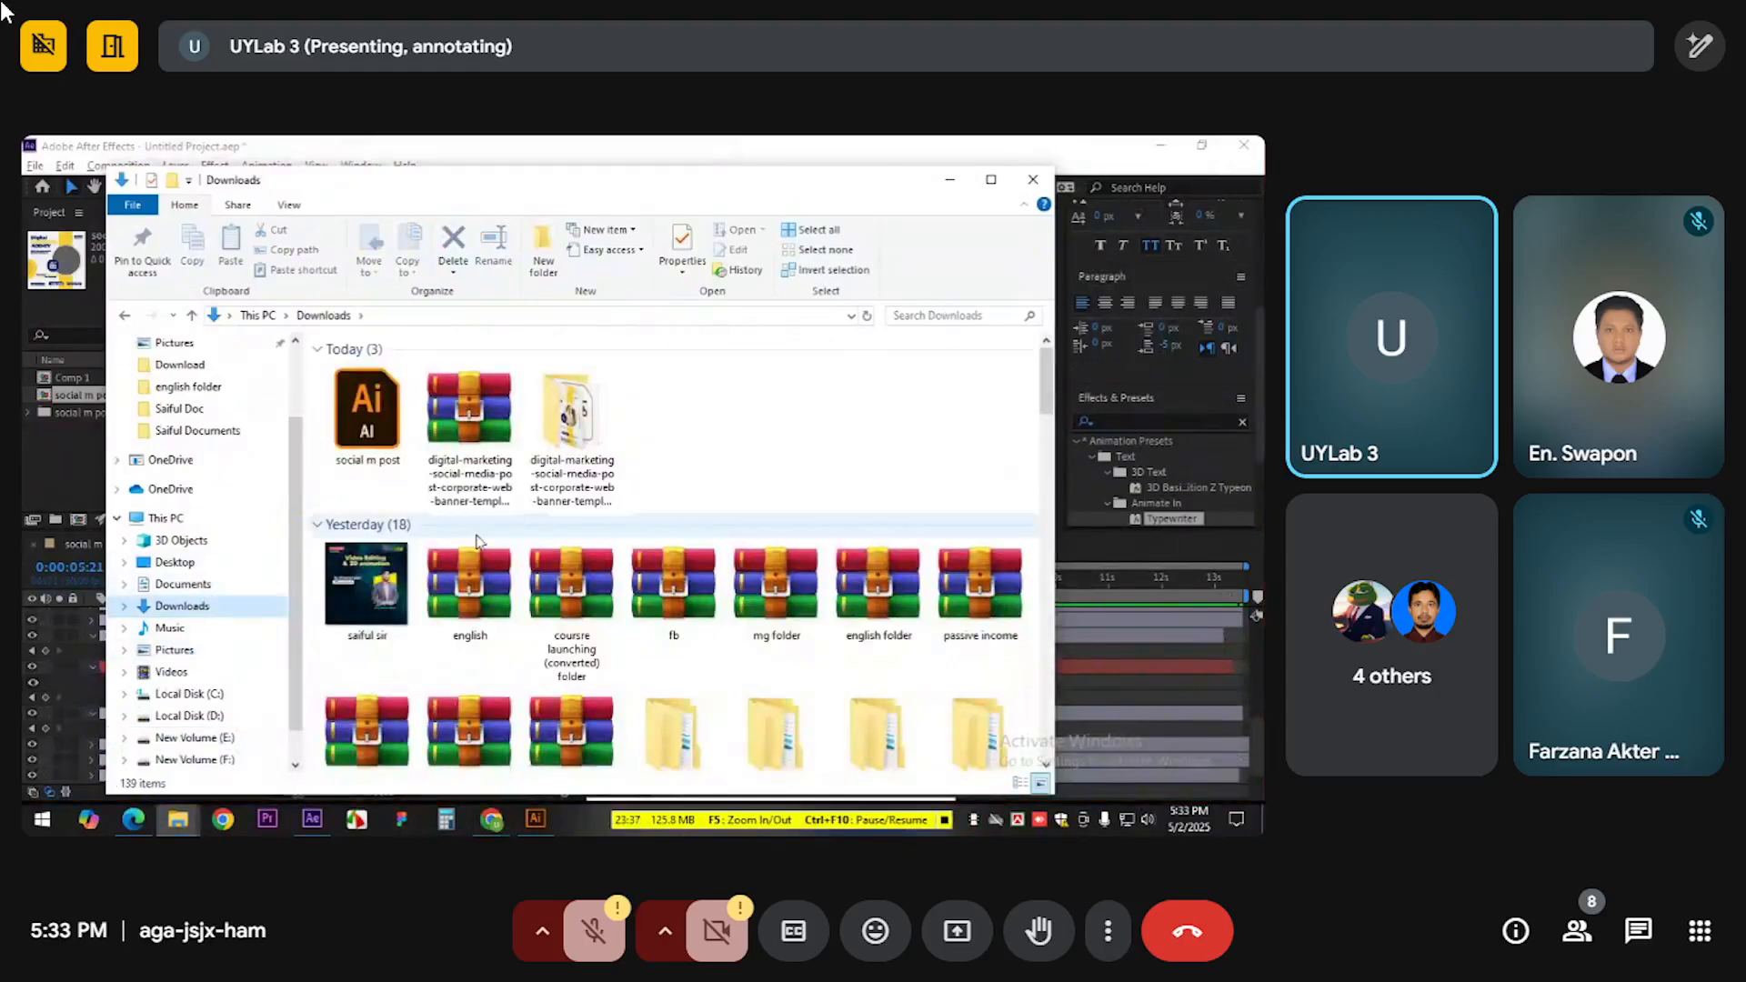
scroll(477, 544, down, 10)
scroll(475, 542, down, 5)
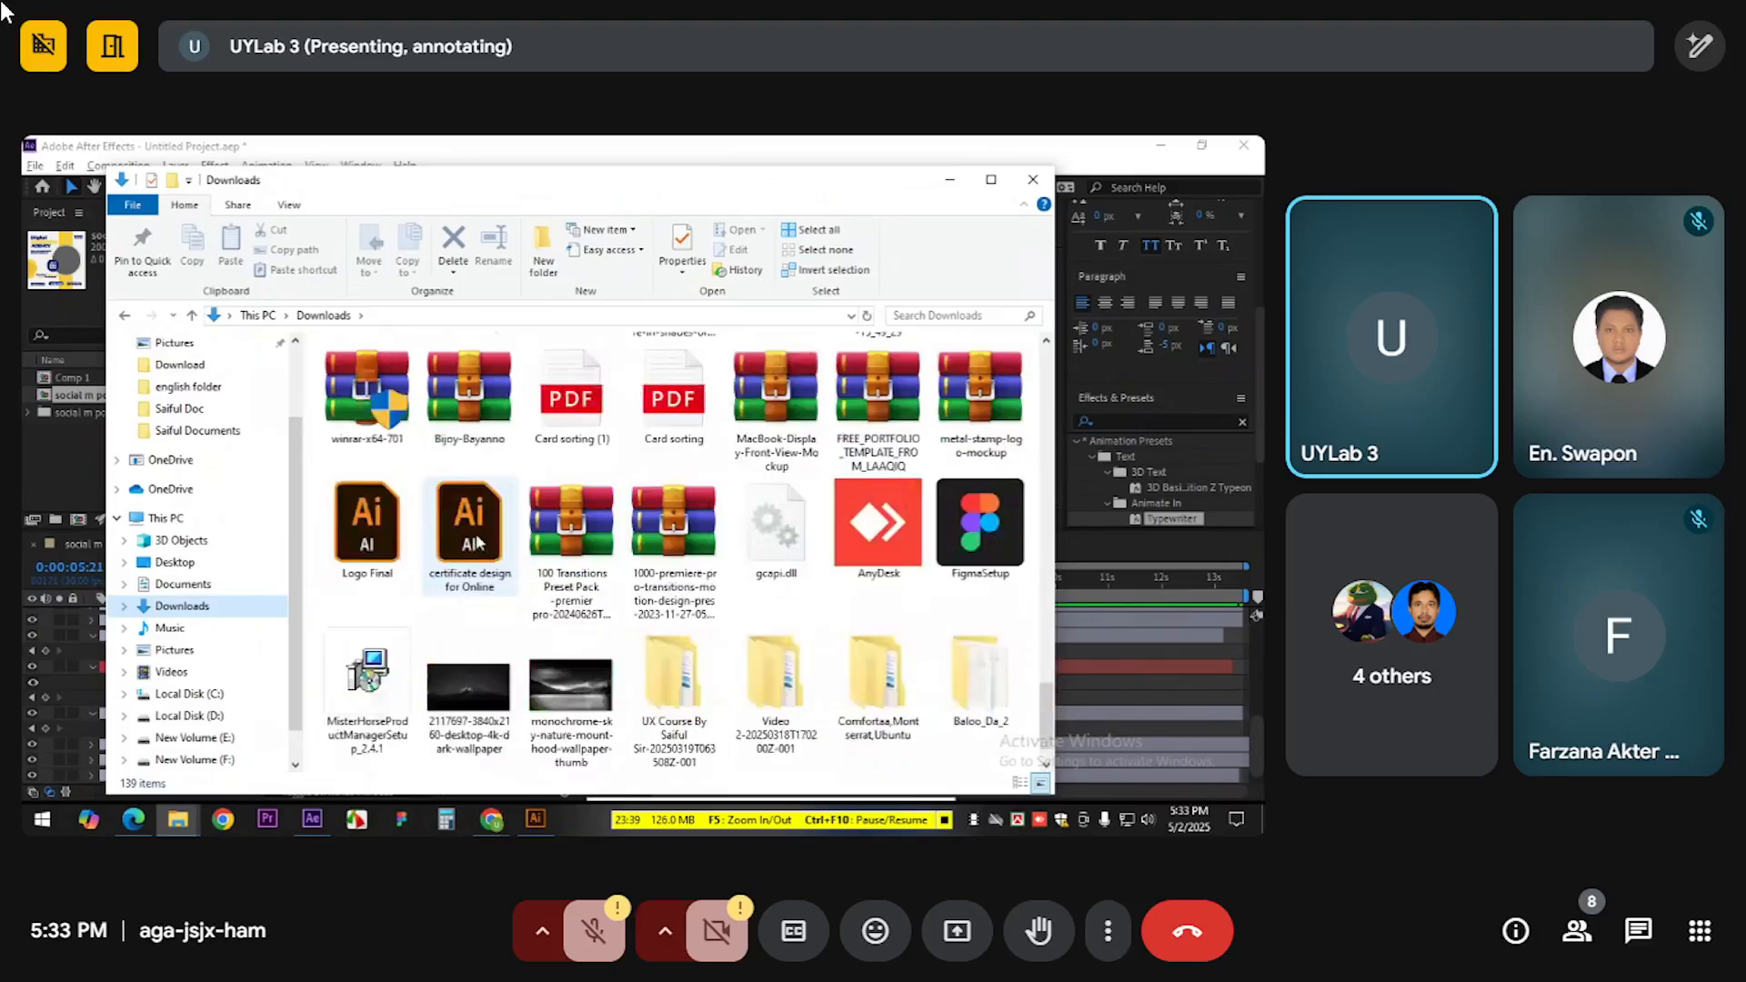
scroll(478, 543, up, 4)
scroll(479, 542, up, 2)
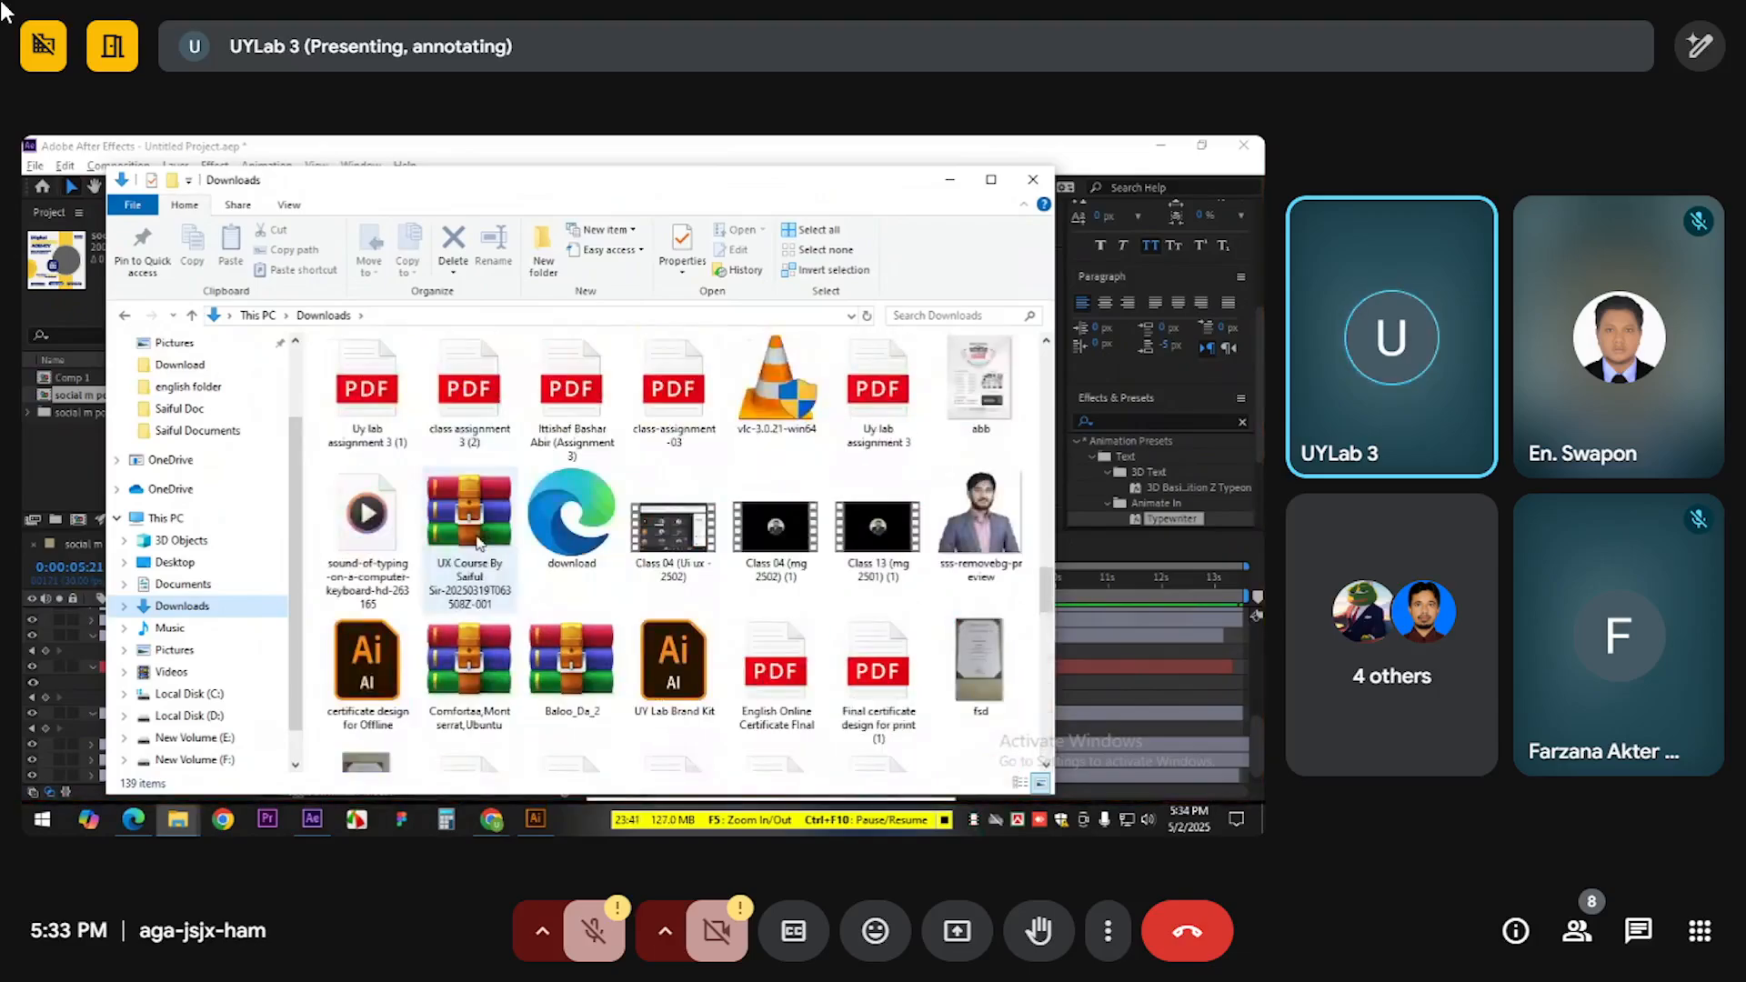
scroll(479, 543, up, 2)
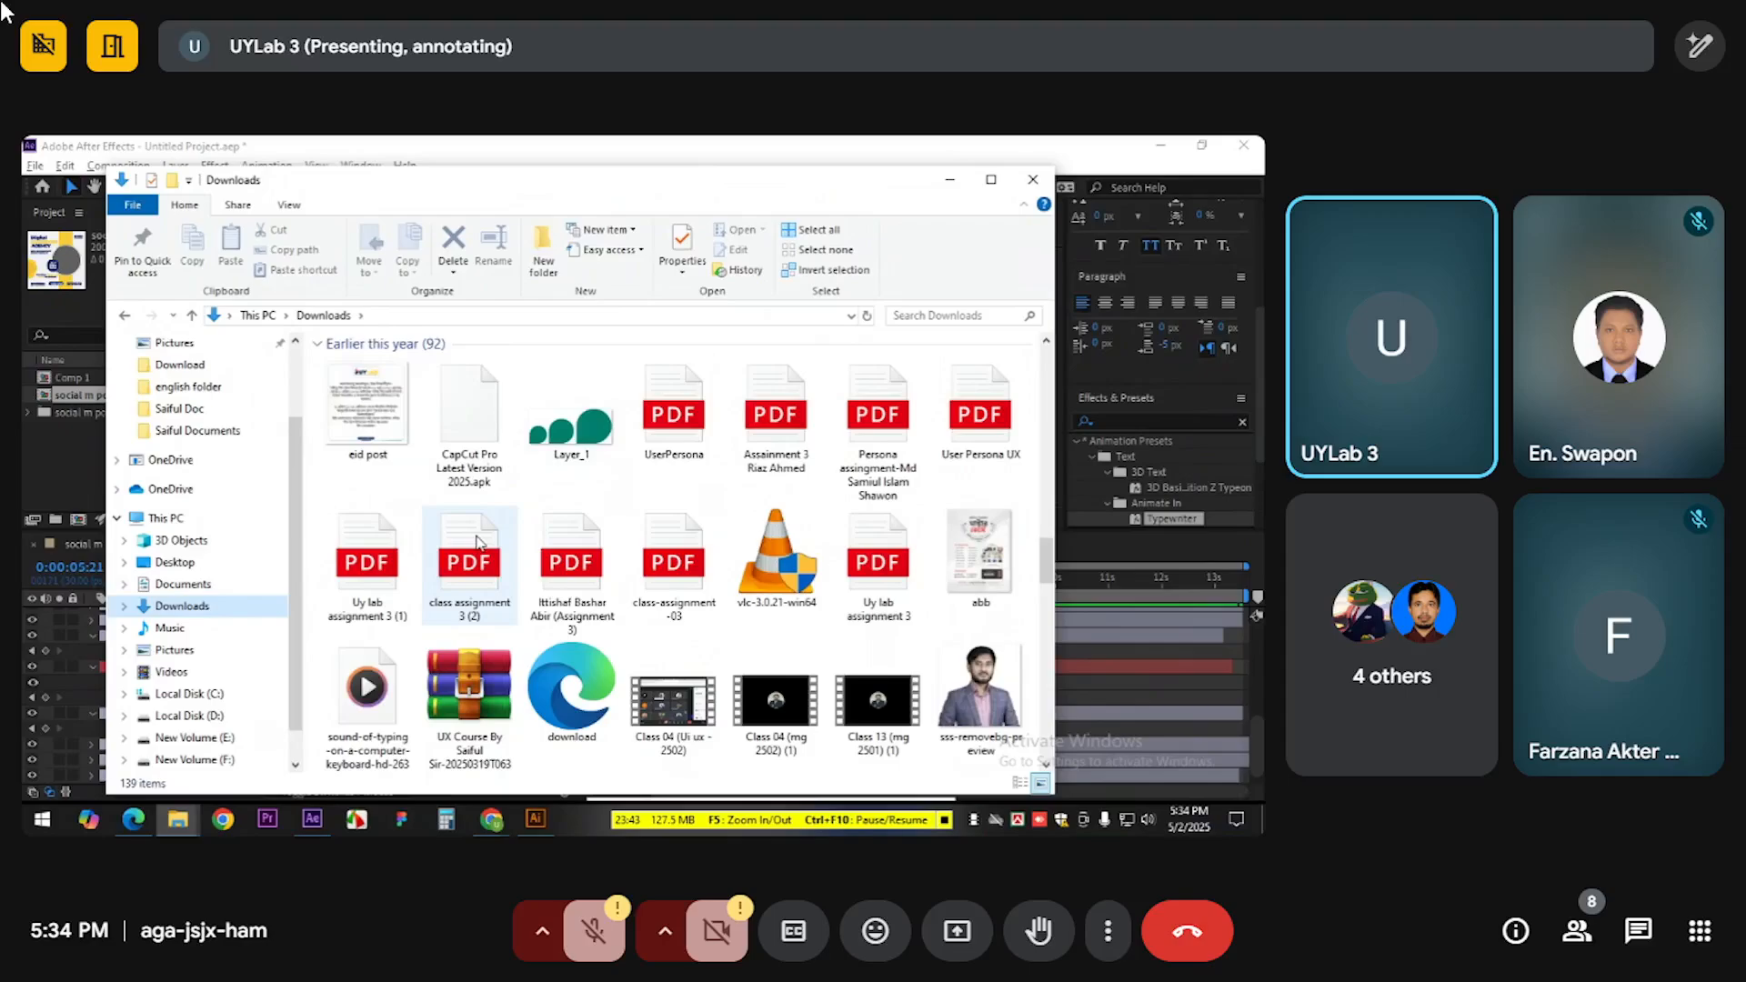
scroll(479, 543, up, 4)
scroll(479, 543, up, 5)
scroll(434, 607, down, 4)
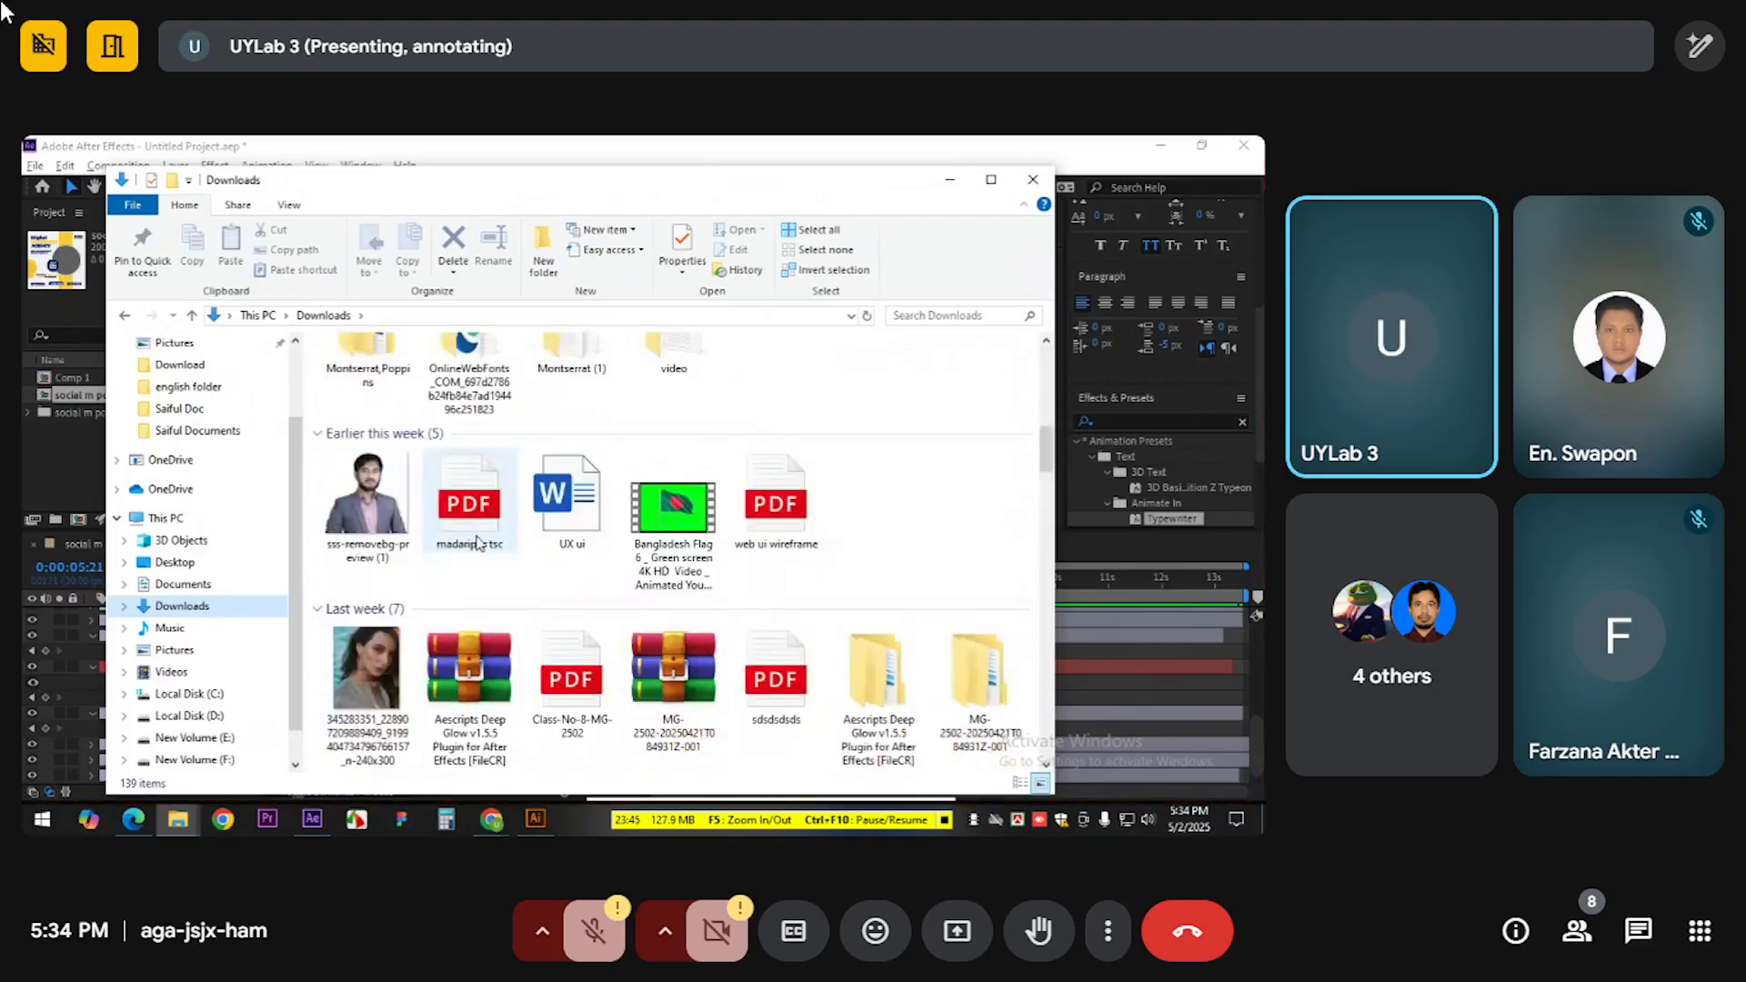
scroll(435, 608, up, 6)
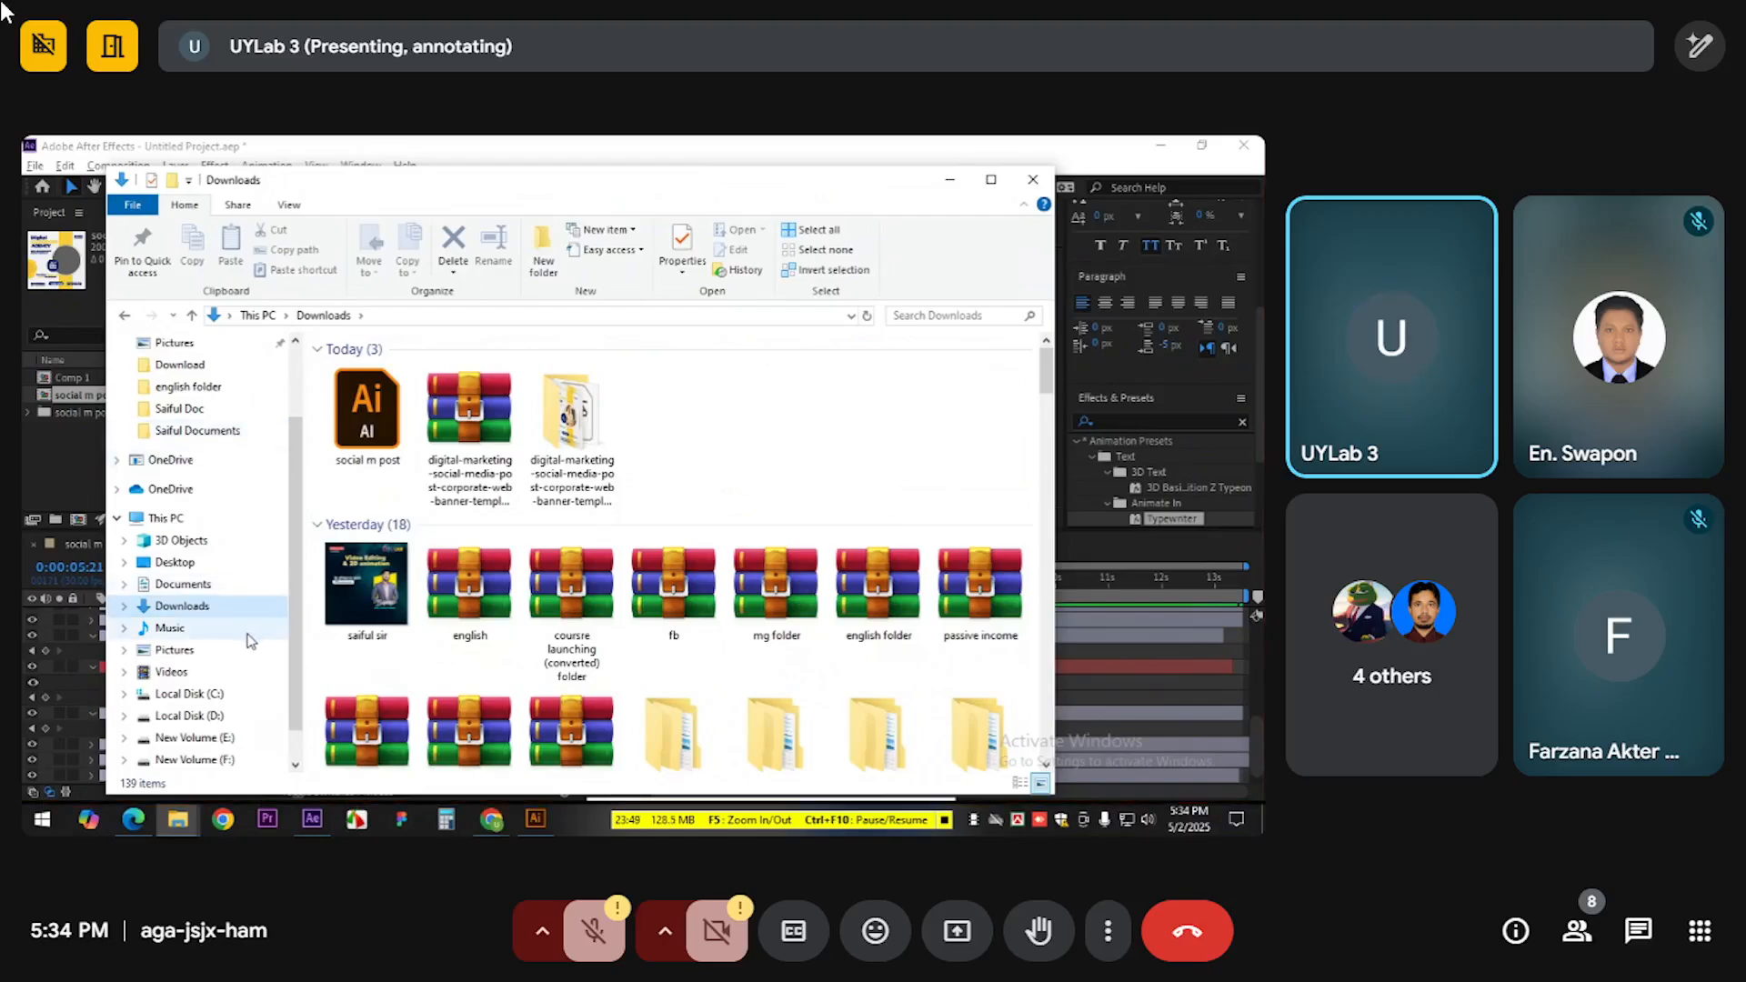
Open the Download folder inside the SSD backup folder on Local Disk (D:)
scroll(233, 678, down, 1)
click(191, 693)
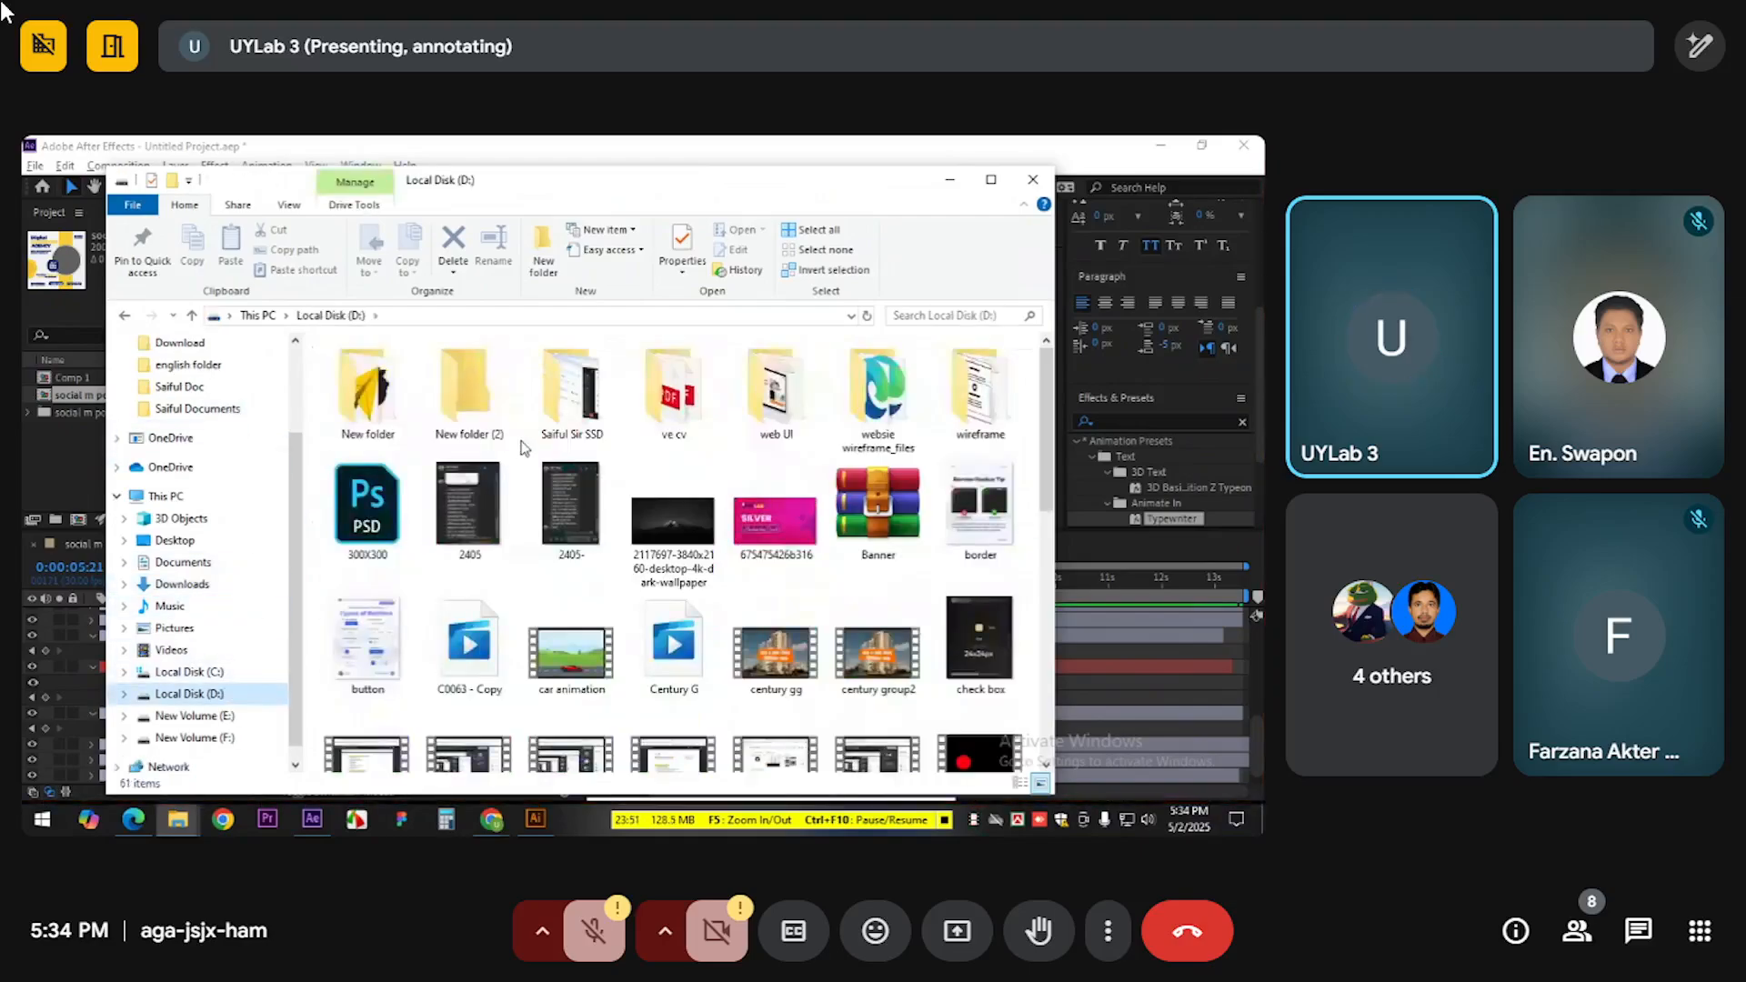
double_click(571, 389)
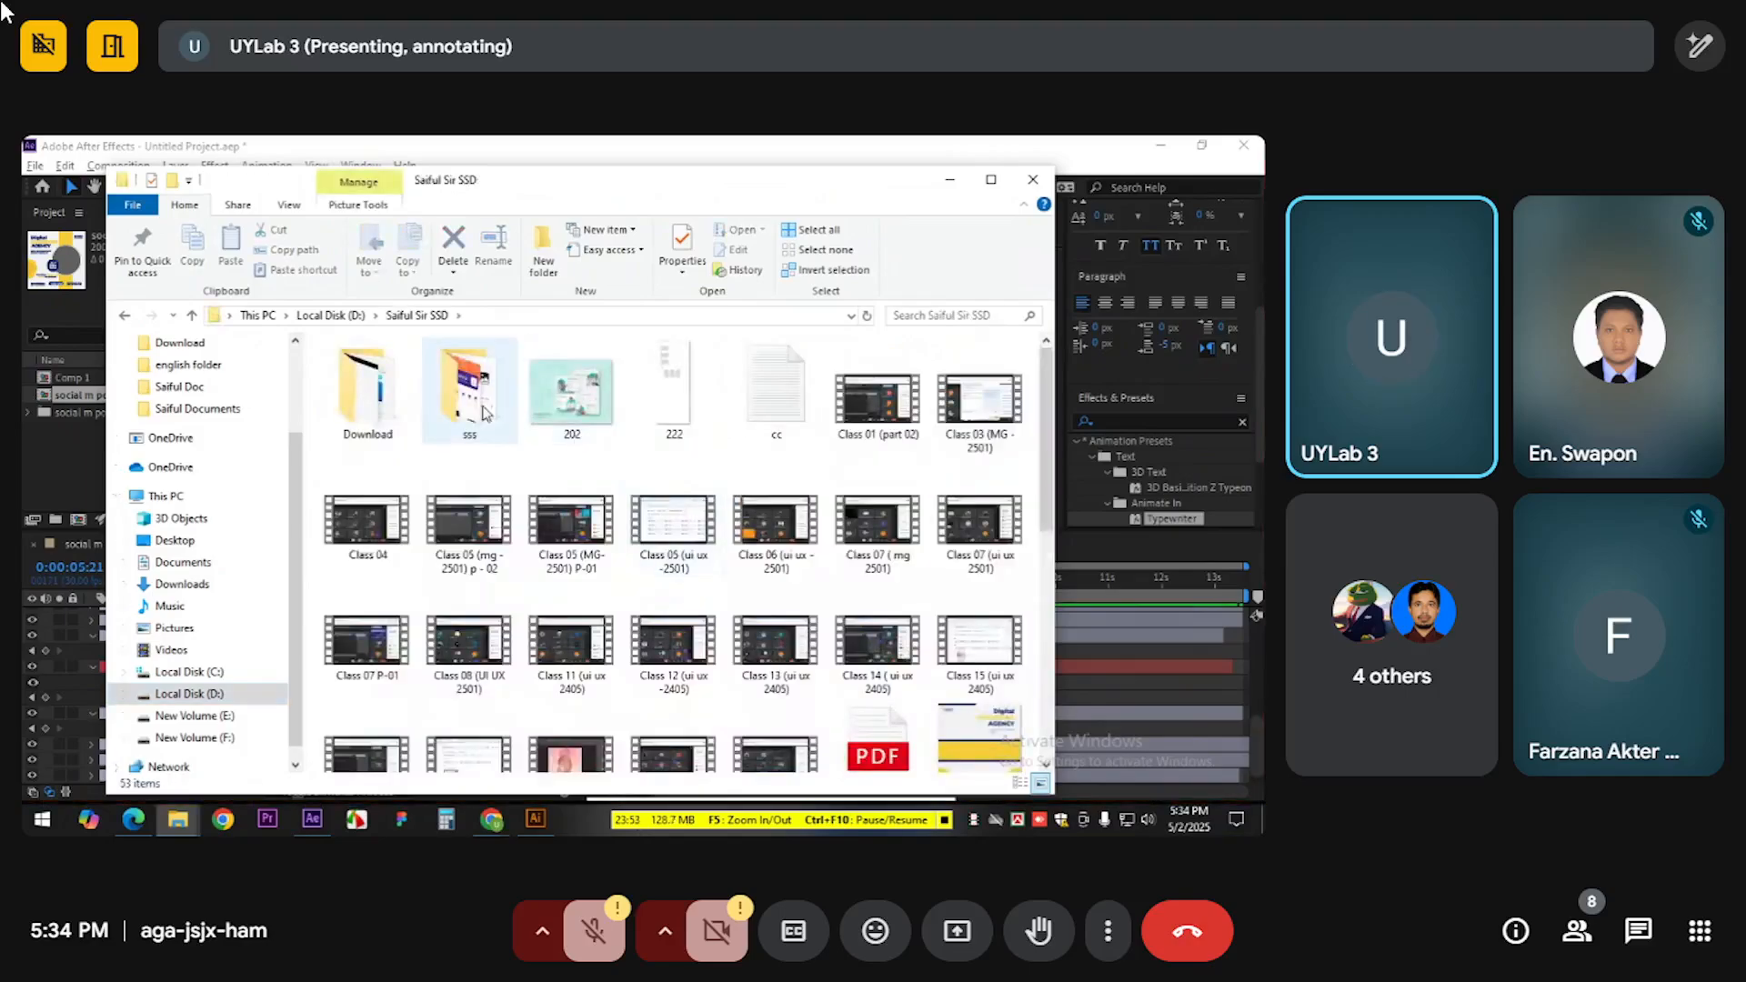
double_click(395, 404)
Find the woman's cut-out image image-removebg-preview in the Download folder and import it into the After Effects project
scroll(712, 488, down, 3)
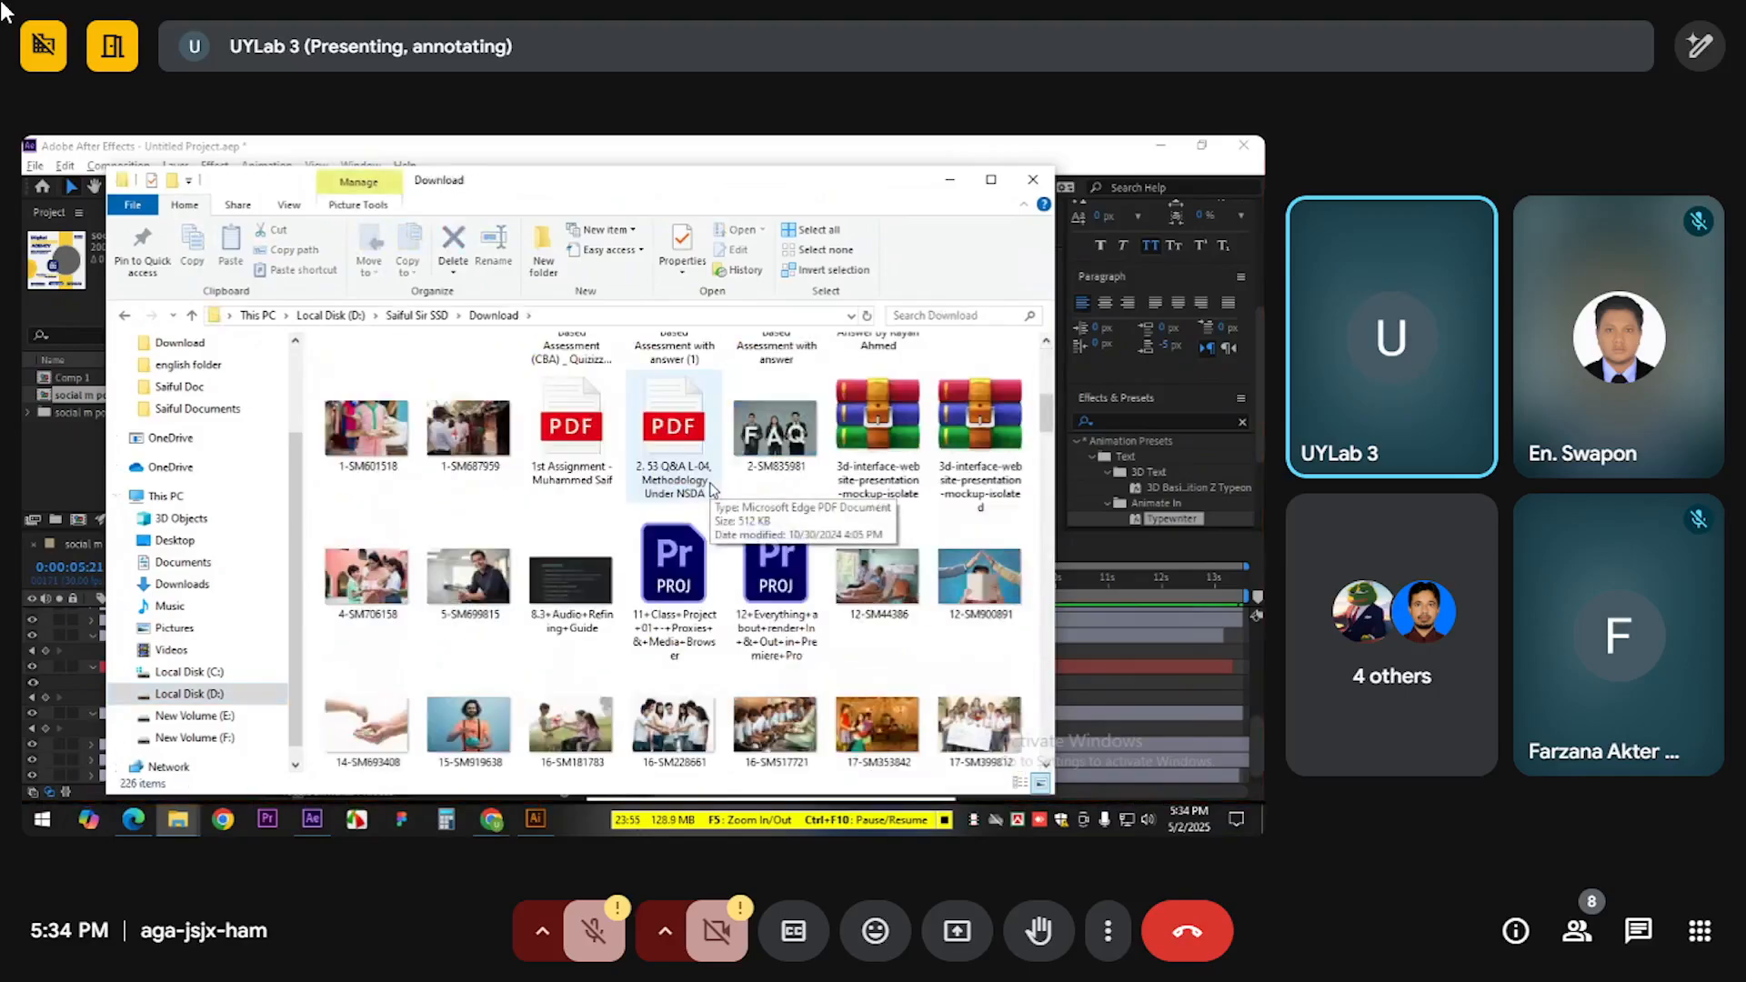
scroll(634, 598, down, 3)
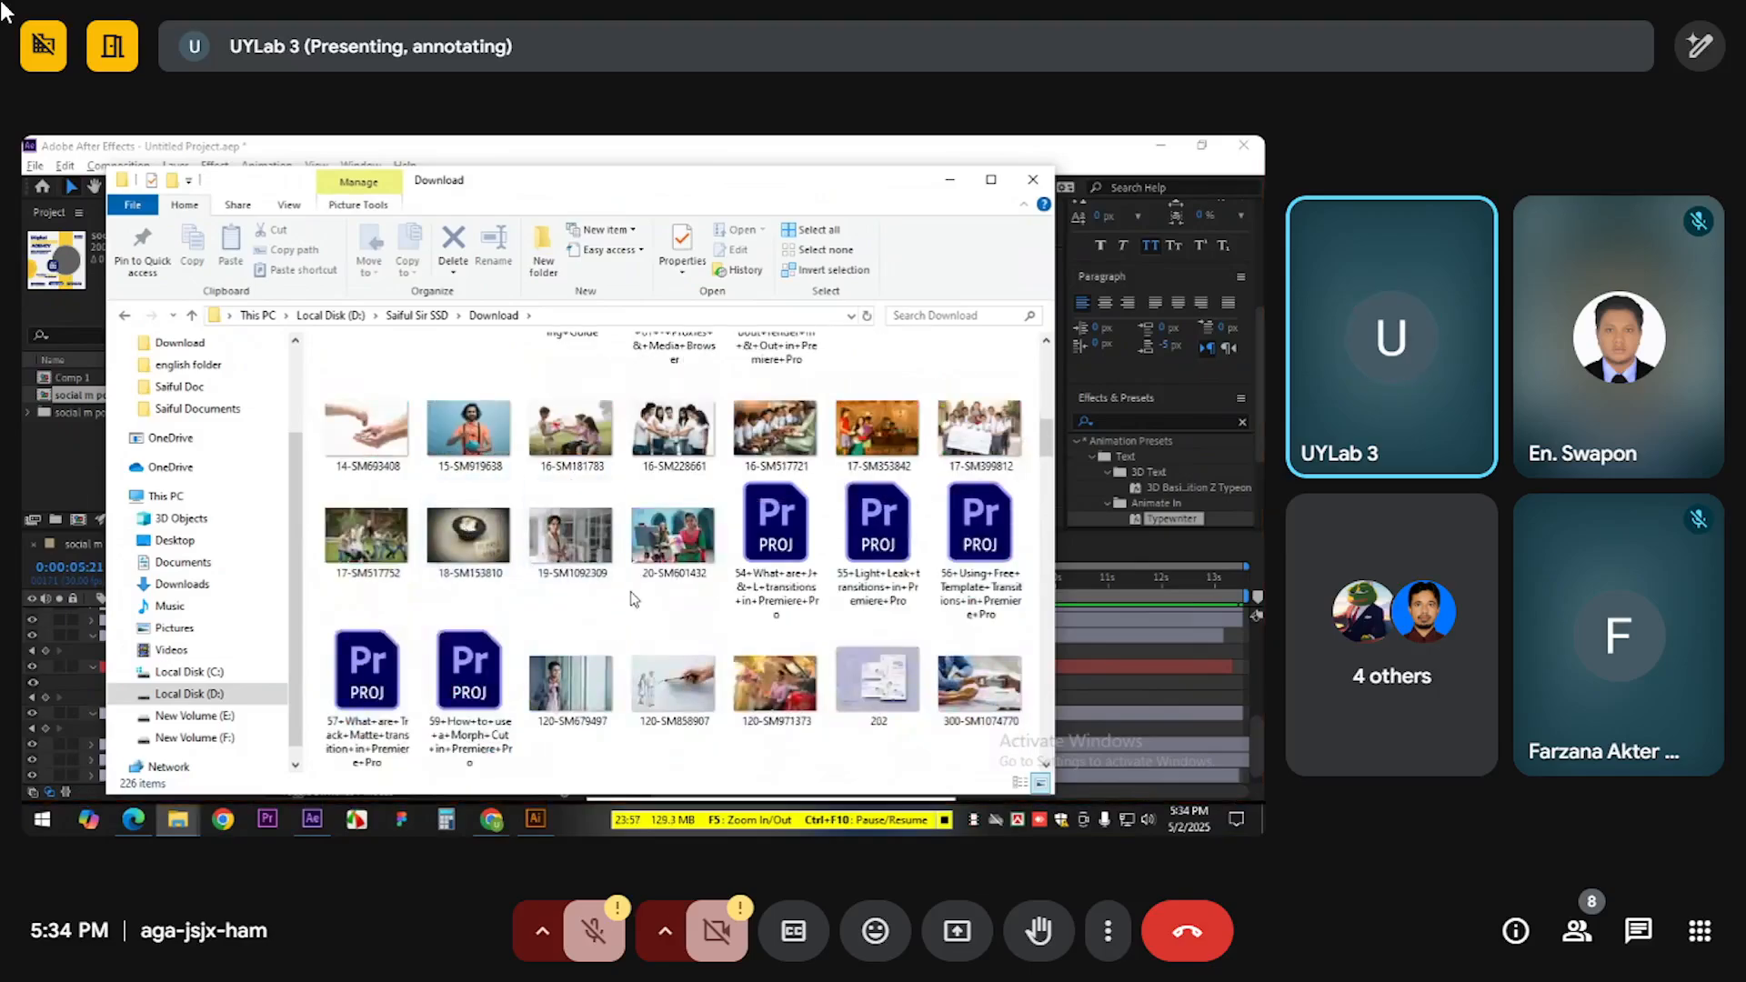
scroll(633, 599, down, 2)
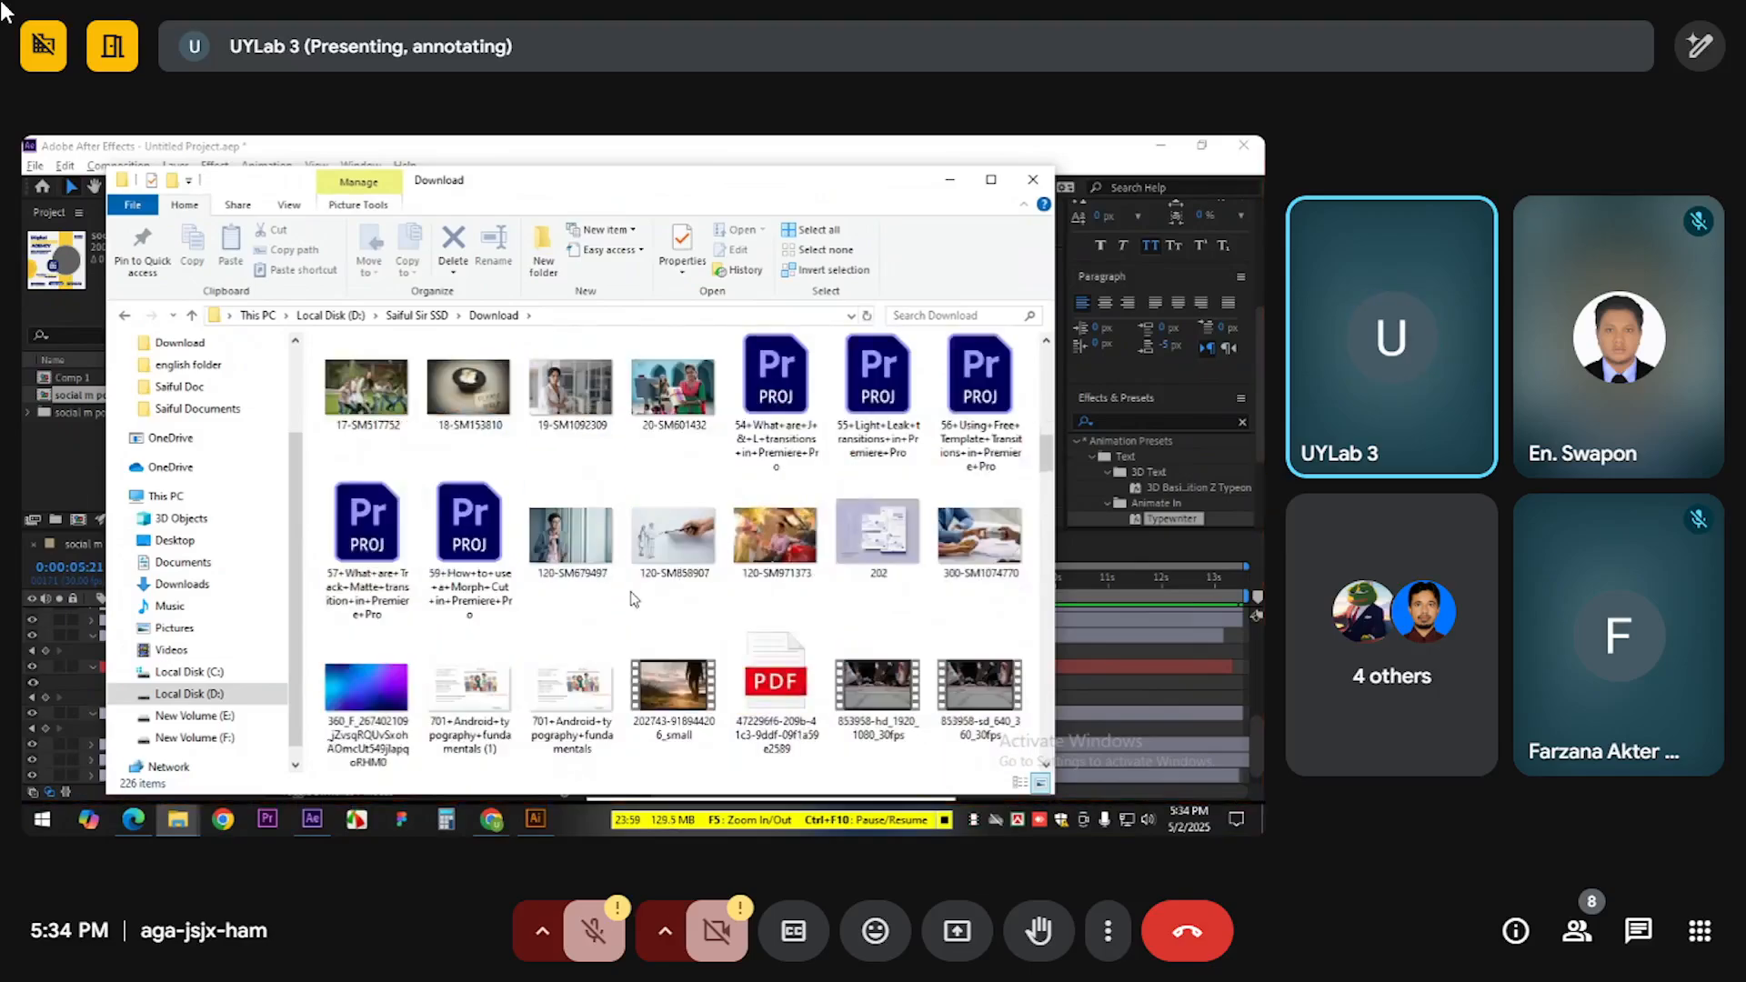
scroll(633, 598, down, 3)
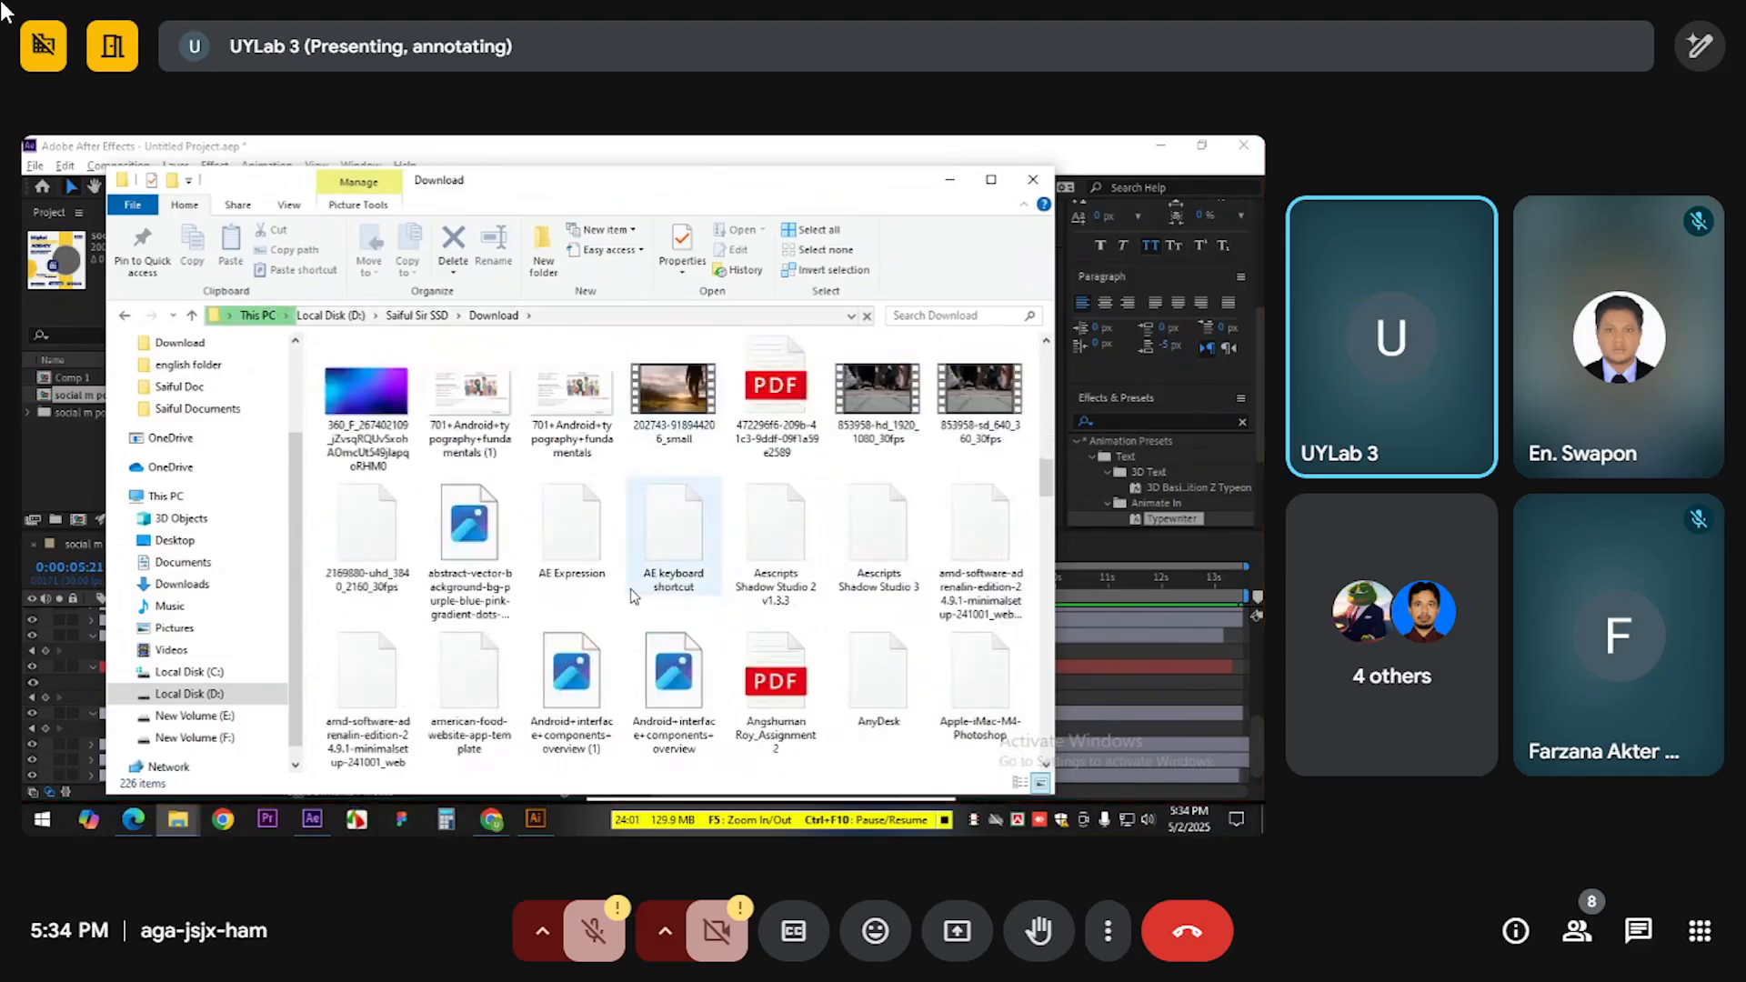
scroll(632, 595, down, 5)
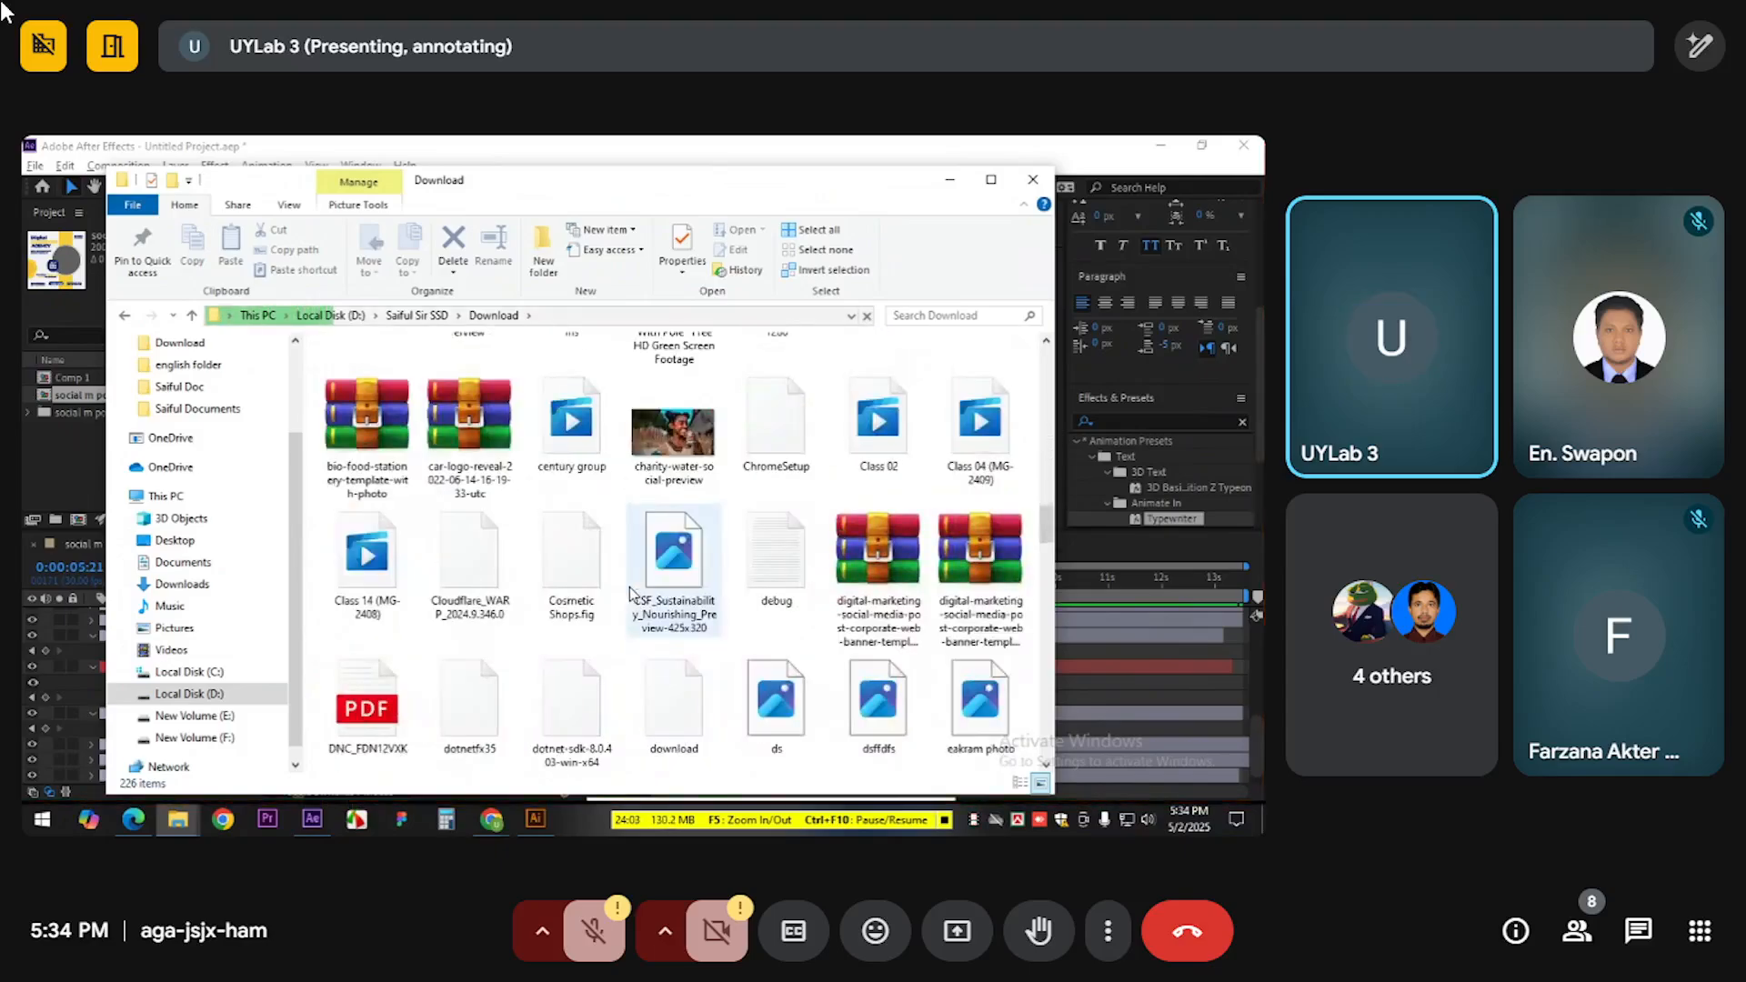
scroll(634, 593, down, 5)
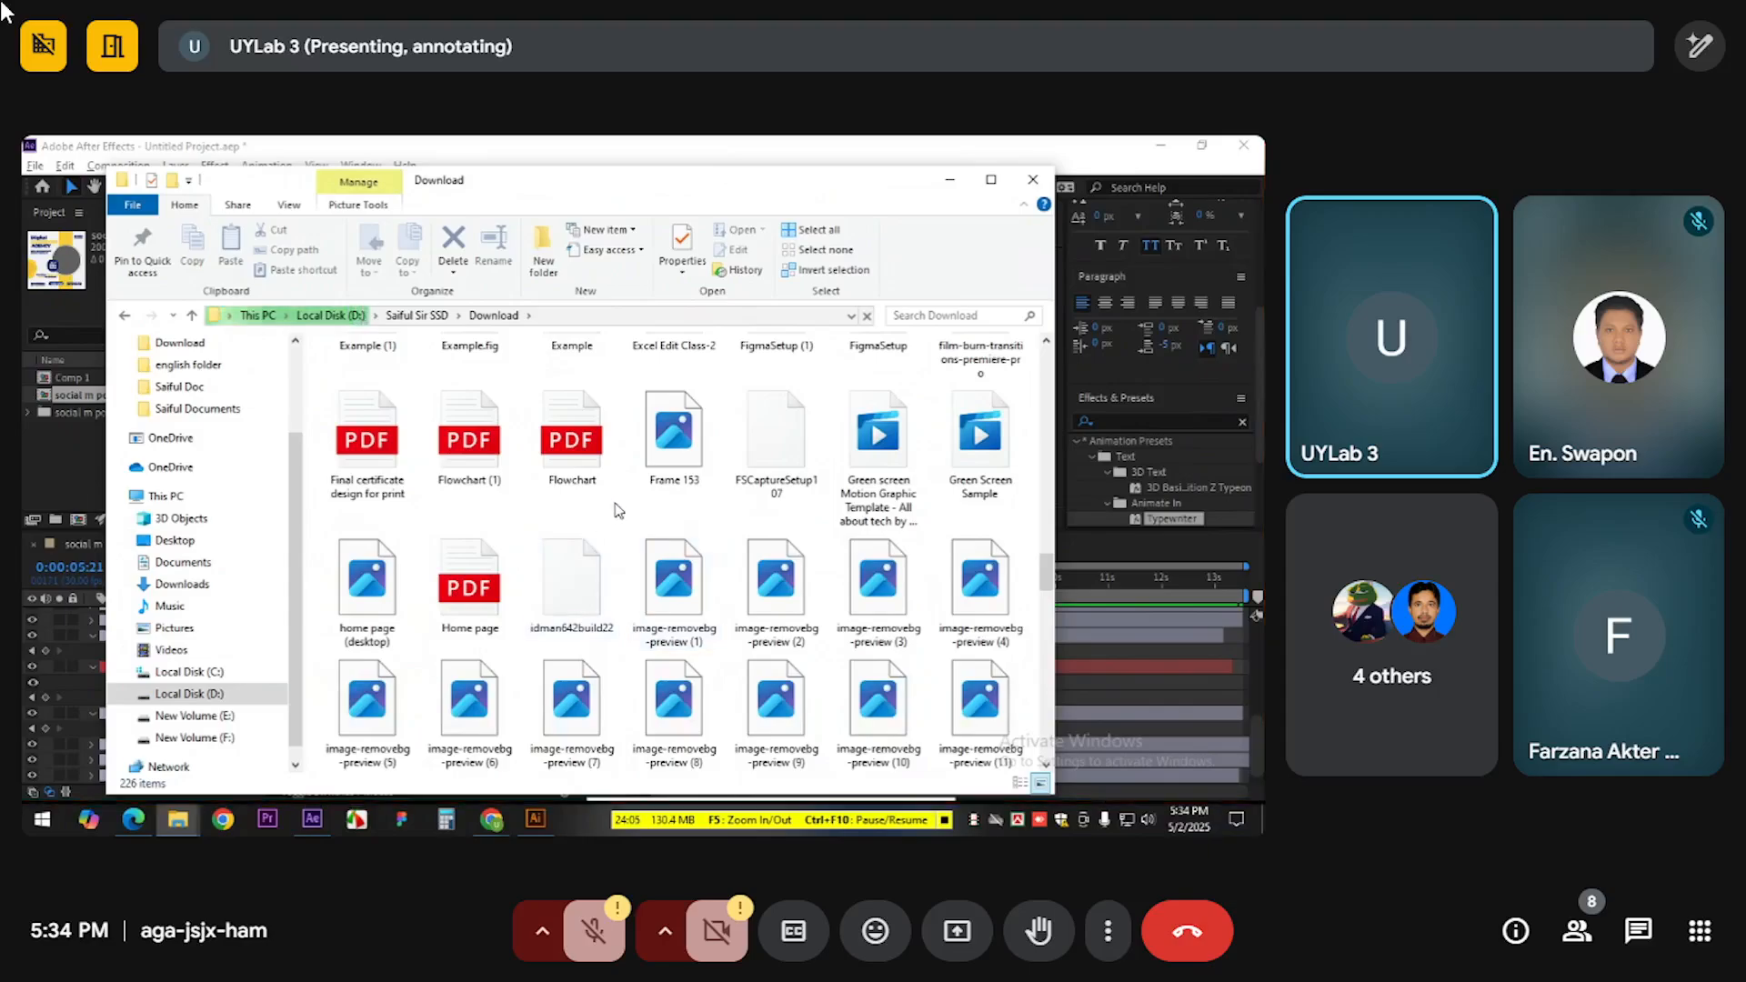
scroll(626, 503, down, 10)
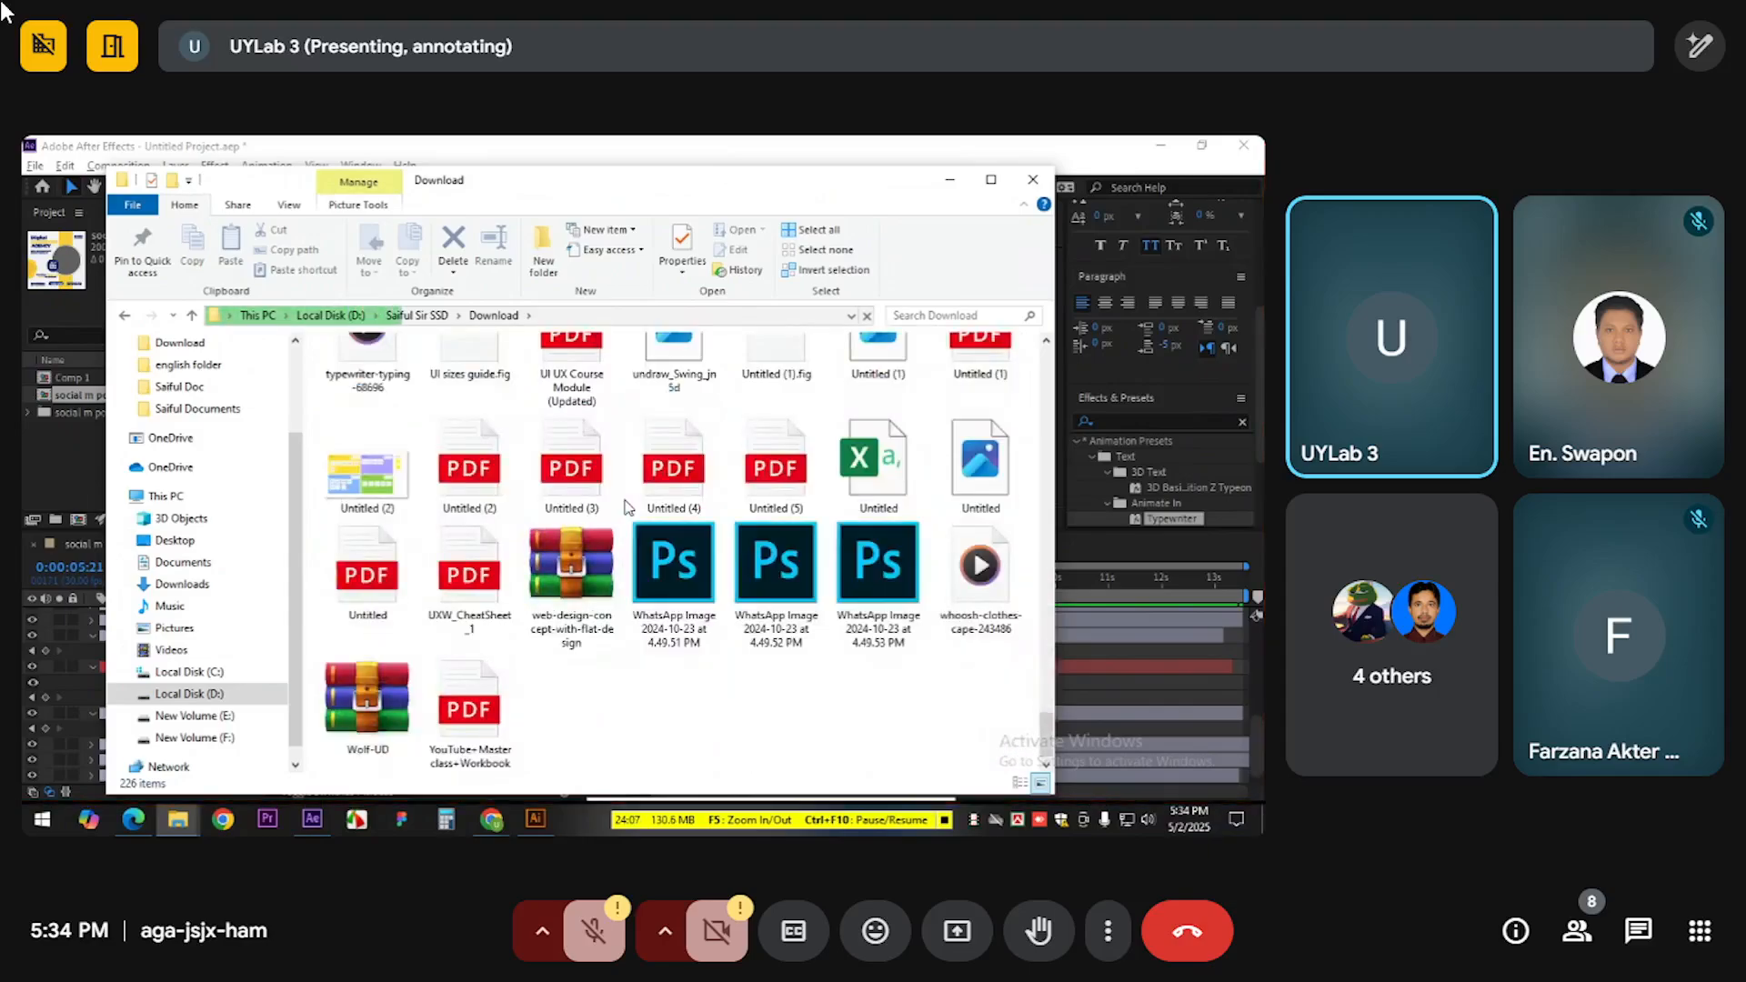
scroll(626, 506, up, 2)
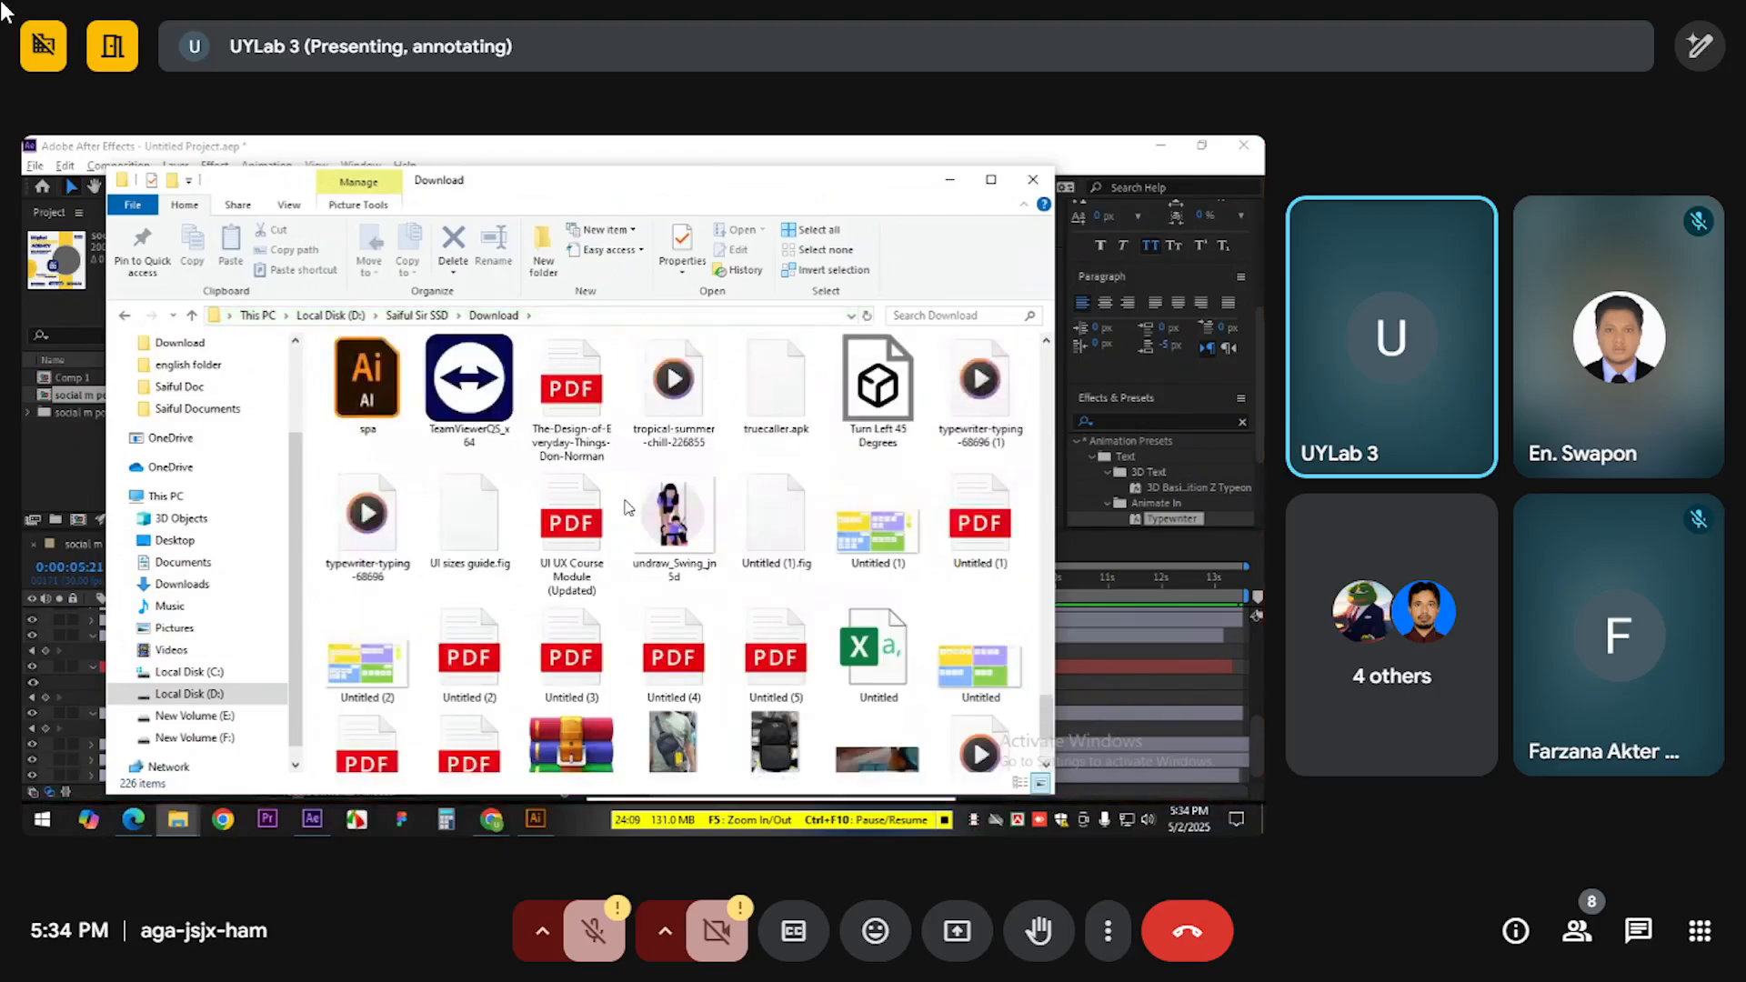
scroll(626, 507, up, 3)
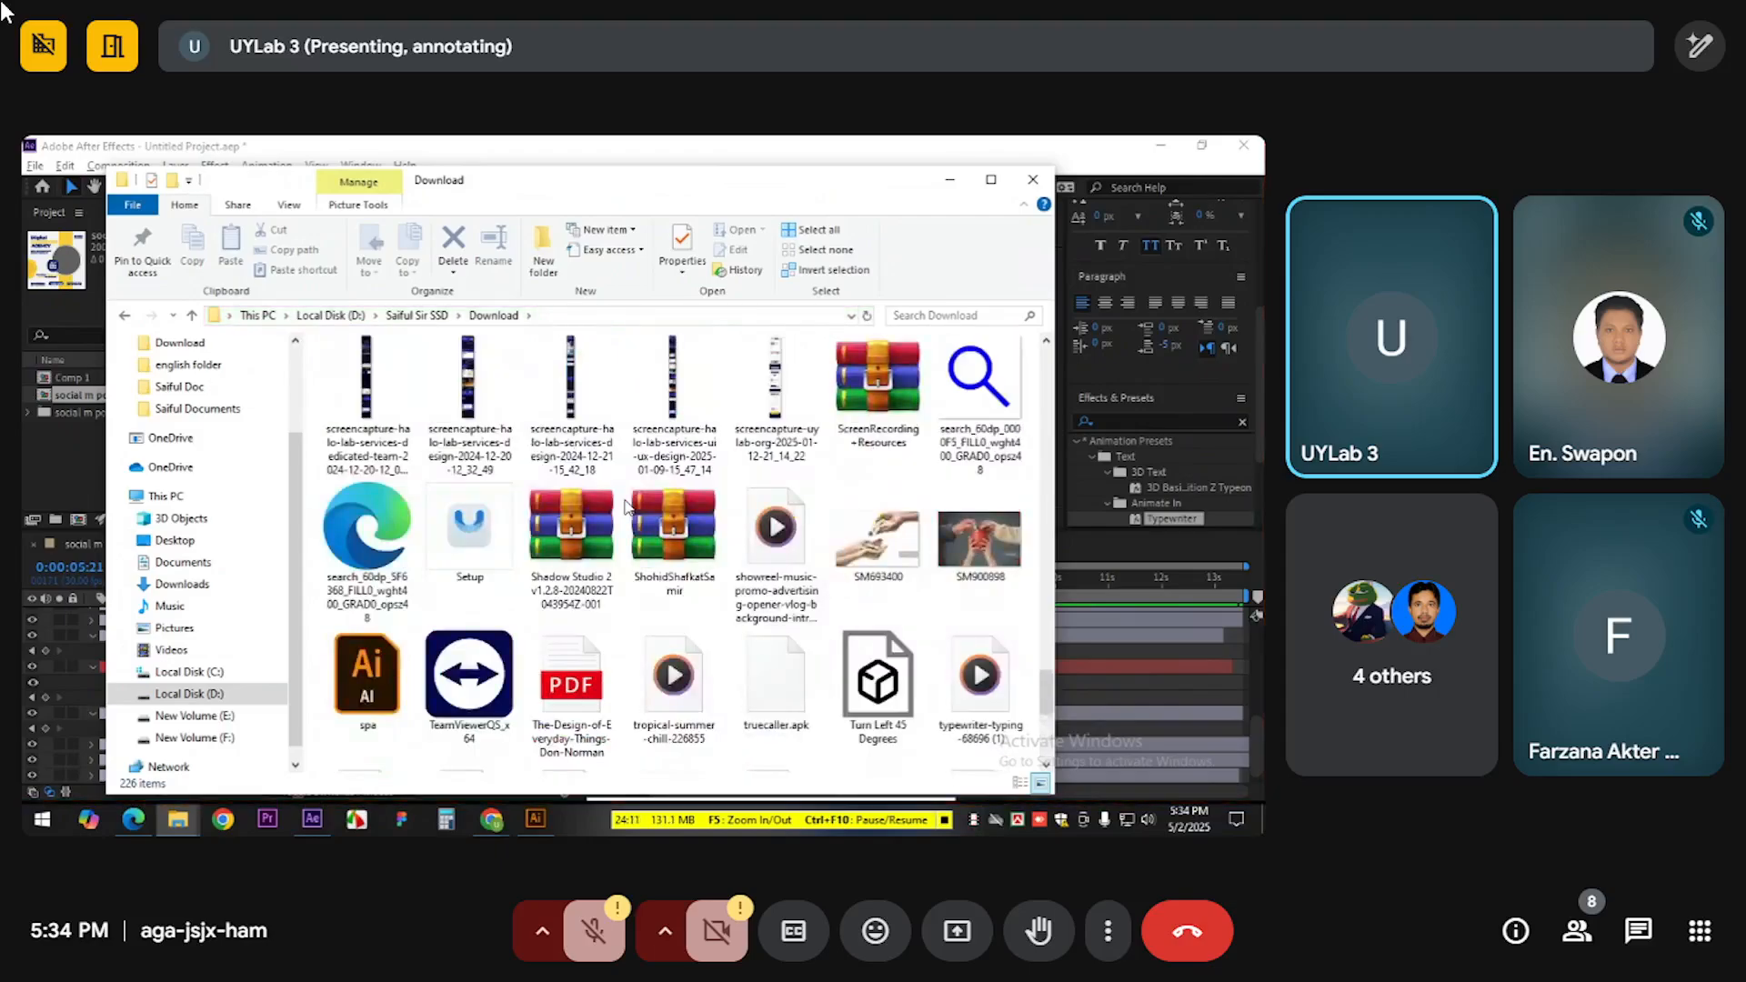
scroll(626, 507, up, 2)
scroll(625, 506, up, 2)
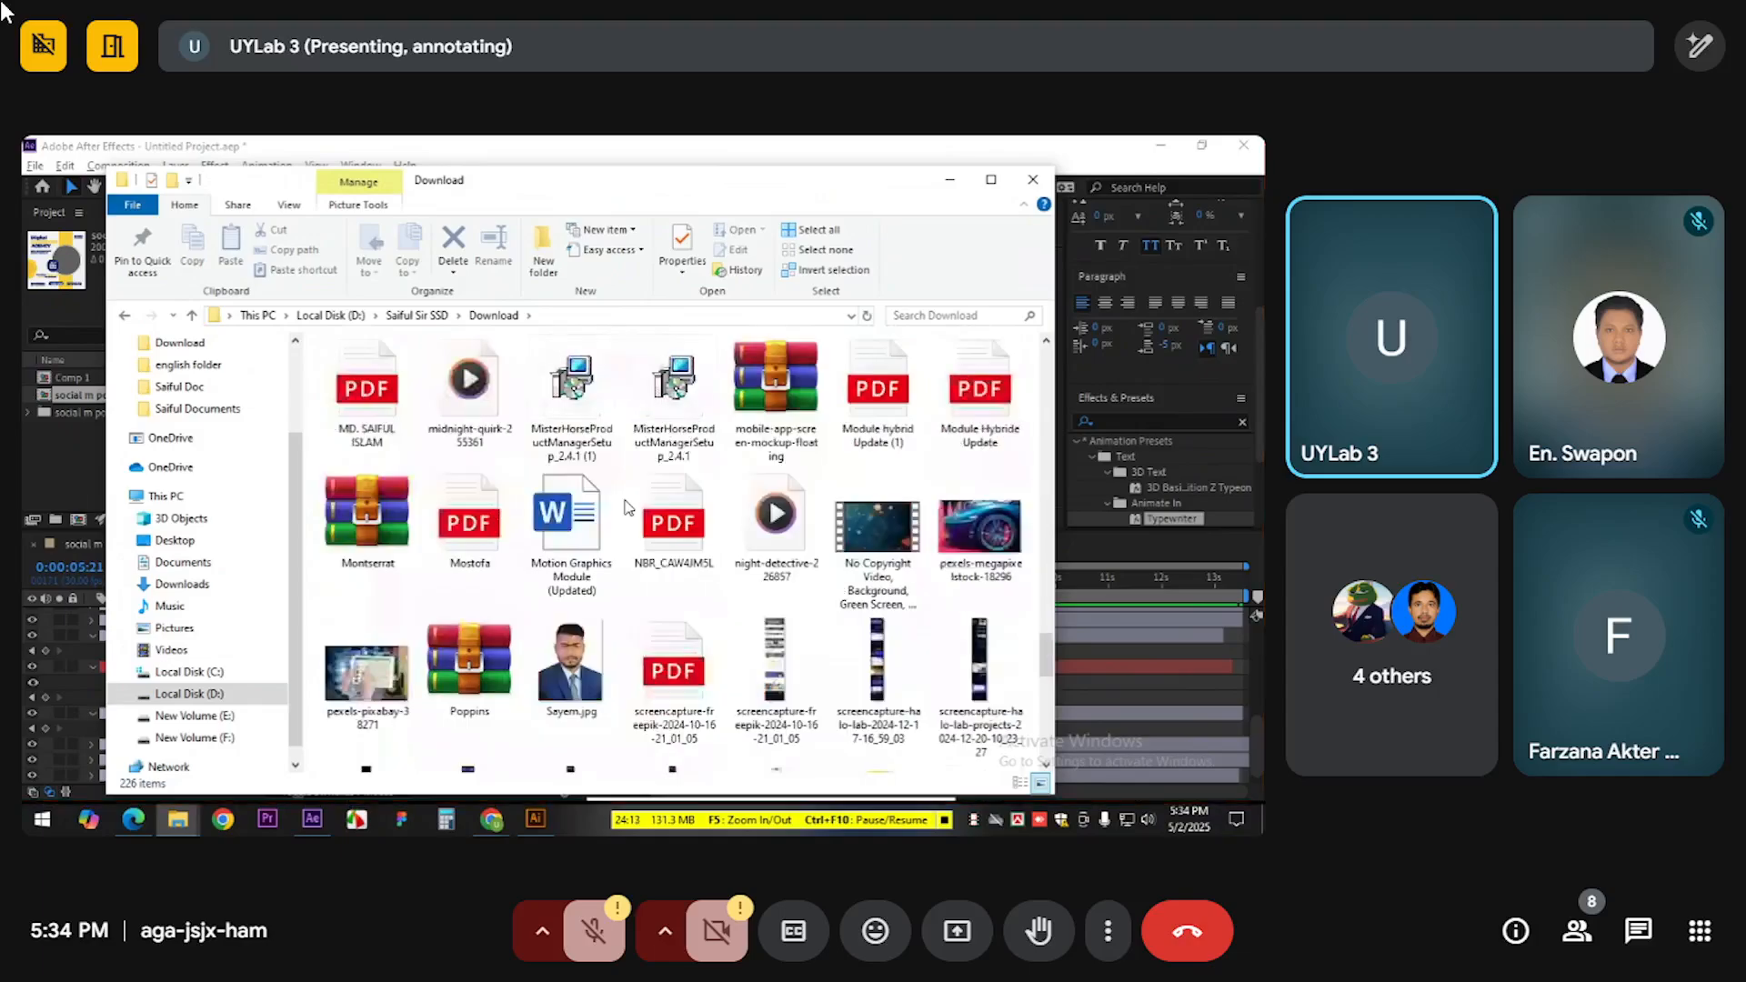
scroll(626, 506, up, 2)
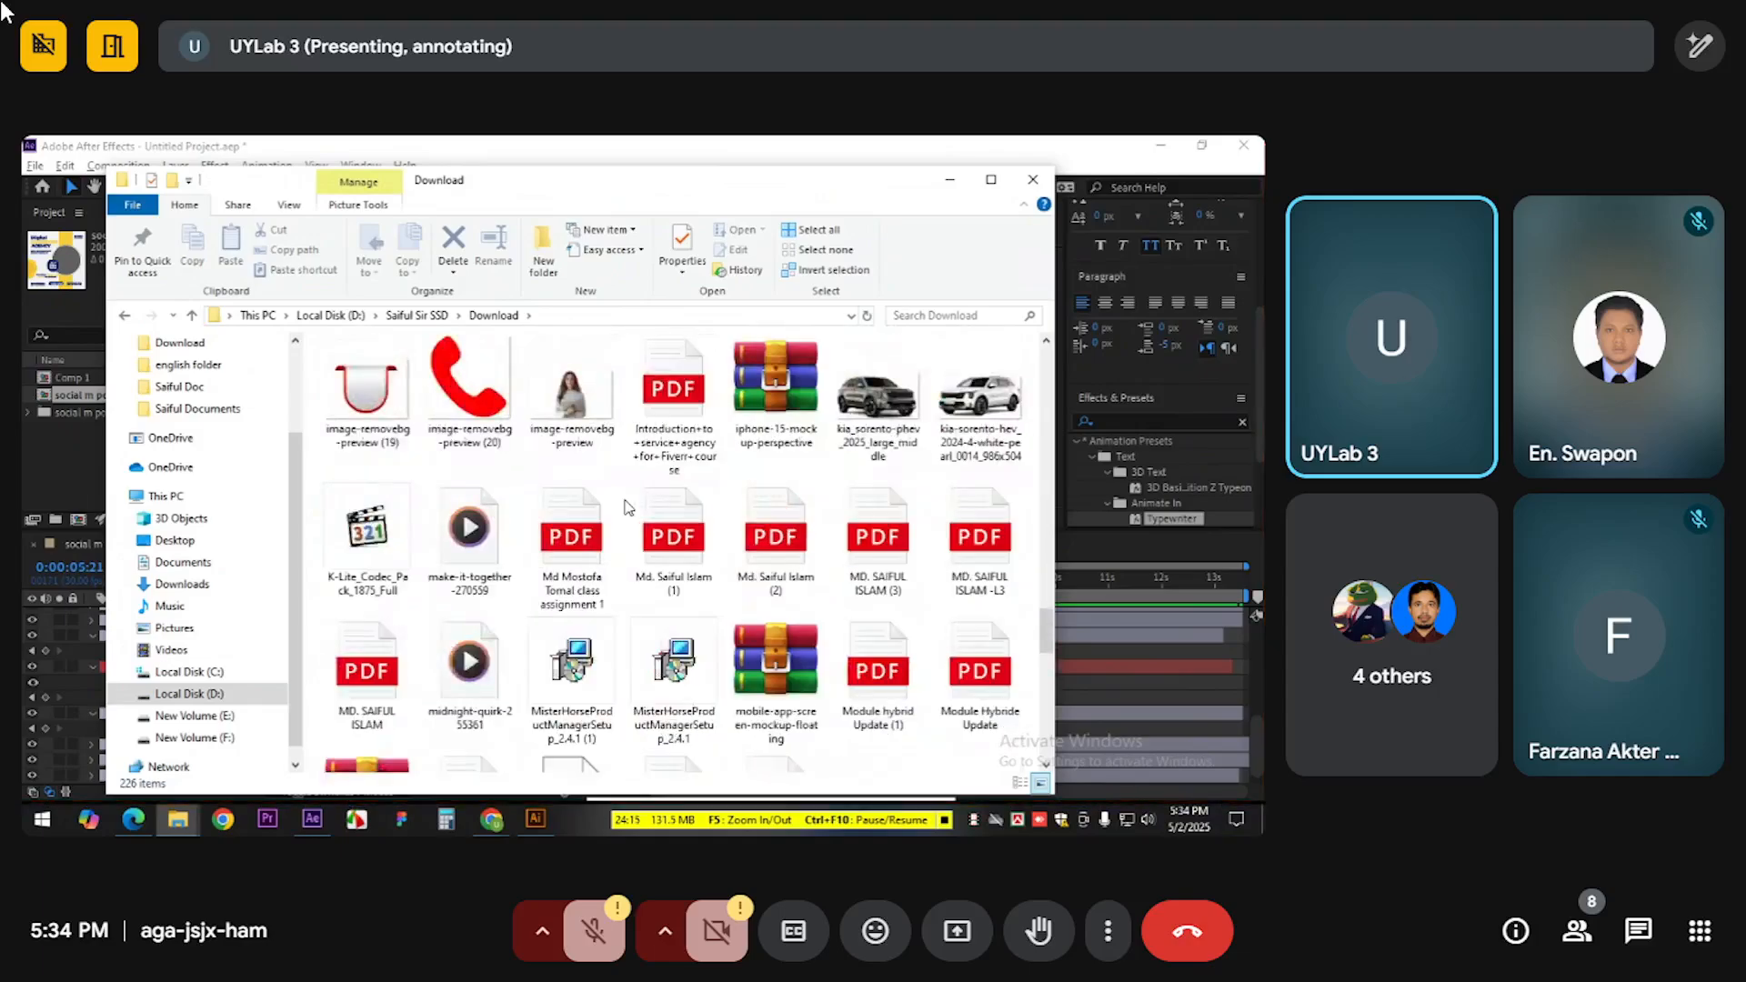
click(590, 402)
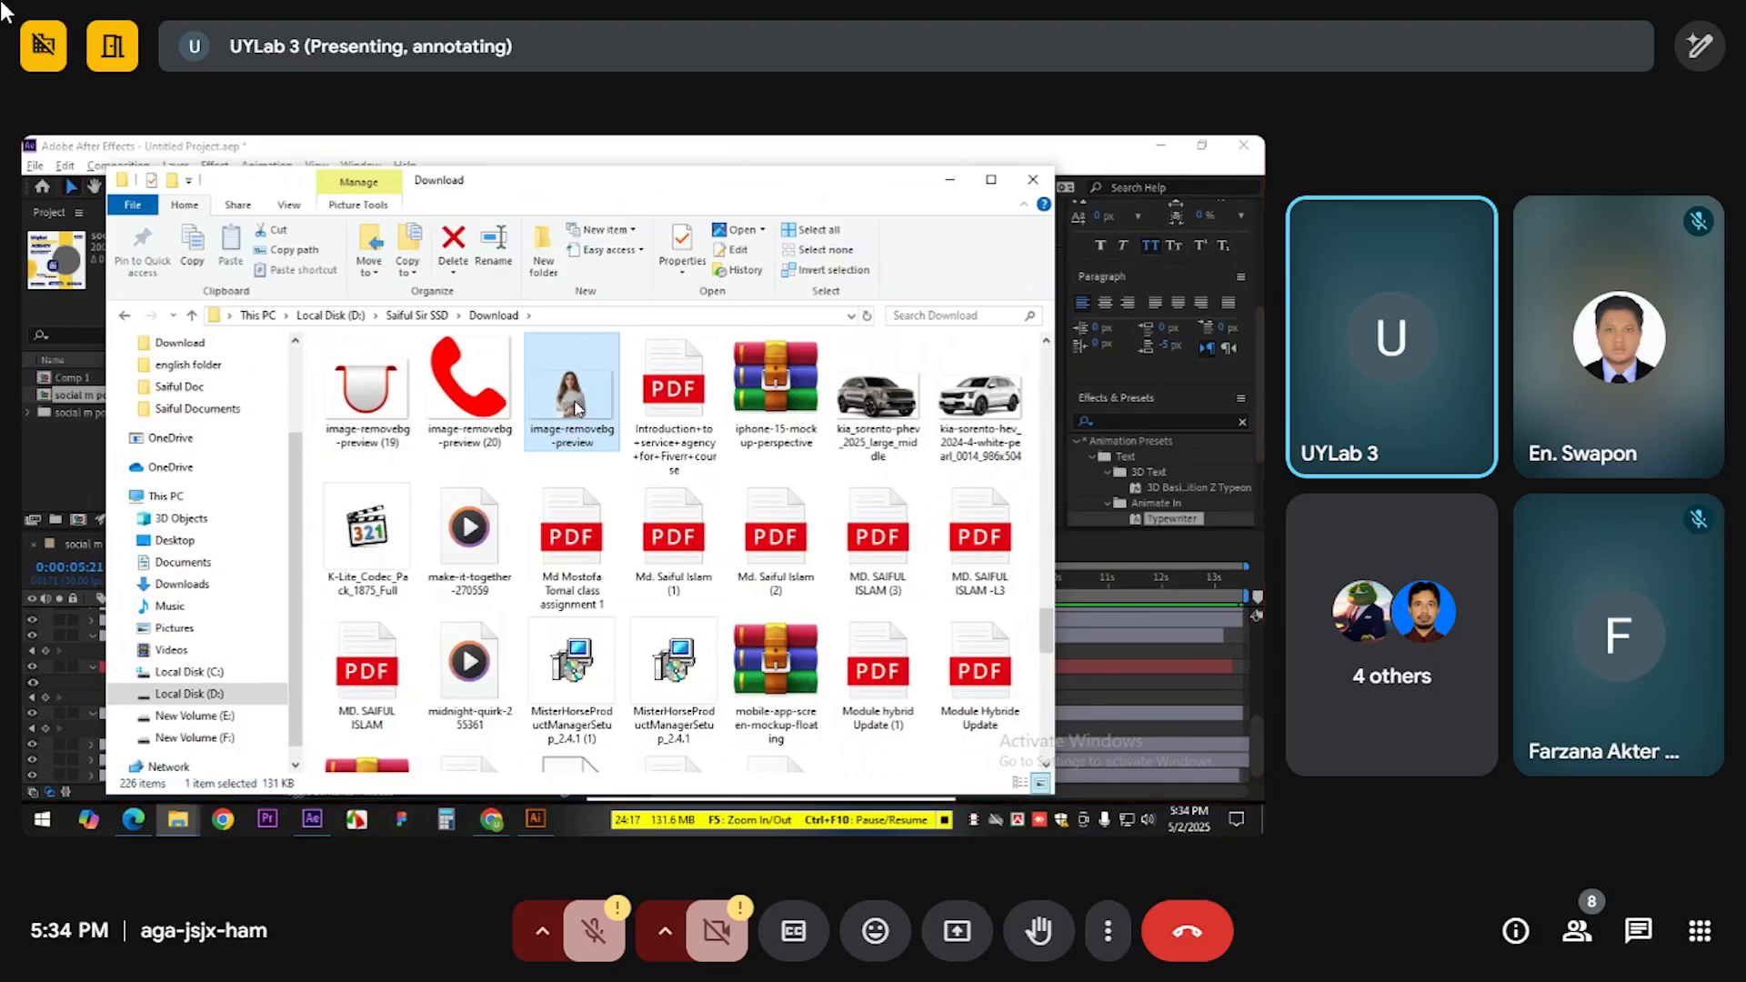
drag(578, 406, 56, 466)
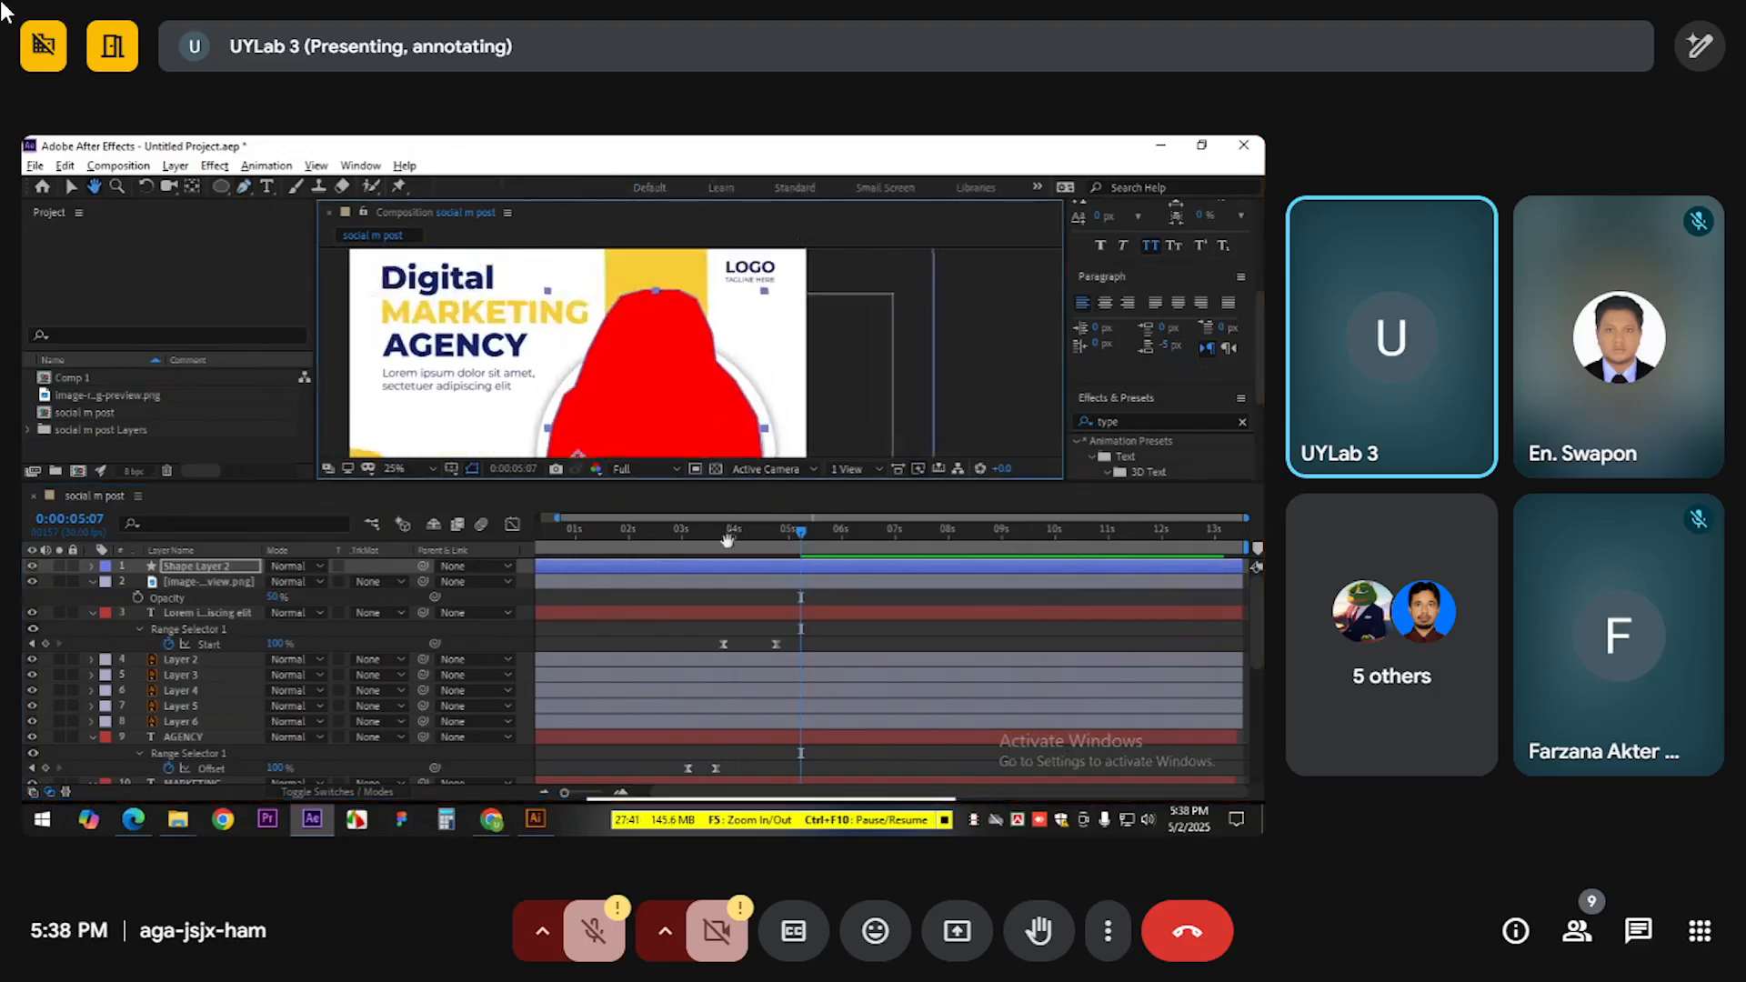
Set the woman image layer's opacity to 100% and give it an Alpha track matte from Shape Layer 2
click(194, 582)
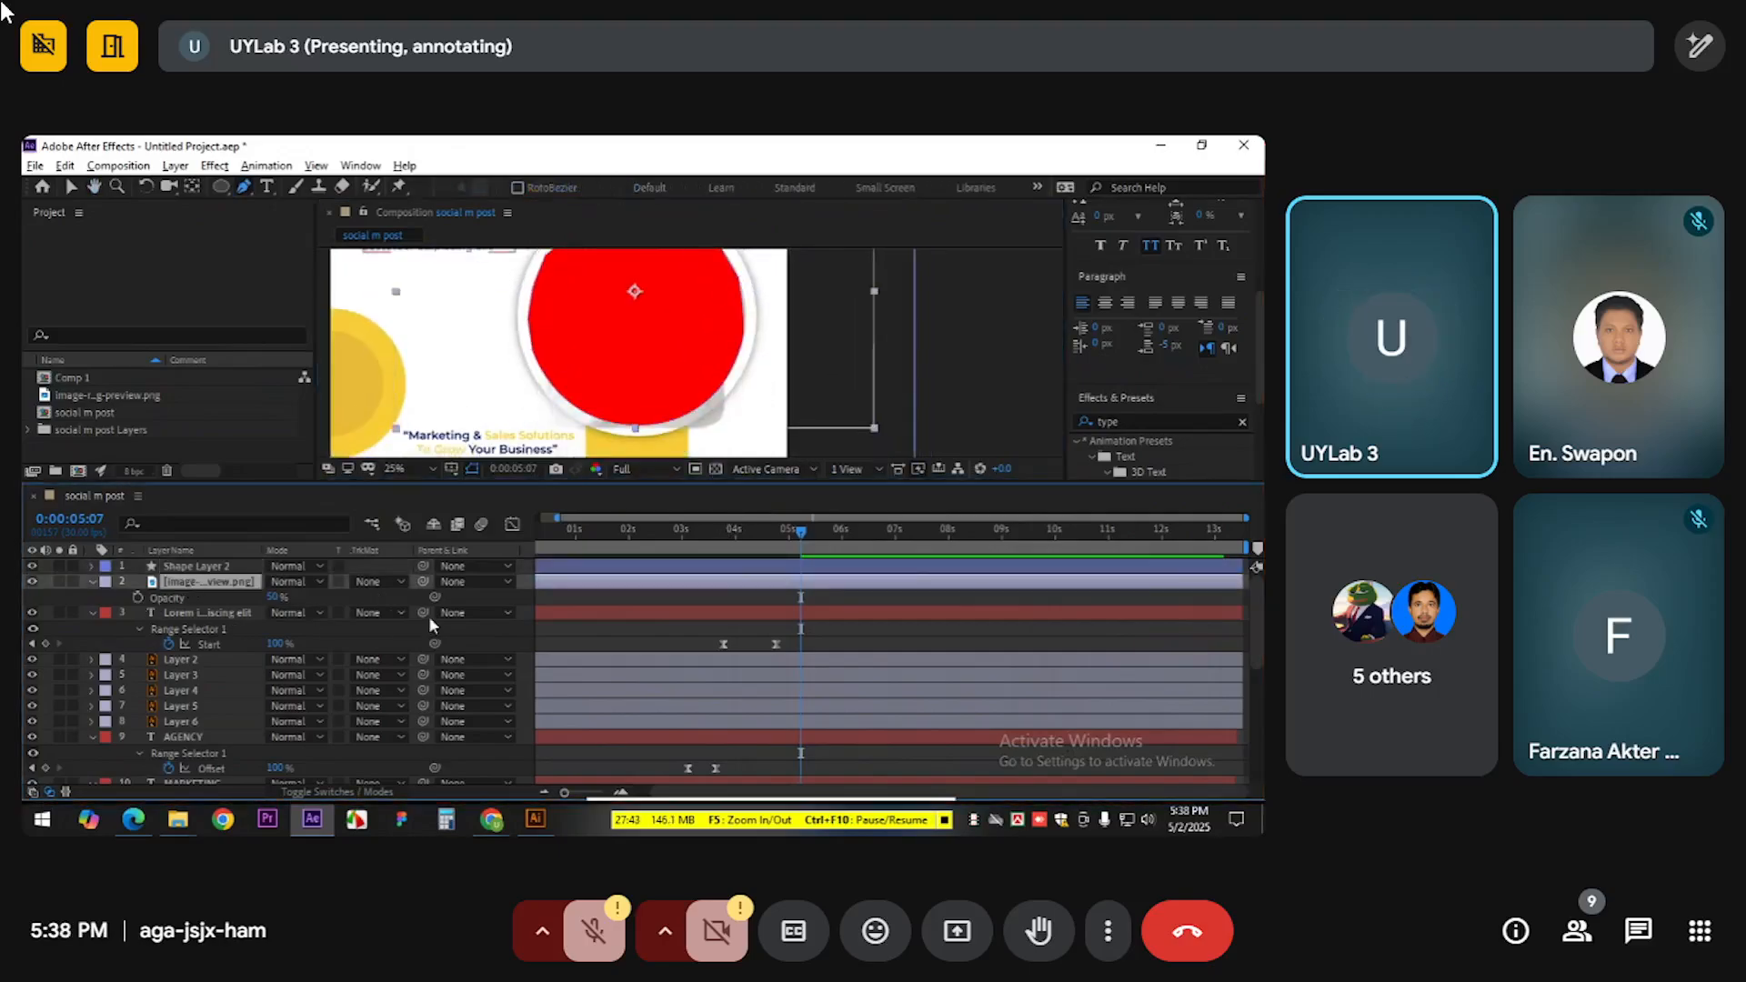
drag(274, 596, 643, 596)
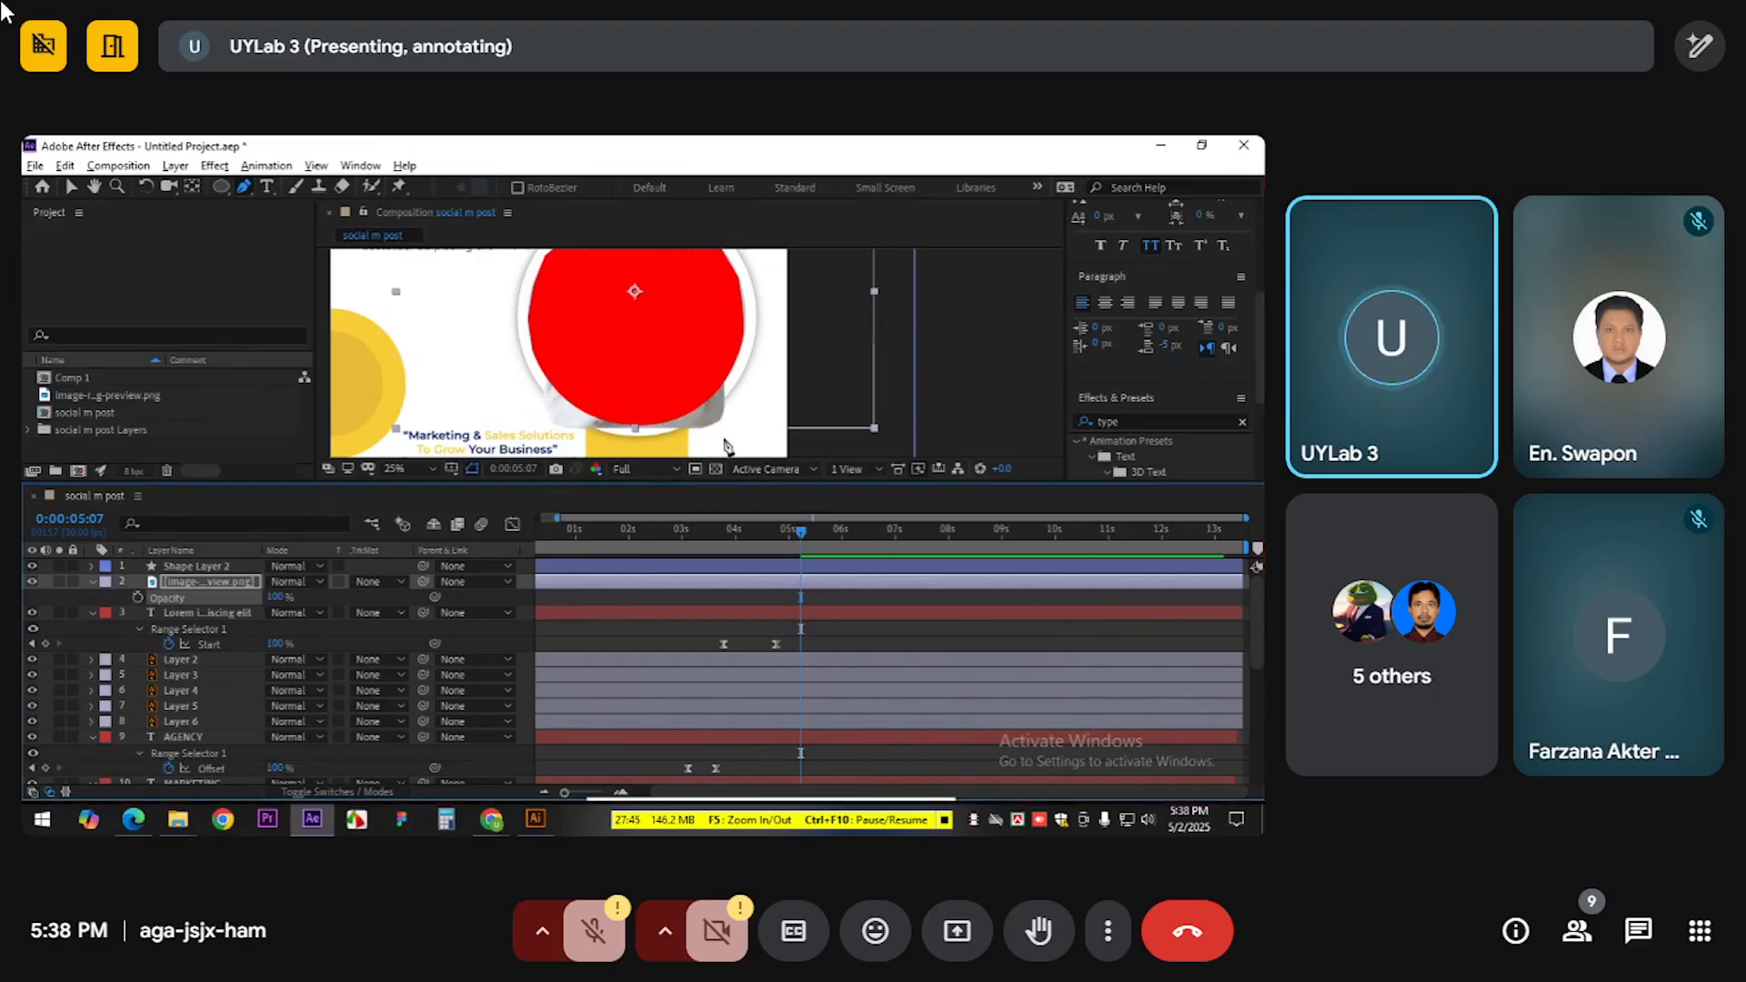
click(368, 581)
click(391, 612)
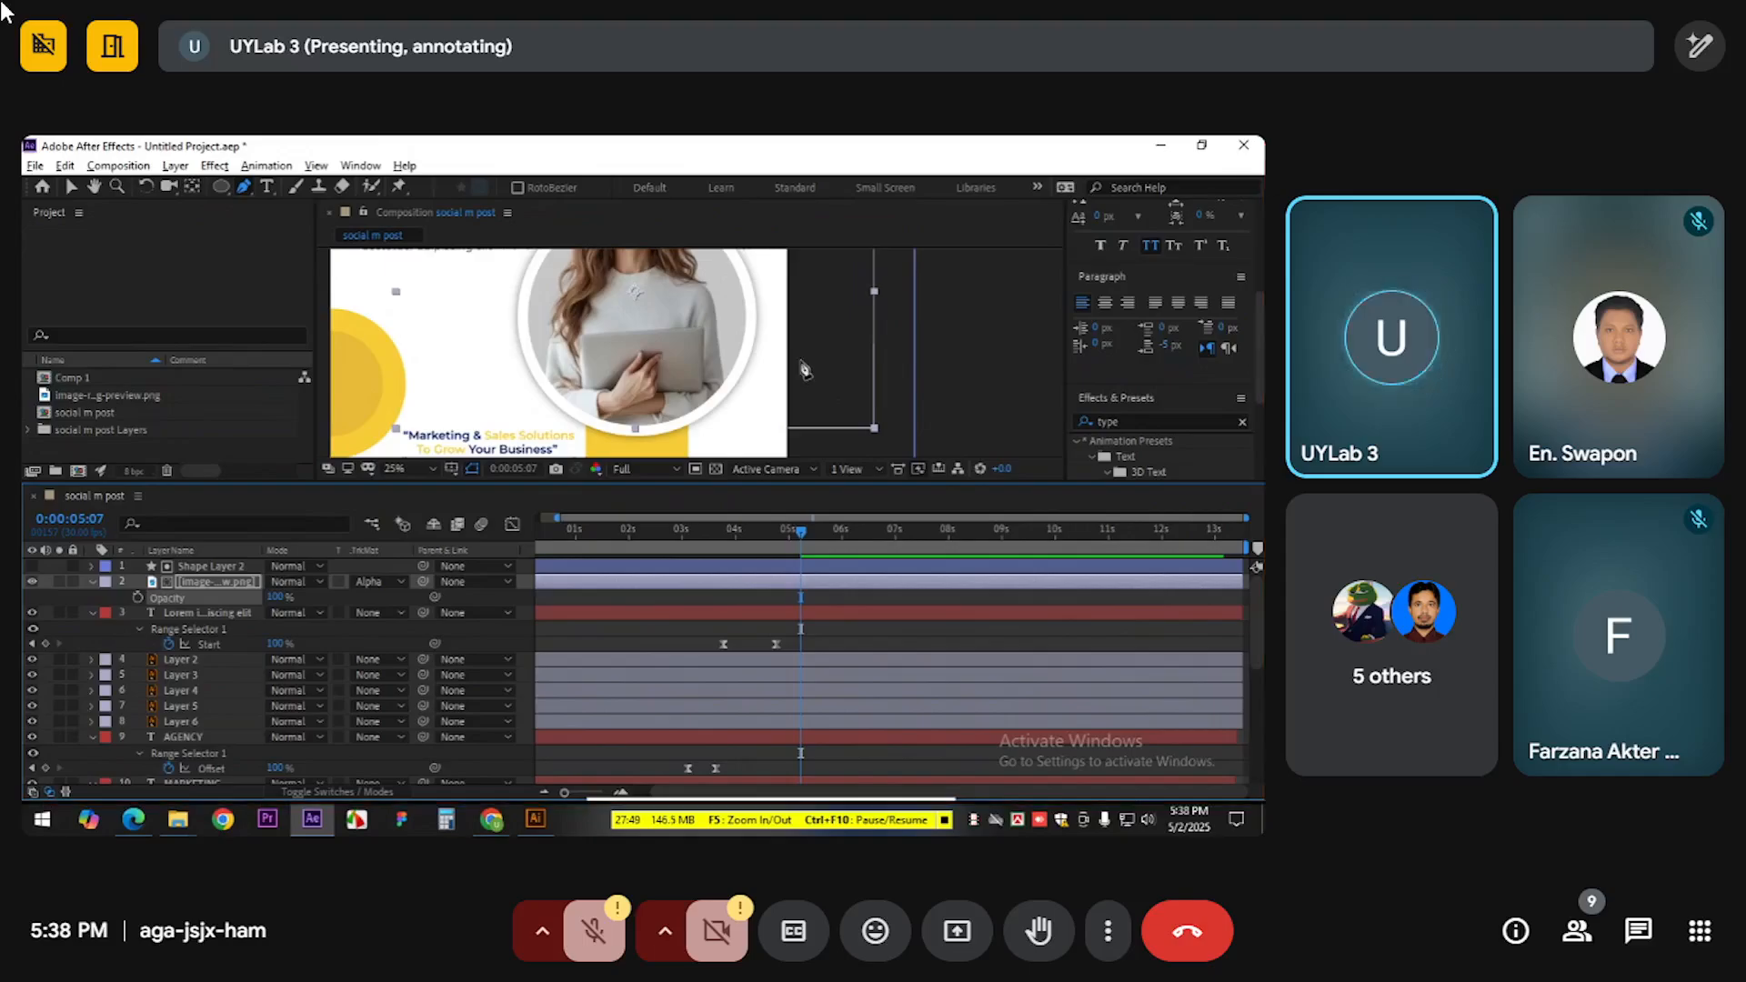
Inspect the Shape Layer 2 matte outline around the portrait within the full post layout, and clear the selection
click(196, 567)
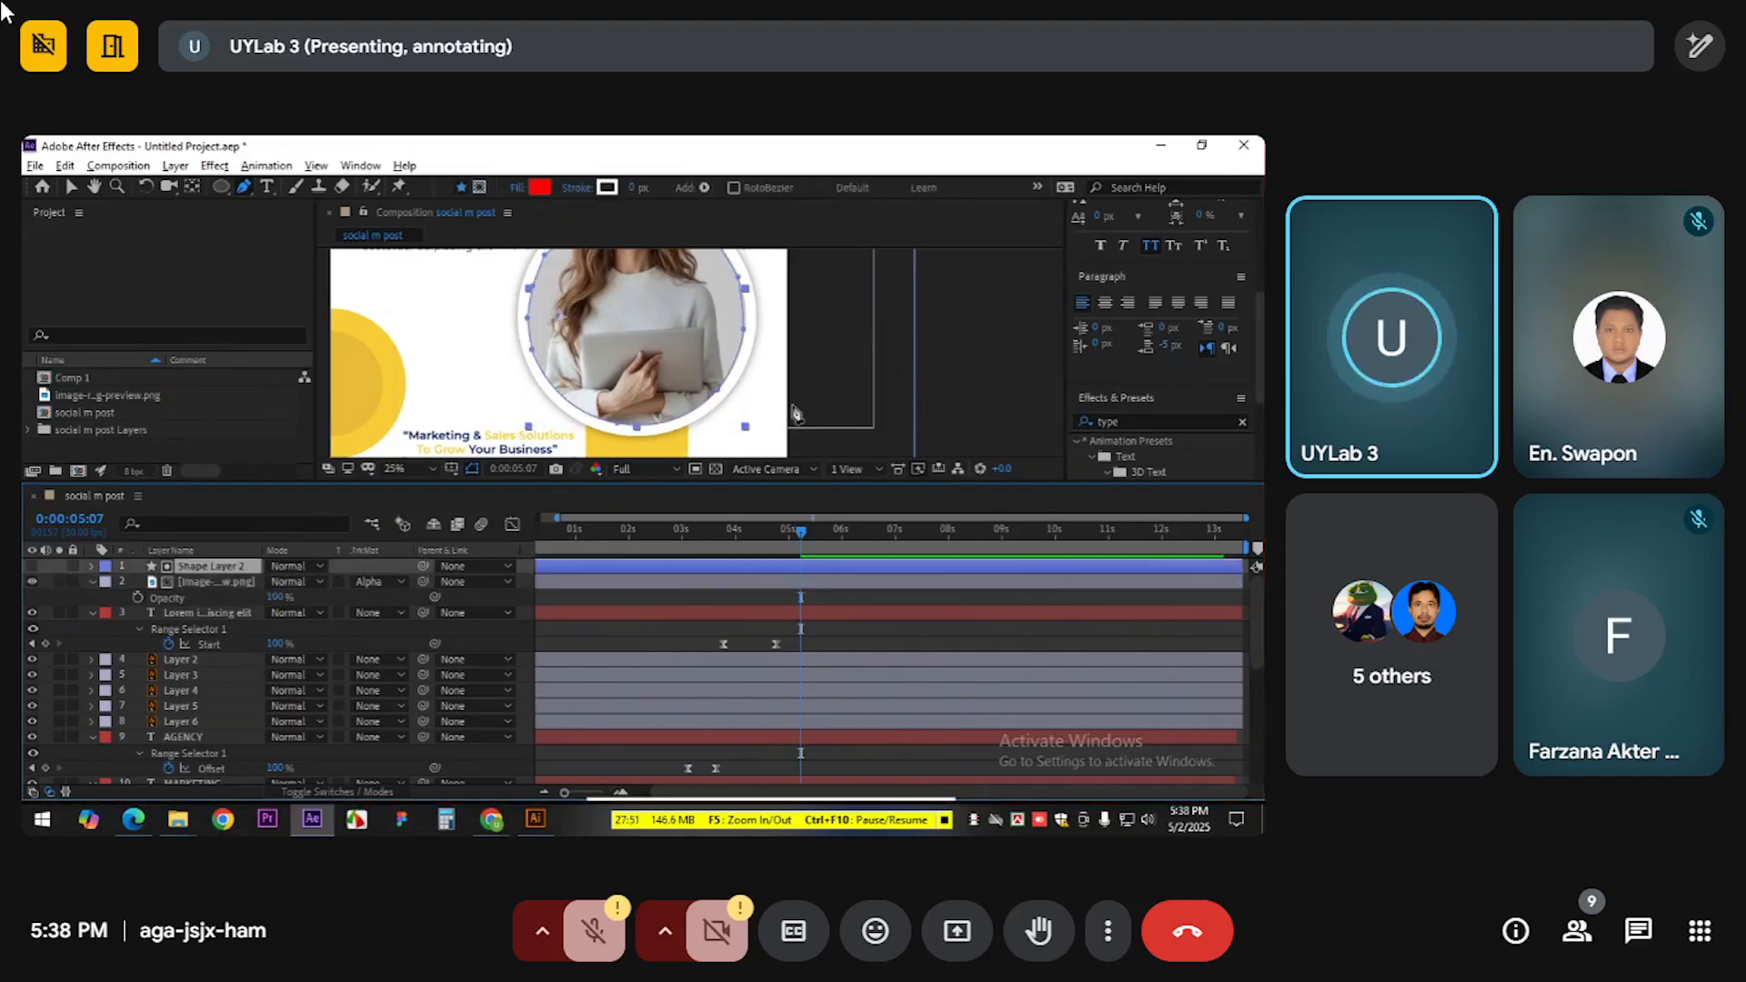
scroll(810, 373, down, 1)
key(v)
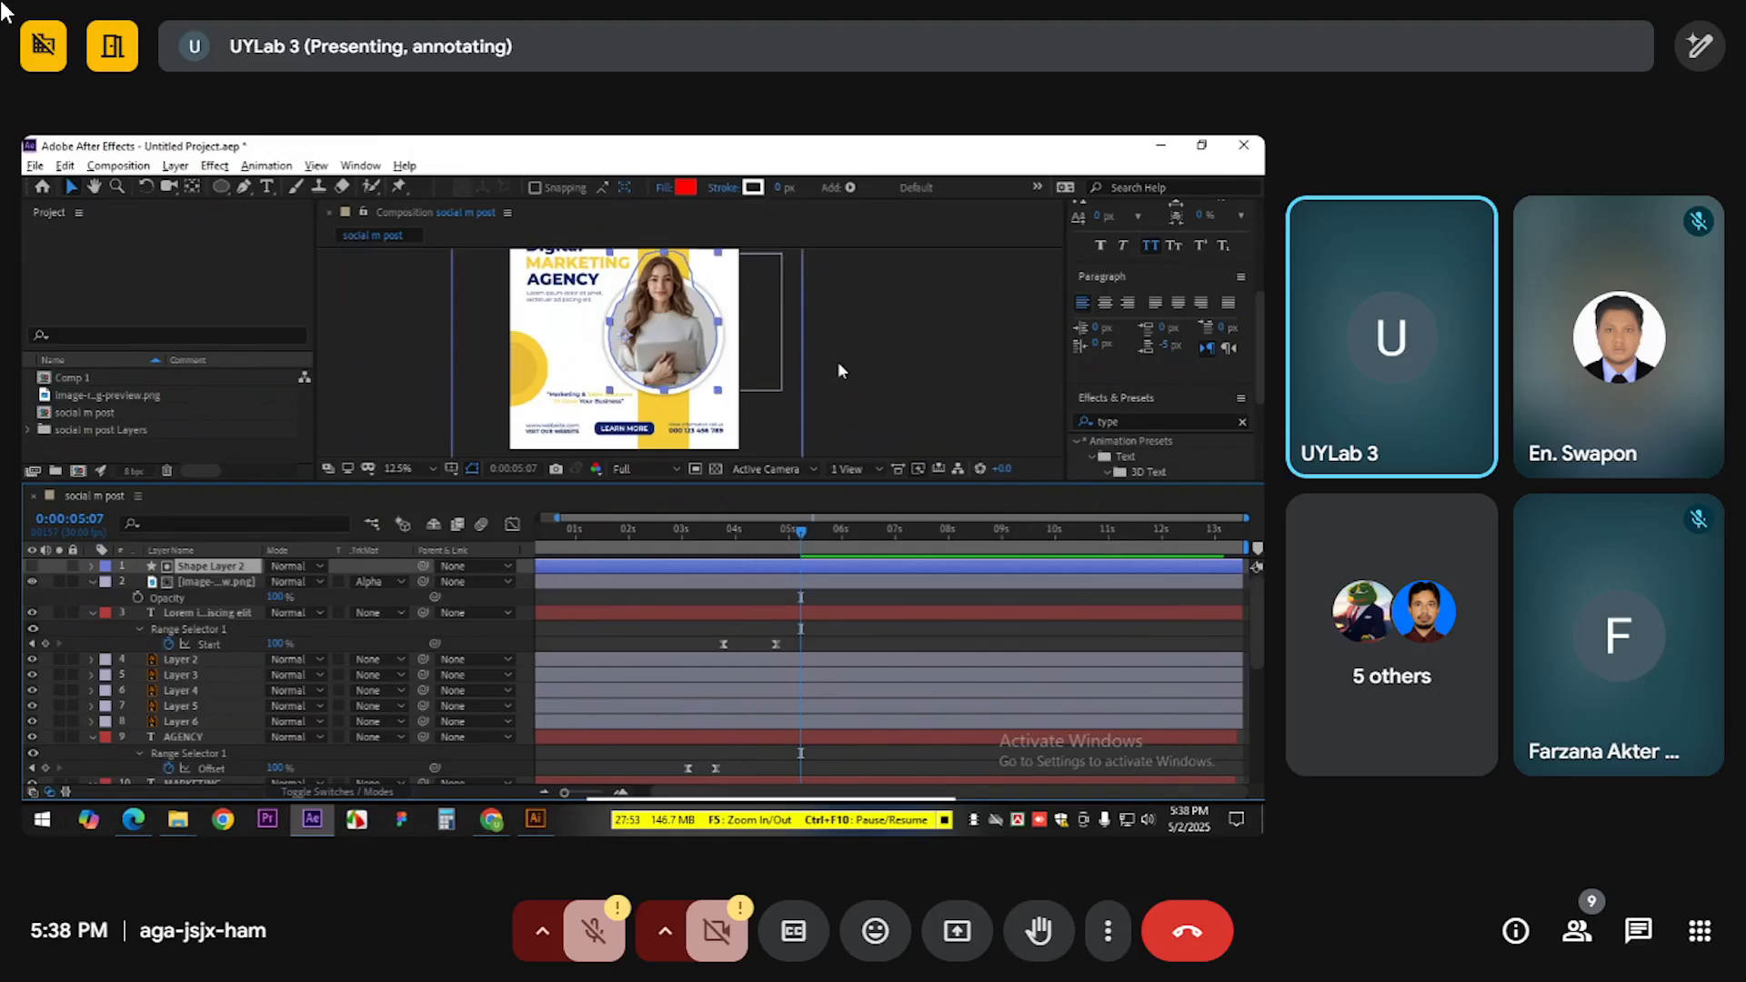
click(838, 362)
Keyframe the woman image layer's Position from about 5 seconds so the portrait rises from below the circular frame into its place
mouse_move(781, 550)
mouse_down()
mouse_move(691, 553)
mouse_move(800, 543)
mouse_up()
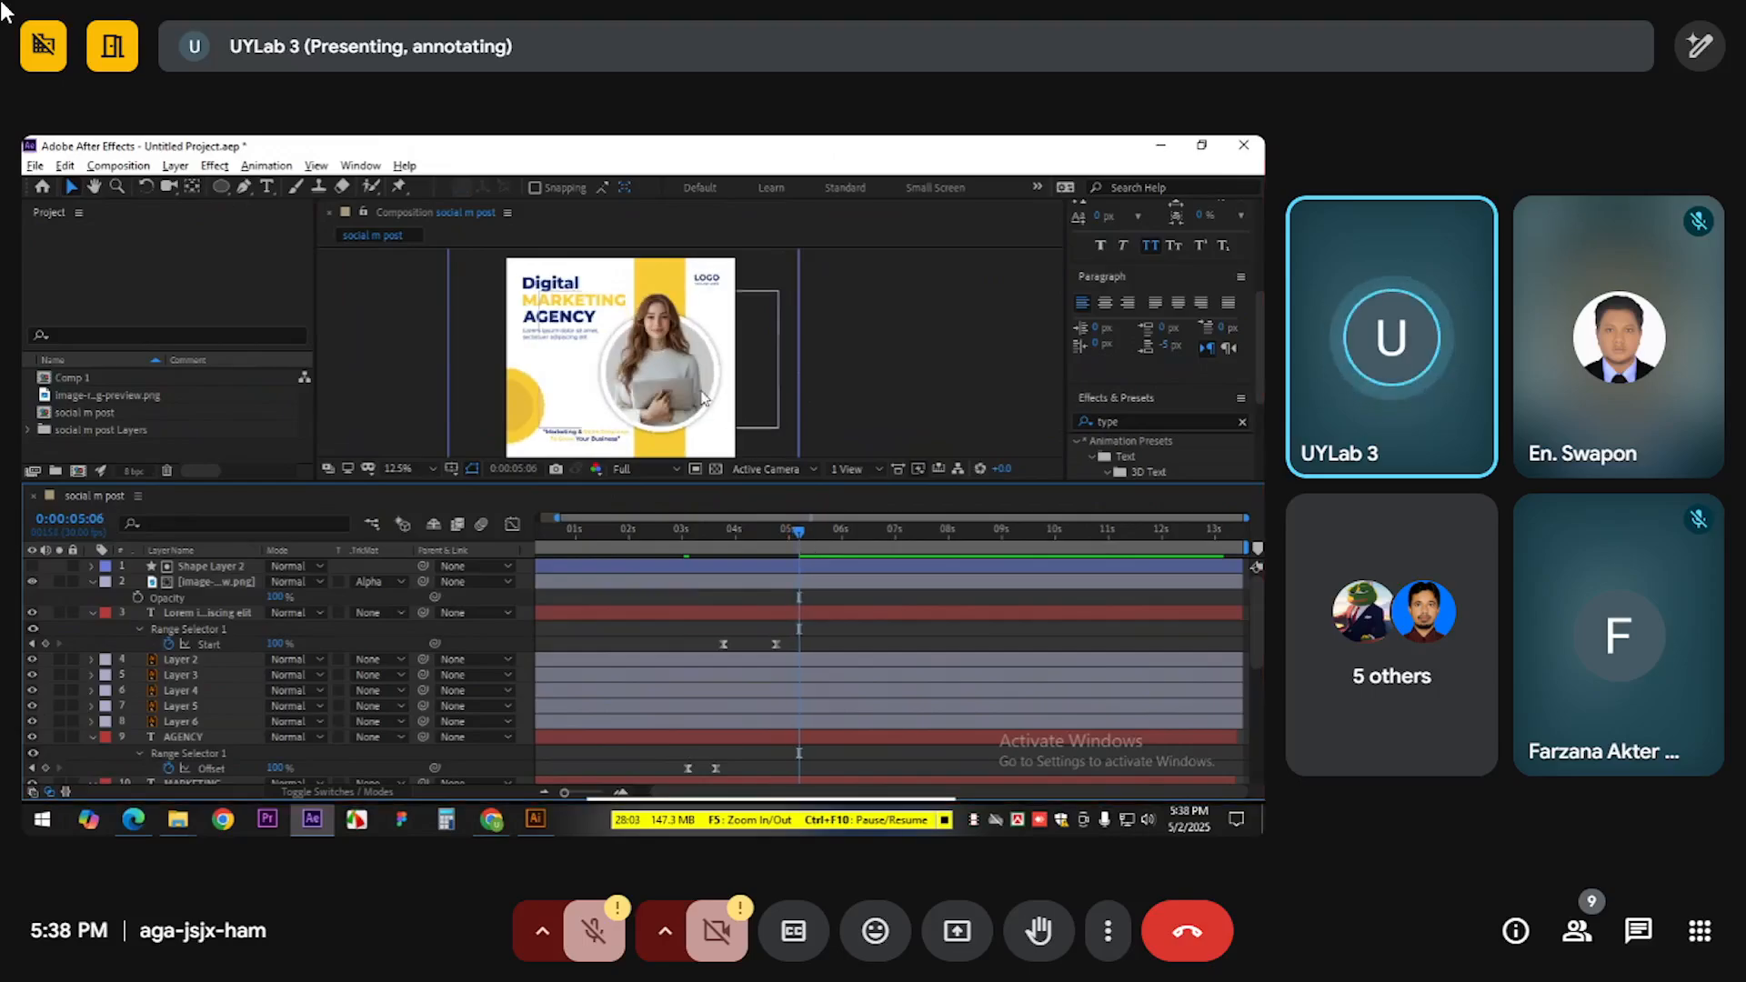
click(670, 357)
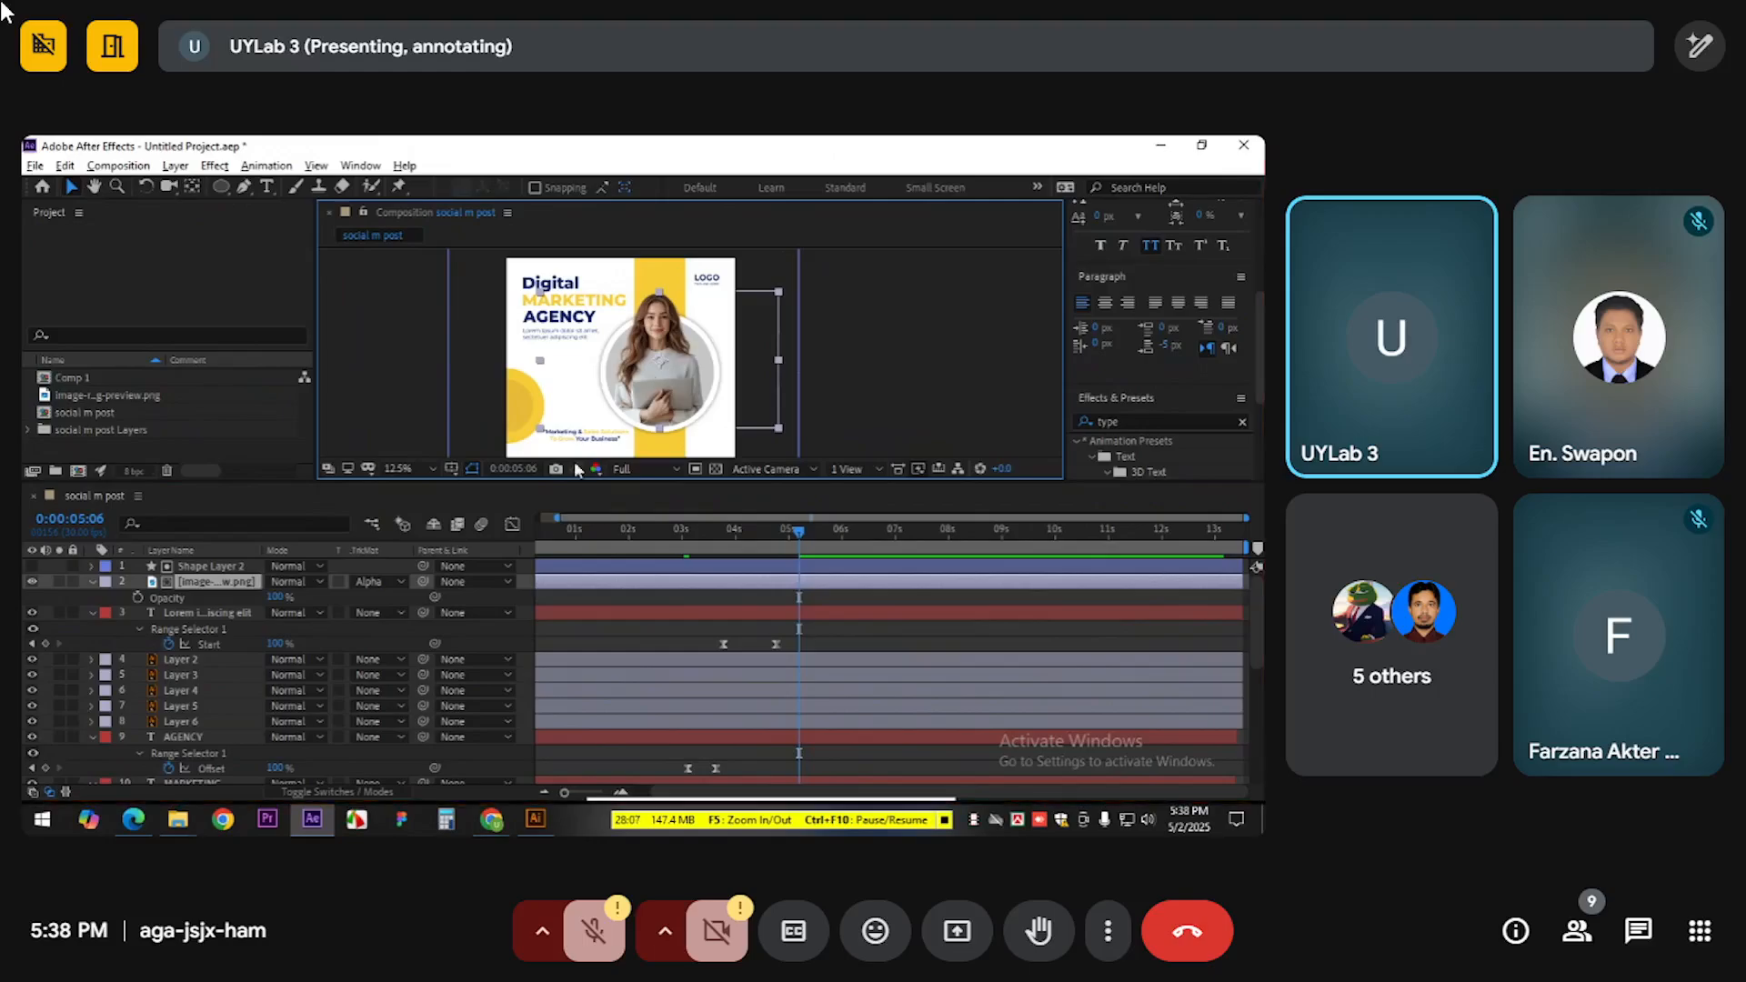
drag(798, 537, 799, 536)
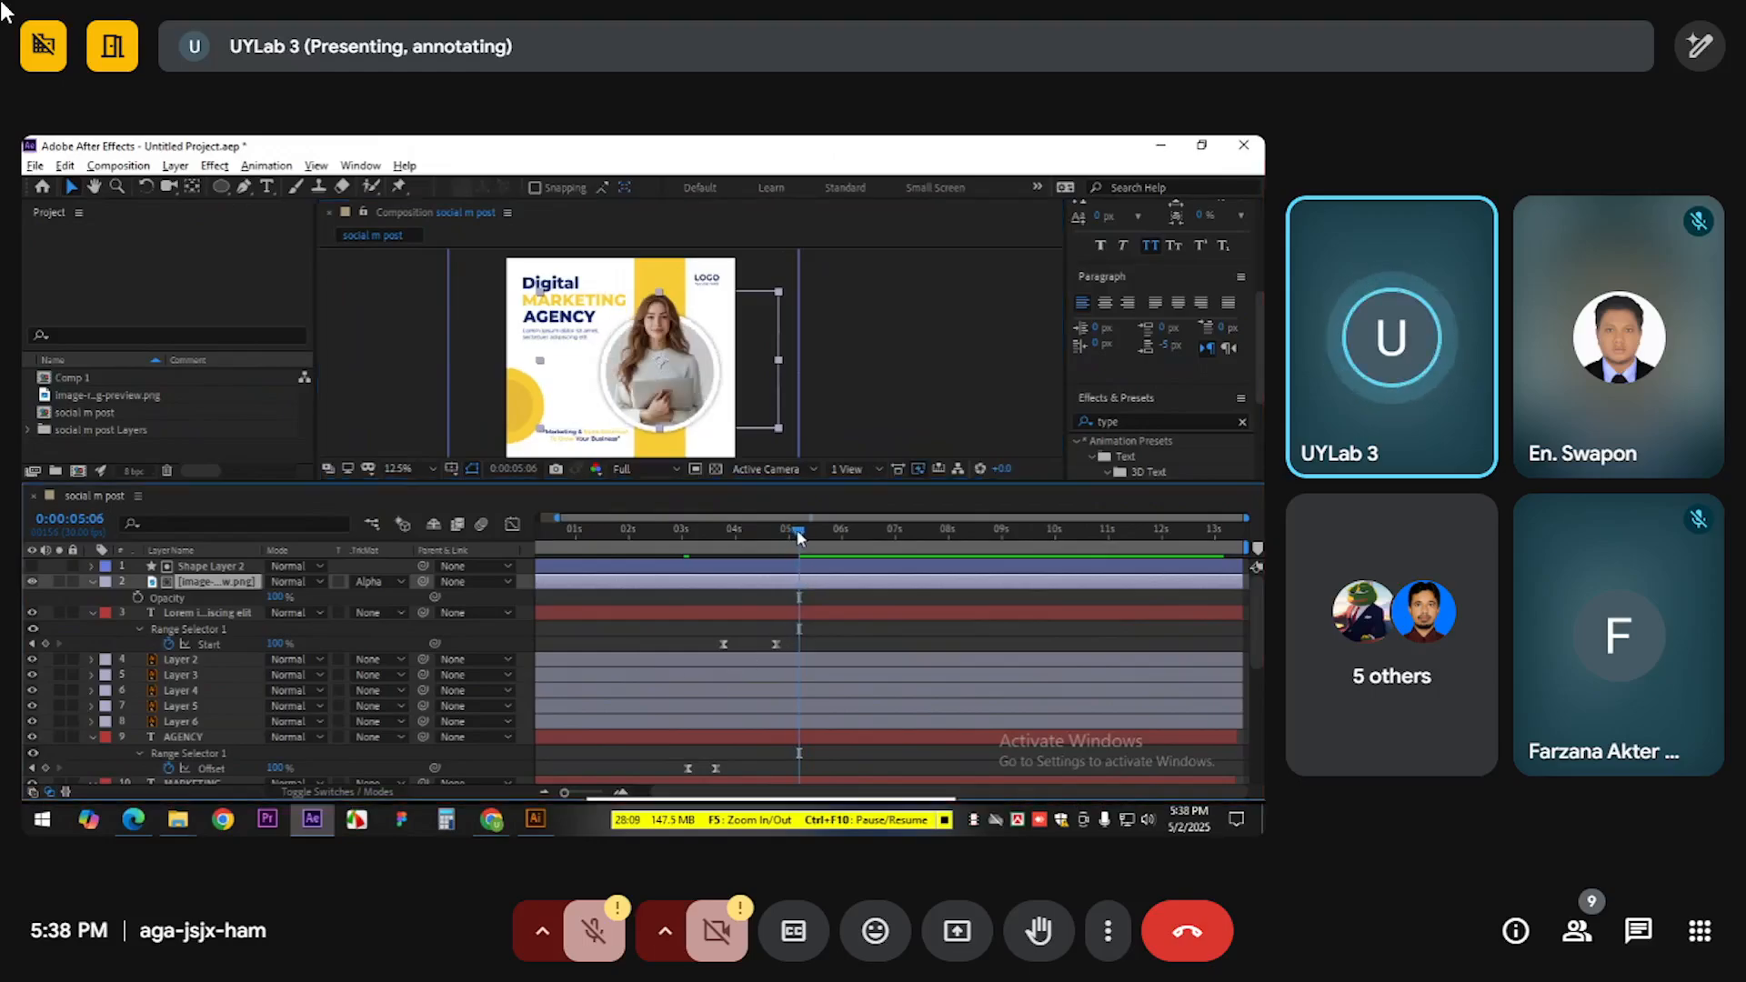
click(155, 628)
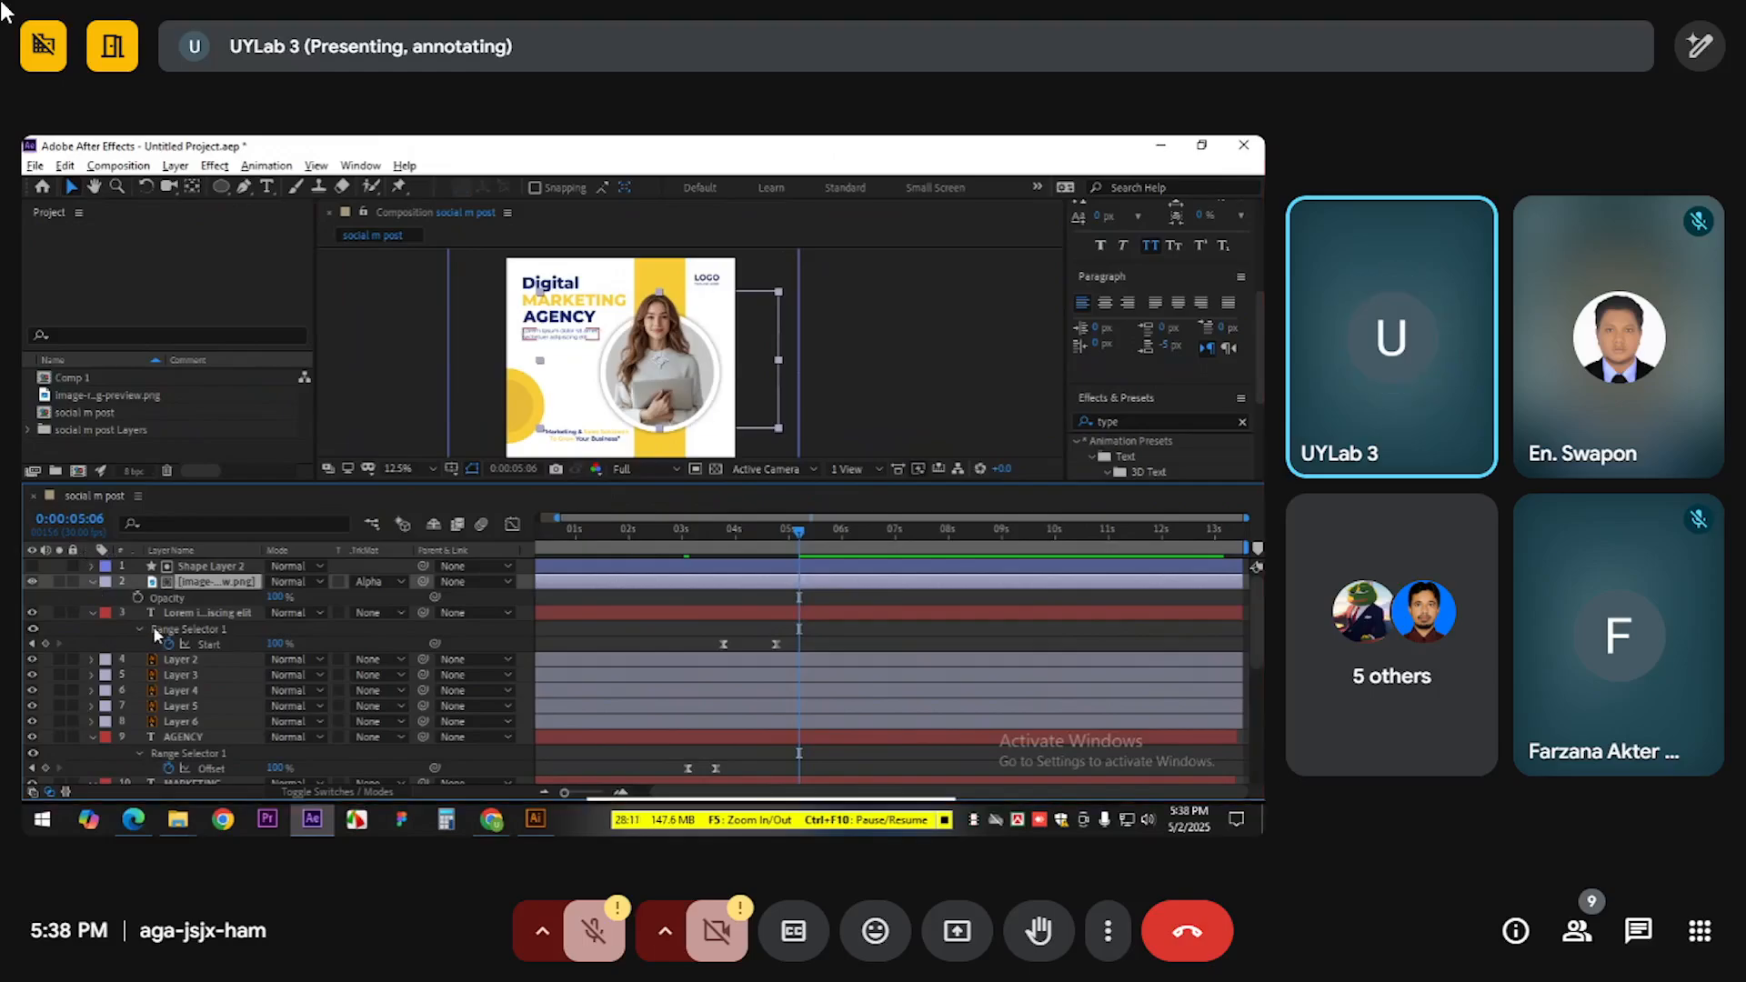
key(p)
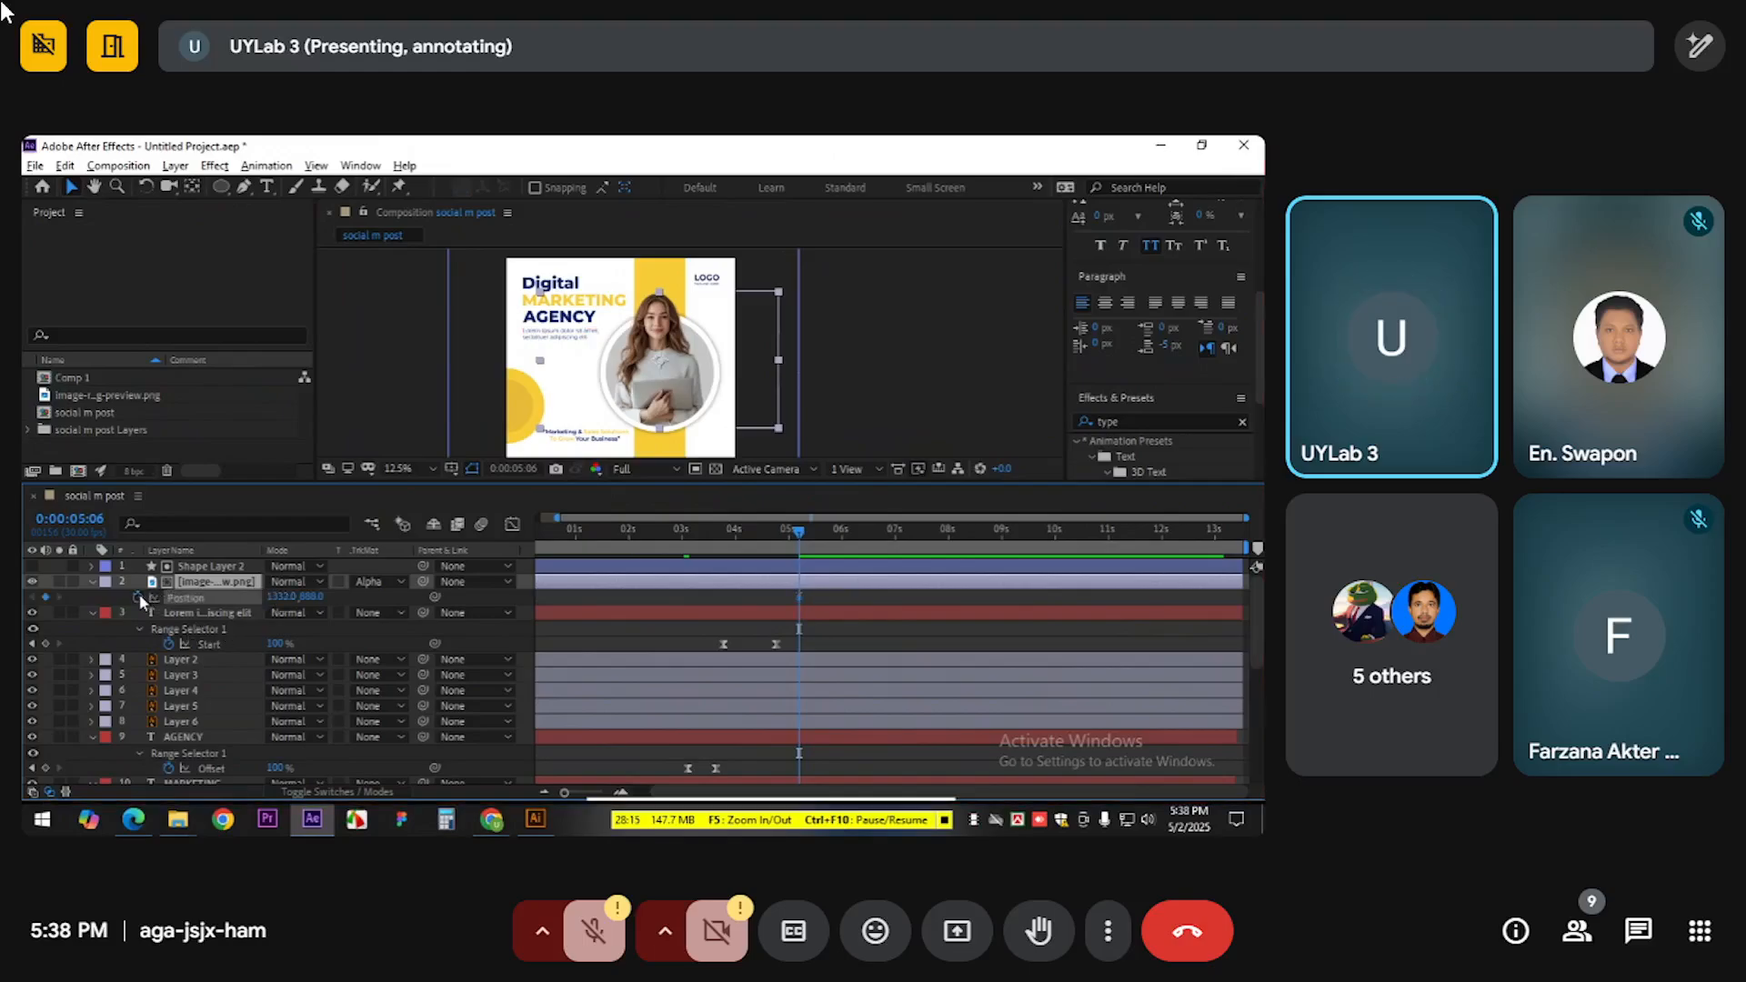
drag(800, 597, 822, 597)
drag(681, 376, 694, 472)
click(849, 531)
scroll(837, 604, up, 4)
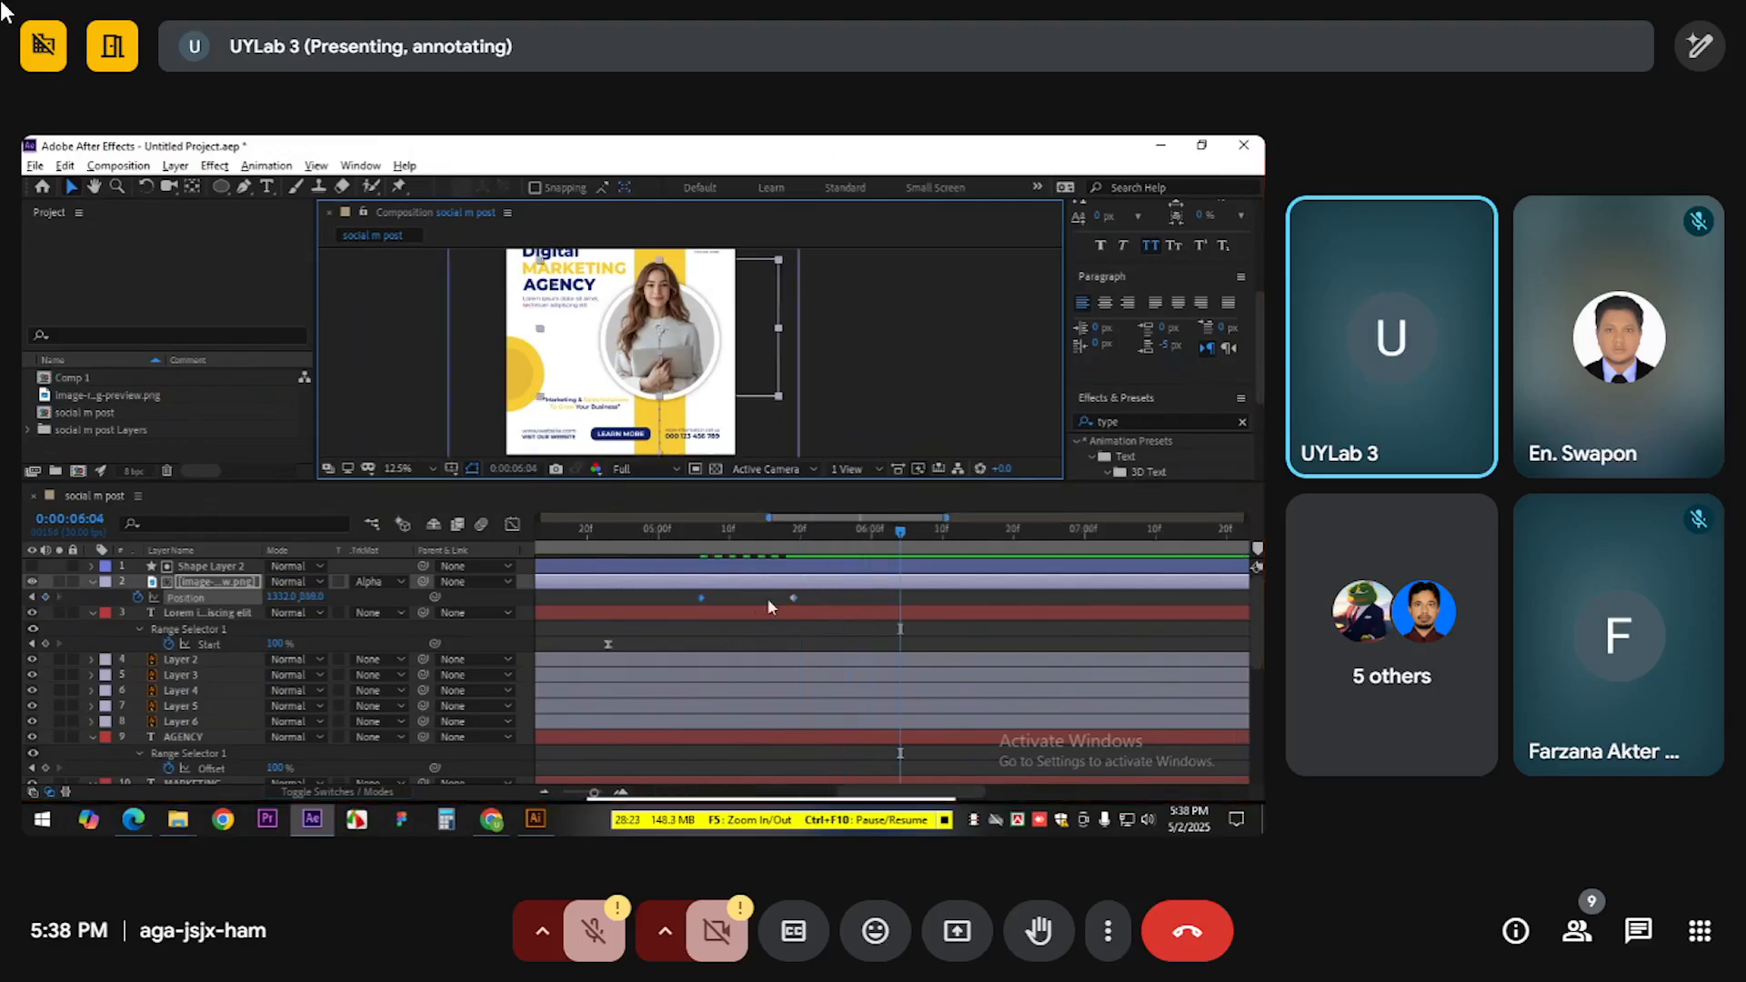
Apply Easy Ease to both Position keyframes of the portrait and reshape their speed curve for a fast start and long slowdown
drag(591, 592, 741, 604)
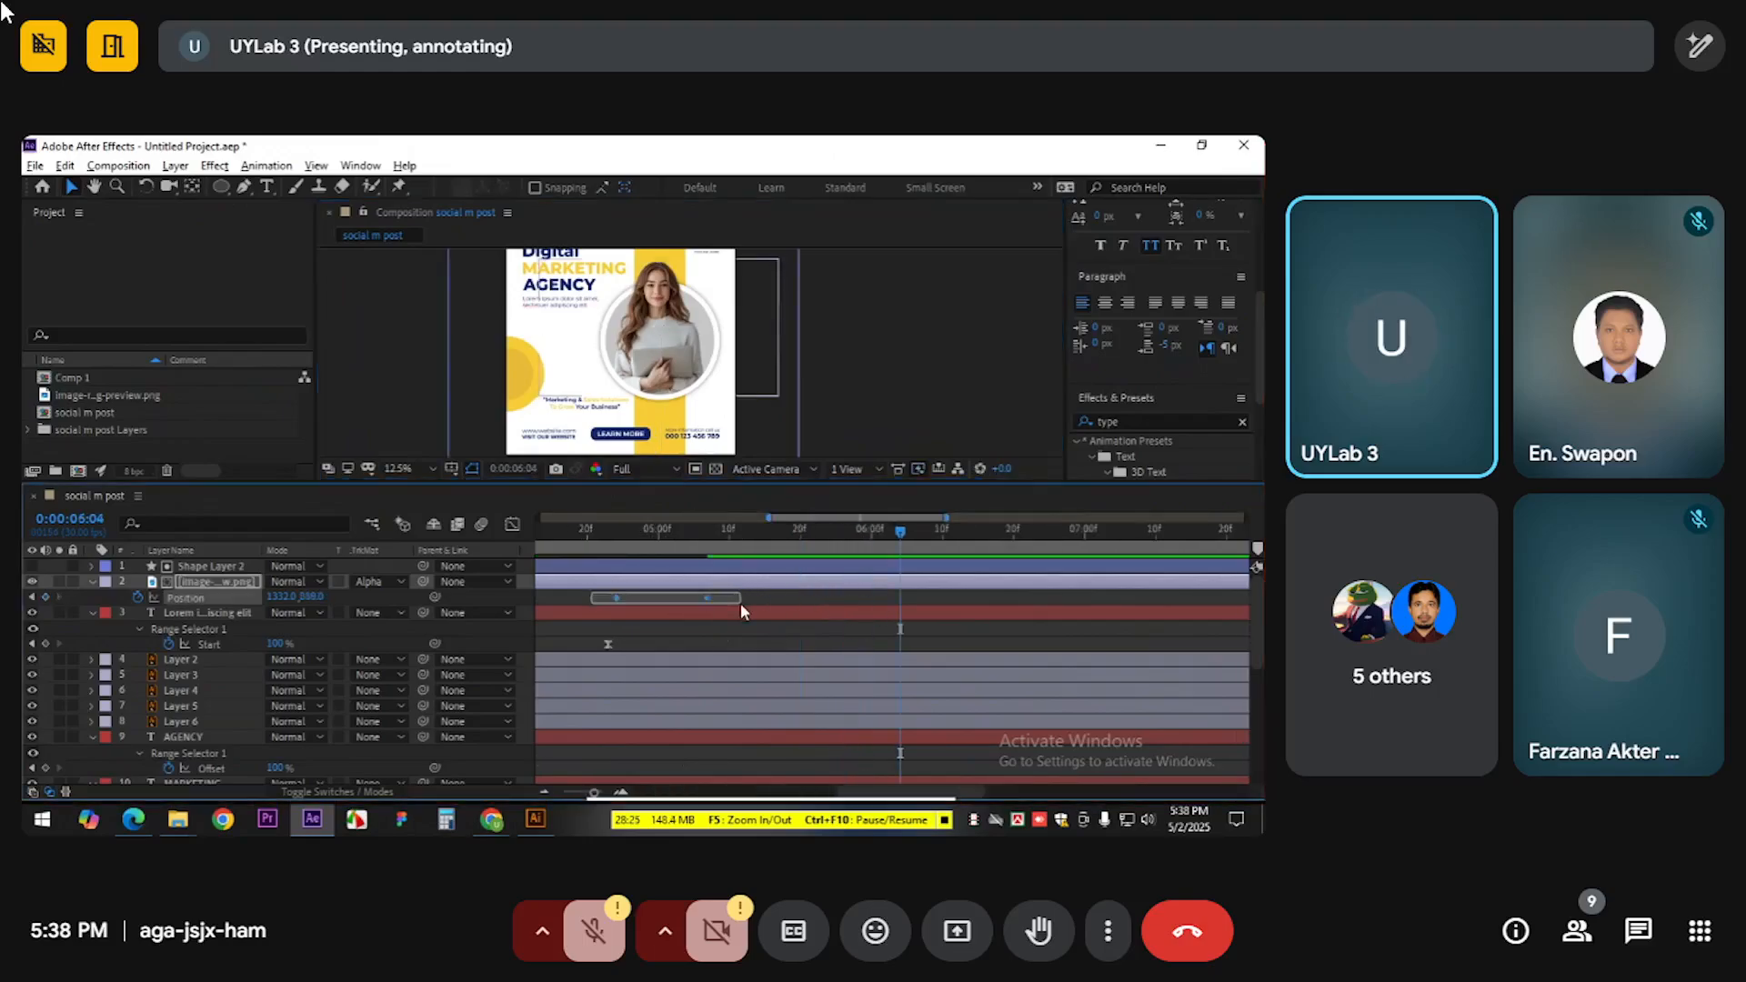
key(F9)
click(512, 524)
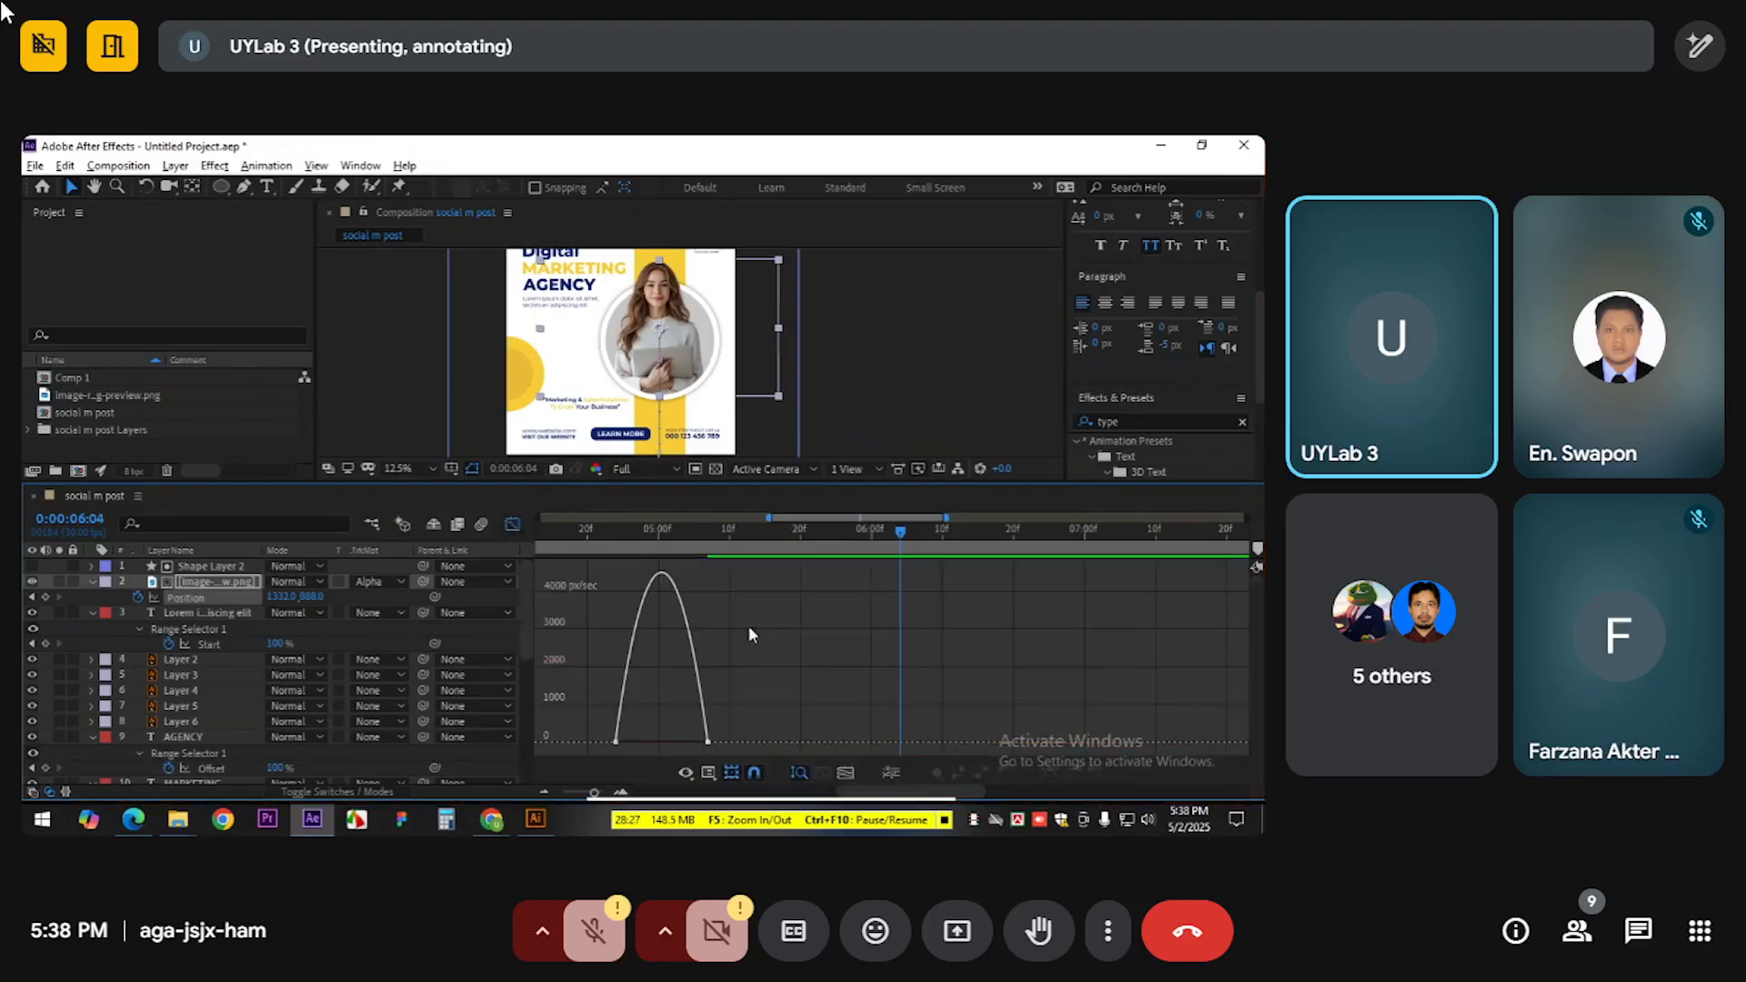
drag(570, 702, 718, 747)
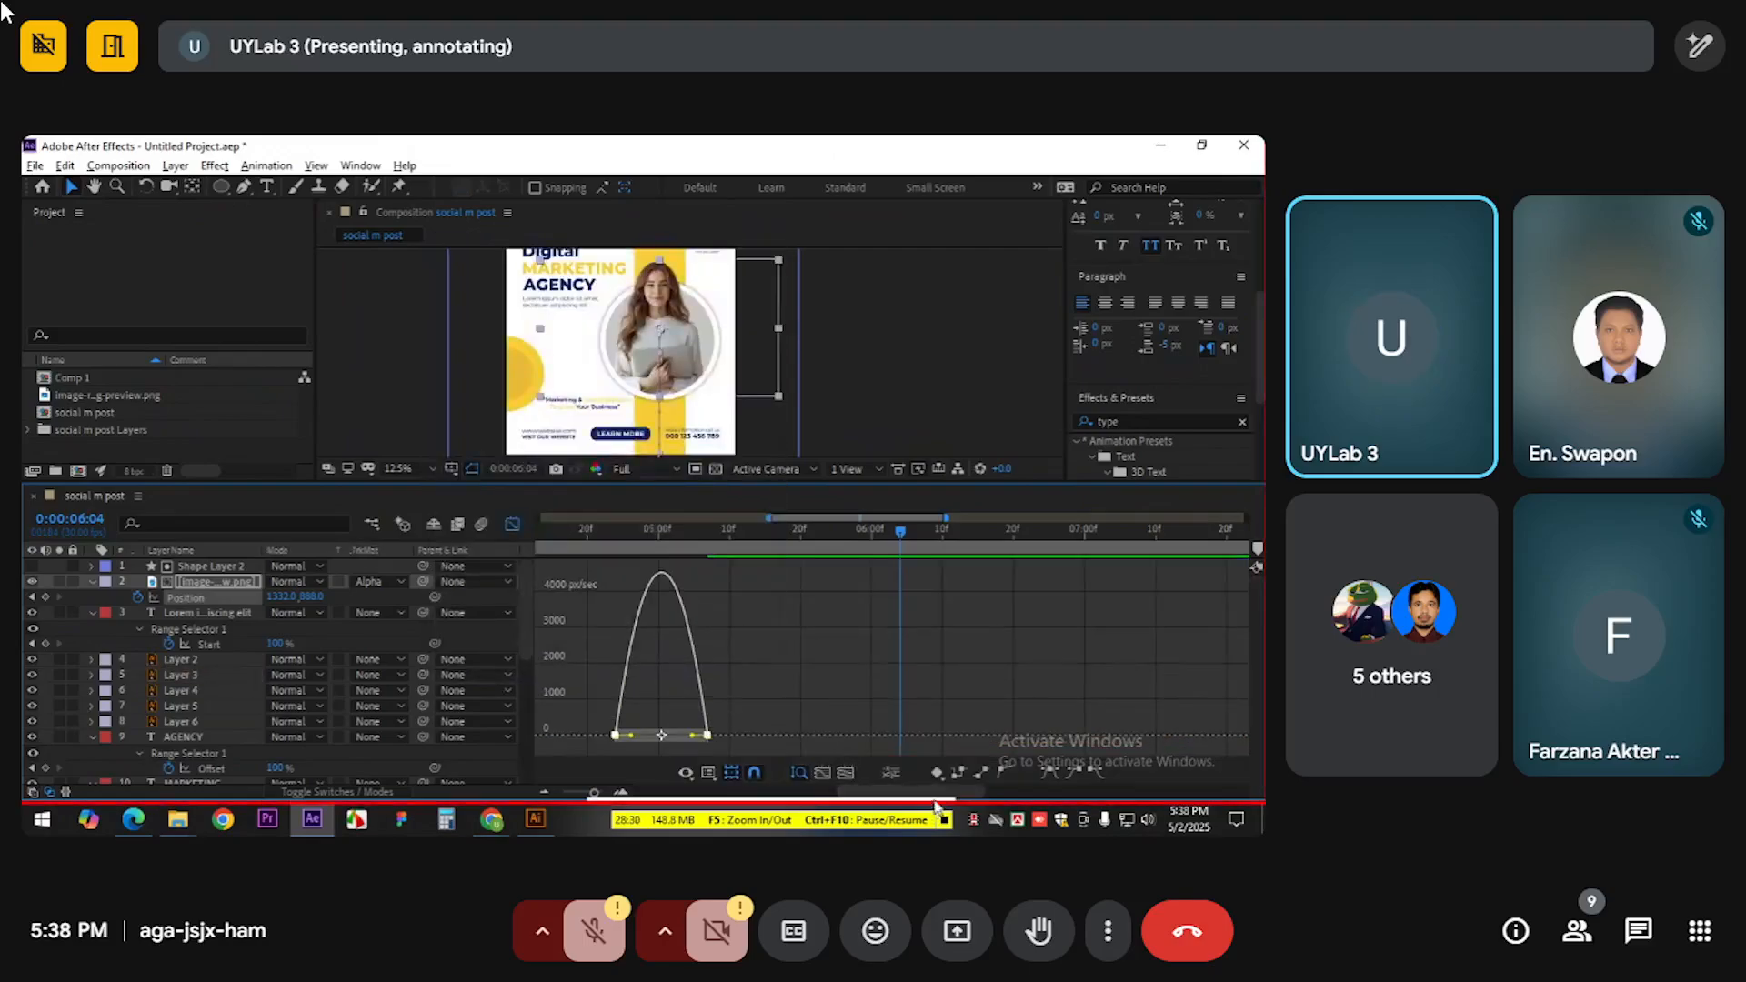
click(822, 772)
drag(1089, 738, 1037, 735)
drag(694, 735, 598, 738)
scroll(634, 618, down, 3)
click(513, 526)
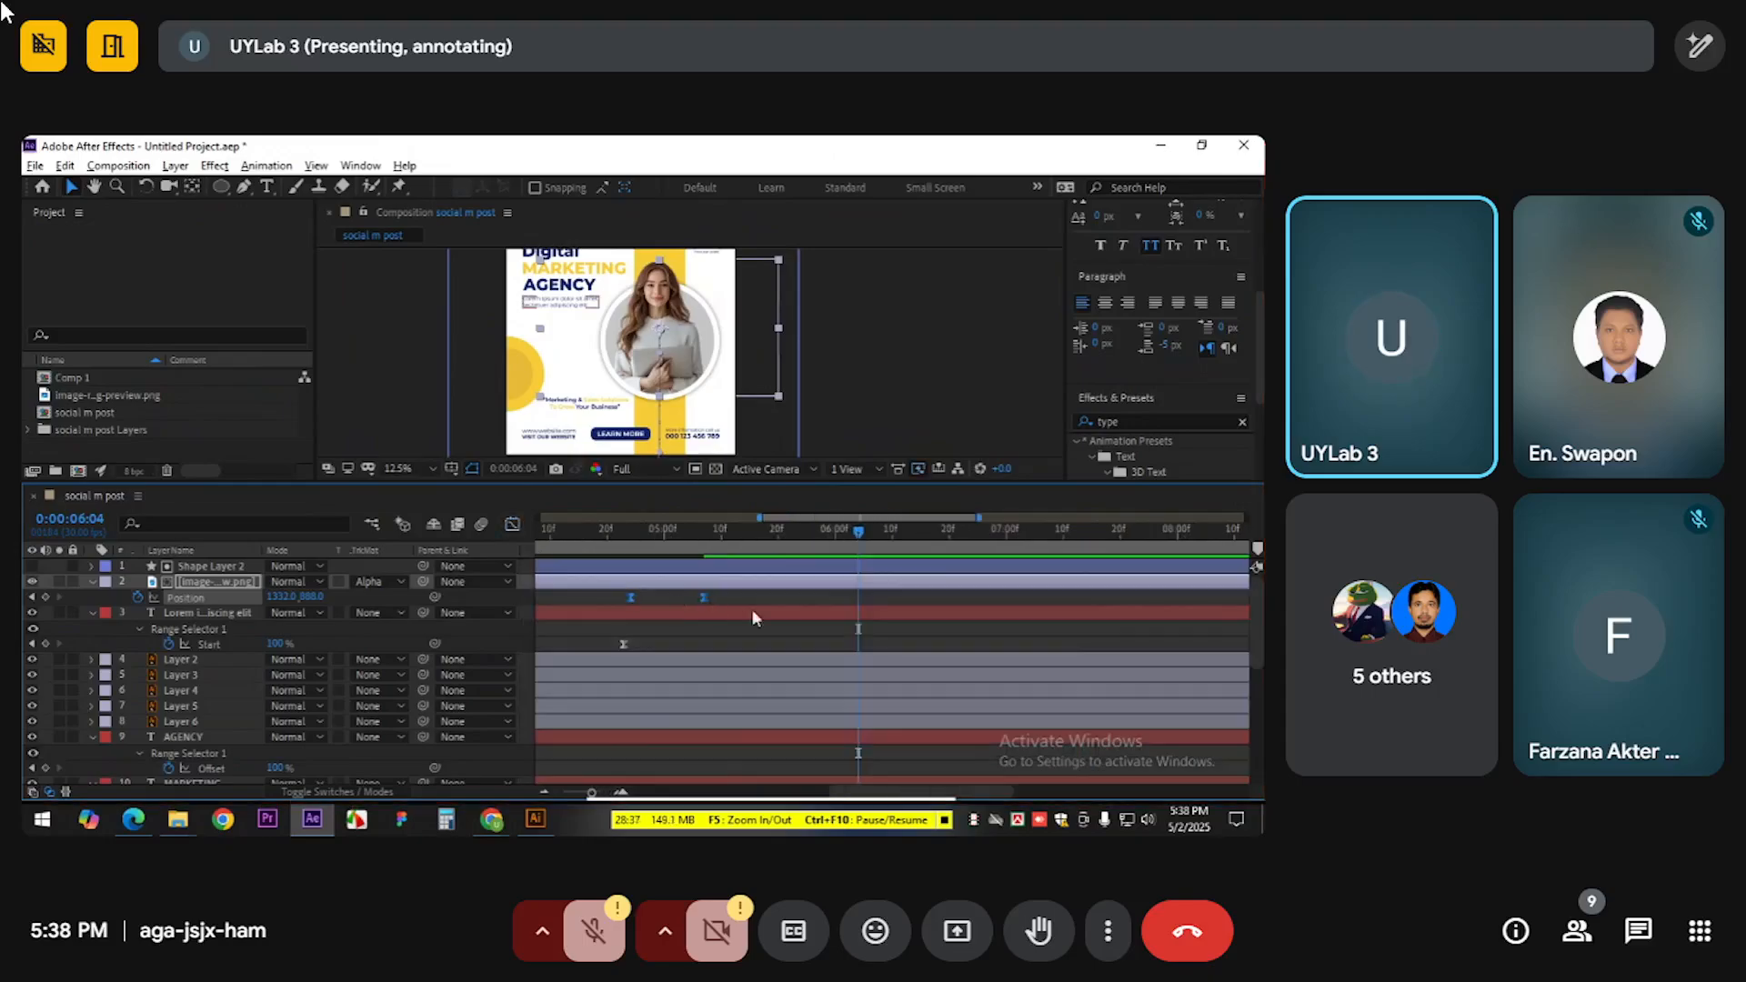
Preview the portrait's rise and shift the woman image layer in time so its motion starts shortly after 5 seconds
click(591, 527)
scroll(763, 615, down, 3)
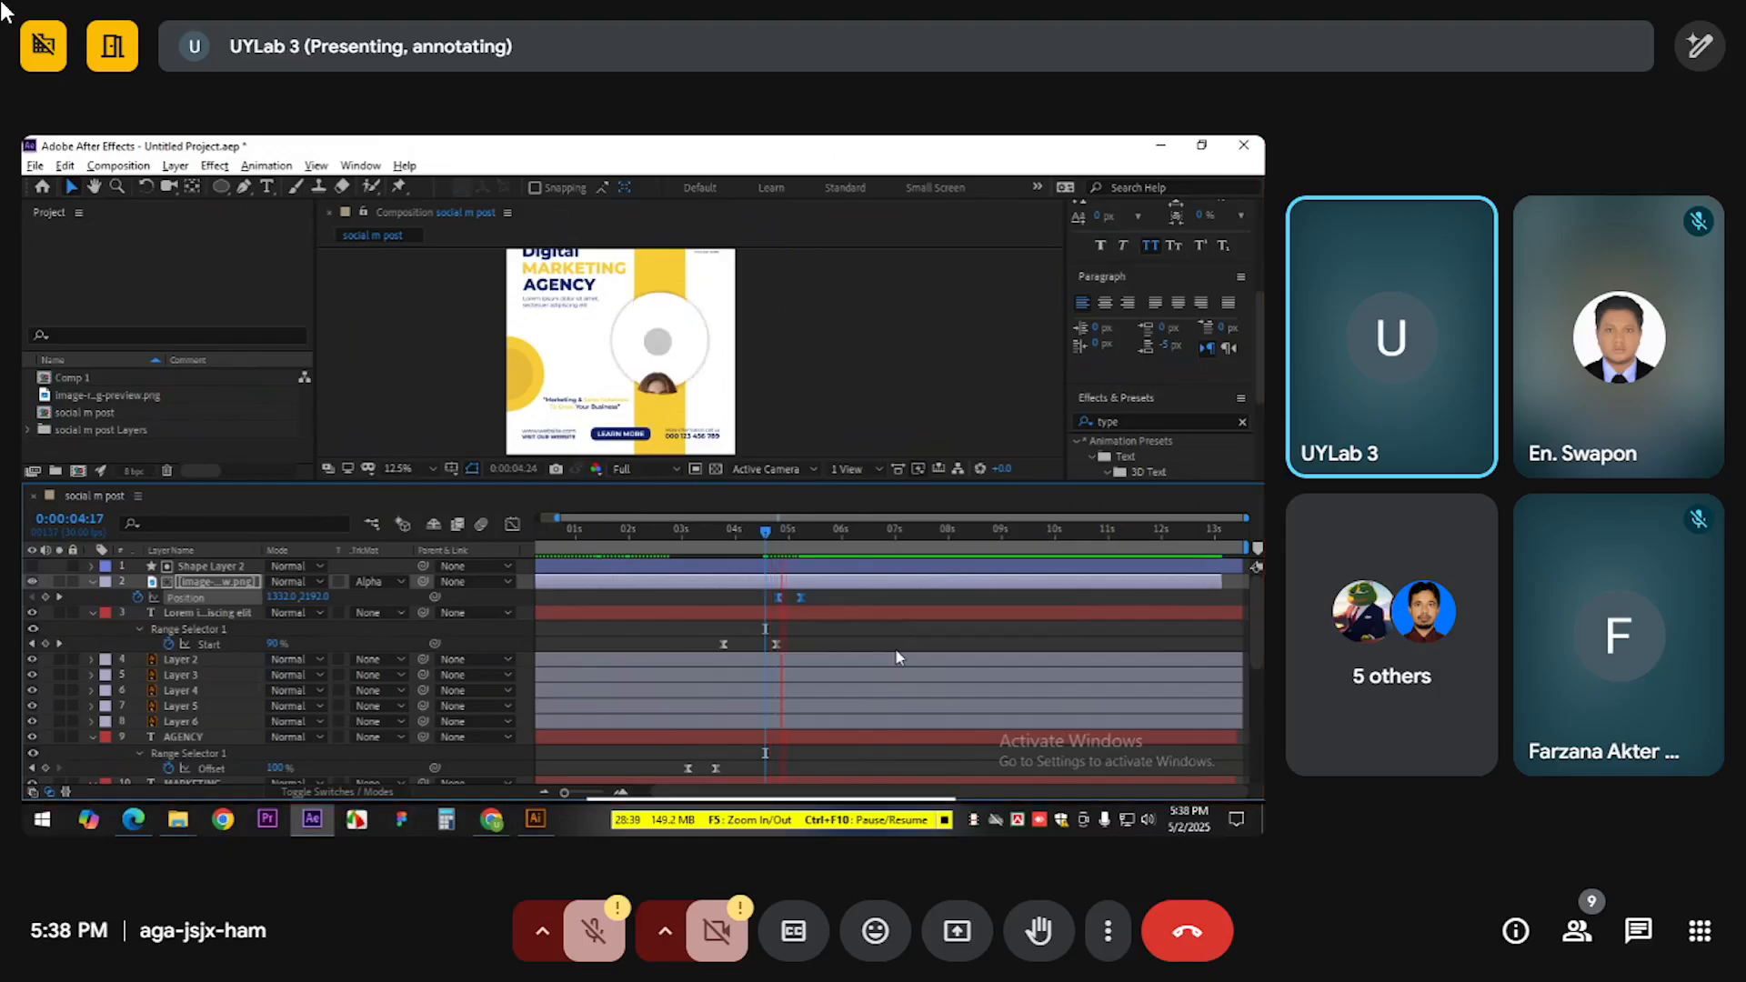
key(space)
drag(795, 583, 831, 583)
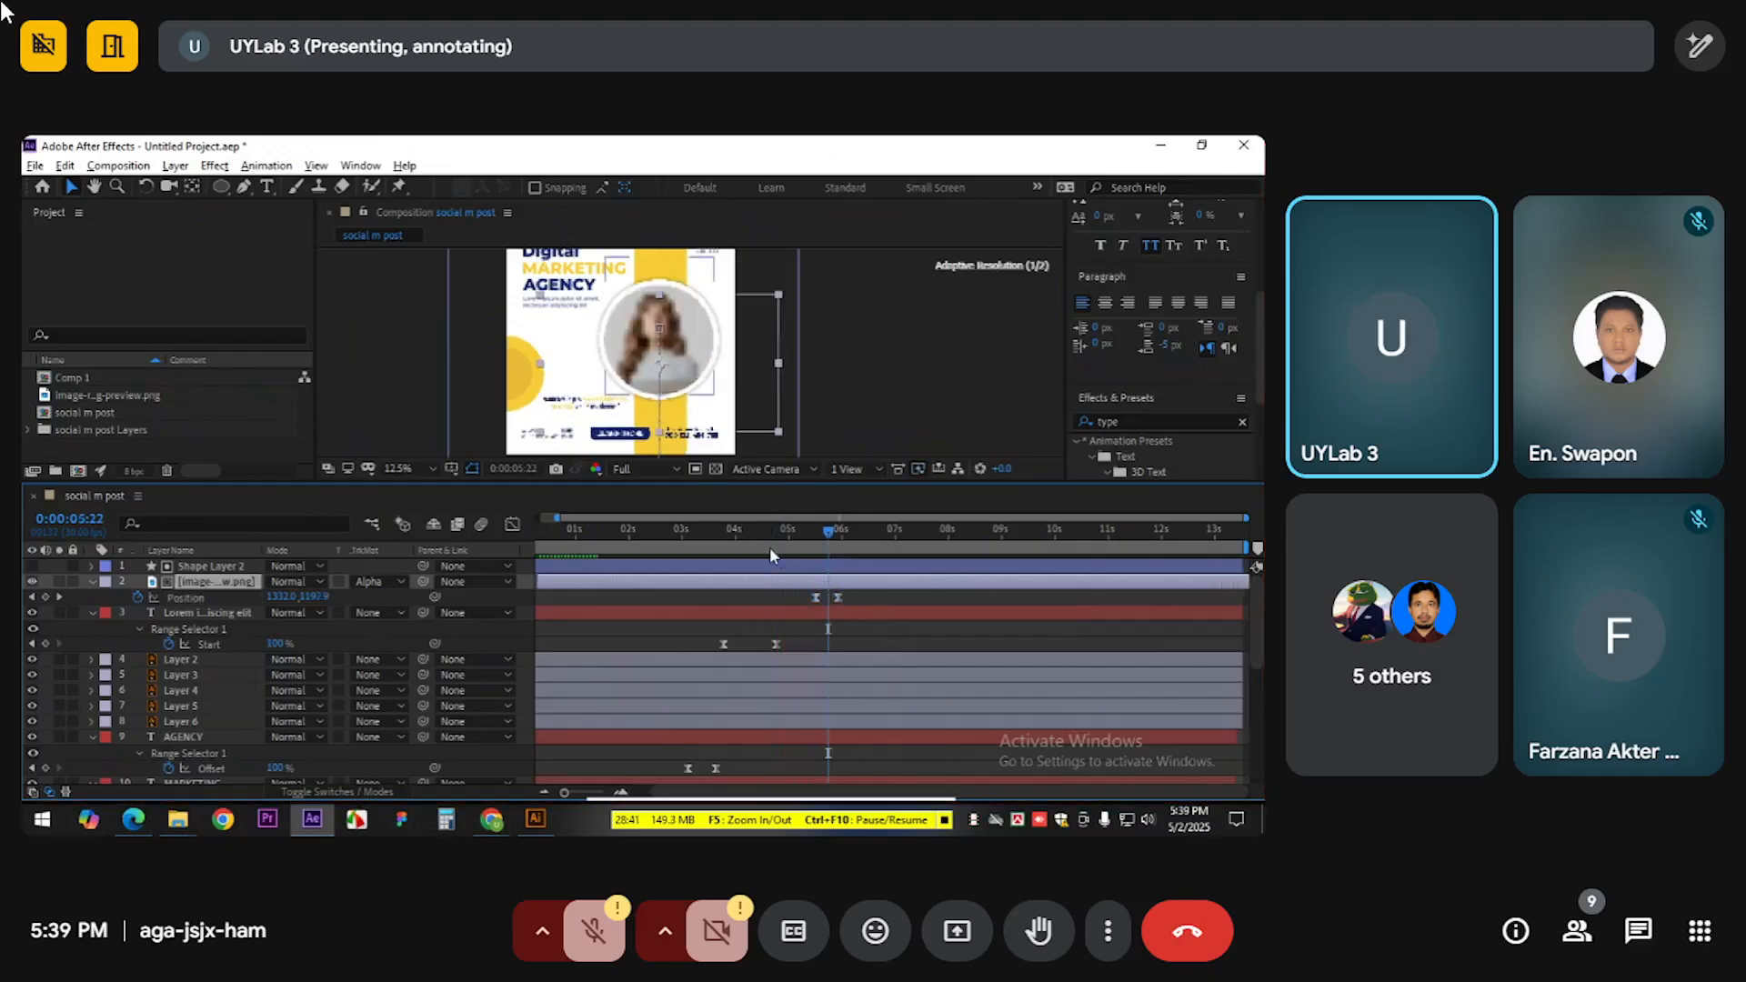
click(732, 529)
key(space)
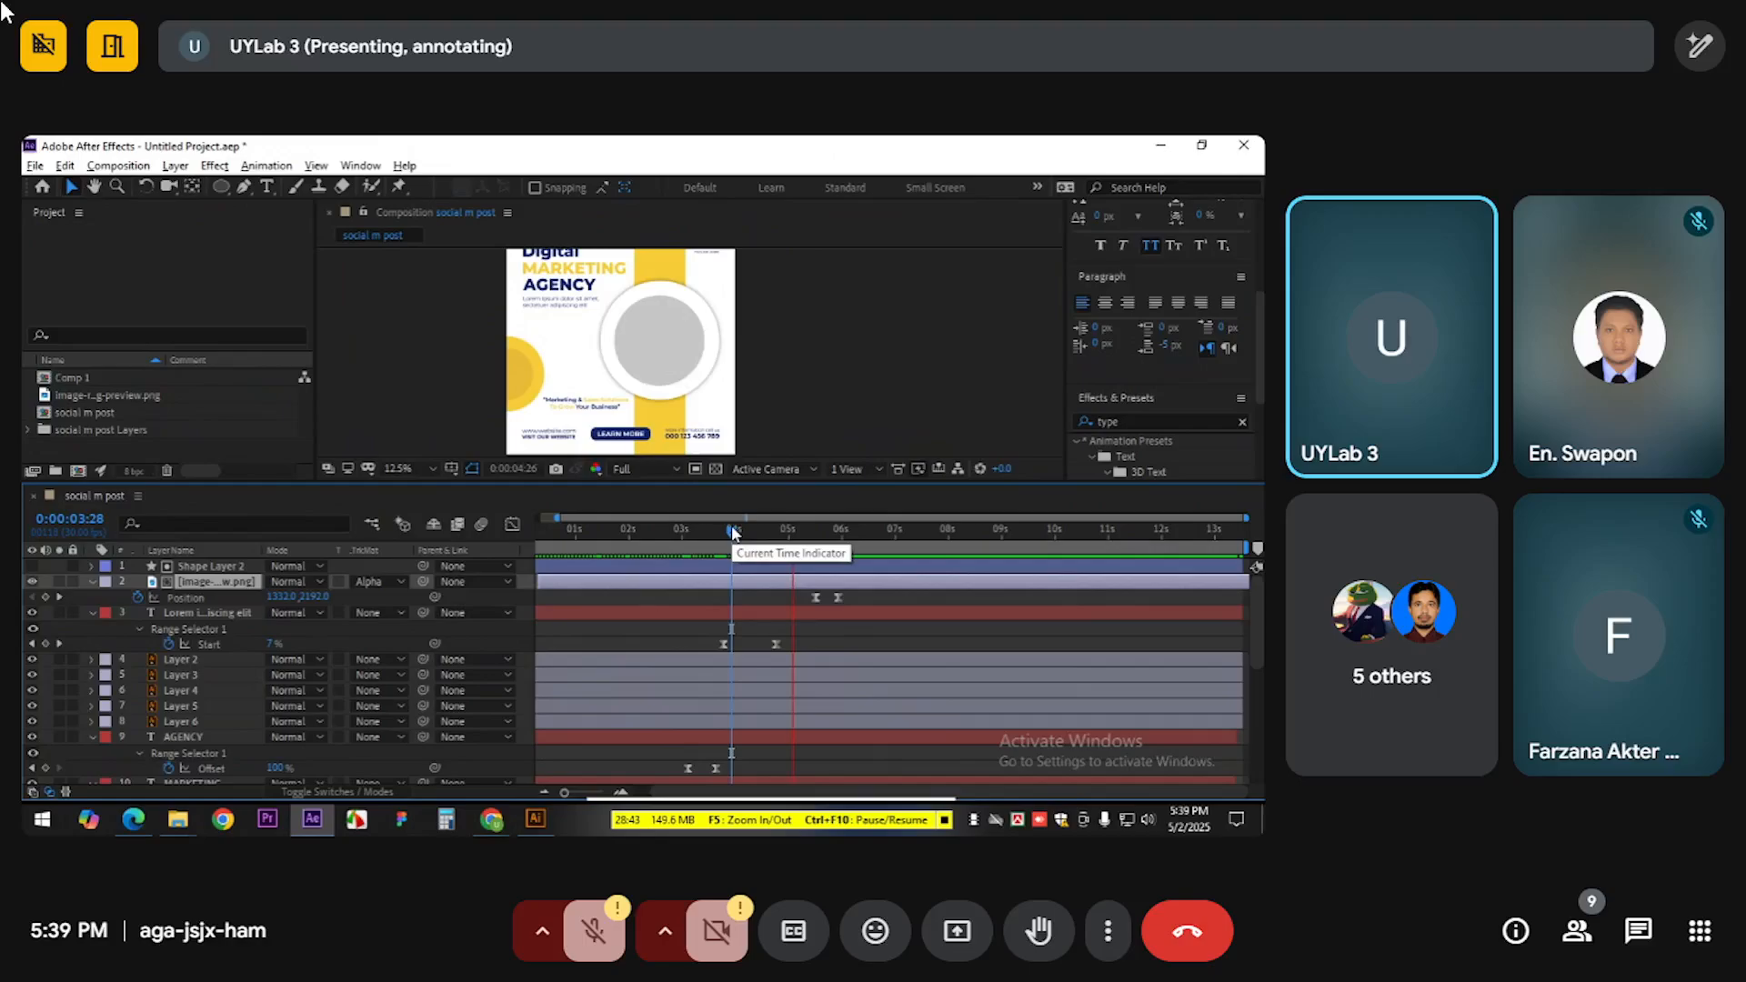
key(space)
drag(838, 584, 822, 585)
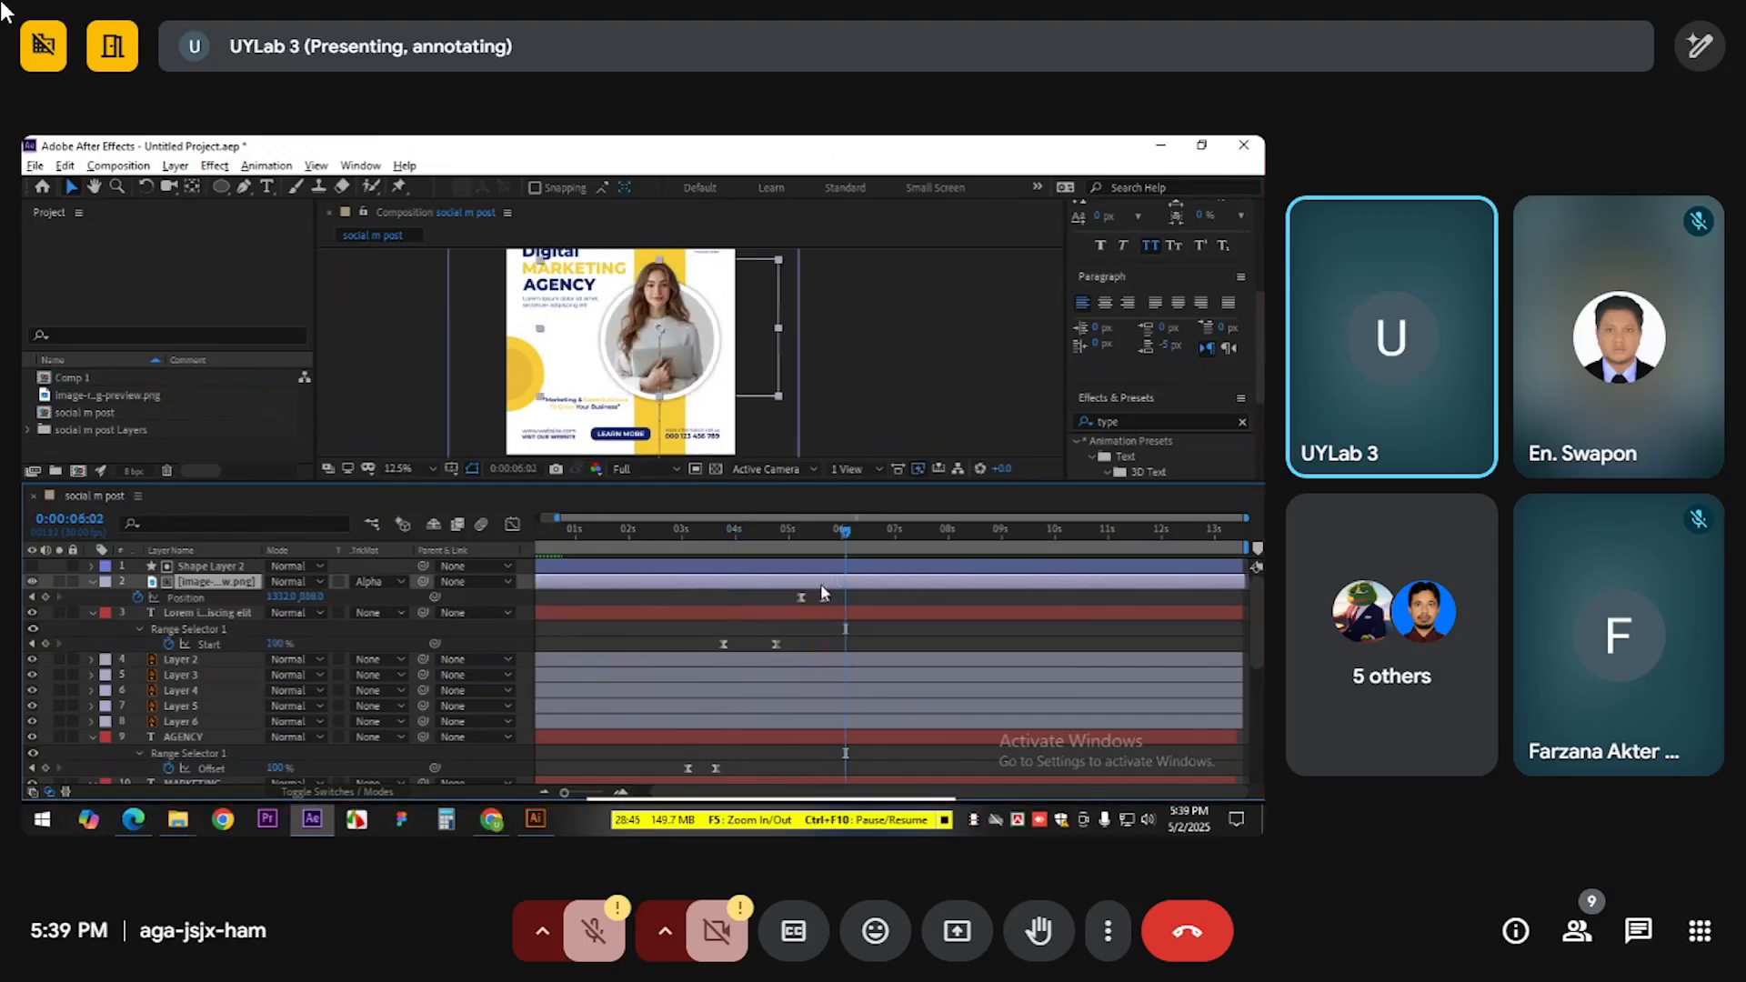
drag(733, 531, 764, 562)
key(space)
Enlarge the composition view, play the portrait's entrance from before 4 seconds, and examine the whole post layout around it
drag(806, 352, 860, 387)
click(860, 384)
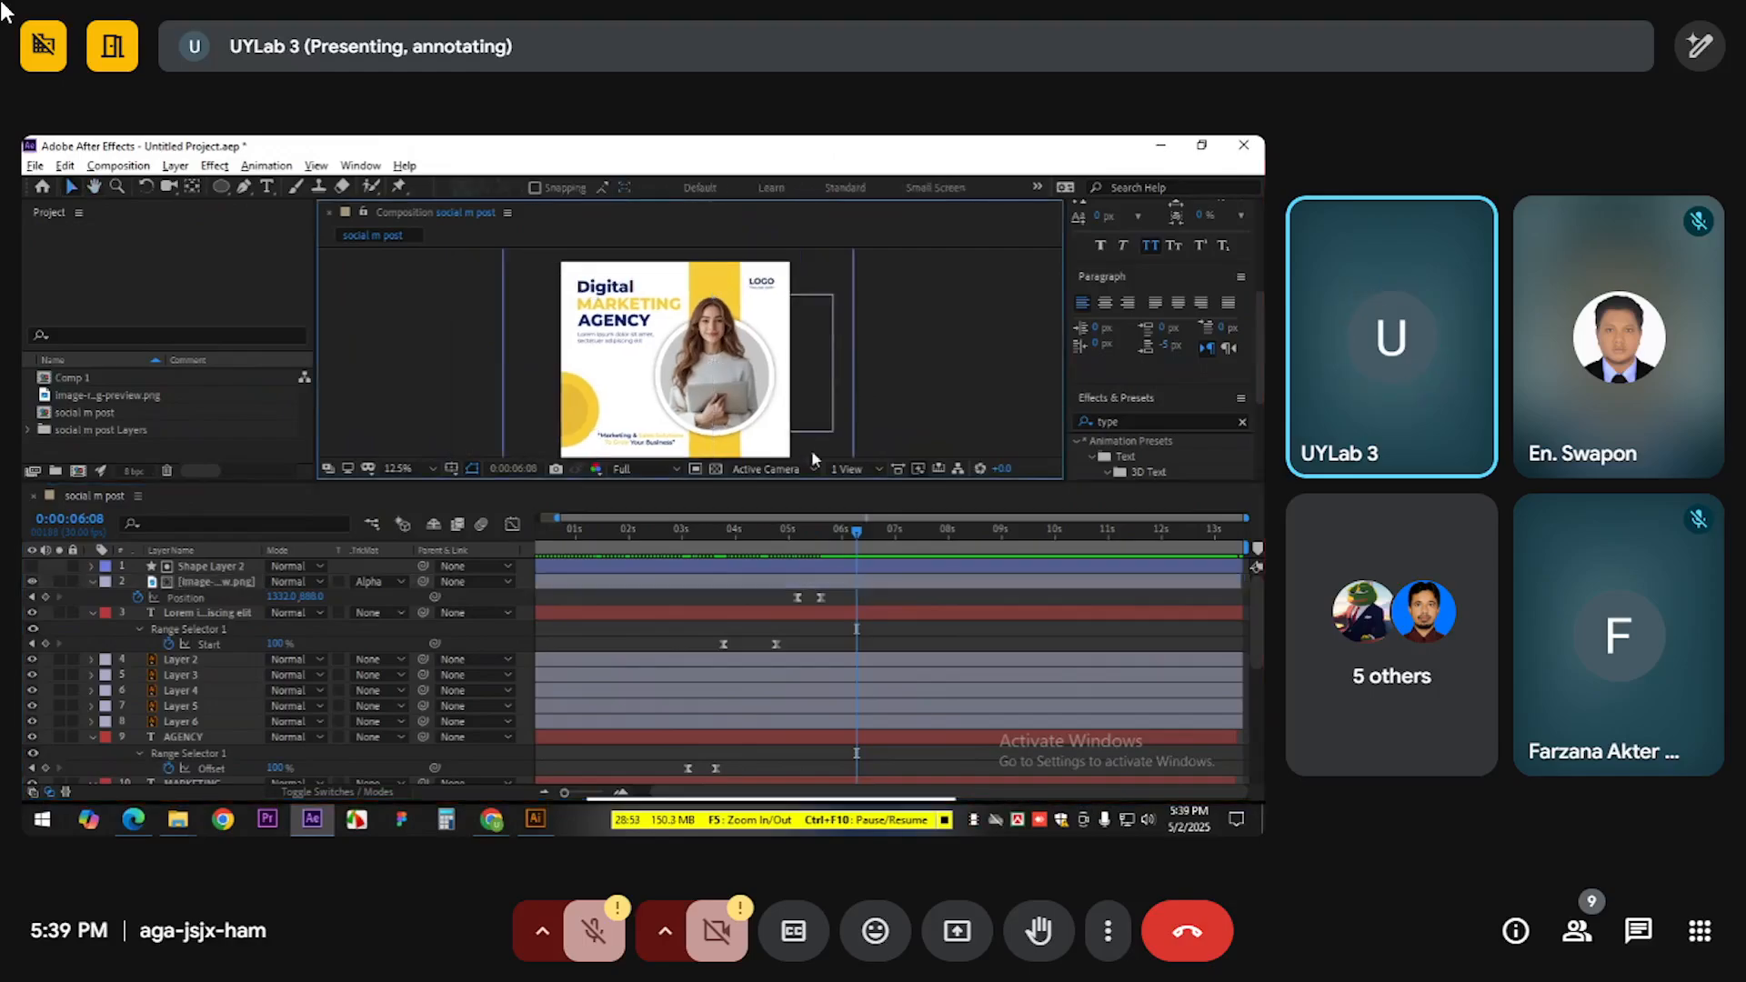
drag(758, 482, 761, 707)
scroll(725, 668, up, 1)
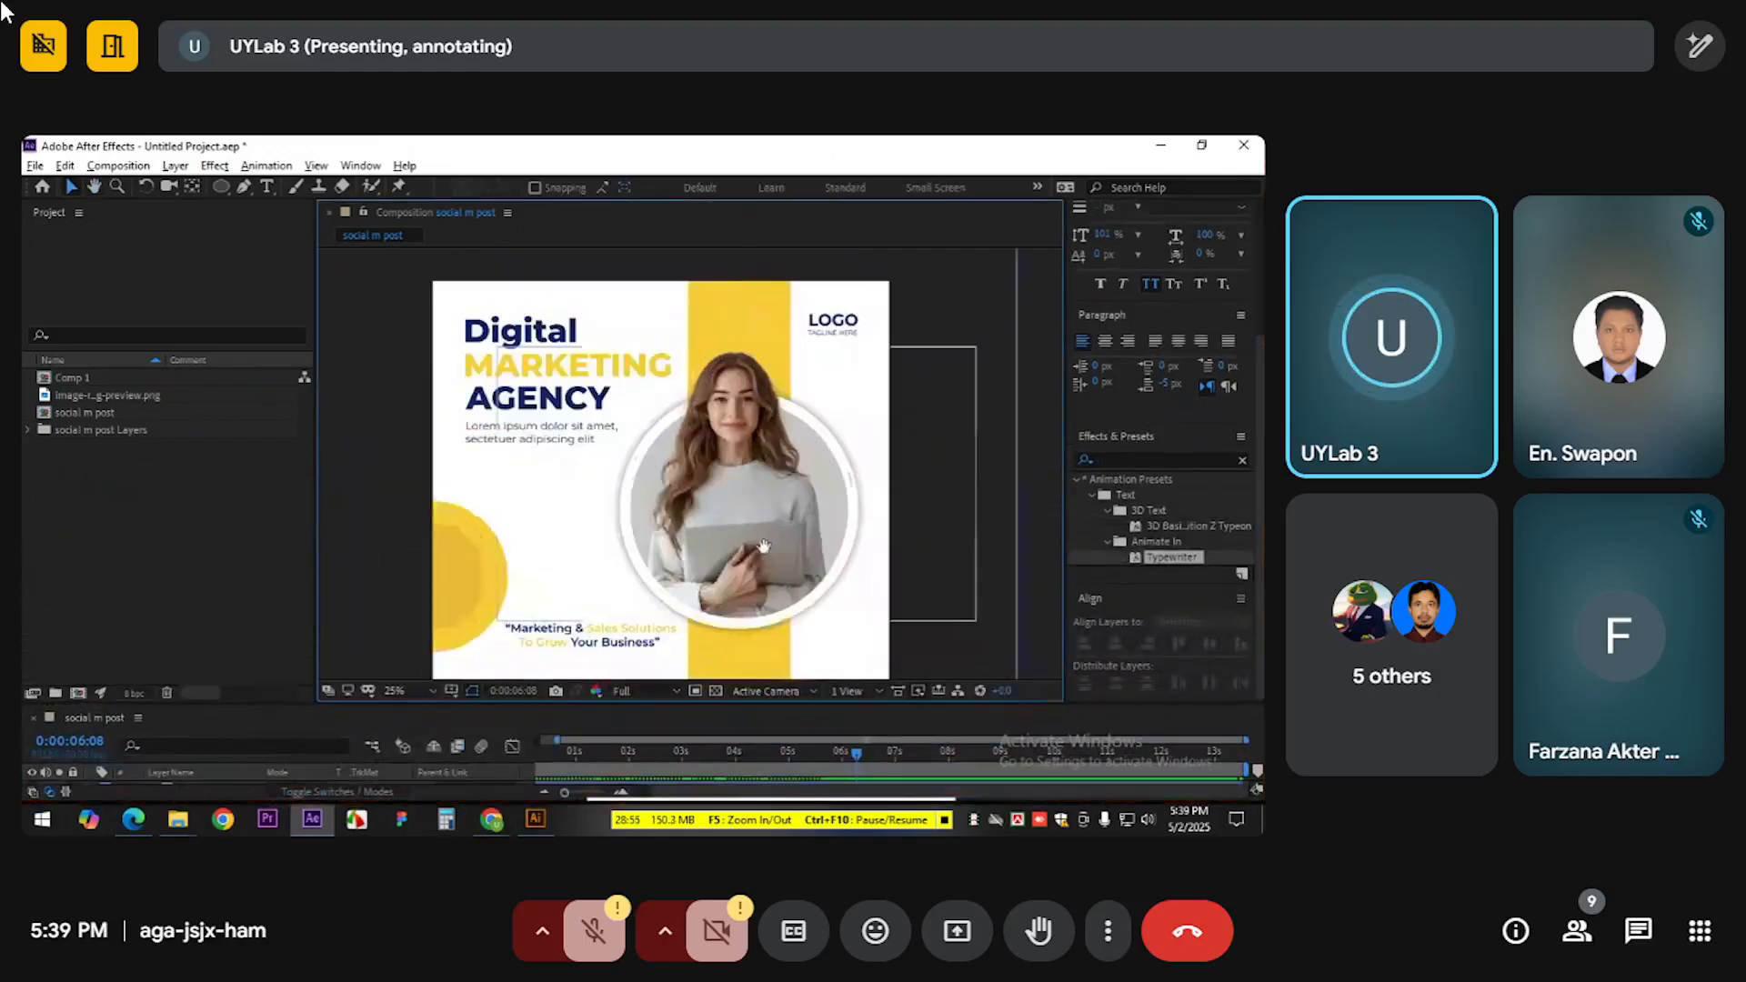
click(718, 753)
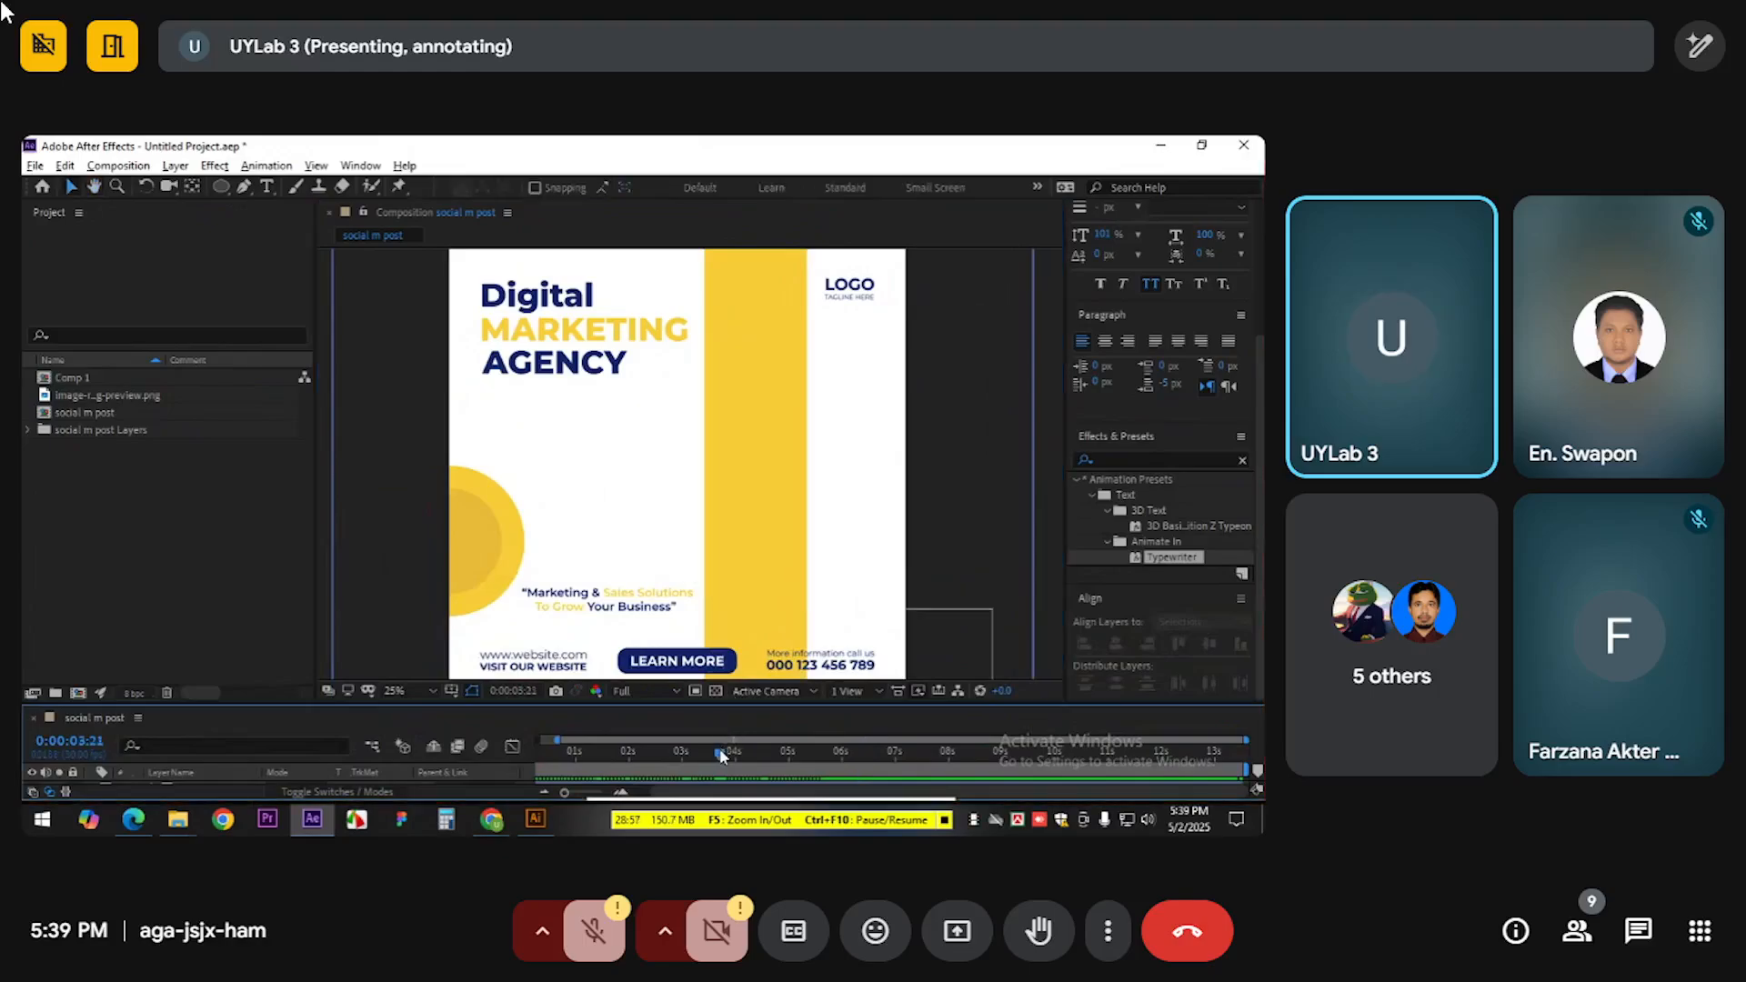
key(space)
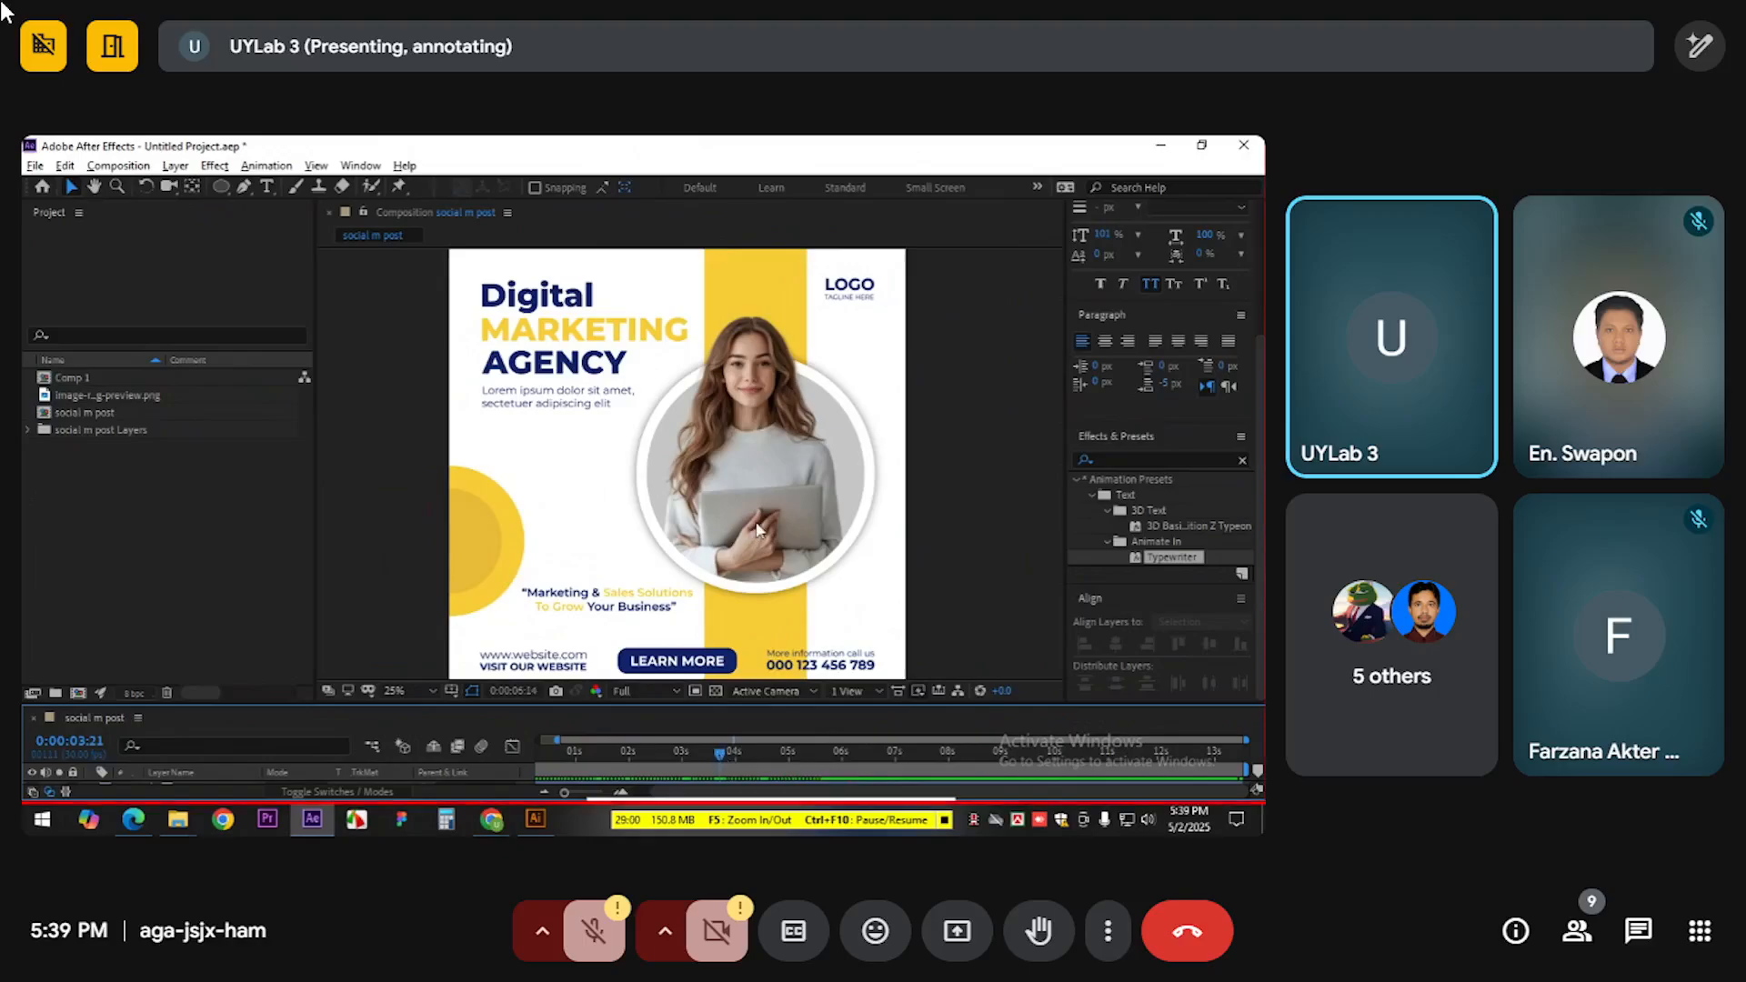
click(714, 753)
key(space)
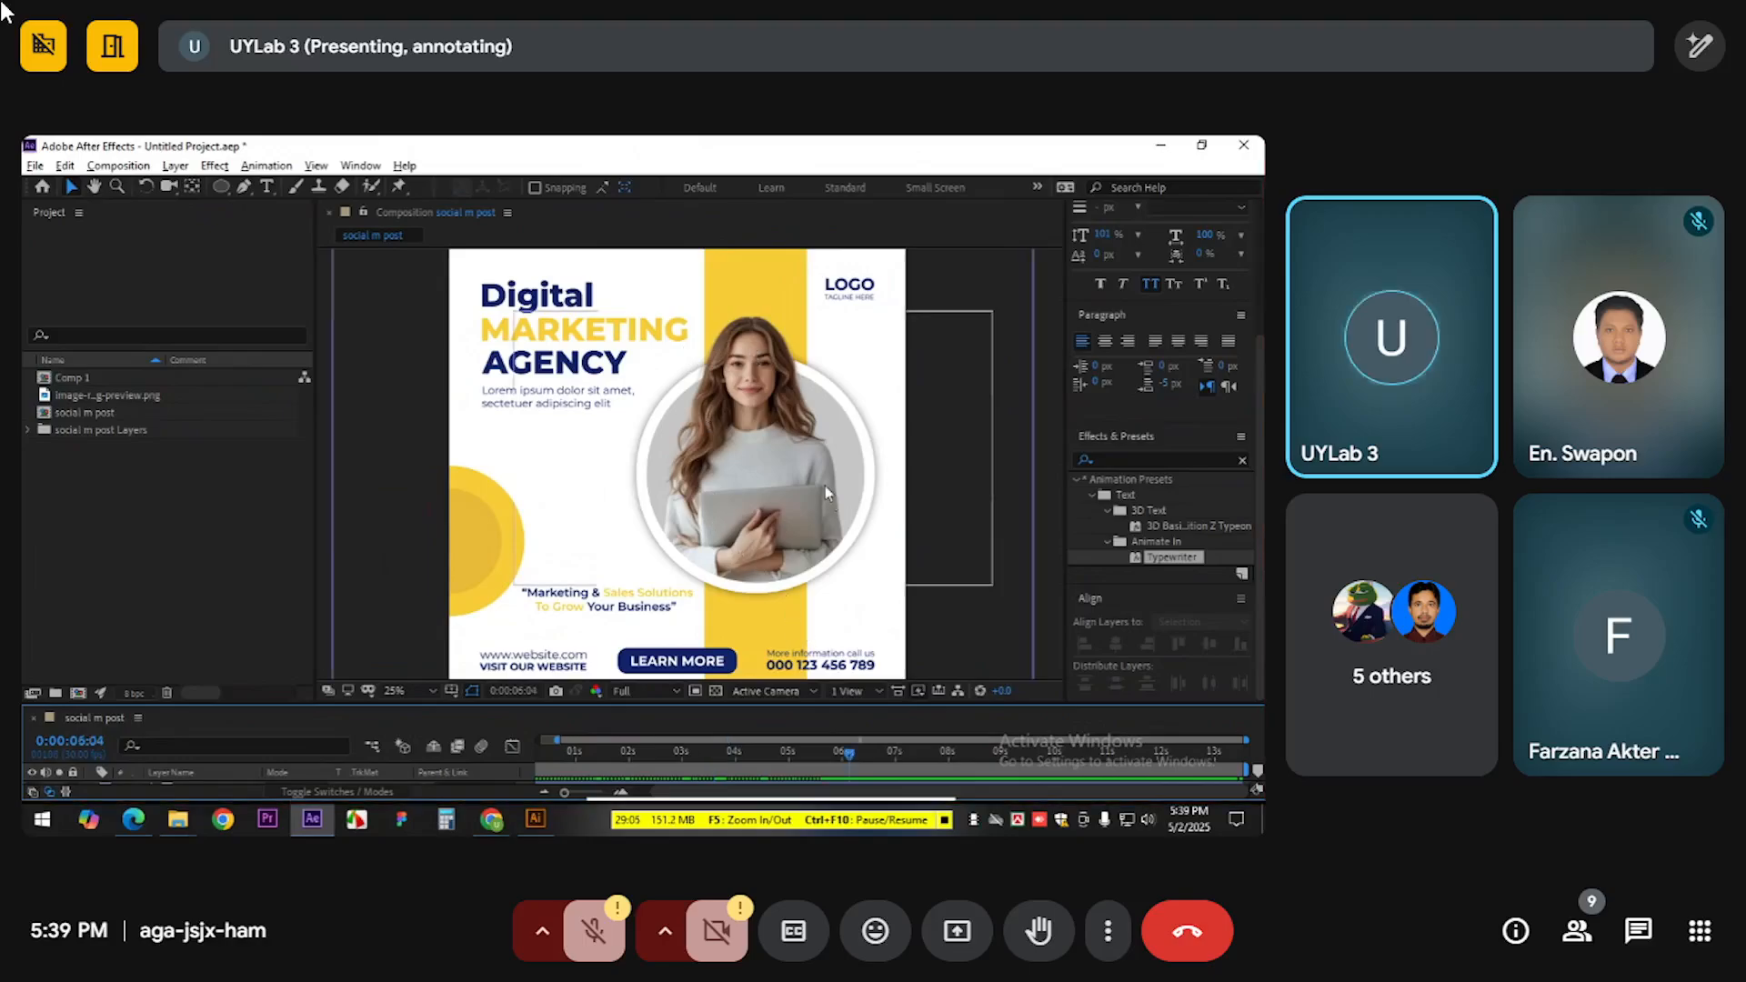
drag(802, 513, 767, 378)
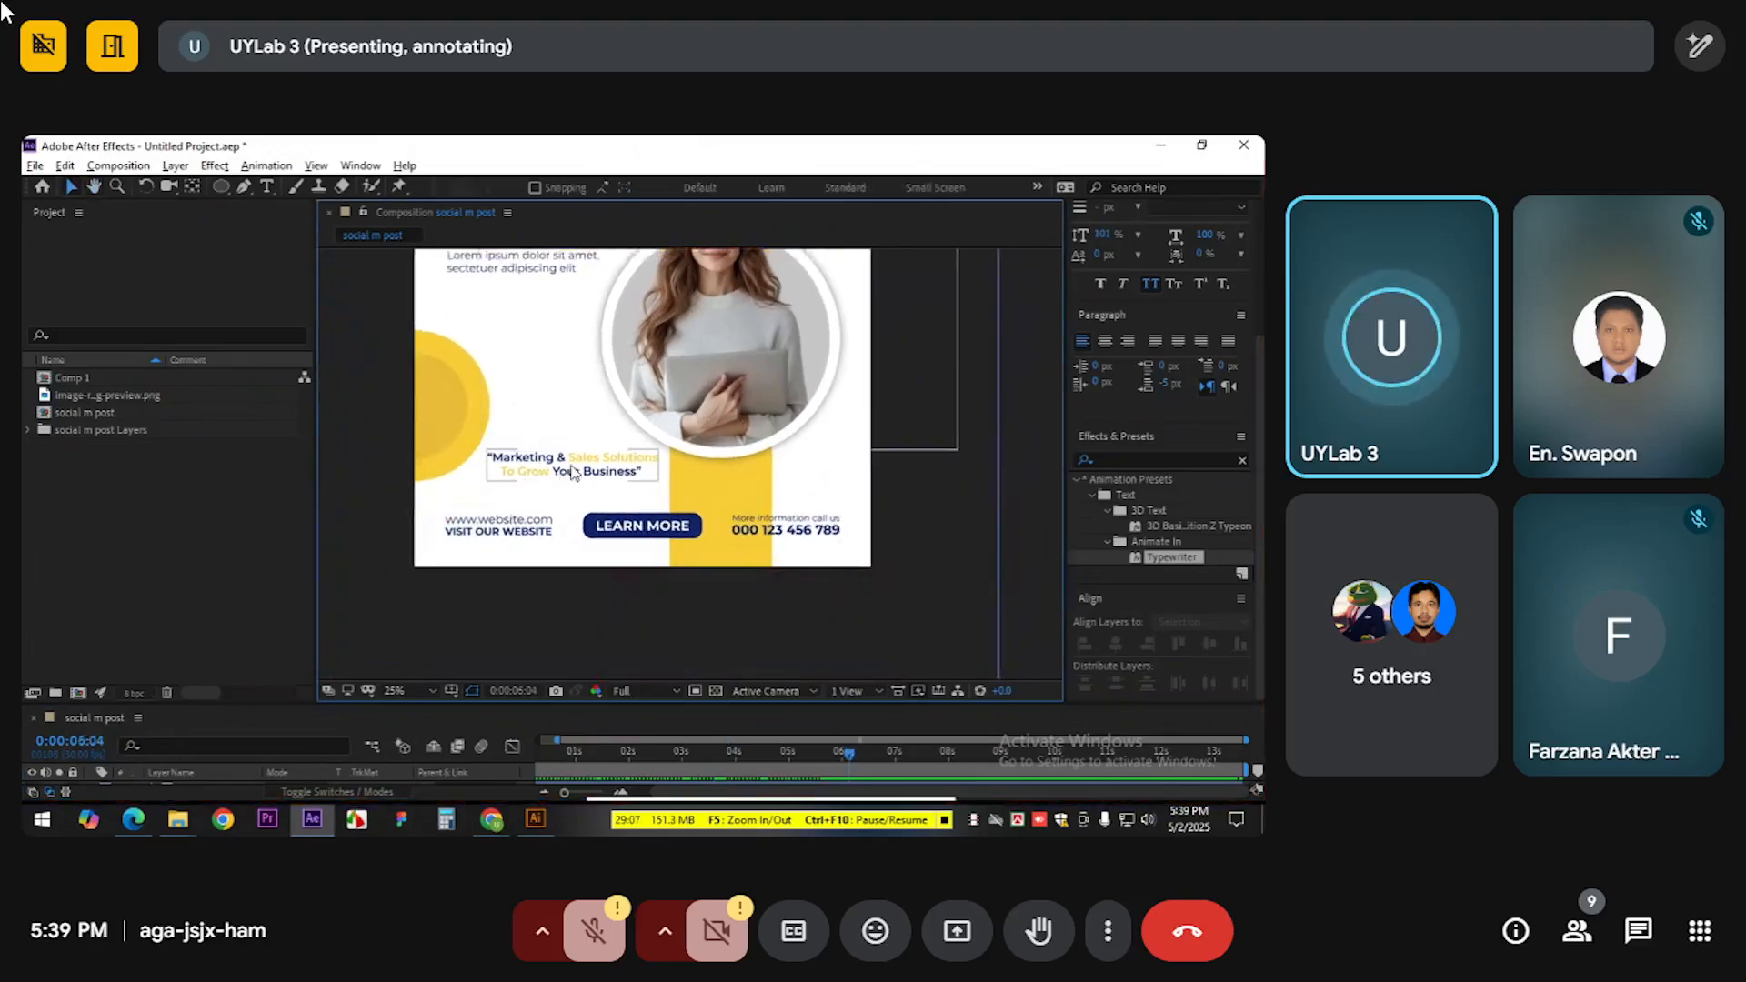
drag(561, 508, 564, 564)
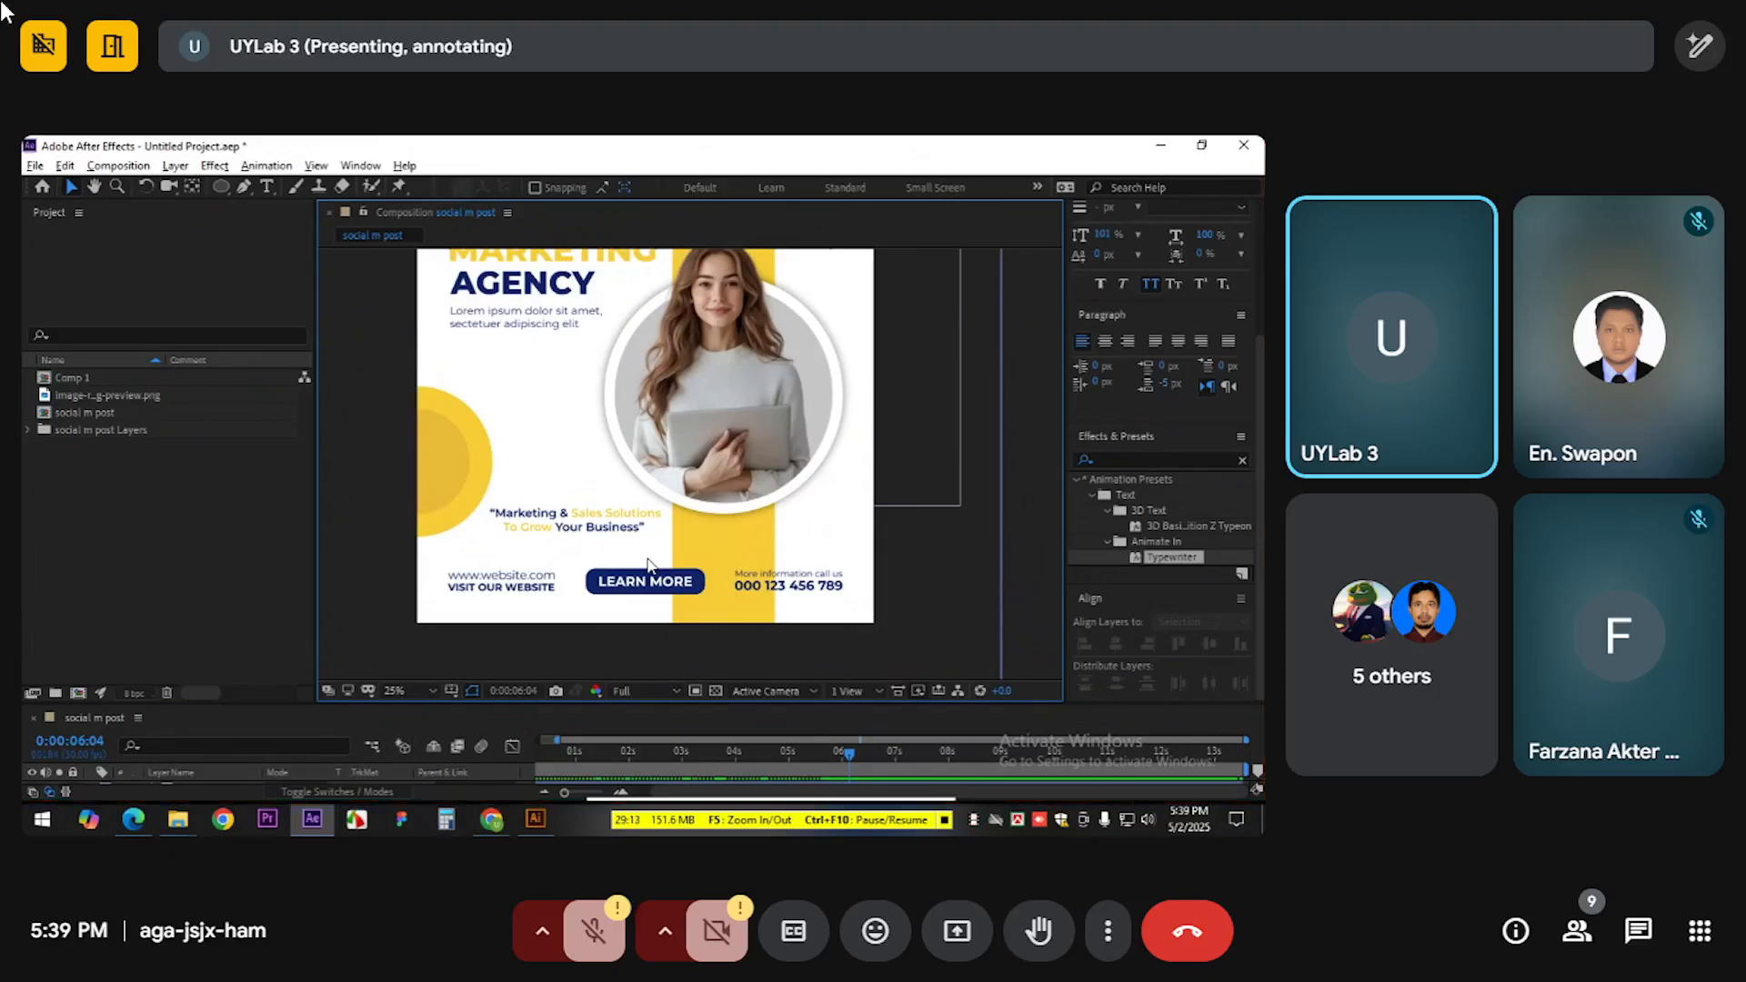
key(comma)
key(period)
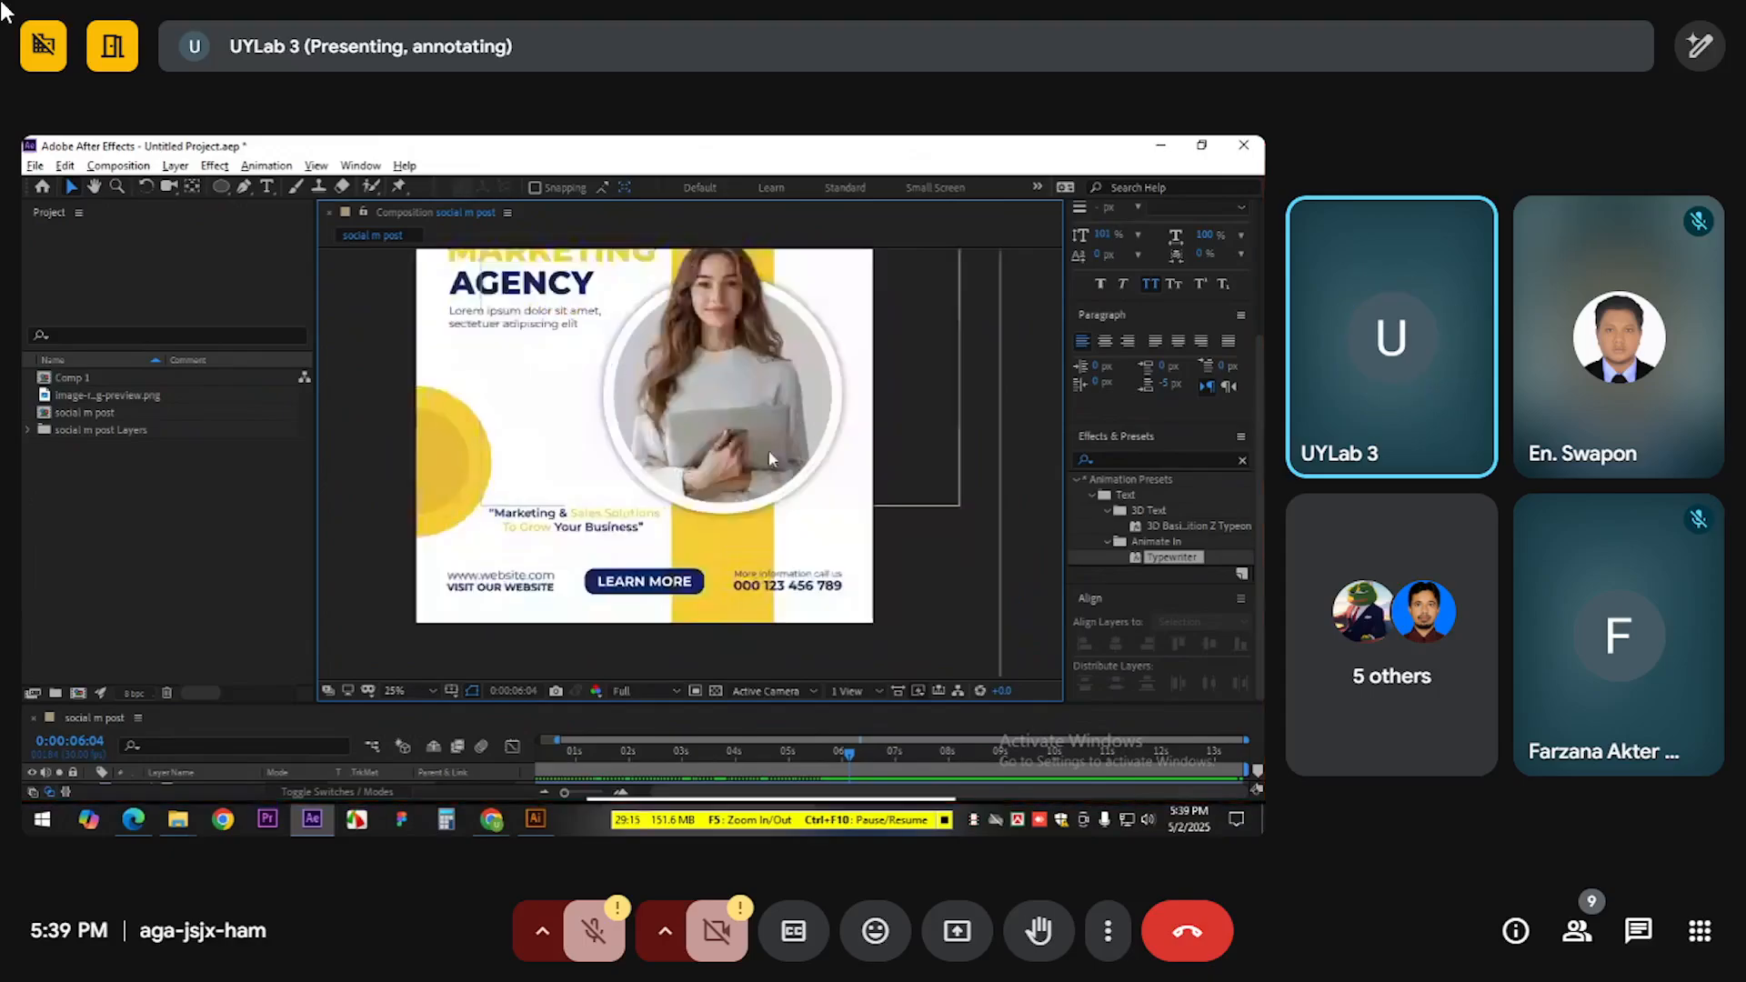
key(comma)
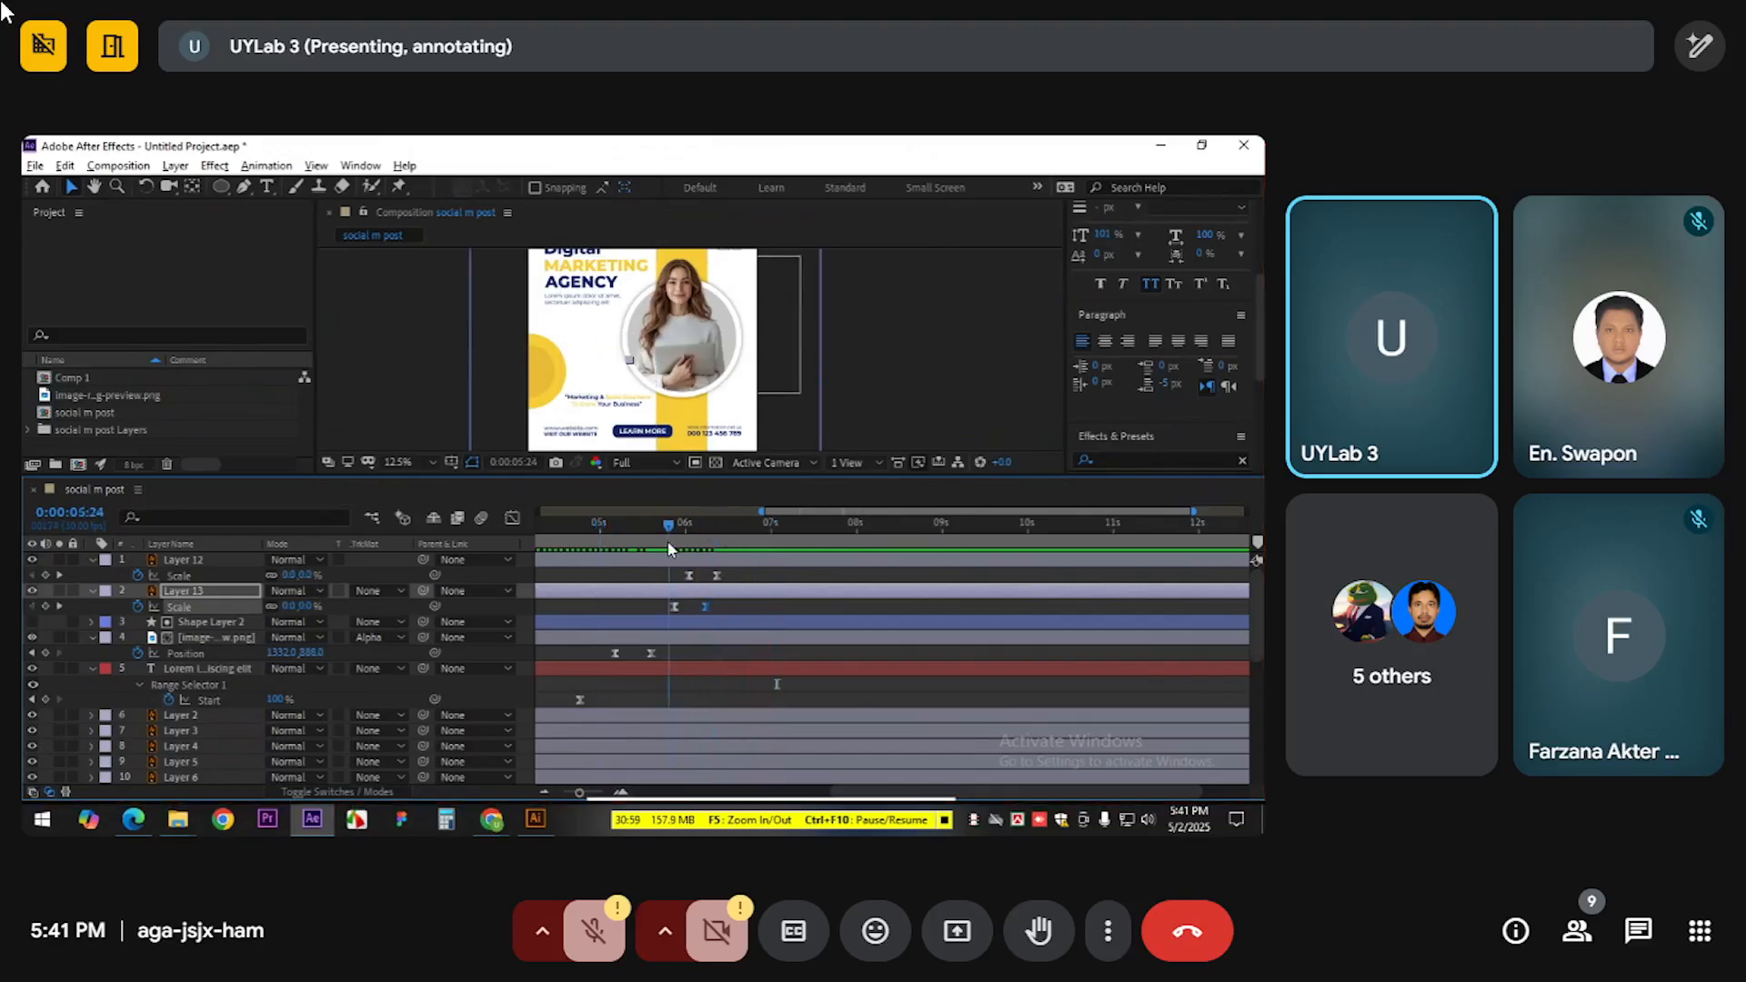
Pre-compose the 50% discount badge's Layer 12 and Layer 13 together and play back its scale-in animation
key(space)
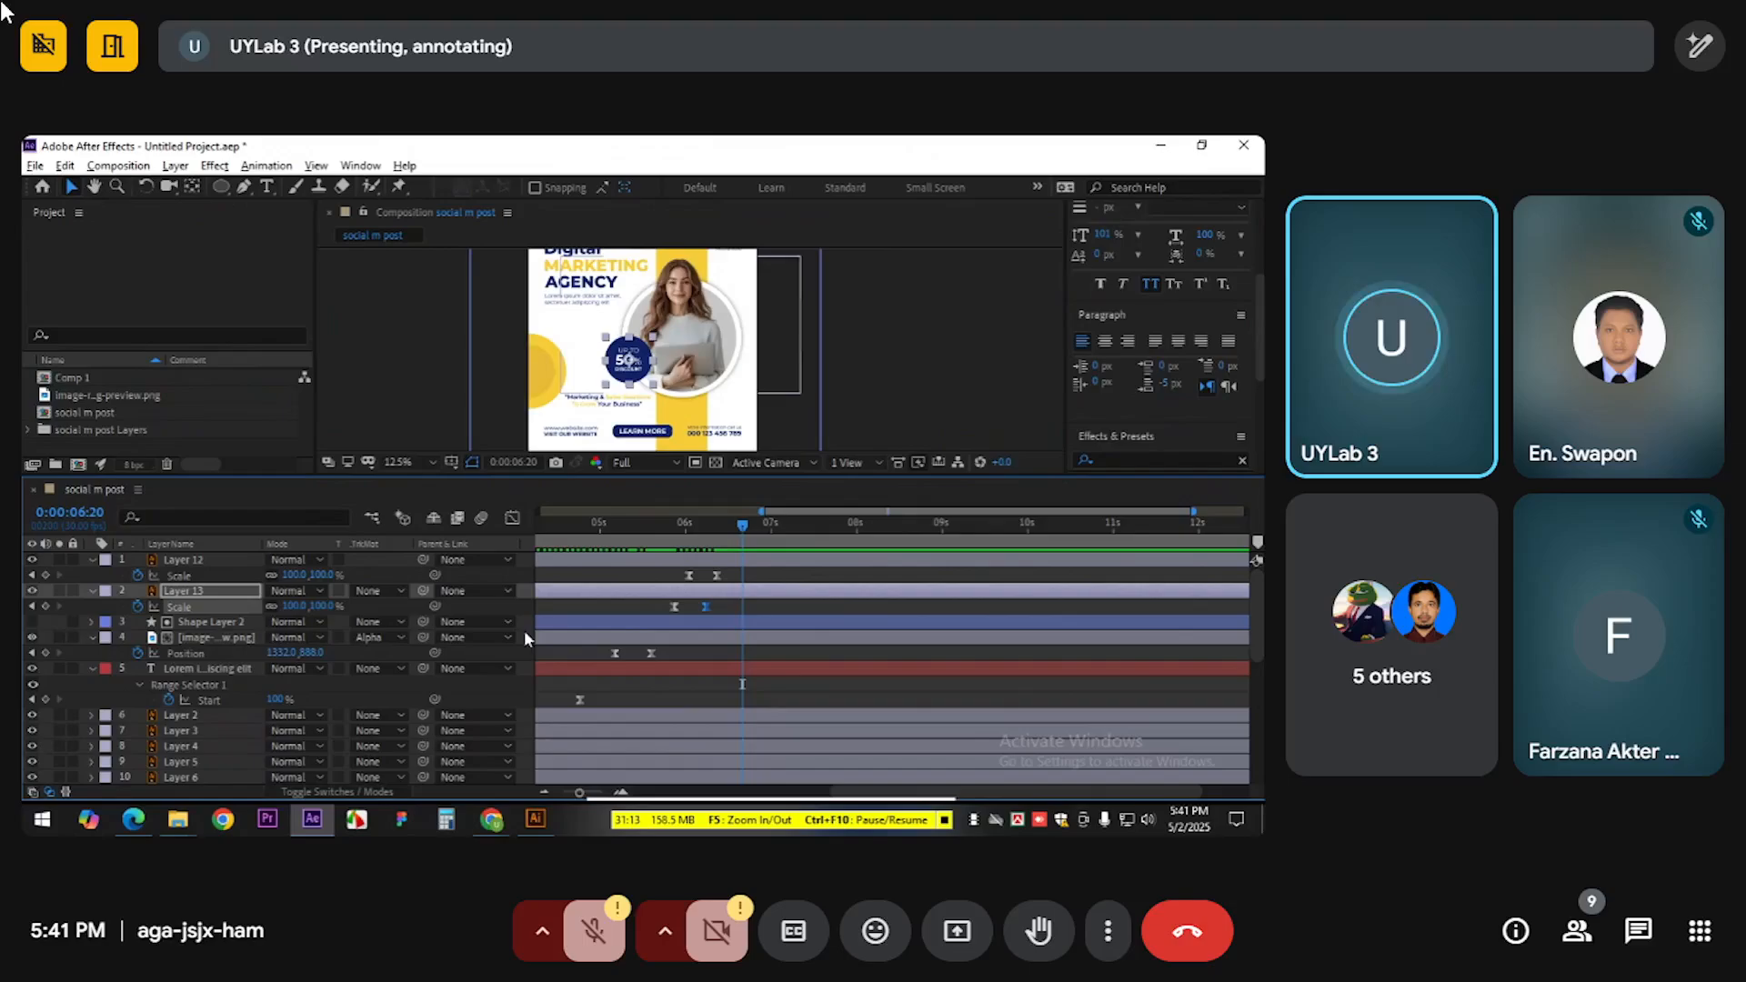
shift+click(237, 559)
right_click(232, 571)
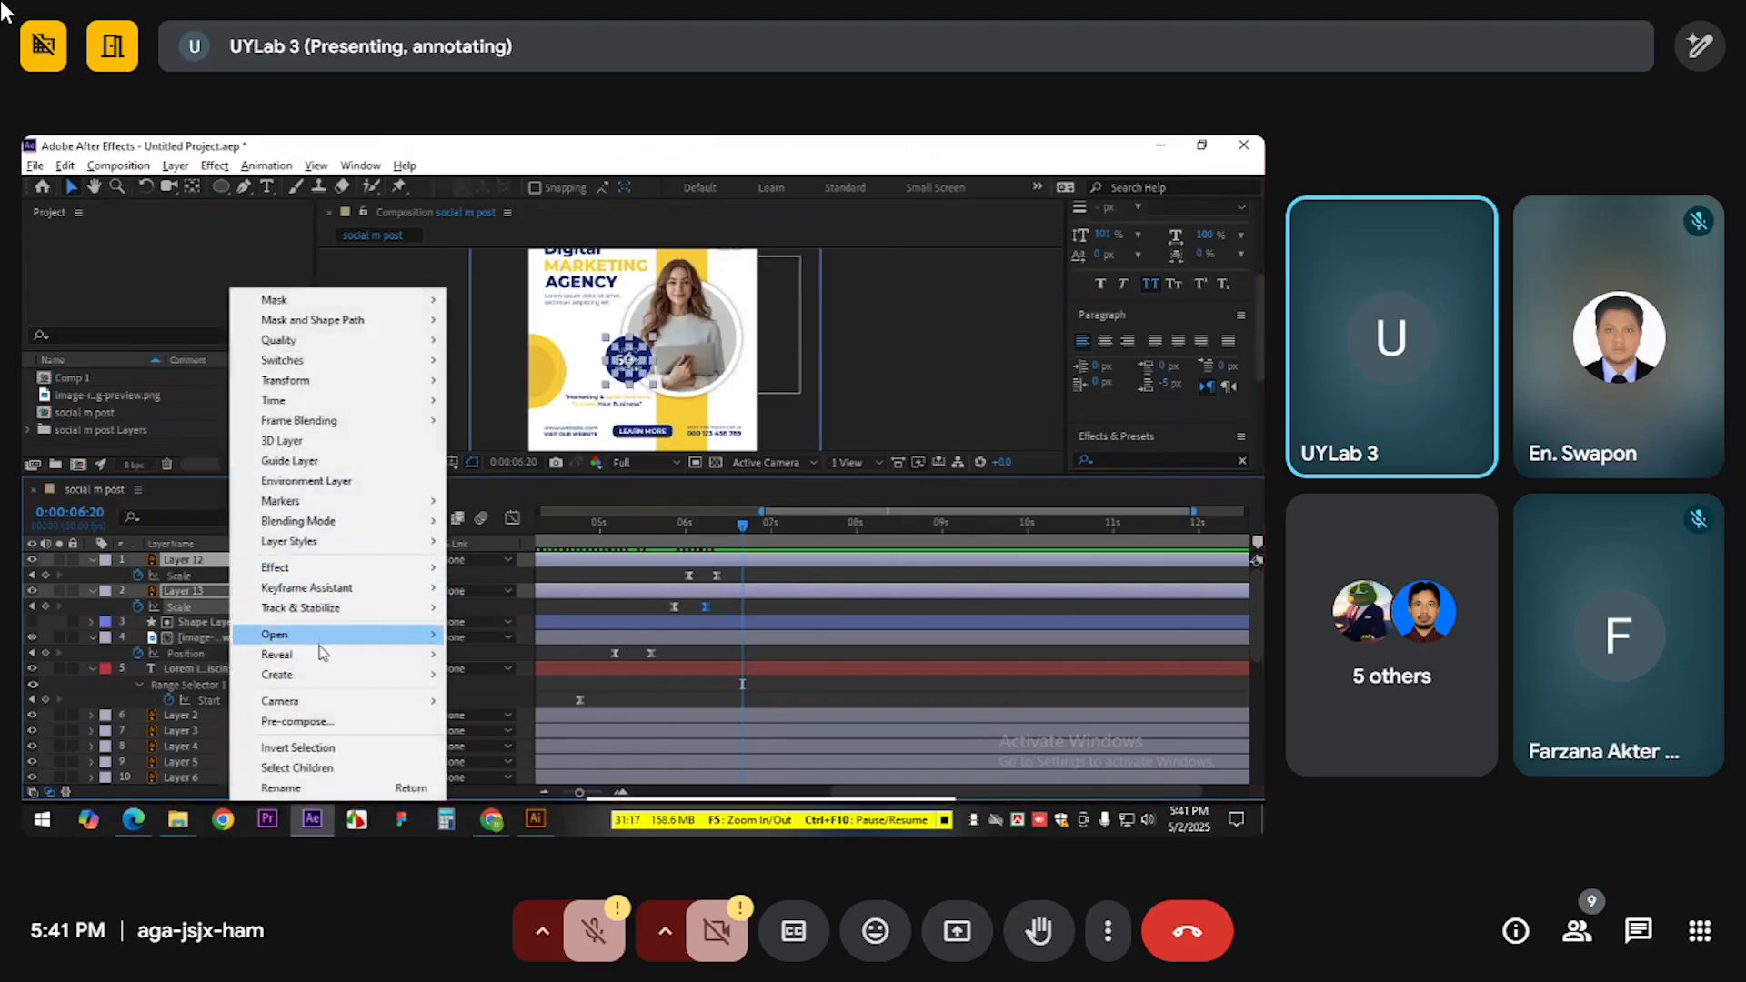
click(323, 728)
click(685, 597)
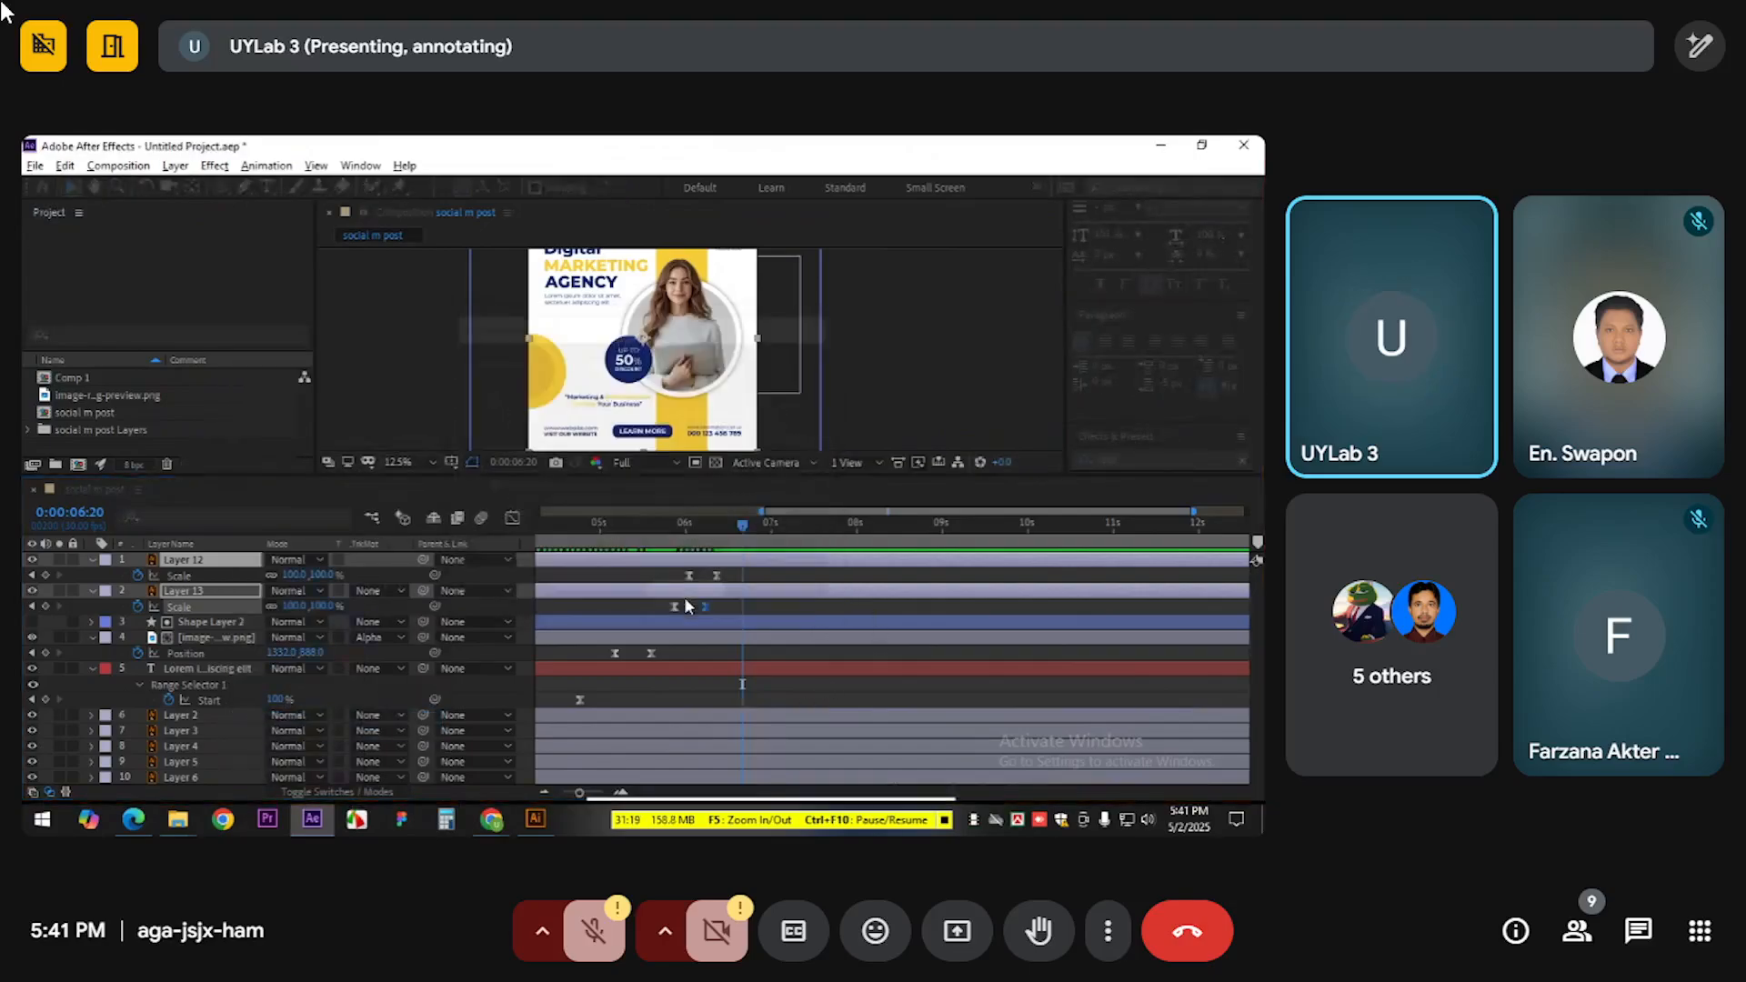
drag(735, 529, 474, 541)
key(space)
click(781, 540)
drag(874, 533, 922, 548)
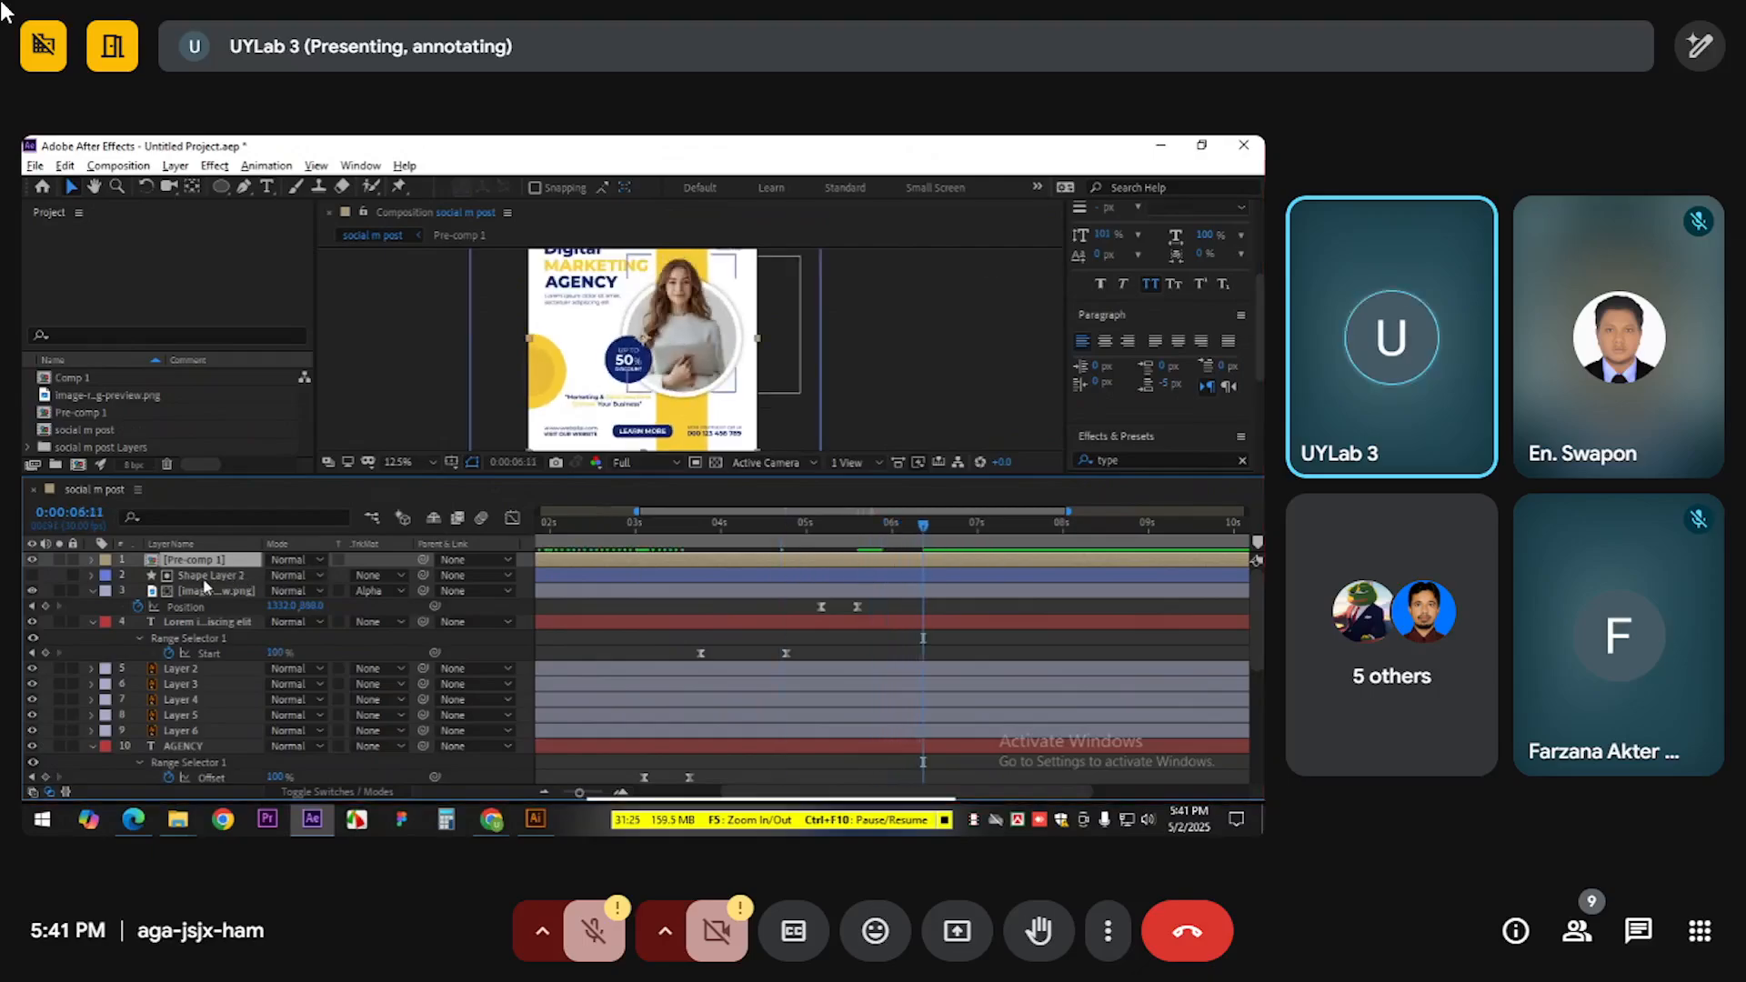
Add the expression wiggle(1,10) to the badge pre-comp's Position and preview its motion up close
key(p)
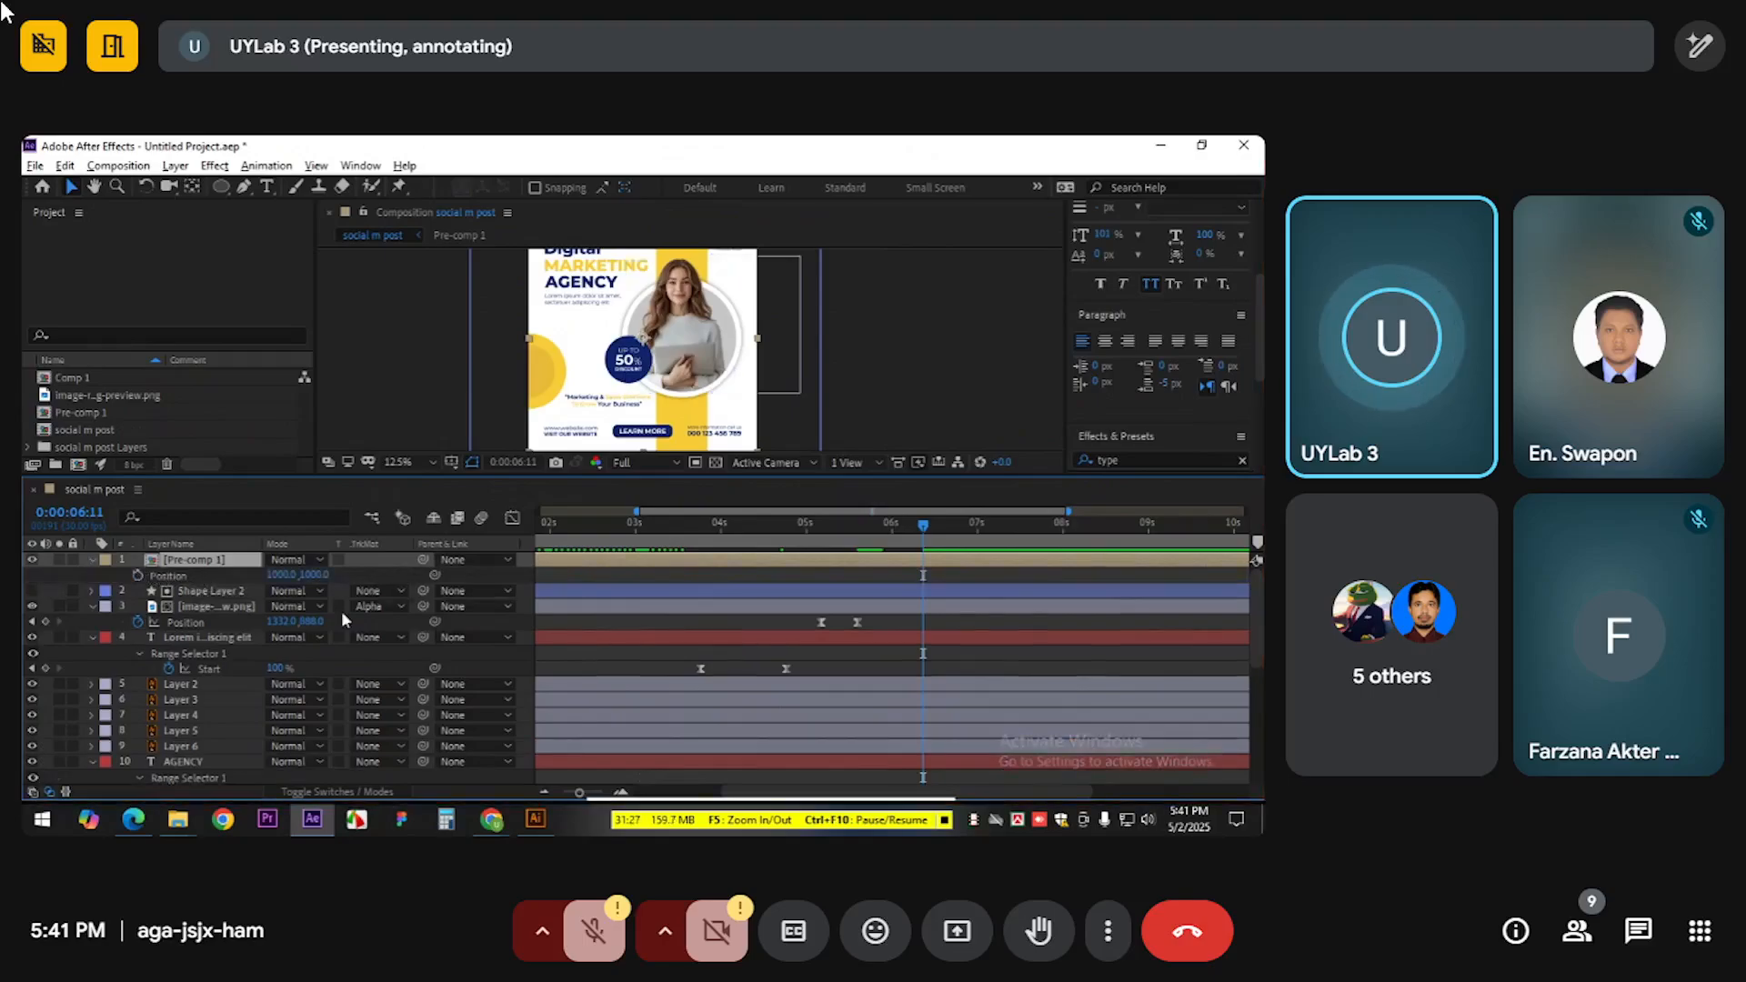
alt+click(137, 576)
text(wiggle())
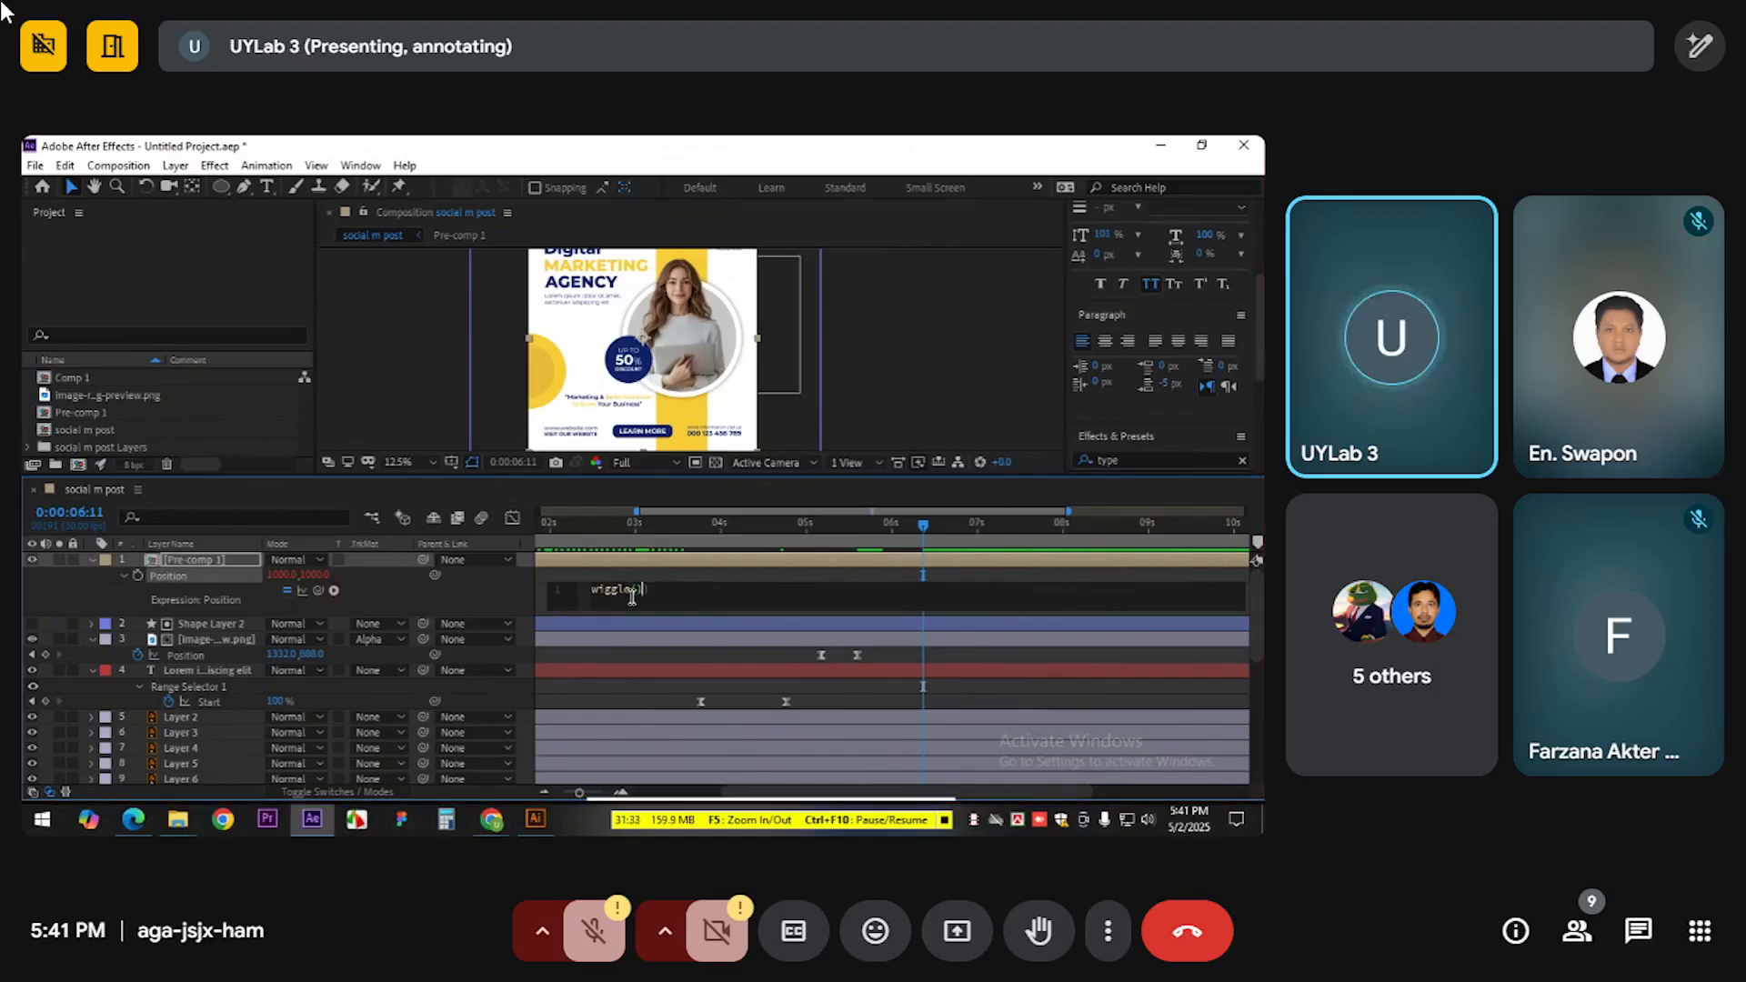
text(,10)
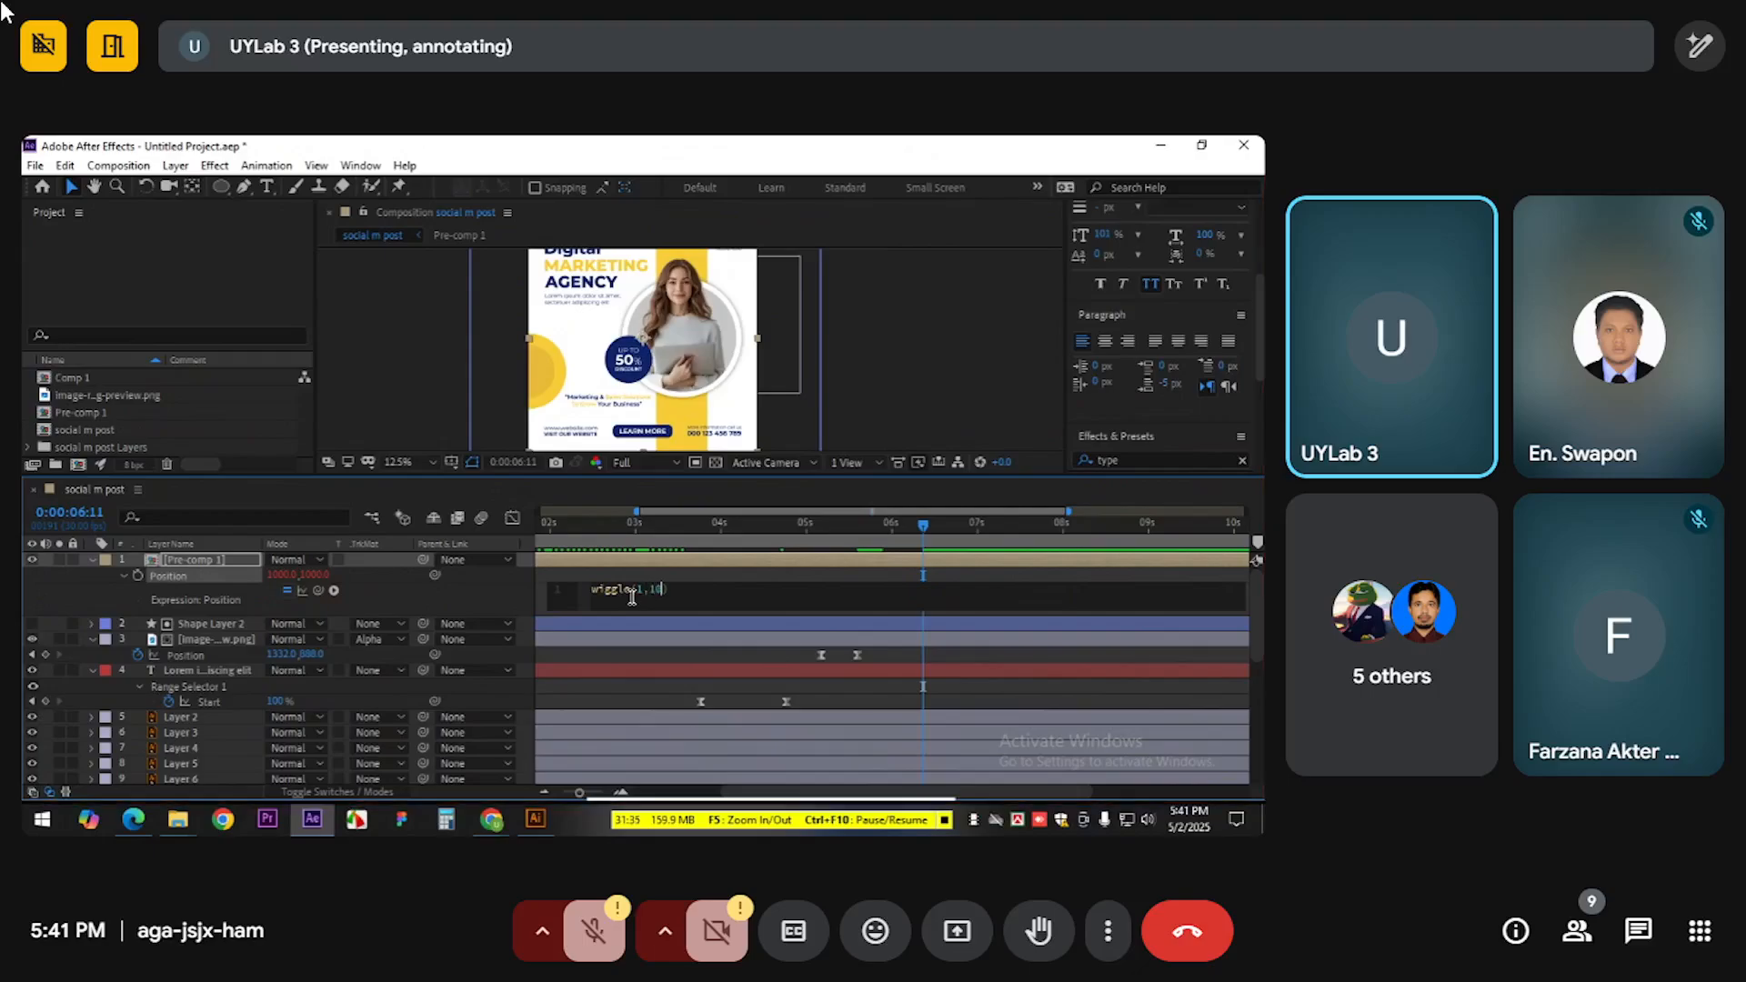
key(Return)
click(626, 528)
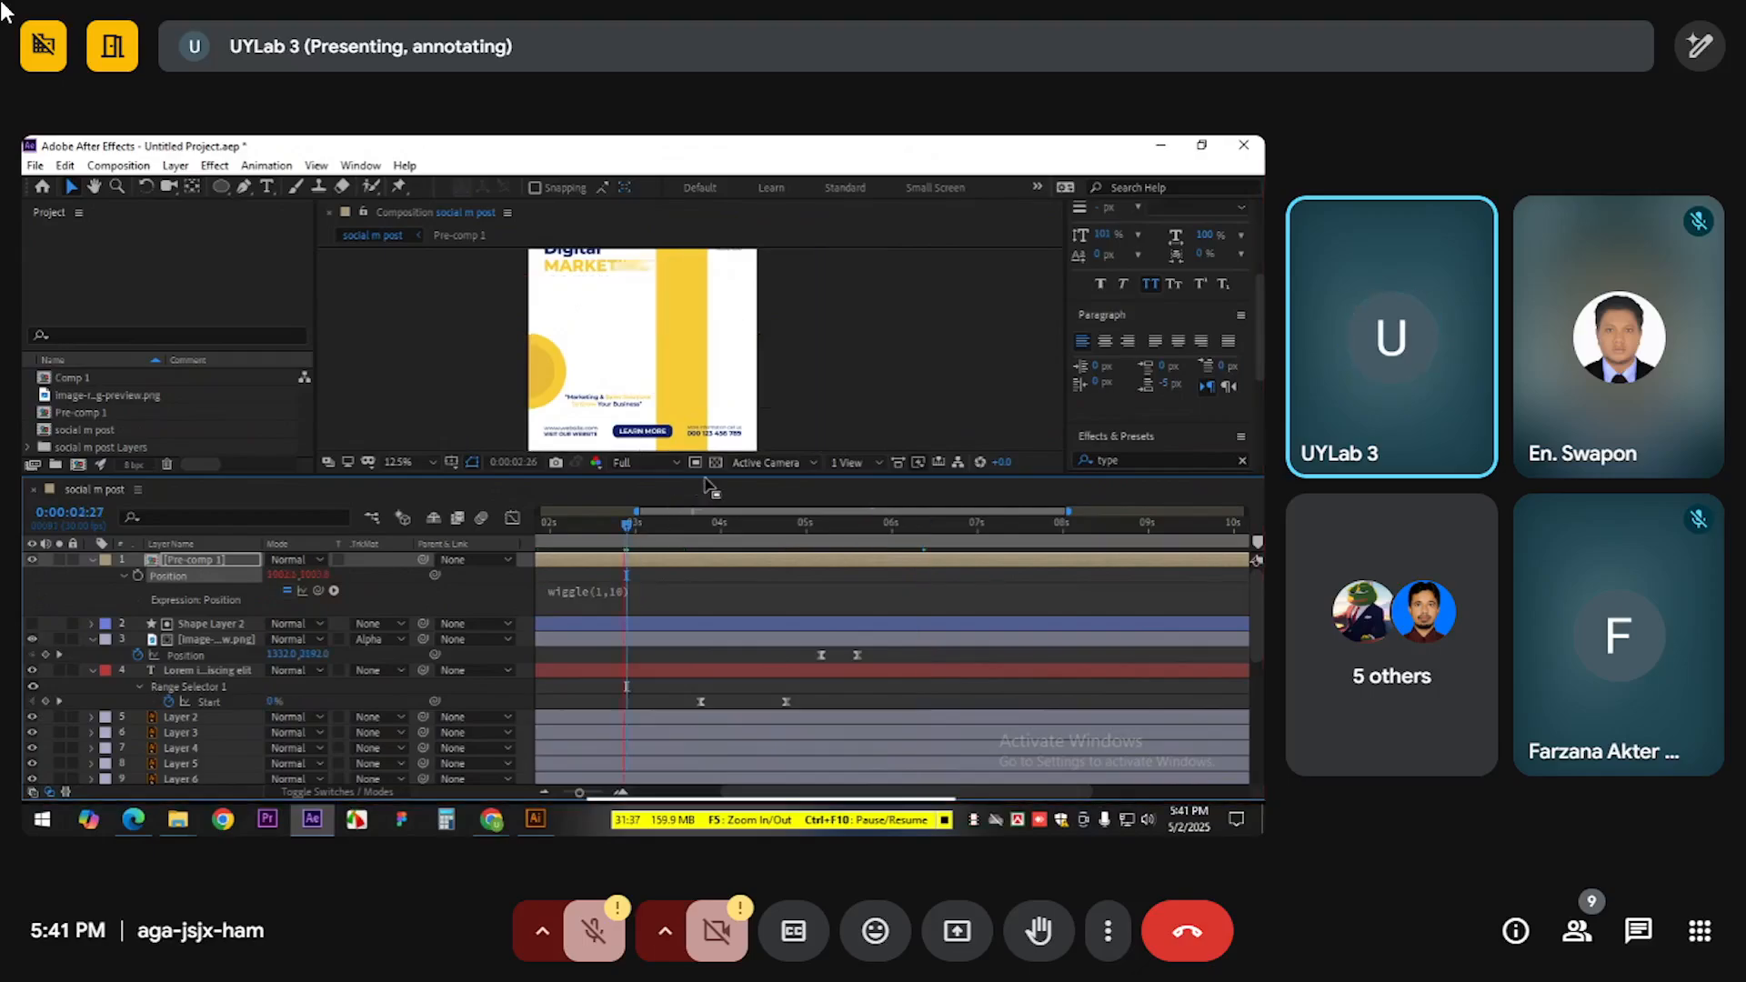
click(896, 522)
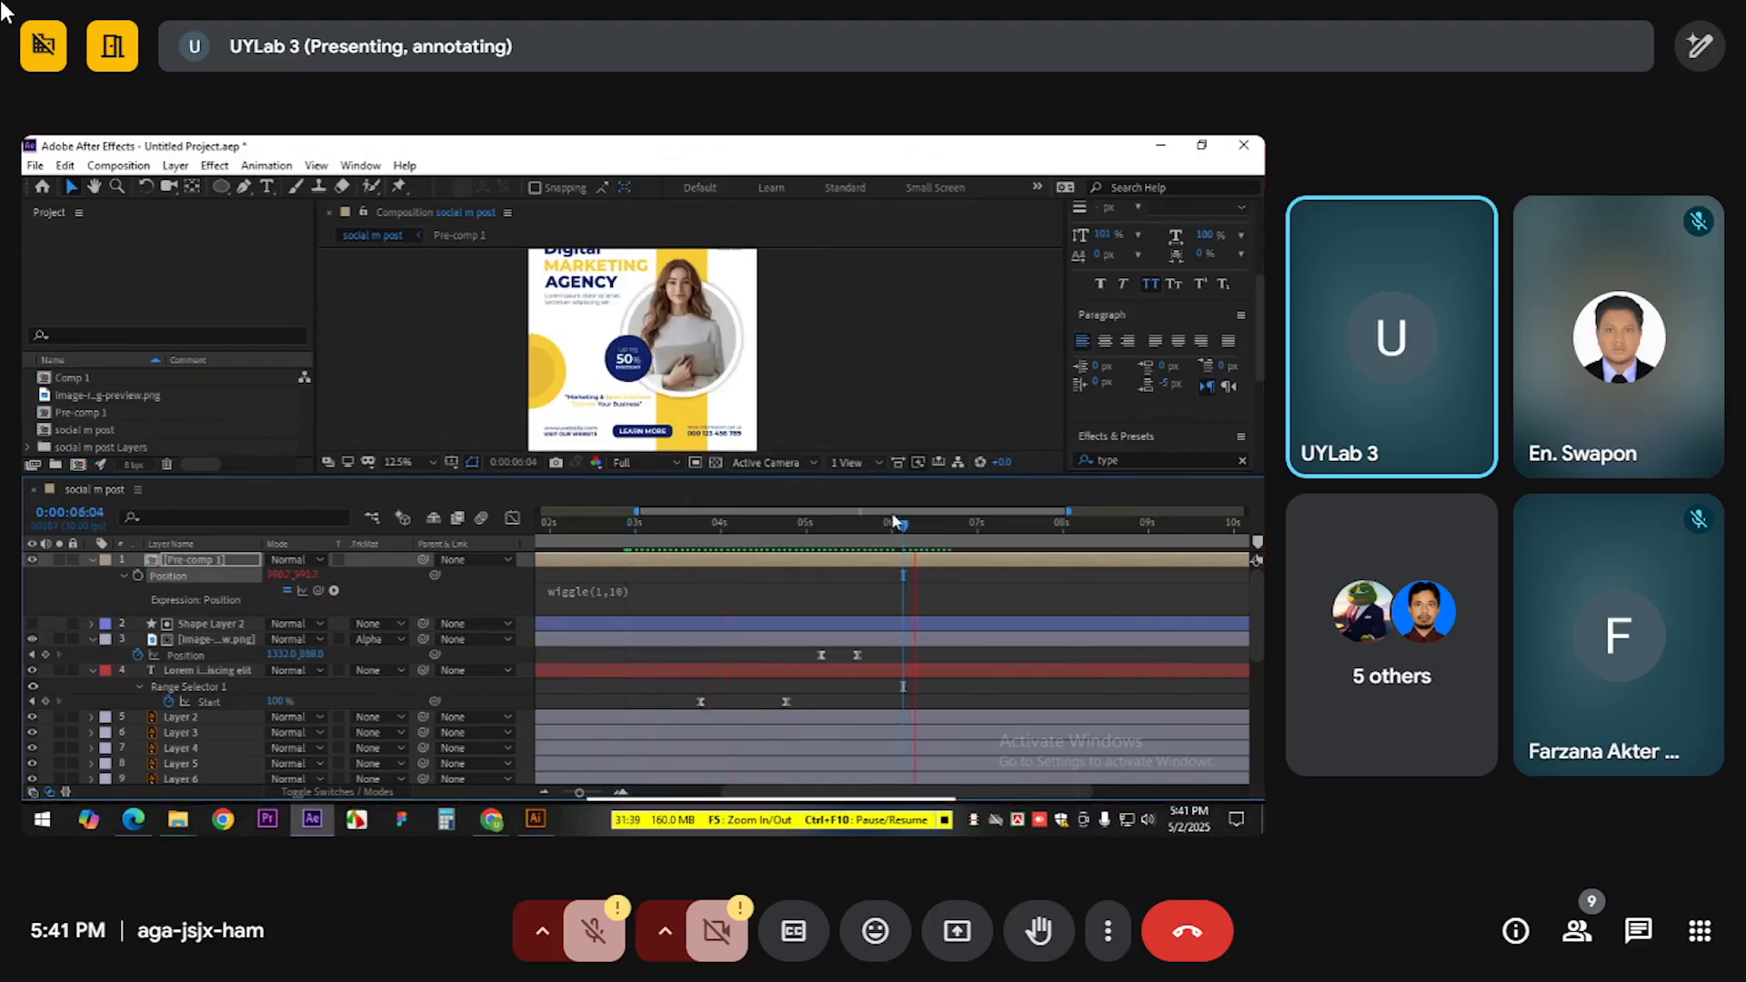
key(space)
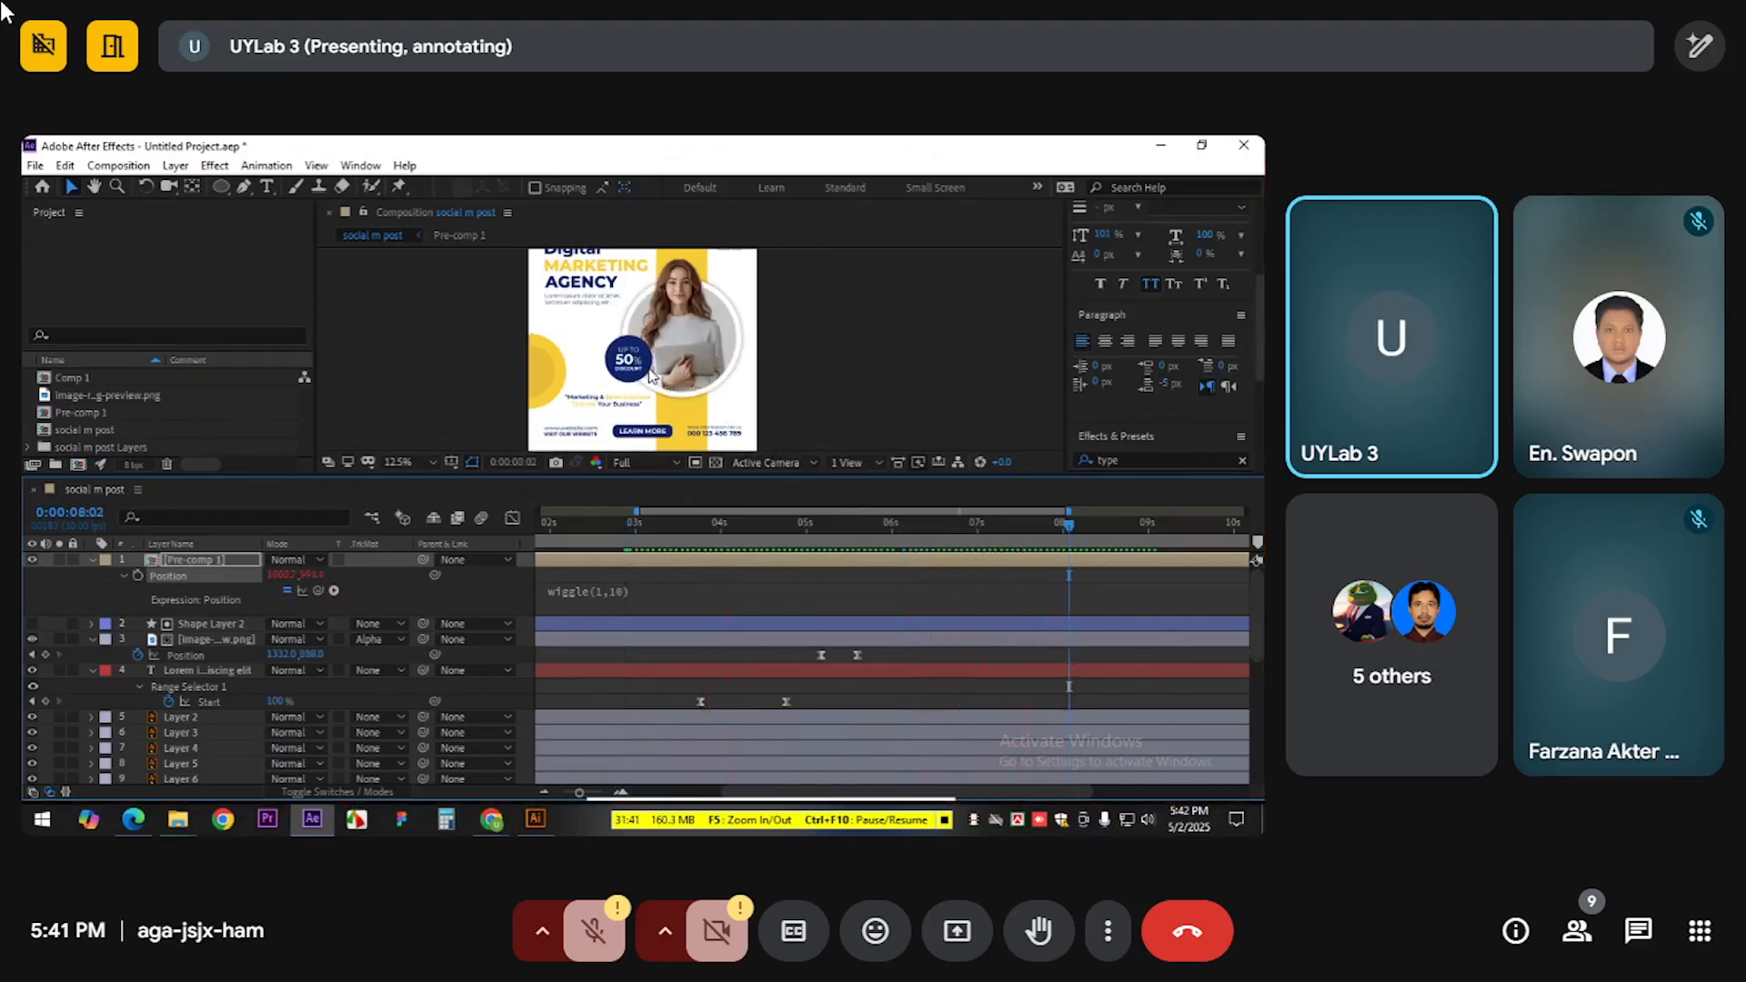
scroll(649, 373, up, 2)
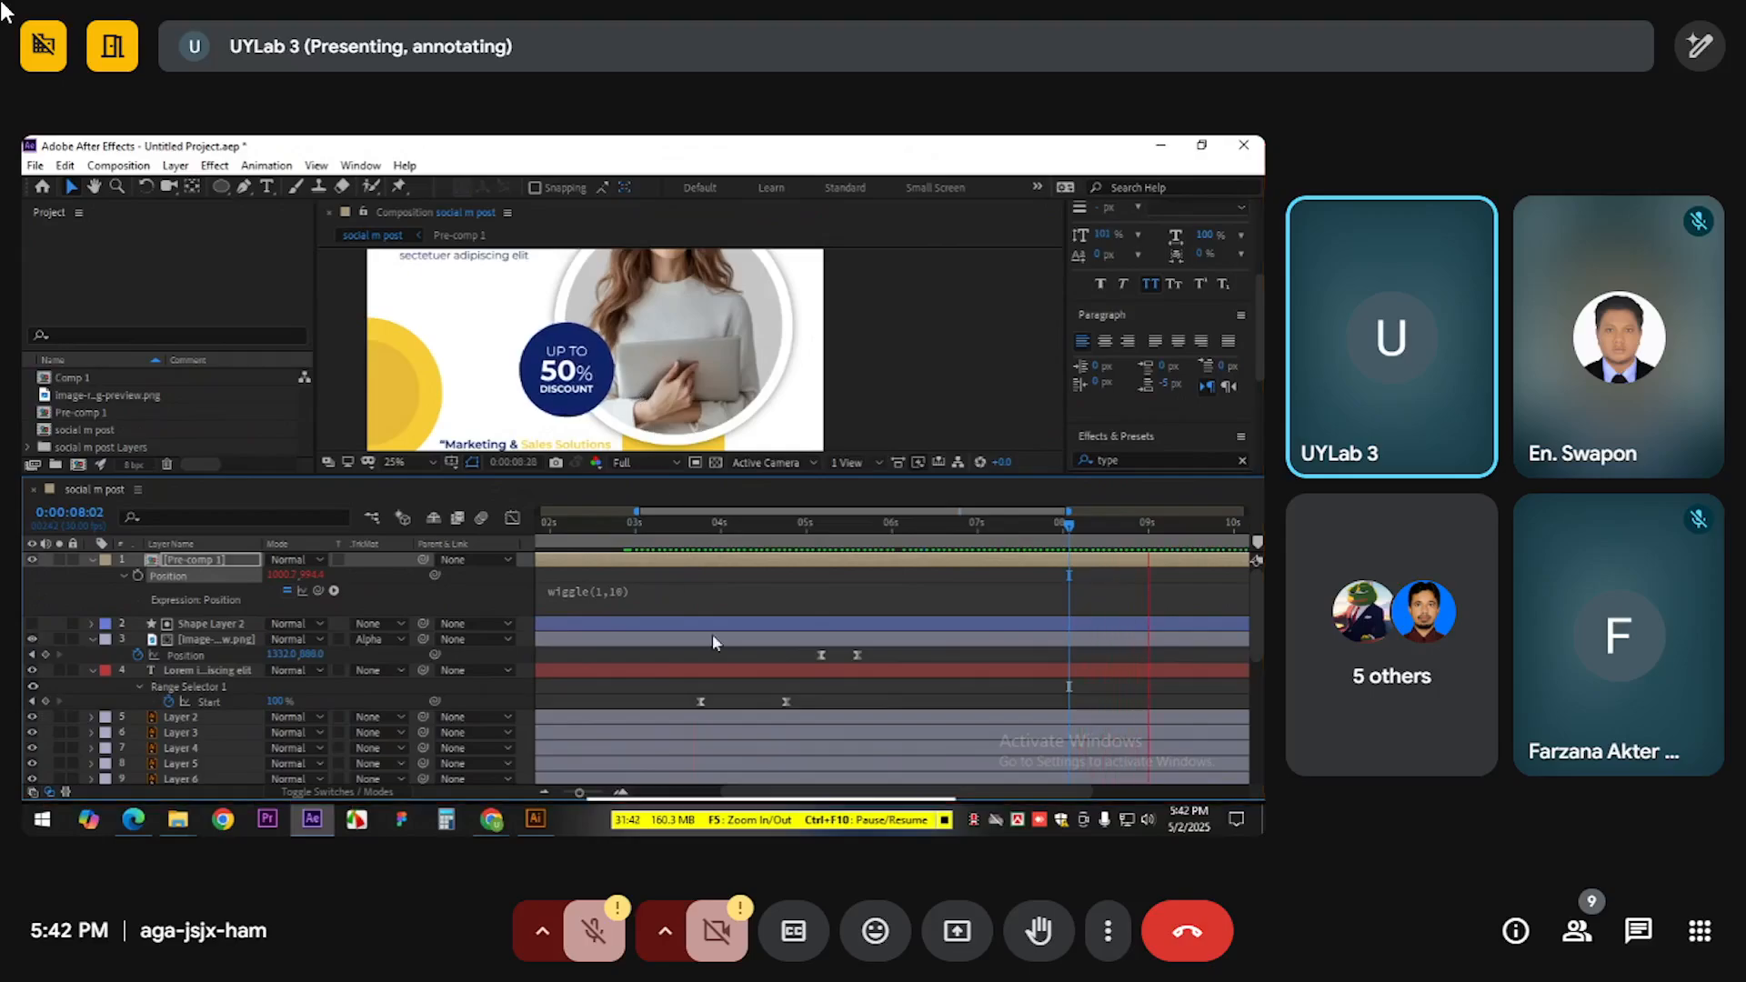
Change the badge pre-comp's Position expression to wiggle(2,10)
click(604, 593)
click(641, 589)
key(BackSpace)
text(2)
key(KP_Enter)
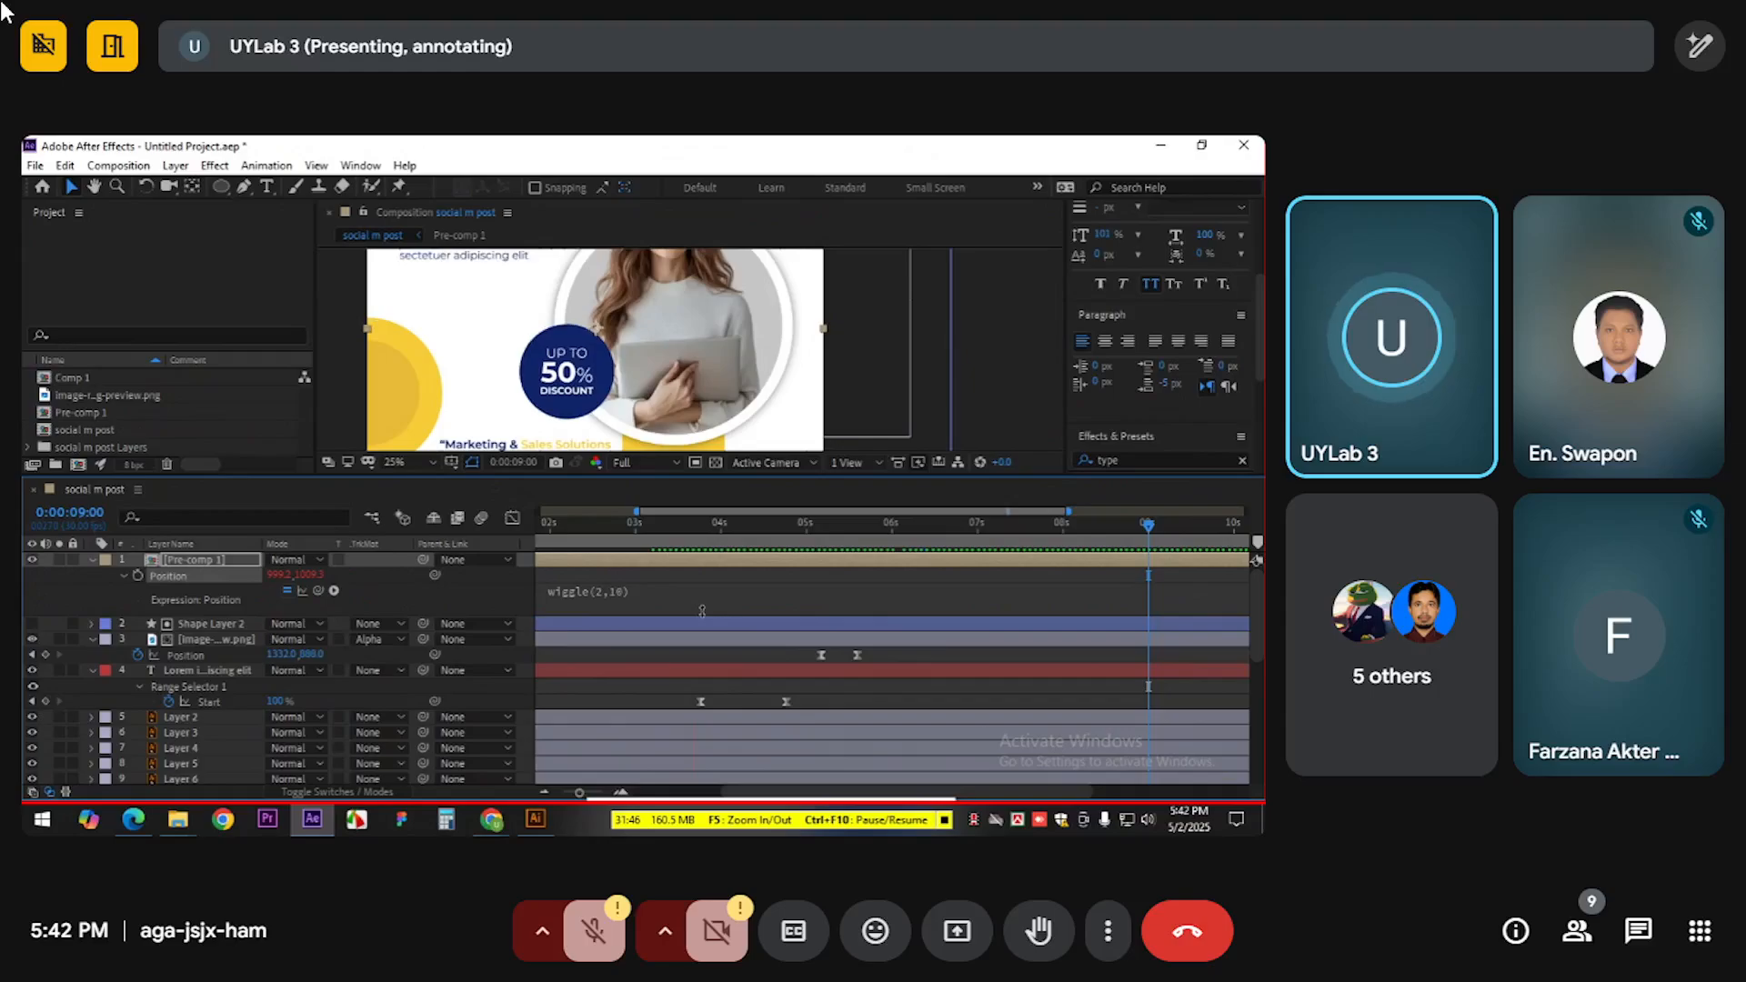
Preview the badge's motion, change its pre-comp's Position expression to wiggle(3,10), and play it back from about 5.5 seconds
click(775, 515)
key(space)
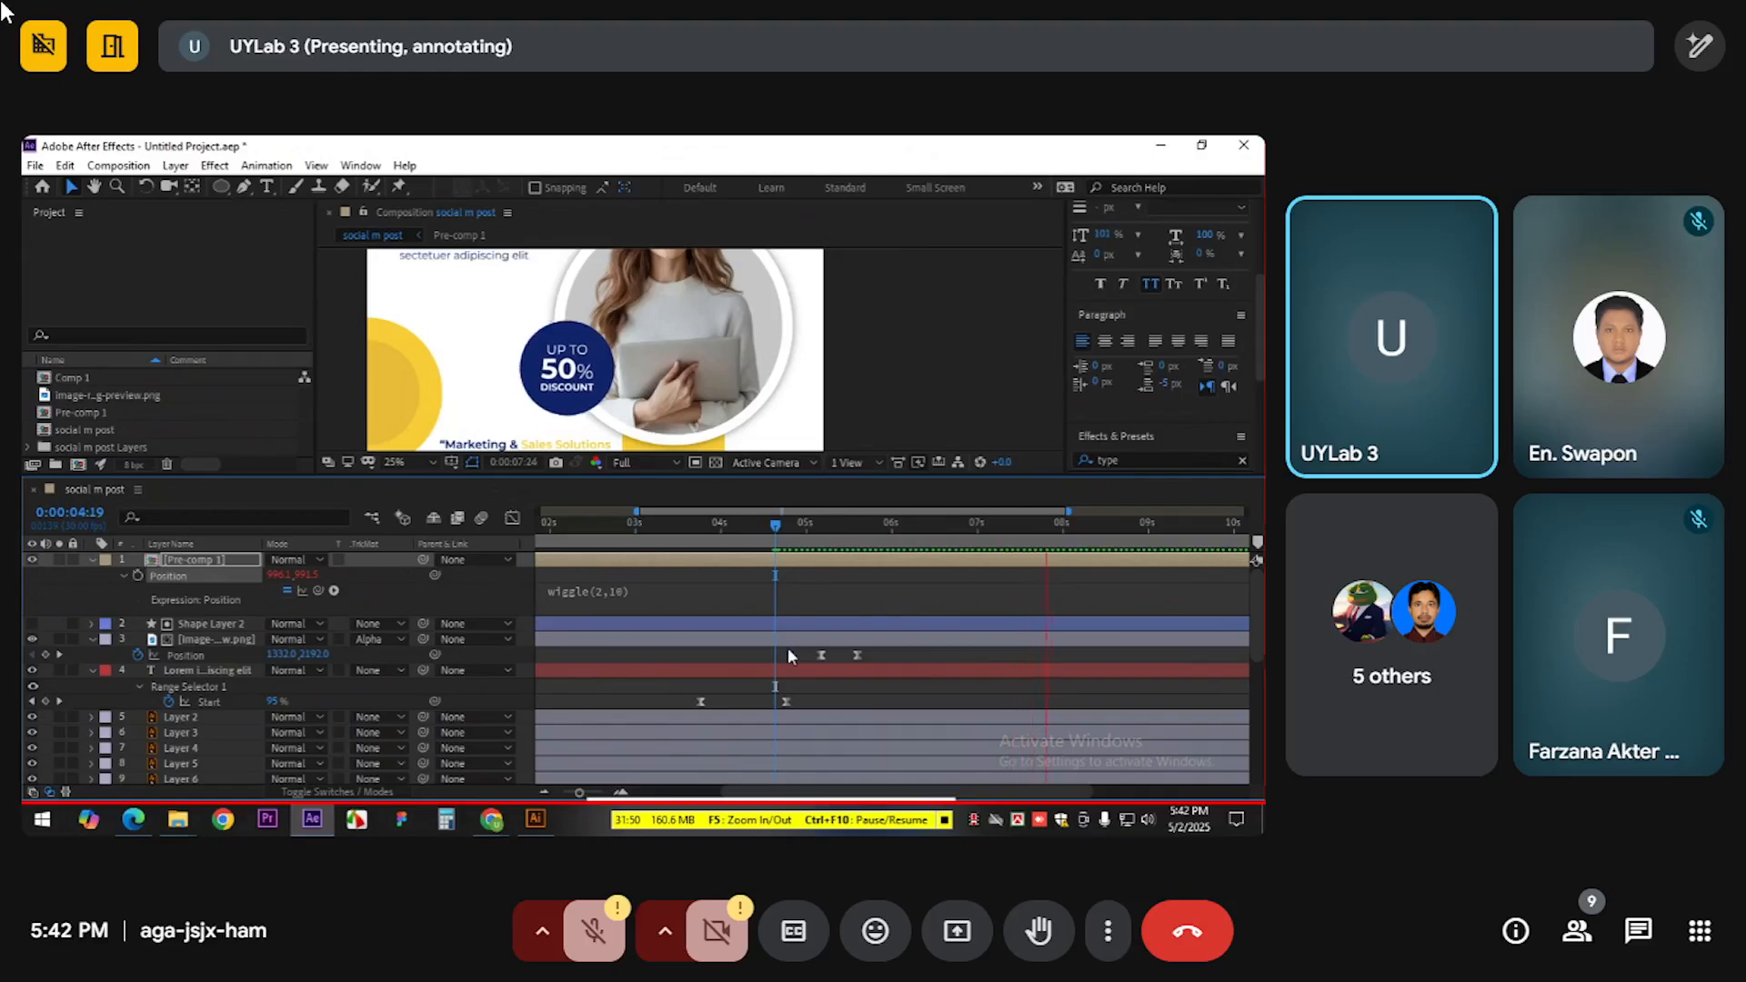
click(626, 590)
click(638, 591)
text(3)
key(KP_Enter)
key(space)
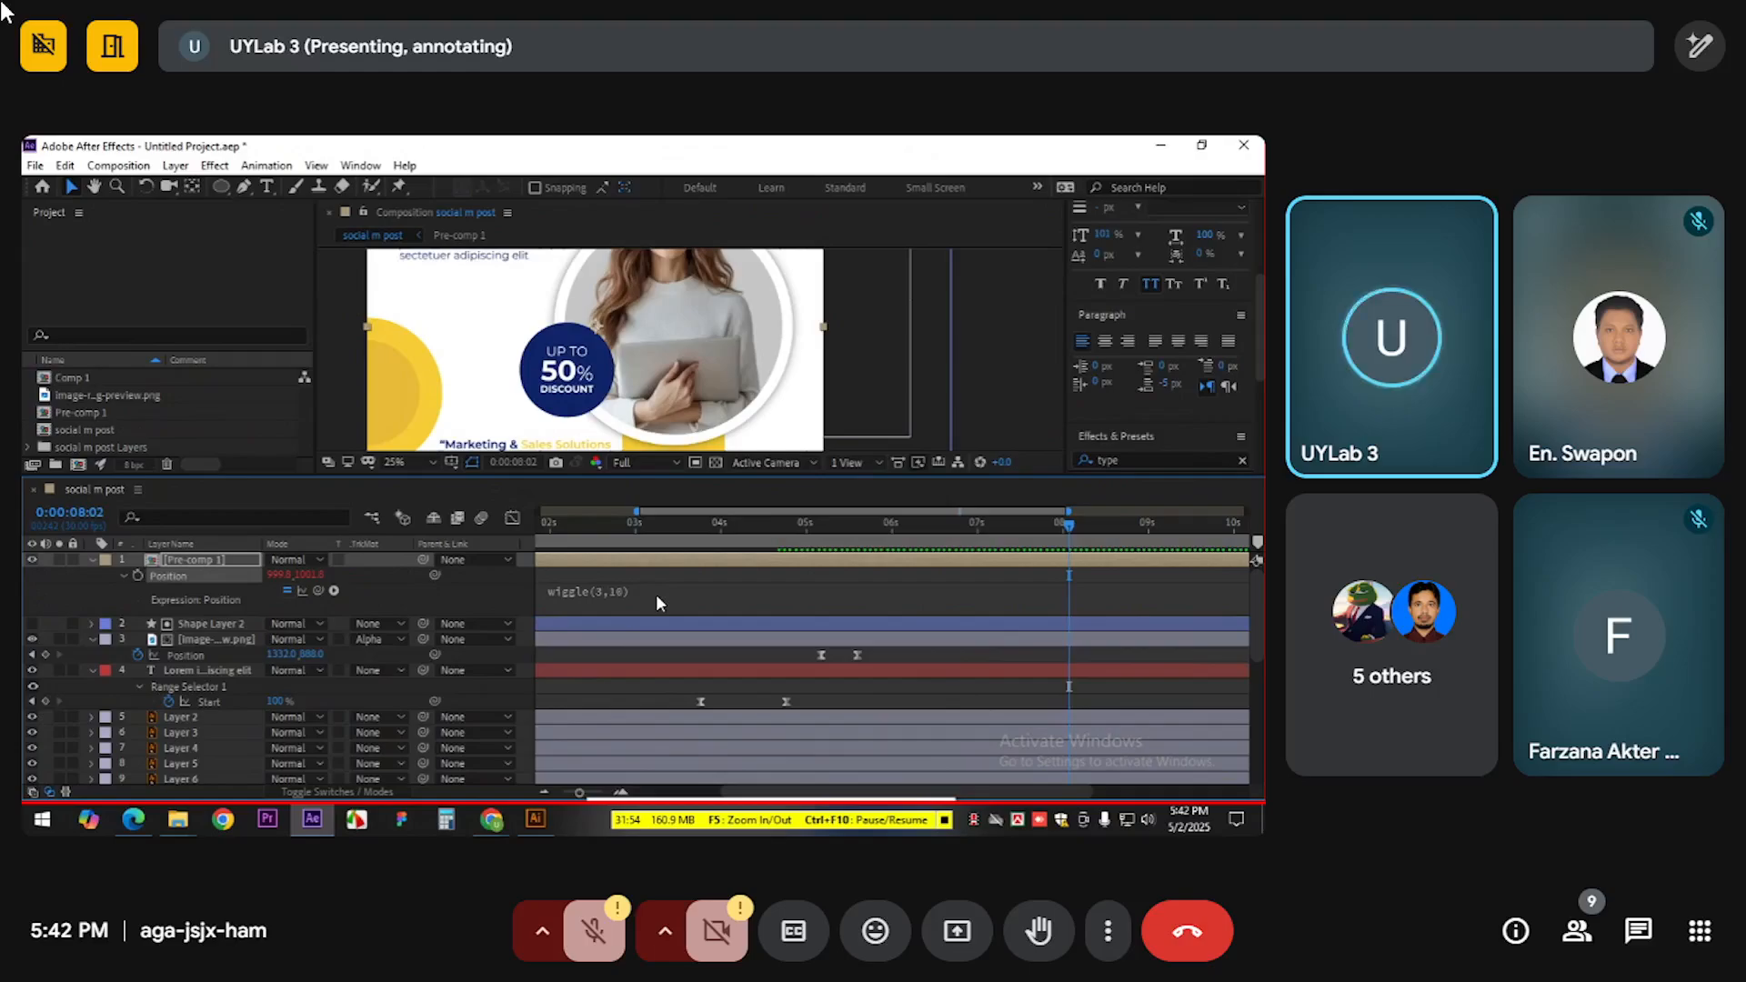
click(857, 524)
key(space)
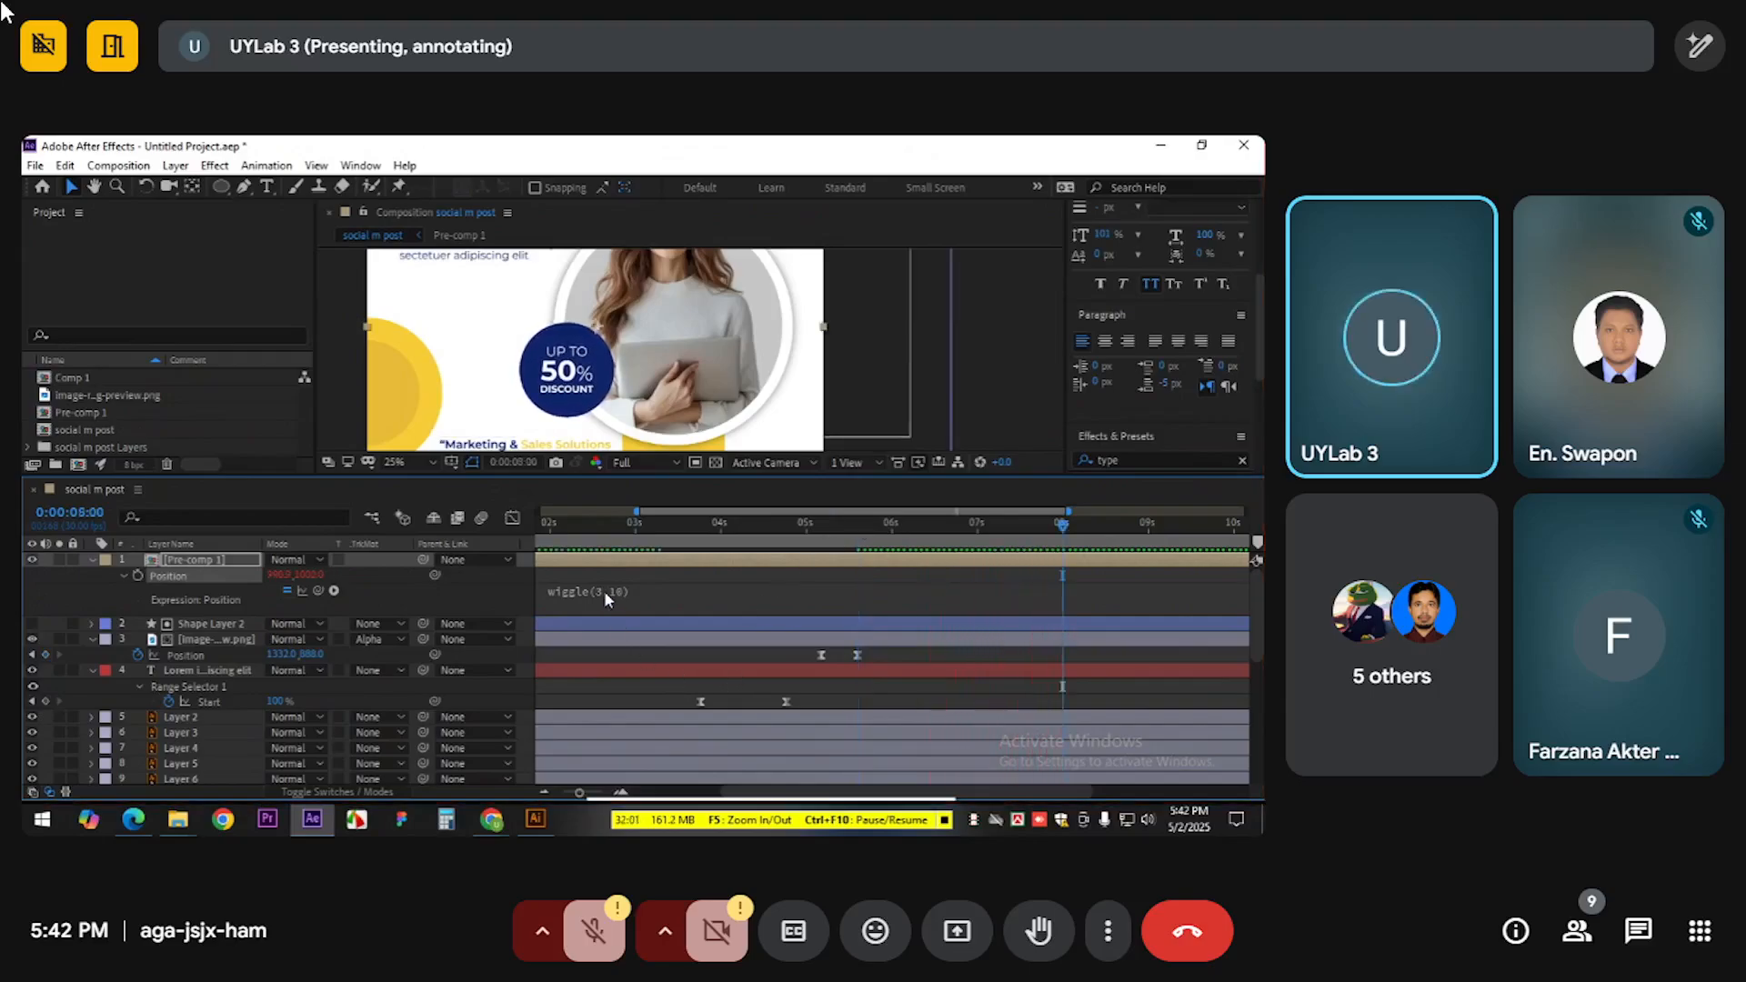
Set the badge pre-comp's Position expression to wiggle(4,10) and play back the motion from about 5 seconds
click(636, 591)
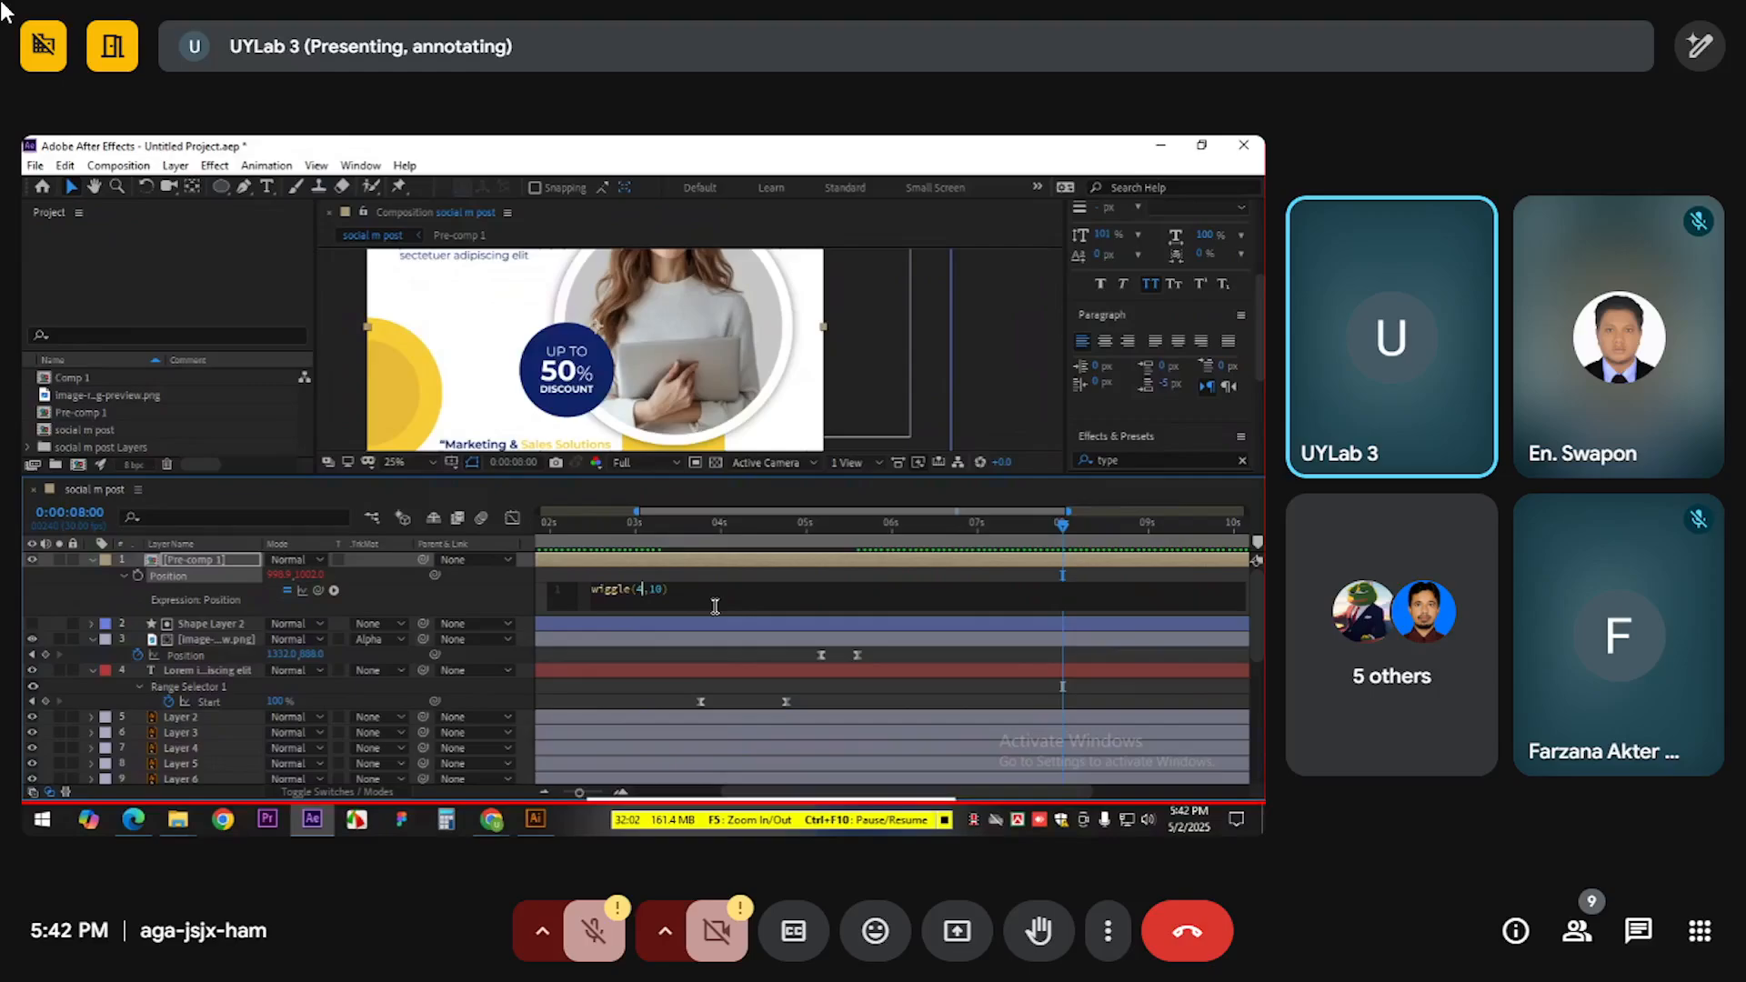
click(738, 571)
drag(853, 522, 801, 541)
key(space)
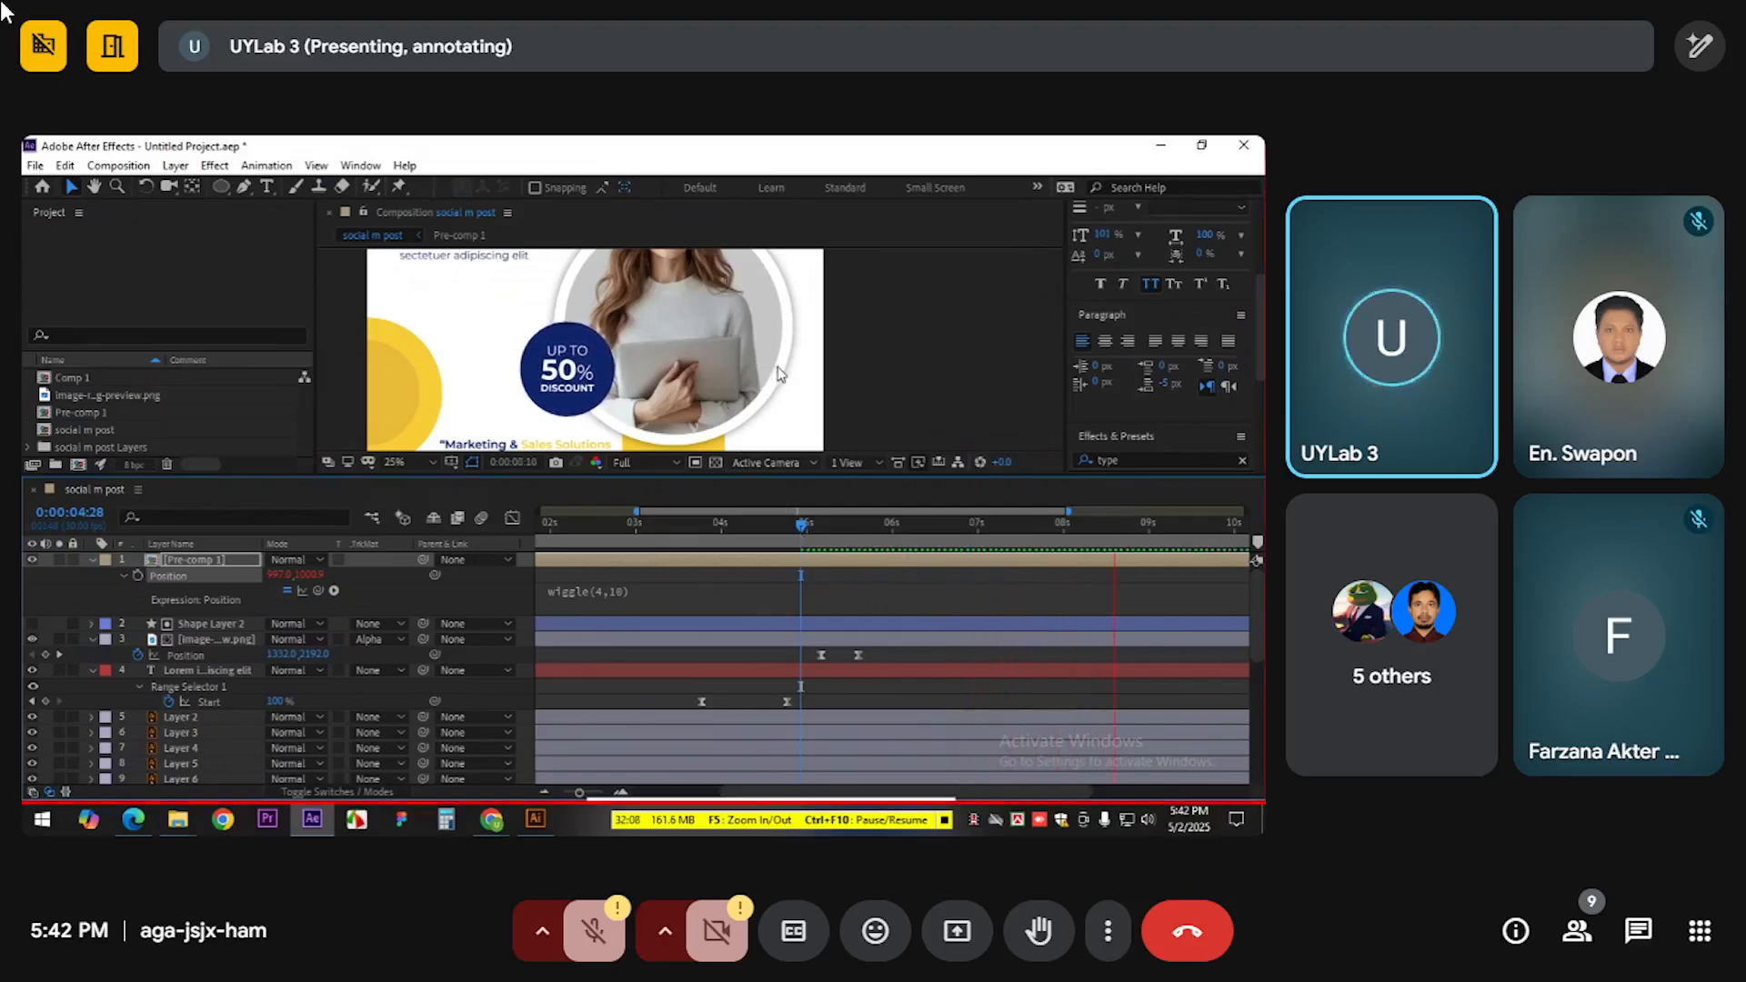
Enlarge the composition view, try shifting the 50% discount badge pre-comp within the post, and undo the shift
scroll(776, 373, down, 1)
drag(743, 385, 740, 398)
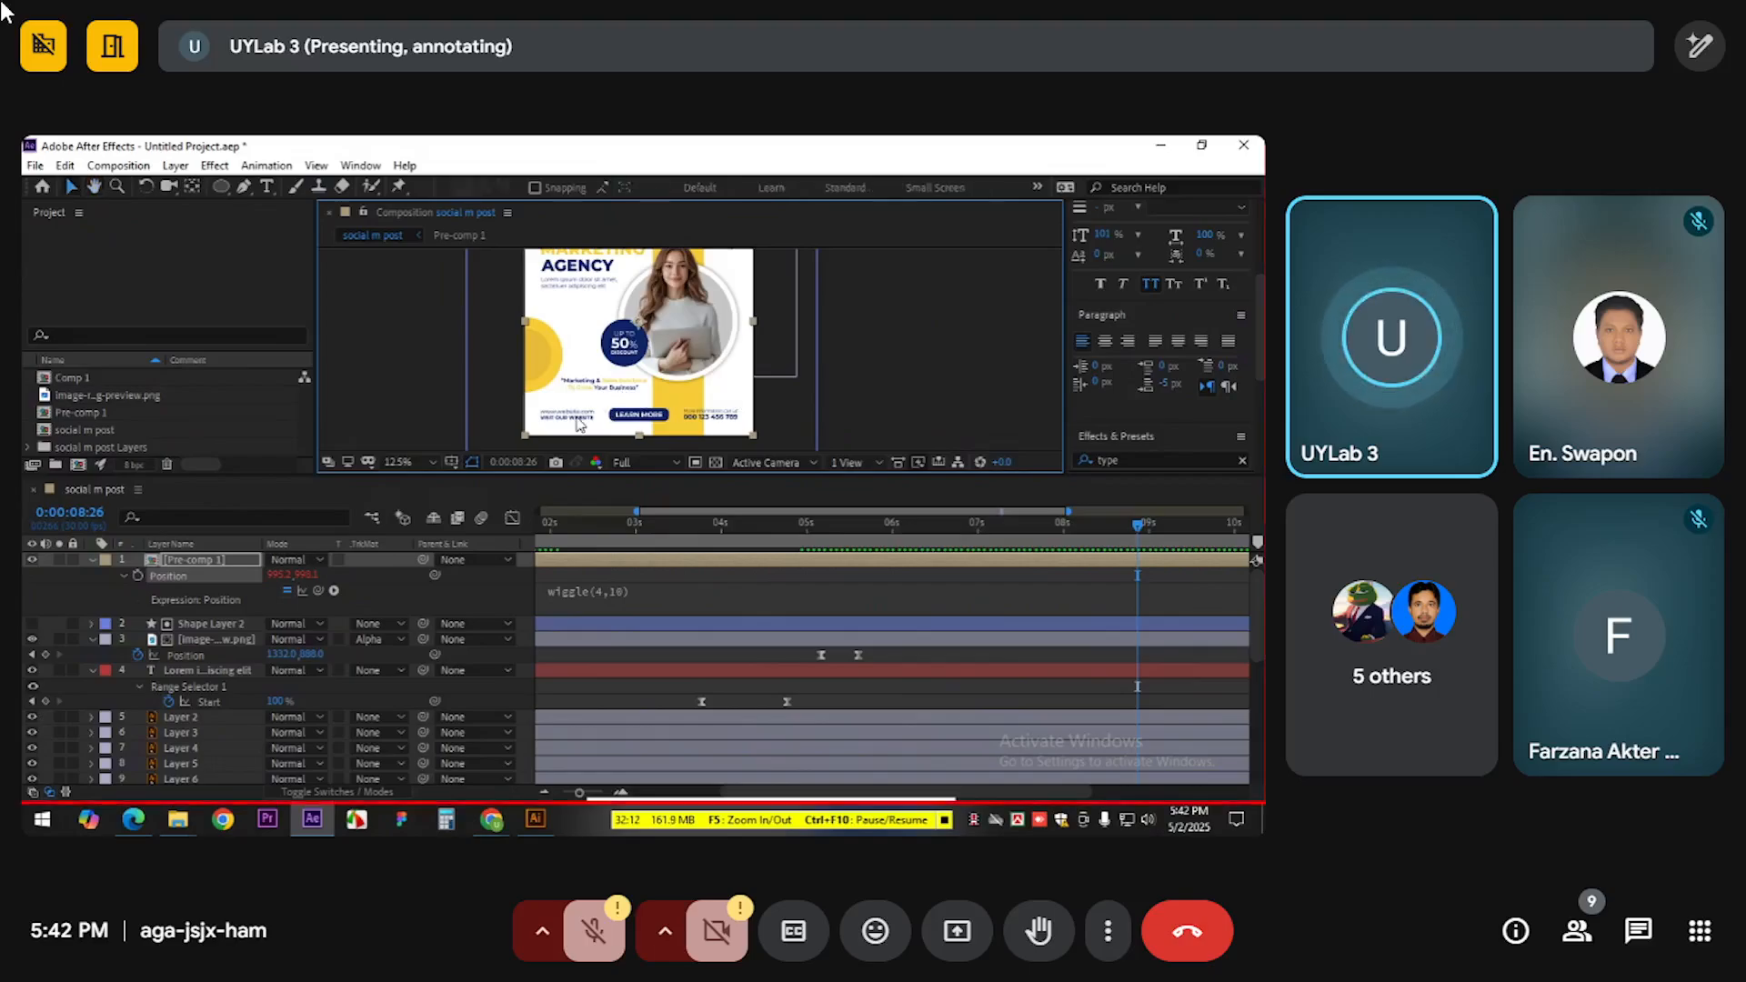
mouse_move(680, 363)
mouse_down()
mouse_move(673, 433)
mouse_move(672, 386)
mouse_up()
drag(663, 472, 663, 605)
scroll(663, 517, up, 2)
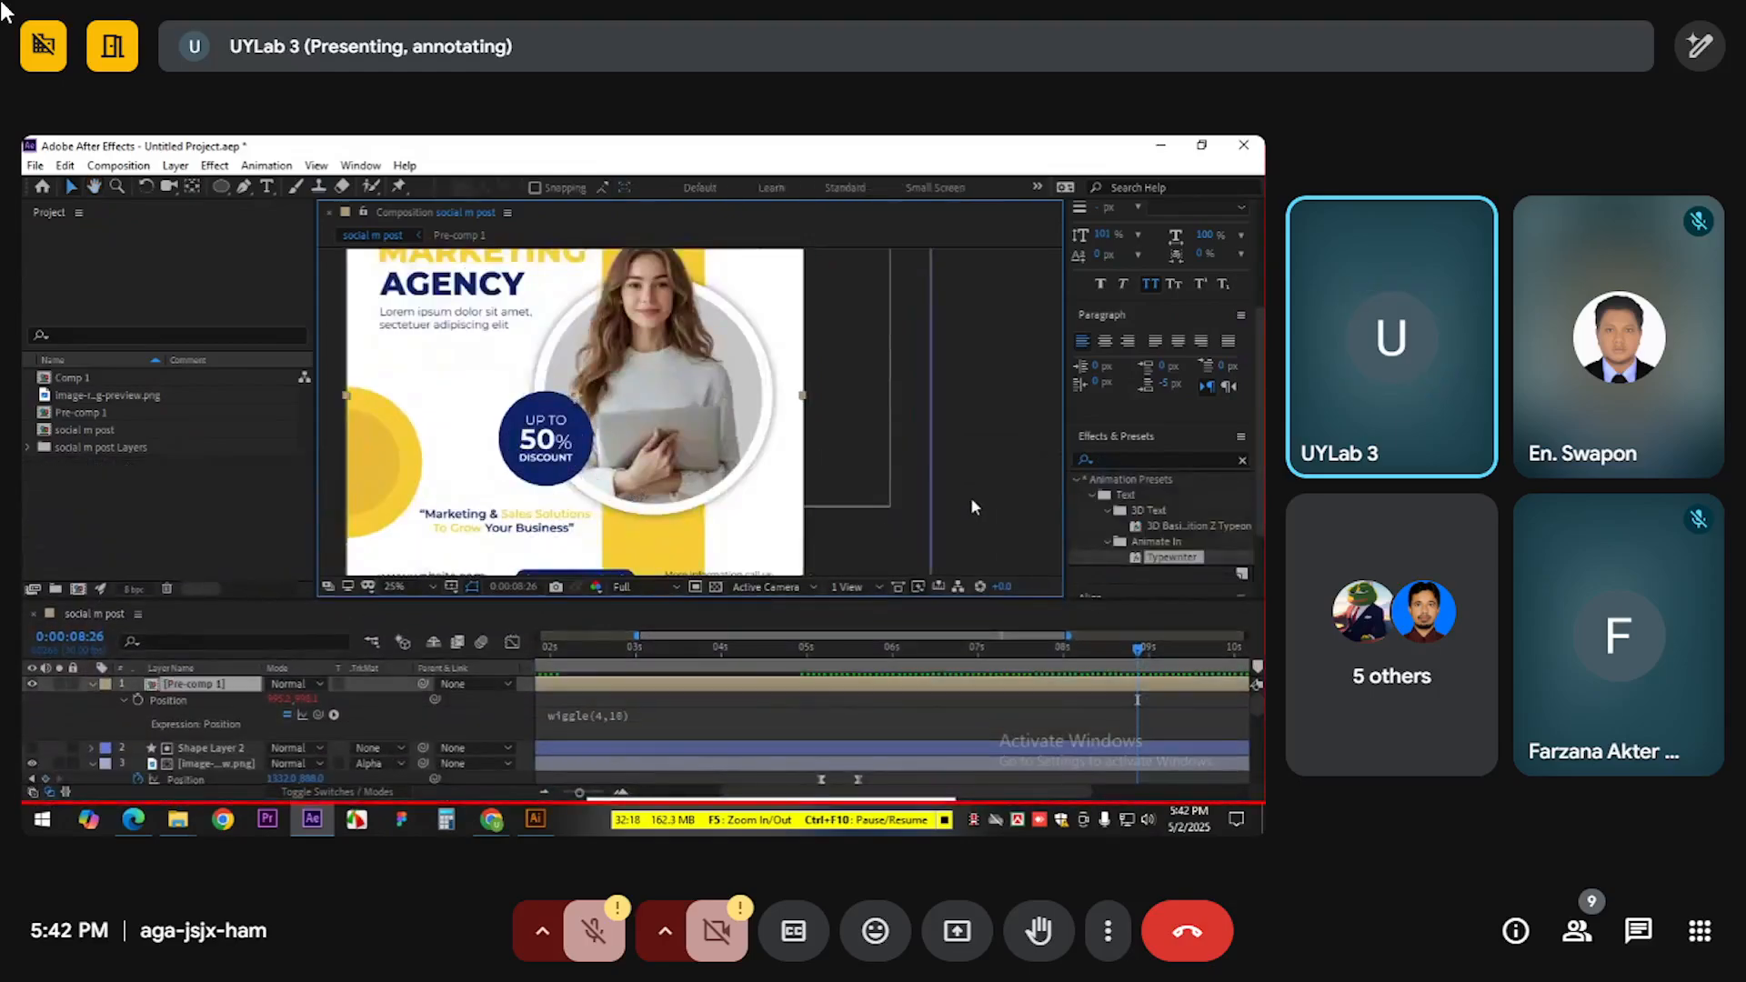
drag(569, 465, 653, 337)
drag(590, 413, 629, 405)
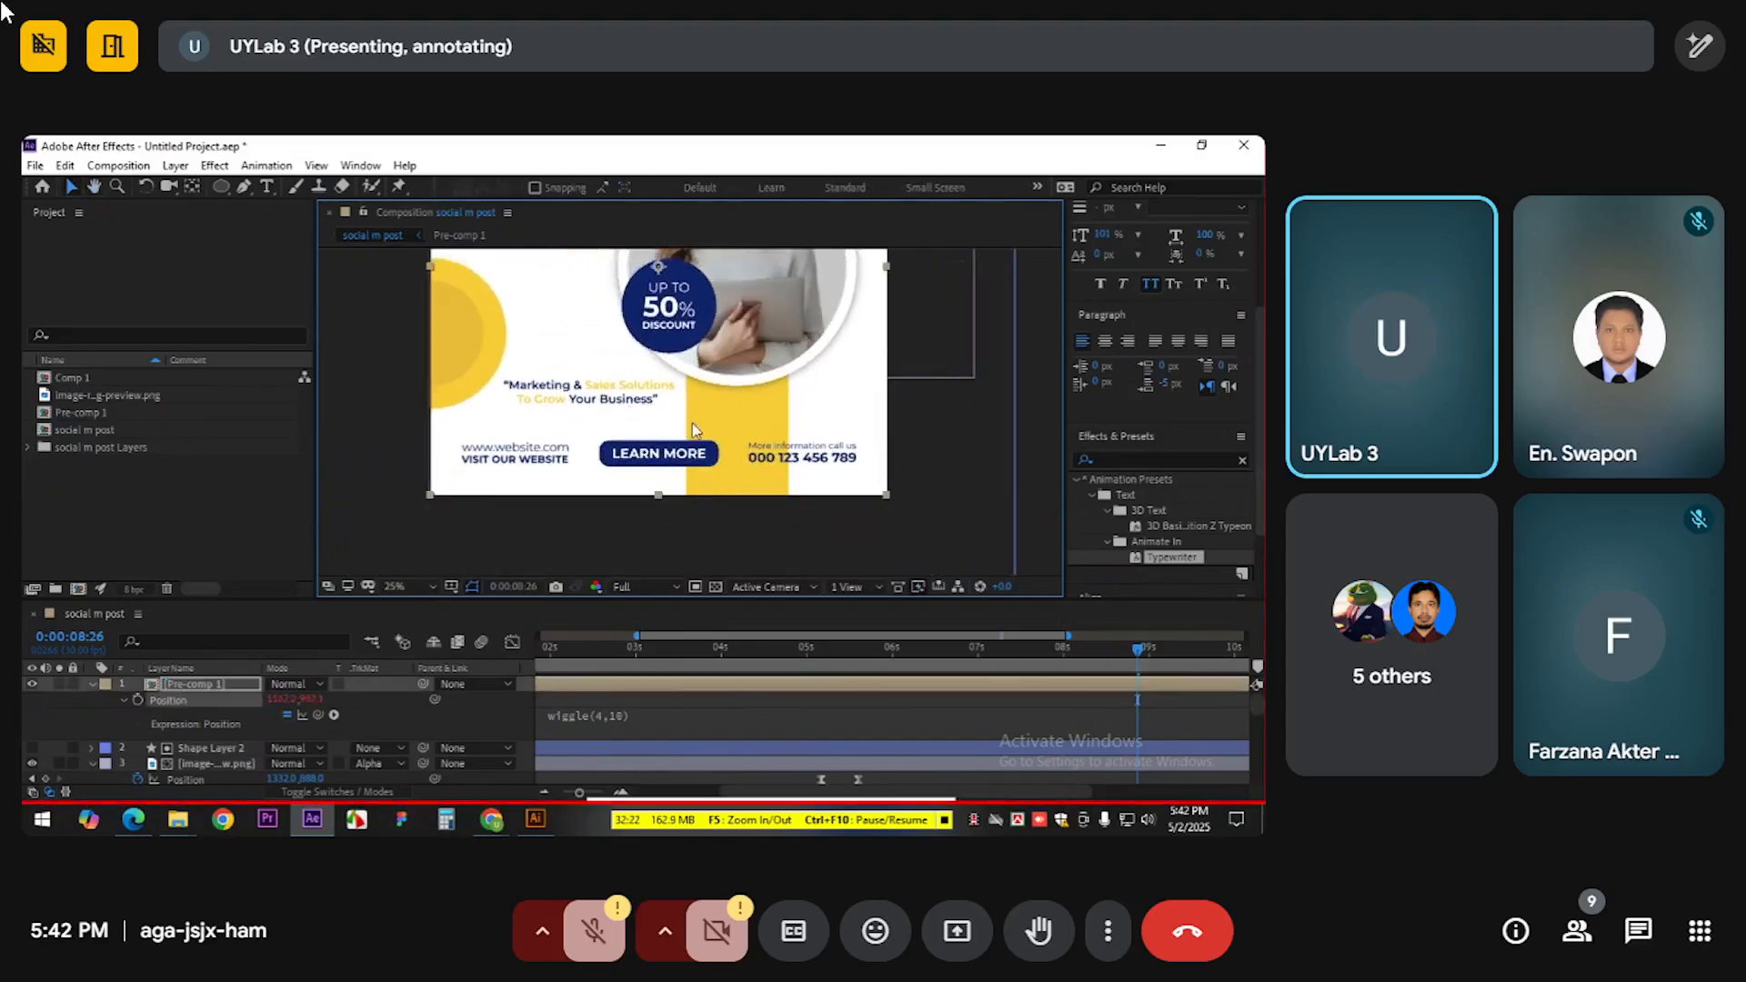
key(ctrl+z)
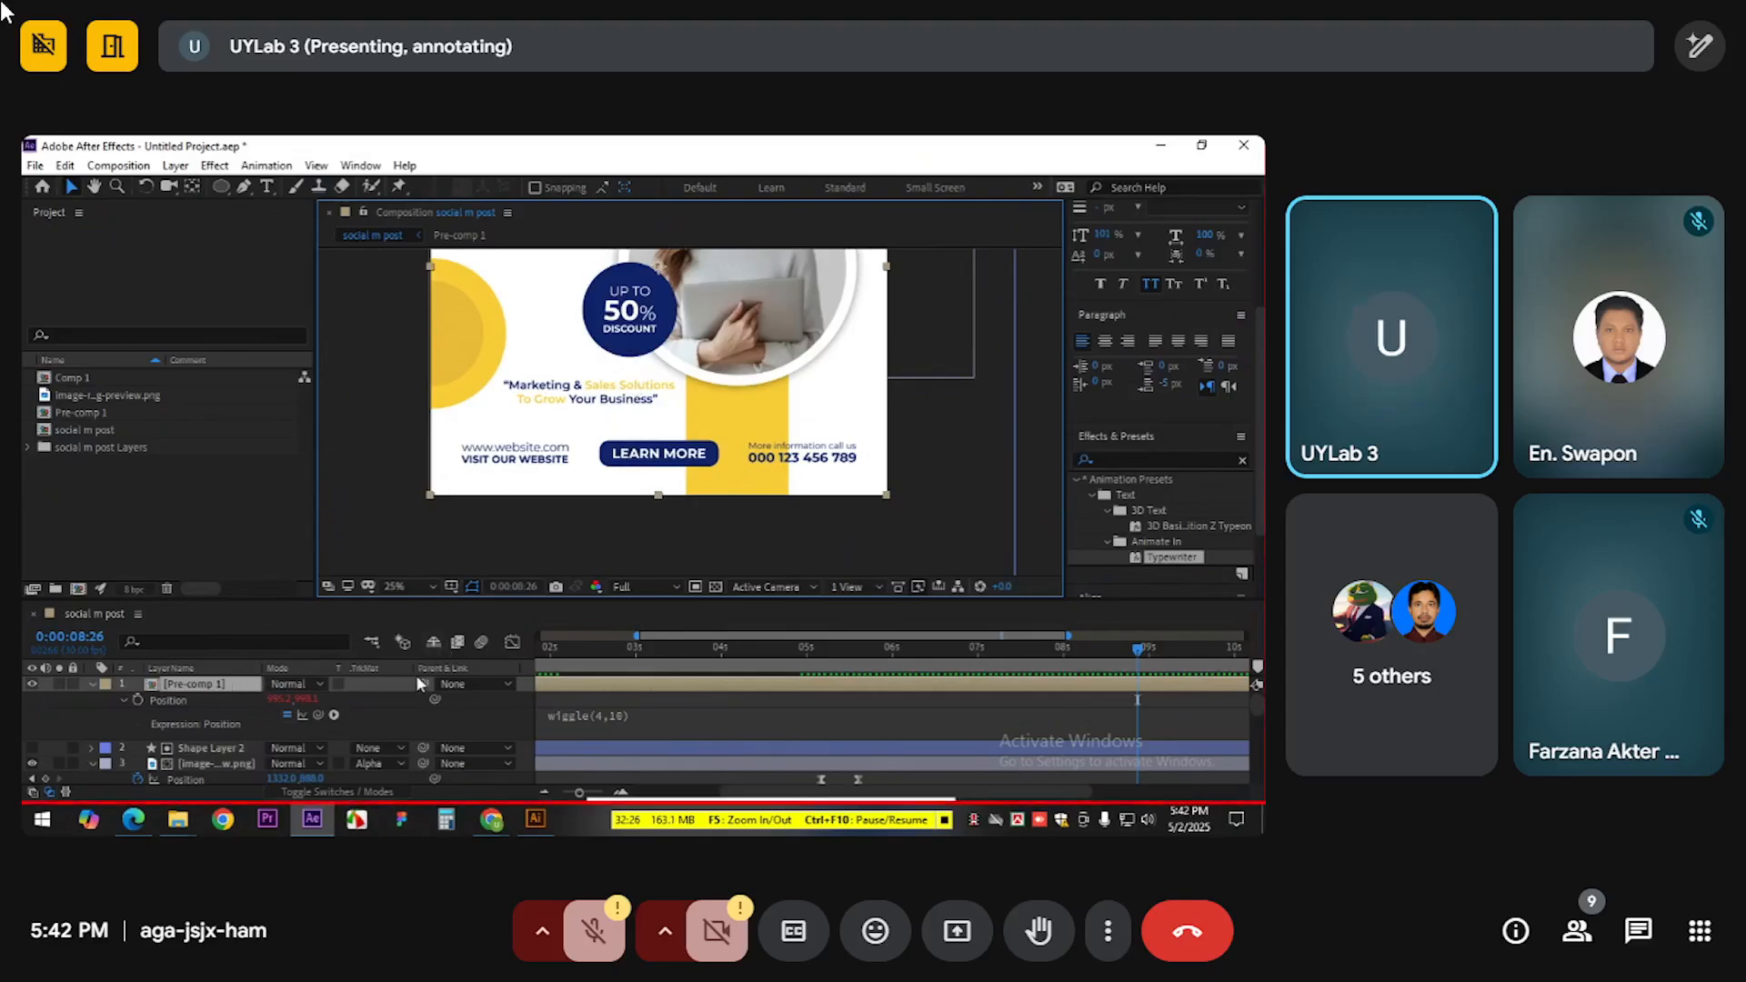
Open Pre-comp 1, frame the 50% discount badge with a region of interest, and crop the comp to that region
double_click(228, 683)
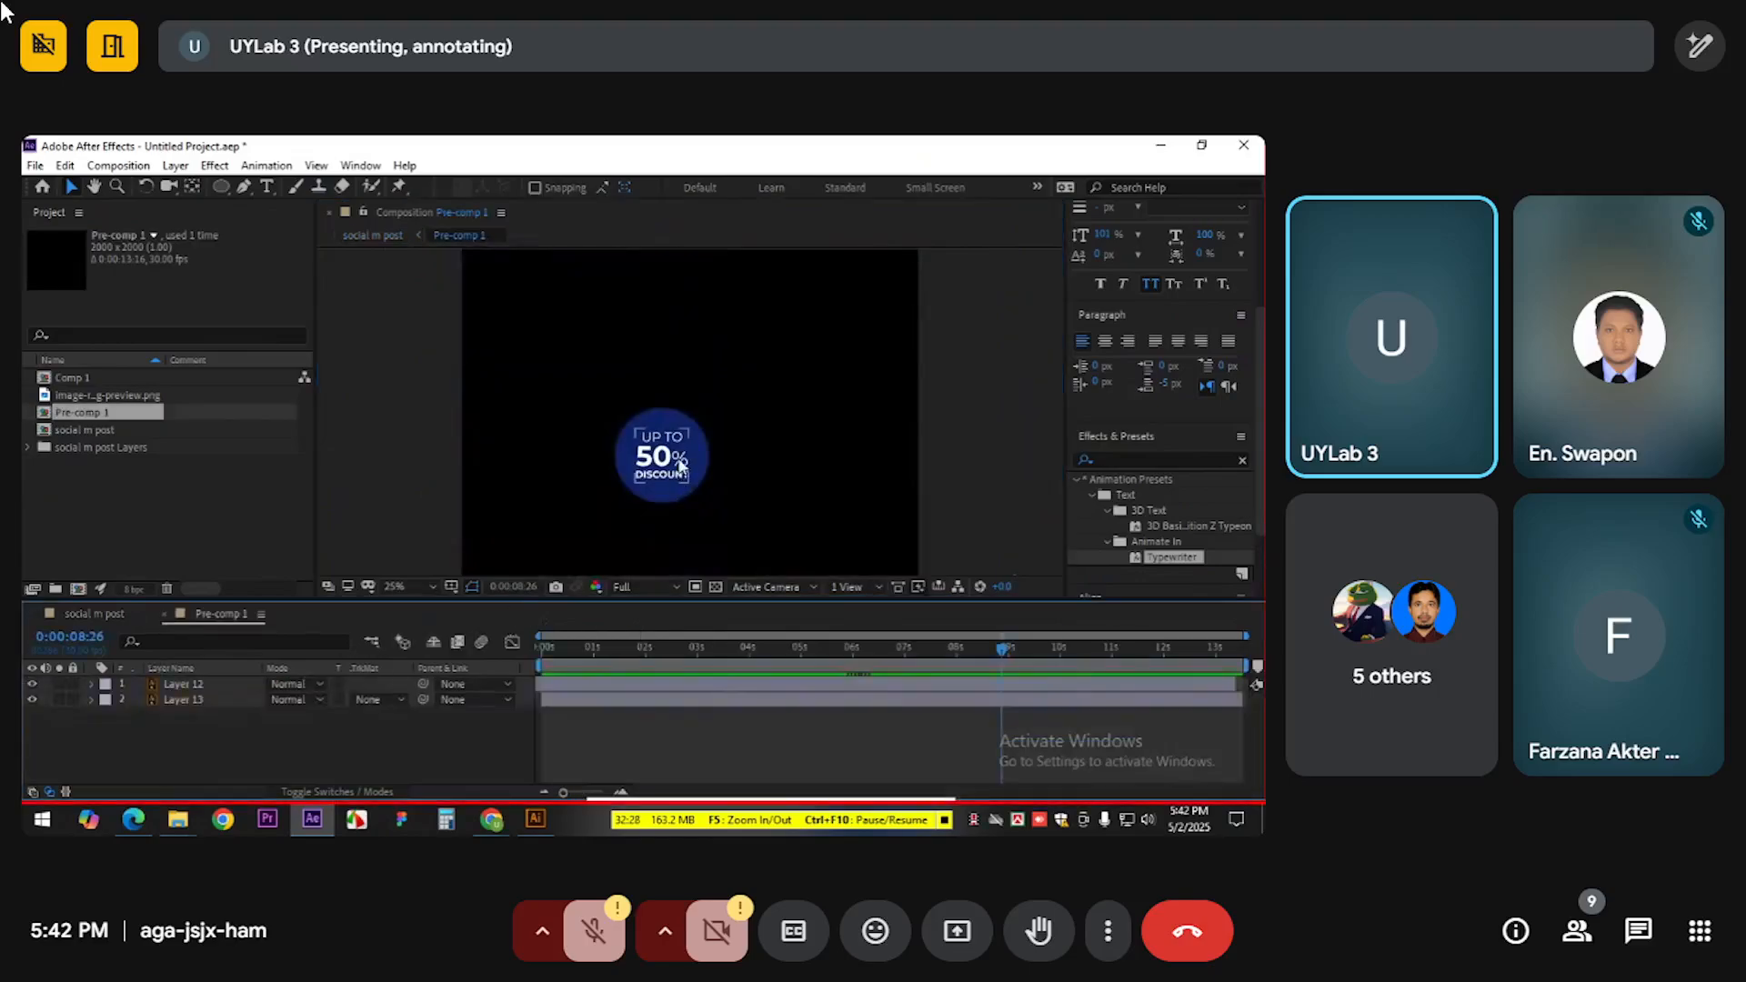
click(696, 586)
drag(603, 387, 725, 512)
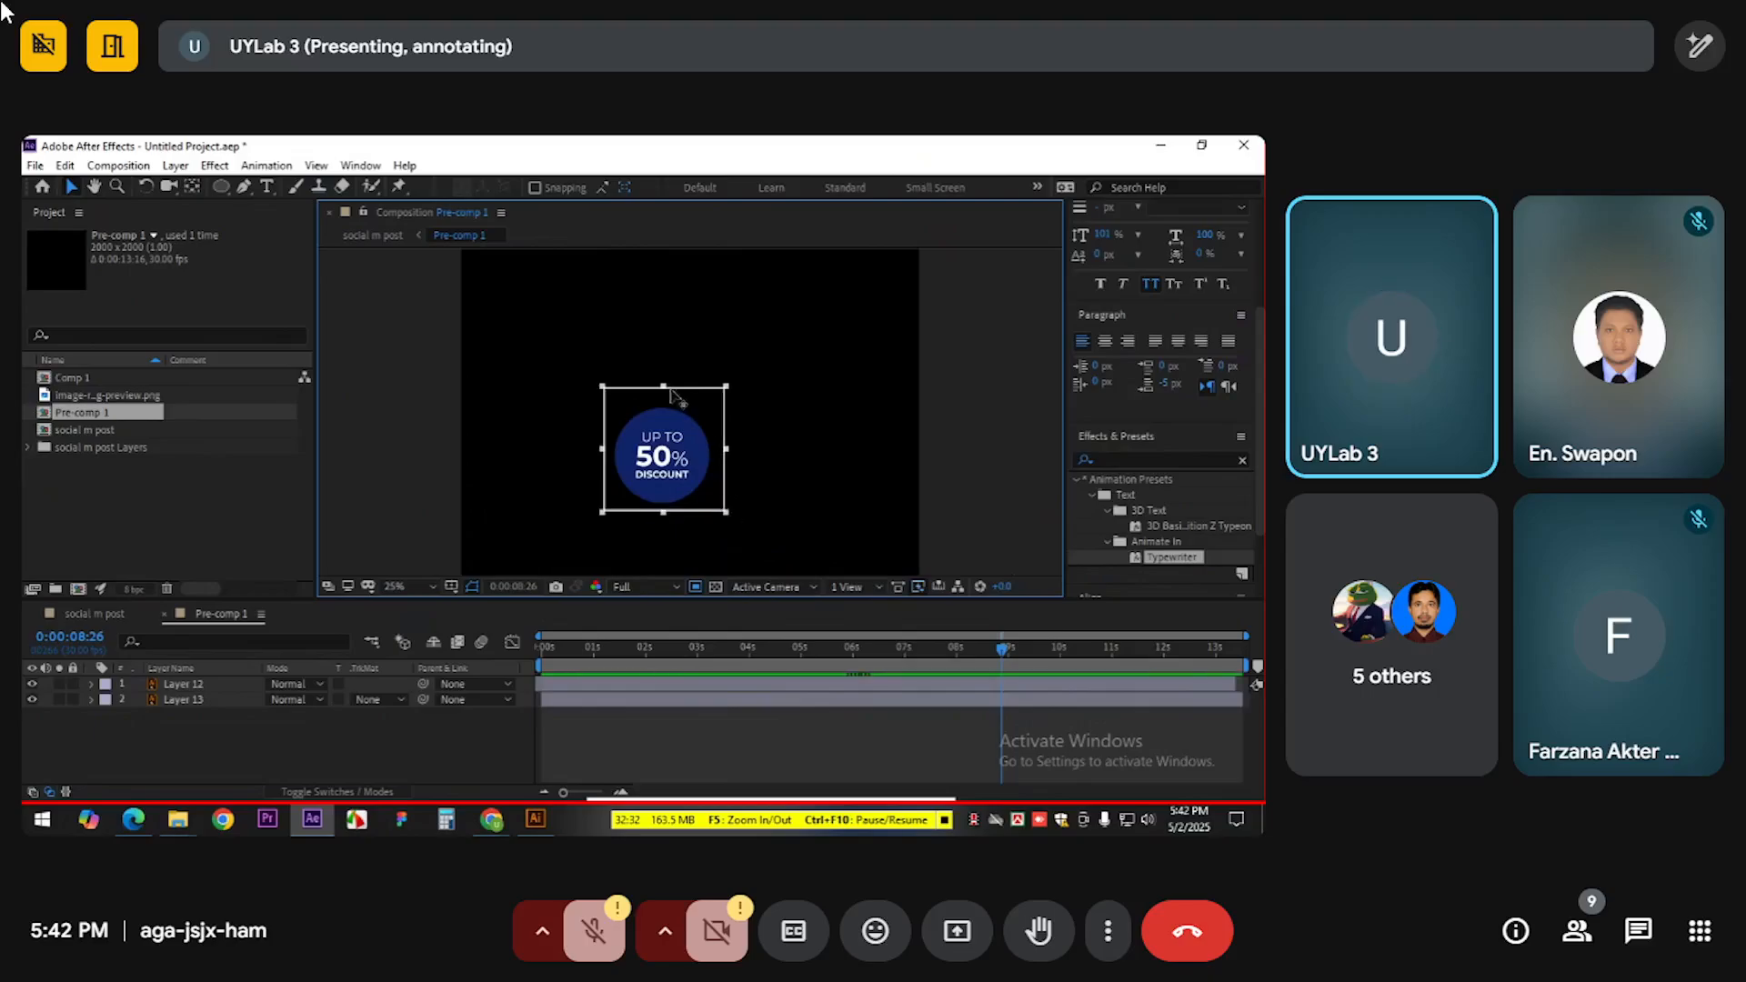
drag(663, 387, 664, 397)
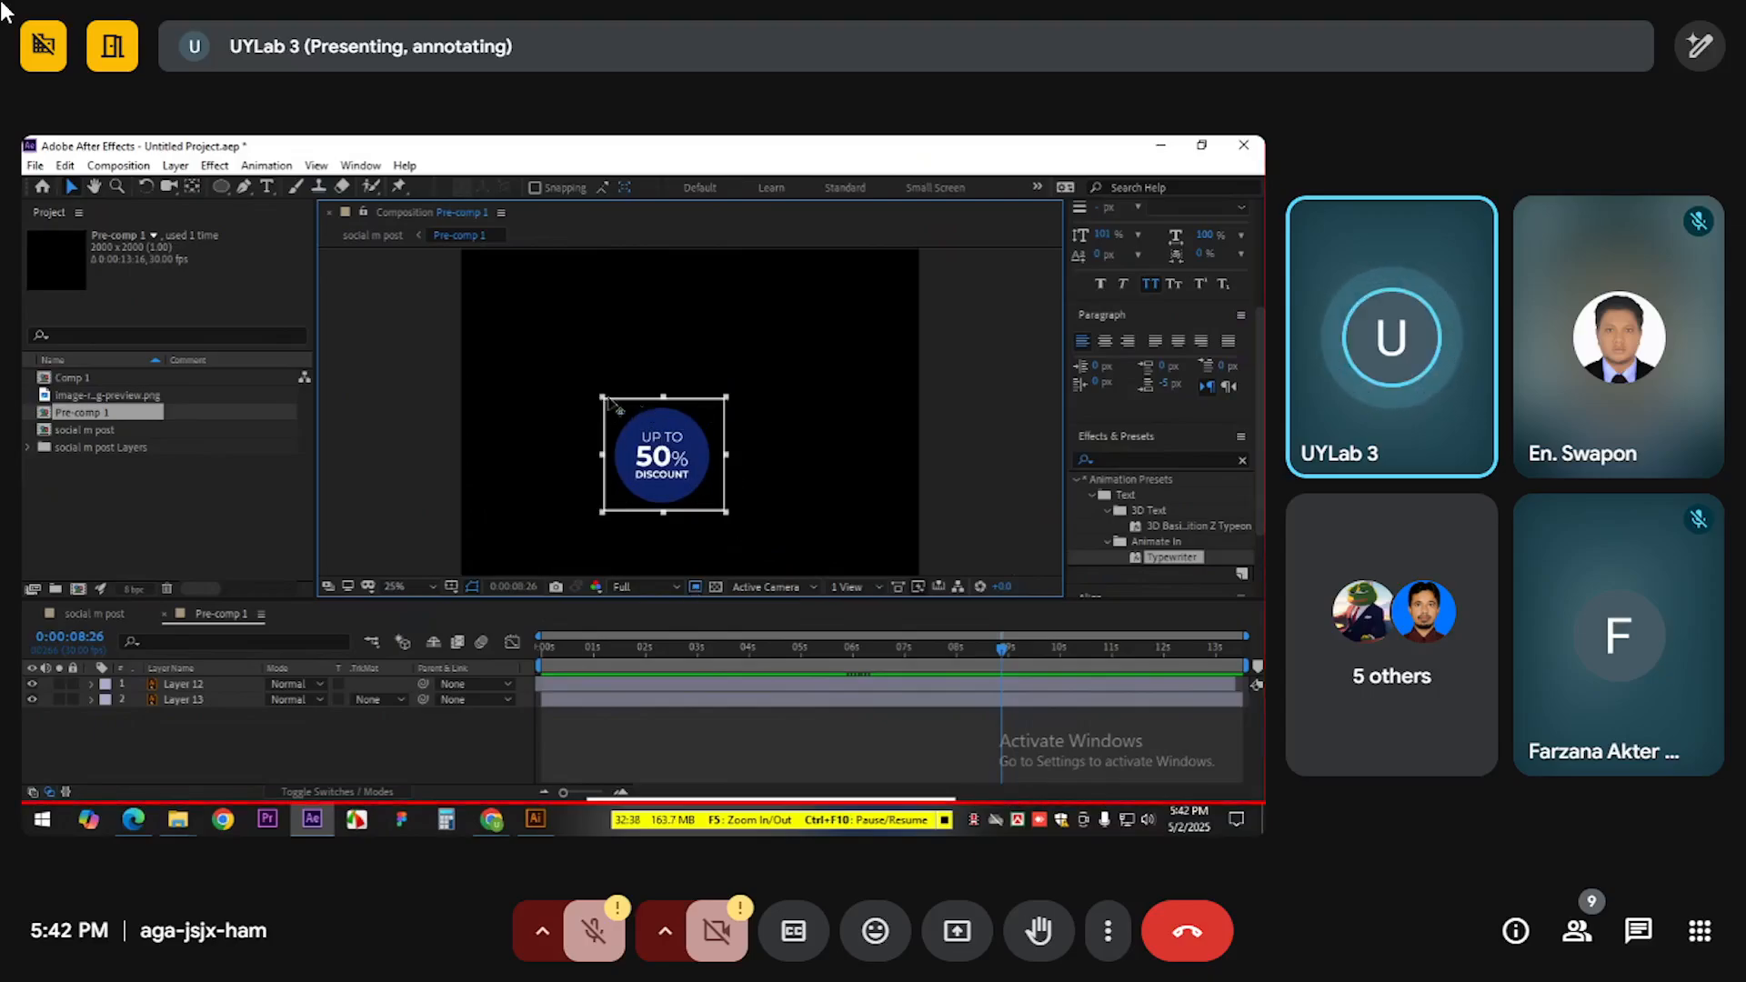
click(119, 166)
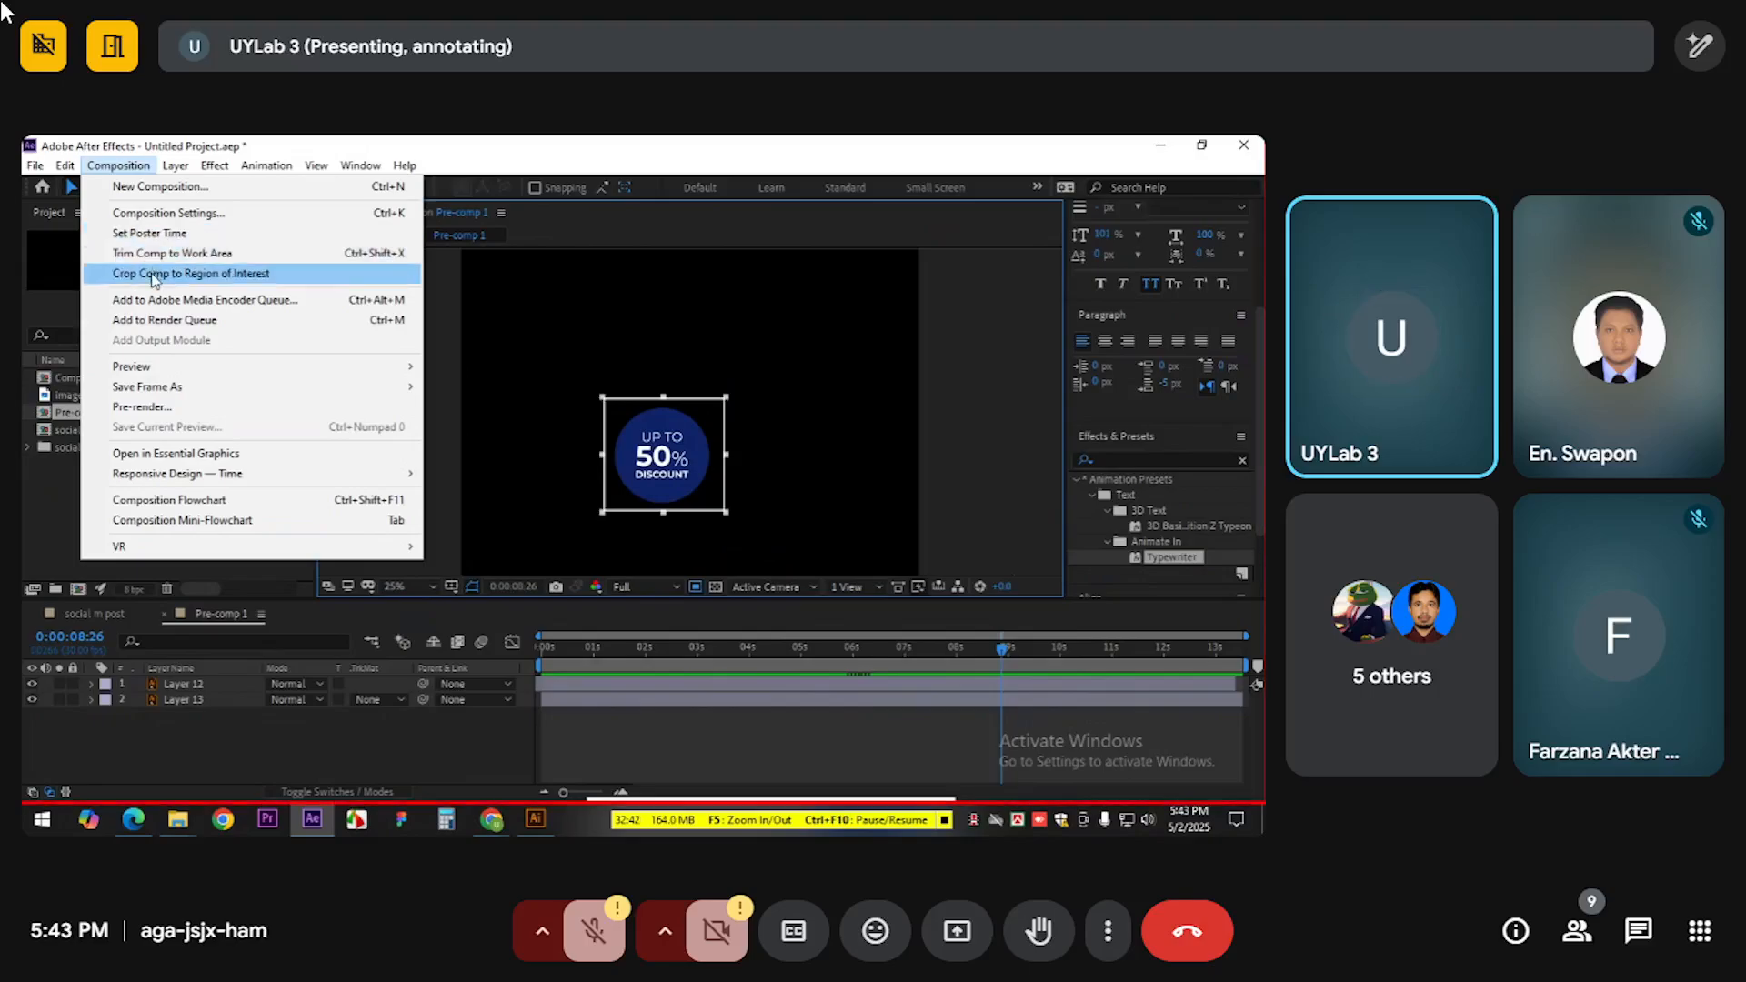
click(153, 275)
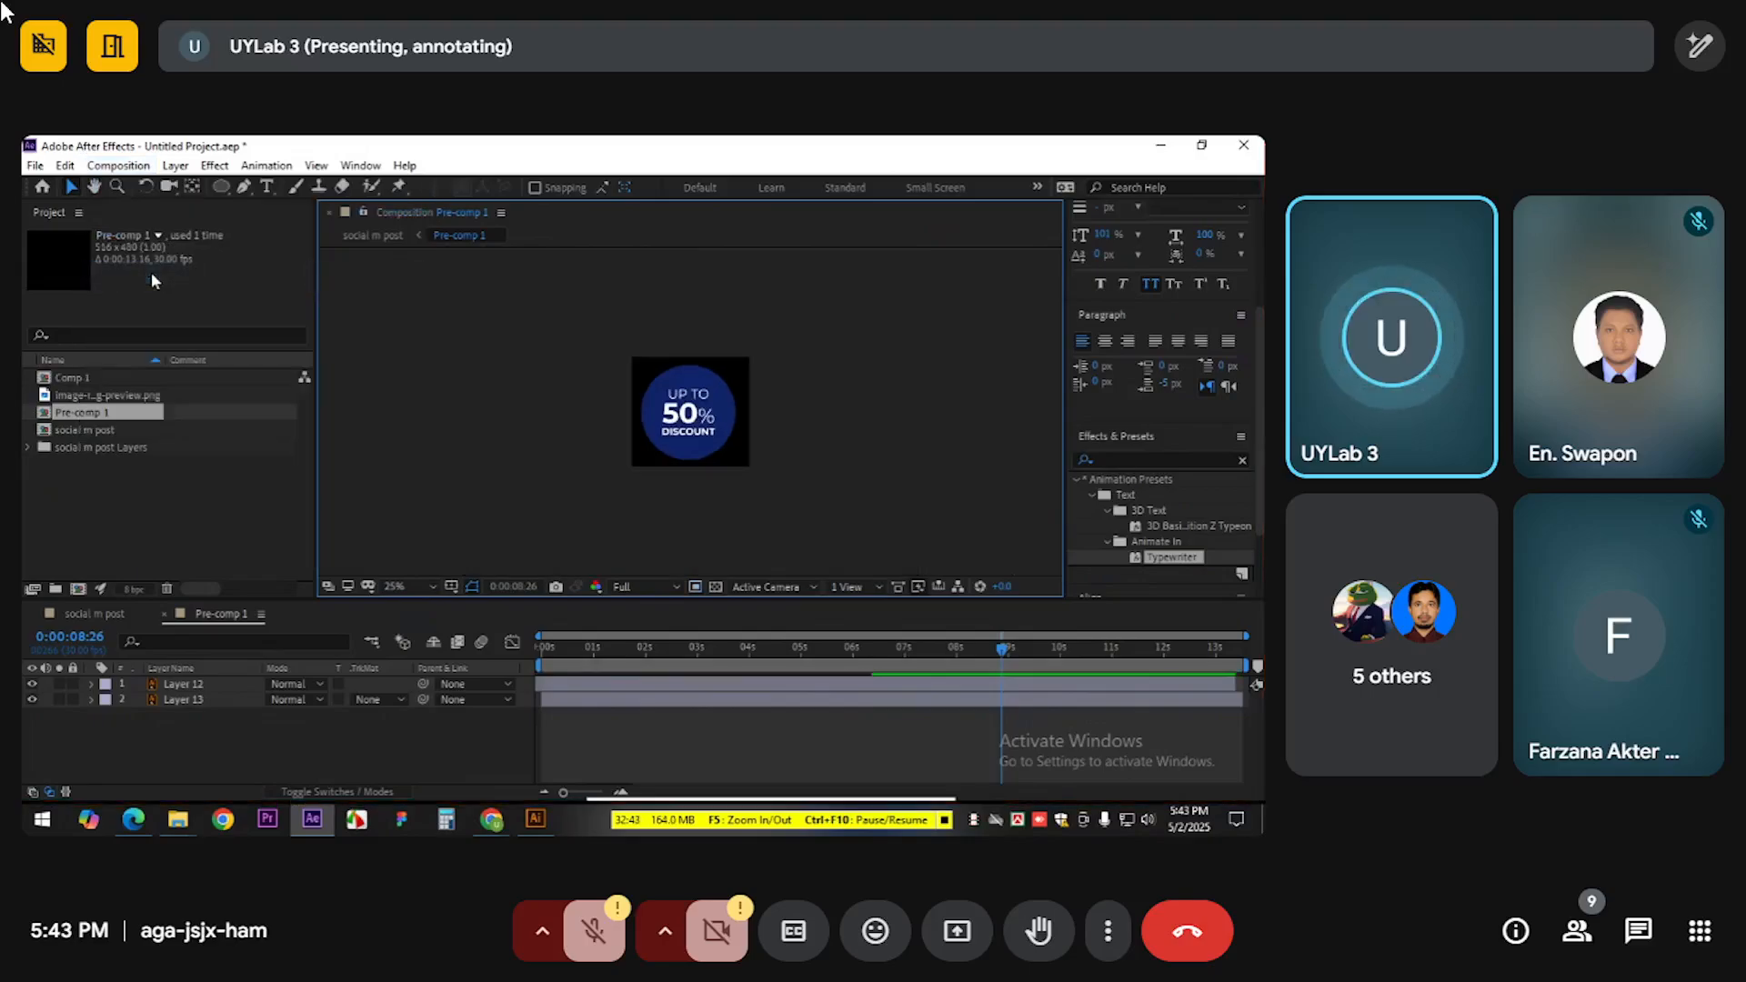
Return to the social m post composition and play back the cropped badge's wiggle from about 5 seconds
click(96, 614)
scroll(621, 437, up, 2)
drag(617, 430, 599, 463)
scroll(773, 477, down, 1)
click(798, 650)
key(space)
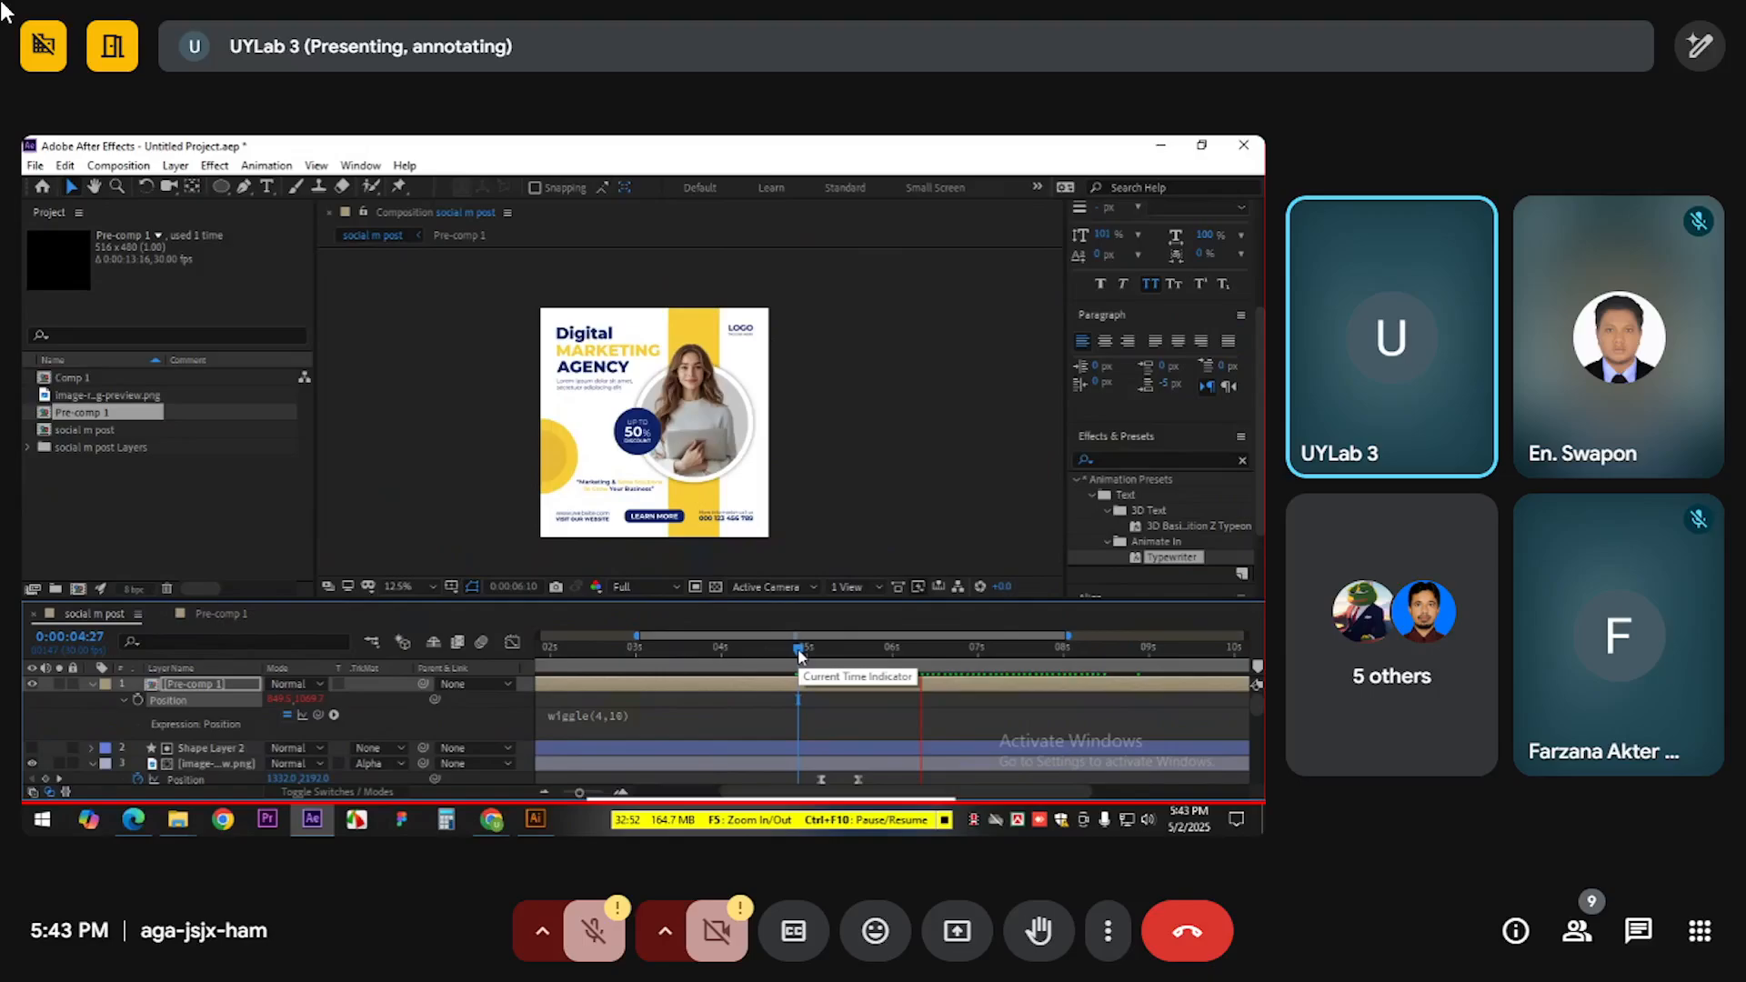
key(space)
drag(691, 480, 686, 417)
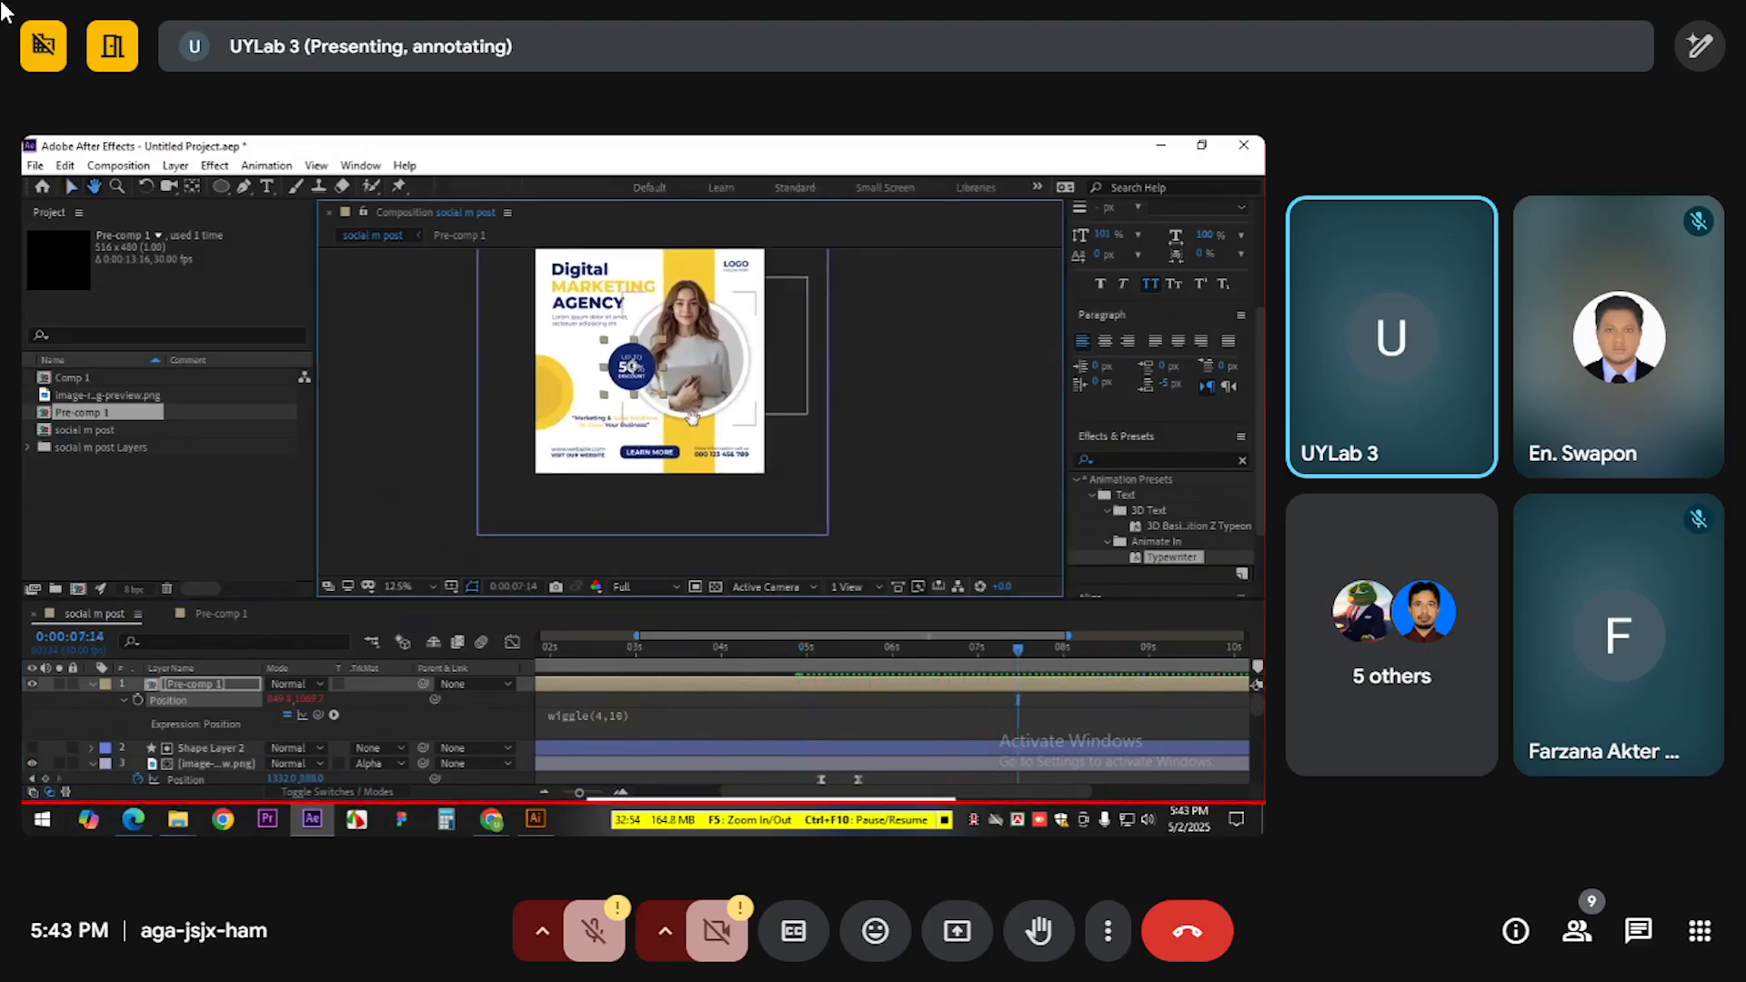
Copy the "Marketing & Sales Solutions To Grow Your Business" slogan text from the Illustrator artwork and return to After Effects
click(636, 425)
scroll(638, 426, up, 1)
scroll(641, 432, up, 1)
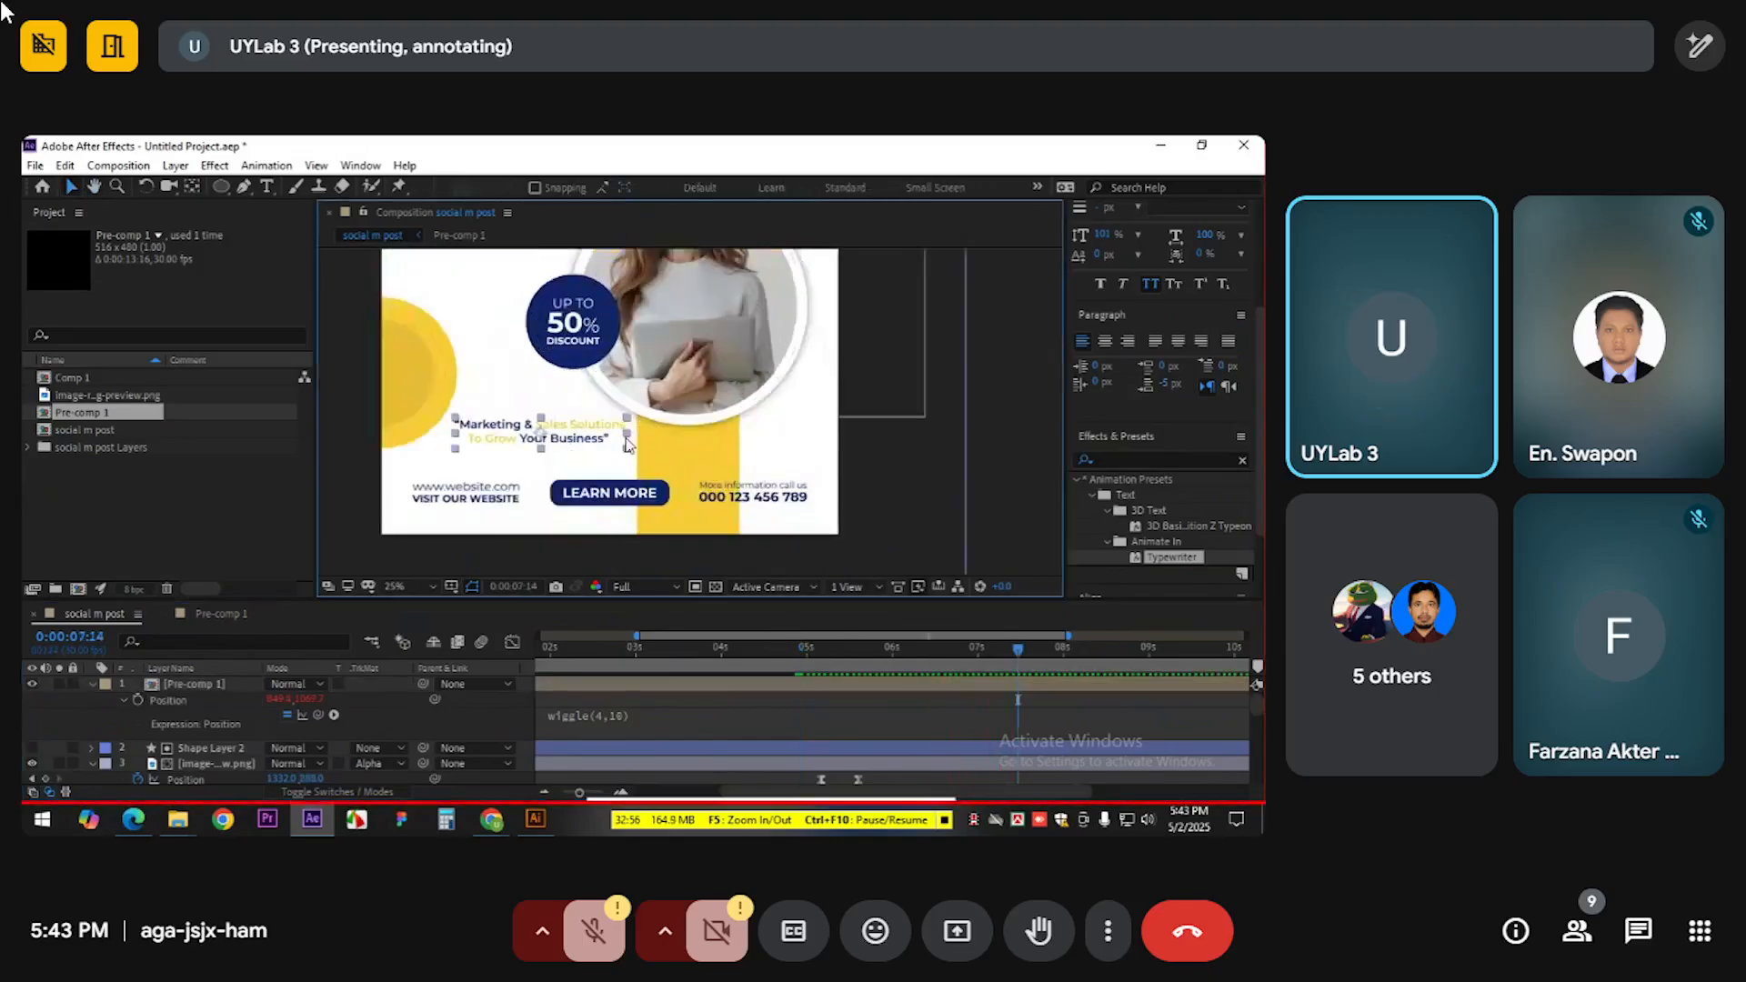
click(536, 823)
click(501, 600)
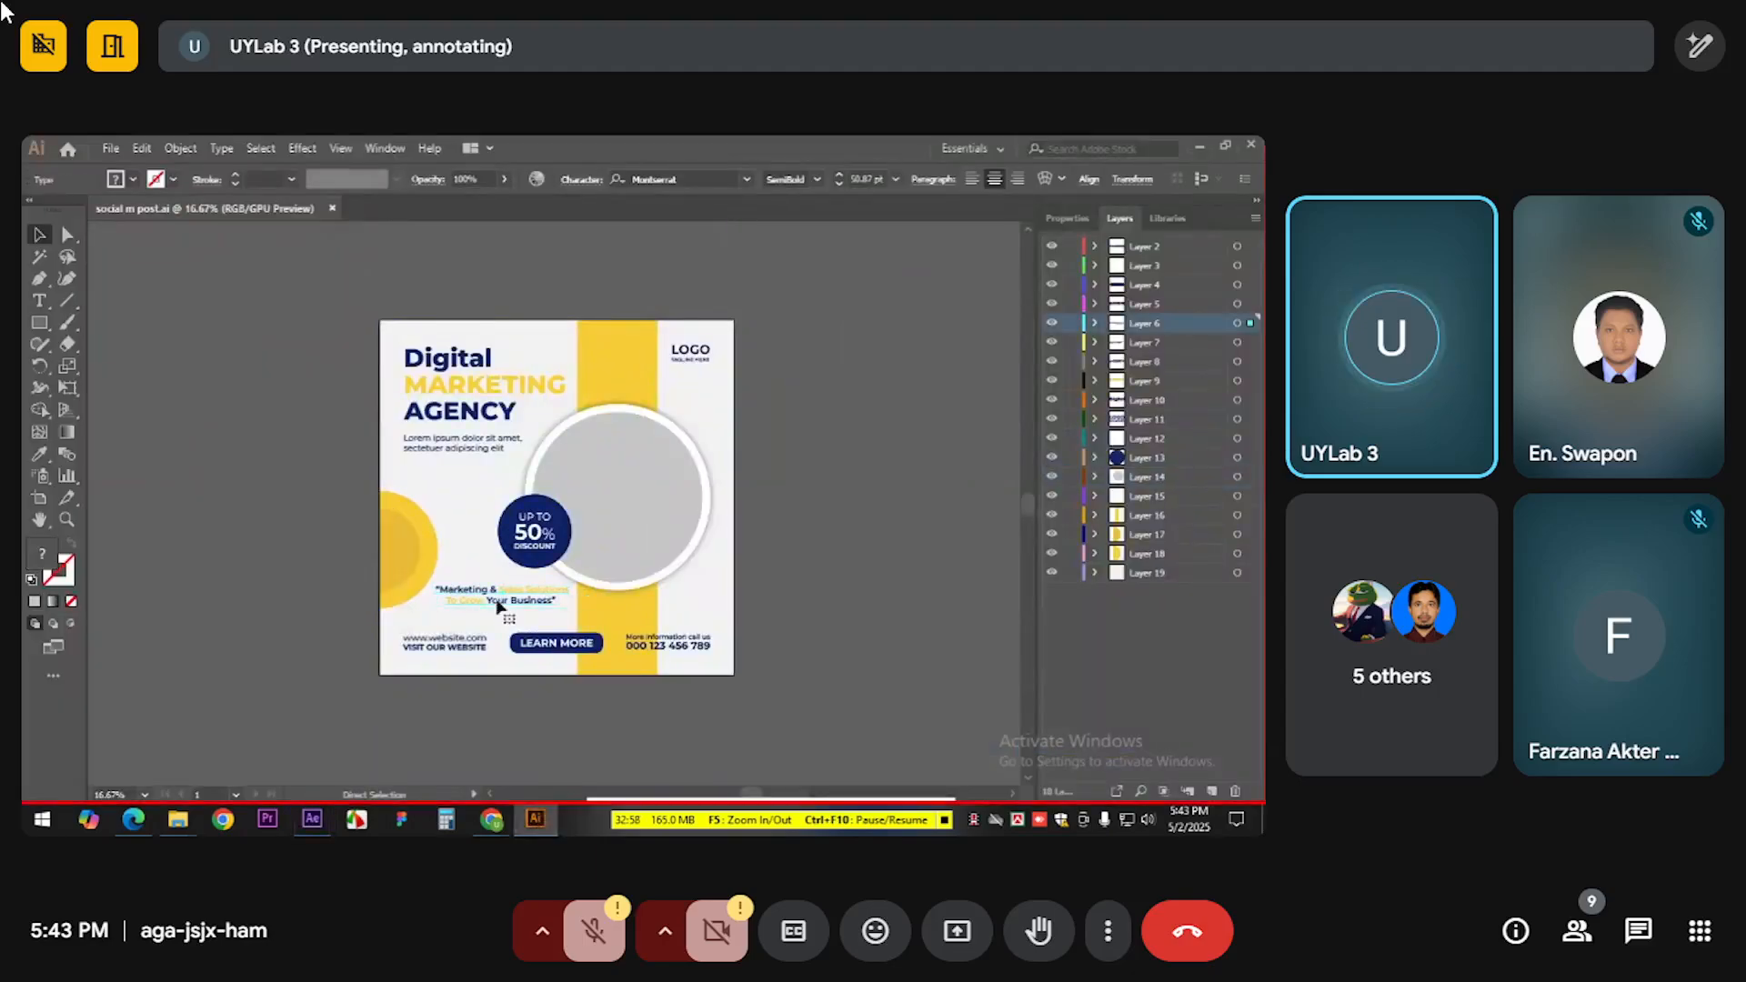
key(alt+Tab)
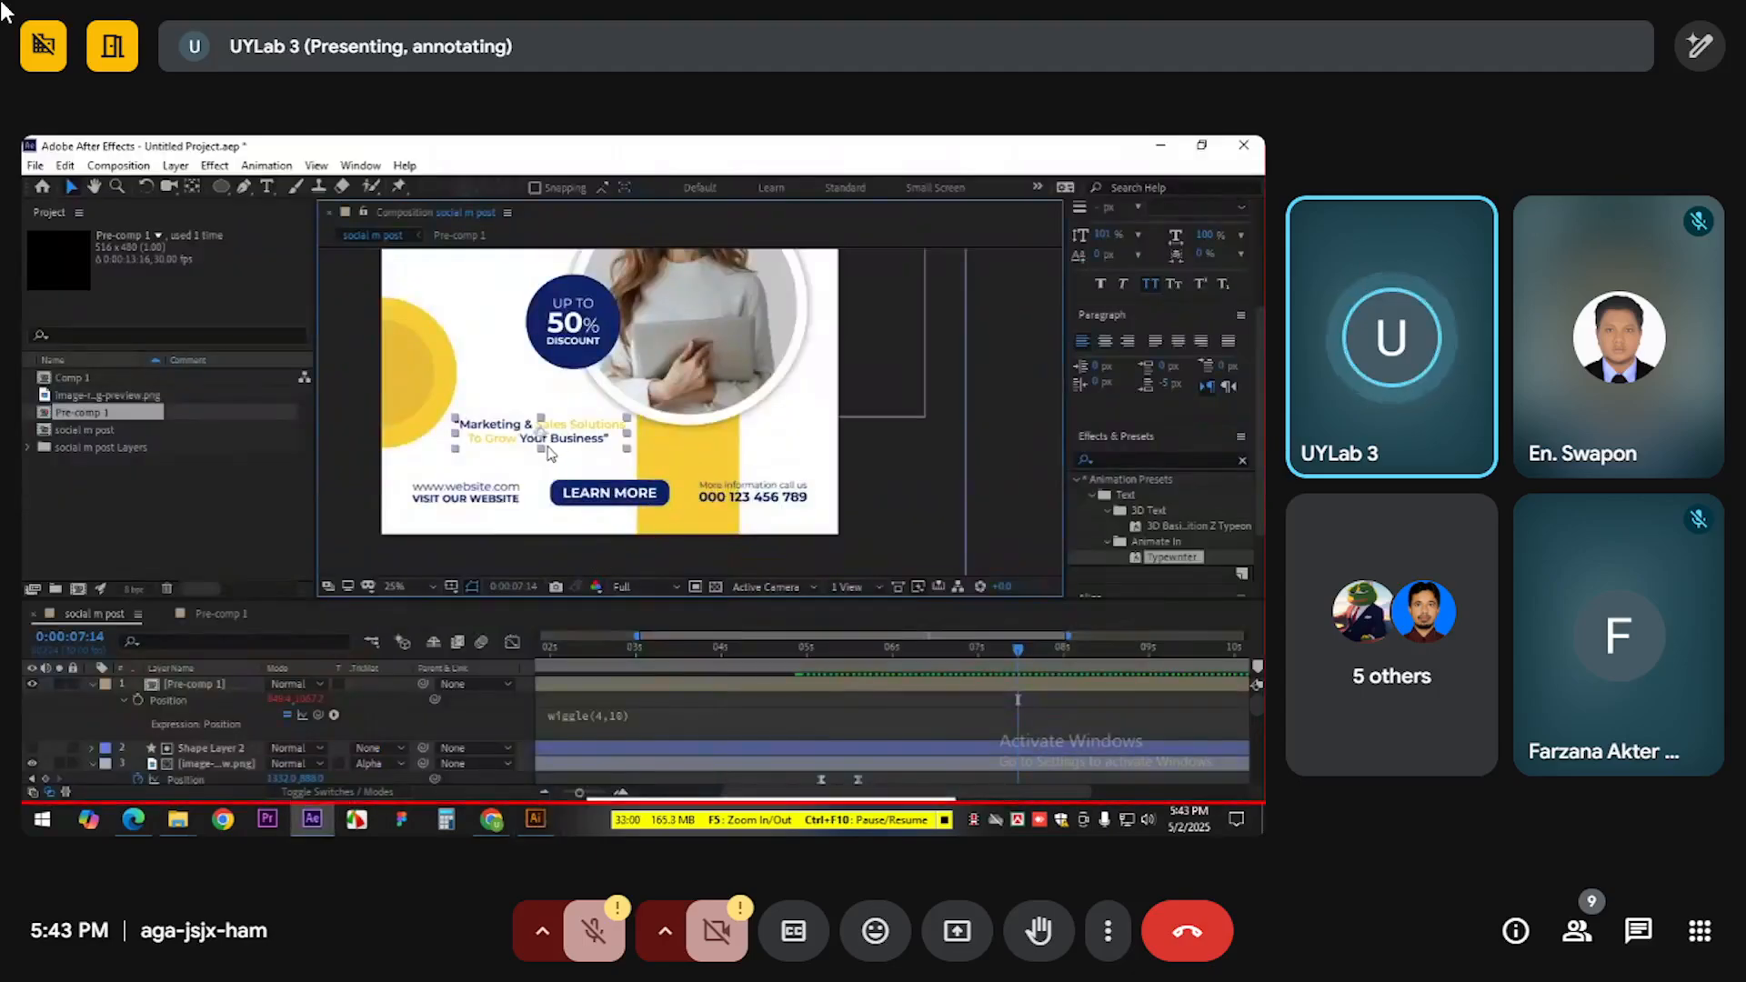
Draw a paragraph text box over the slogan area and paste the copied slogan into it, redoing it with a narrower box
key(t)
key(ctrl+t)
drag(481, 382, 750, 465)
key(ctrl+v)
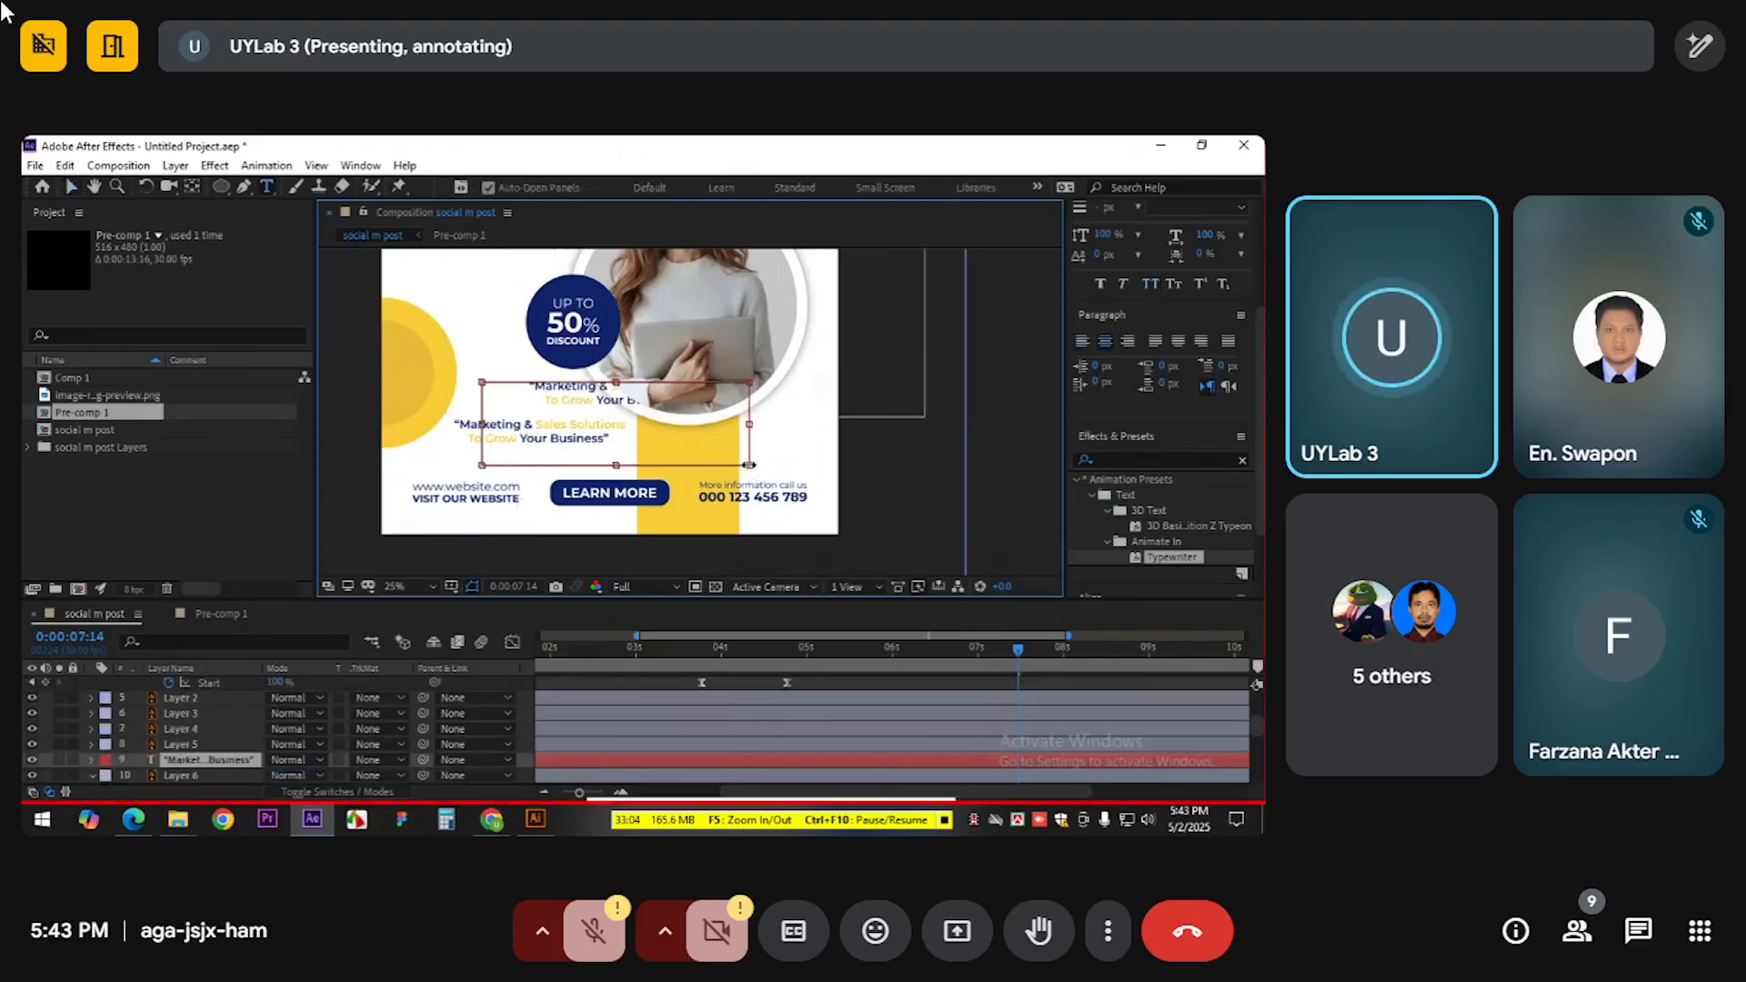
key(ctrl+z)
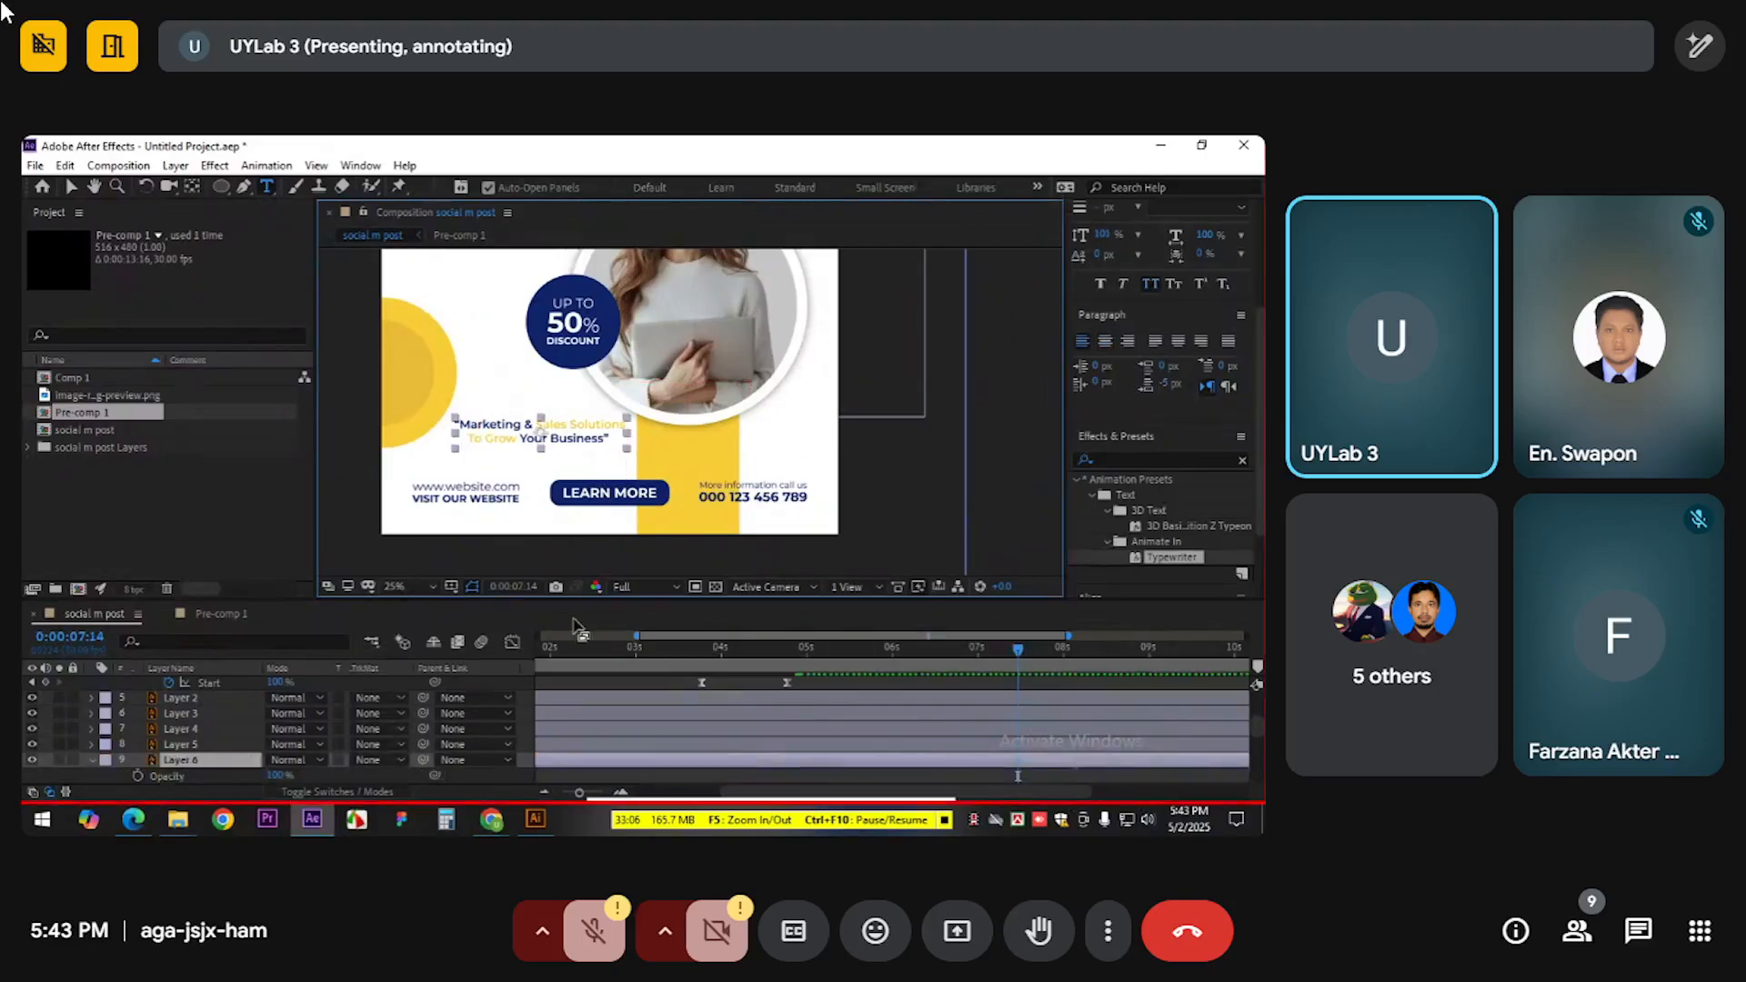
drag(481, 379, 668, 462)
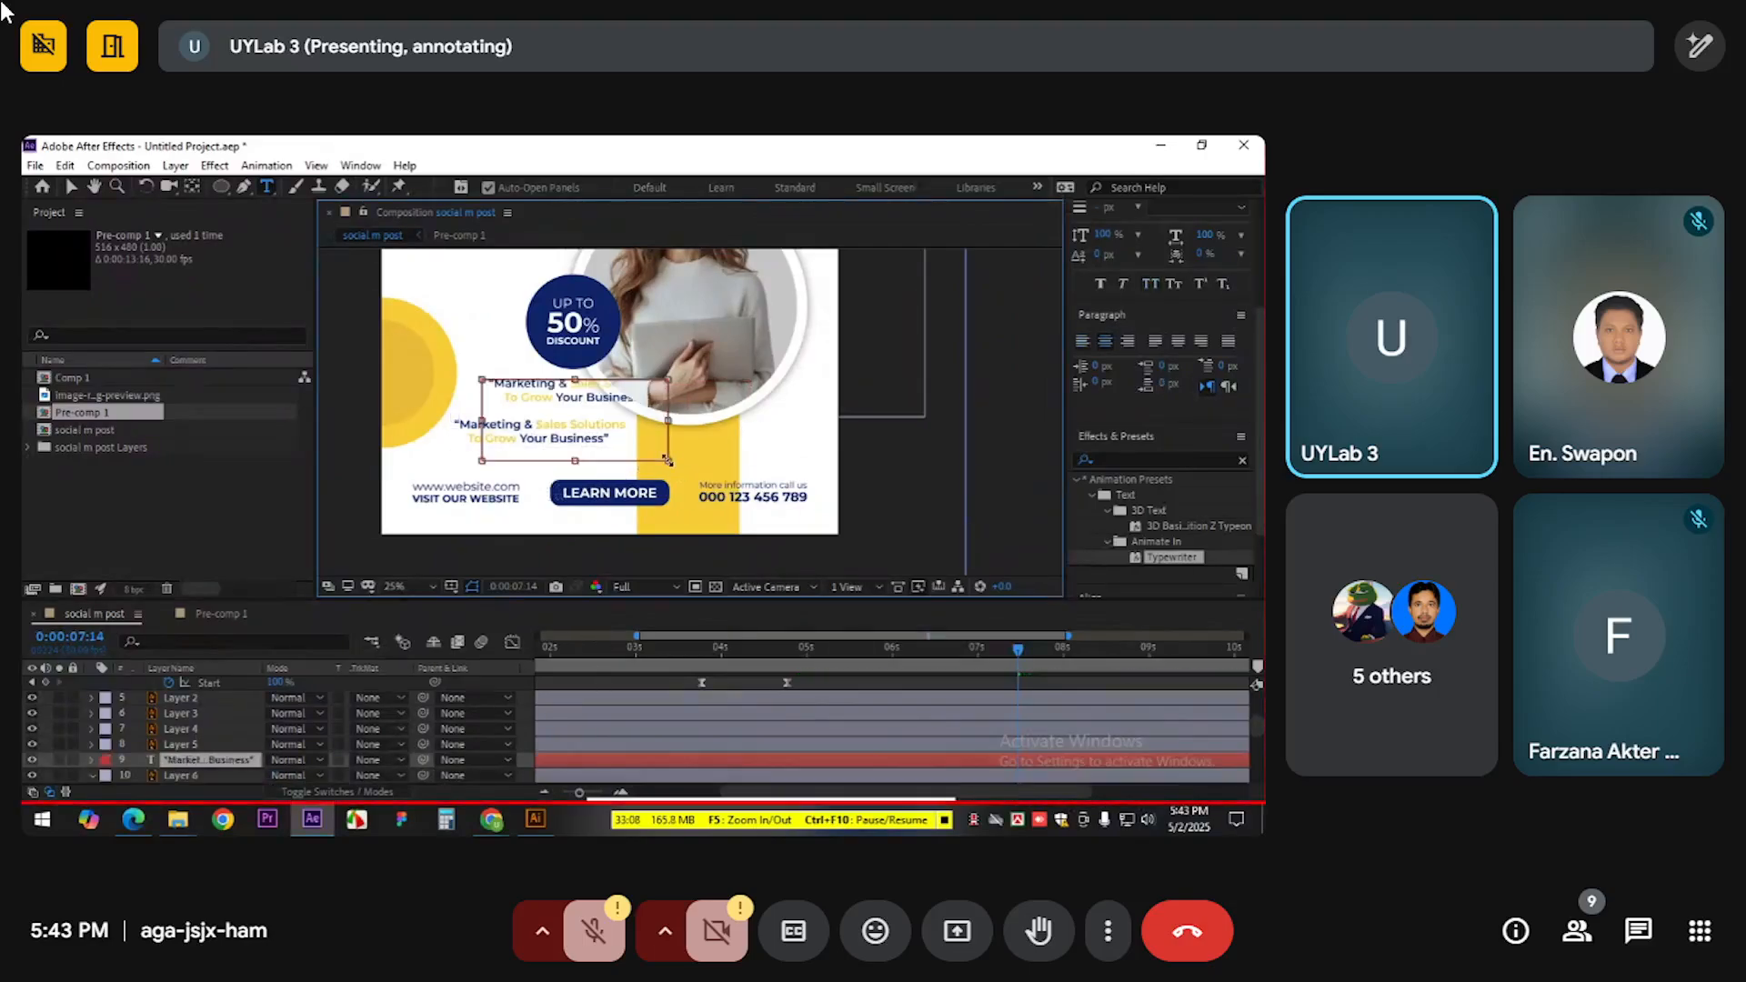
Delete the original slogan artwork, Layer 6, and undo the accidental shift of the portrait image
click(733, 758)
key(v)
click(551, 427)
key(Delete)
drag(556, 383, 523, 427)
key(ctrl+z)
click(904, 484)
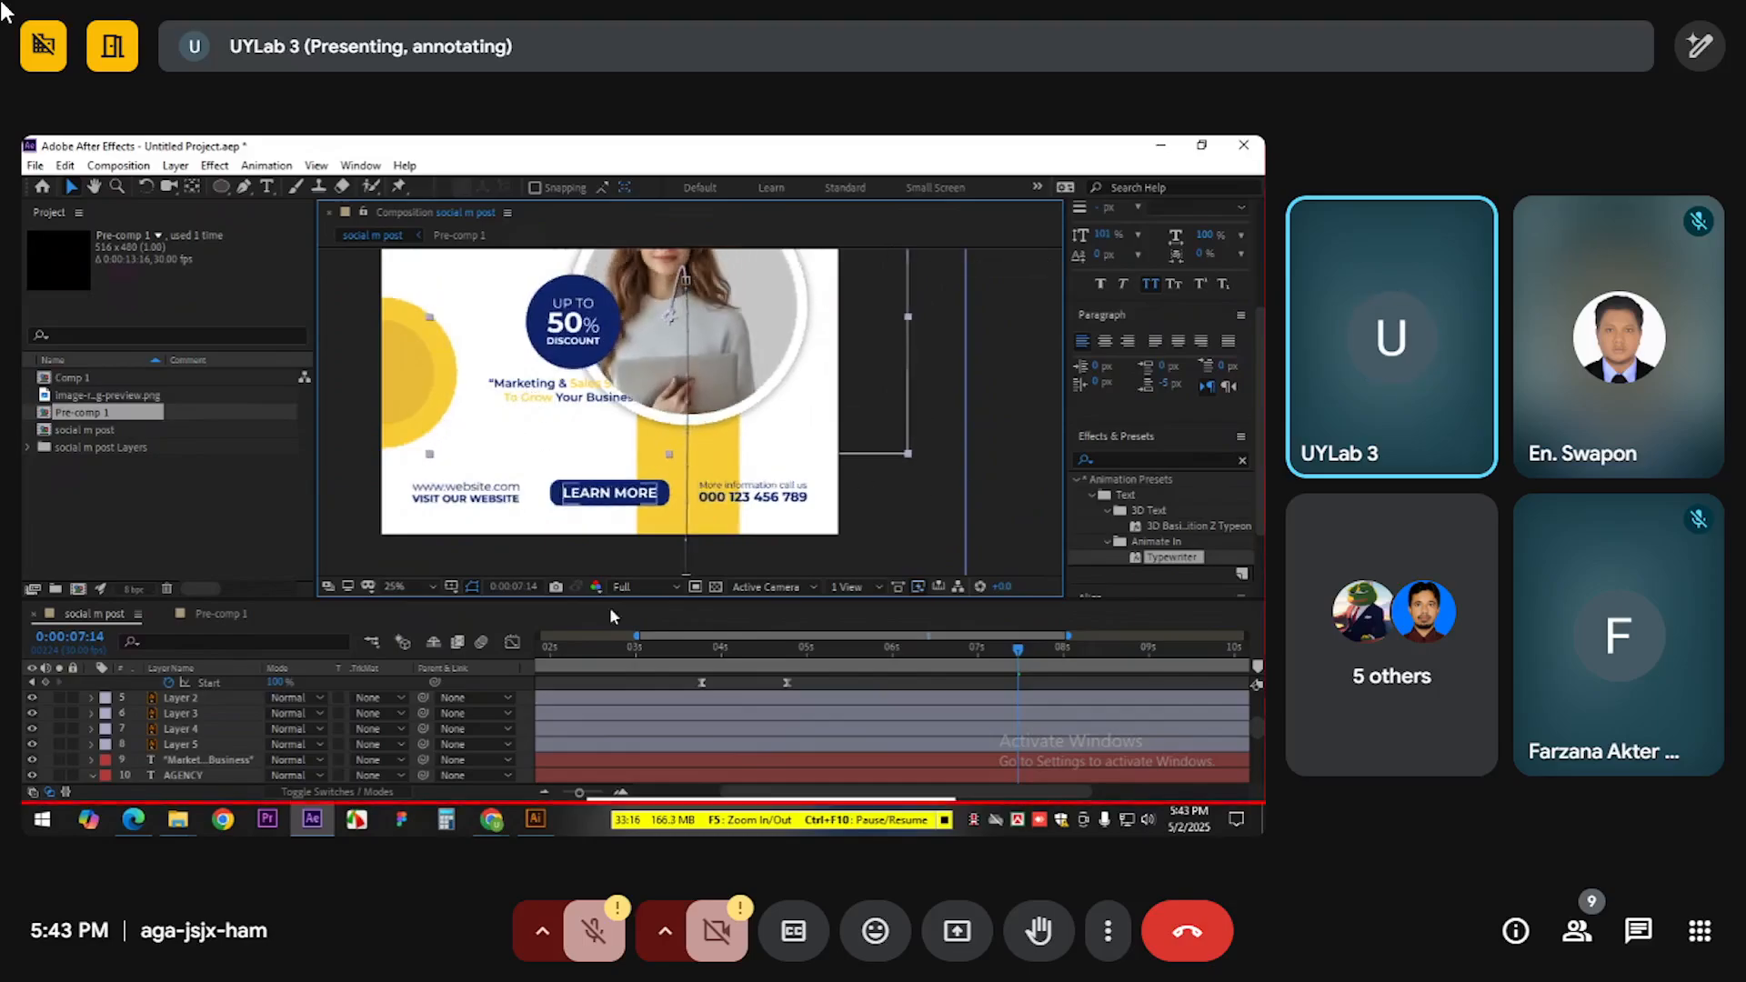
Move the pasted slogan text layer into the original slogan's place above the website and LEARN MORE row, fine-tuning its position
click(689, 758)
drag(516, 401, 483, 417)
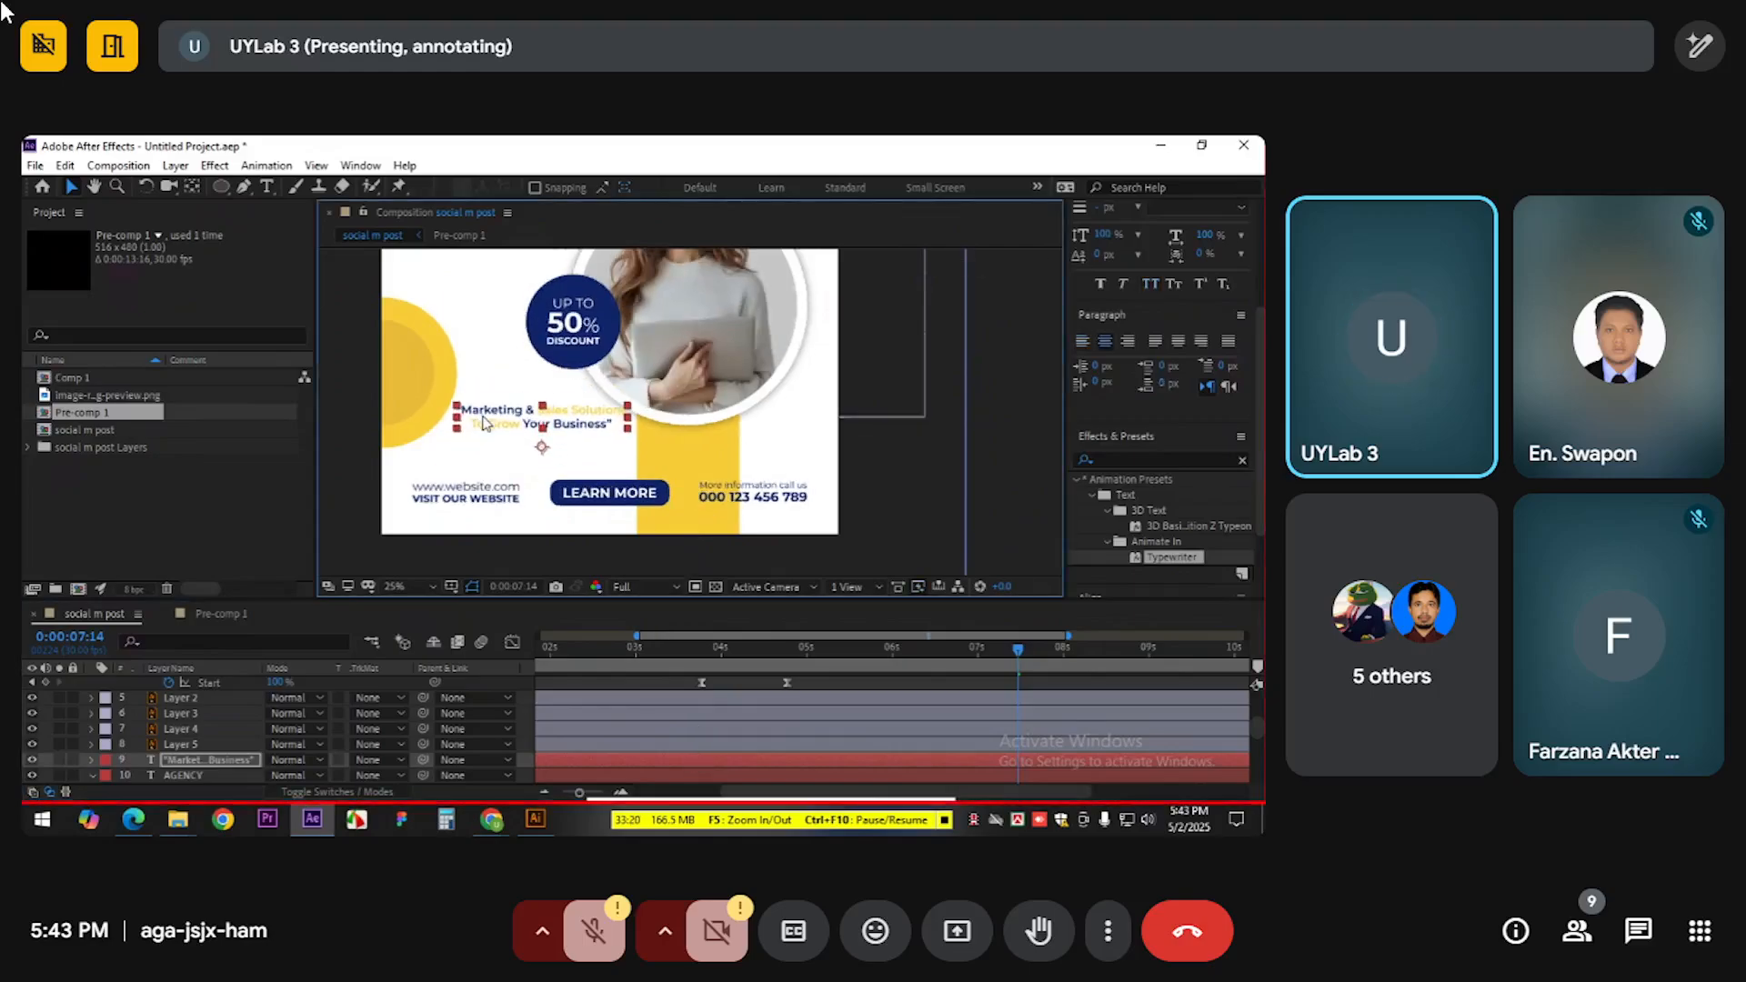
scroll(482, 421, up, 2)
drag(639, 412, 648, 412)
scroll(1142, 424, down, 2)
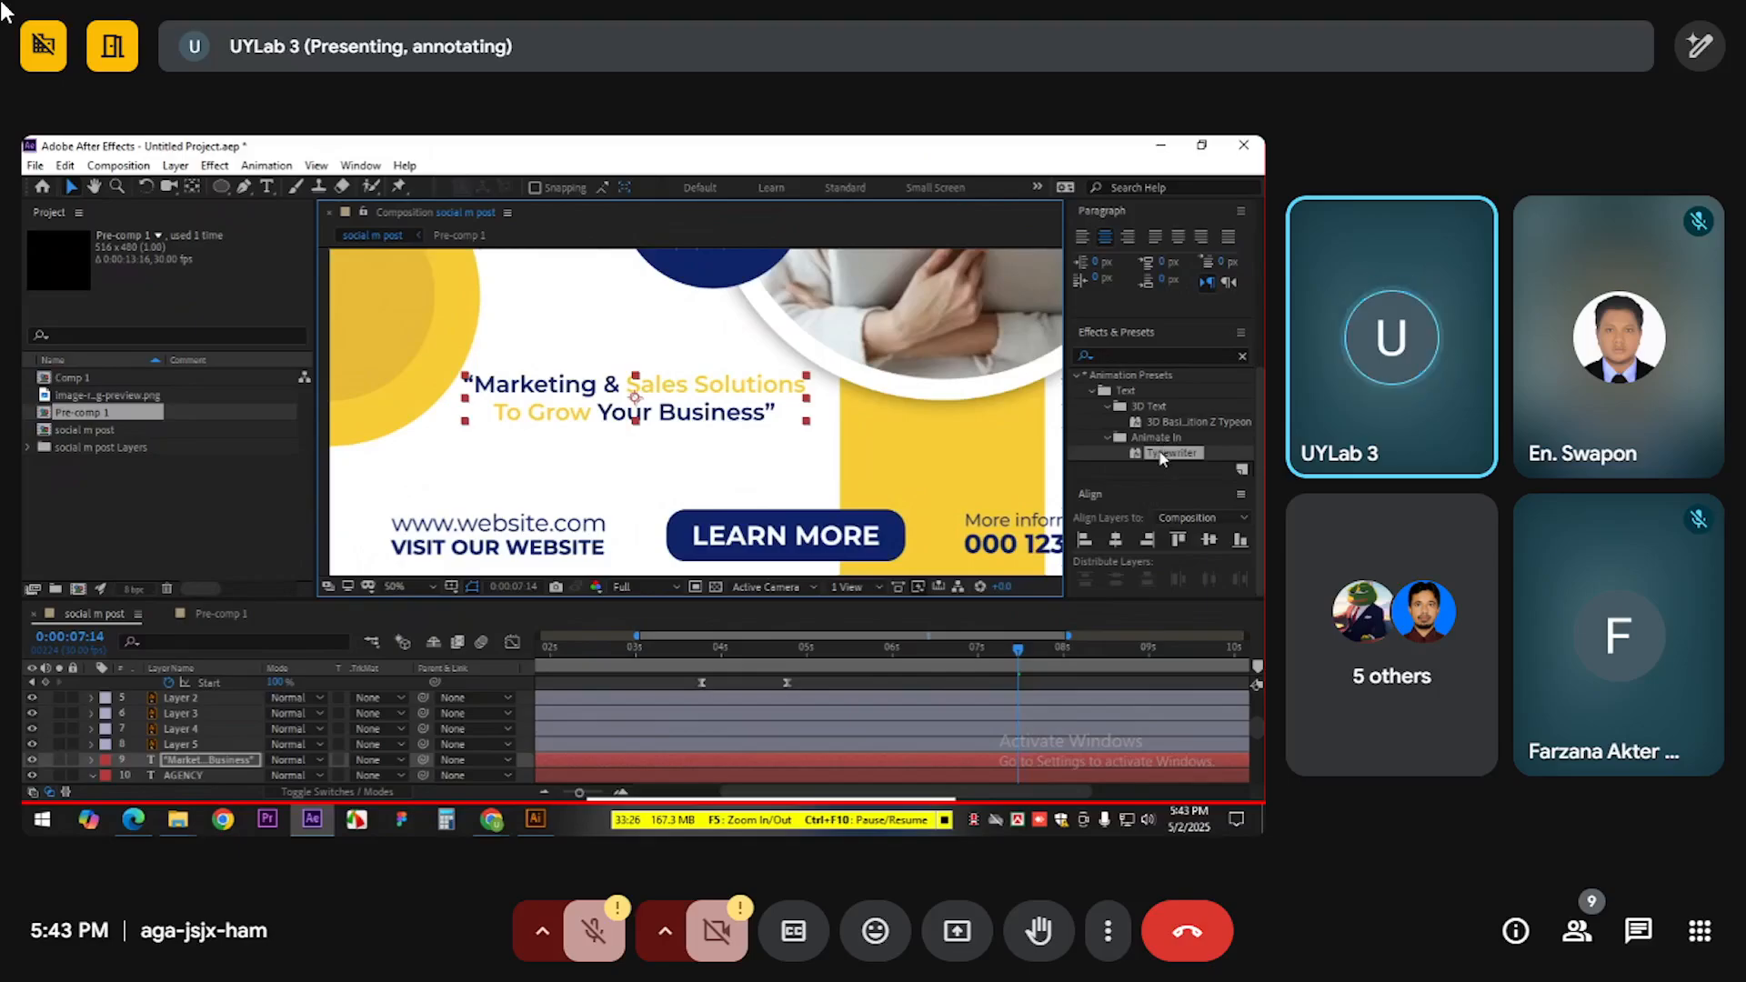
Apply the Typewriter preset to the slogan text, shift its Start keyframes to about 6.4 and 7.3 seconds, and Easy Ease them
double_click(1167, 453)
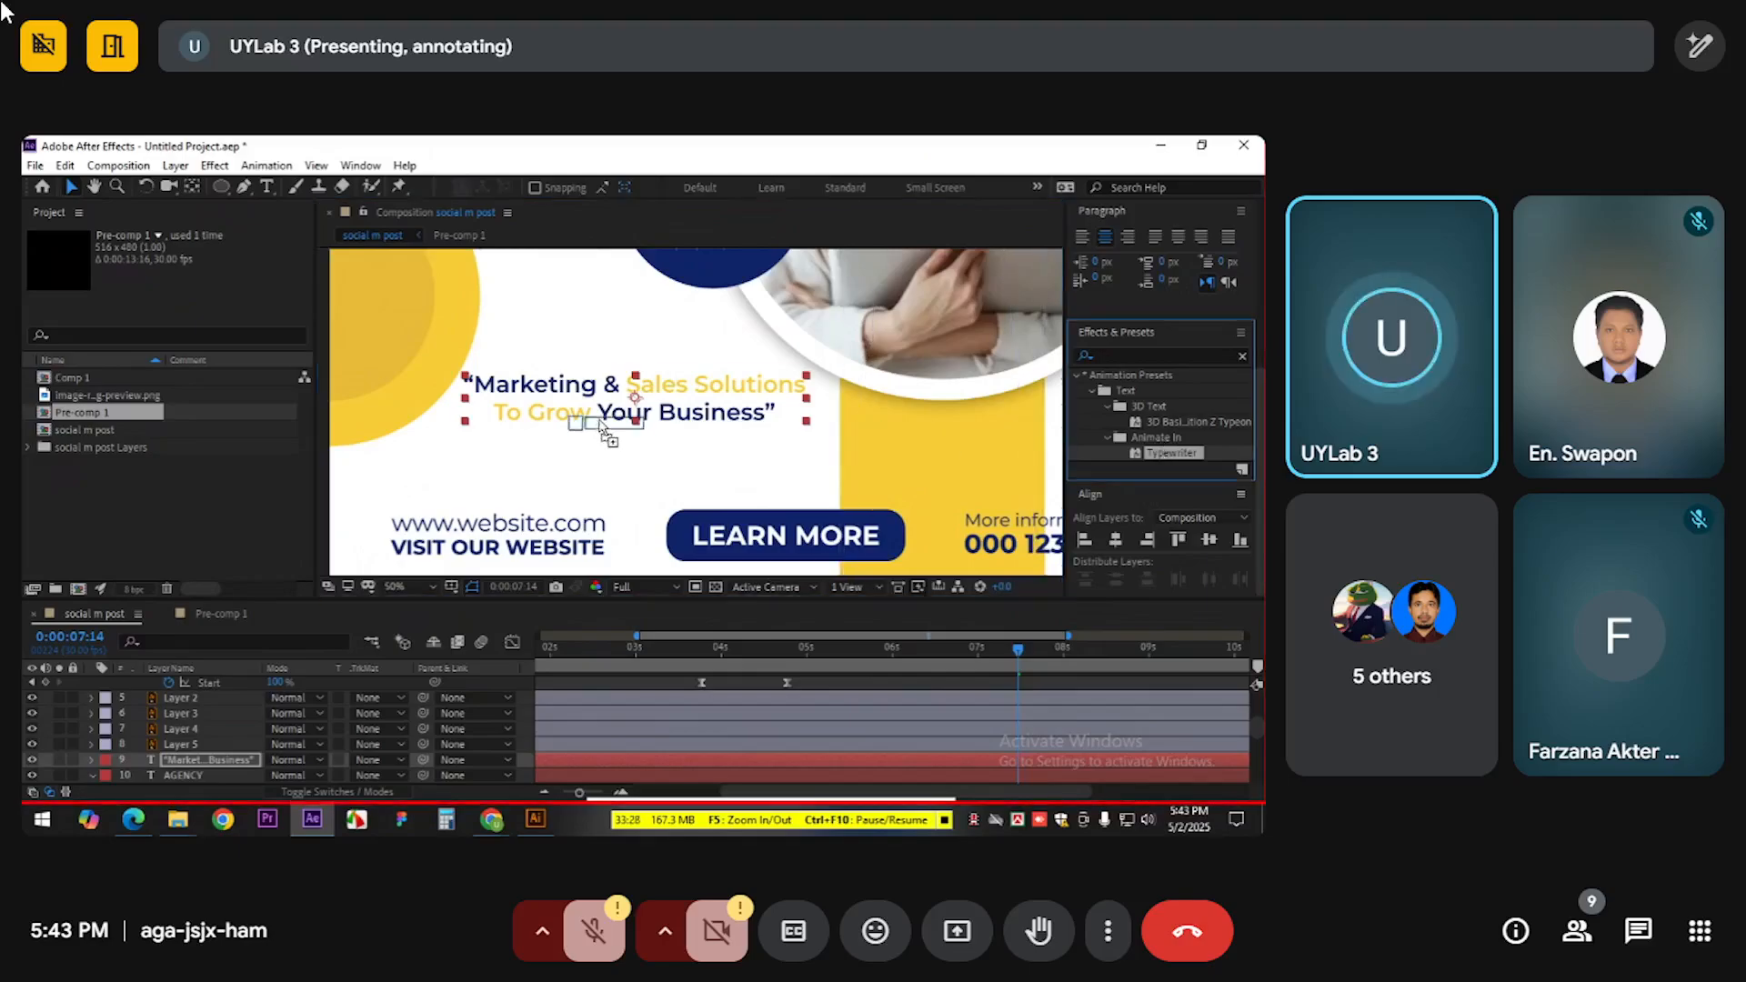
drag(1005, 651, 935, 670)
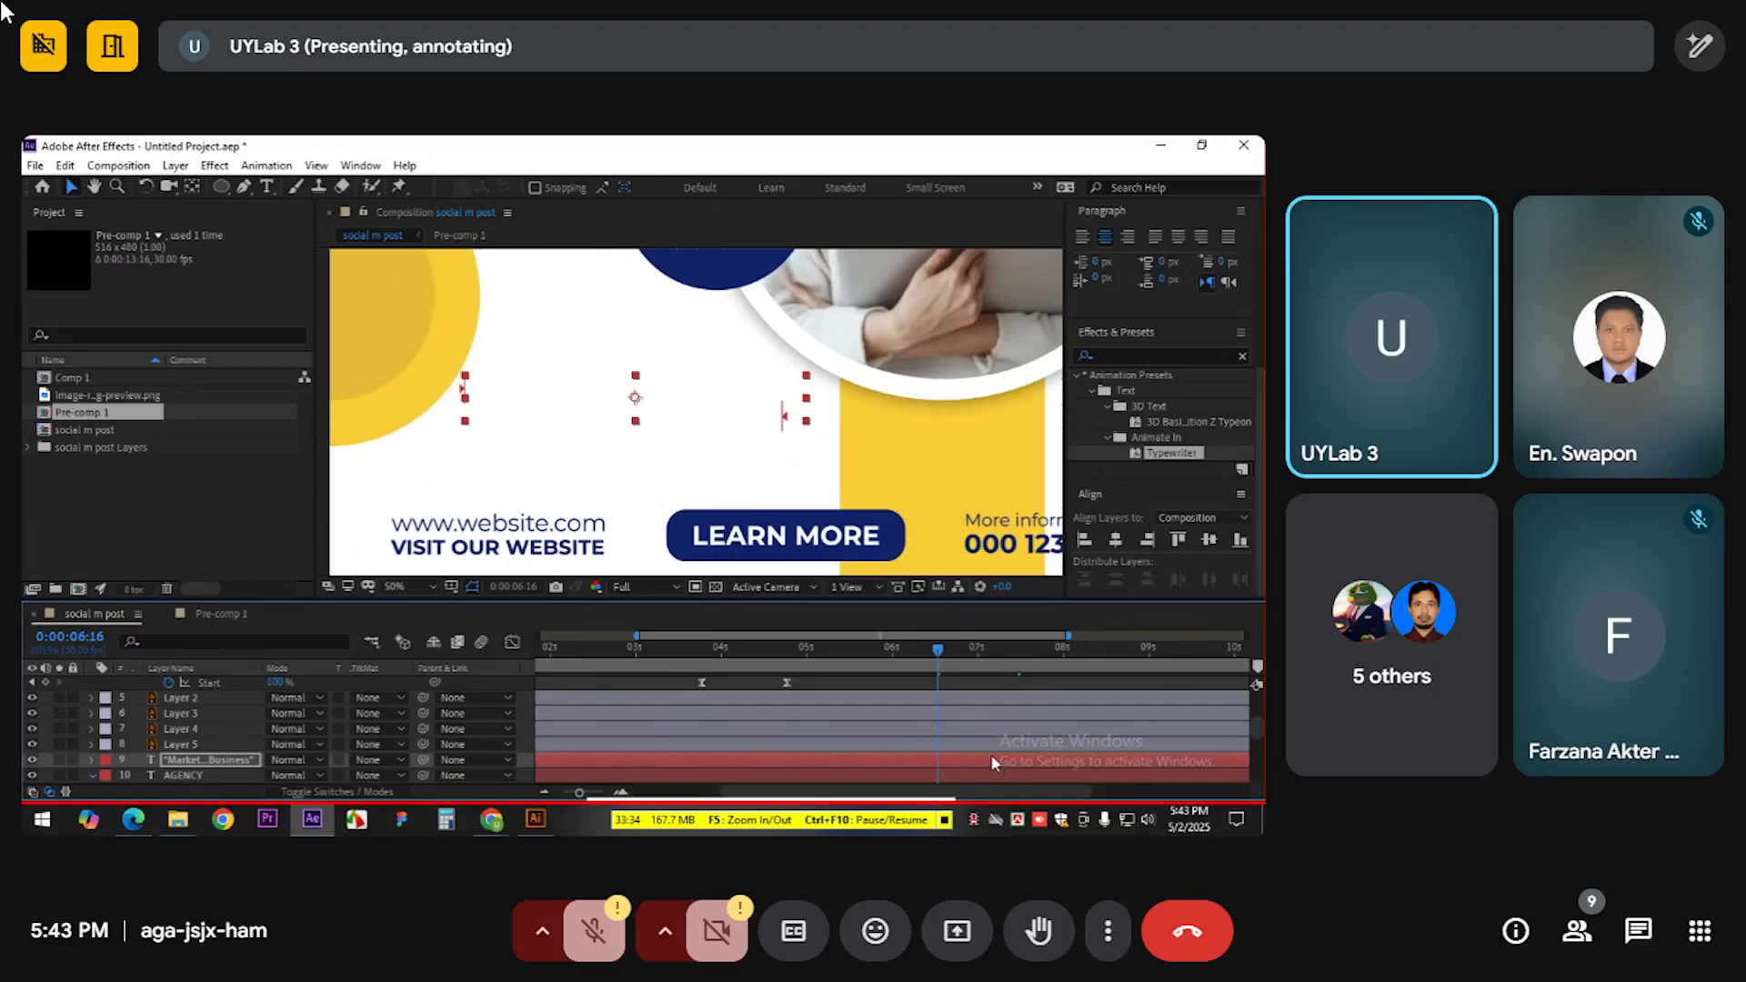
key(u)
drag(984, 729, 723, 734)
key(F9)
click(739, 725)
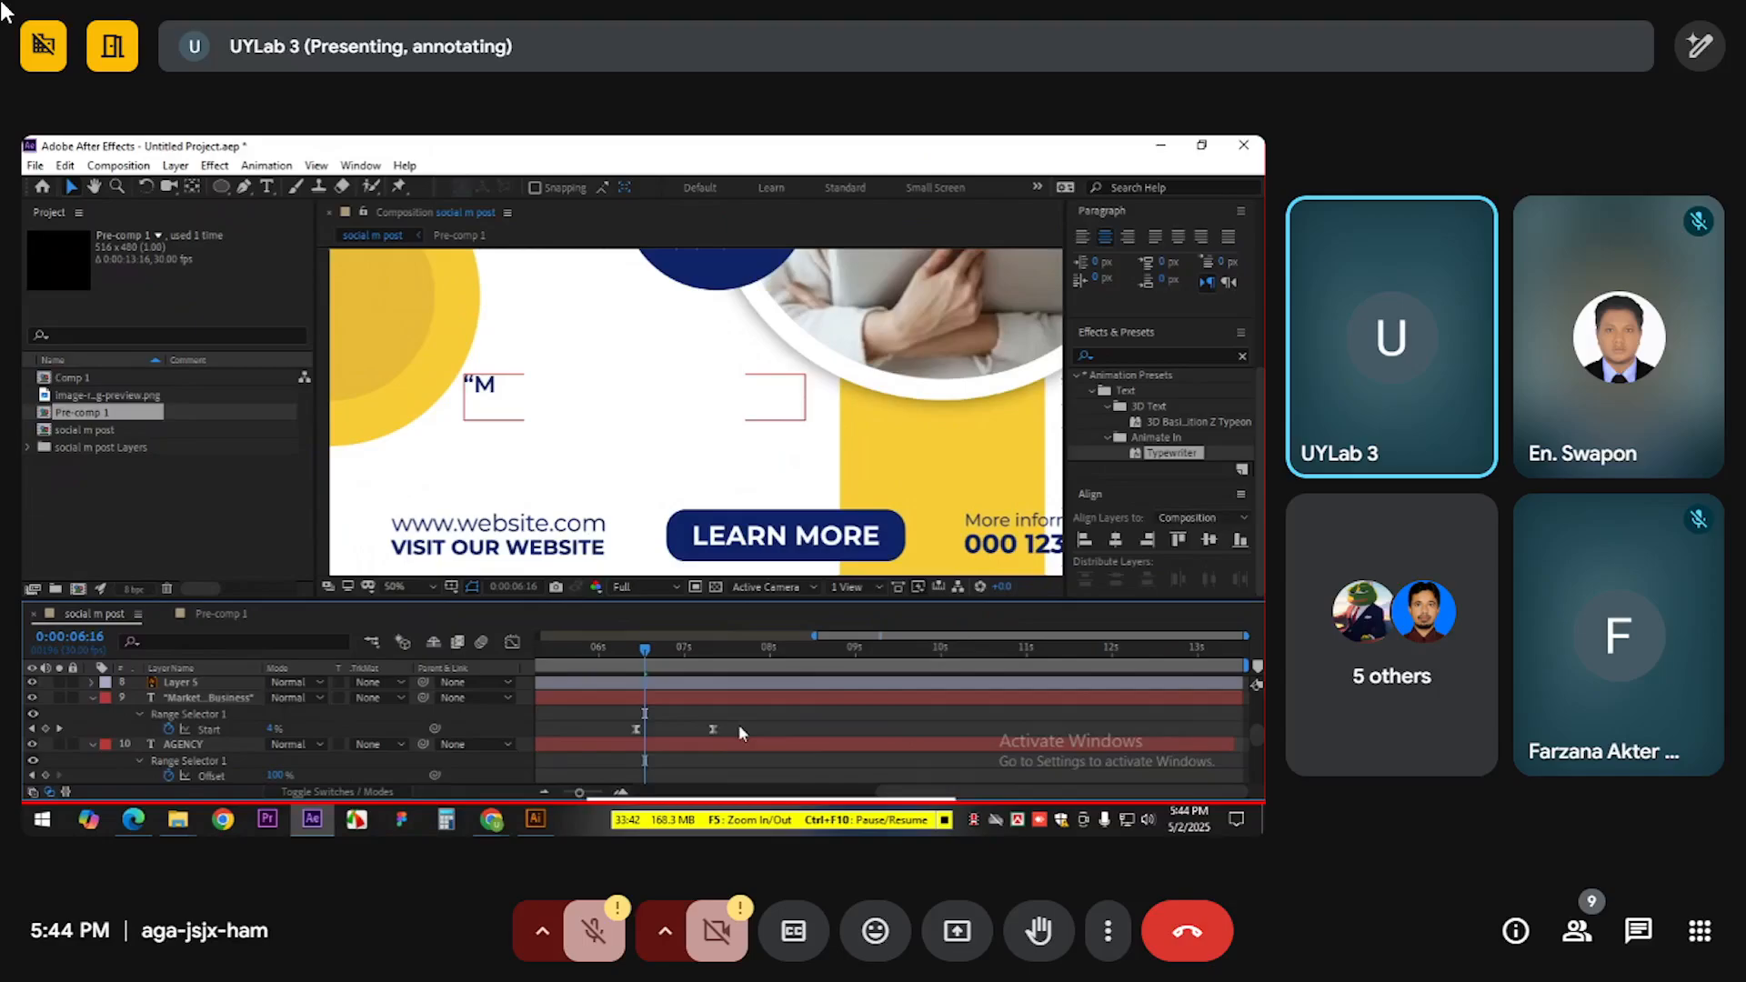
Move the slogan's ending Start keyframe to about 8.1 seconds and play back the typing effect
drag(721, 732, 782, 725)
click(613, 648)
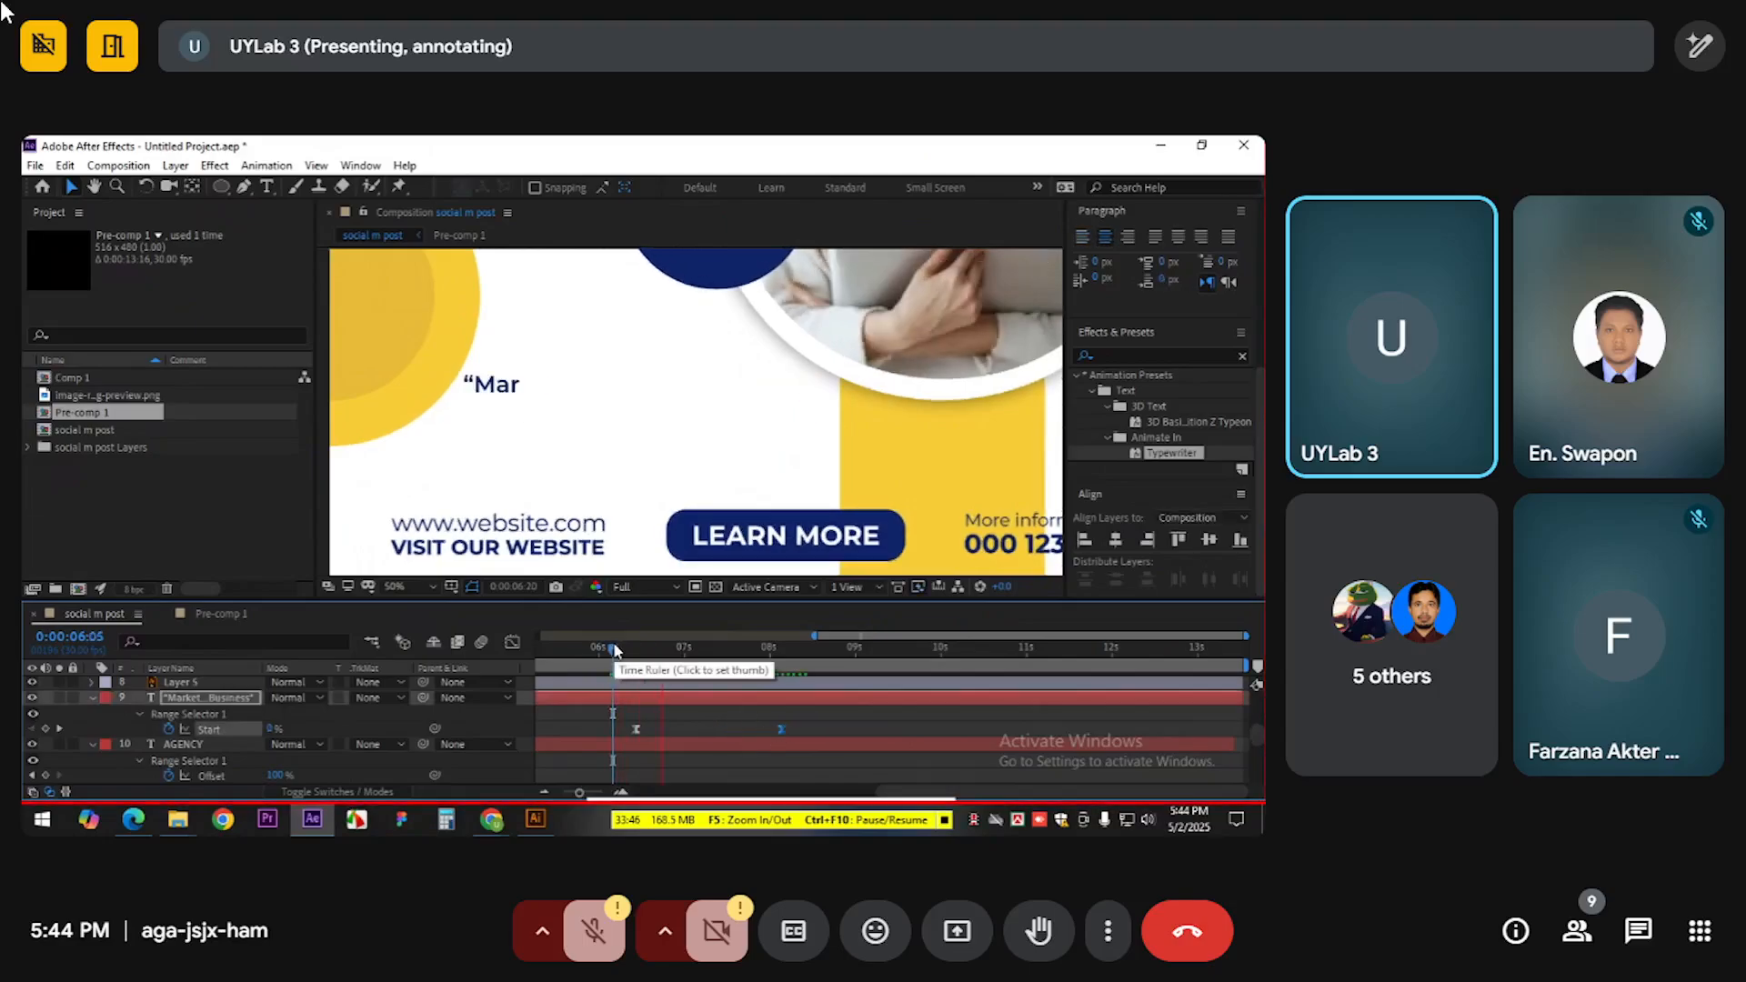
key(space)
scroll(690, 464, down, 2)
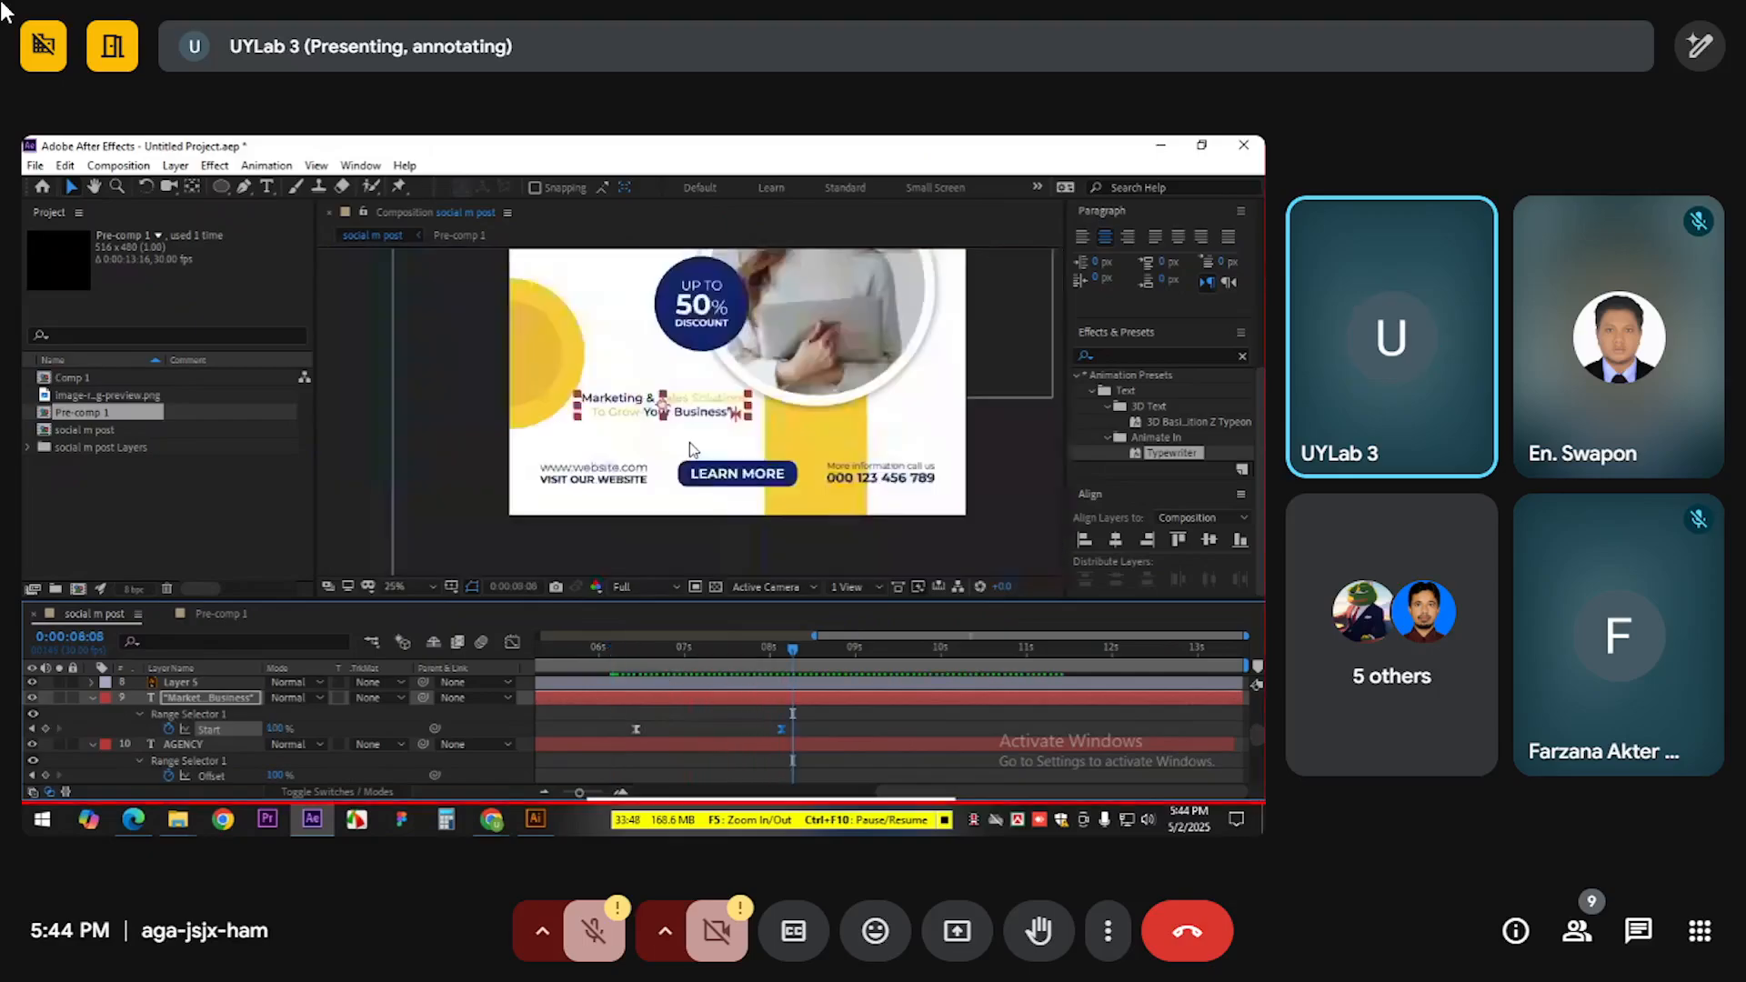
Move the slogan's ending Start keyframe to about 7.6 seconds and play back the typing effect from about 6 seconds
drag(783, 729, 737, 729)
click(624, 646)
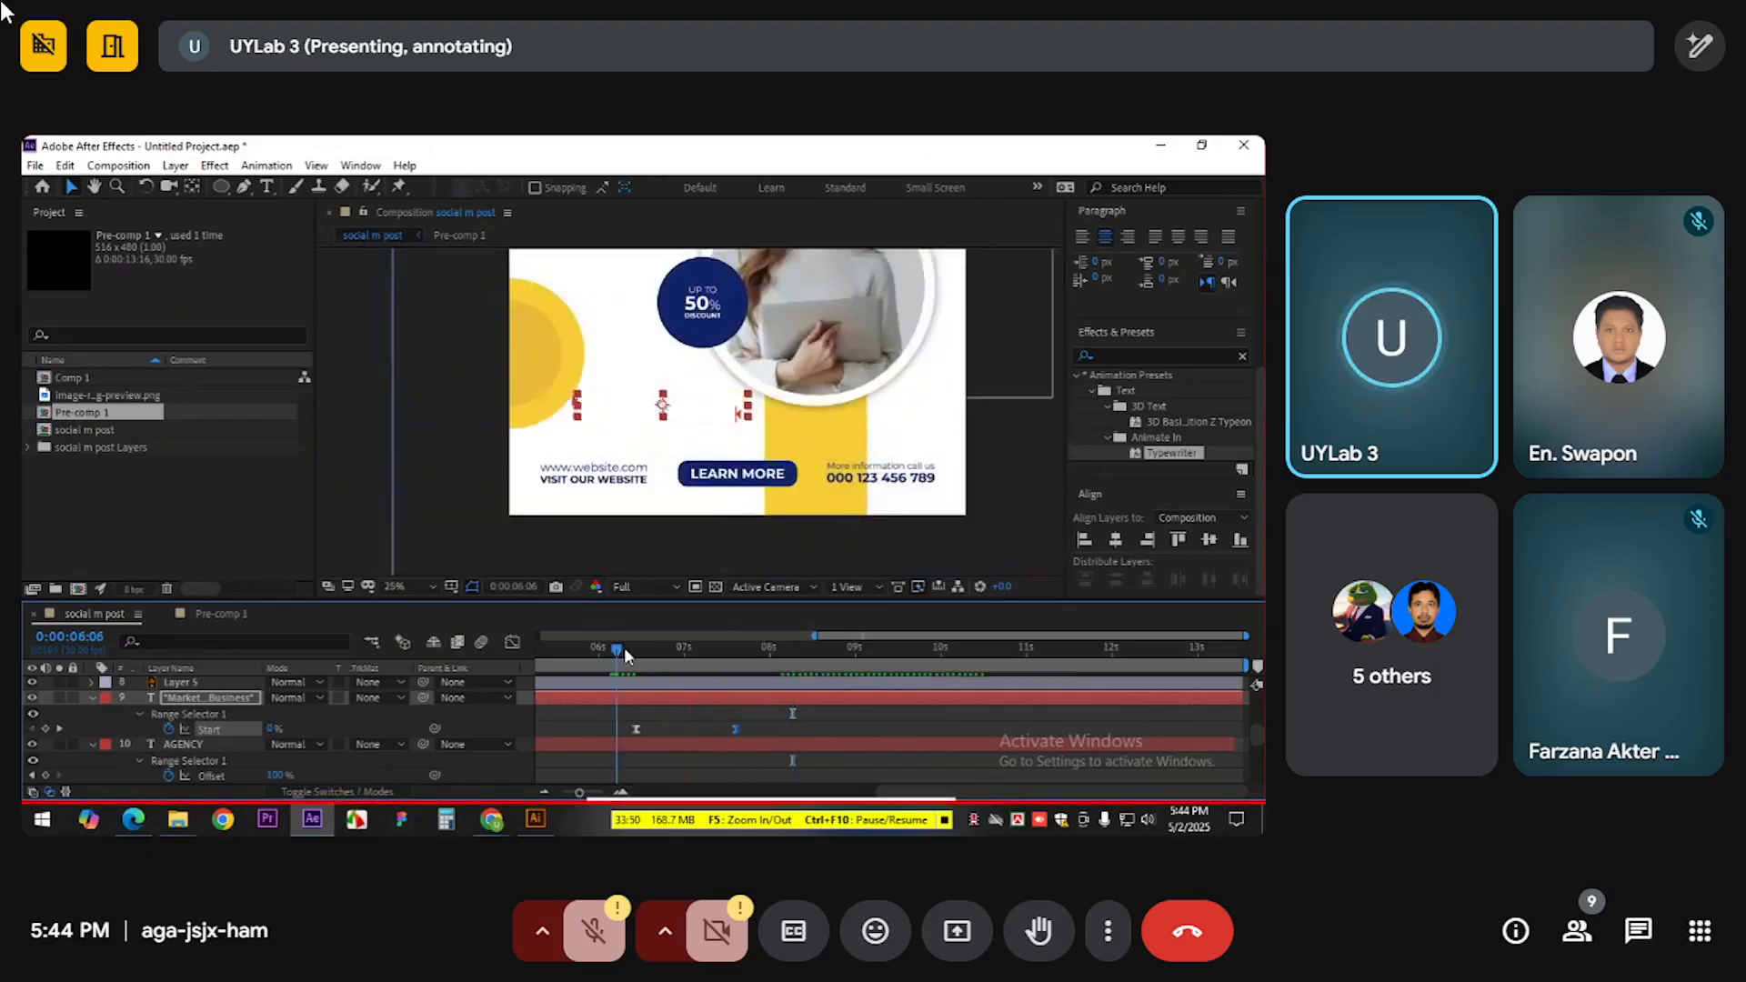
key(space)
click(718, 477)
click(943, 537)
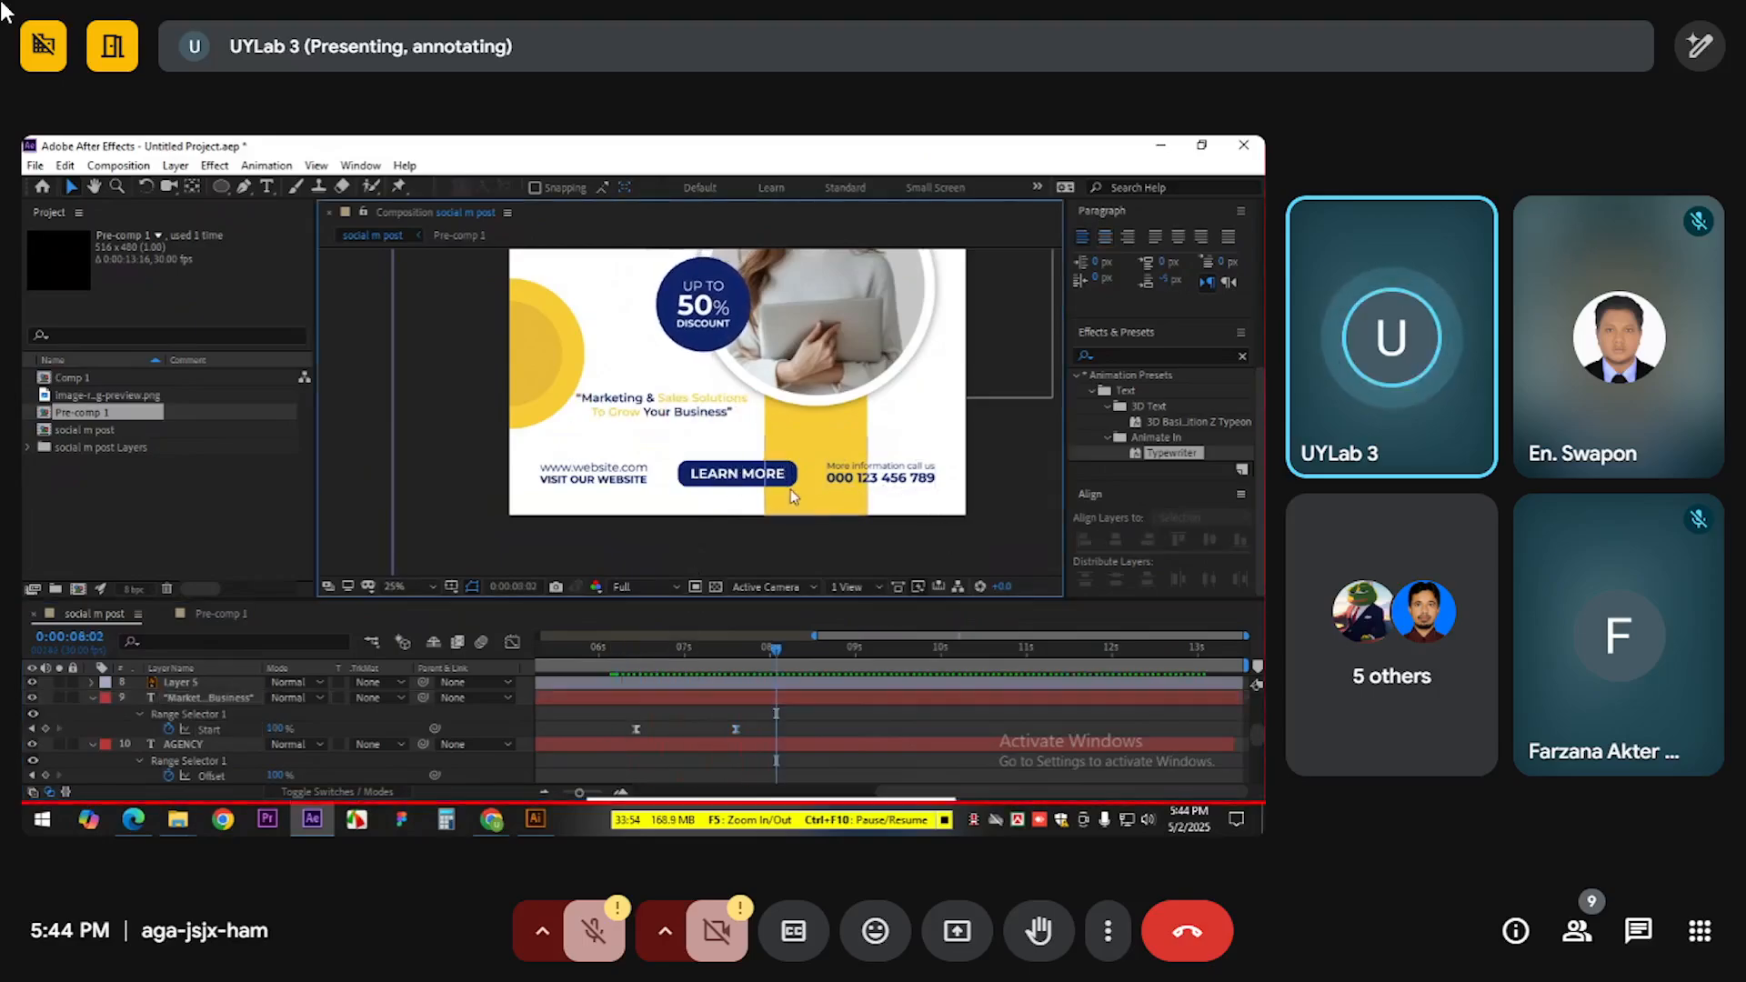
Examine the website text, LEARN MORE button and contact details up close, checking which layers make up the post's bottom row
scroll(789, 497, up, 1)
drag(763, 516, 751, 413)
drag(854, 468, 771, 495)
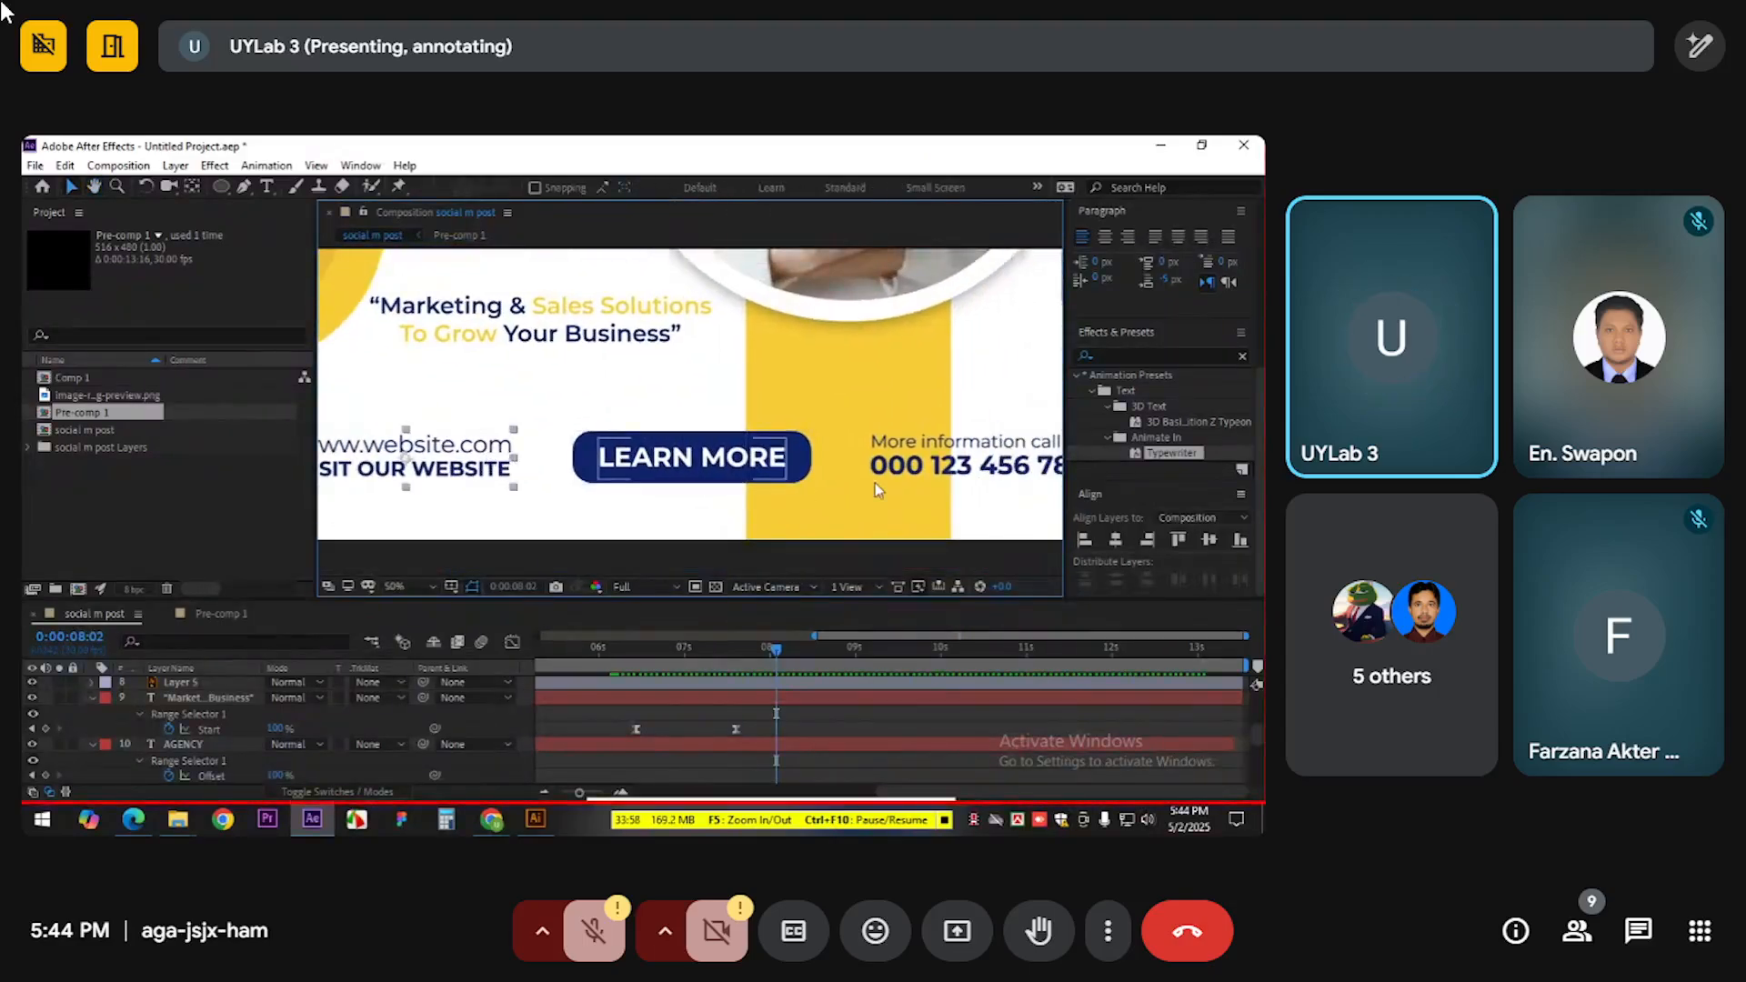
click(931, 473)
drag(910, 480, 631, 480)
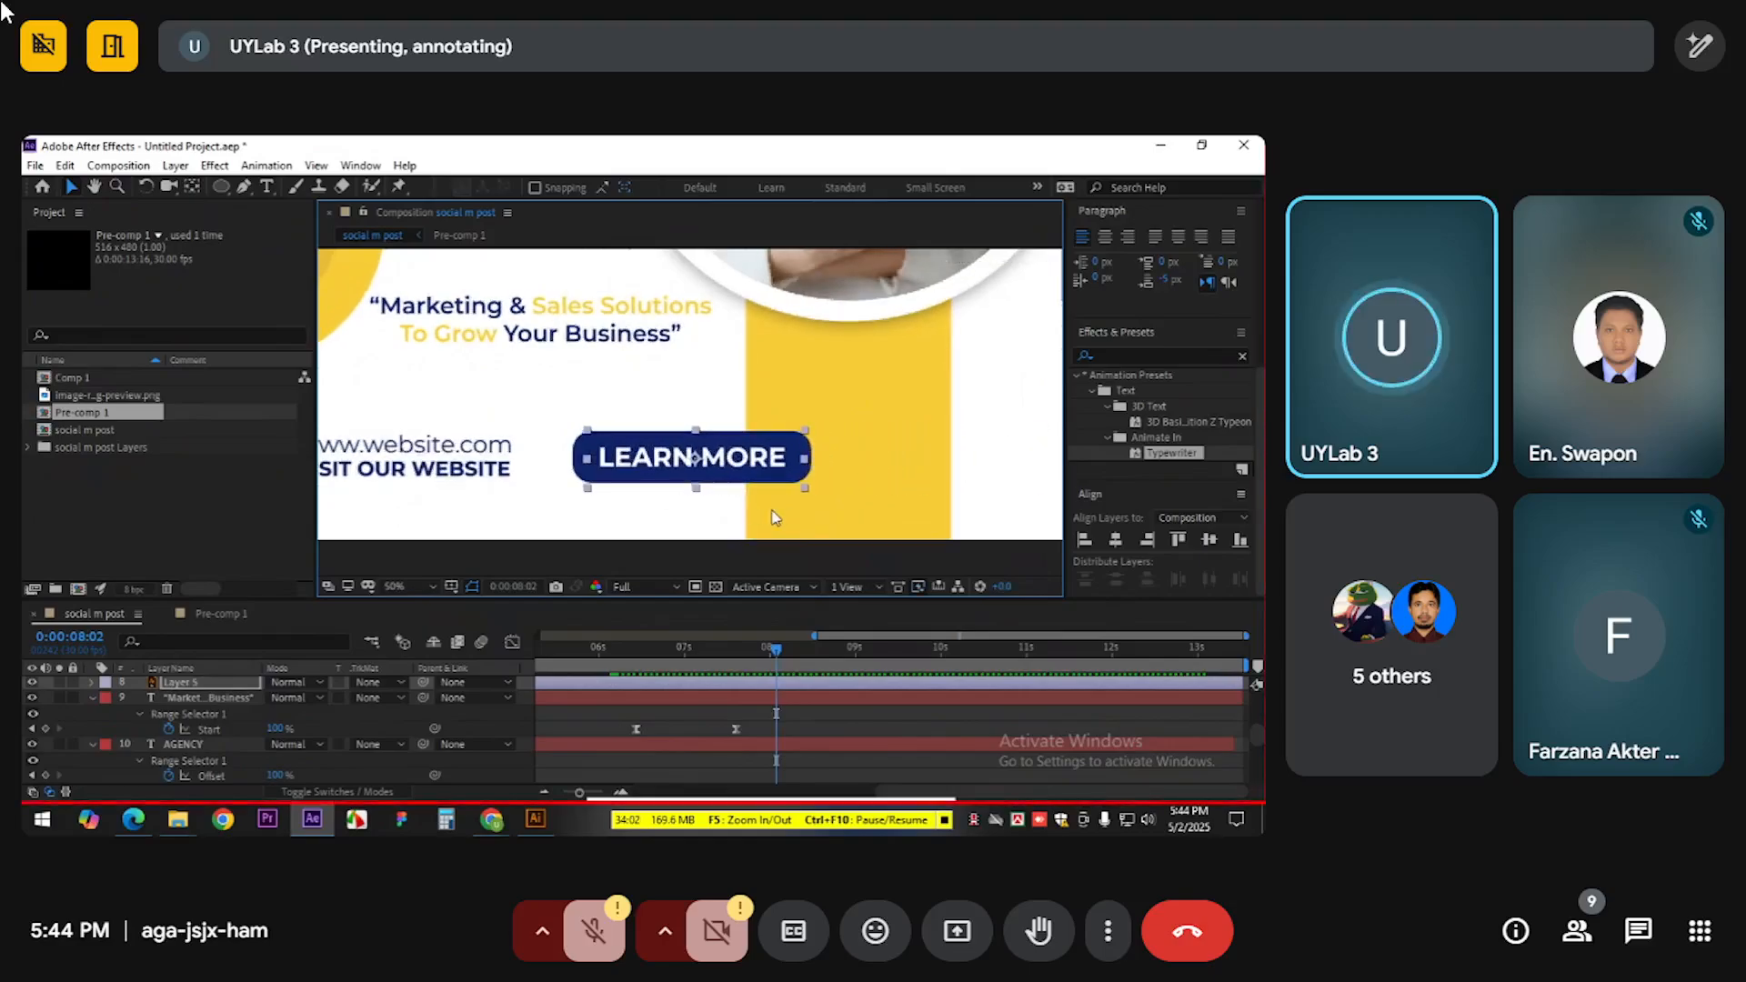
key(ctrl+z)
drag(794, 517, 752, 510)
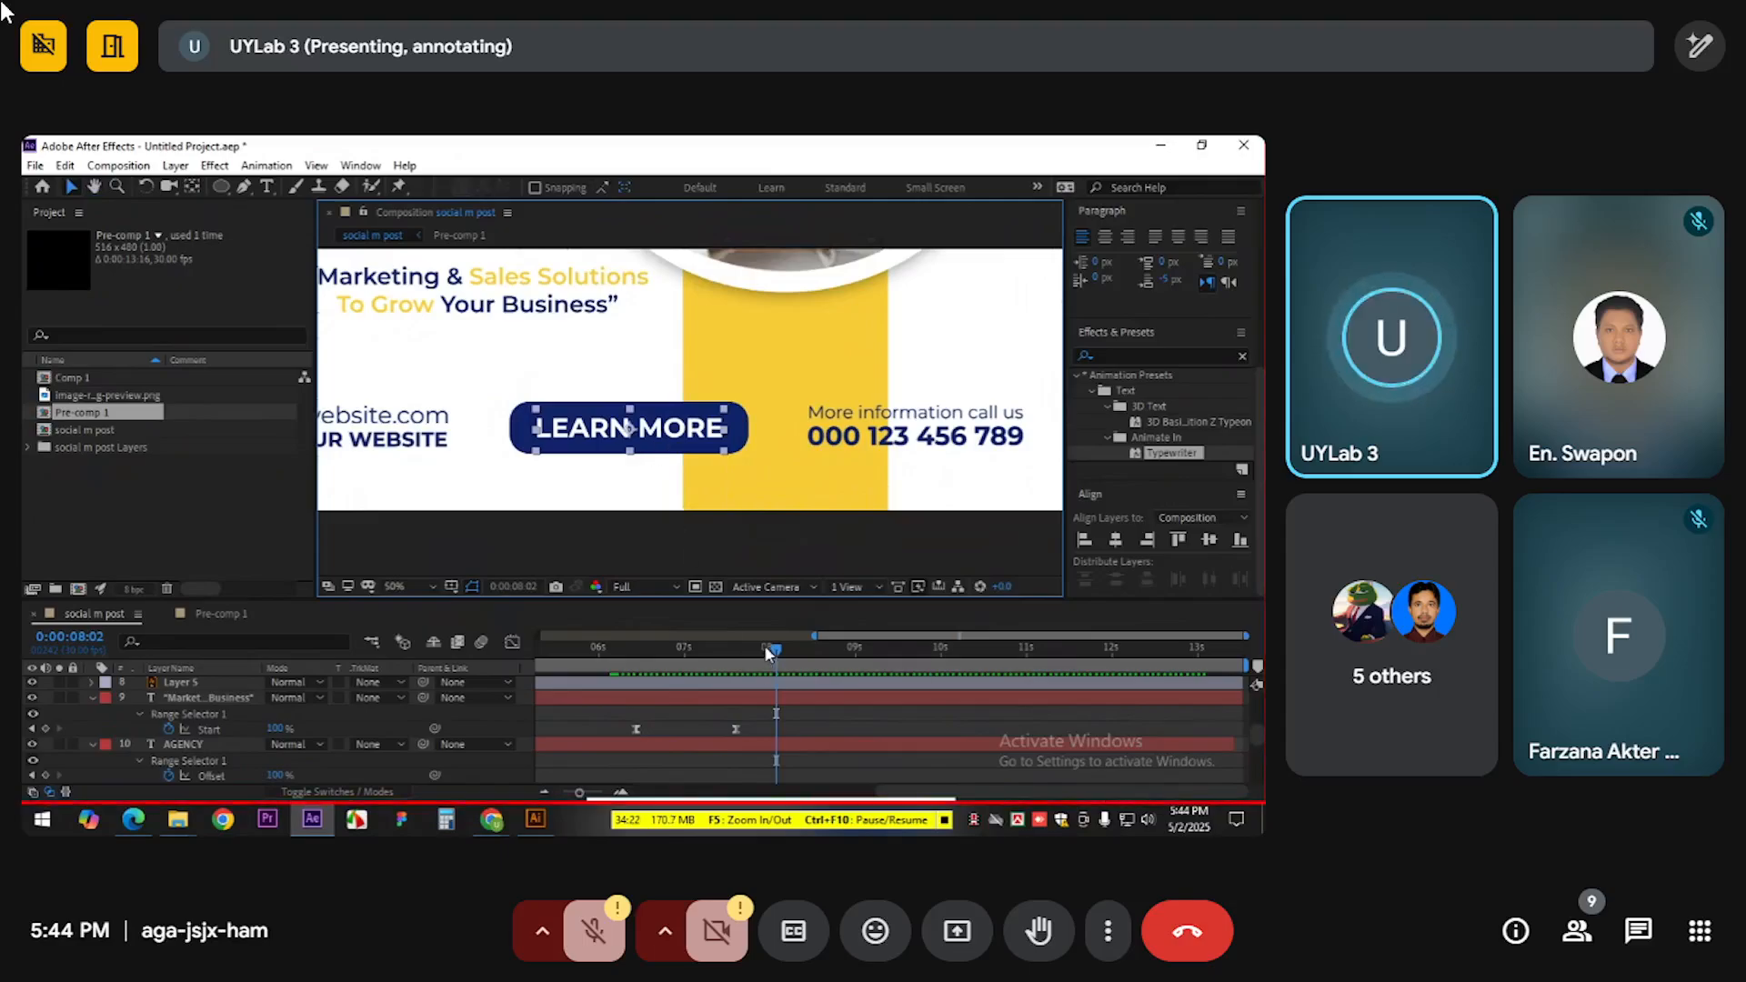
Keyframe the LEARN MORE text's Scale at 0% at 0:00:07:24, with the full-size keyframe at about 8.2 seconds, and Easy Ease both
mouse_move(775, 657)
mouse_down()
mouse_move(724, 671)
mouse_move(751, 662)
mouse_up()
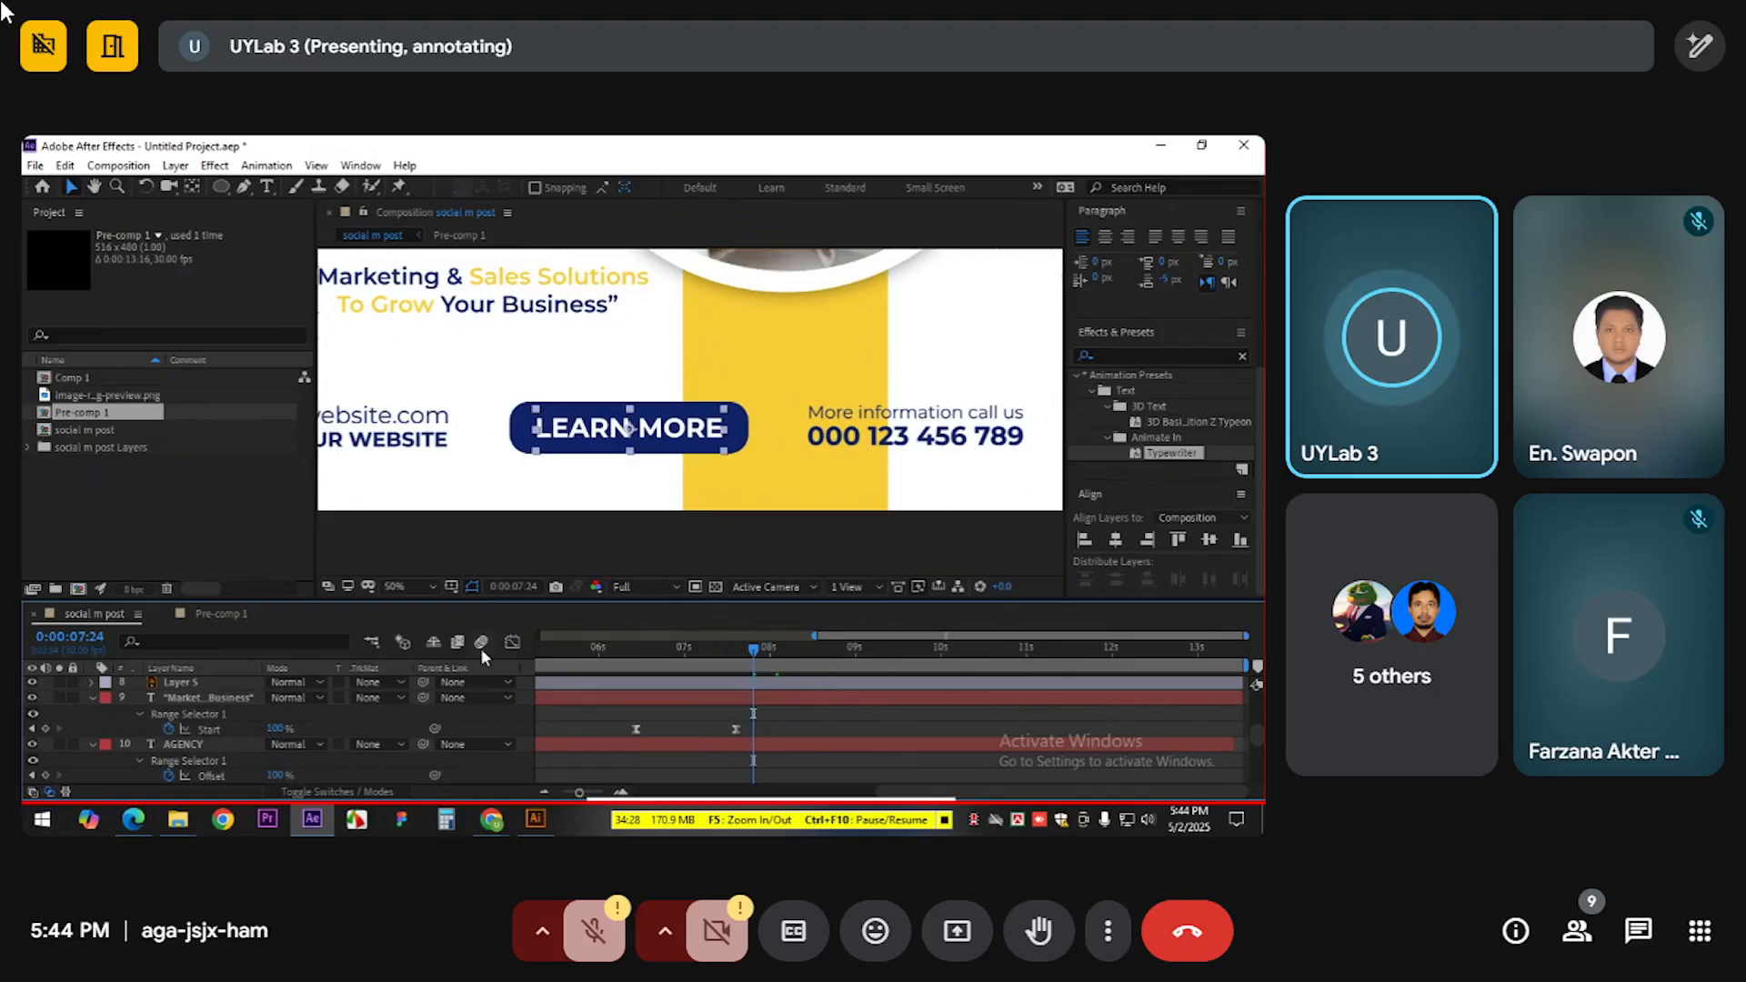
key(s)
click(137, 699)
drag(753, 699, 761, 699)
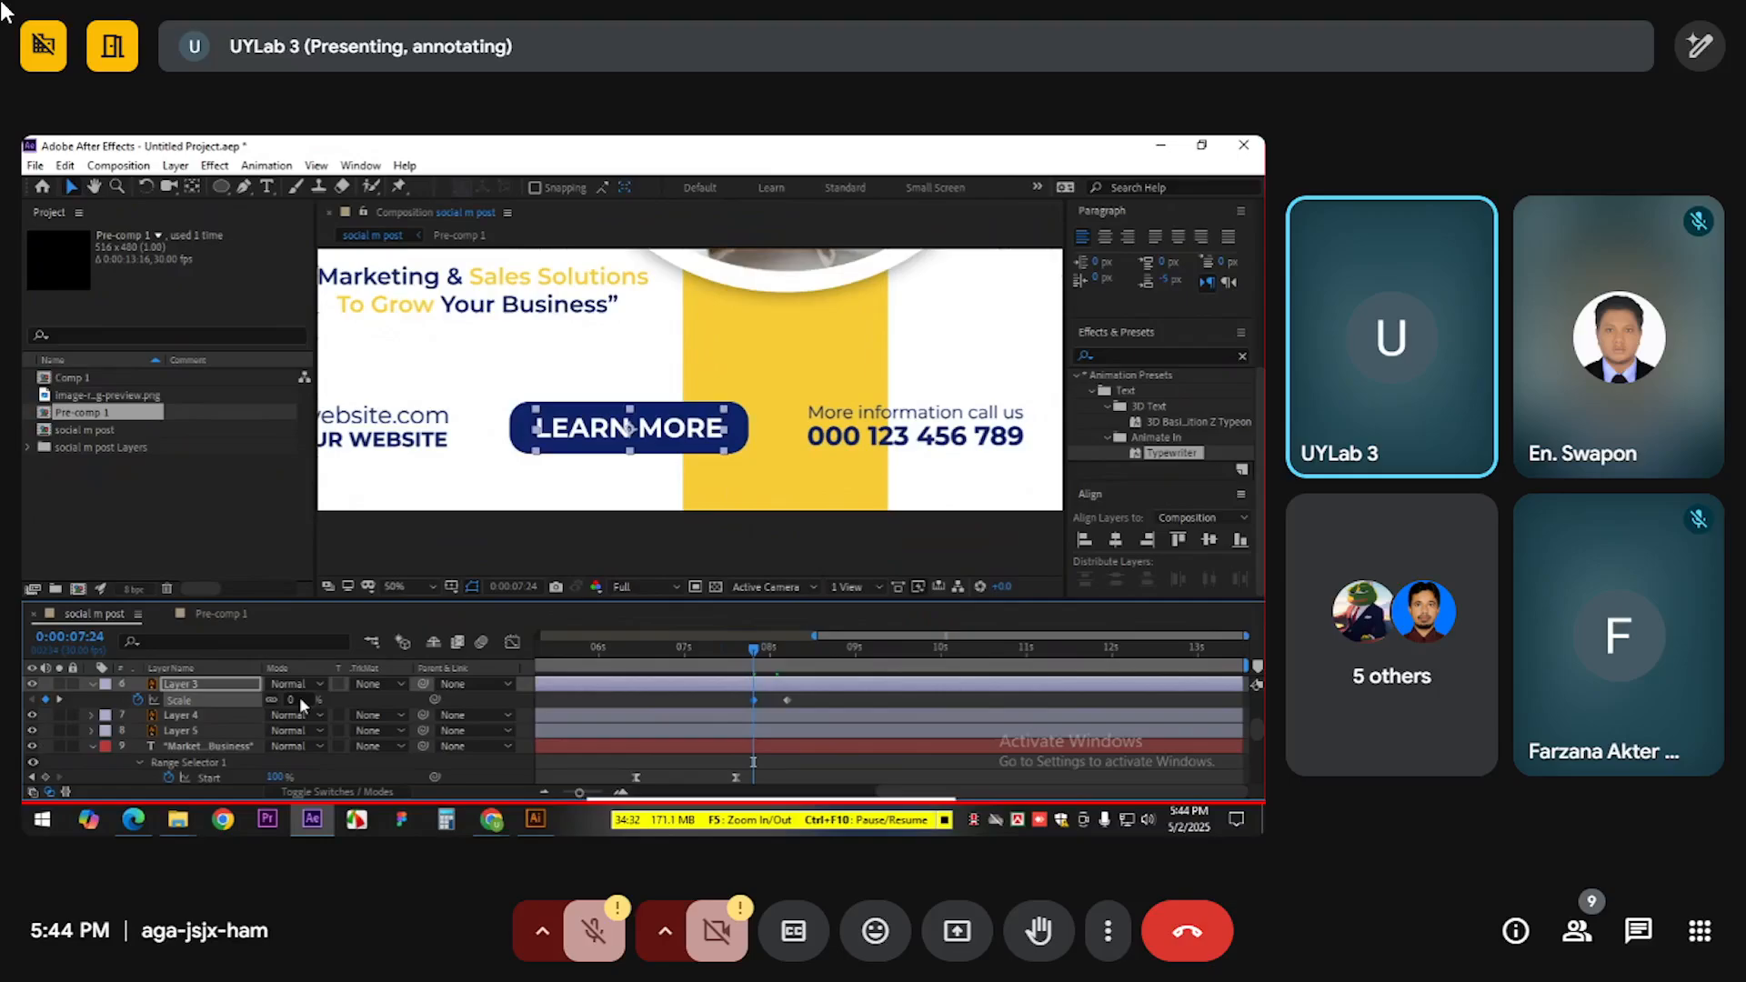
key(Return)
mouse_move(751, 651)
mouse_down()
mouse_move(791, 650)
mouse_move(753, 653)
mouse_up()
drag(836, 702, 835, 700)
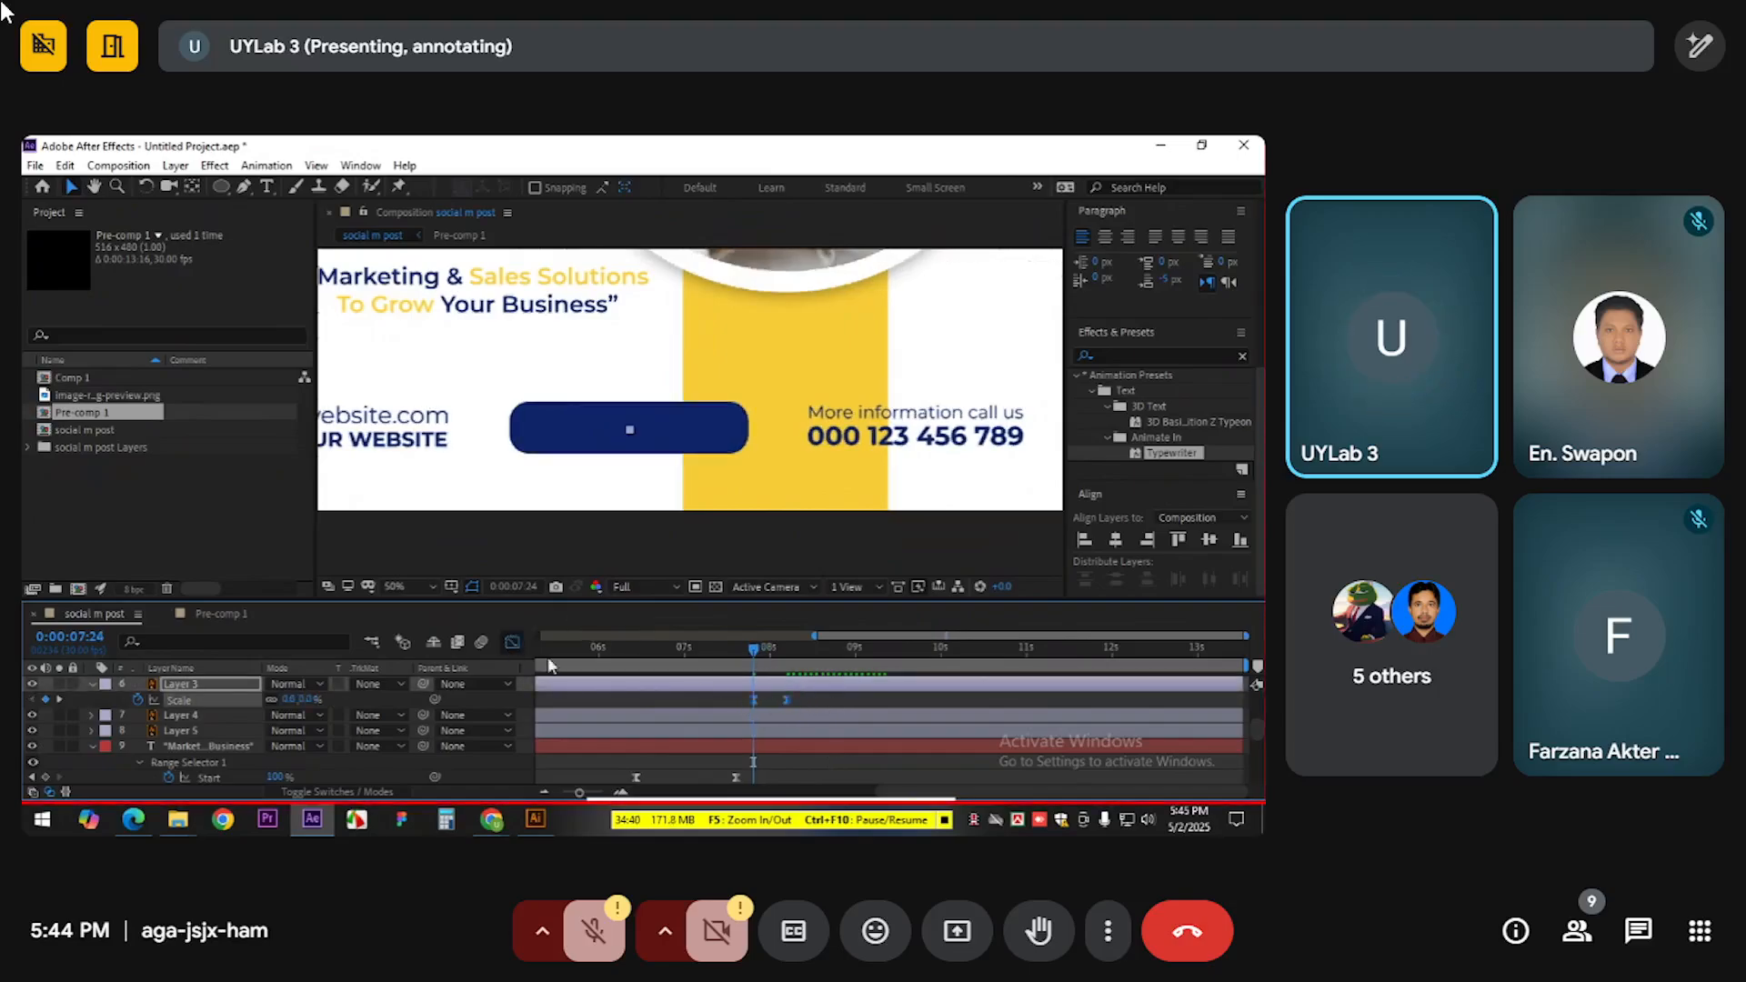
Reshape the LEARN MORE text's Scale speed curve to start fast and slow down gradually, and play back the growth
key(shift+F3)
click(820, 773)
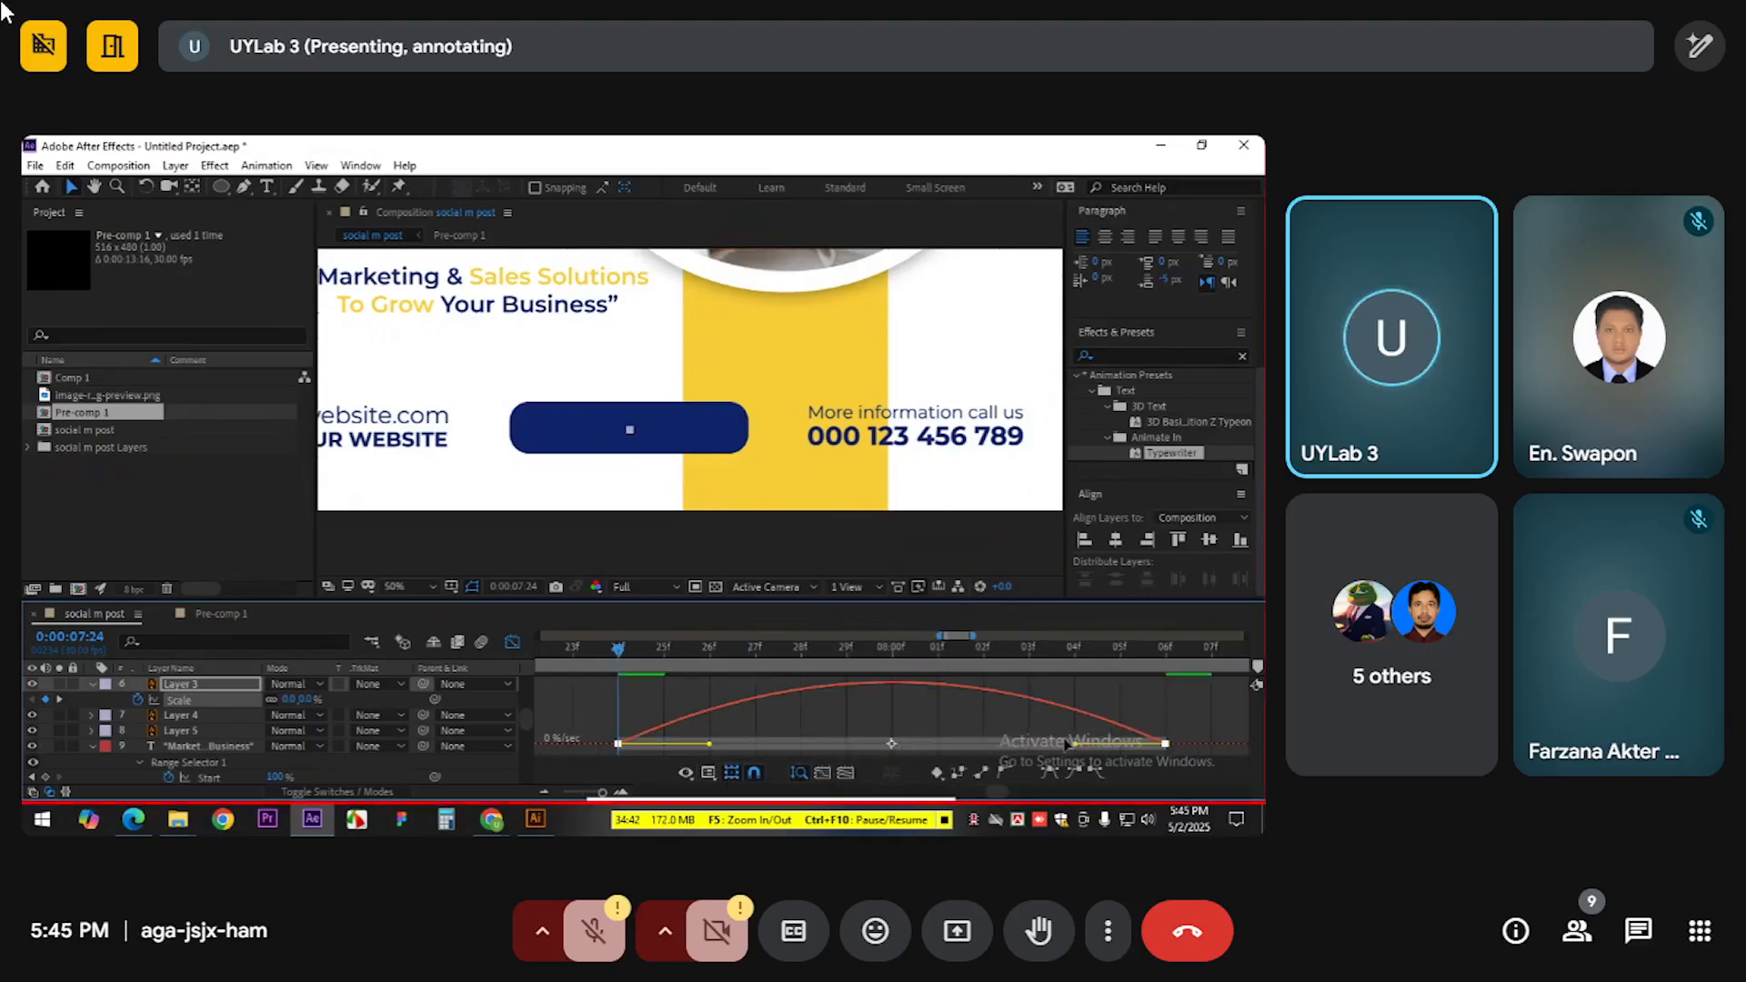
drag(1075, 744, 1022, 743)
drag(709, 744, 623, 748)
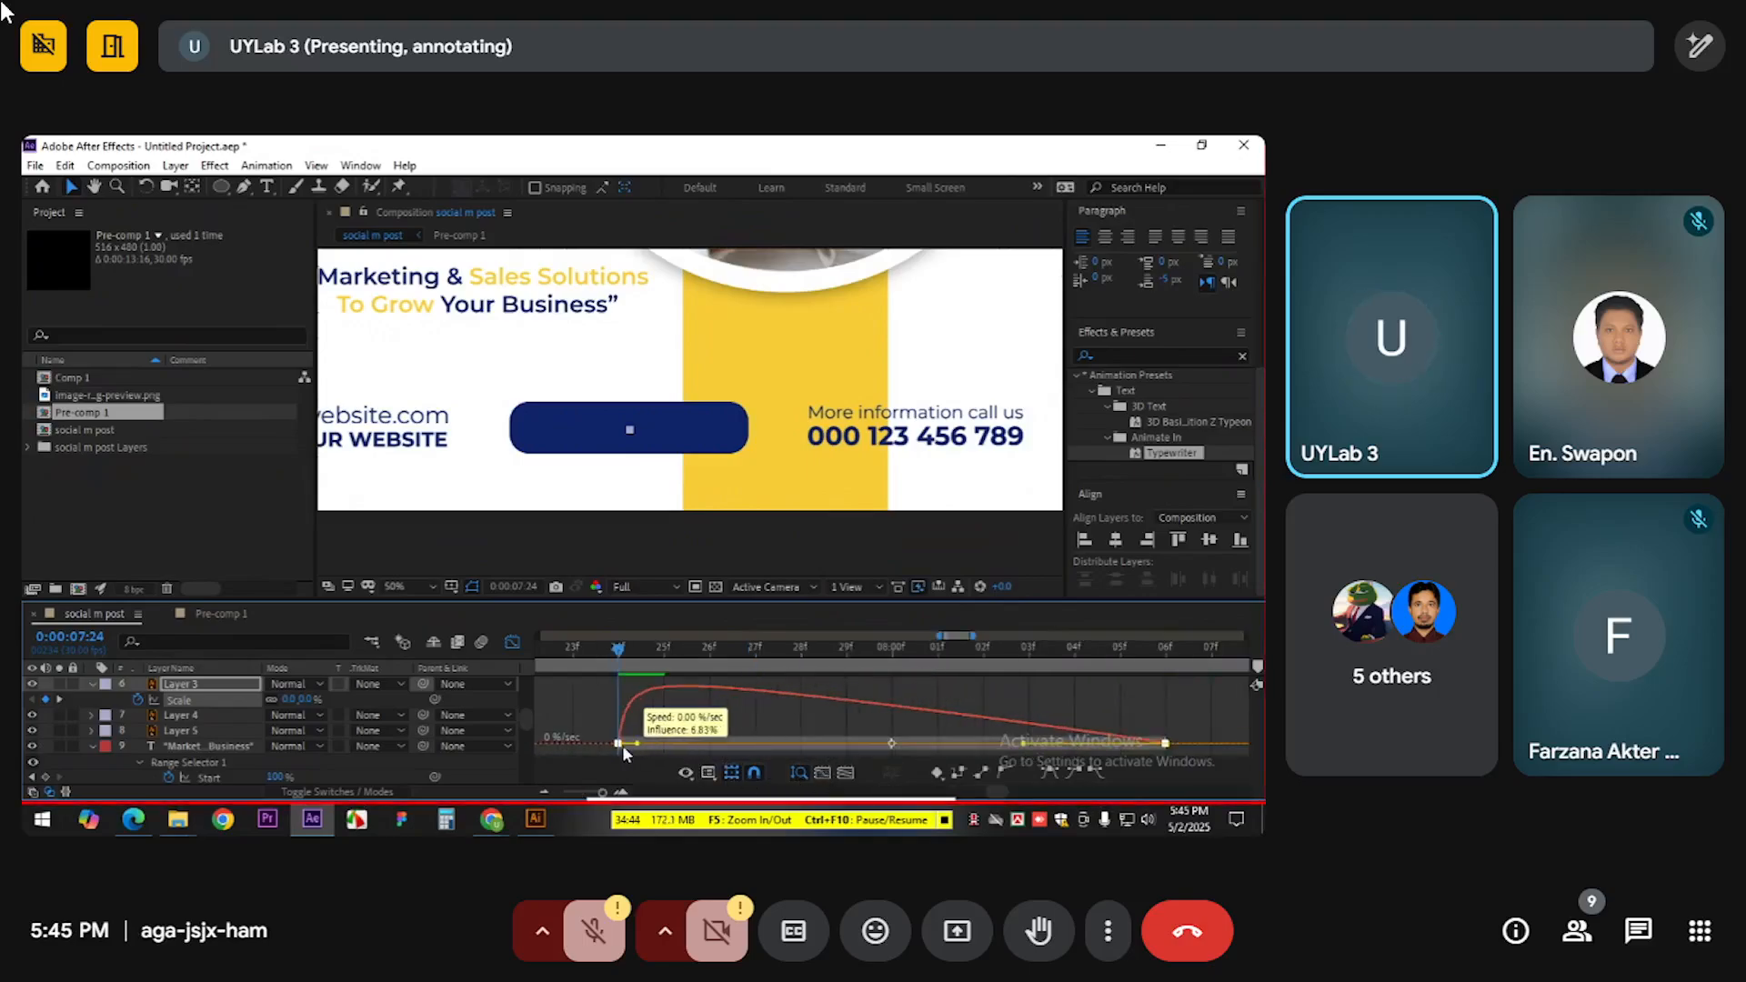
key(shift+F3)
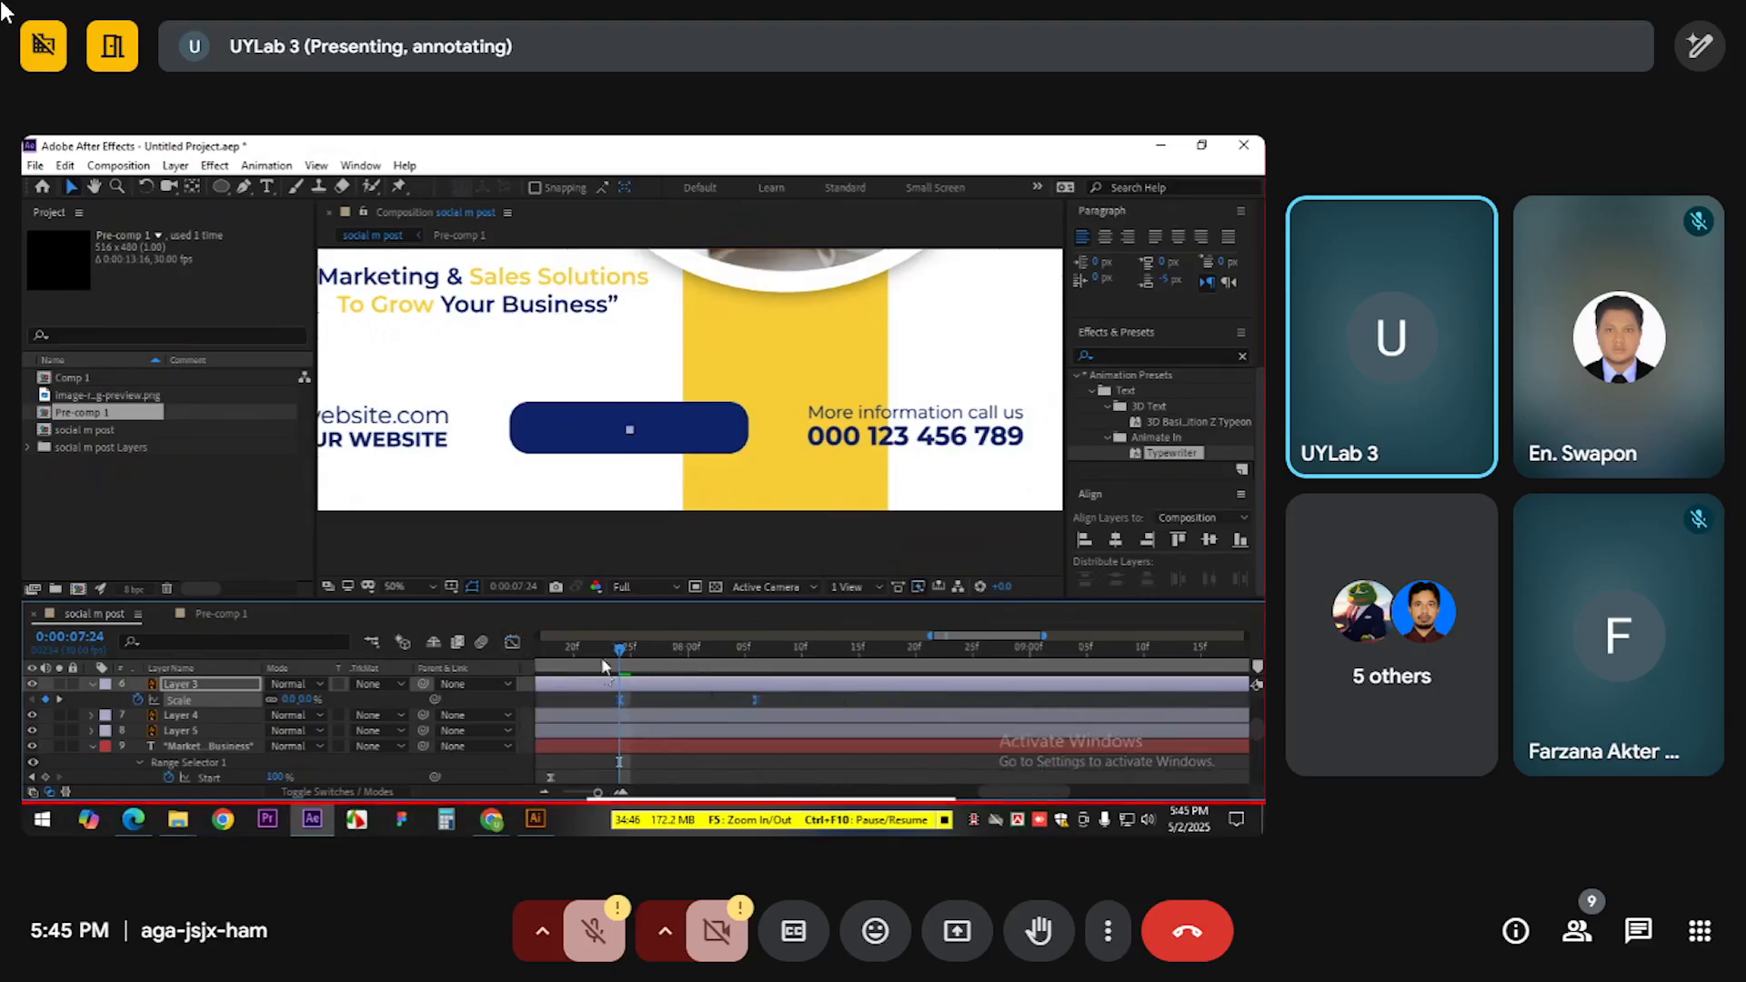
scroll(592, 642, down, 1)
click(571, 645)
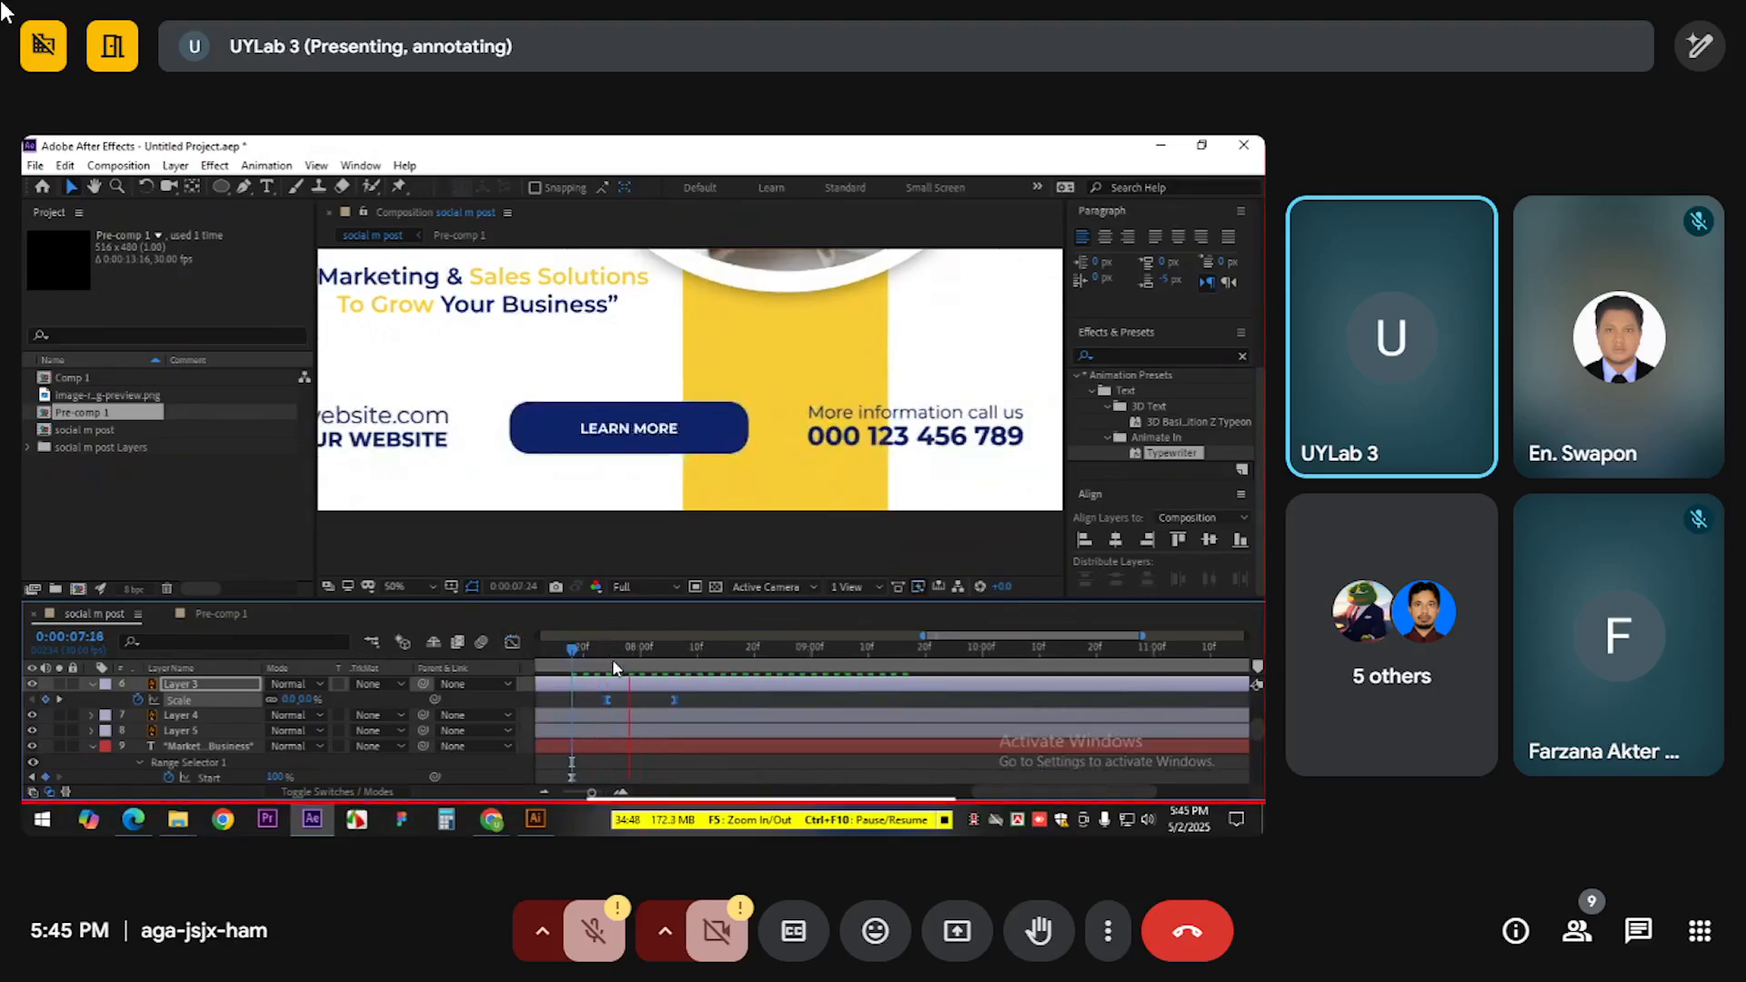
key(space)
click(607, 647)
key(space)
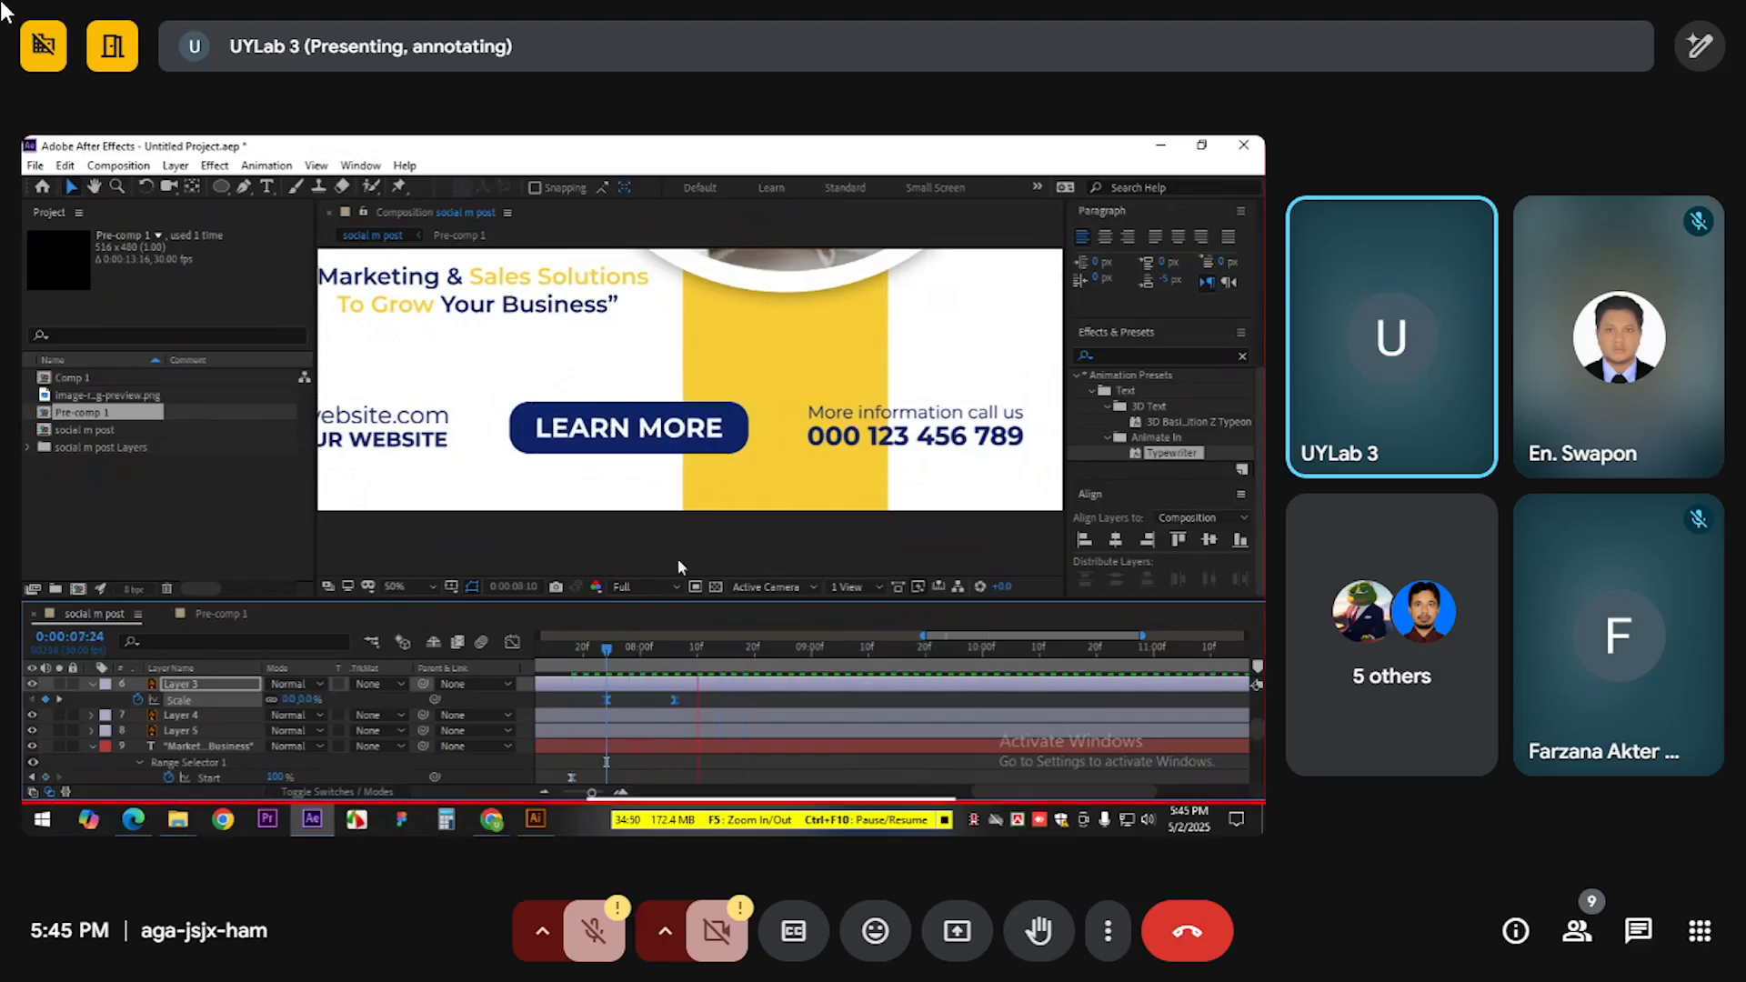
click(741, 446)
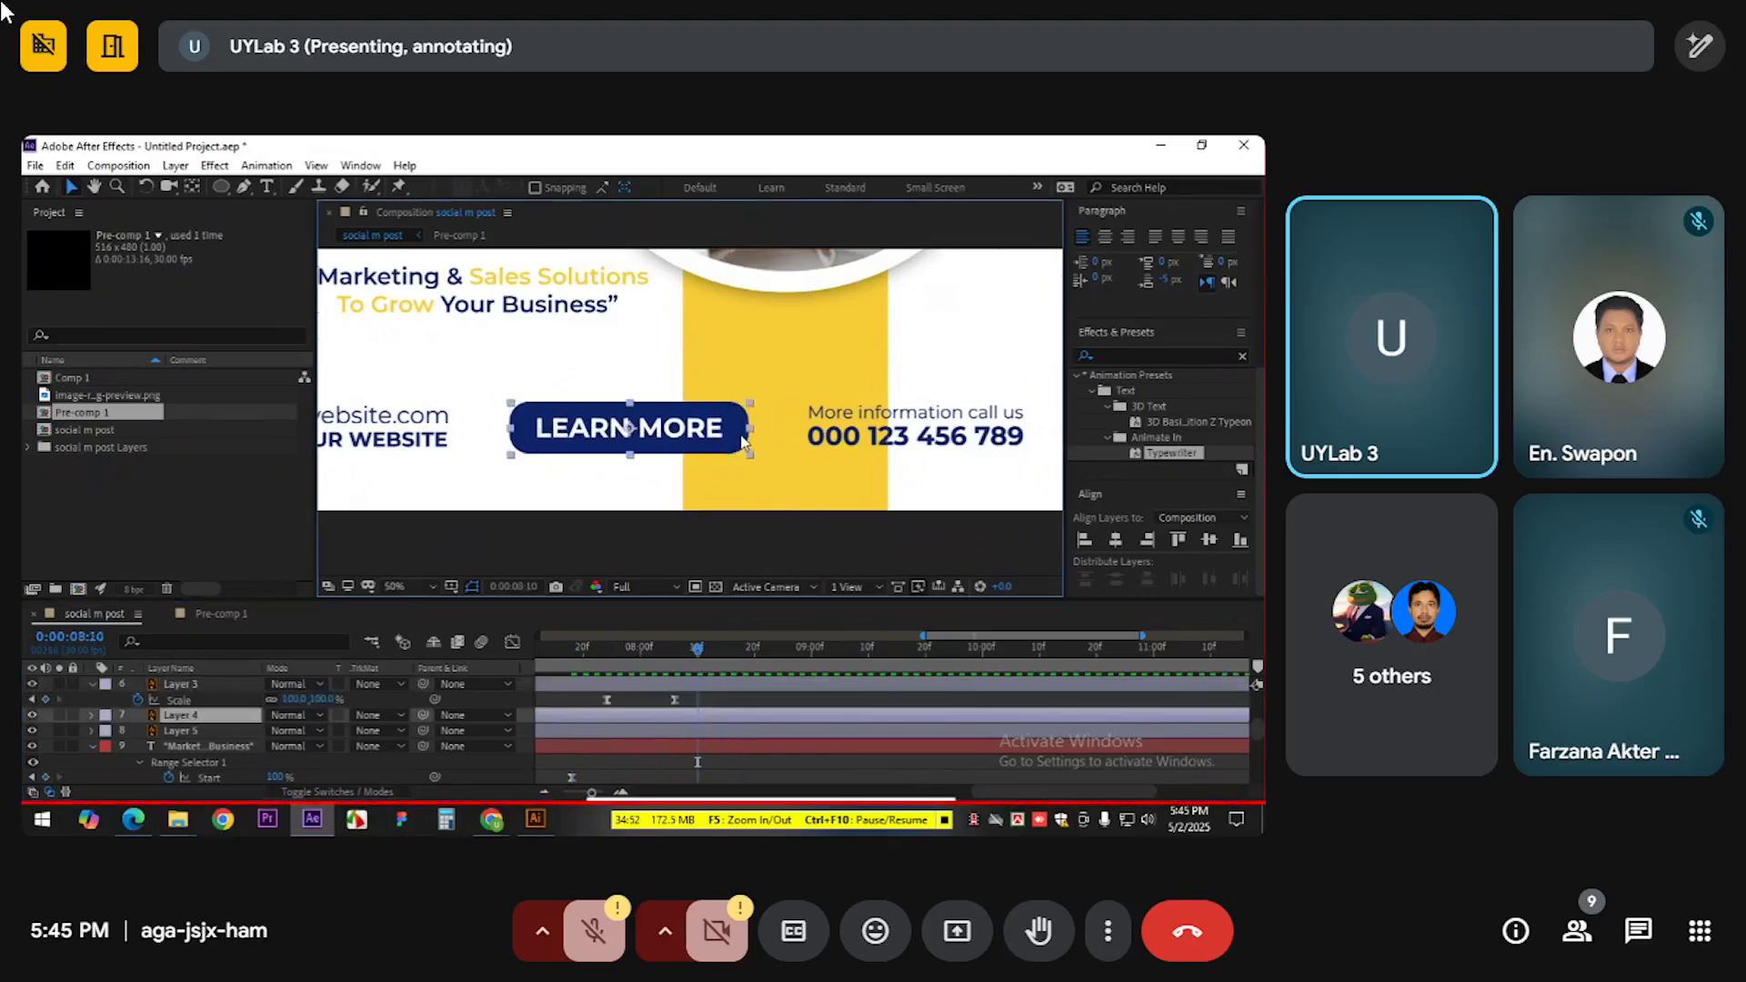
double_click(741, 440)
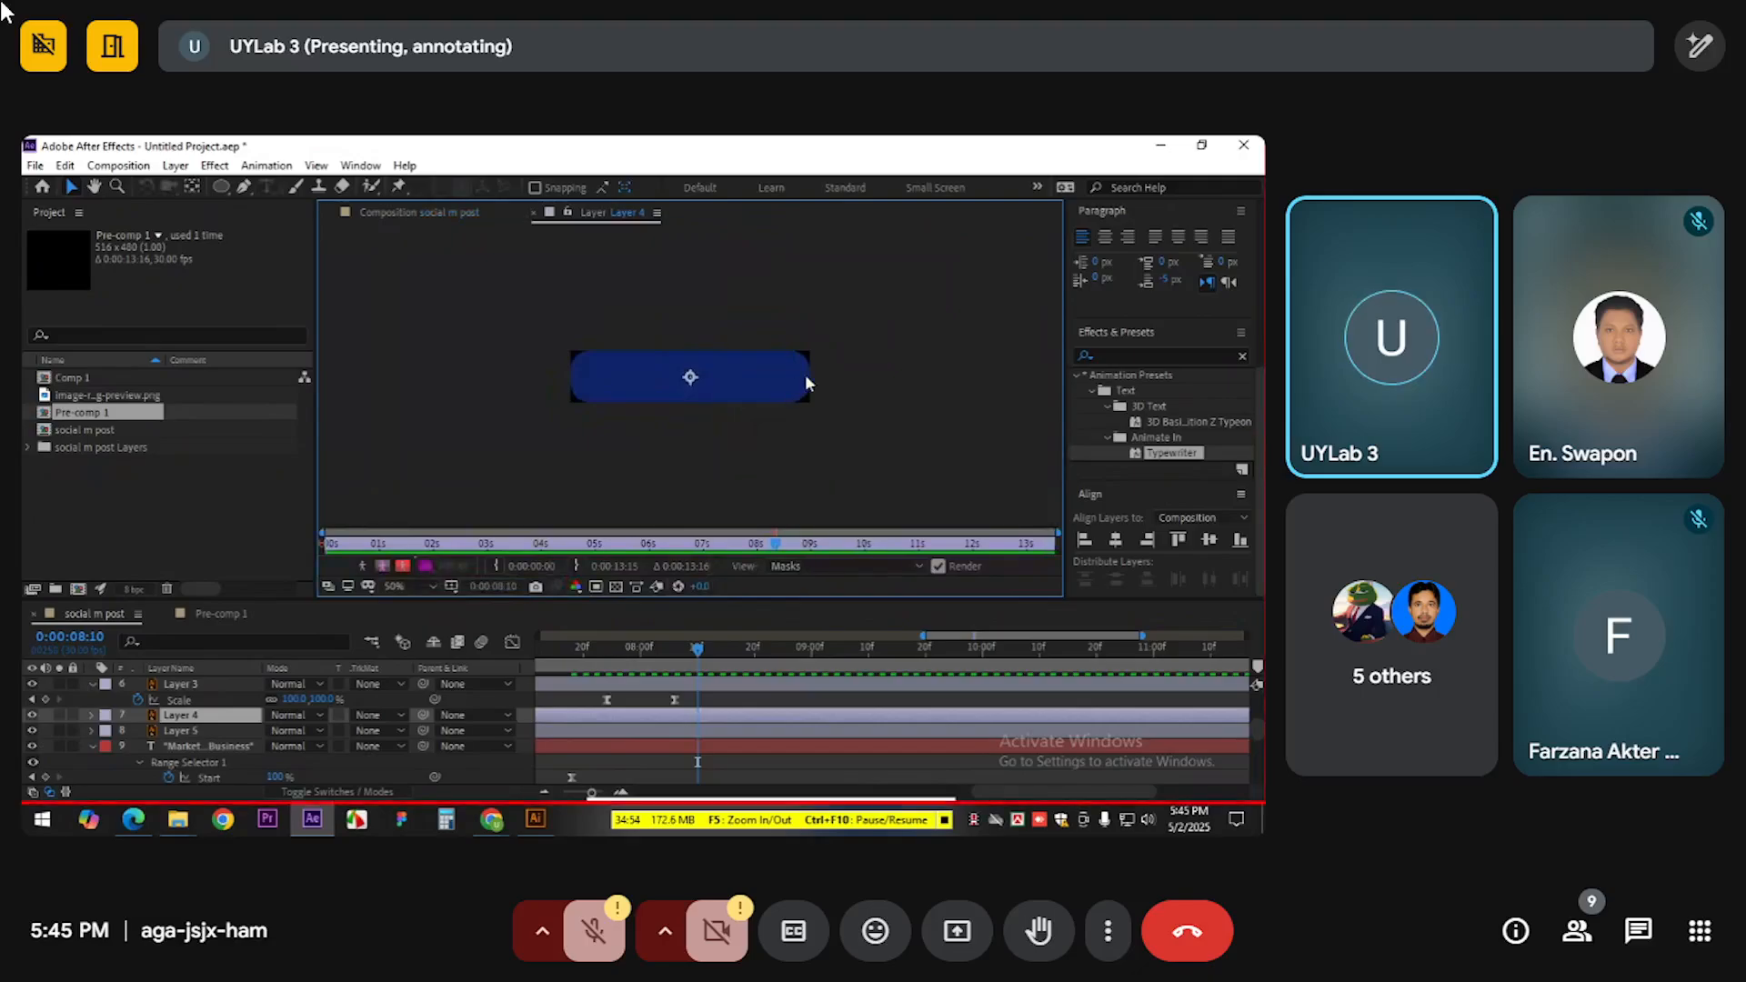
click(533, 213)
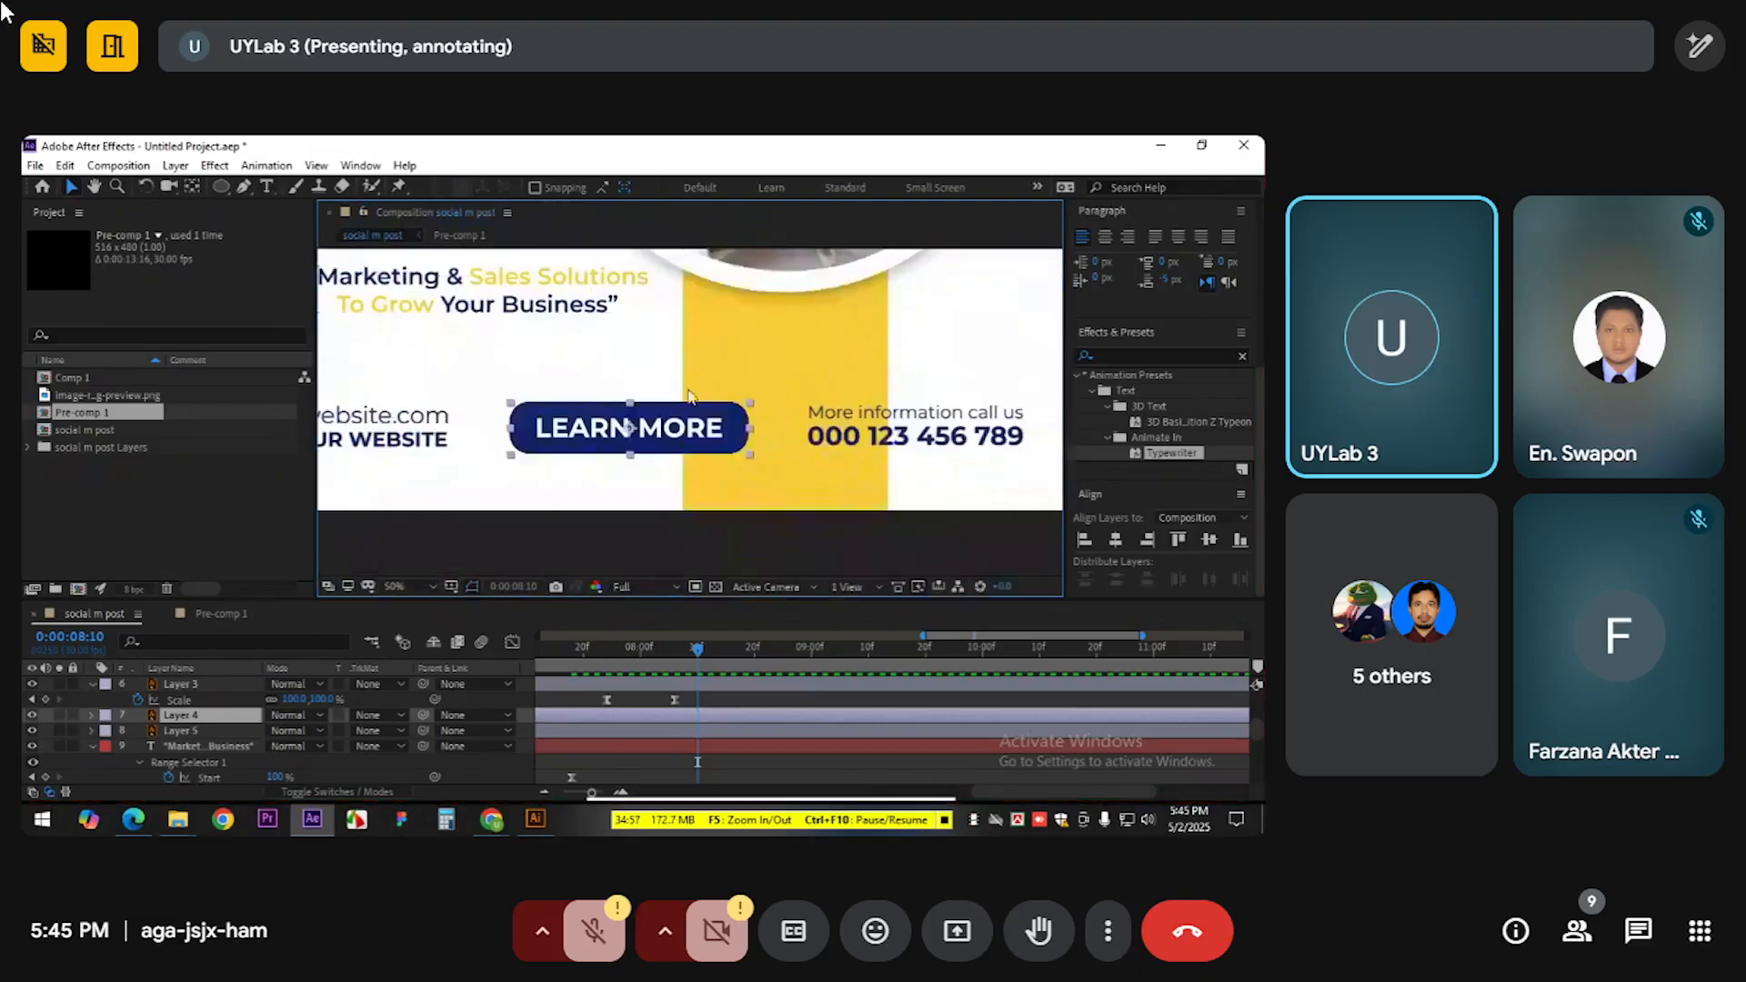
click(631, 542)
drag(684, 477, 589, 460)
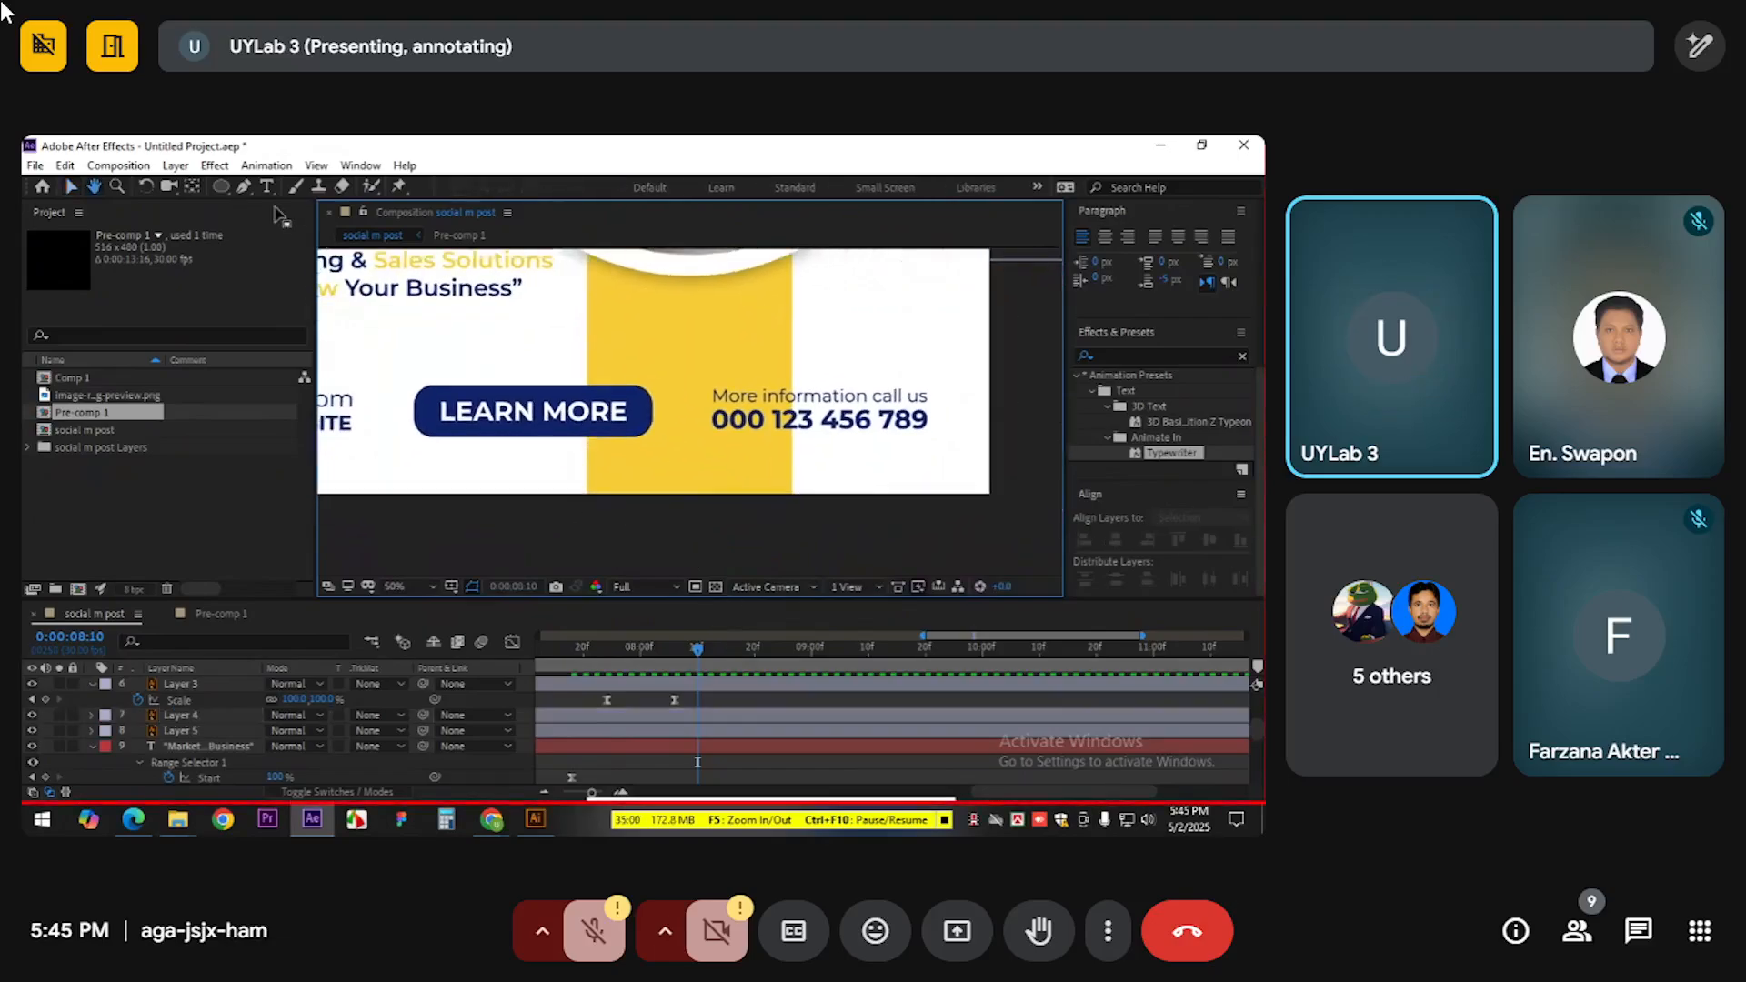
click(228, 188)
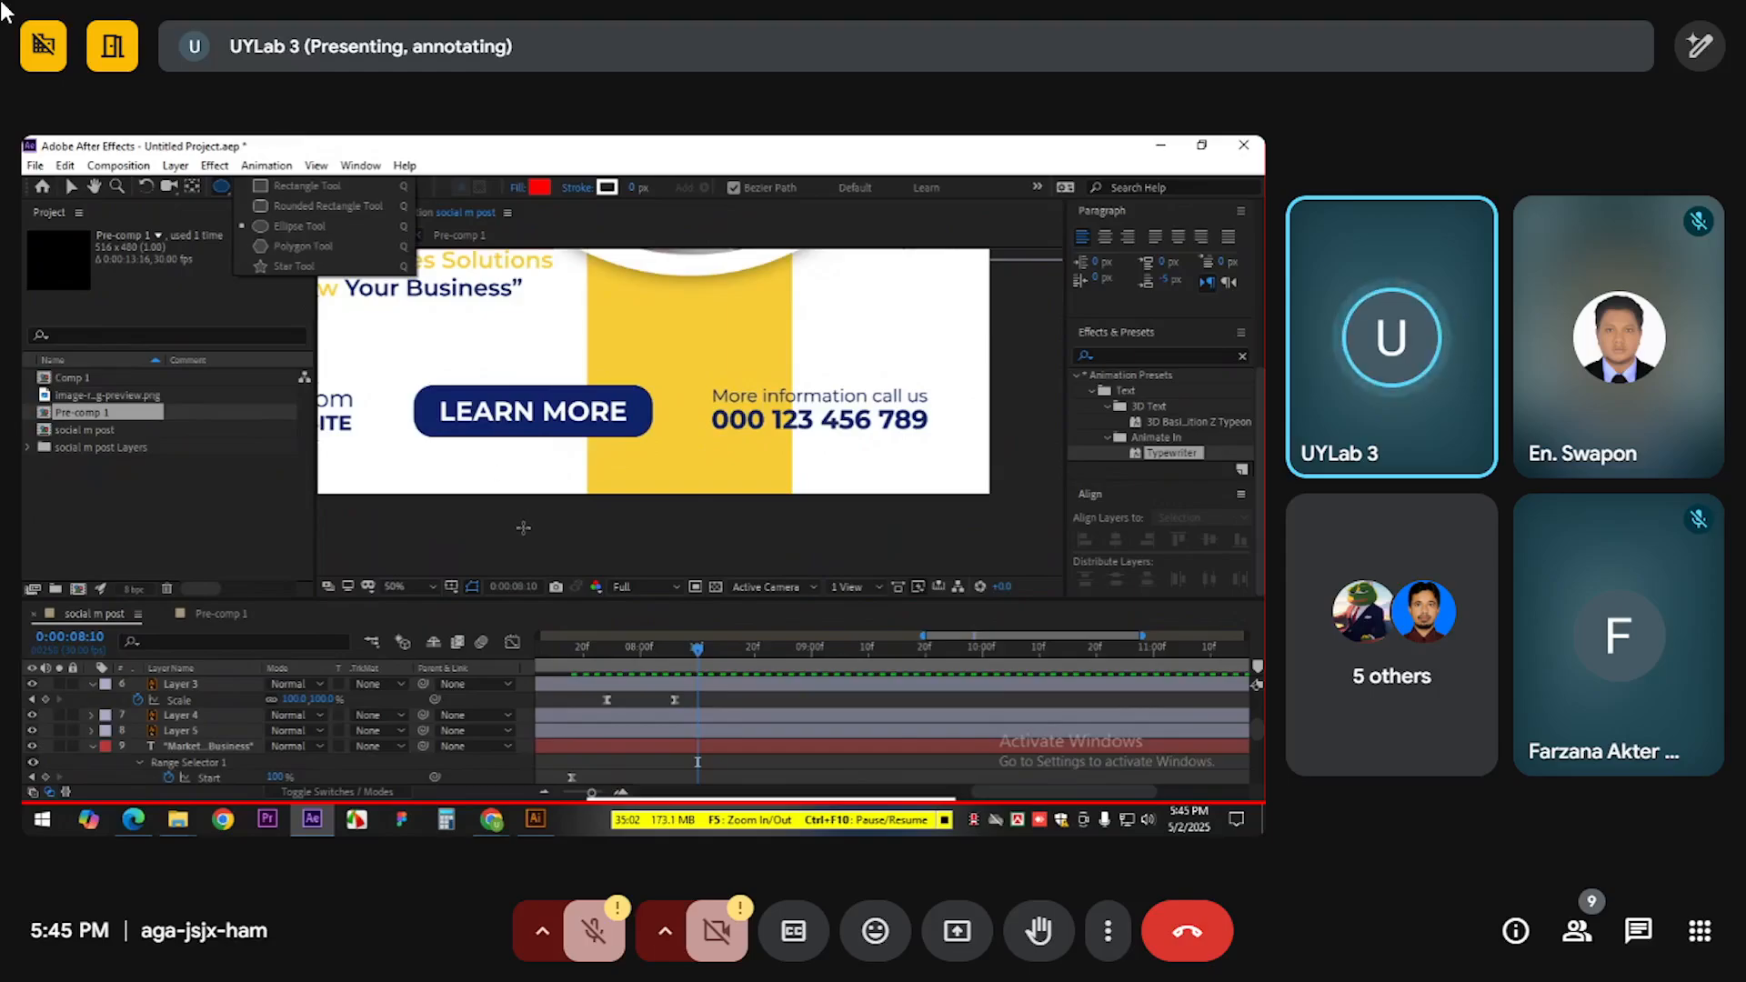
key(v)
Convert the LEARN MORE button background, Layer 4, into a shape layer with Create Shapes from Vector Layer
click(432, 411)
right_click(429, 411)
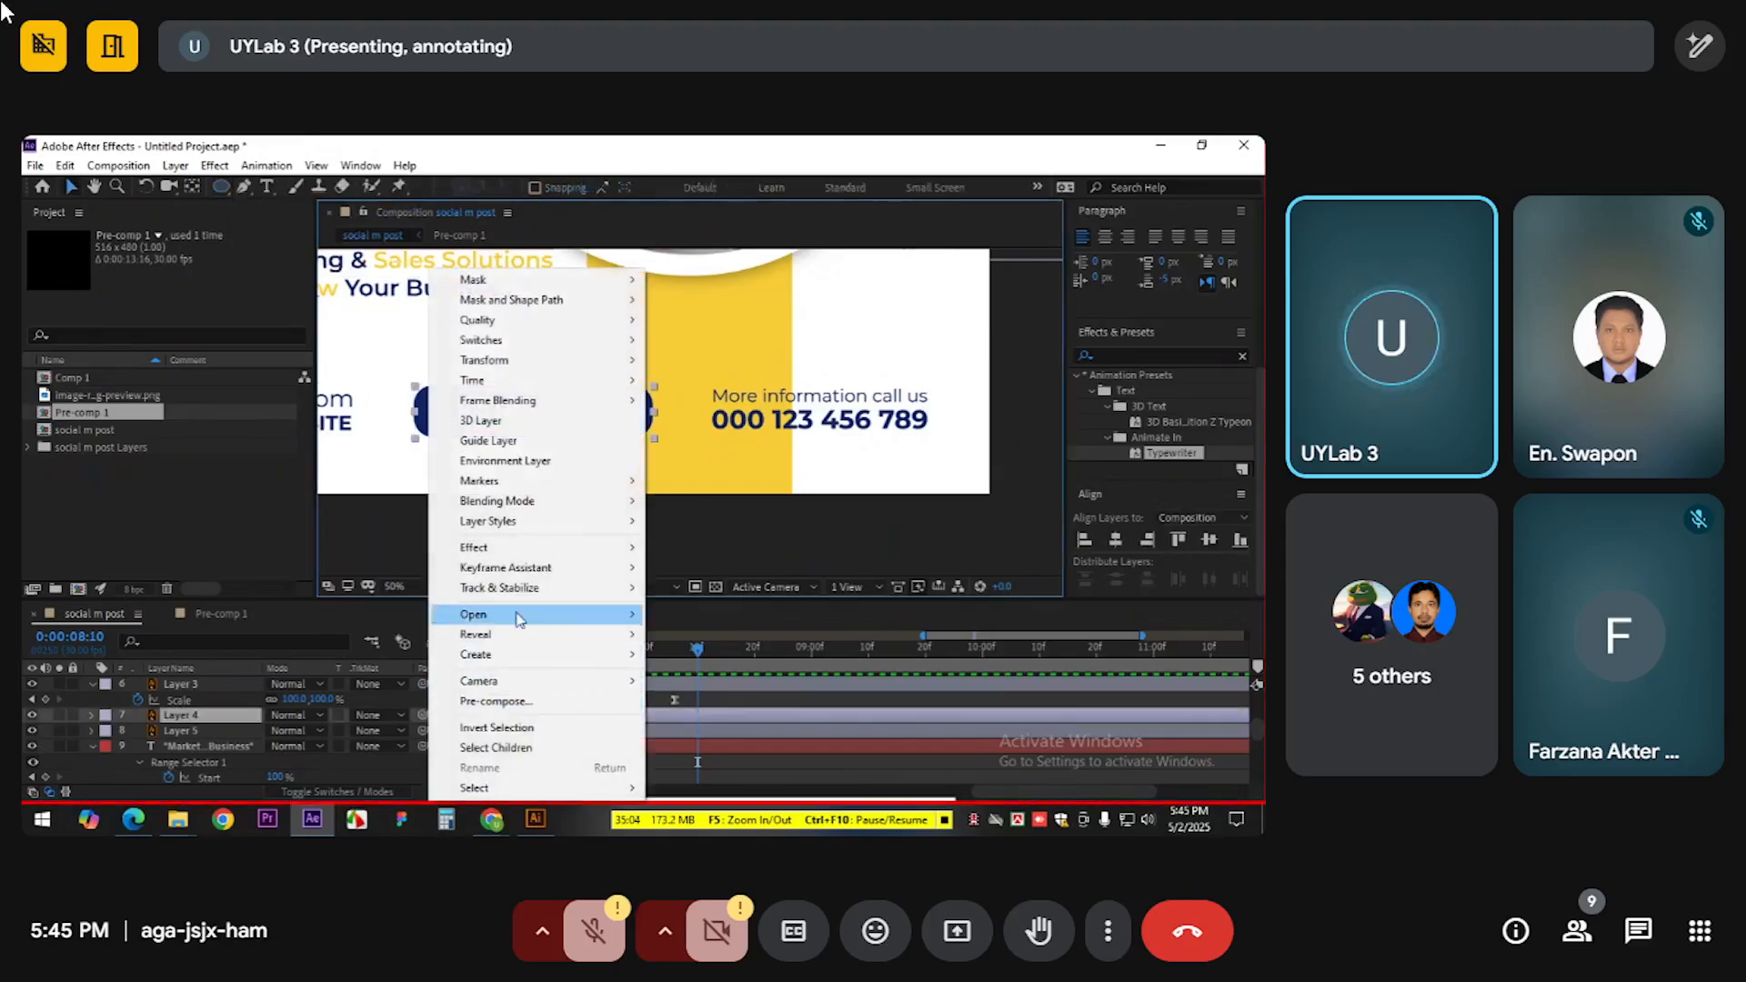
mouse_move(520, 655)
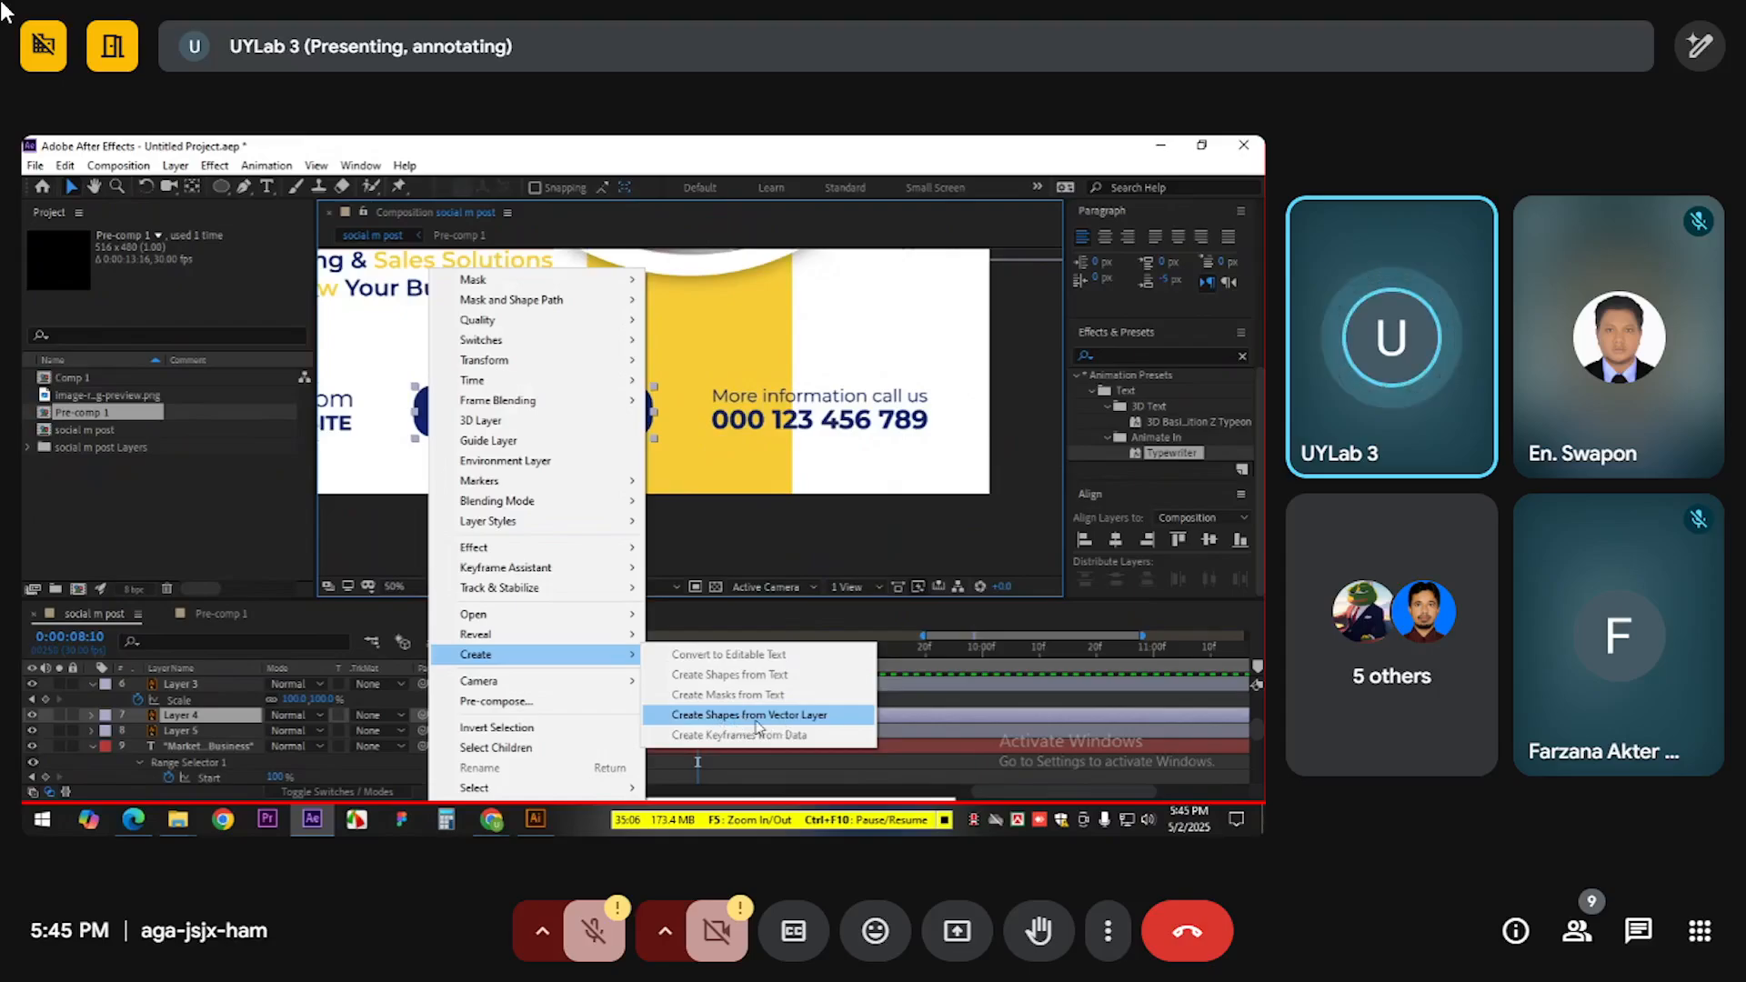
click(762, 717)
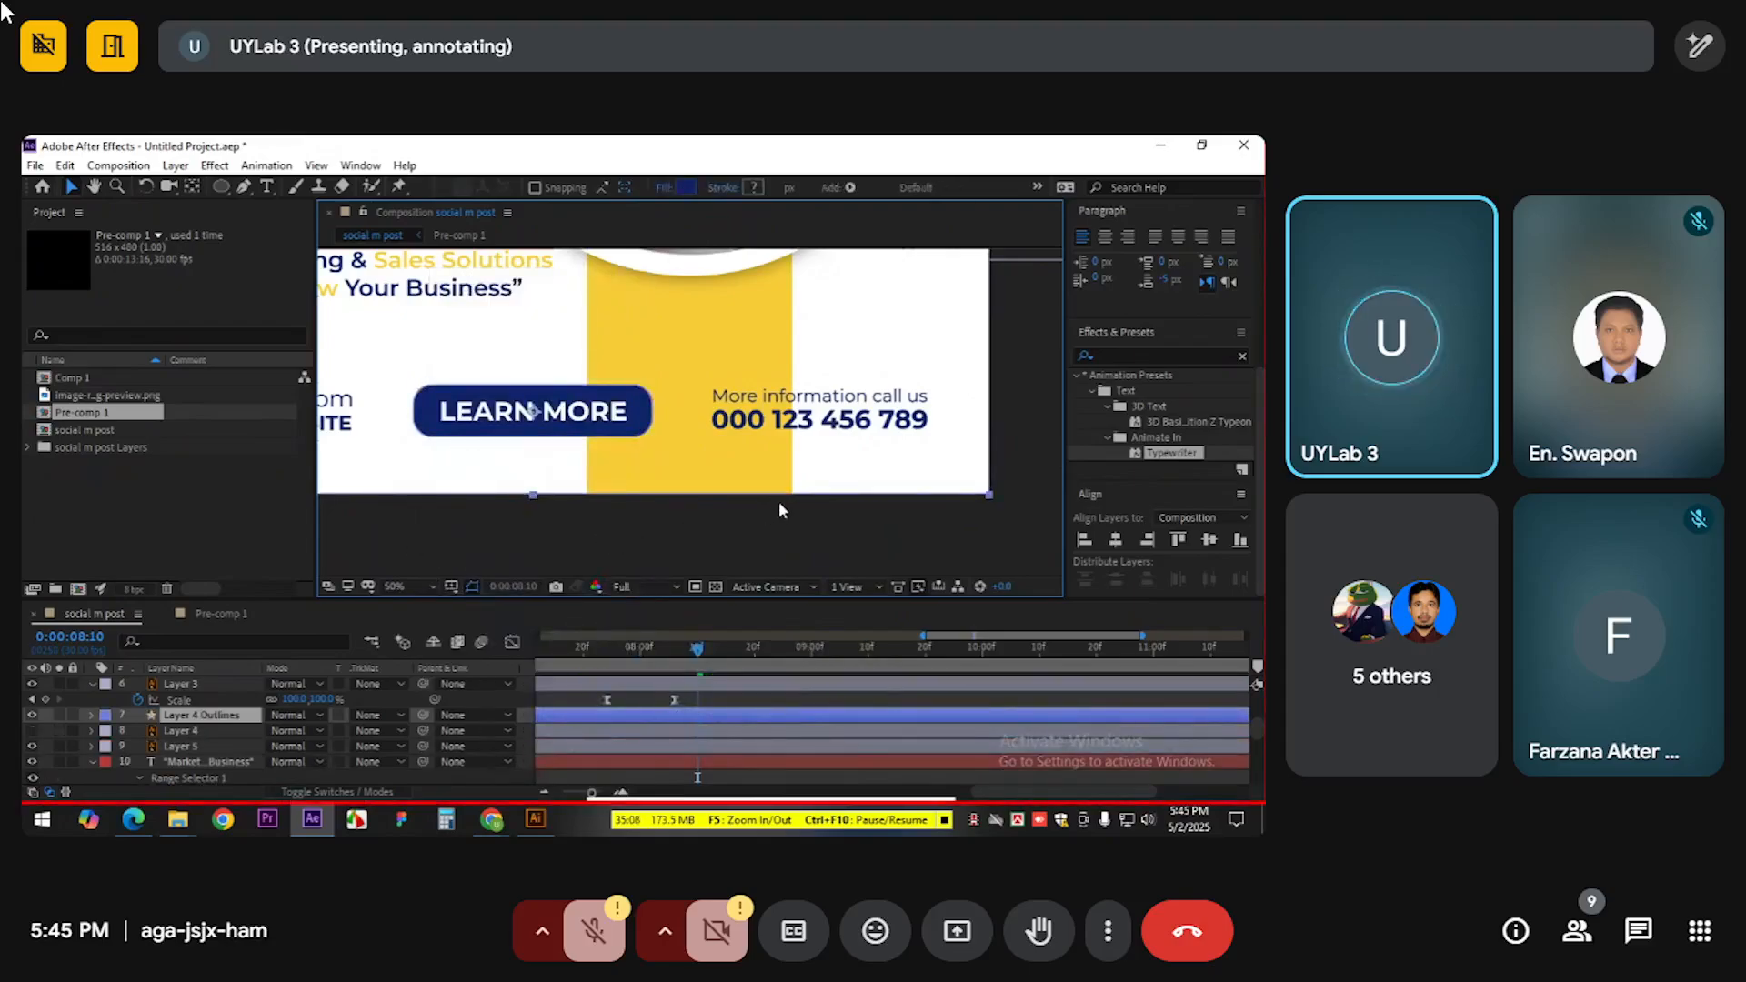
scroll(778, 510, down, 2)
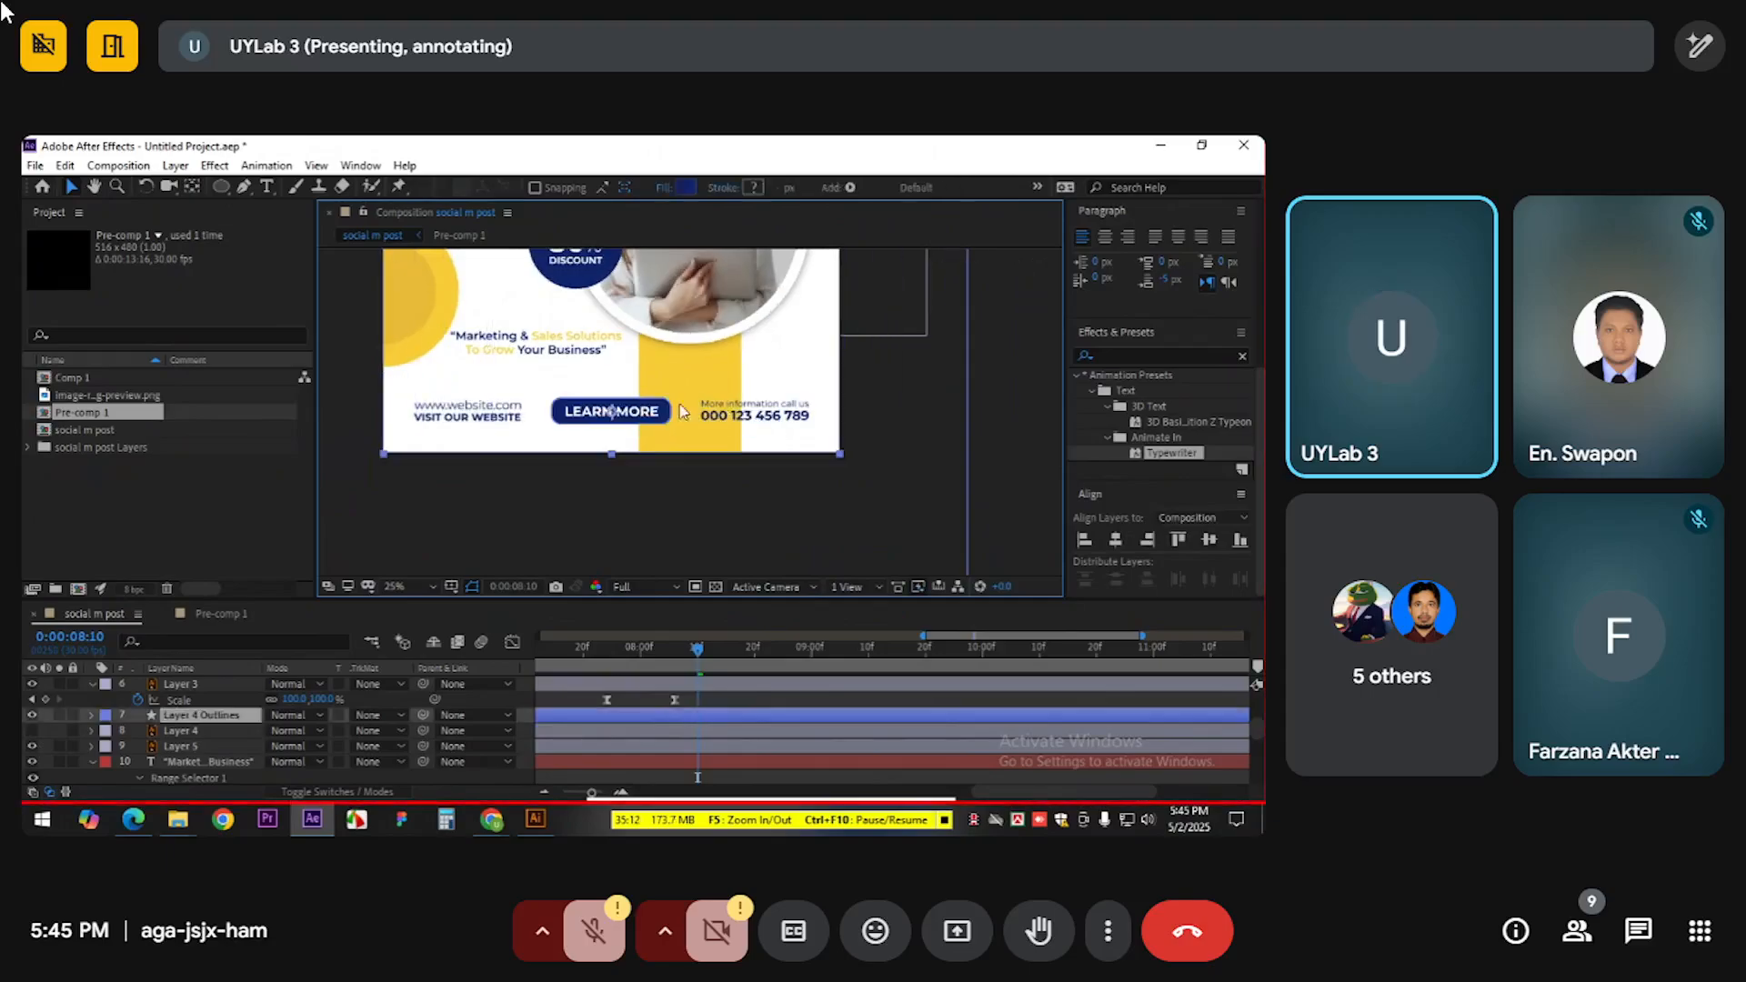
scroll(684, 411, down, 2)
scroll(630, 423, up, 6)
Keyframe the path of Group 1 in Layer 4 Outlines at 0:00:08:10 and move that keyframe to about 0:00:08:21
drag(630, 423, 810, 453)
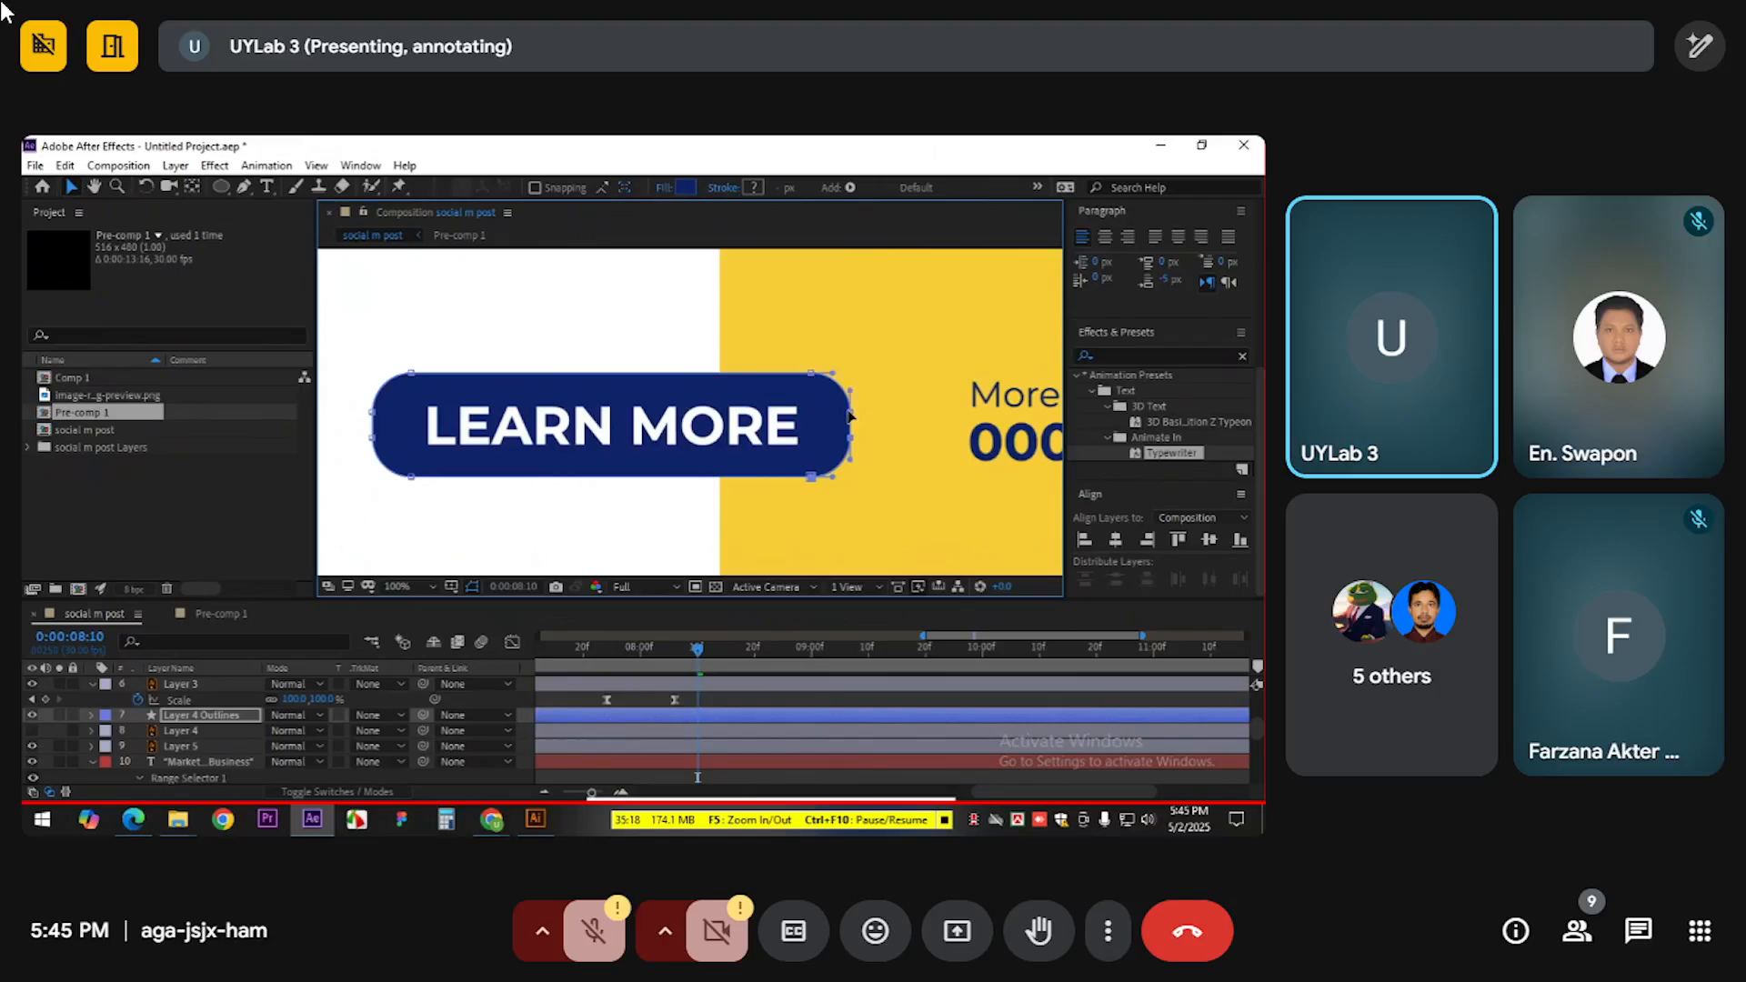
key(comma)
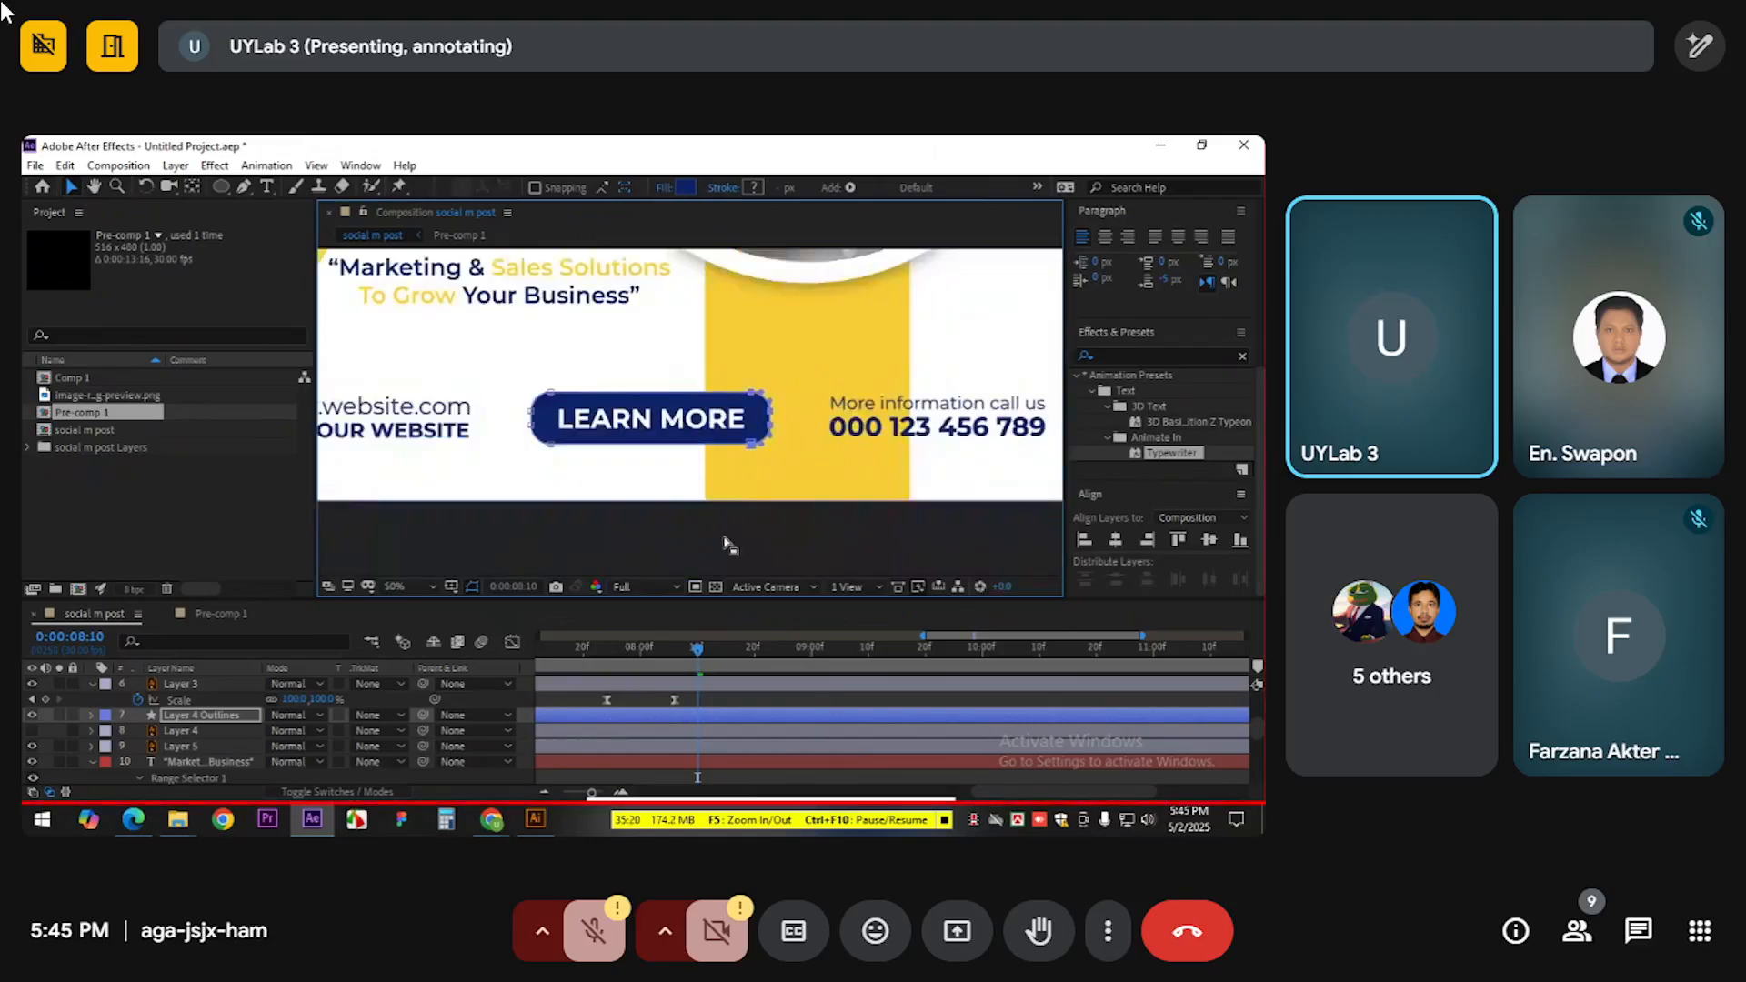
click(91, 715)
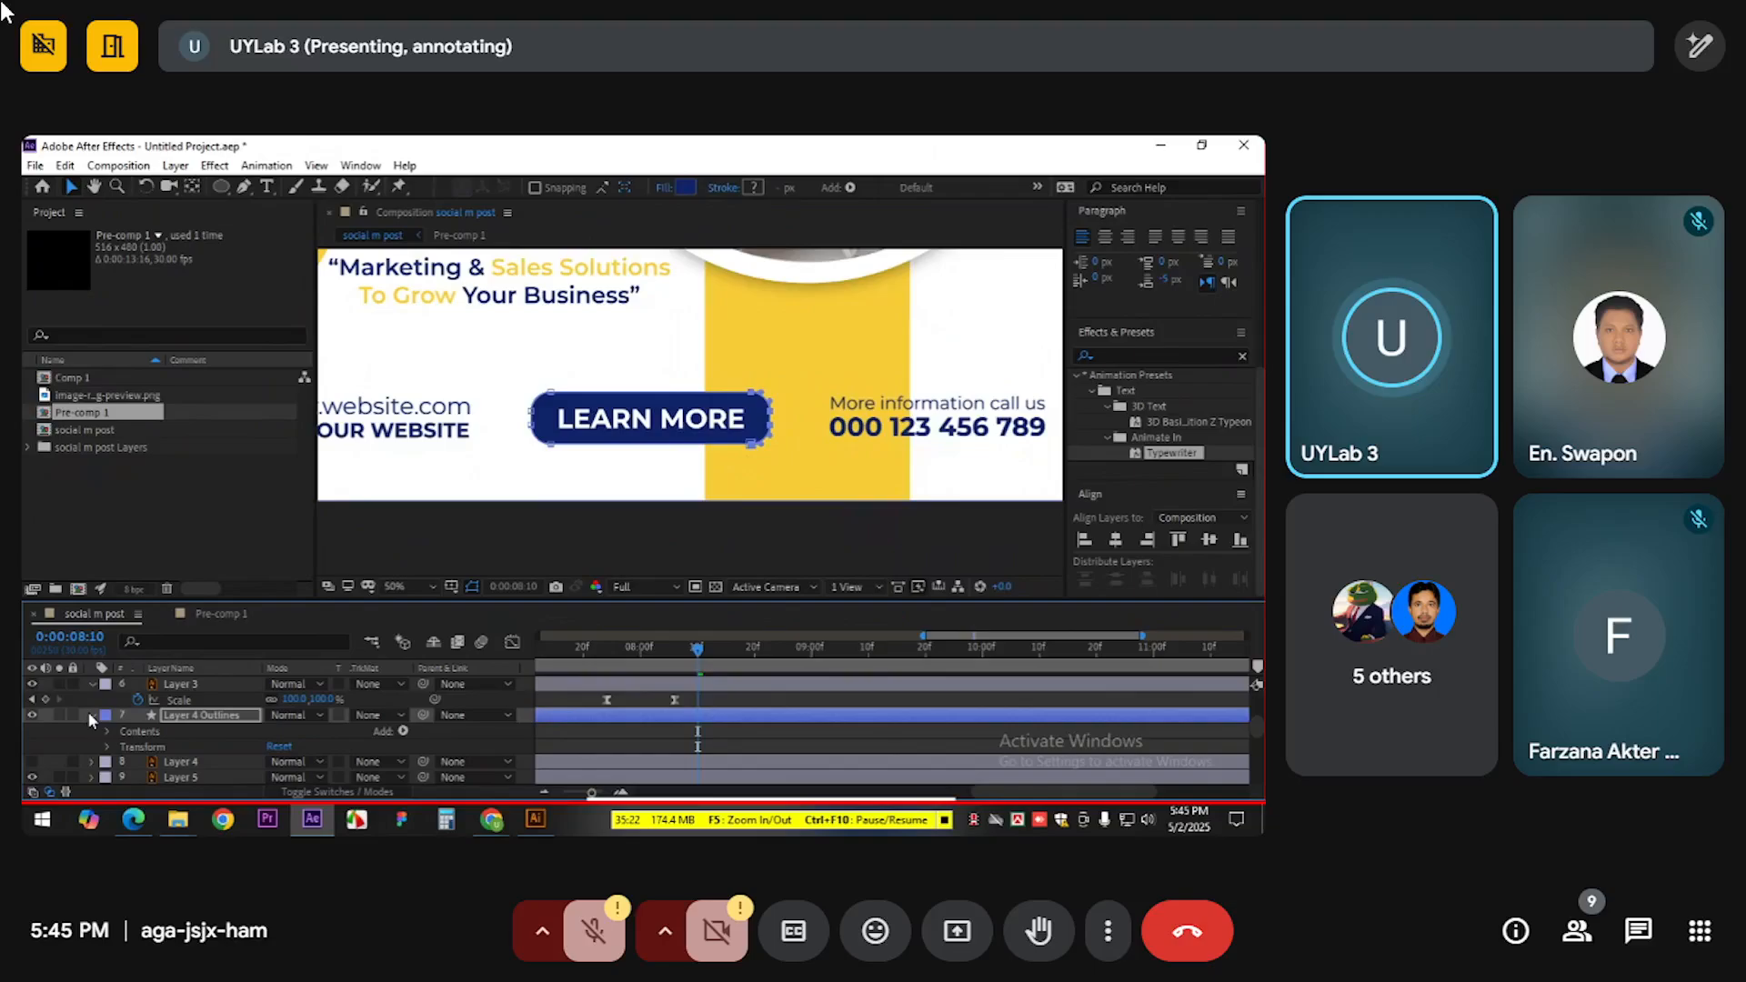
click(106, 731)
click(120, 747)
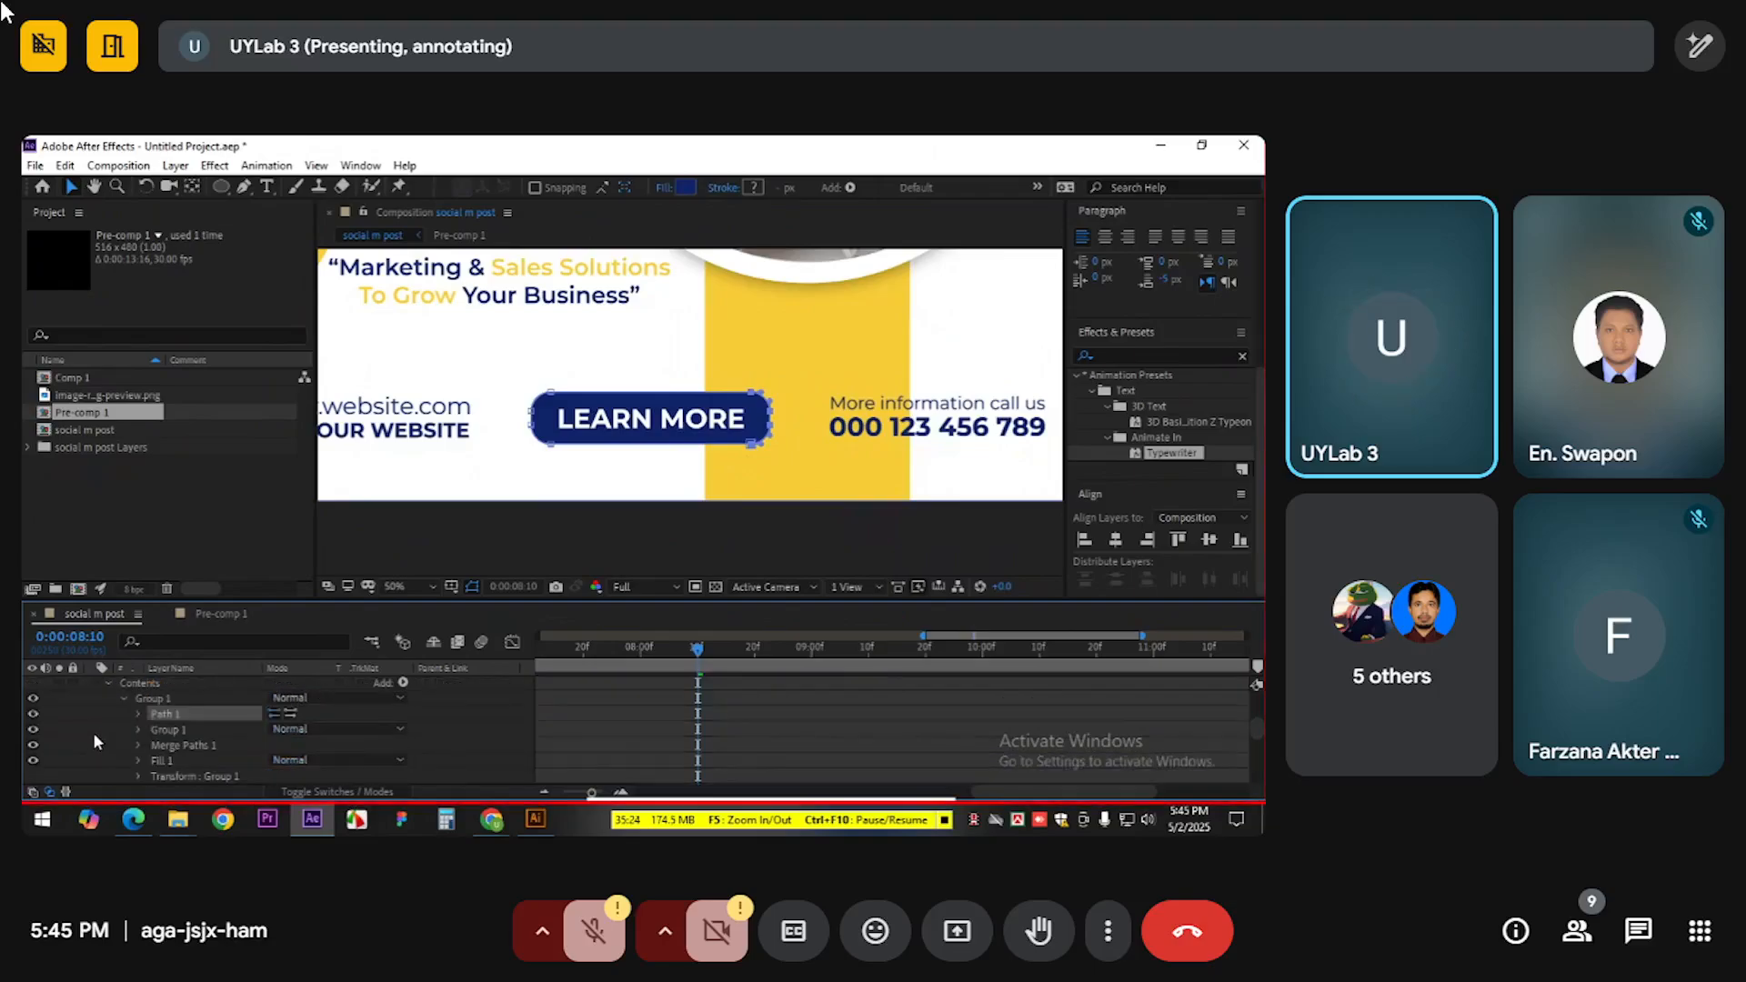
click(134, 712)
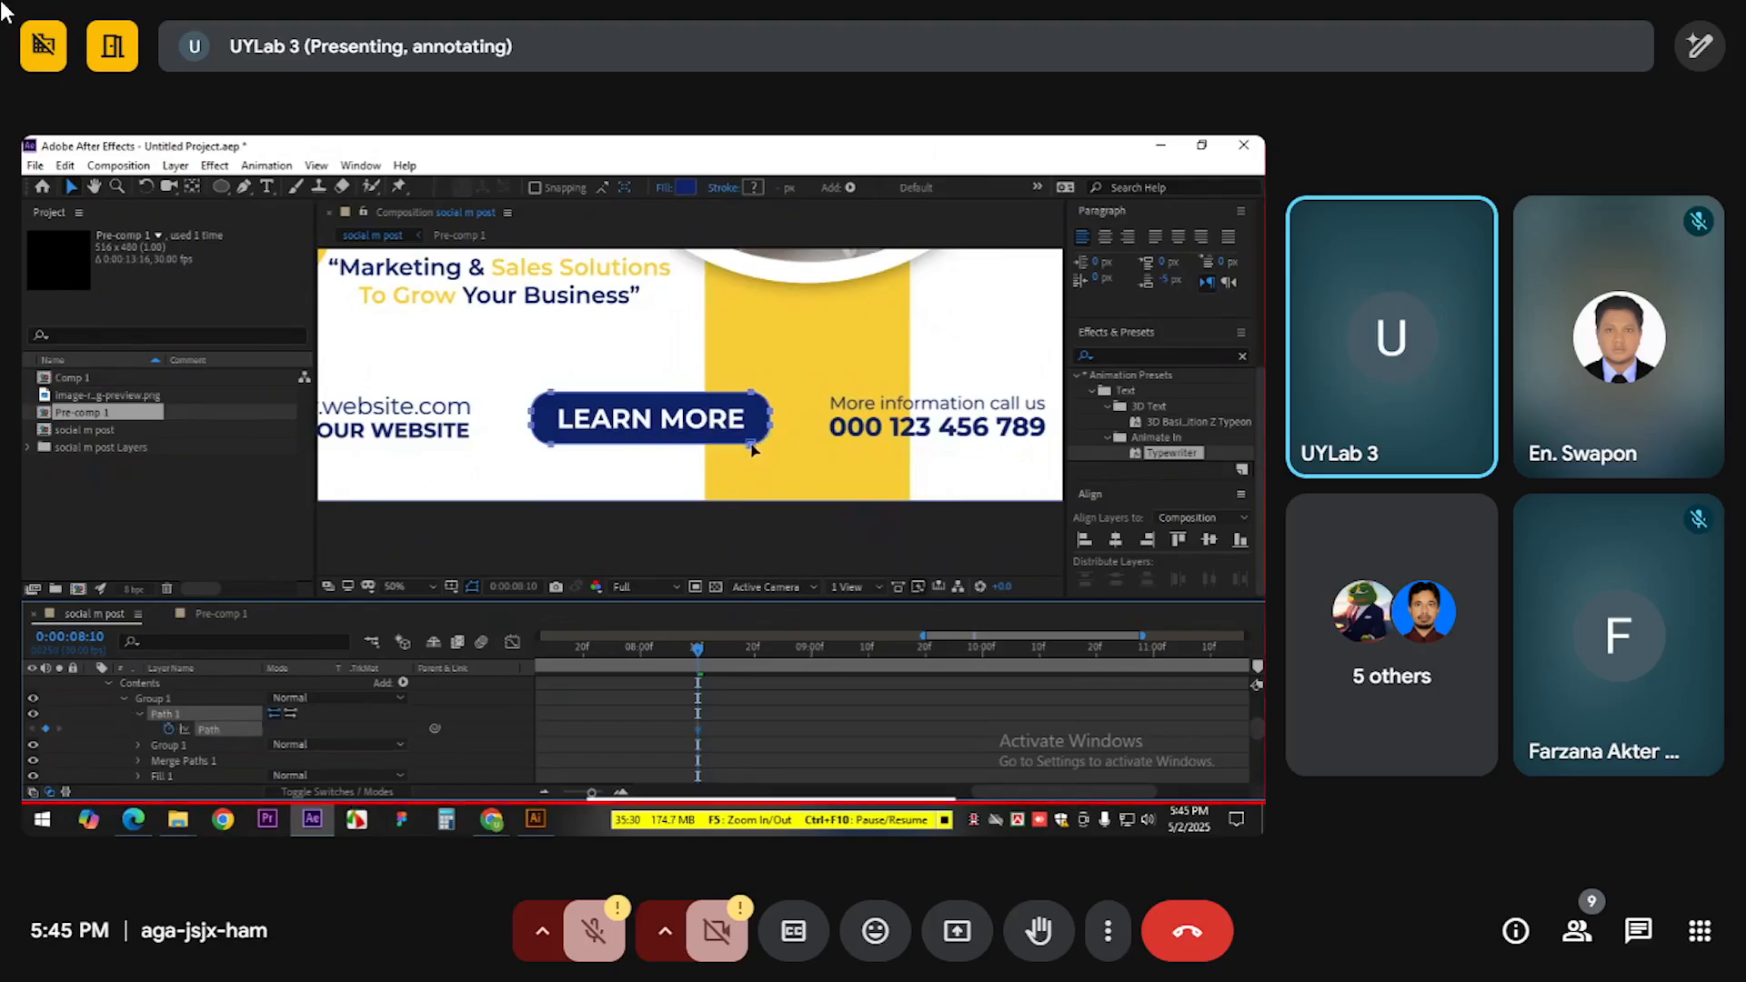
drag(698, 728, 760, 728)
Squeeze the button path into a small rounded shape at 0:00:08:10 by moving its end points inward
drag(751, 445, 717, 451)
key(ctrl+z)
drag(738, 374, 646, 446)
drag(506, 377, 566, 449)
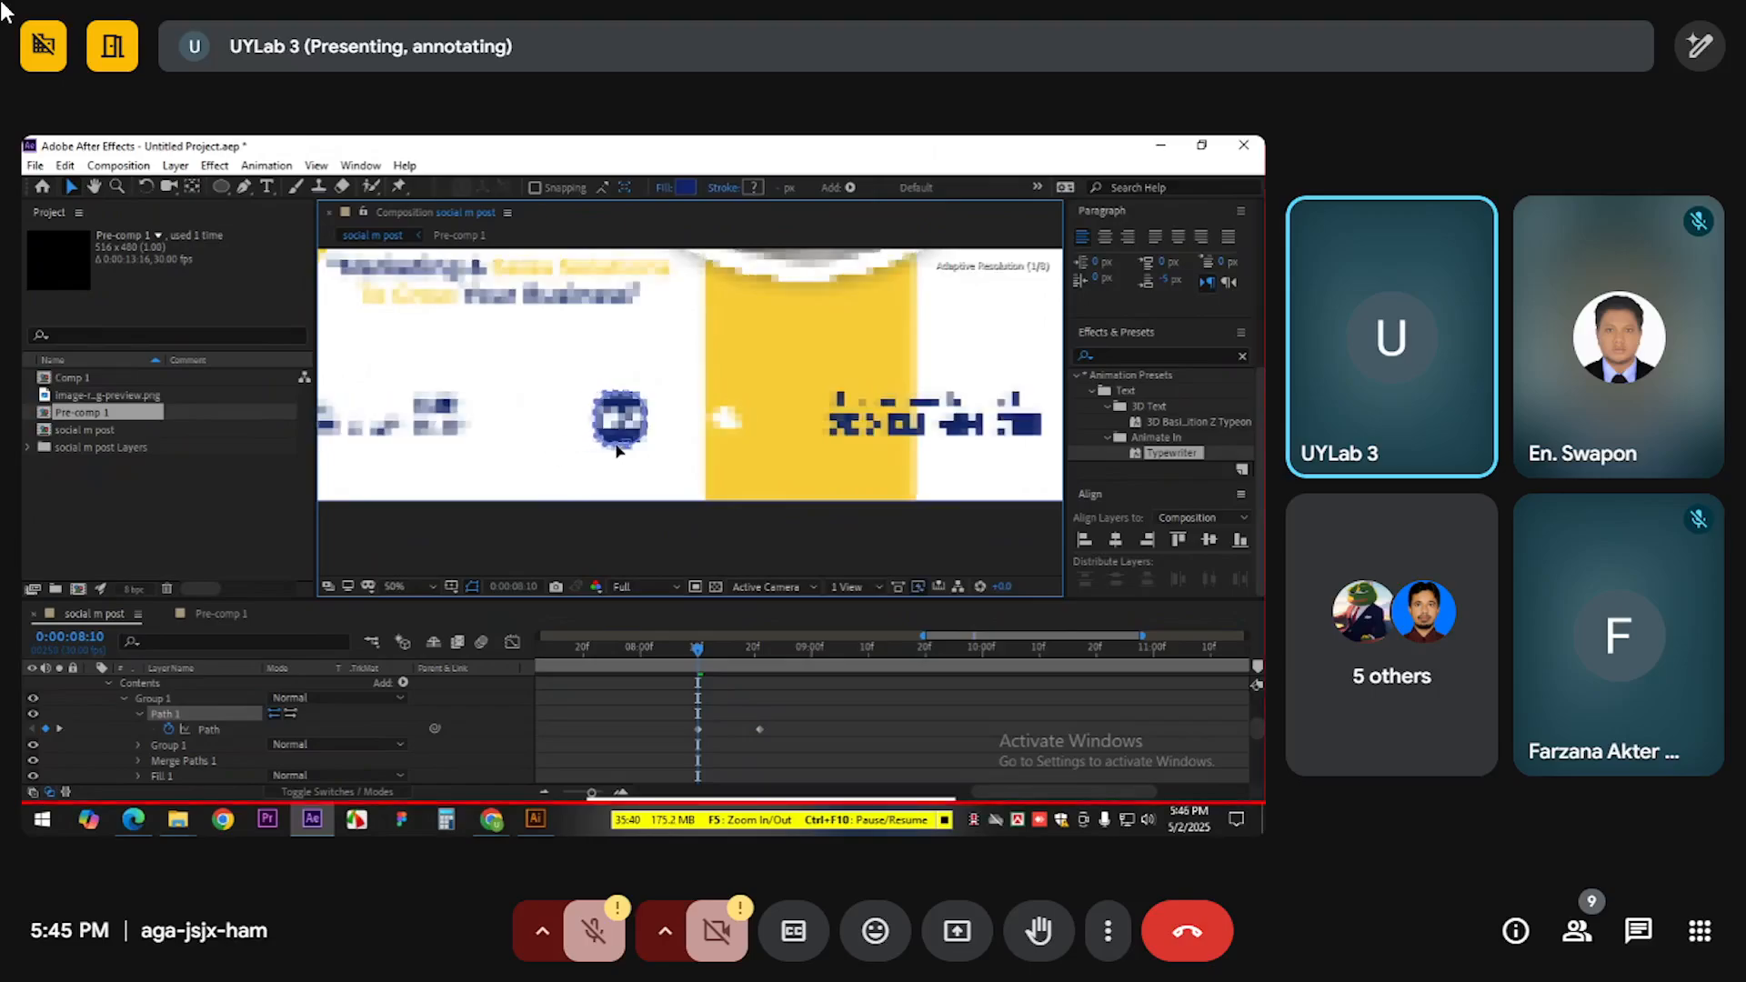
Narrow the squeezed button path further into a slim upright pill, checking its curves up close
key(period)
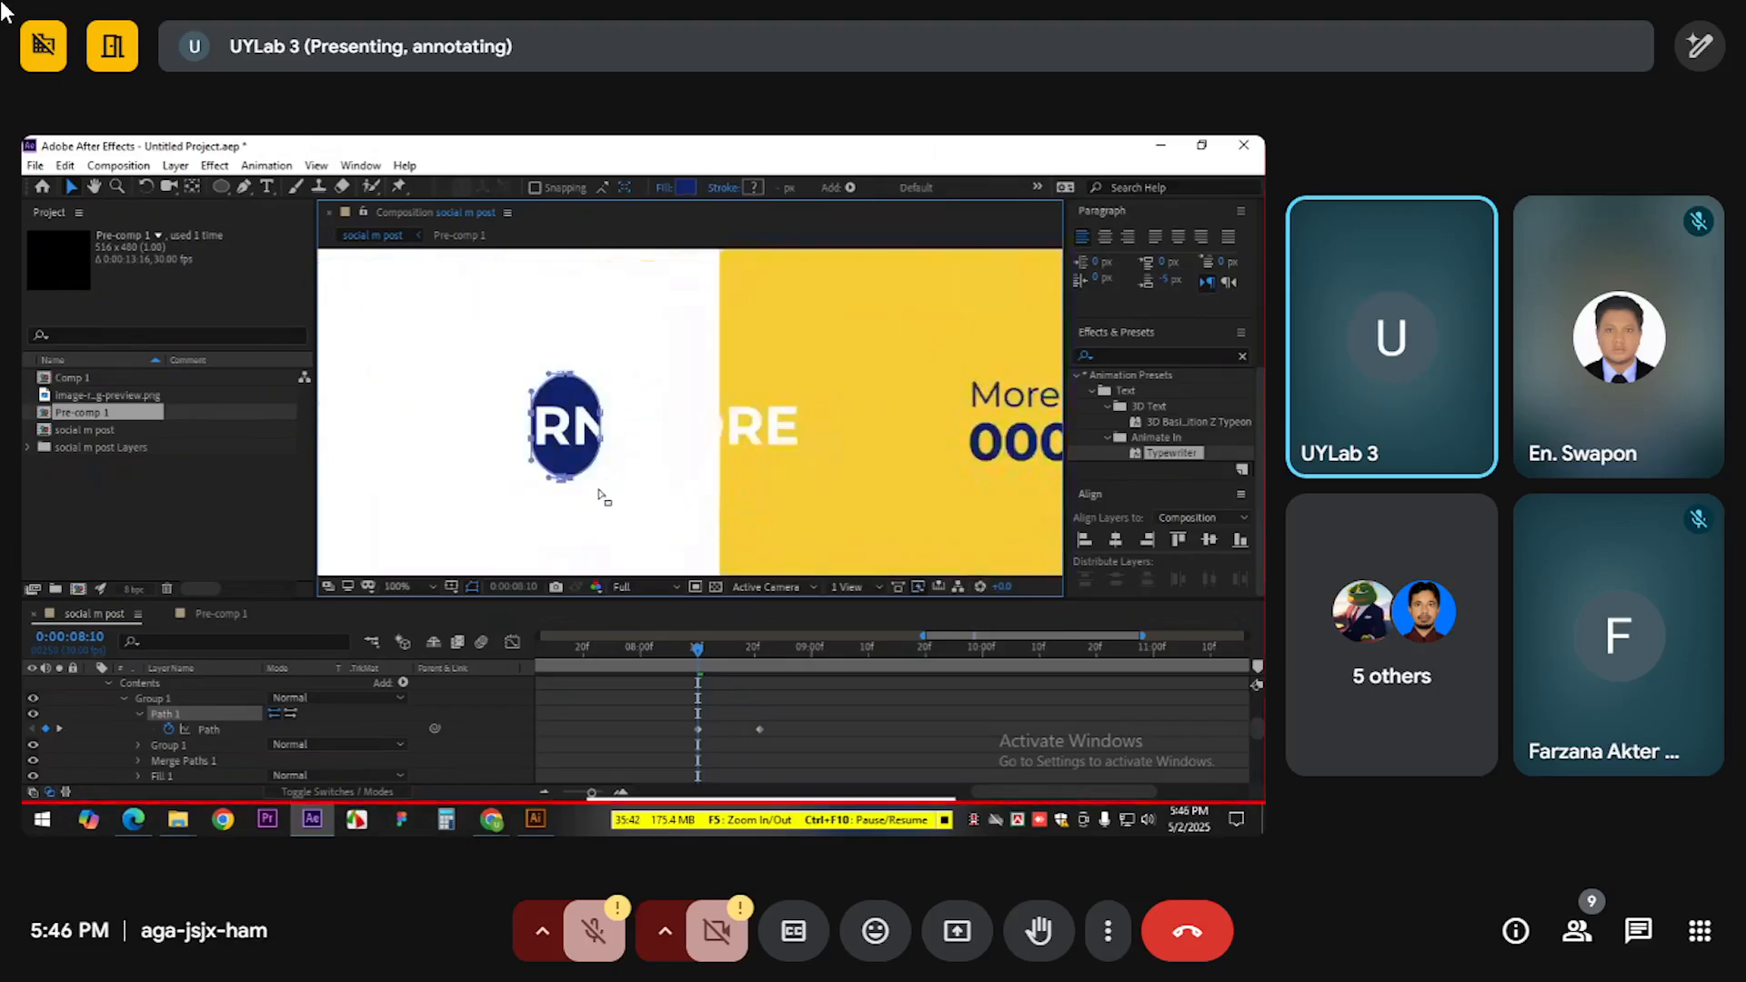
click(570, 477)
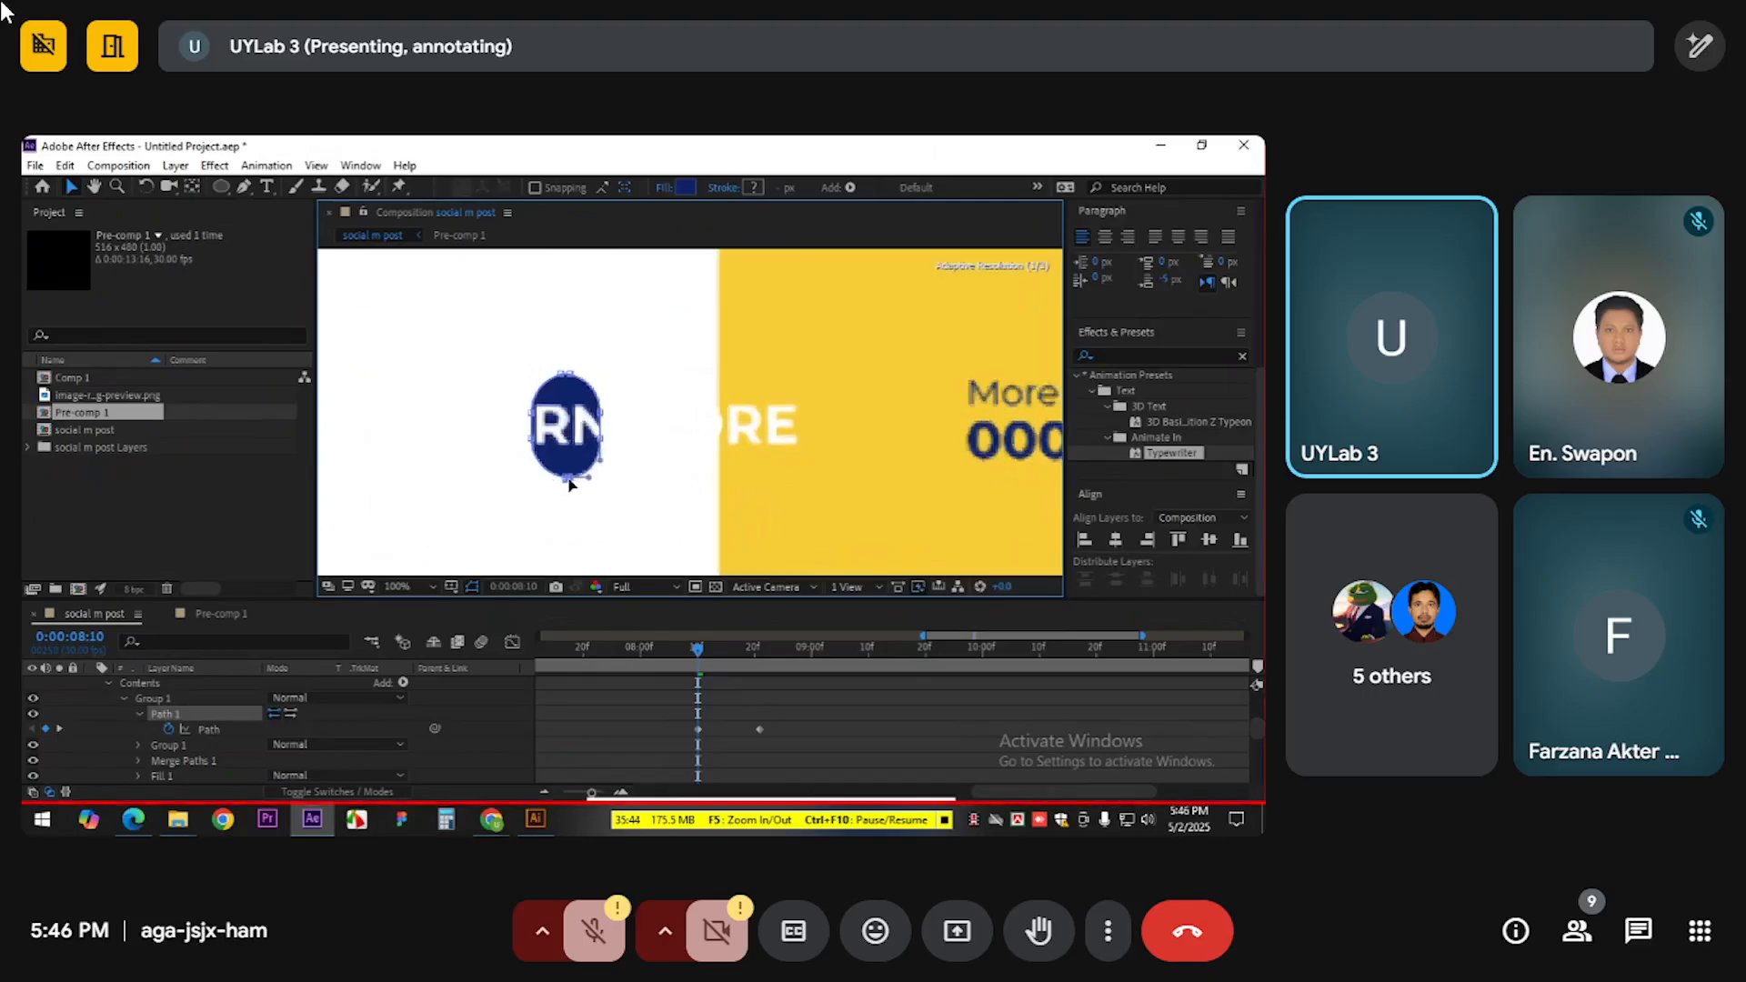
drag(570, 363, 645, 522)
drag(571, 478, 779, 402)
scroll(582, 482, up, 4)
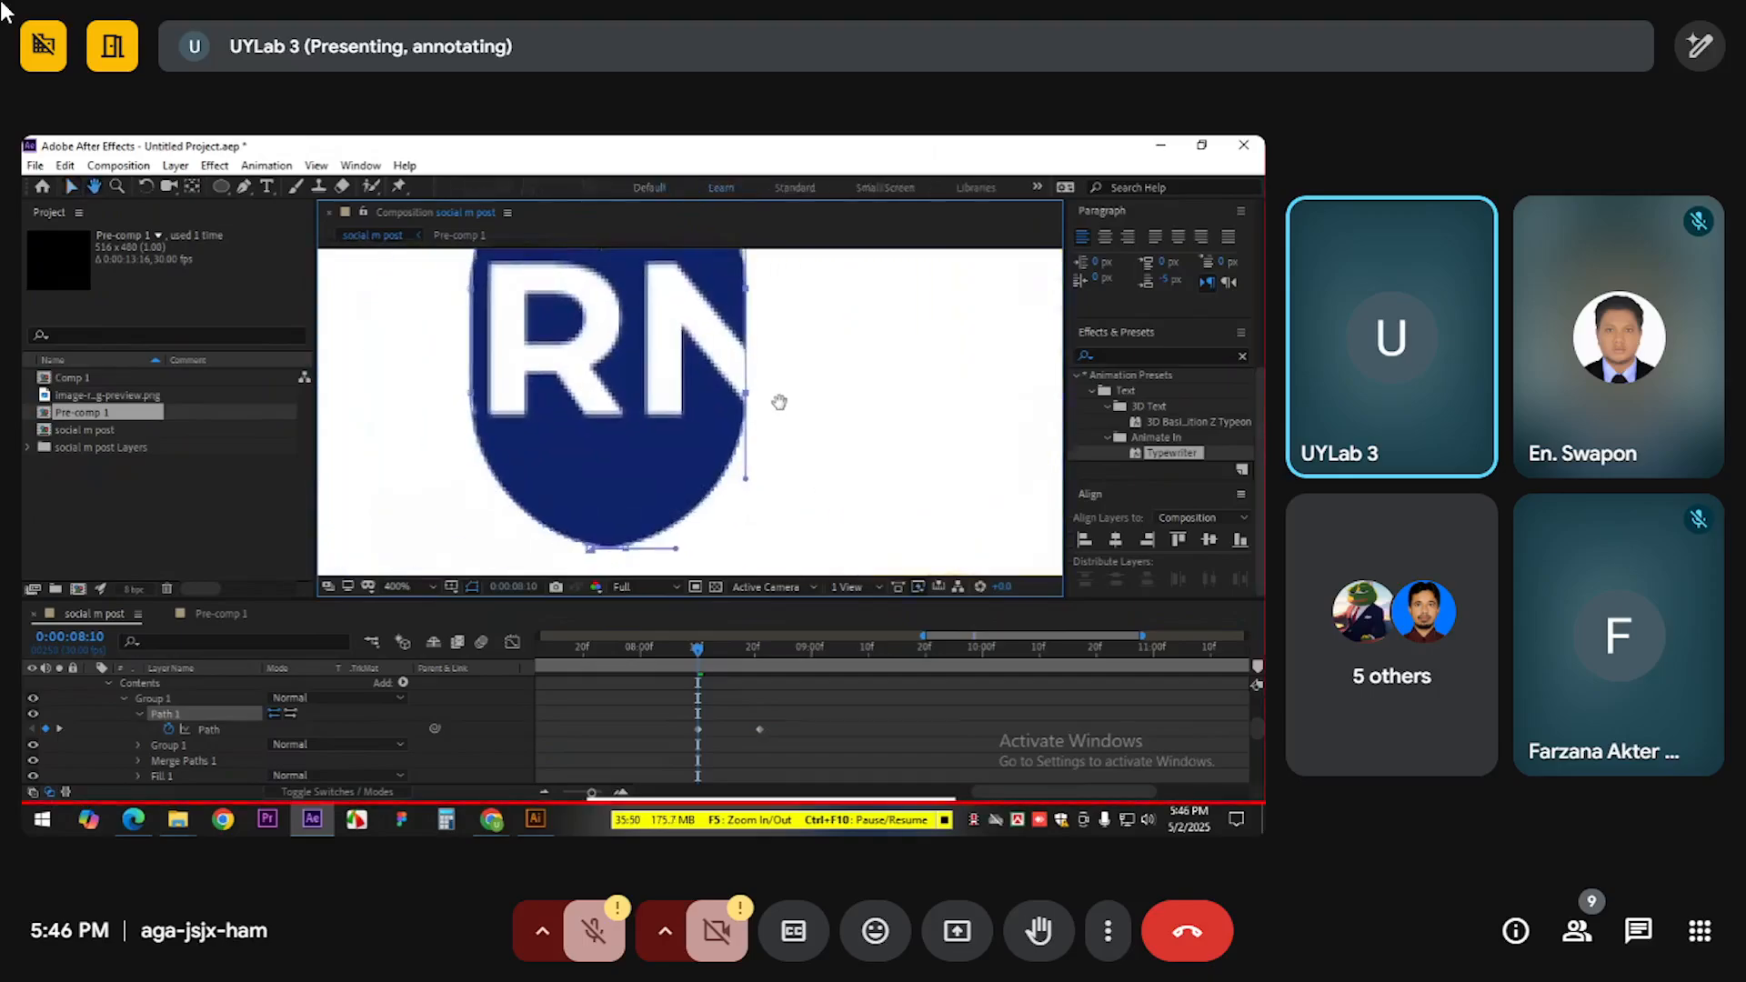
scroll(678, 467, up, 2)
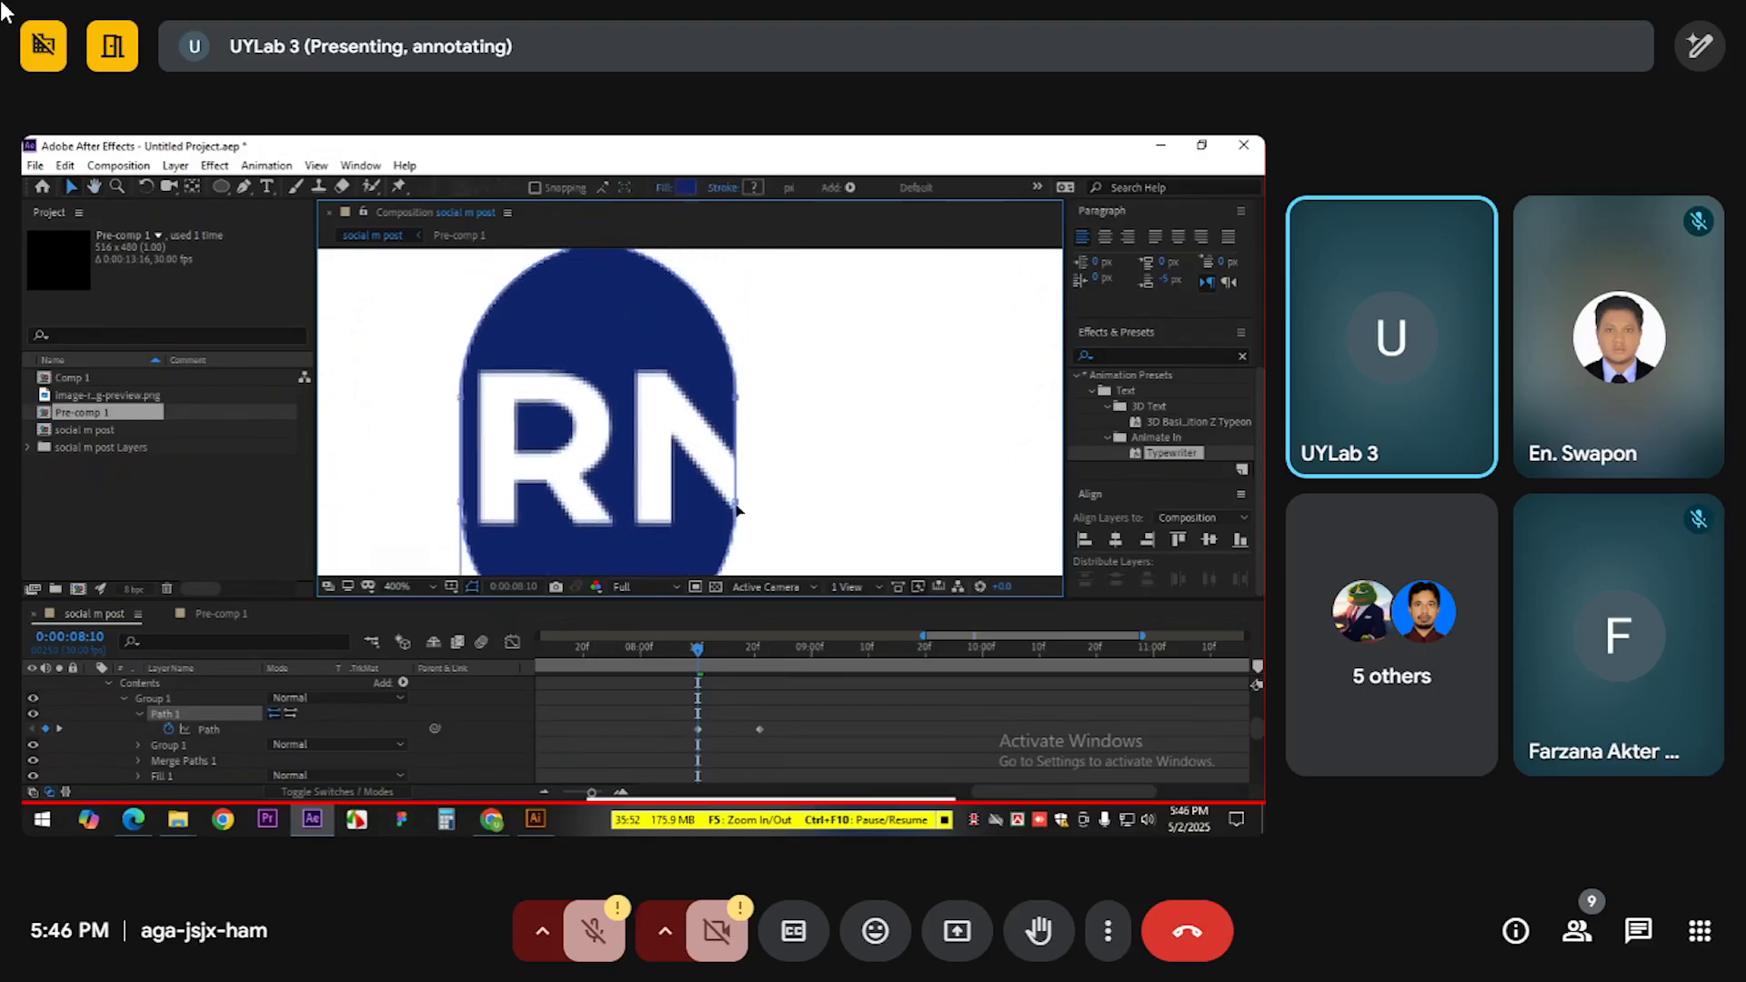
scroll(734, 364, up, 2)
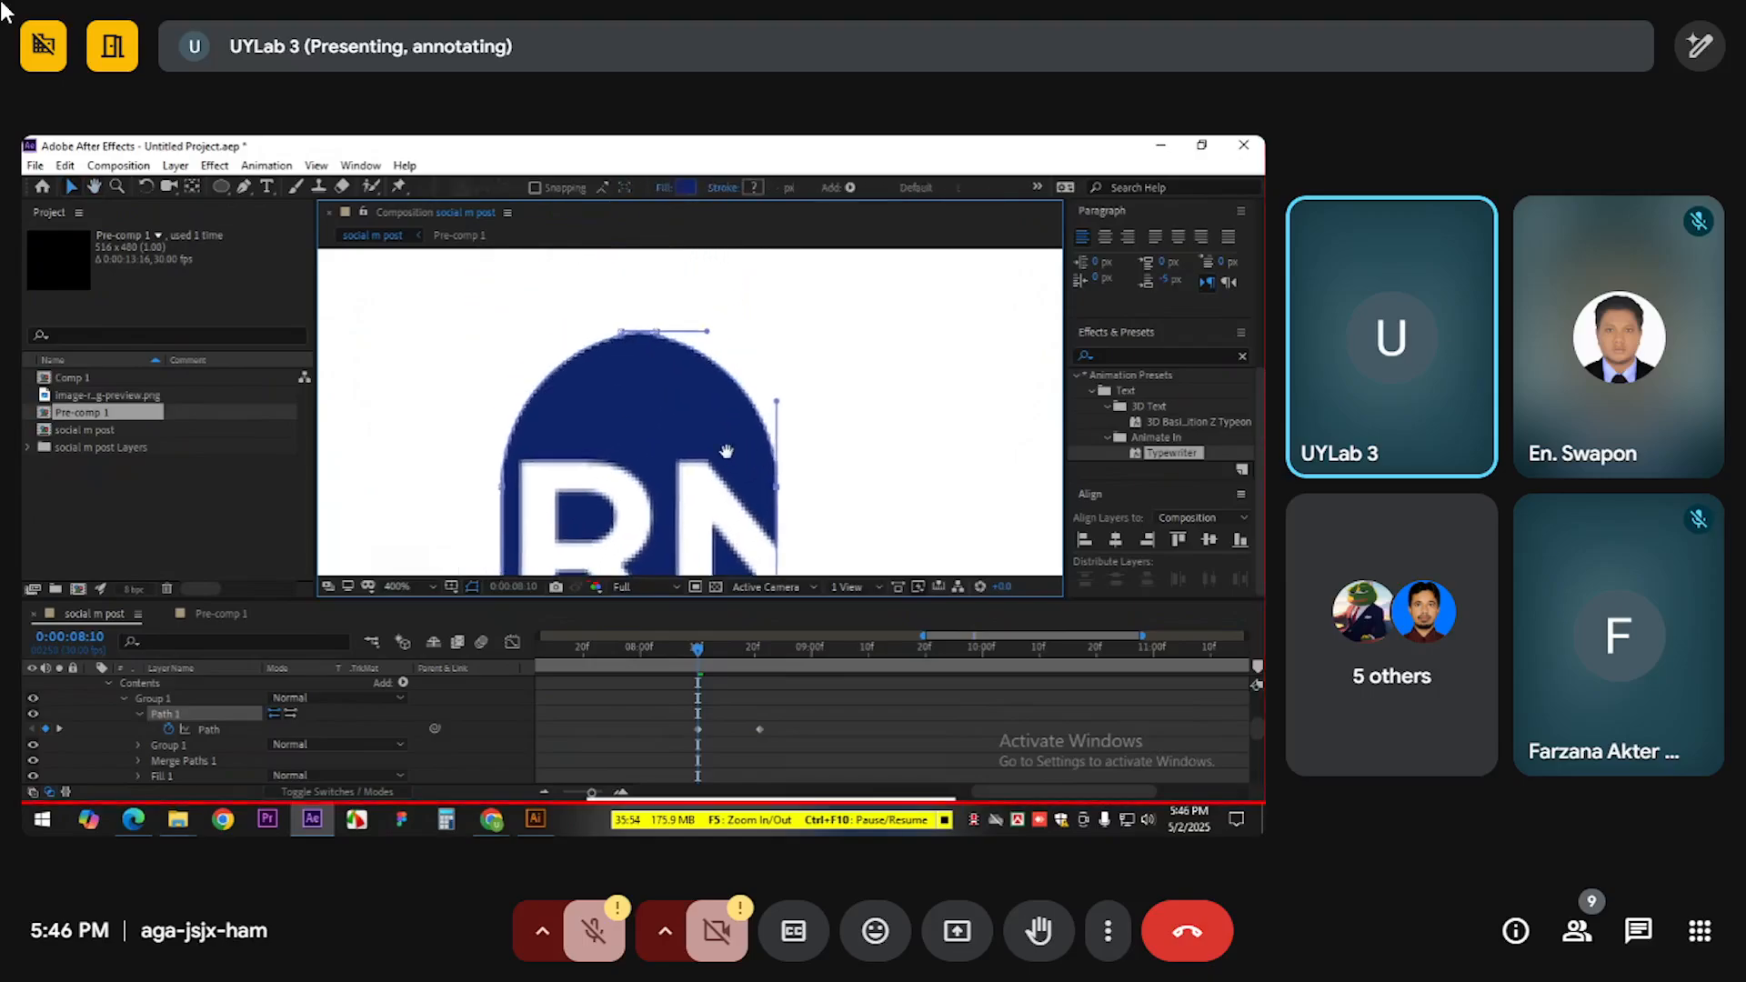
scroll(666, 359, down, 4)
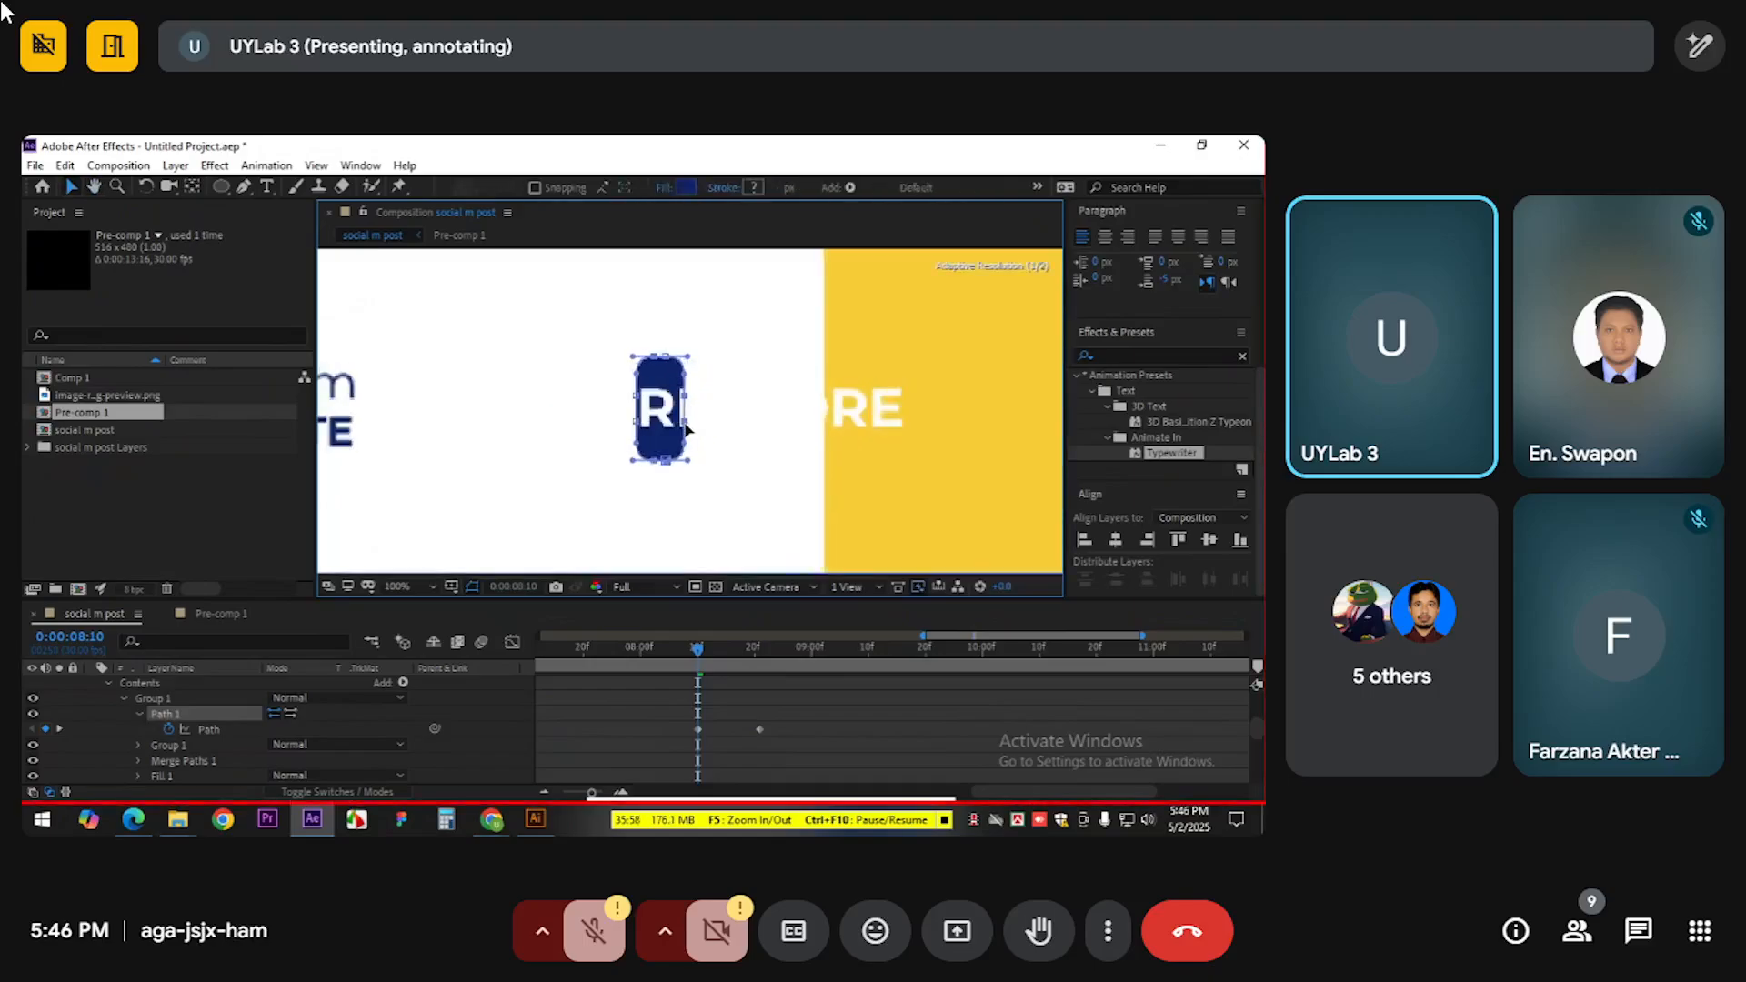
scroll(748, 464, down, 1)
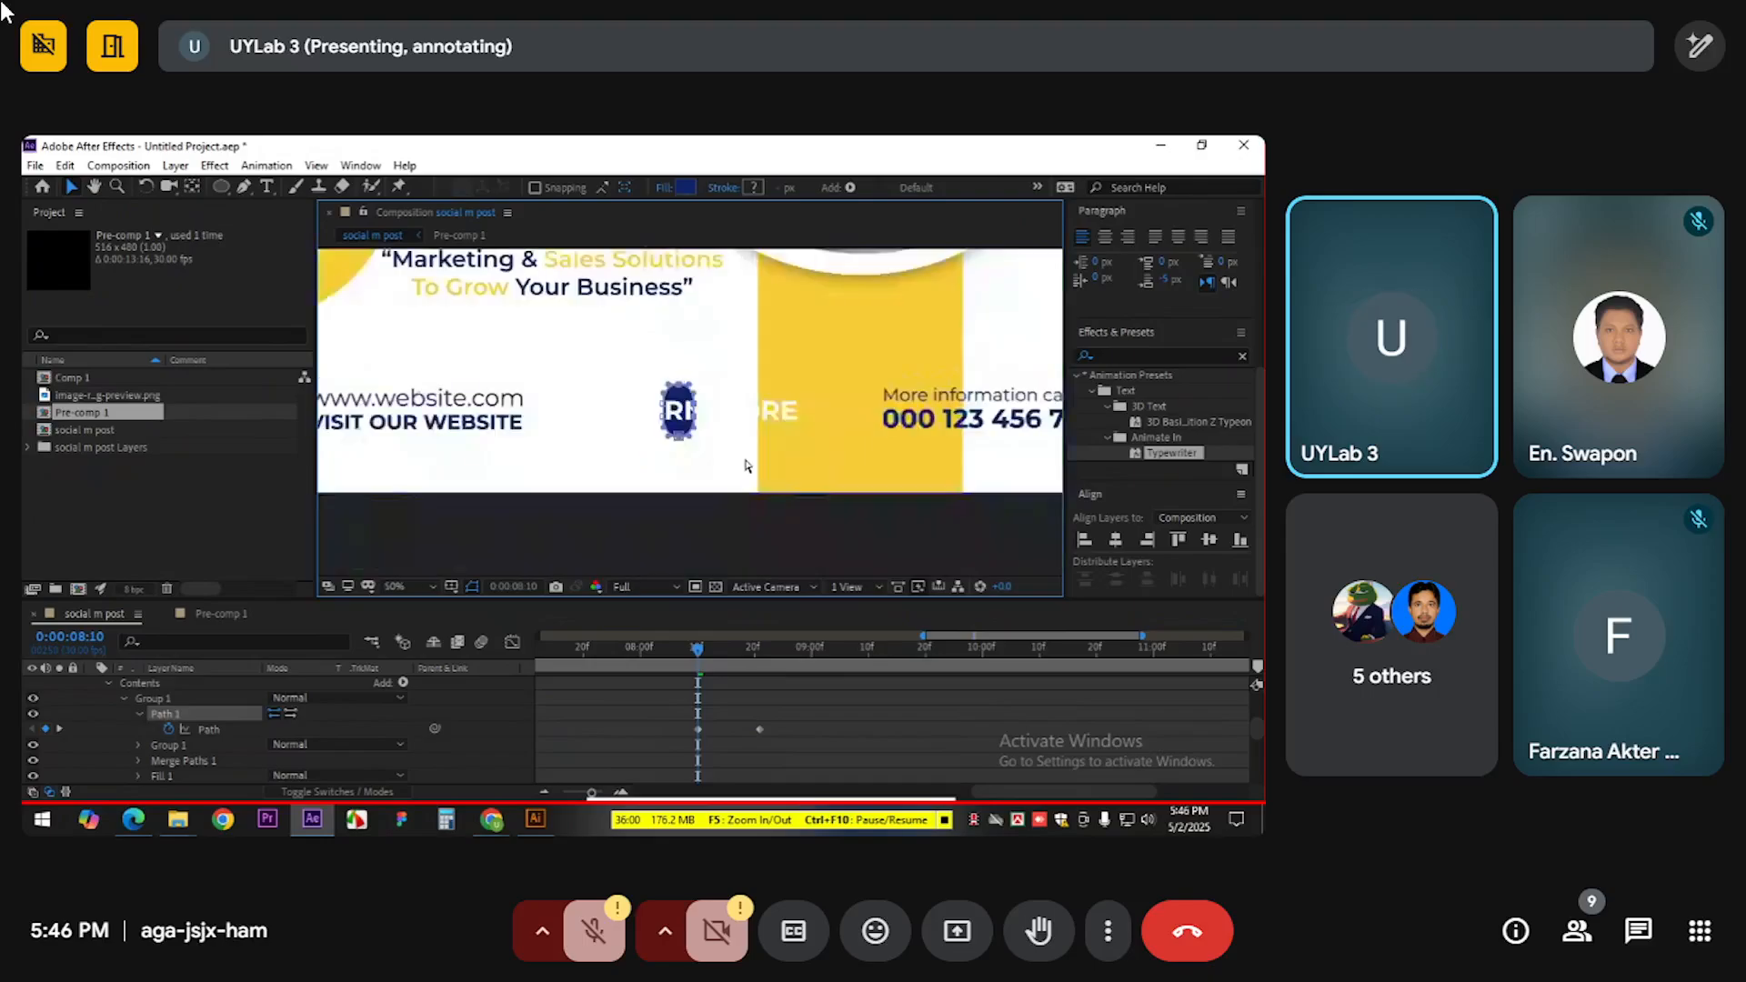
drag(752, 494, 681, 474)
Shift the button's Path keyframes earlier to about 0:00:07:26 and 0:00:08:07, and play back the expansion
drag(696, 656, 608, 702)
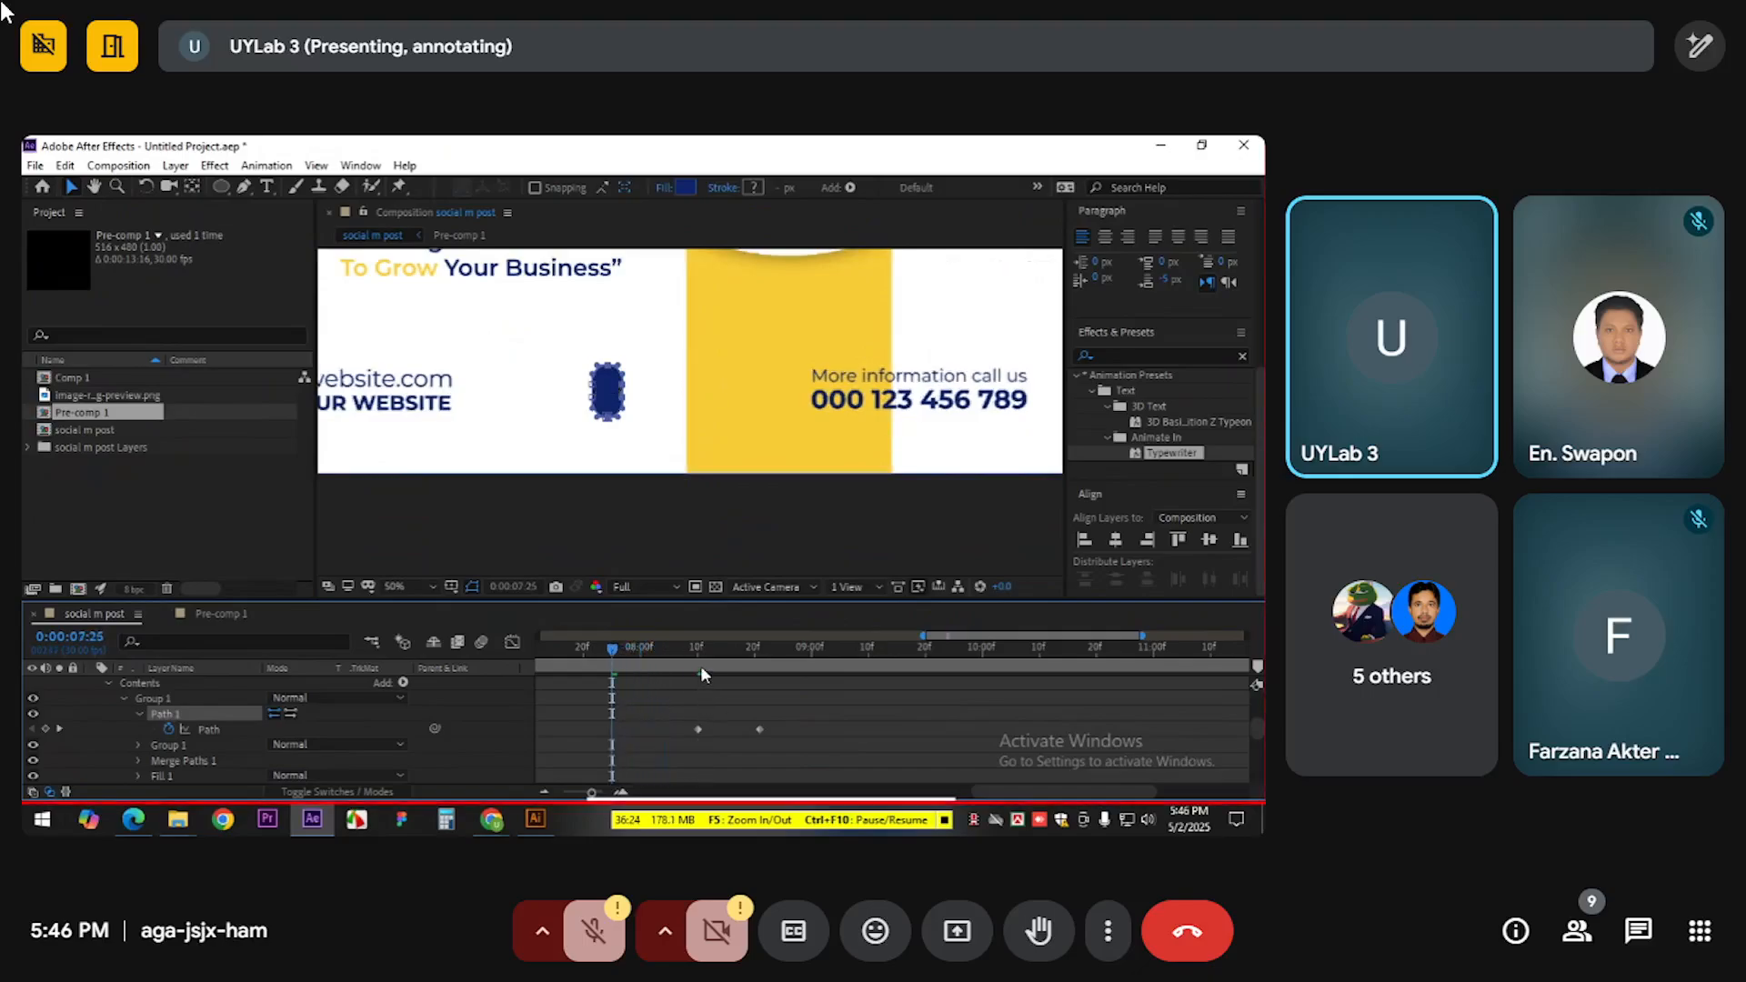
scroll(700, 682, up, 2)
drag(688, 717, 612, 716)
key(space)
click(600, 651)
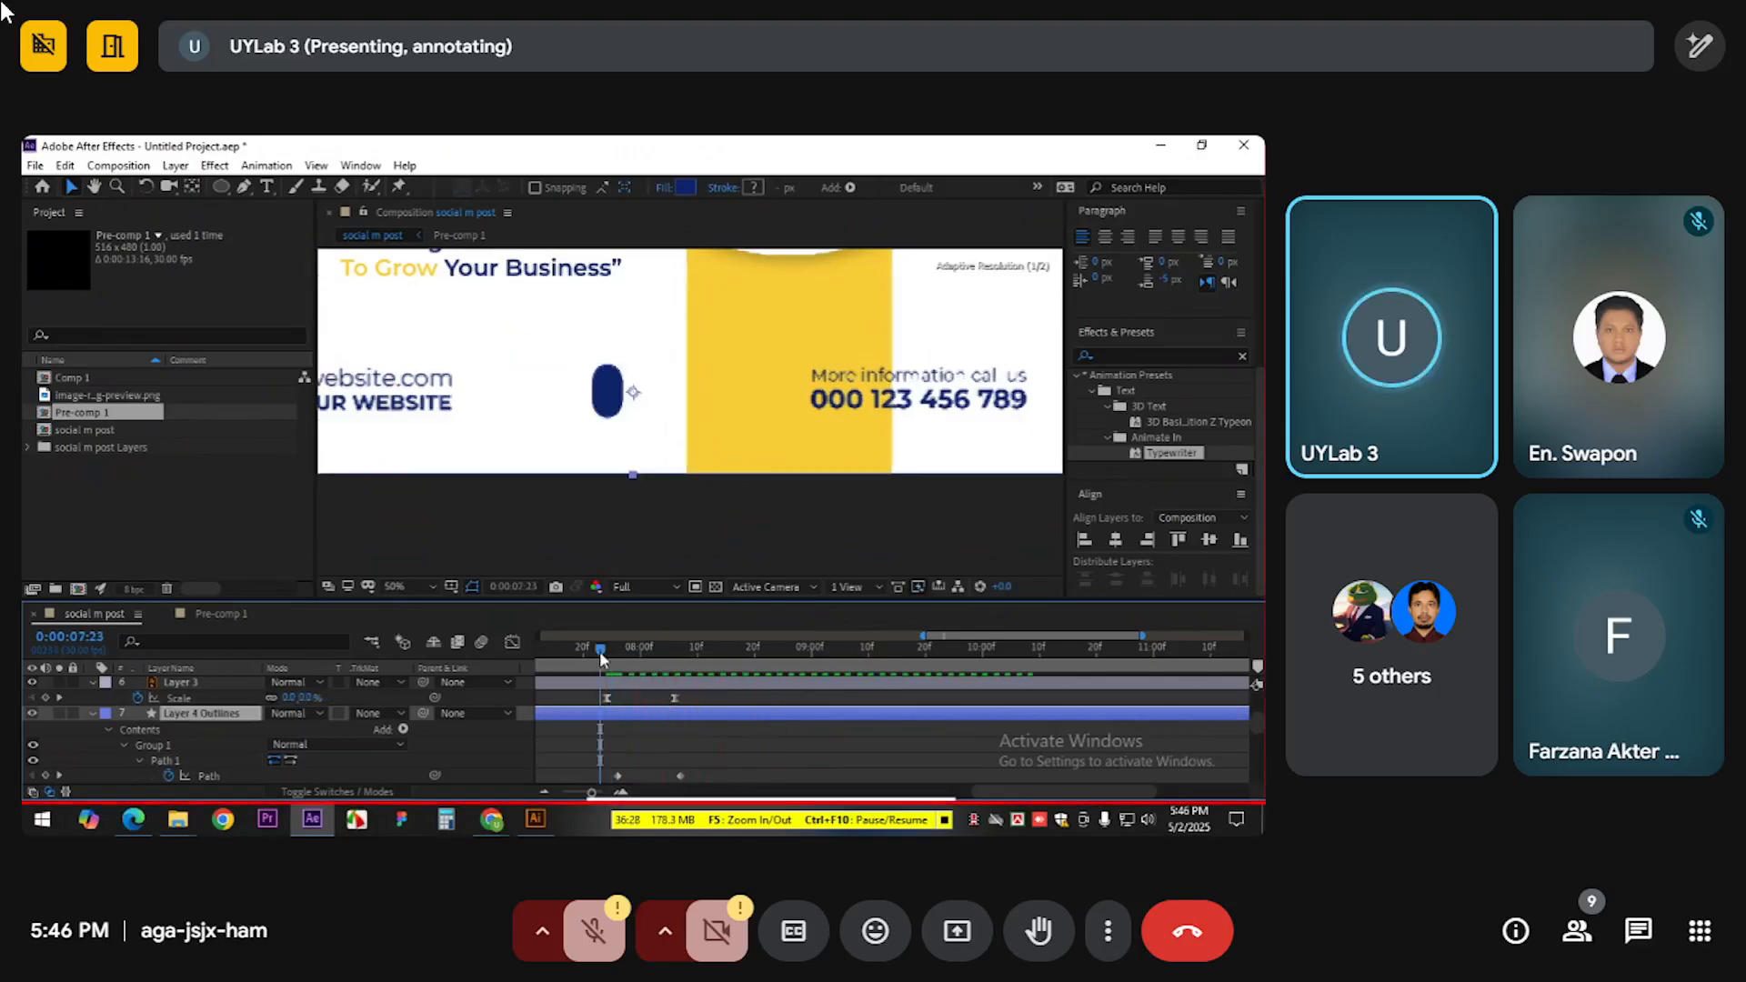
key(space)
key(space)
scroll(717, 724, down, 2)
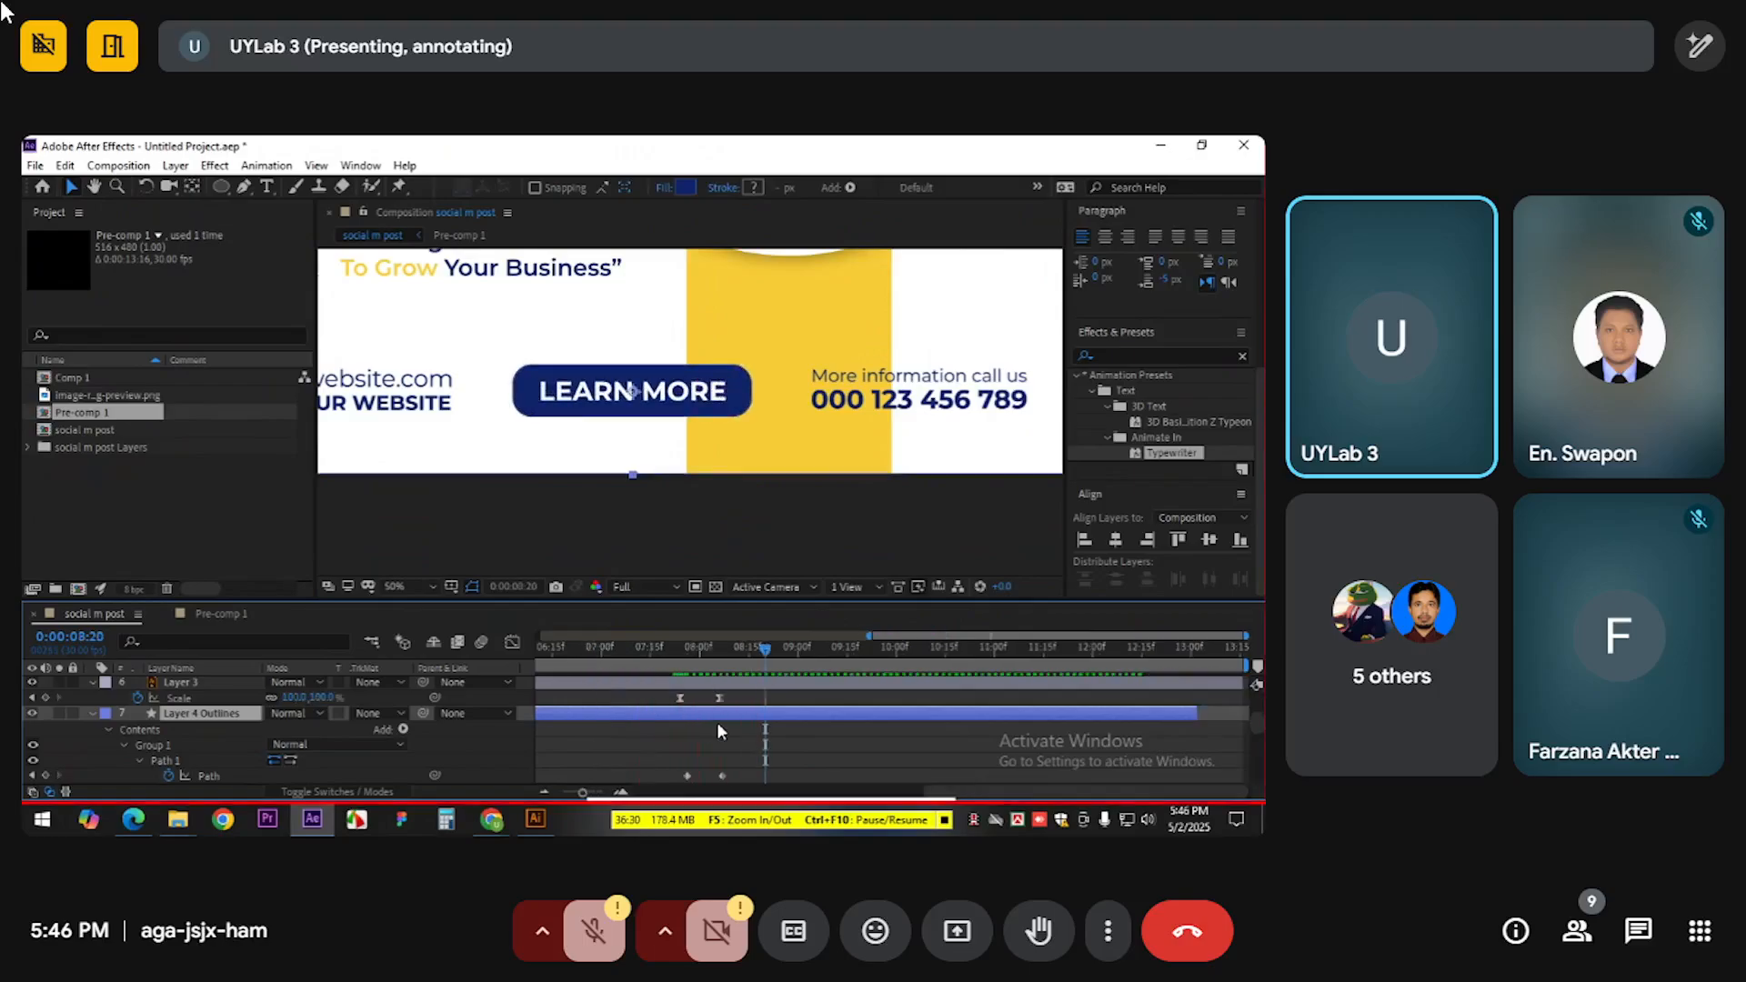
Trim the start of Layer 4 Outlines to 0:00:07:23 and play back the button's entrance from about 7.3 seconds
scroll(716, 722, down, 1)
click(778, 648)
click(776, 649)
click(790, 646)
key(alt+bracketleft)
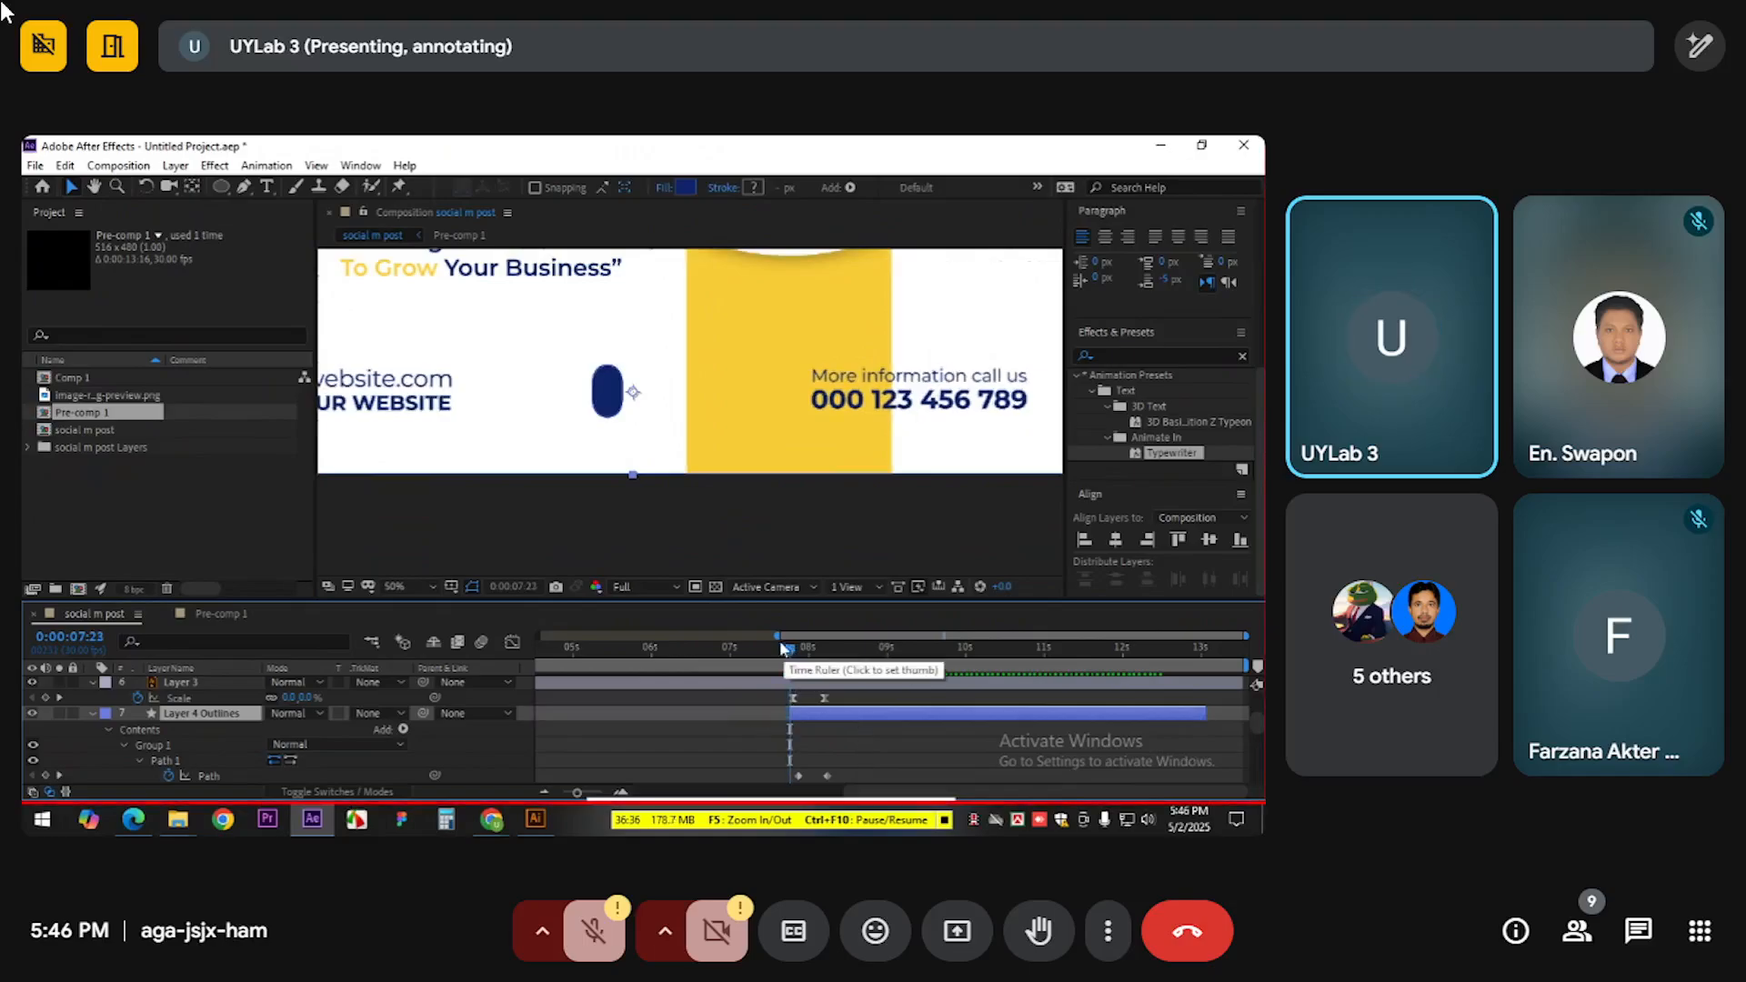
click(751, 646)
key(space)
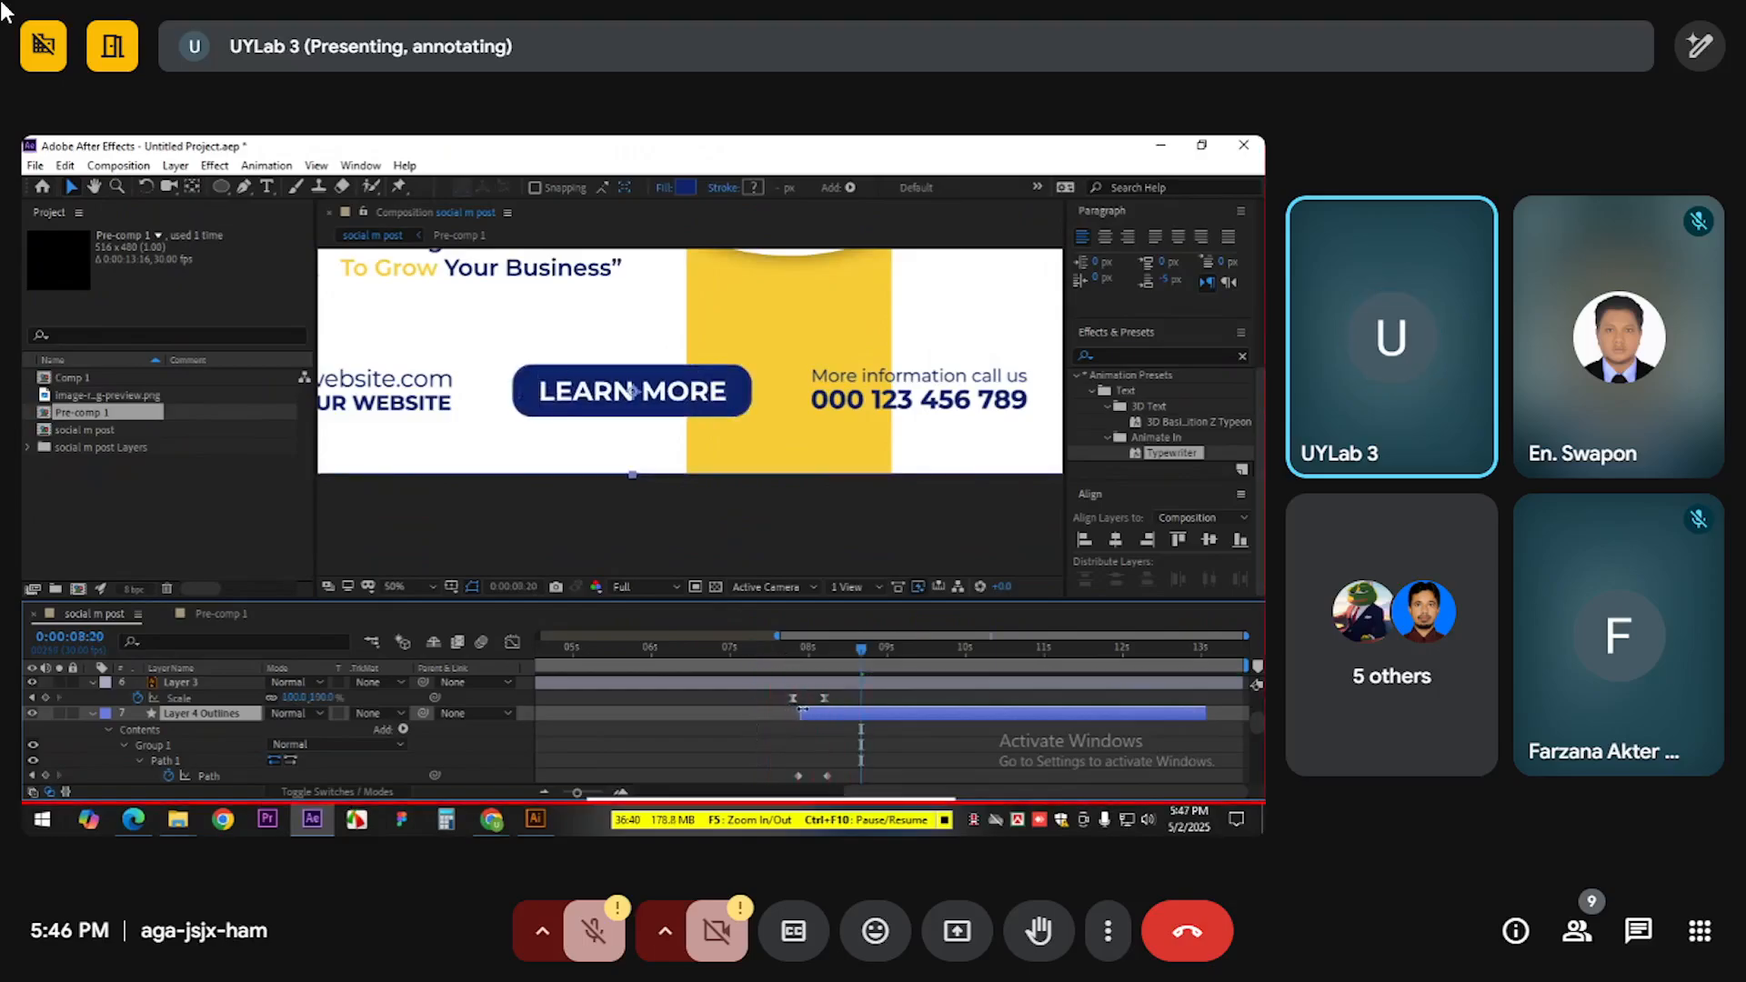
Try shifting Layer 3's Scale keyframes a few frames earlier, and play back the button text's entrance from about 7.5 seconds
click(763, 645)
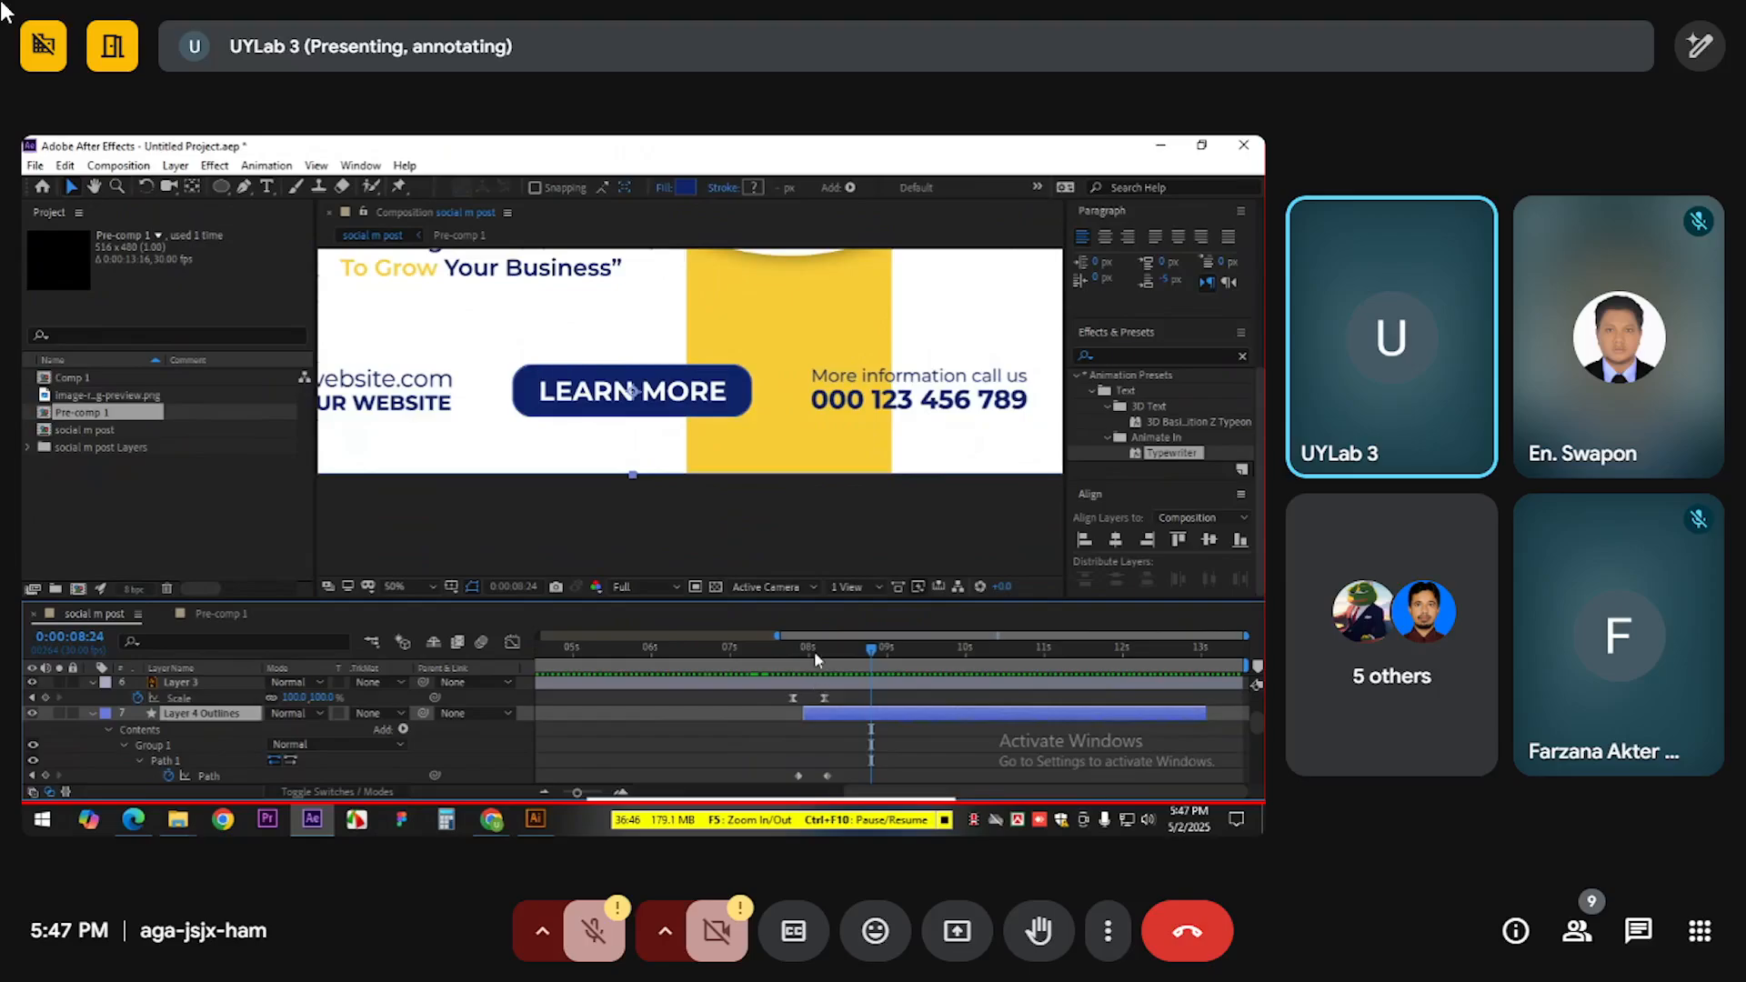
click(805, 646)
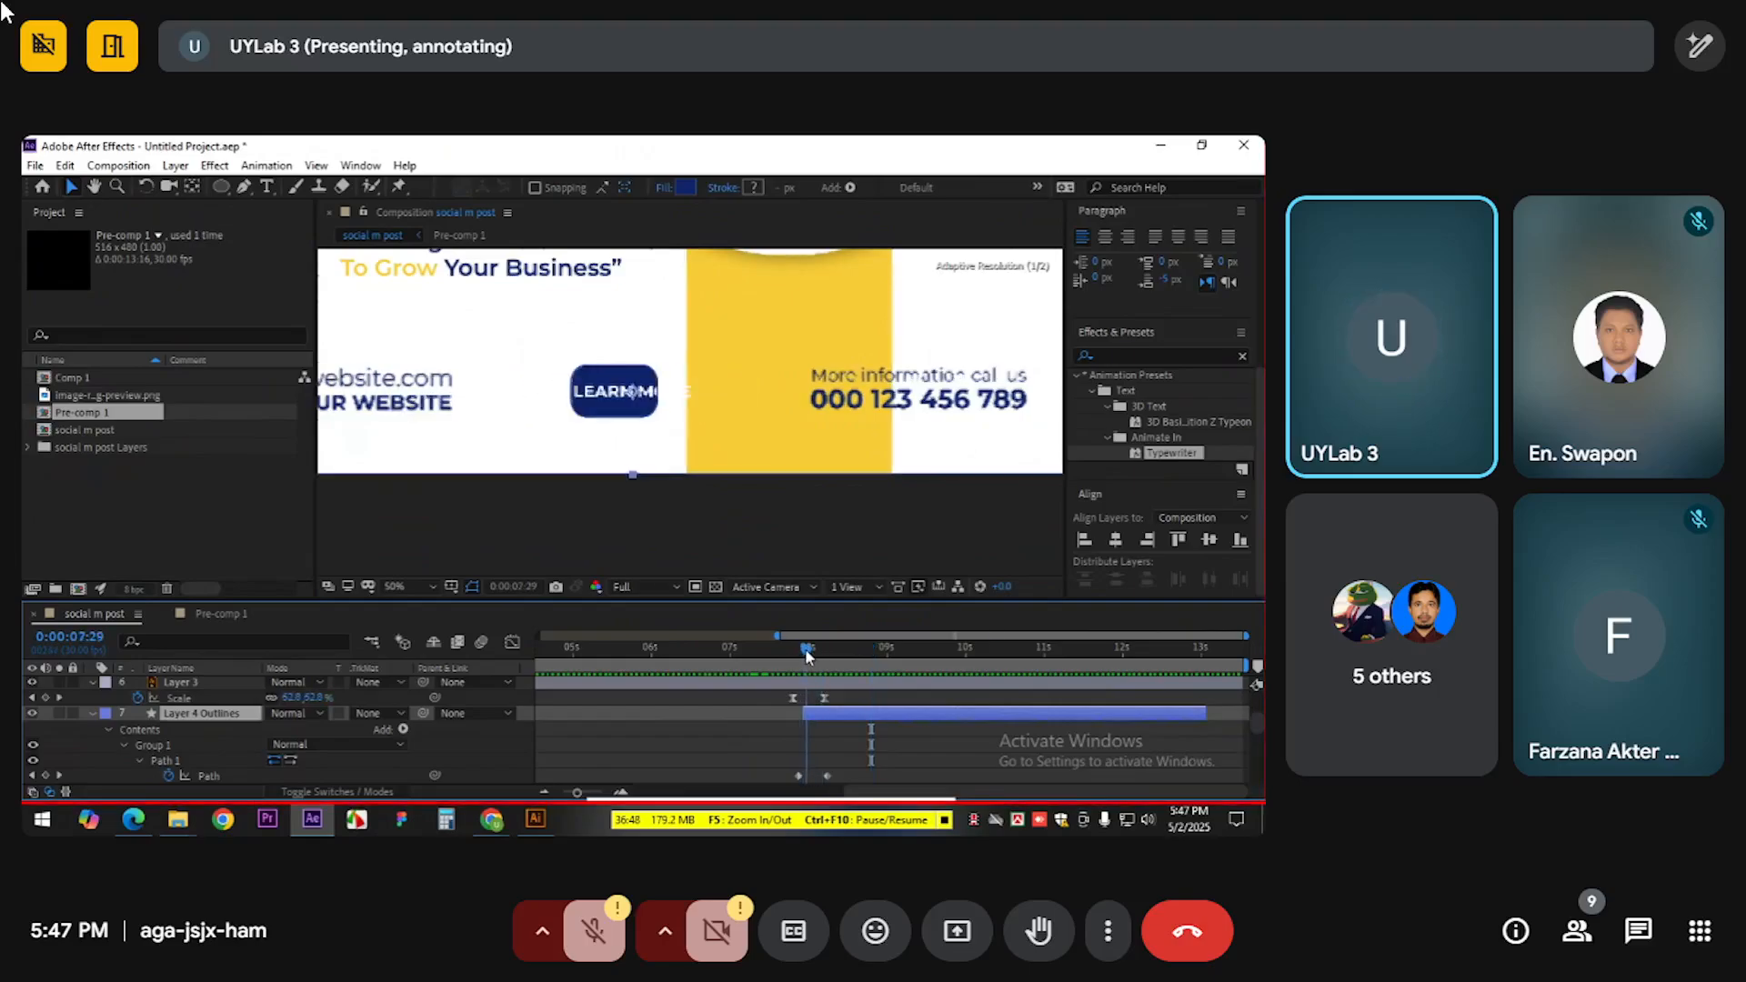
drag(819, 684, 809, 683)
click(778, 650)
key(space)
click(772, 672)
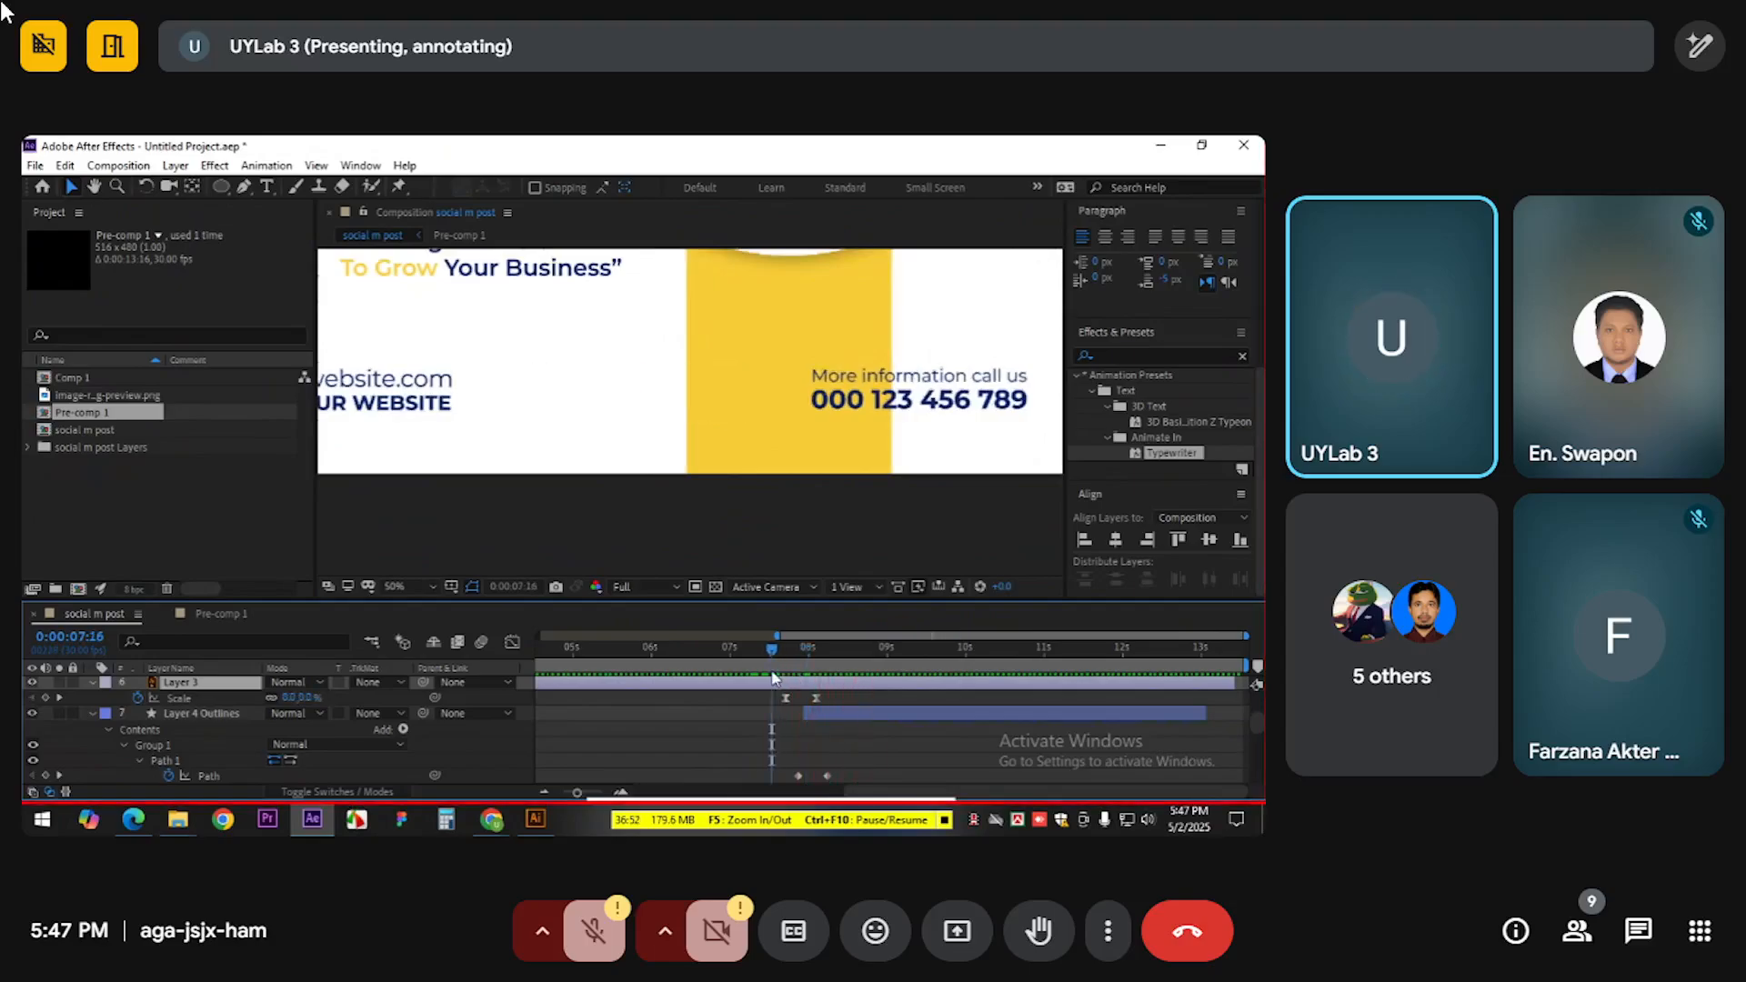
key(space)
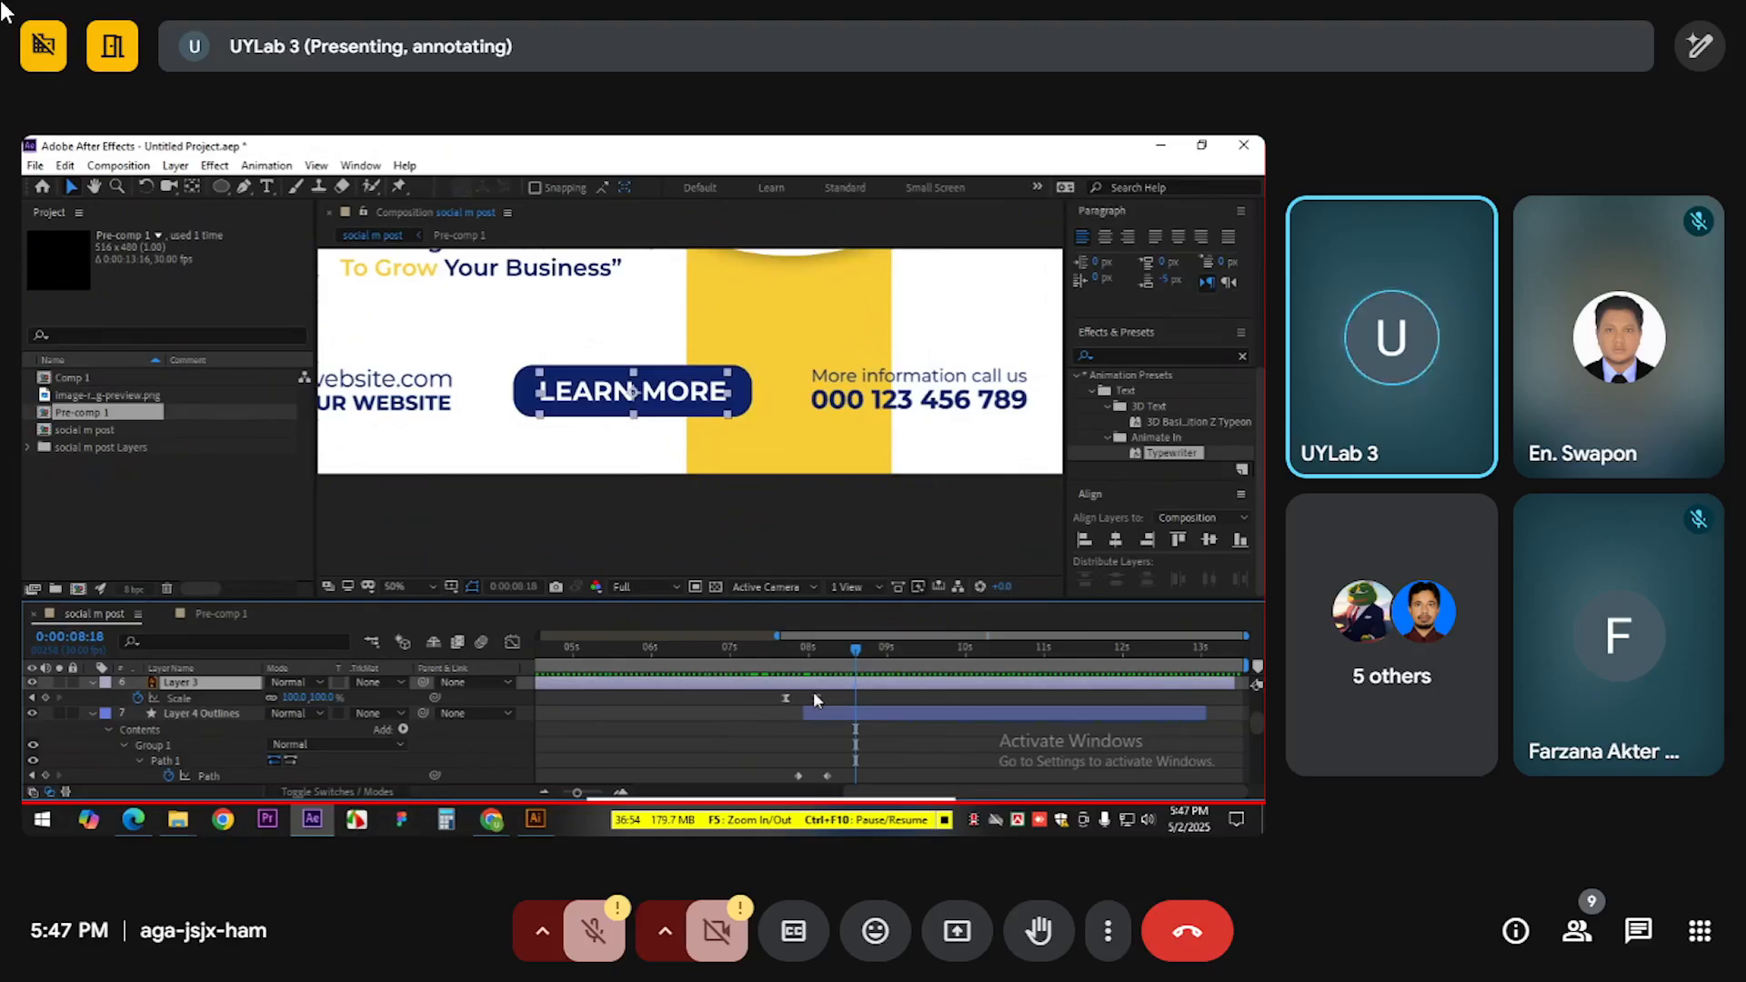
Shift Layer 3's Scale keyframes later to about 0:00:07:26 and 0:00:08:06, and scrub through the button text's entrance
drag(798, 685, 810, 685)
click(782, 653)
drag(783, 652, 833, 651)
Ease the button's Path keyframes and reshape their speed graph for a fast start and slow finish, with about 4.91% influence on the first keyframe
drag(760, 749, 854, 777)
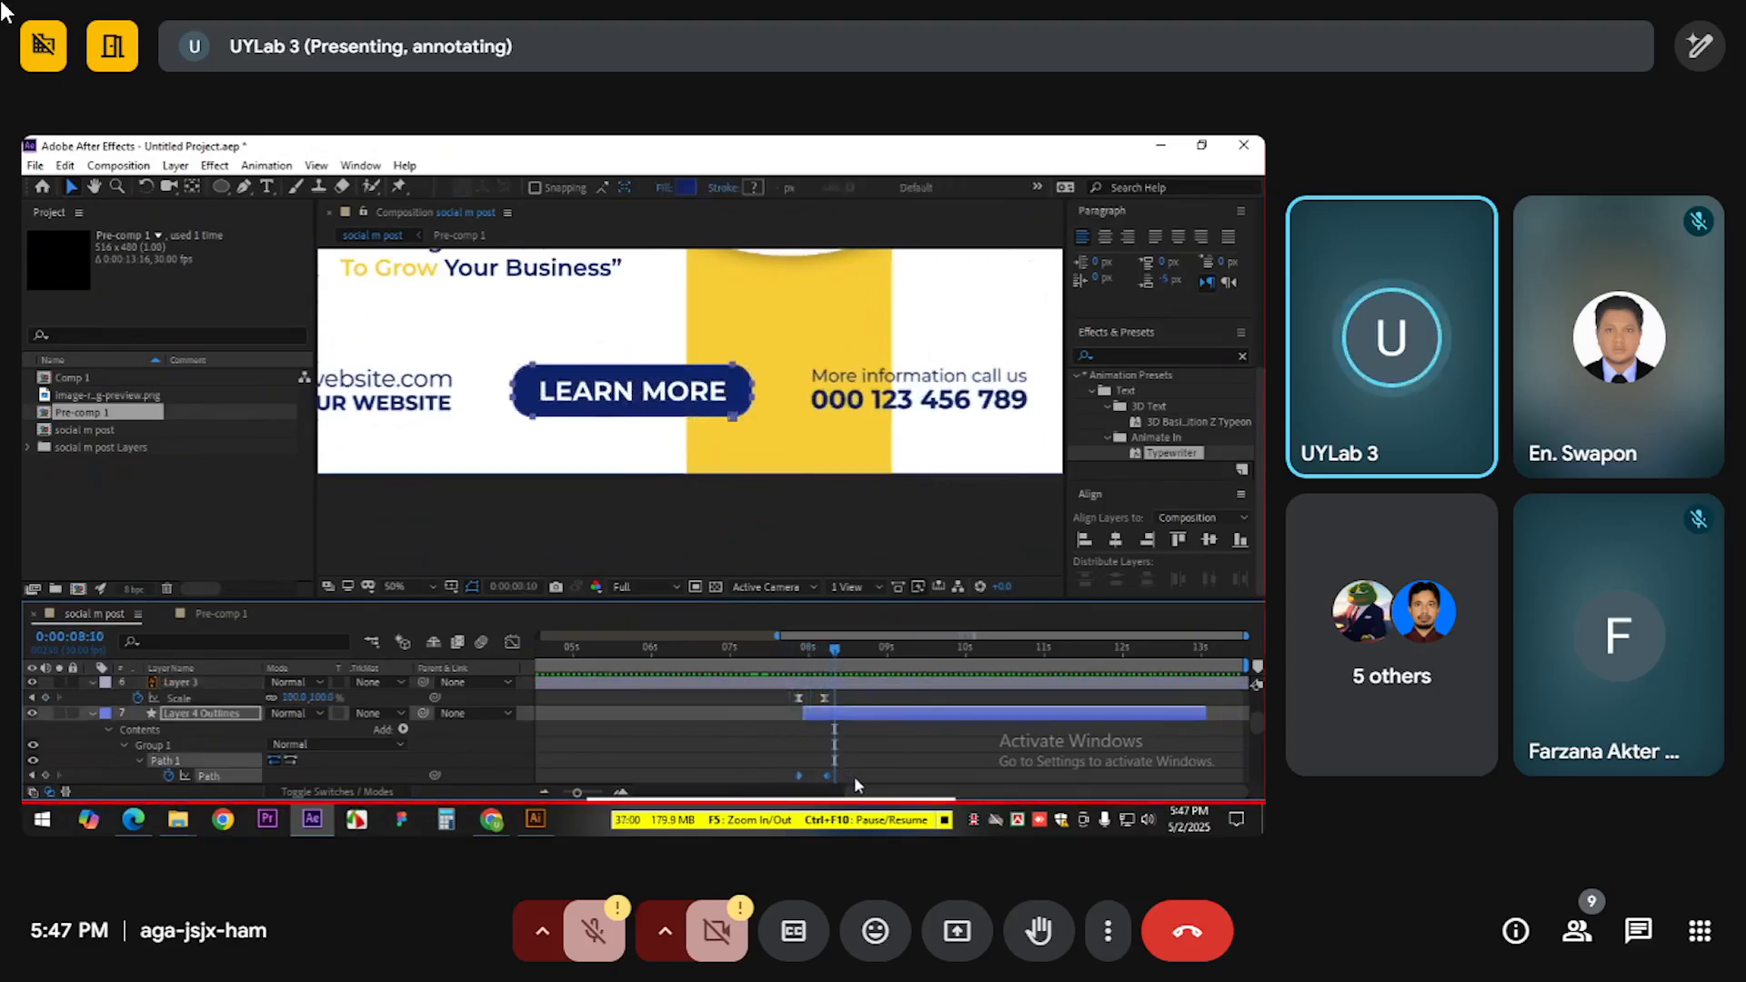
click(512, 642)
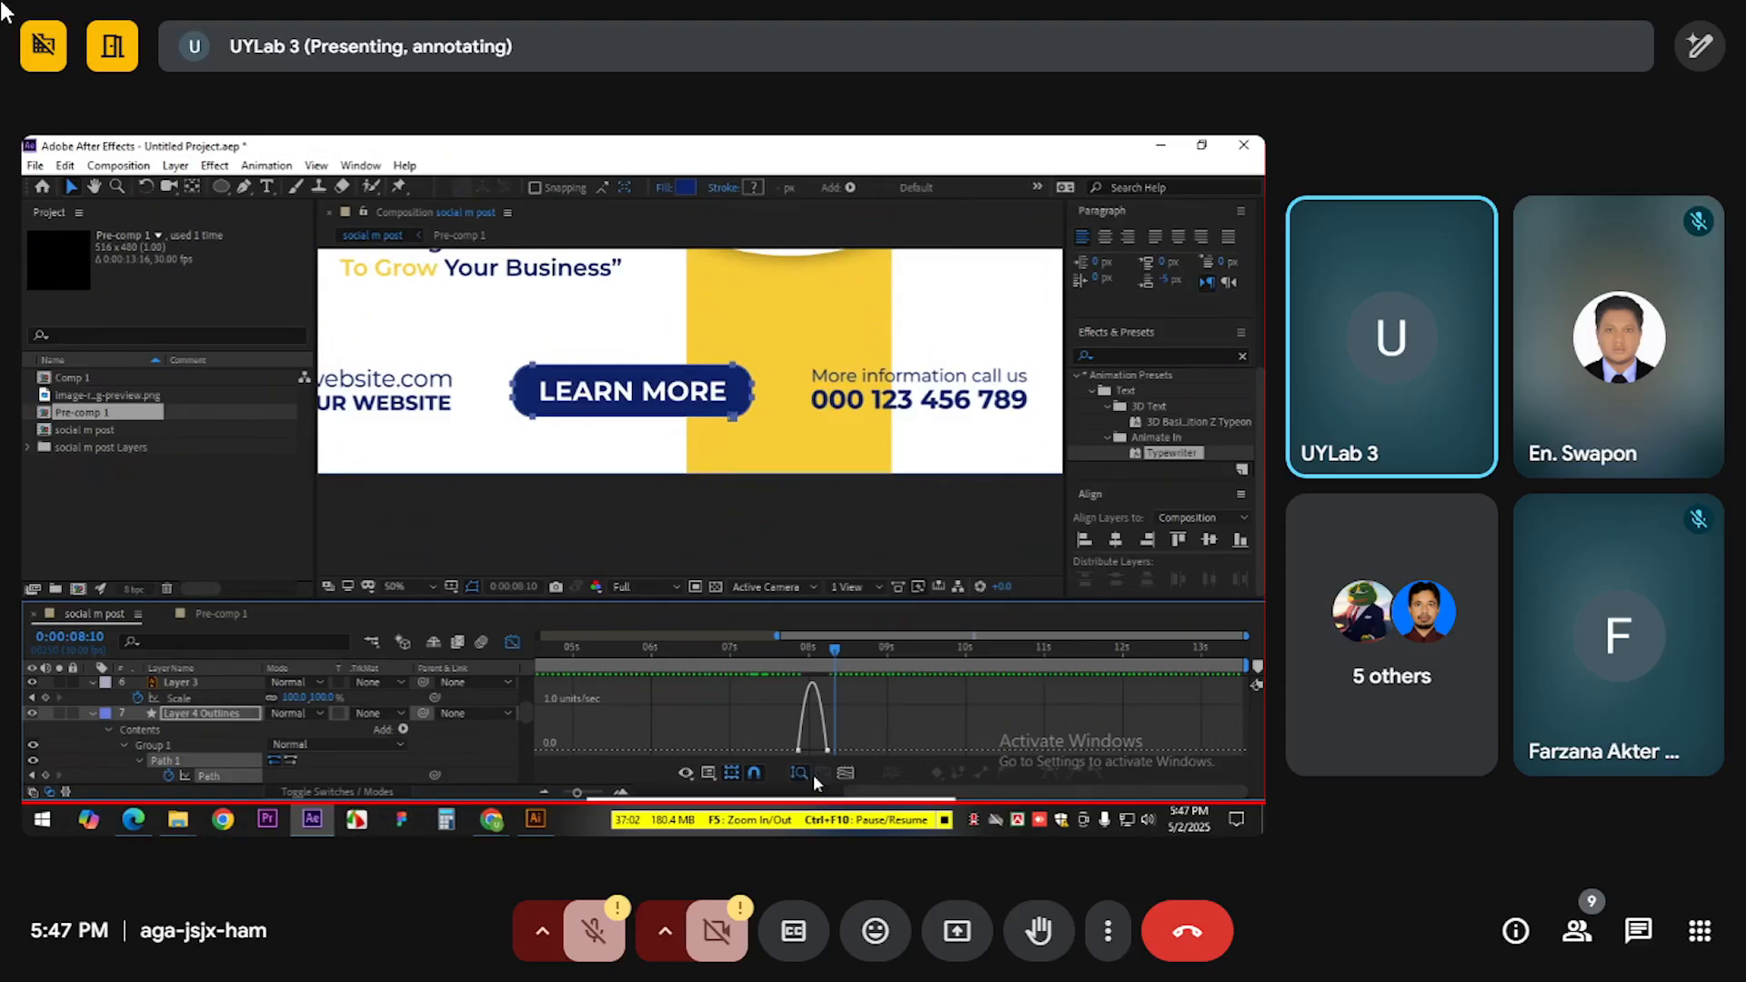
click(822, 773)
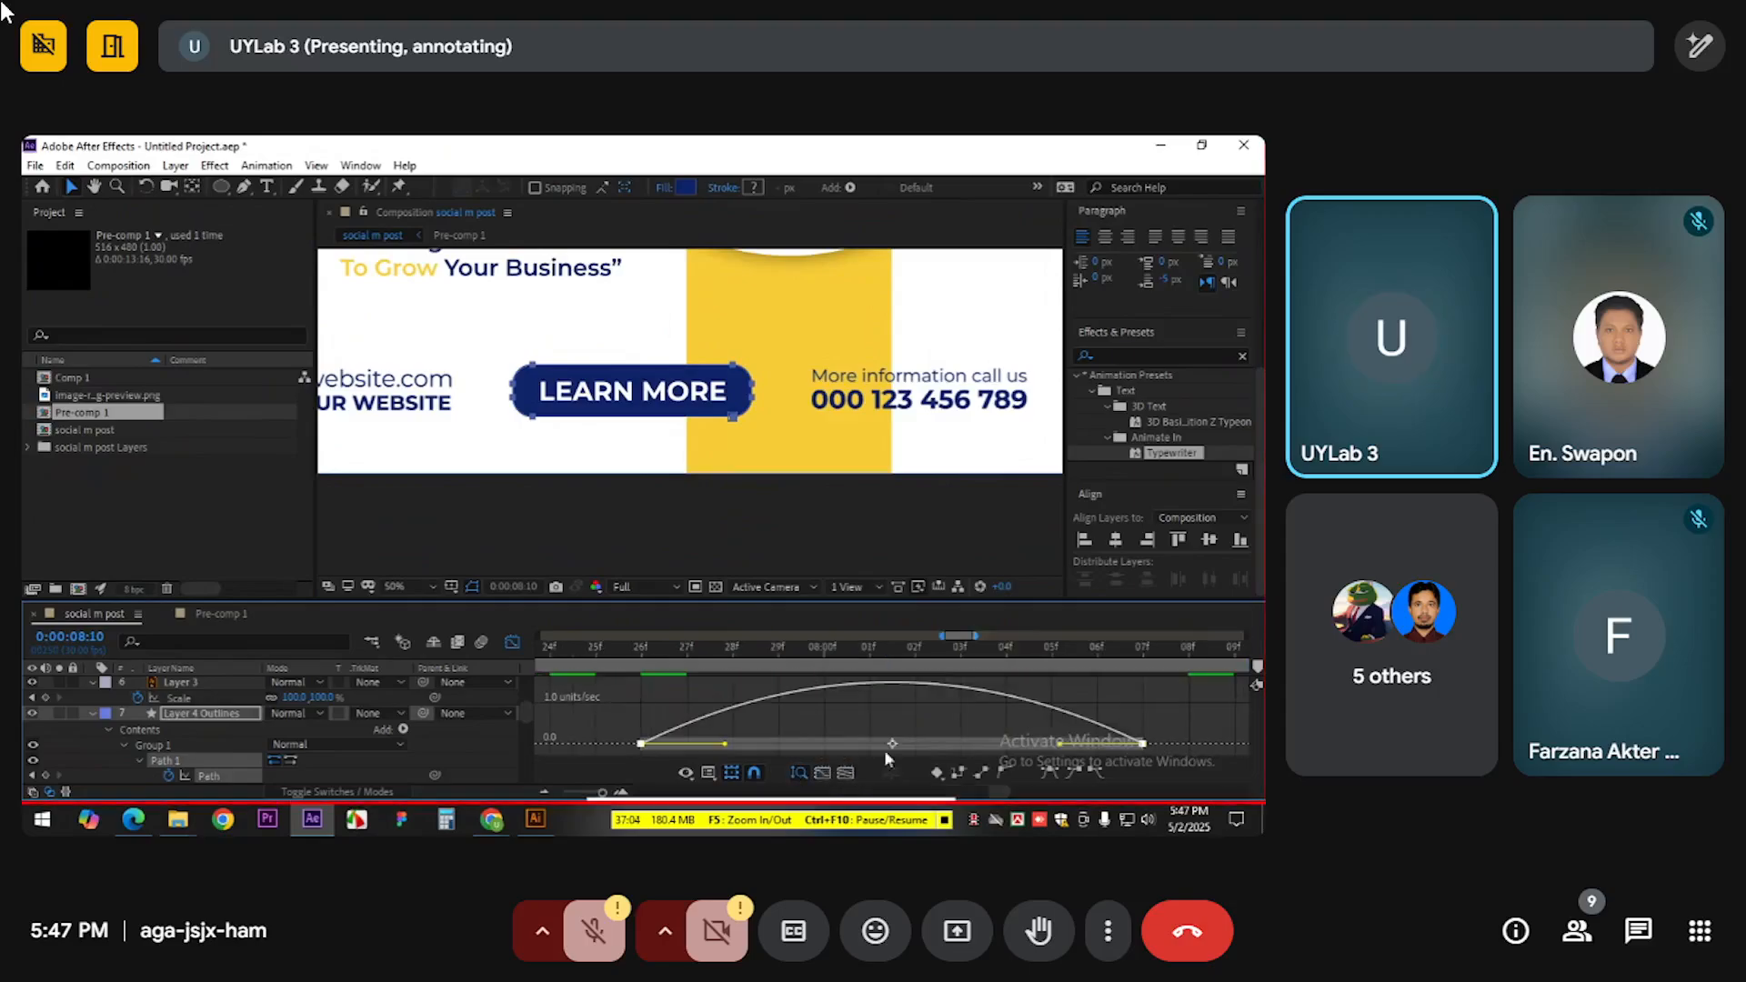
drag(1060, 743, 1026, 743)
drag(722, 746, 651, 744)
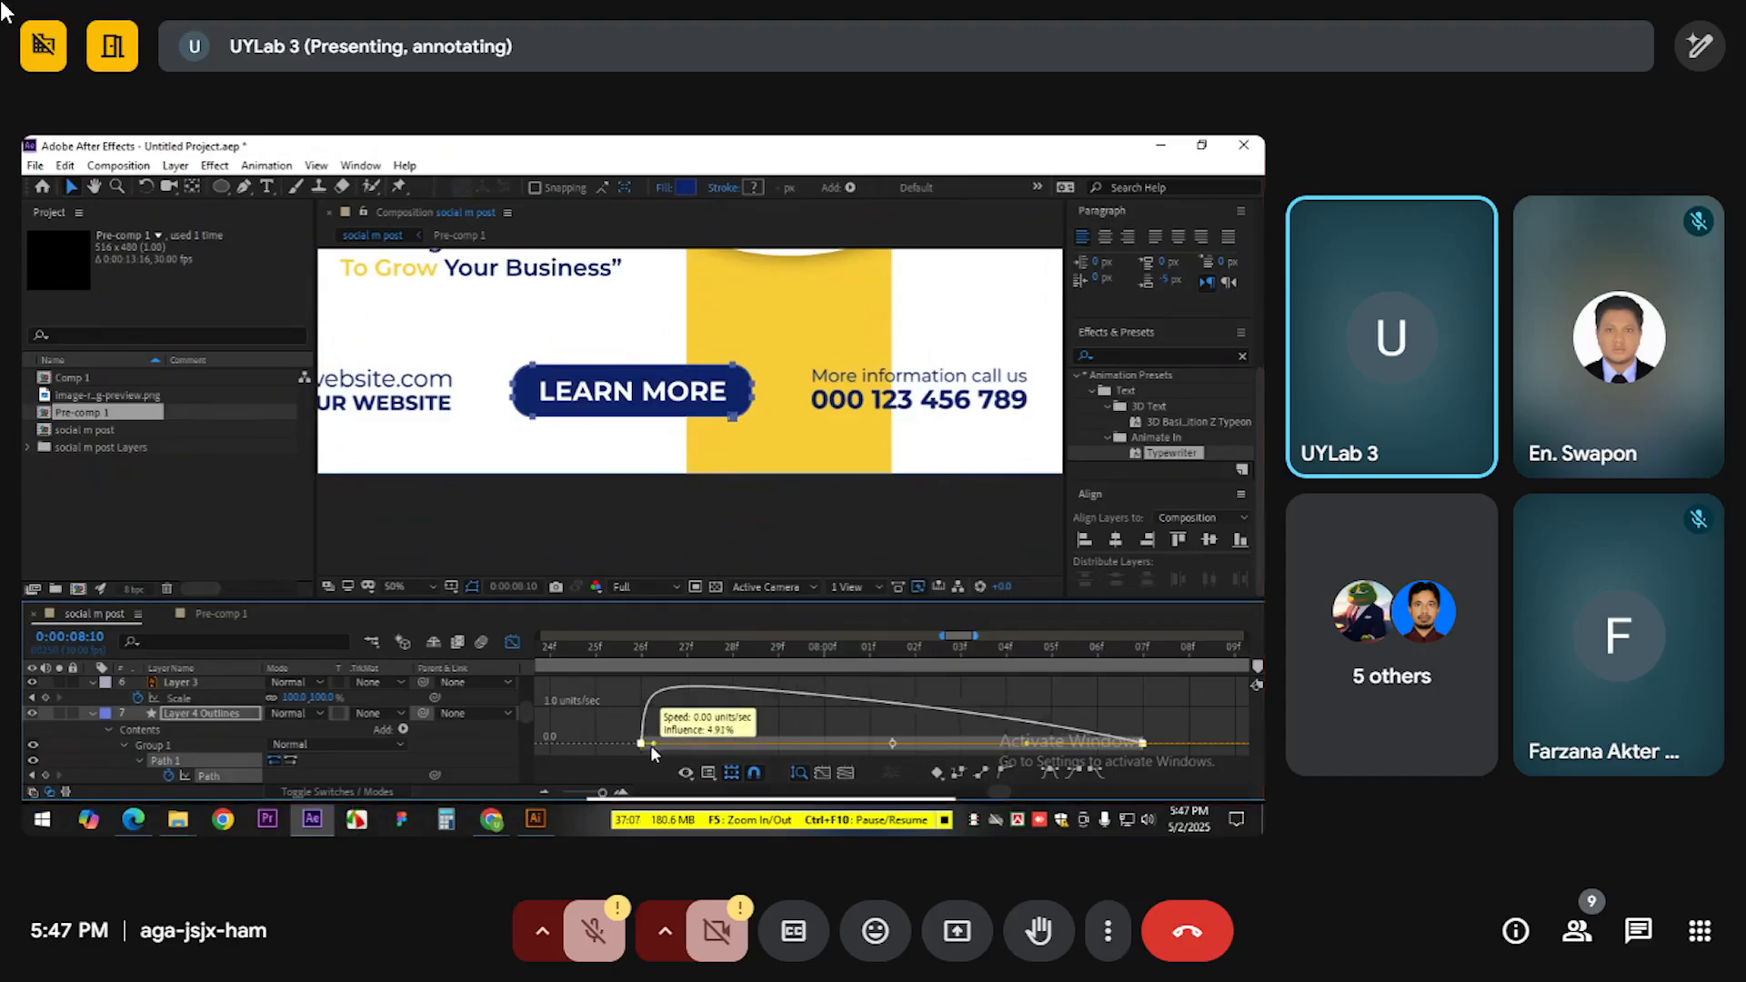
click(512, 642)
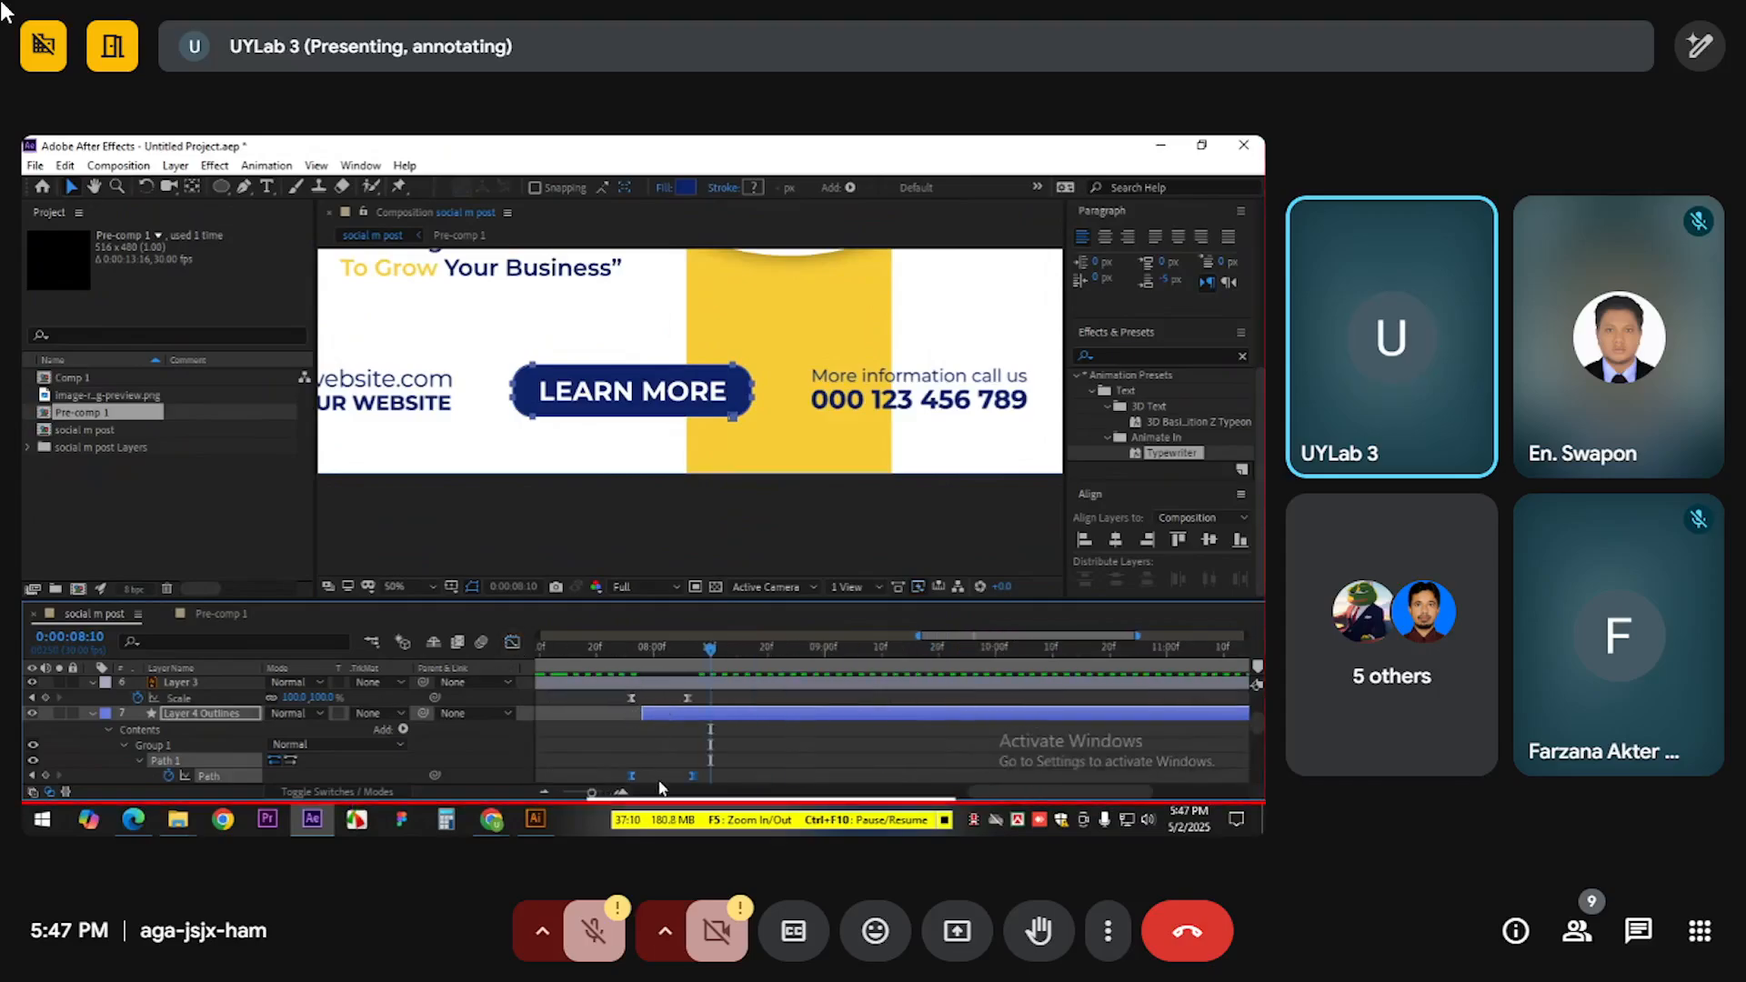
Move the first button Path keyframe and first Layer 3 Scale keyframe to about 0:00:07:27, and play back the entrance repeatedly
click(702, 774)
click(632, 775)
click(626, 657)
drag(631, 697, 626, 663)
key(space)
key(space)
click(613, 651)
key(space)
key(space)
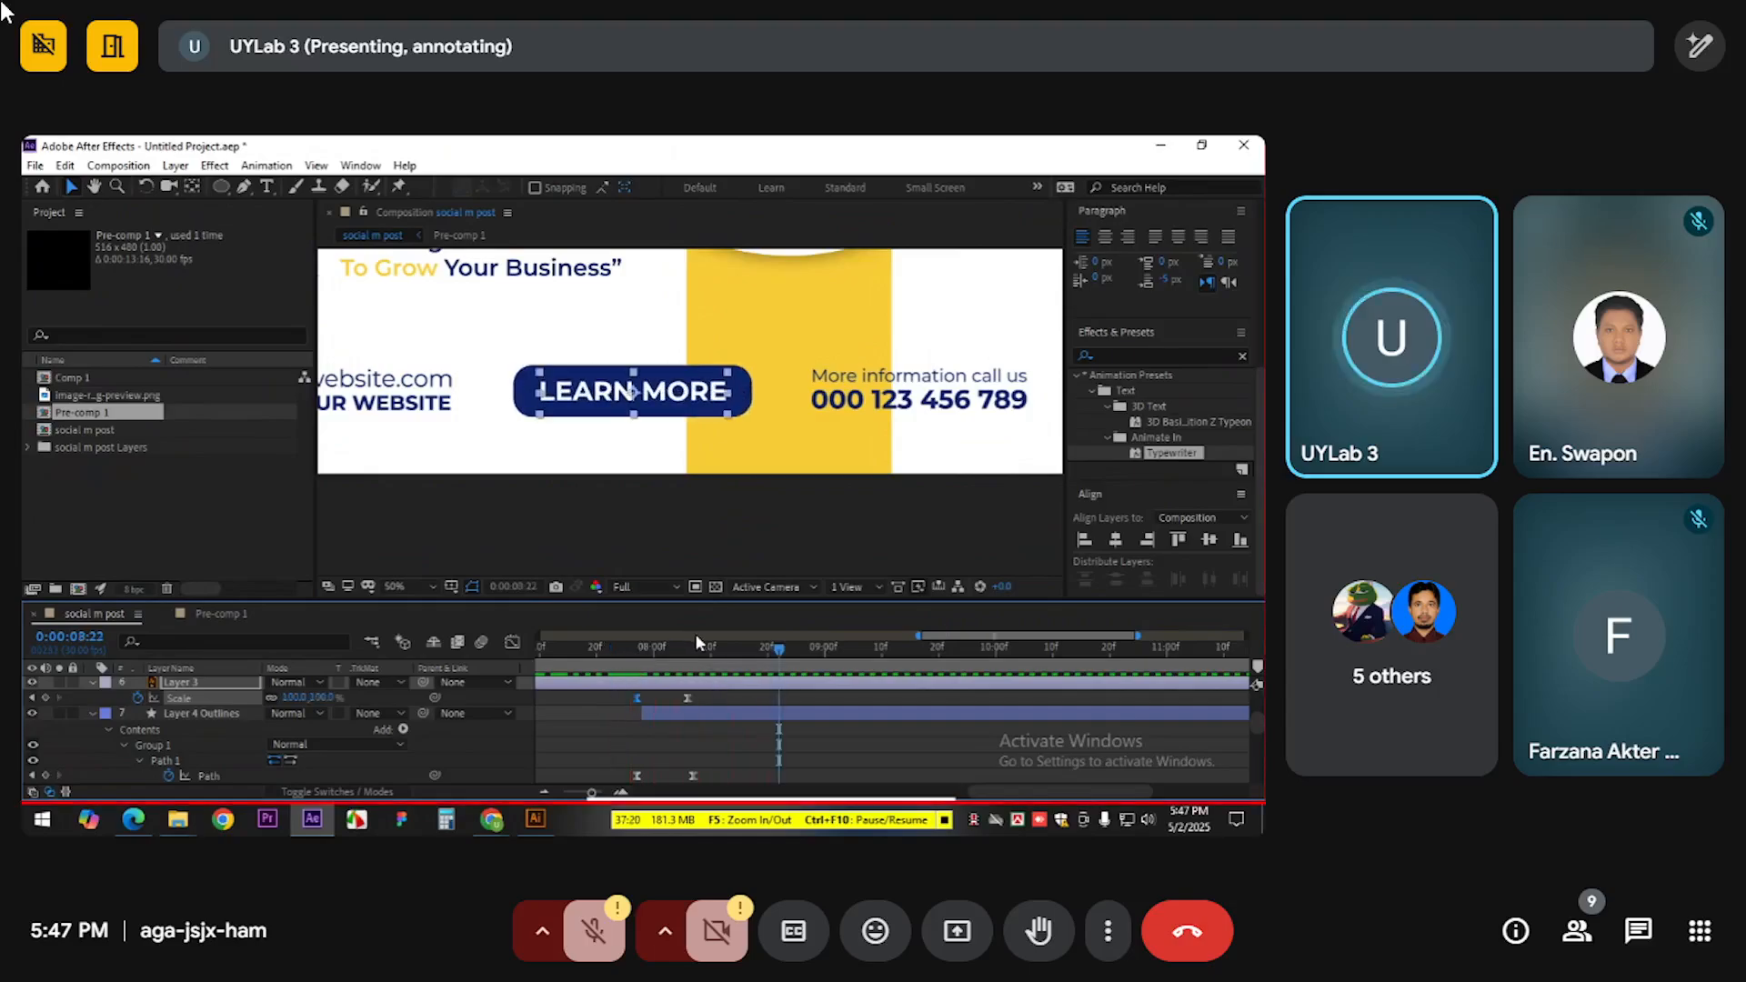
drag(689, 651, 611, 665)
key(space)
key(space)
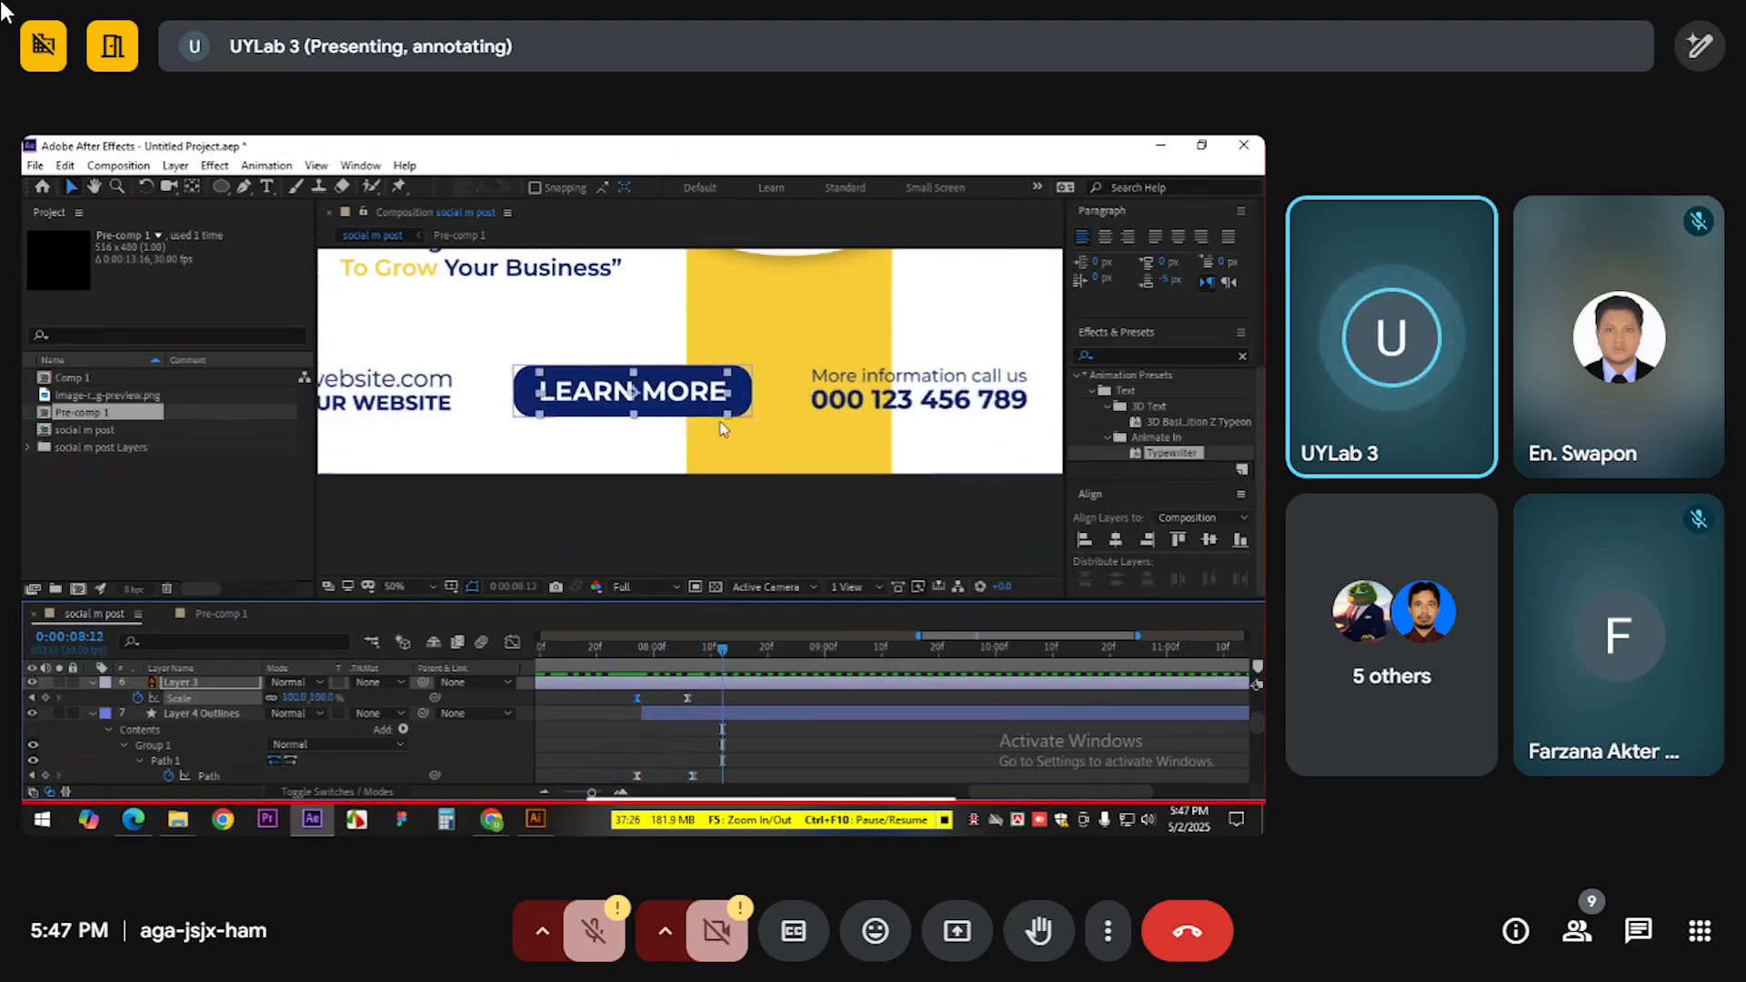
drag(714, 664, 707, 654)
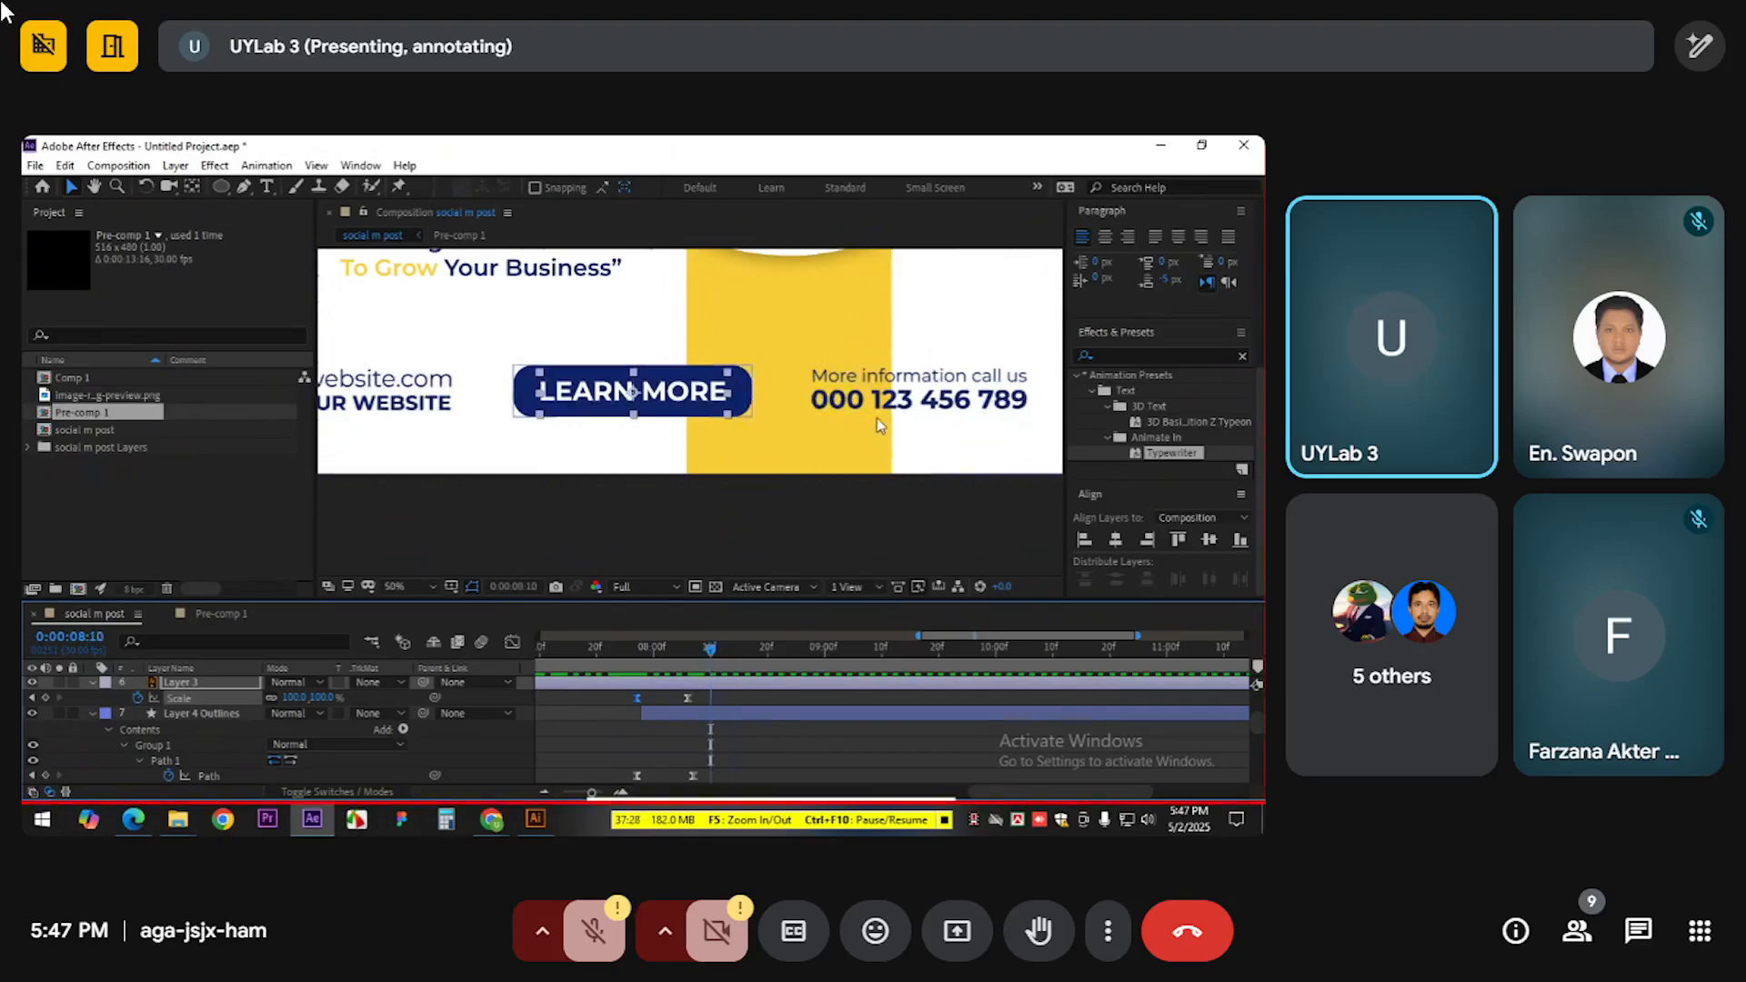
Enlarge the timeline area and collapse the expanded properties of Layer 3, Layer 4 Outlines, the slogan, AGENCY, MARKETING, Layer 11 and Layer 14
scroll(923, 384, down, 2)
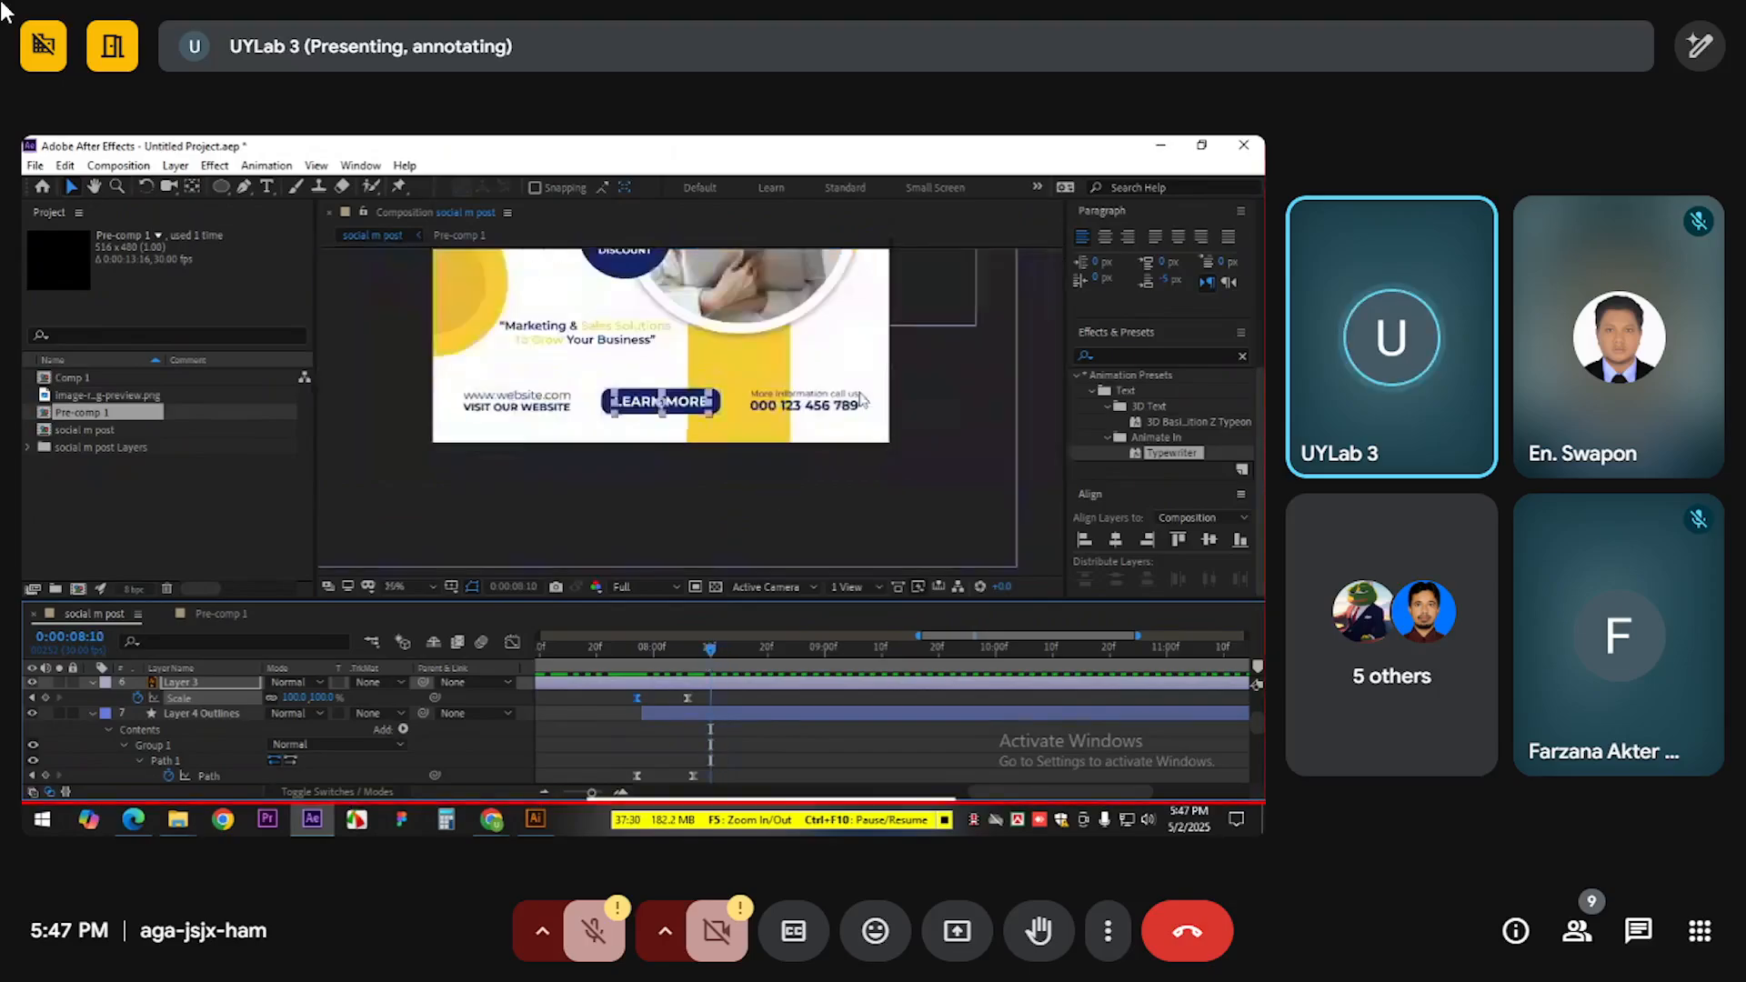
click(841, 404)
scroll(841, 407, up, 2)
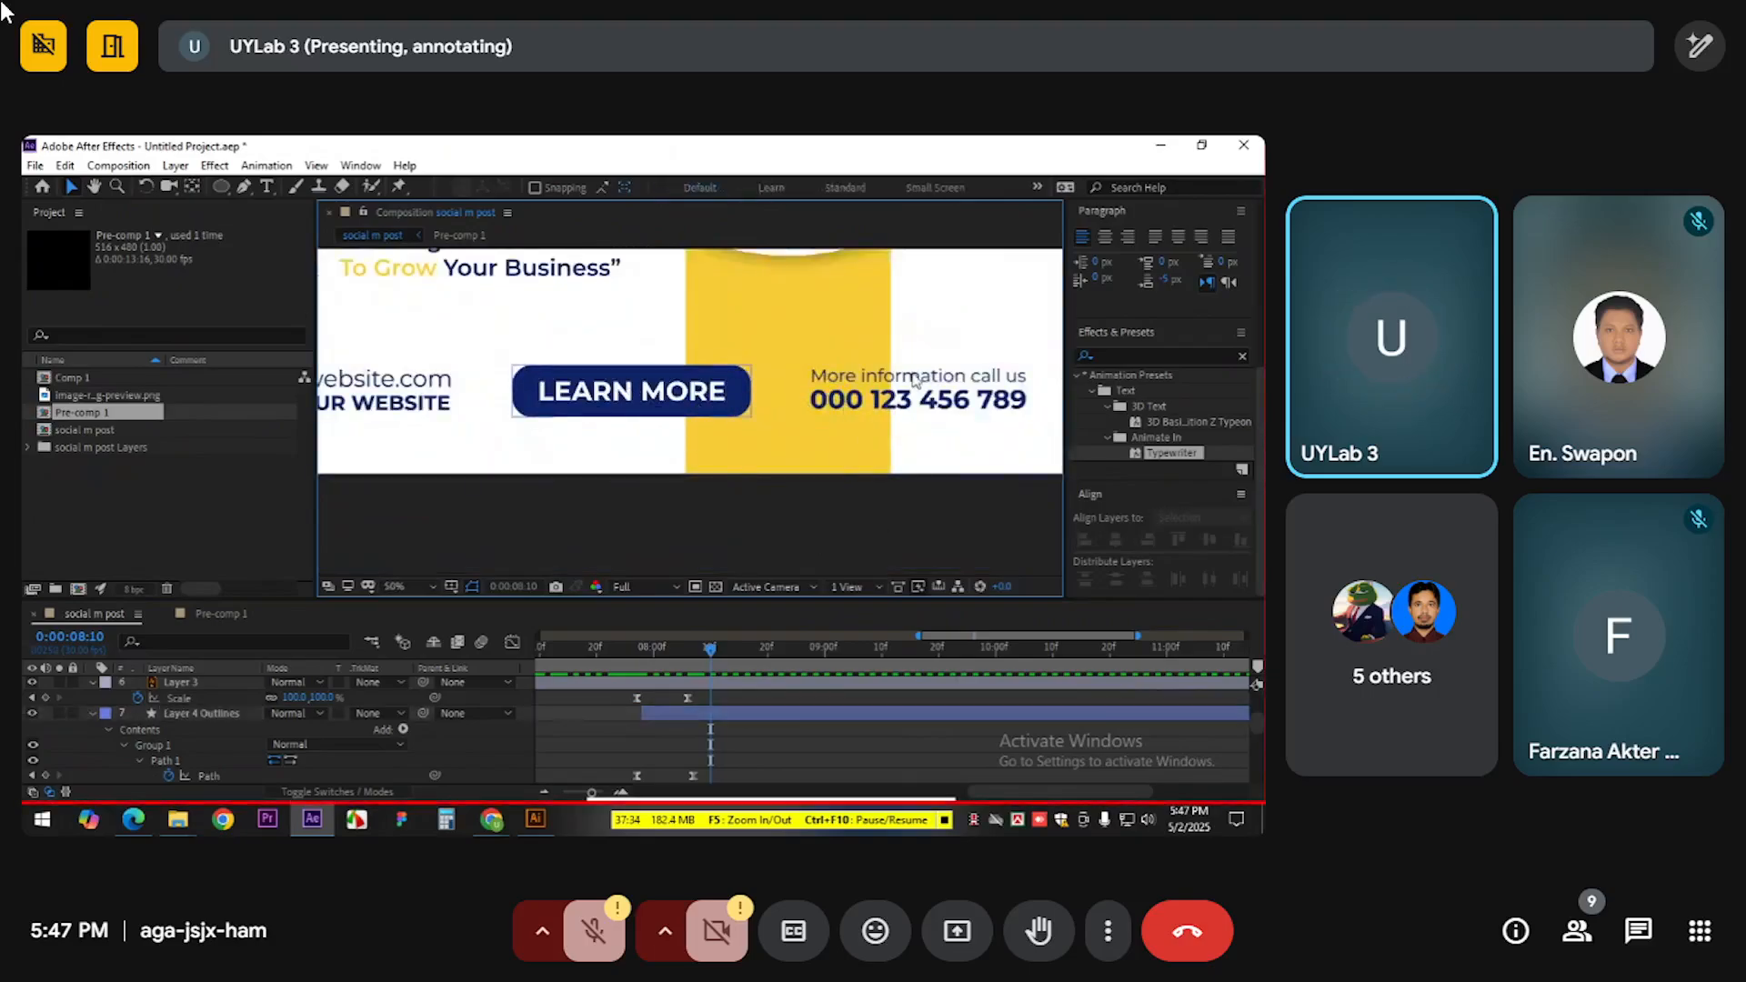
click(91, 682)
click(896, 412)
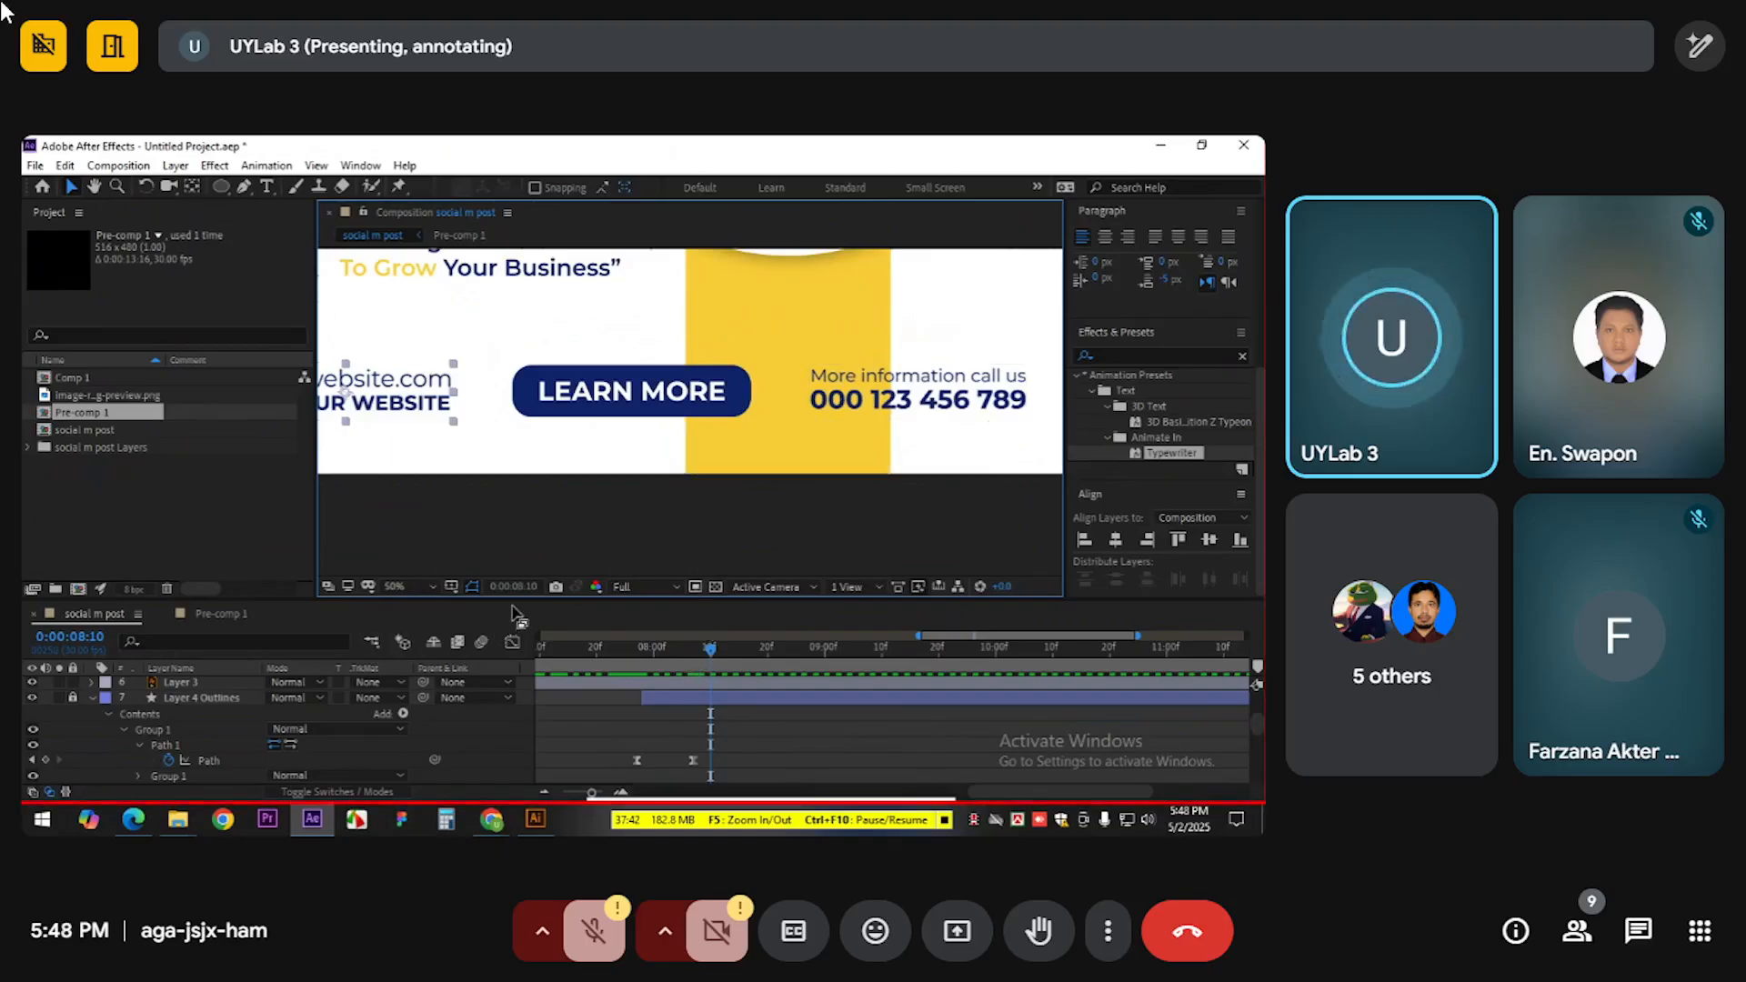
drag(532, 601, 544, 546)
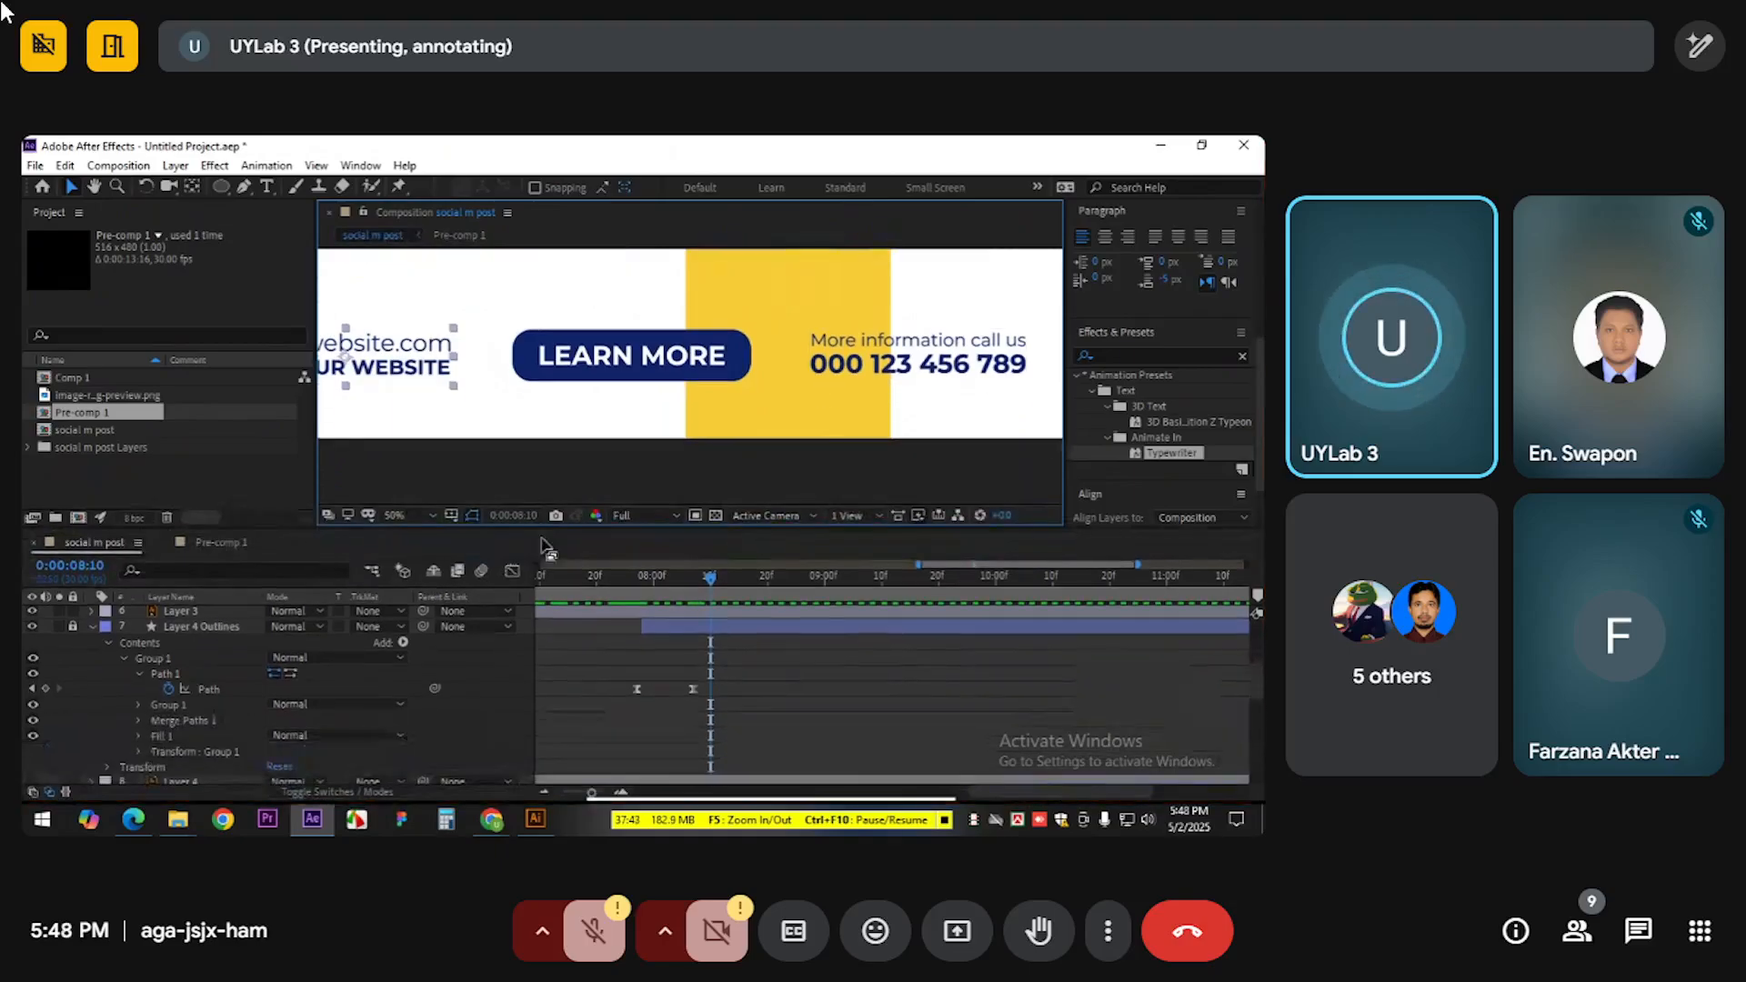
click(93, 626)
click(93, 673)
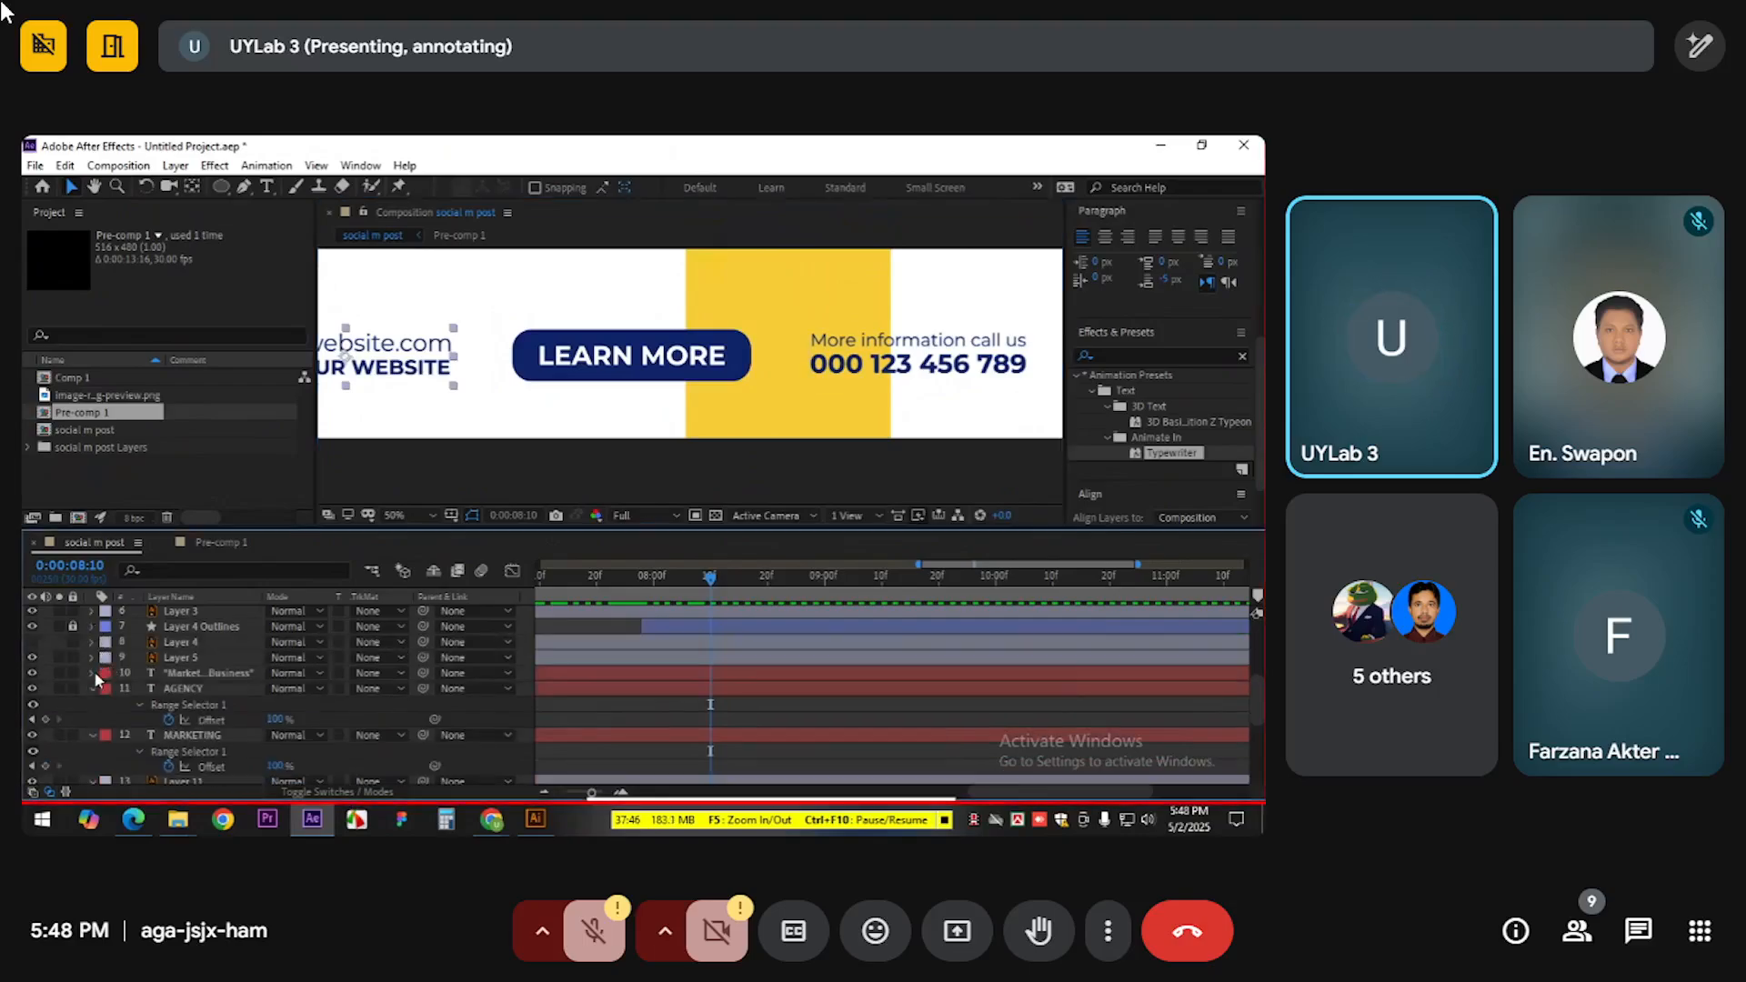
click(92, 688)
click(91, 704)
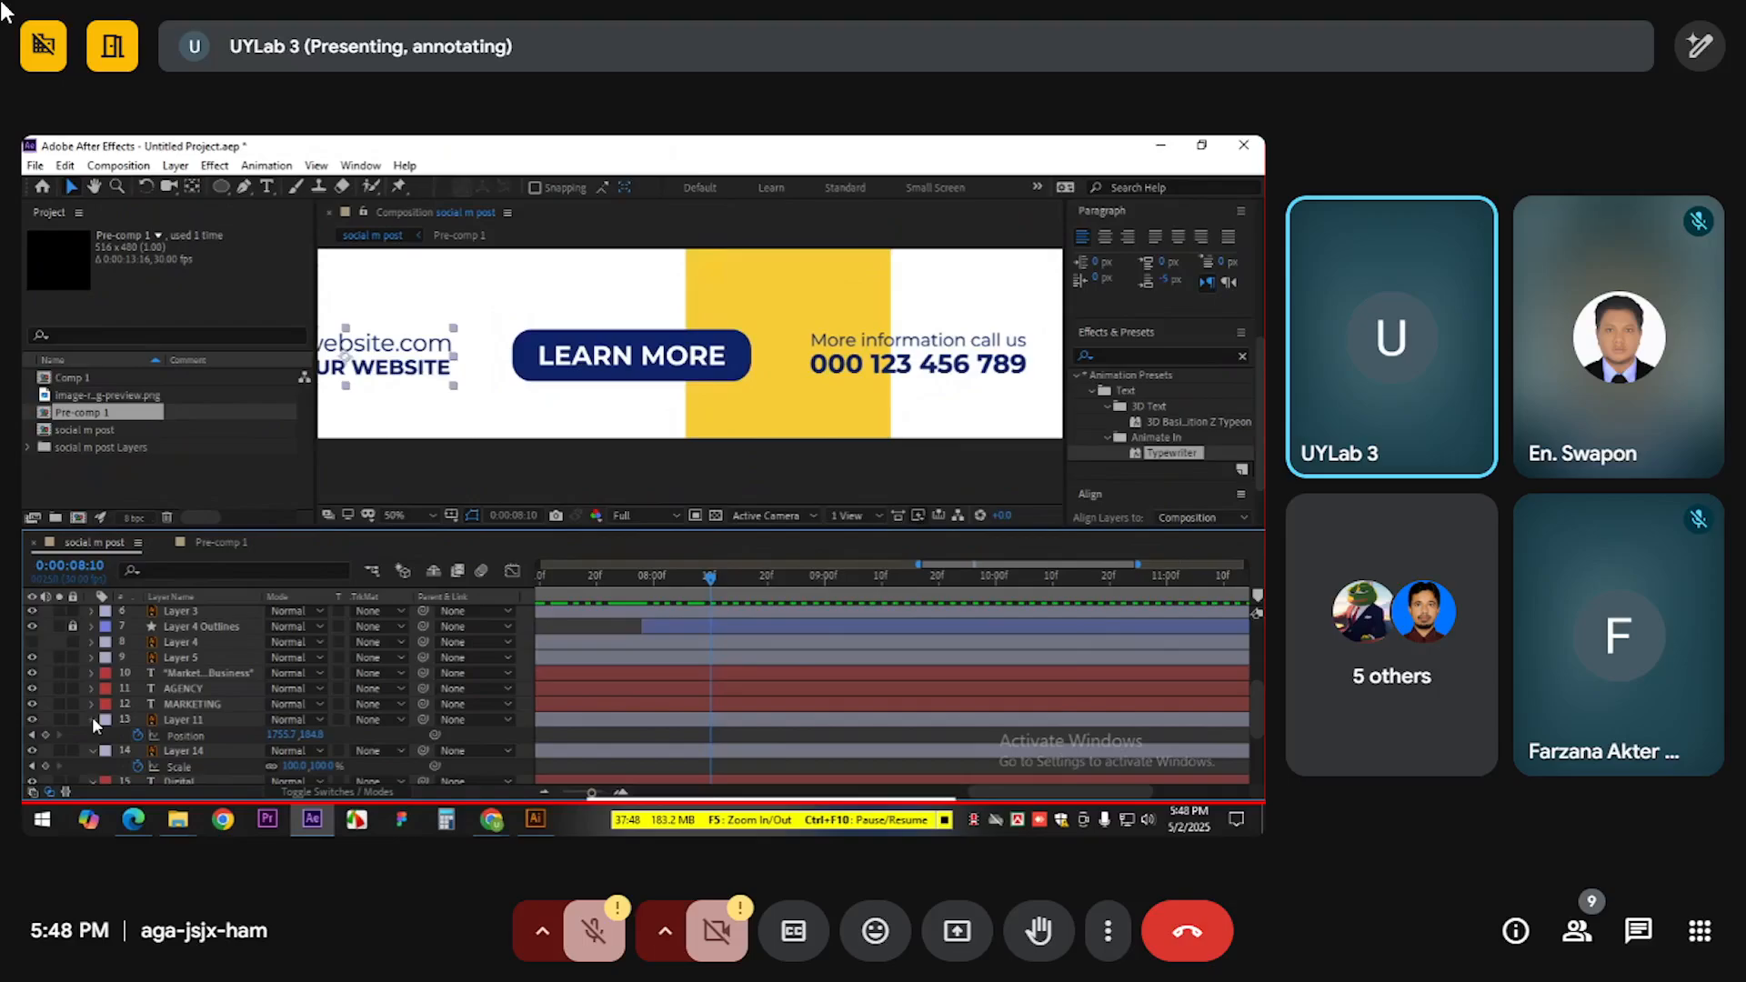
click(92, 719)
click(94, 735)
Identify the website and phone text layers, and move Layer 2 directly above Layer 5 in the layer stack
click(919, 362)
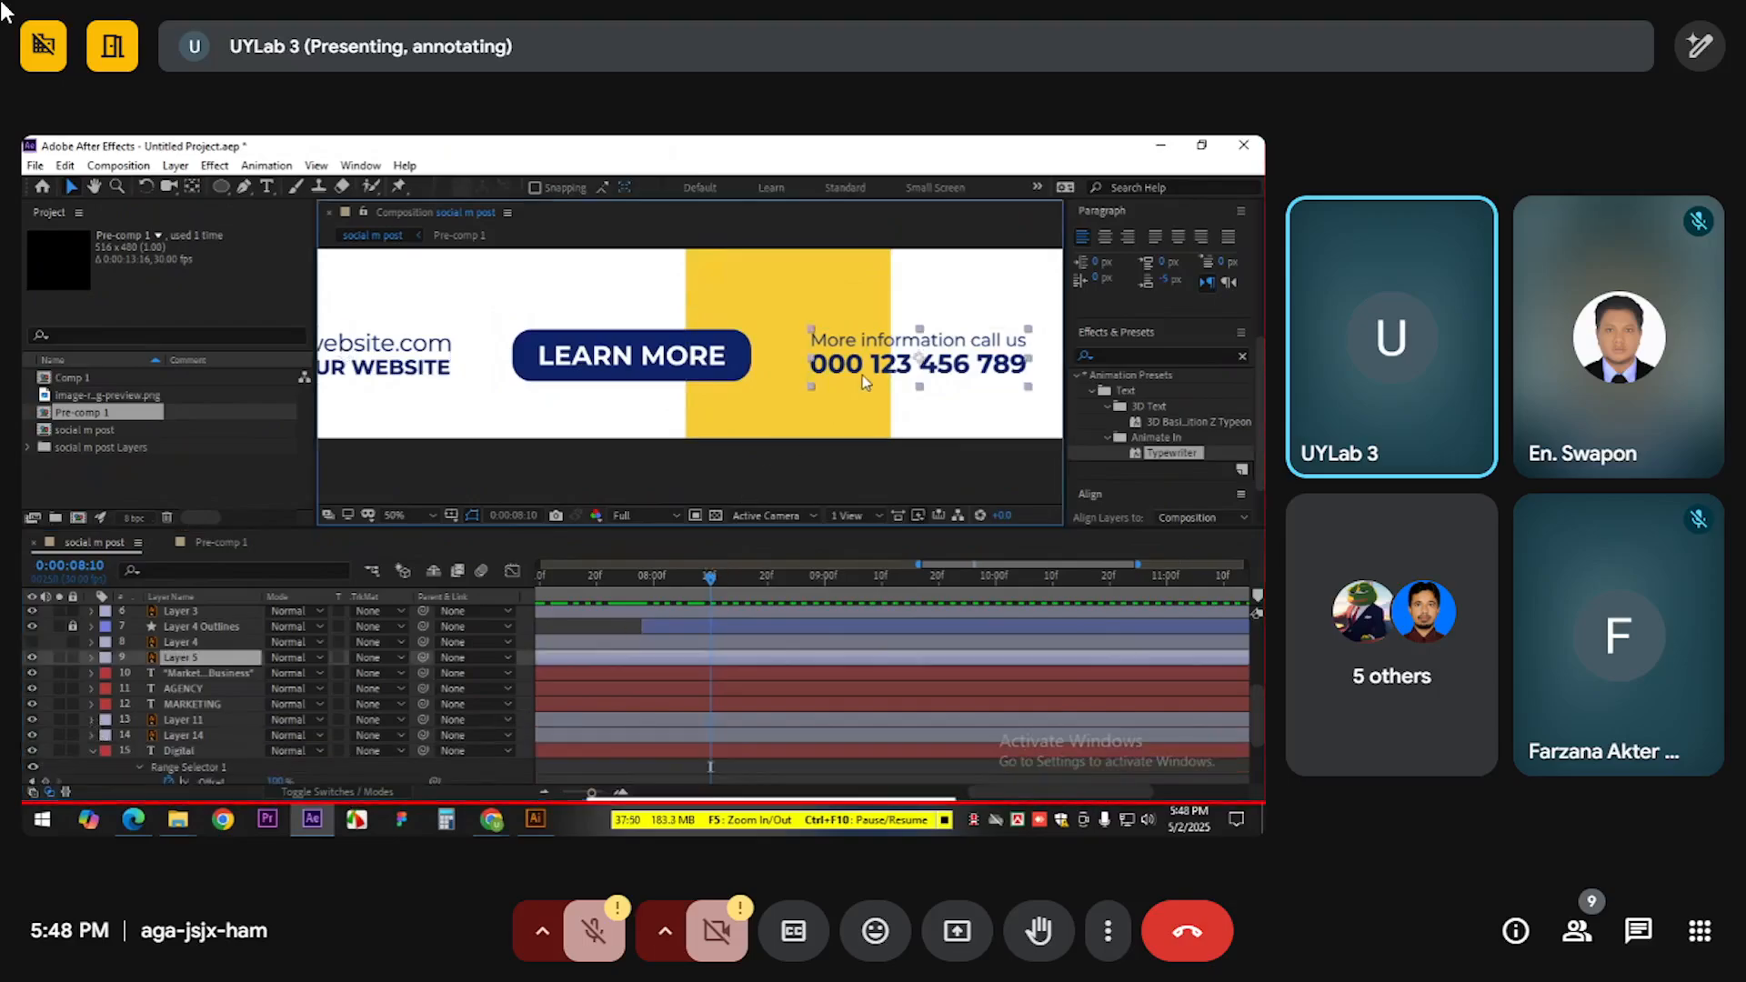
shift+click(419, 353)
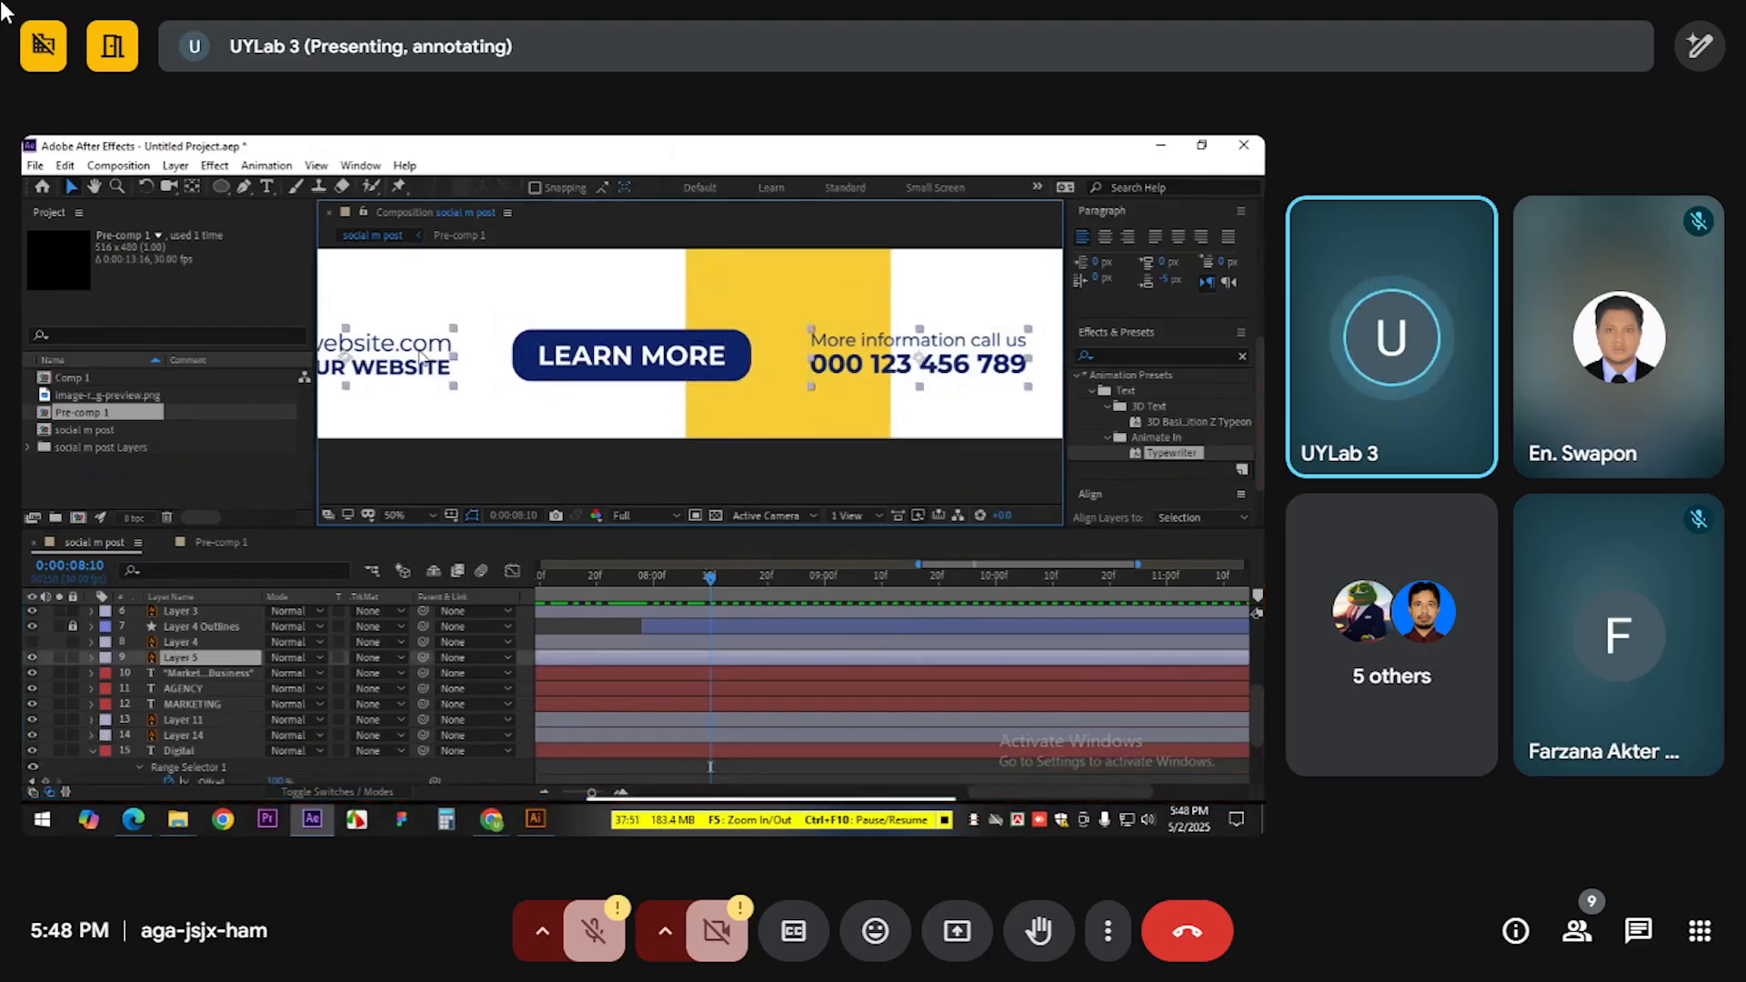
click(417, 432)
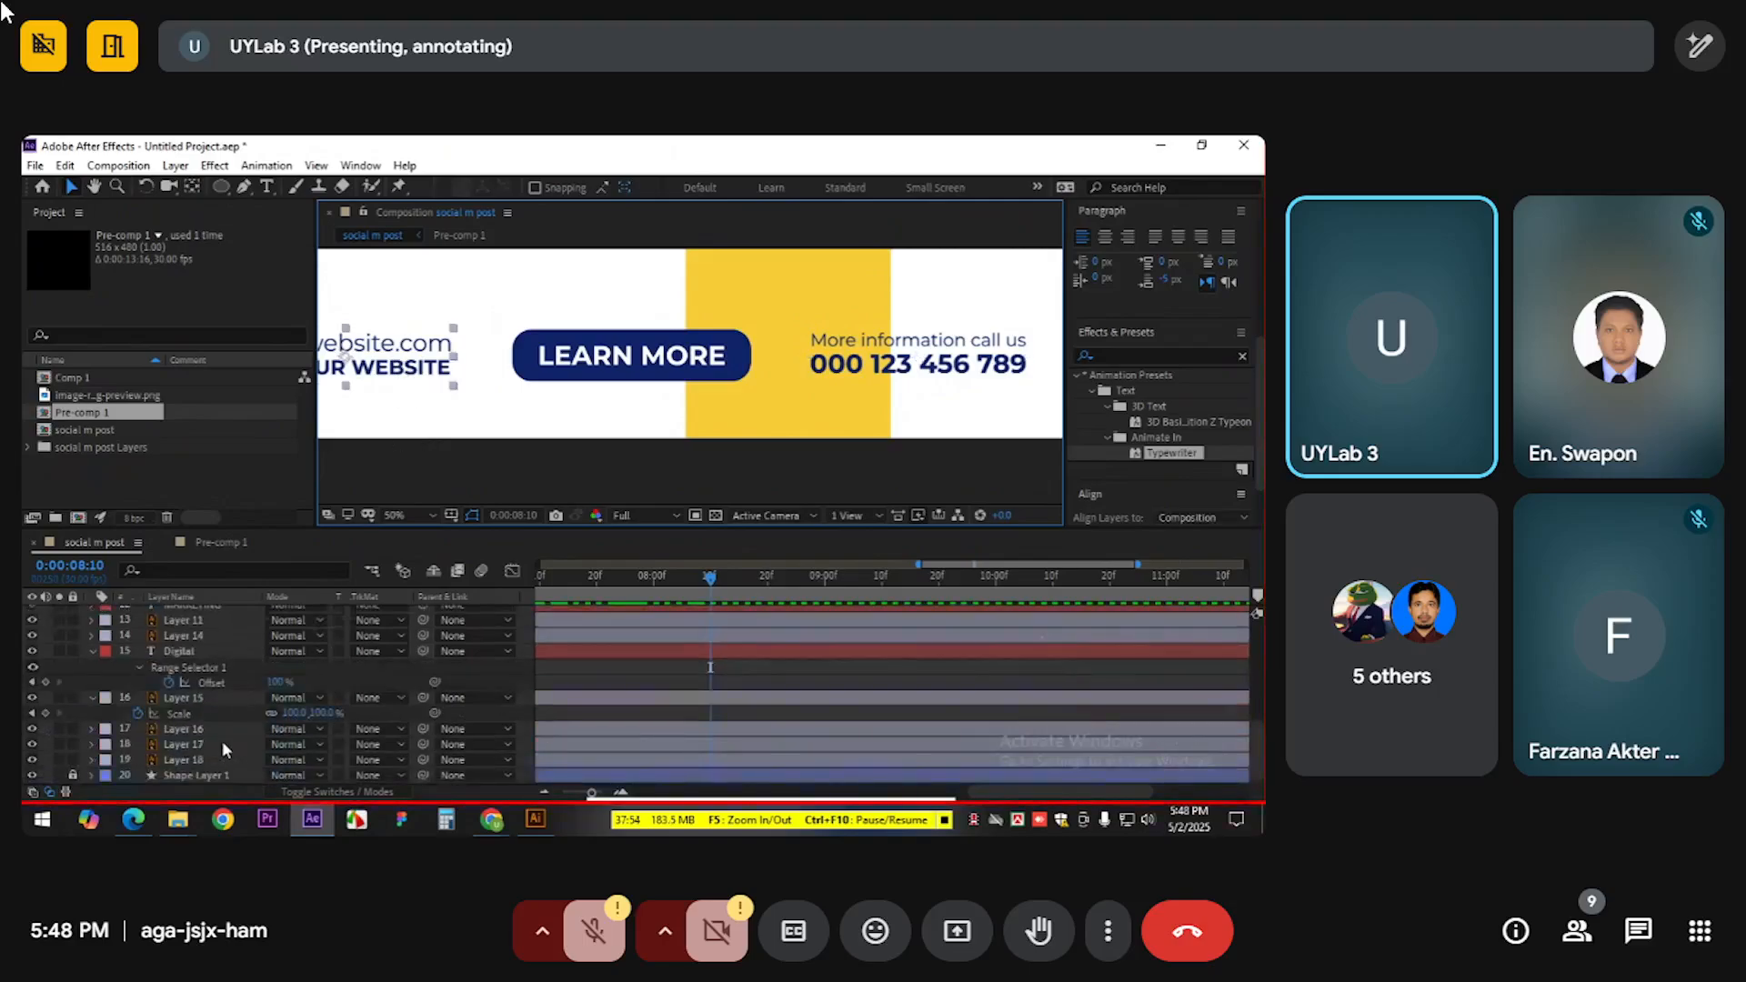
scroll(221, 740, up, 3)
scroll(222, 733, down, 2)
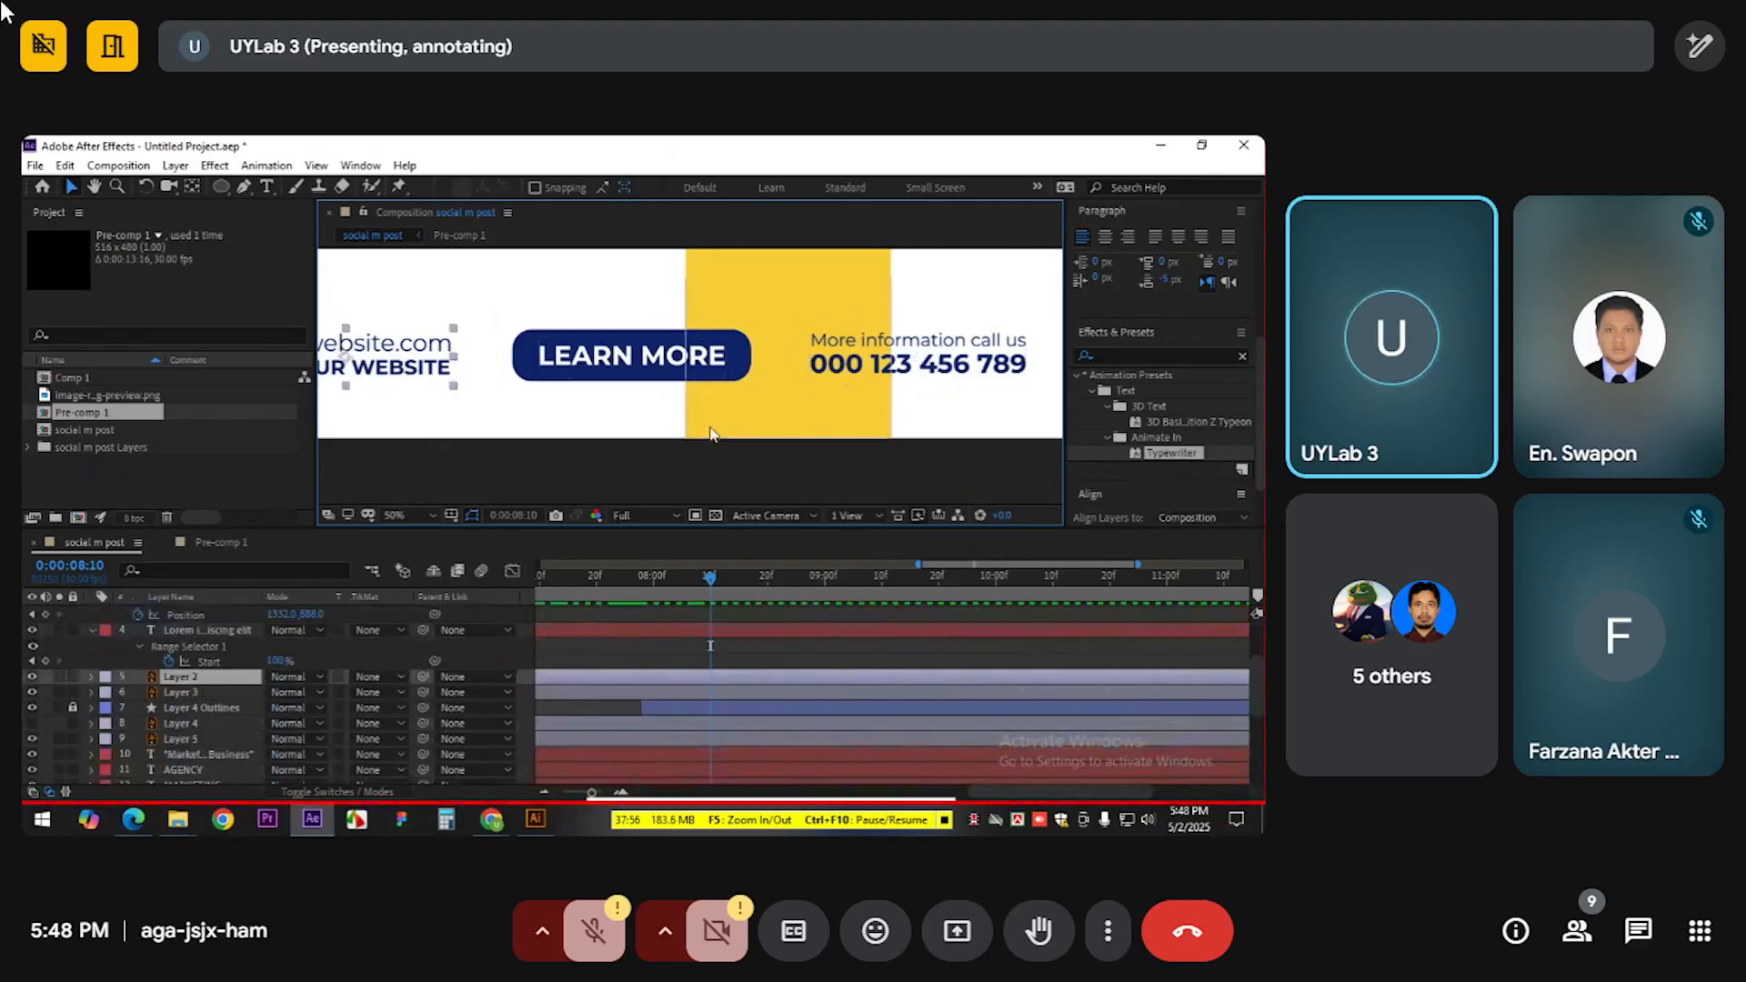
click(846, 360)
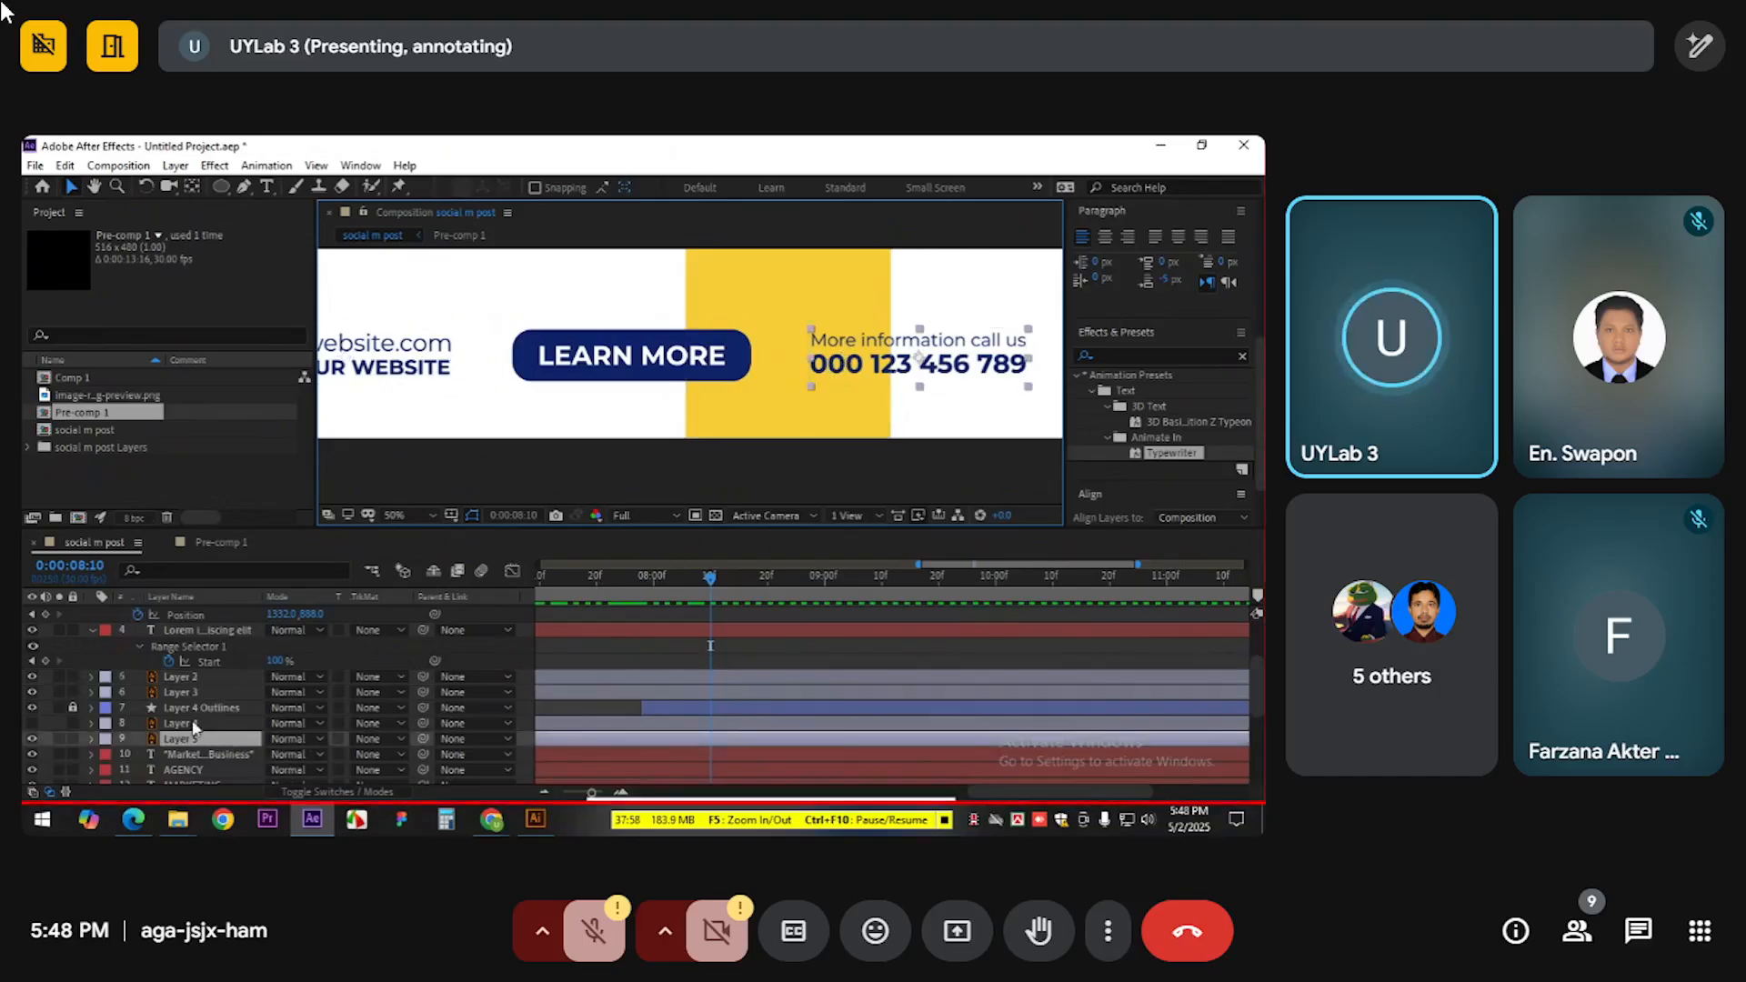
drag(189, 675, 193, 730)
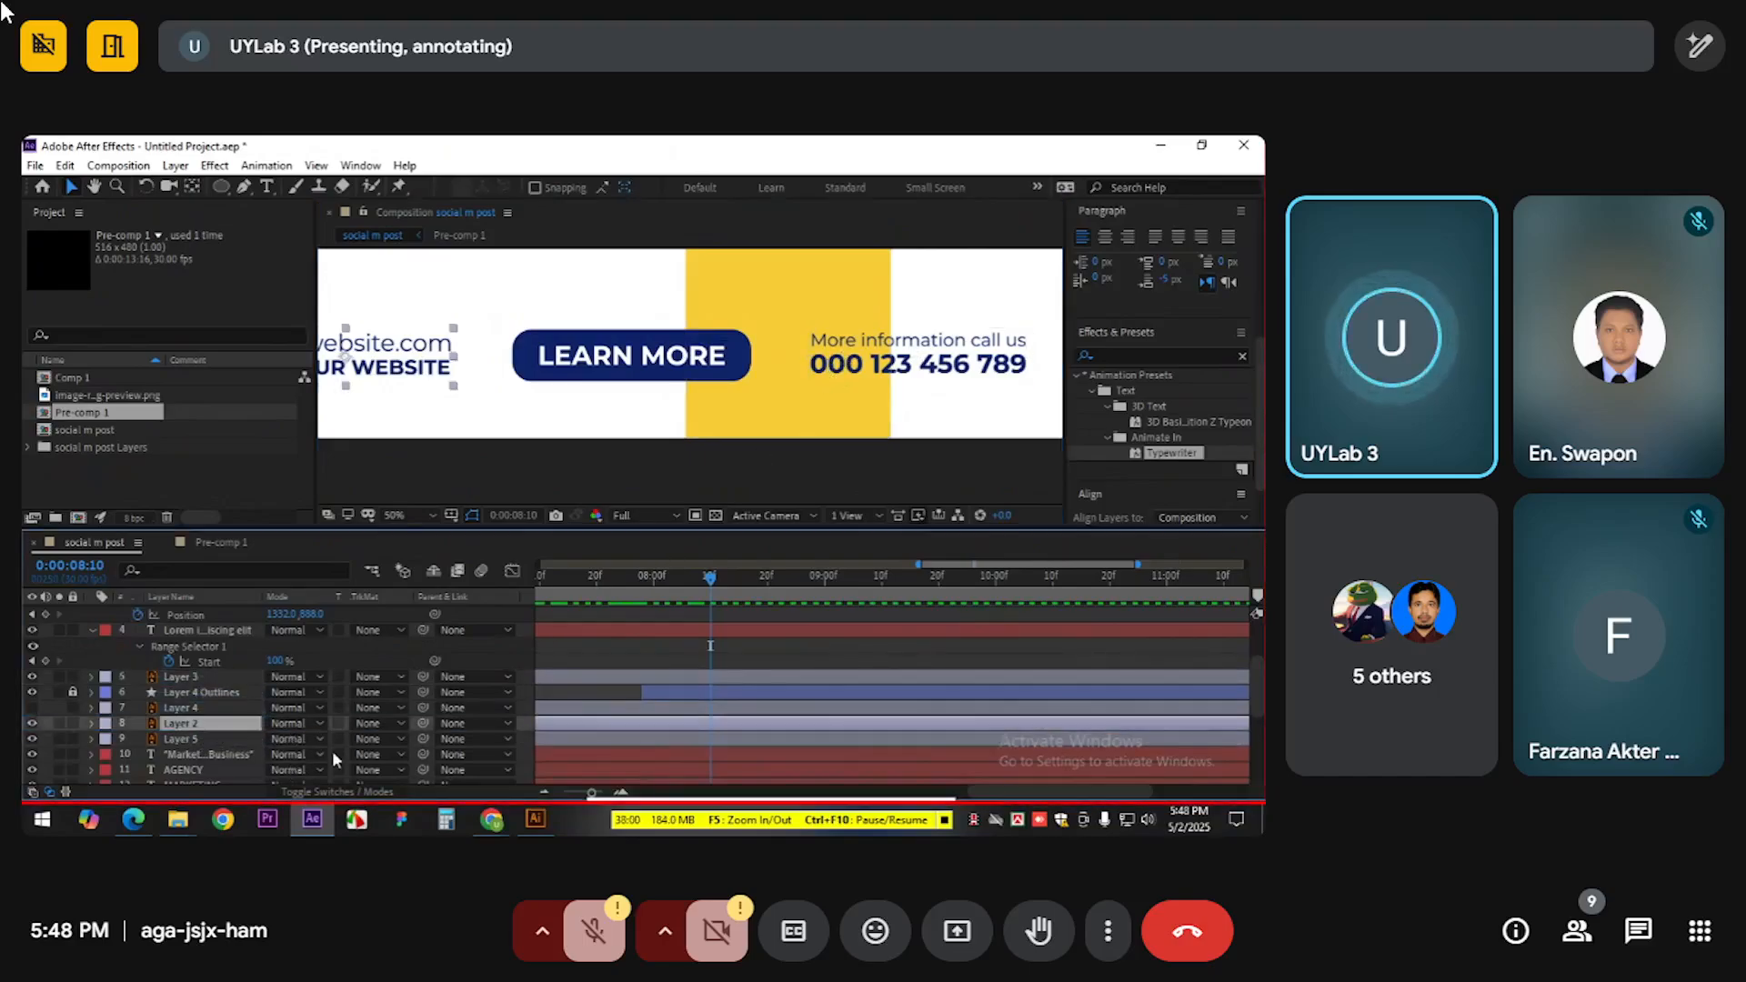
Add Position keyframes to the website and phone text layers, Layer 2 and Layer 5, and place them at about 0:00:08:18
click(915, 382)
key(p)
scroll(740, 727, down, 1)
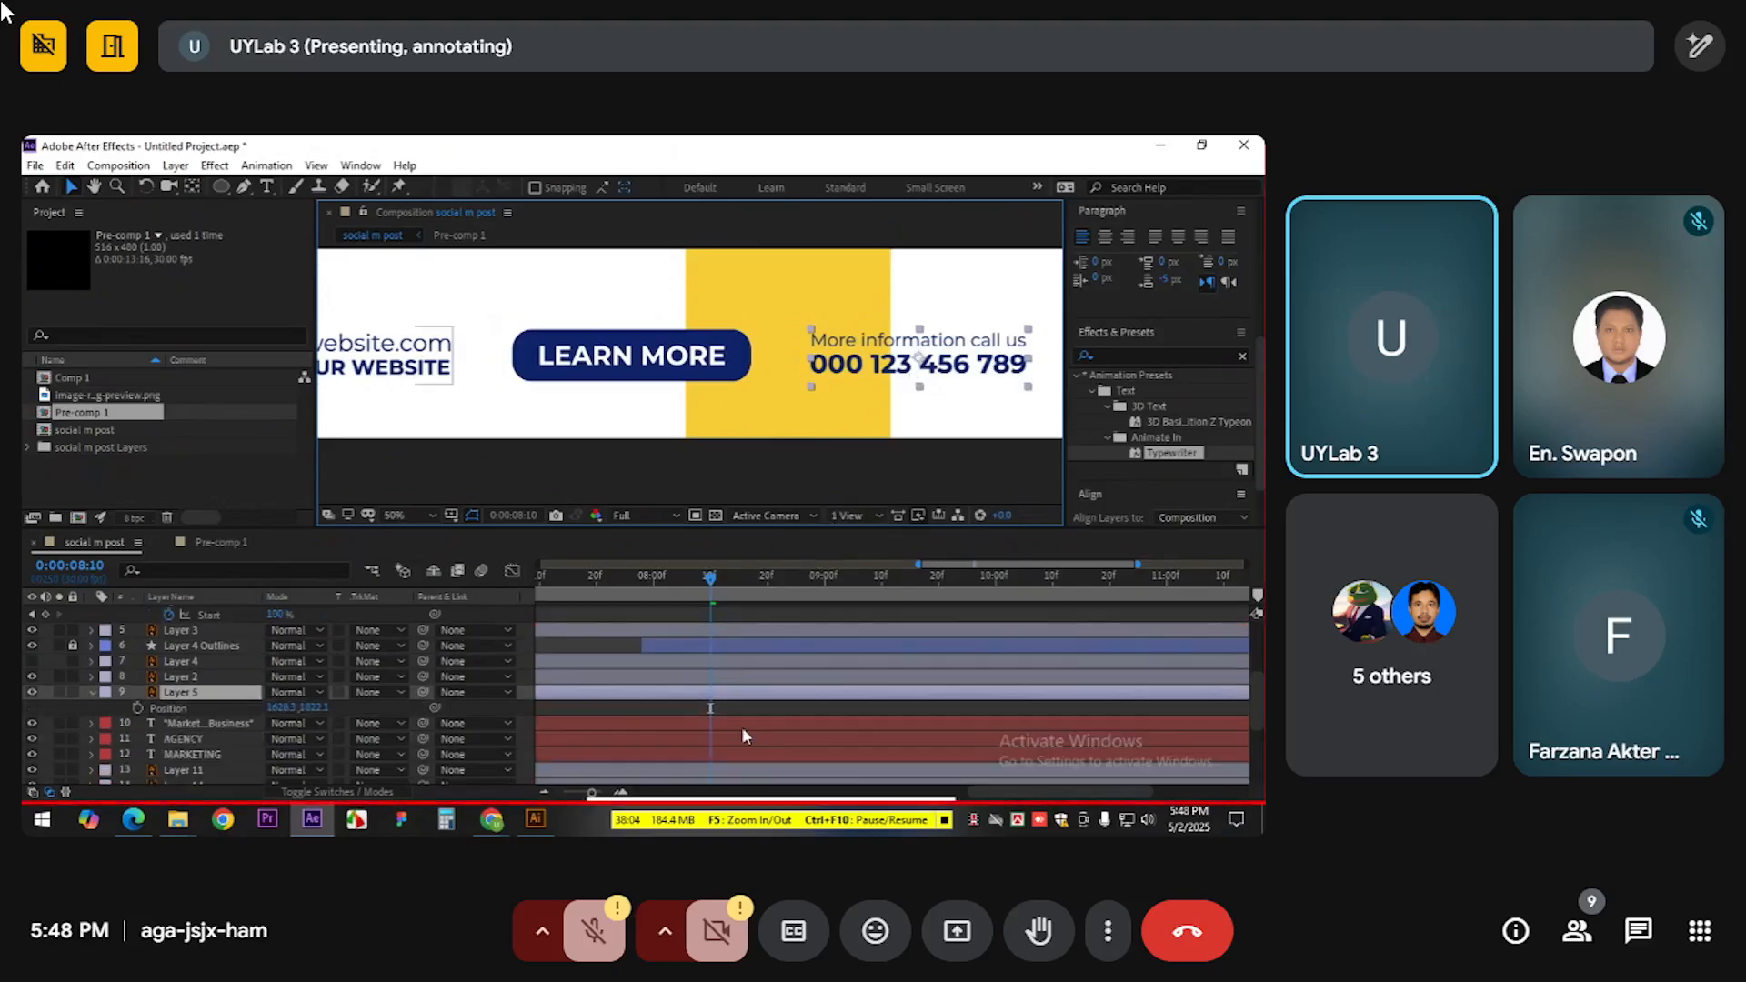
ctrl+click(193, 678)
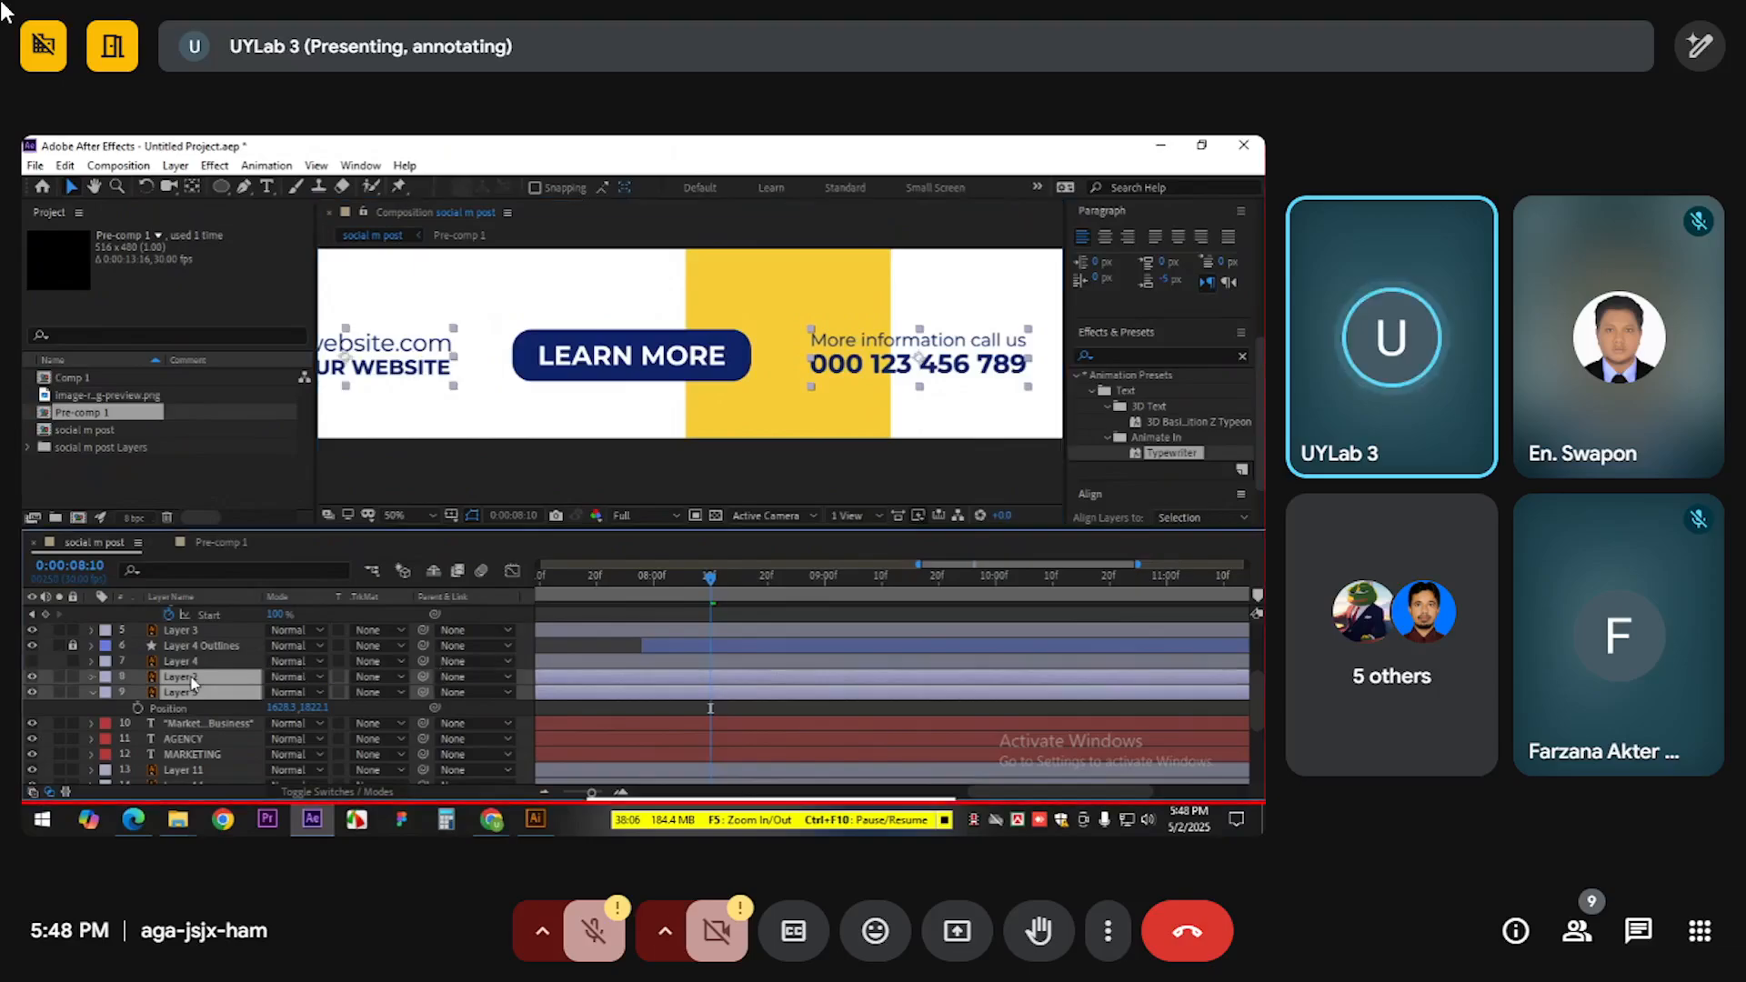
key(p)
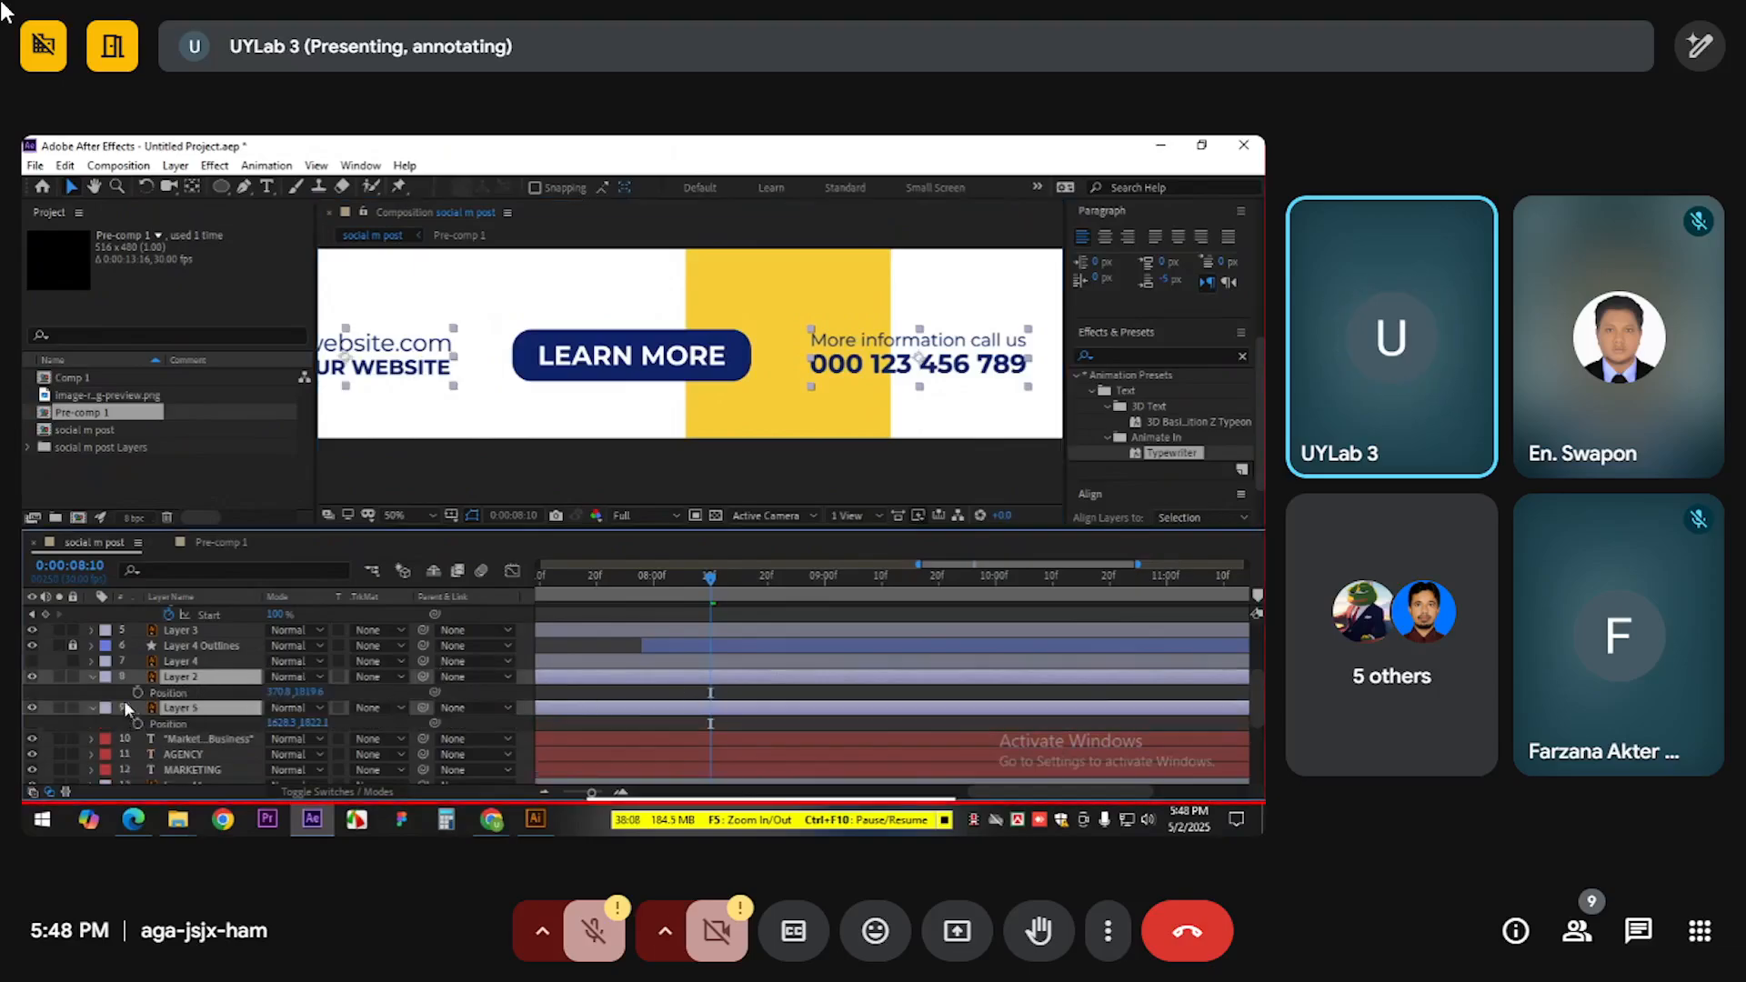
key(alt+shift+p)
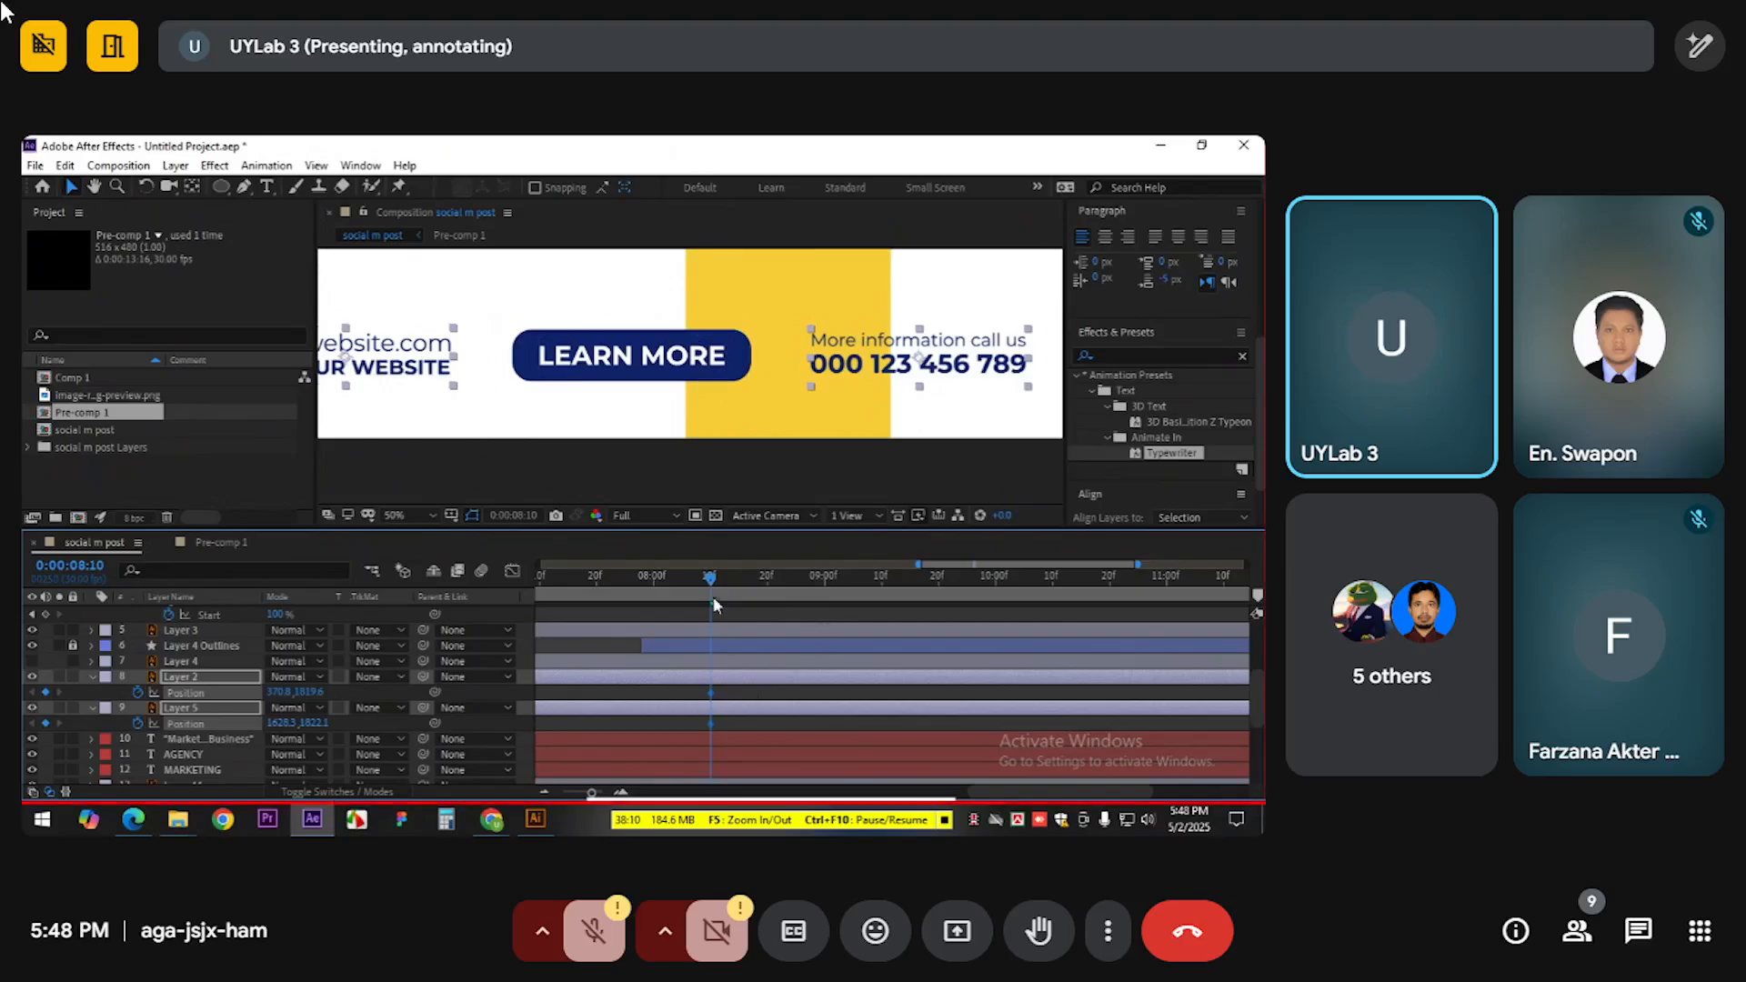
drag(711, 693, 758, 692)
At 0:00:08:07, move the phone and website texts horizontally behind the LEARN MORE button, to x positions of about 992 and 997
drag(708, 582, 691, 581)
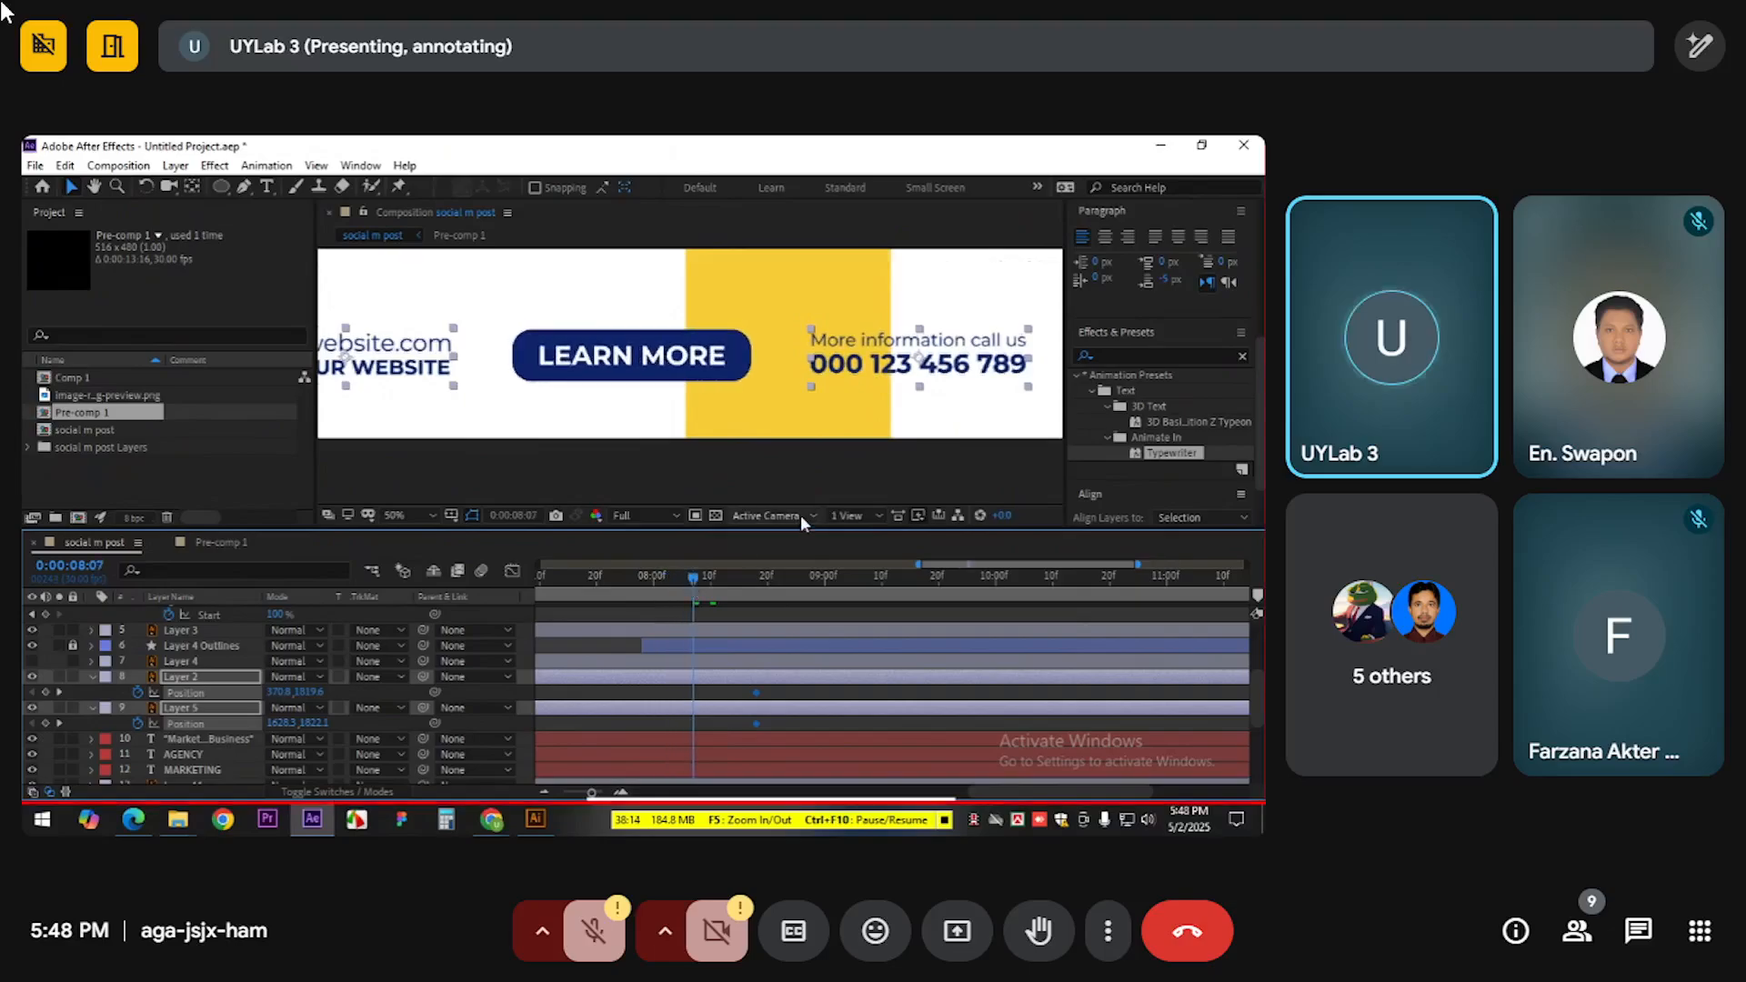
click(826, 474)
drag(860, 383, 560, 383)
drag(420, 383, 705, 382)
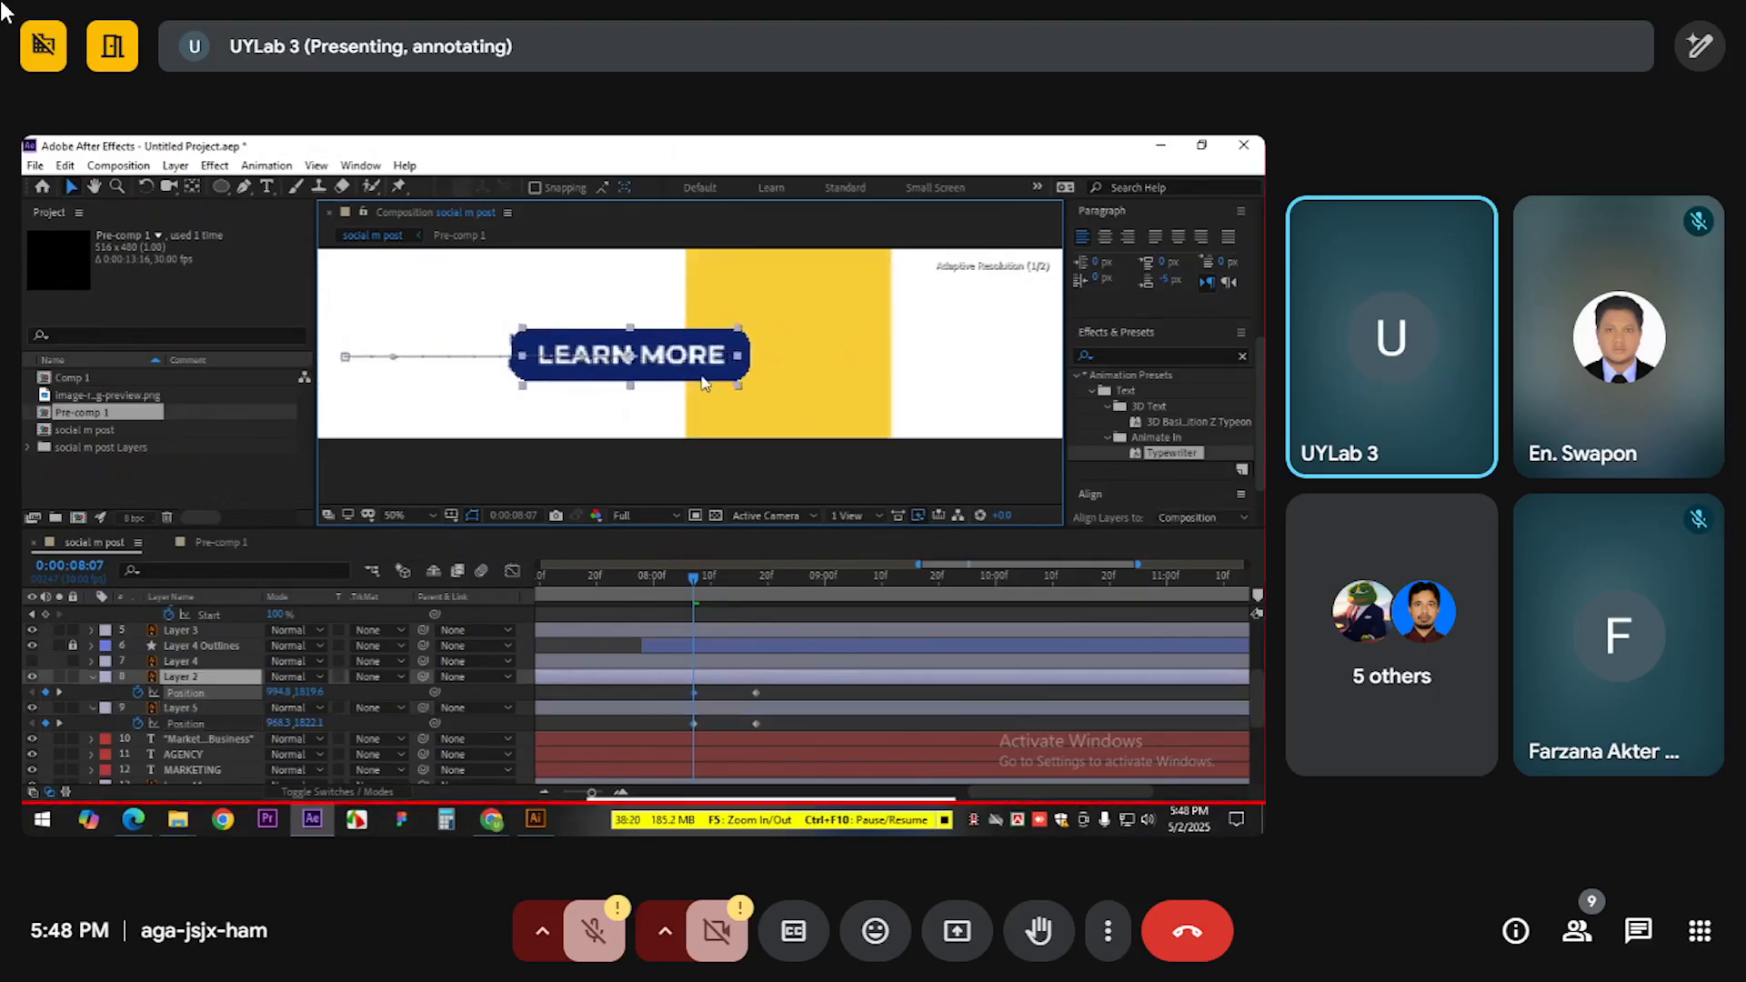
key(ctrl+z)
drag(515, 382, 712, 393)
Trim the starts of Layer 2 and Layer 5 to 0:00:08:07 and play back the texts sliding out from the button
click(647, 575)
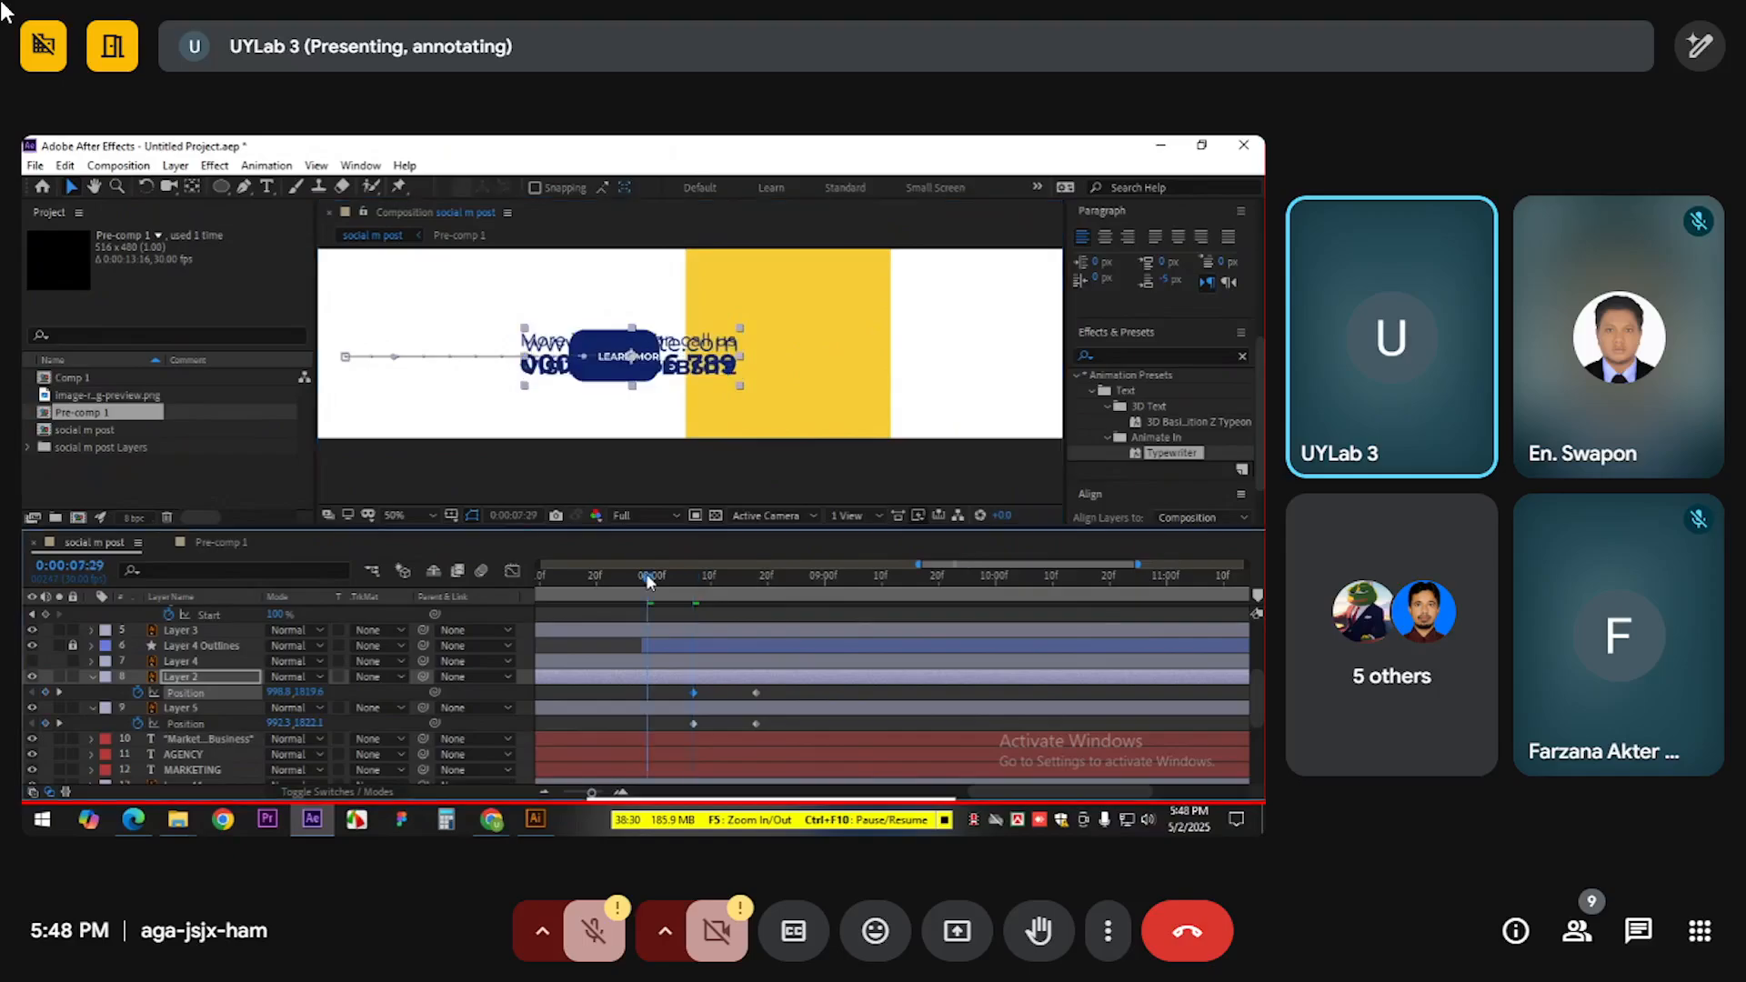
key(space)
mouse_move(677, 580)
mouse_down()
mouse_move(660, 581)
mouse_move(691, 588)
mouse_up()
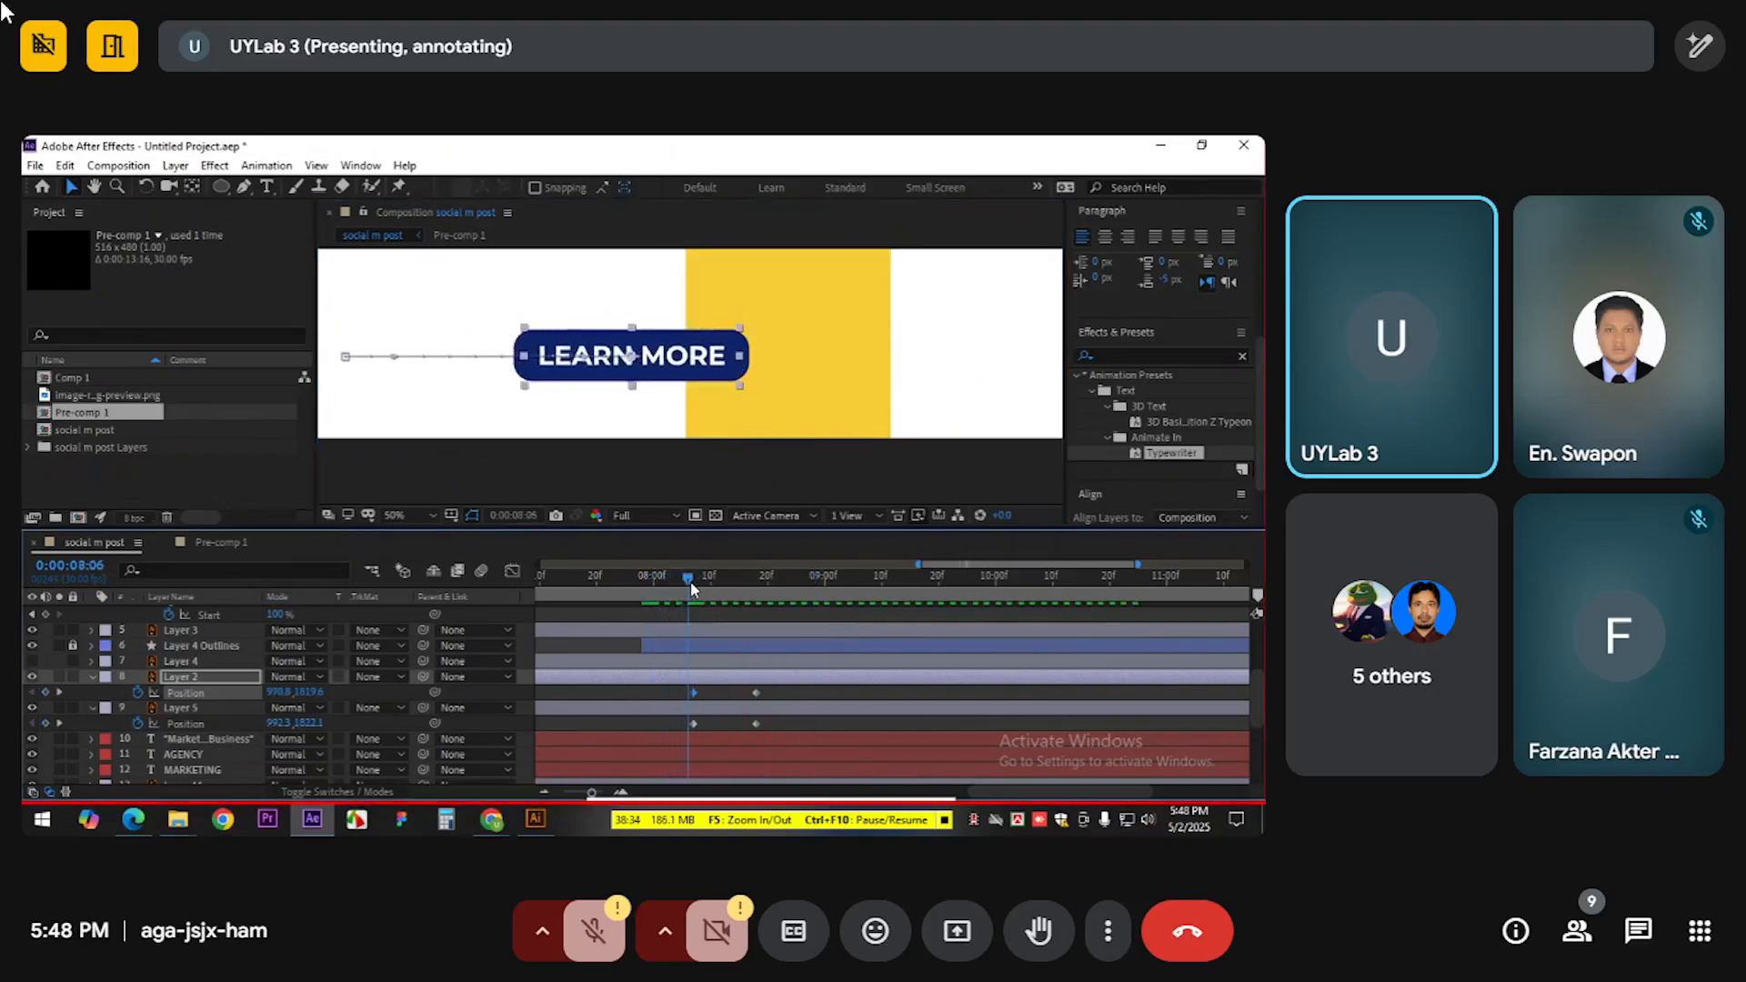
shift+click(669, 707)
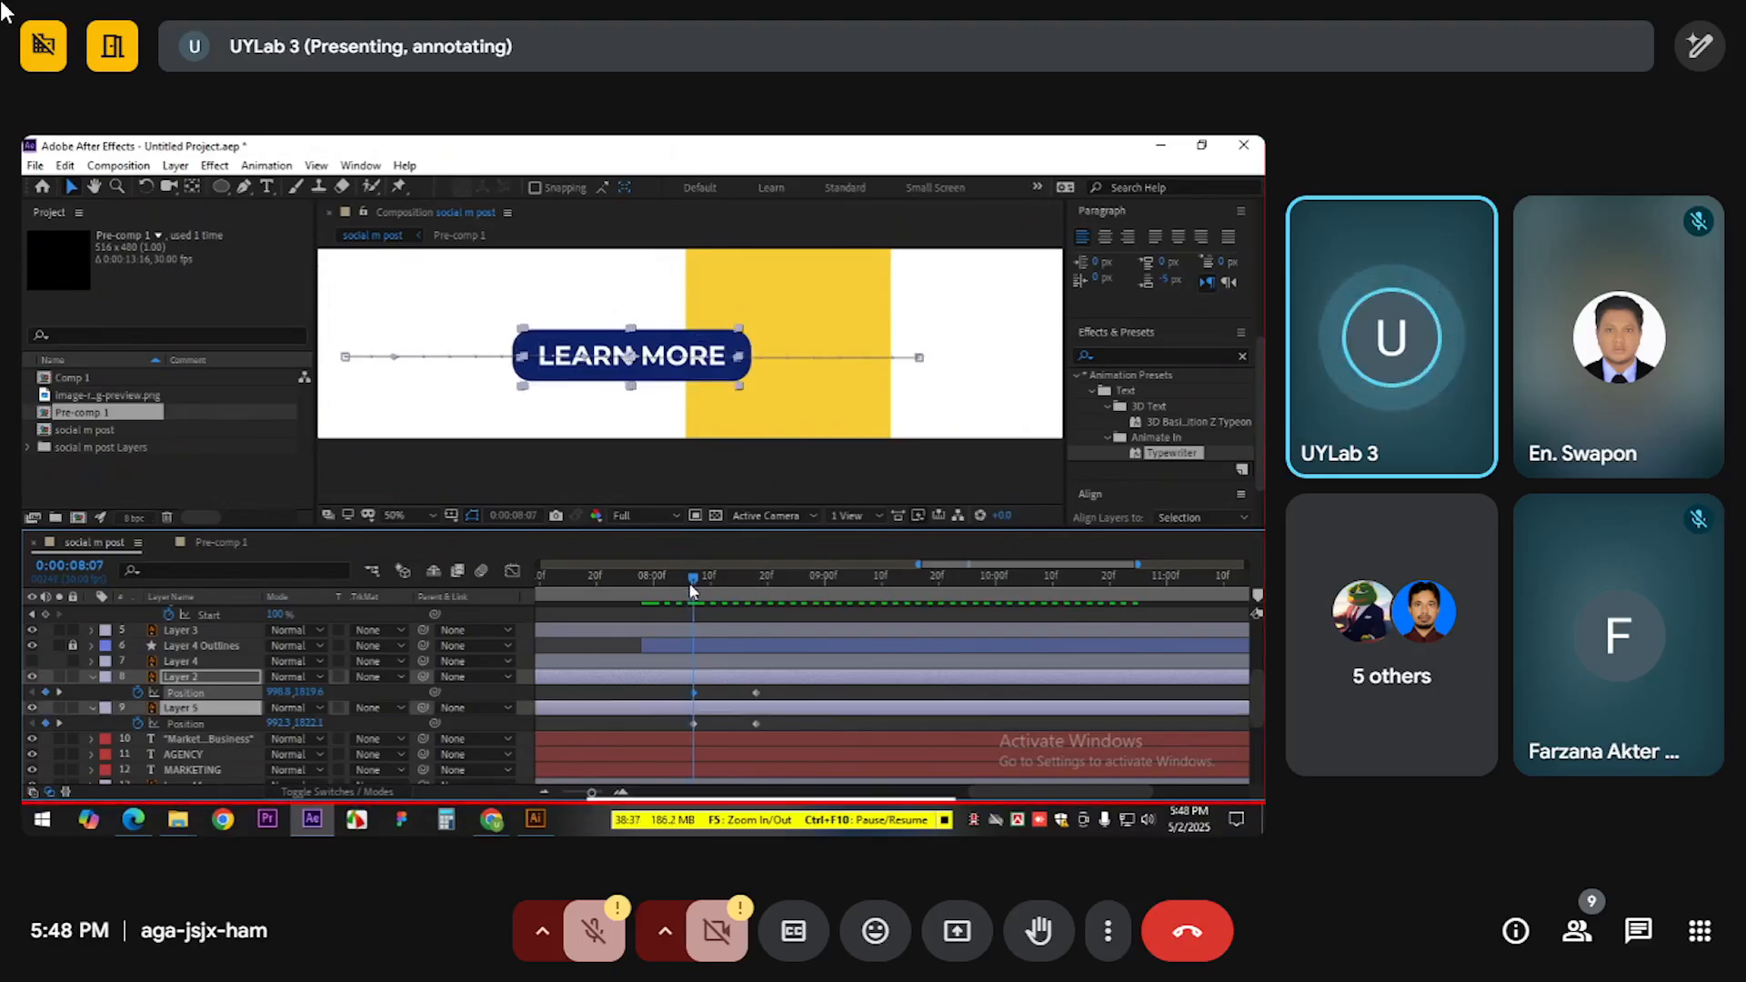
key(alt+bracketleft)
click(647, 575)
key(space)
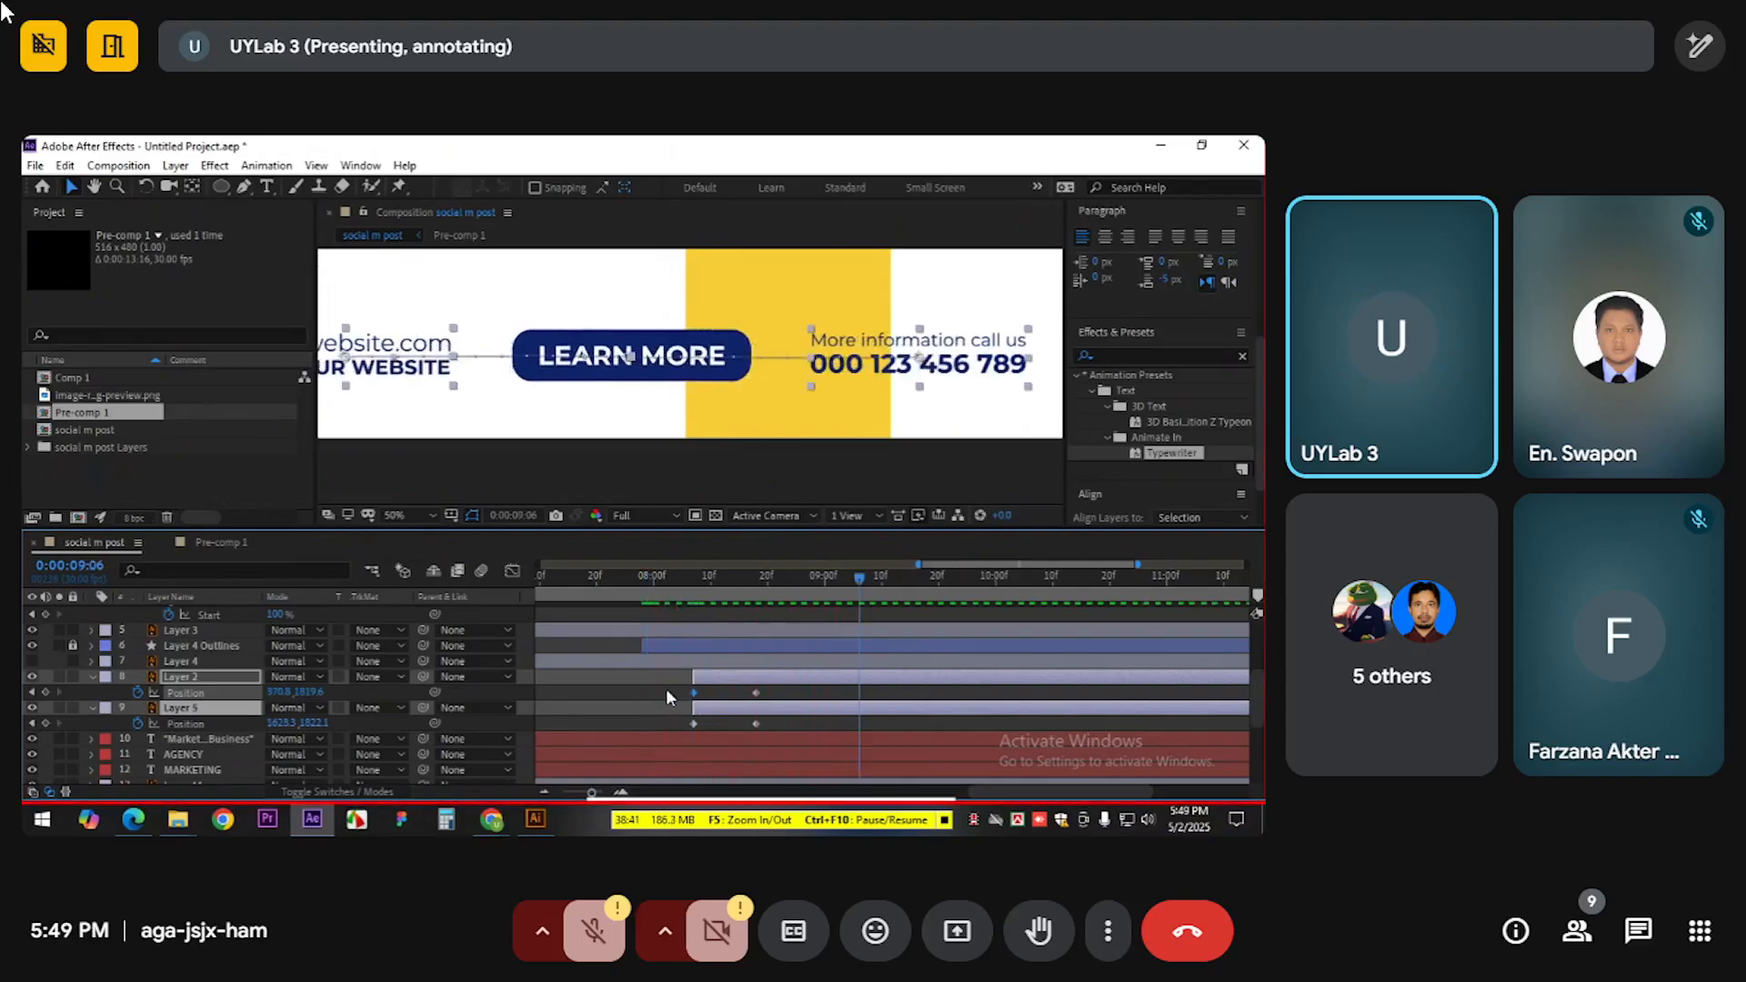
Apply Easy Ease to all Position keyframes of Layer 2 and Layer 5
drag(667, 691, 780, 729)
key(F9)
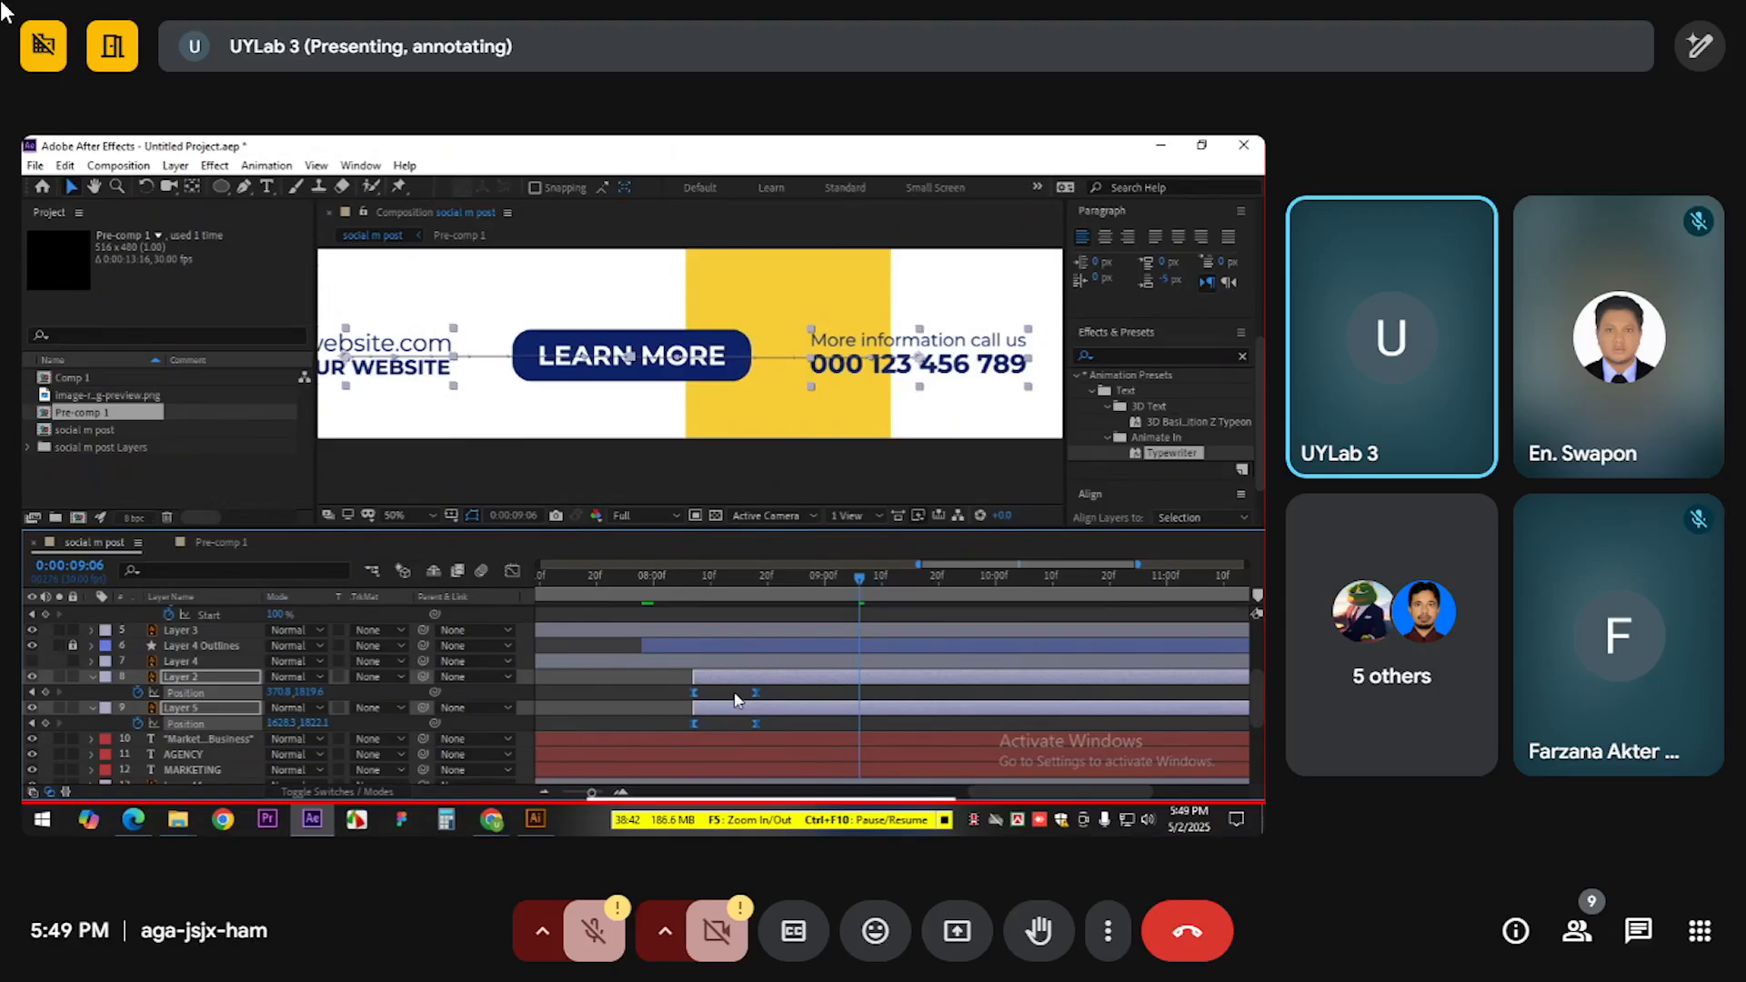
Move the ending Position keyframes of Layer 2 and Layer 5 to 0:00:08:15 and play back the faster slide
drag(756, 723, 739, 722)
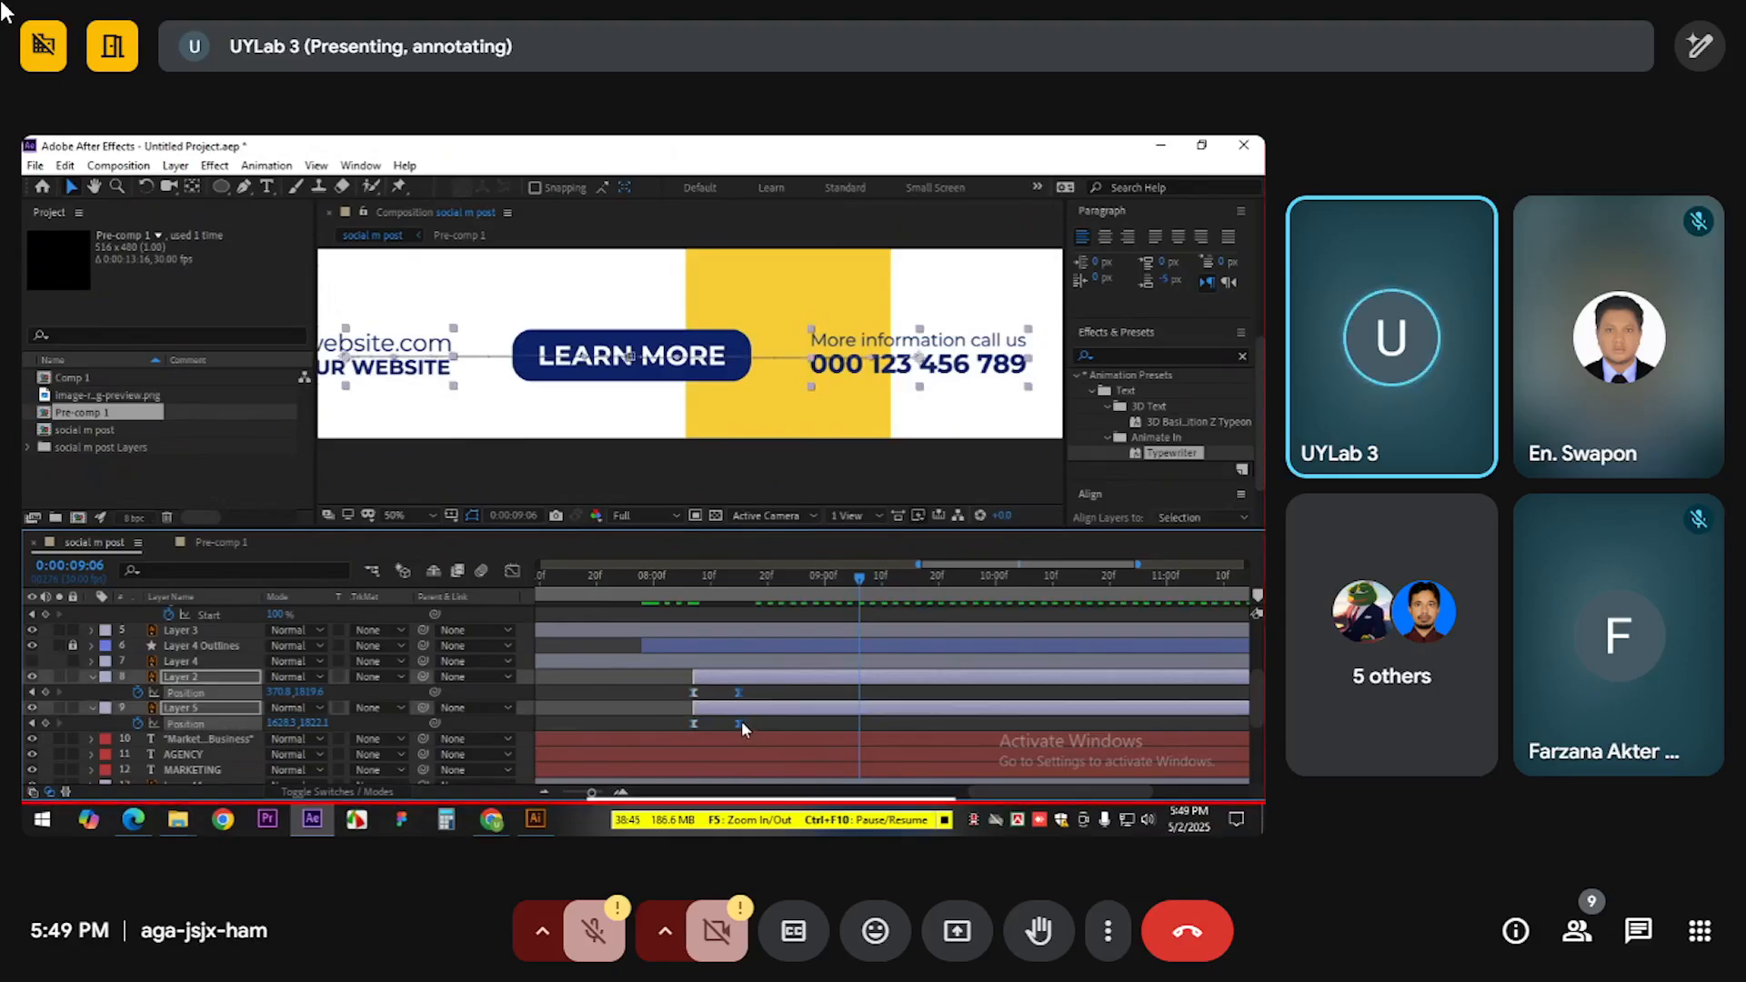
click(714, 693)
click(663, 575)
key(space)
key(space)
Reshape Layer 2's Position speed curve in the Graph Editor for a fast start and a slow finish
drag(672, 688, 770, 700)
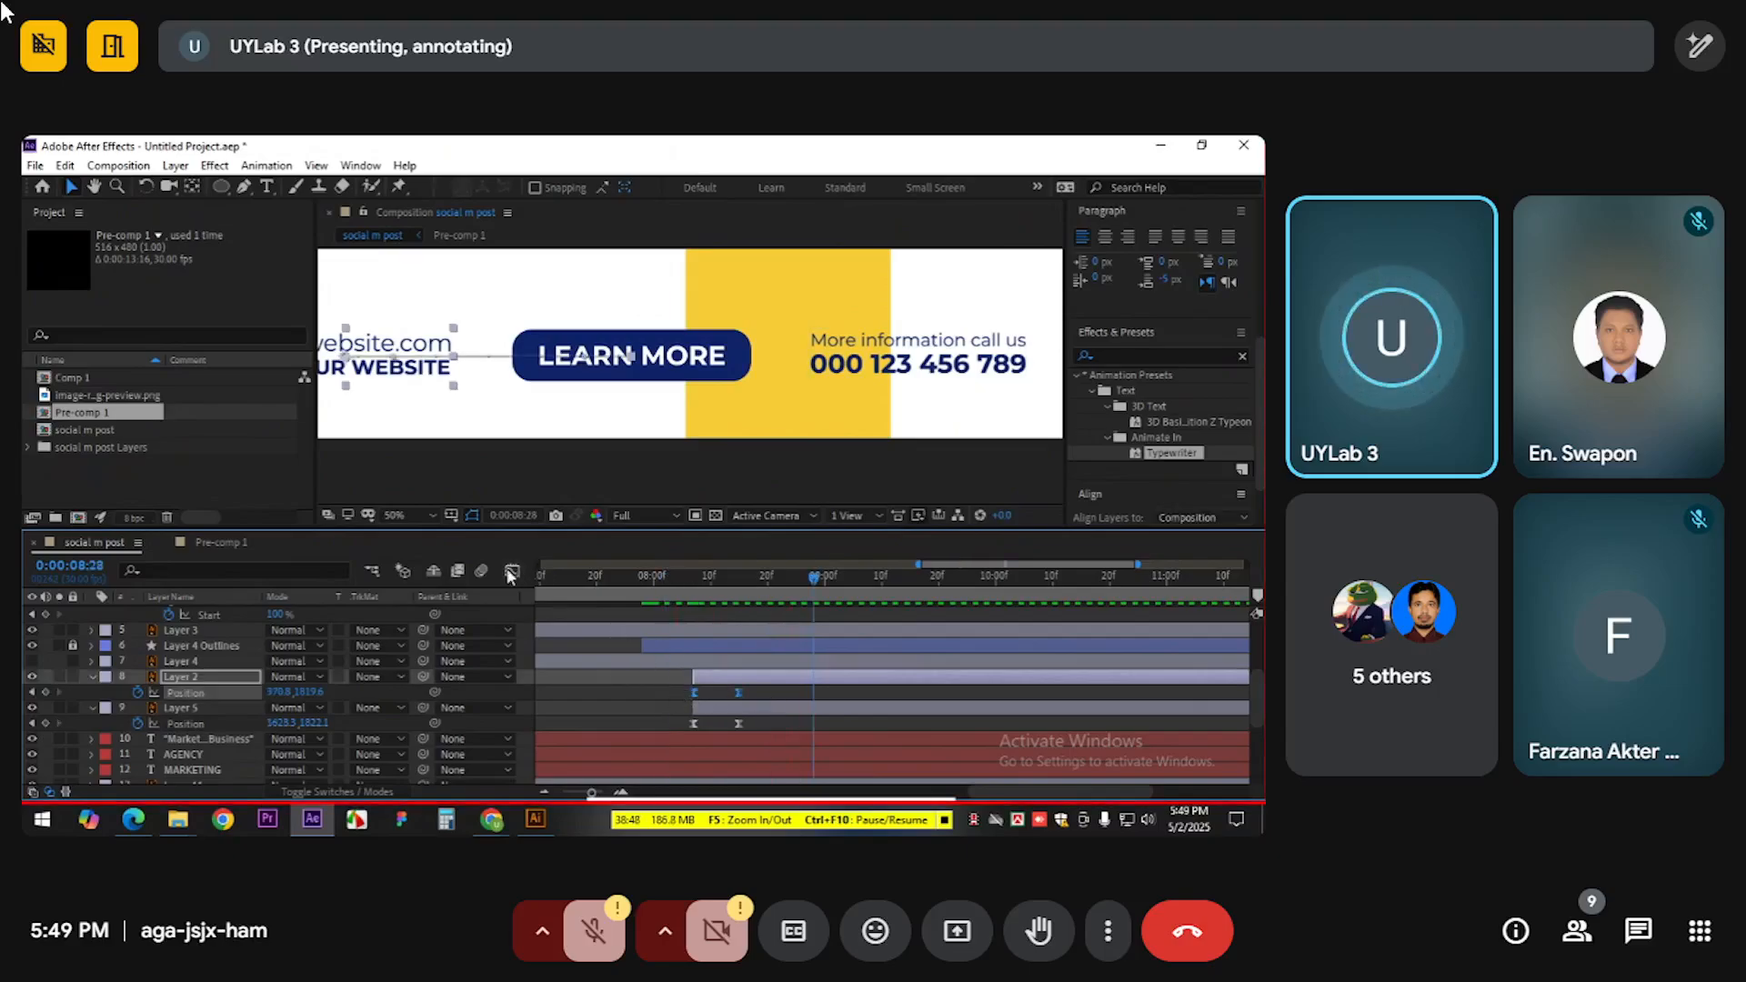
key(shift+F3)
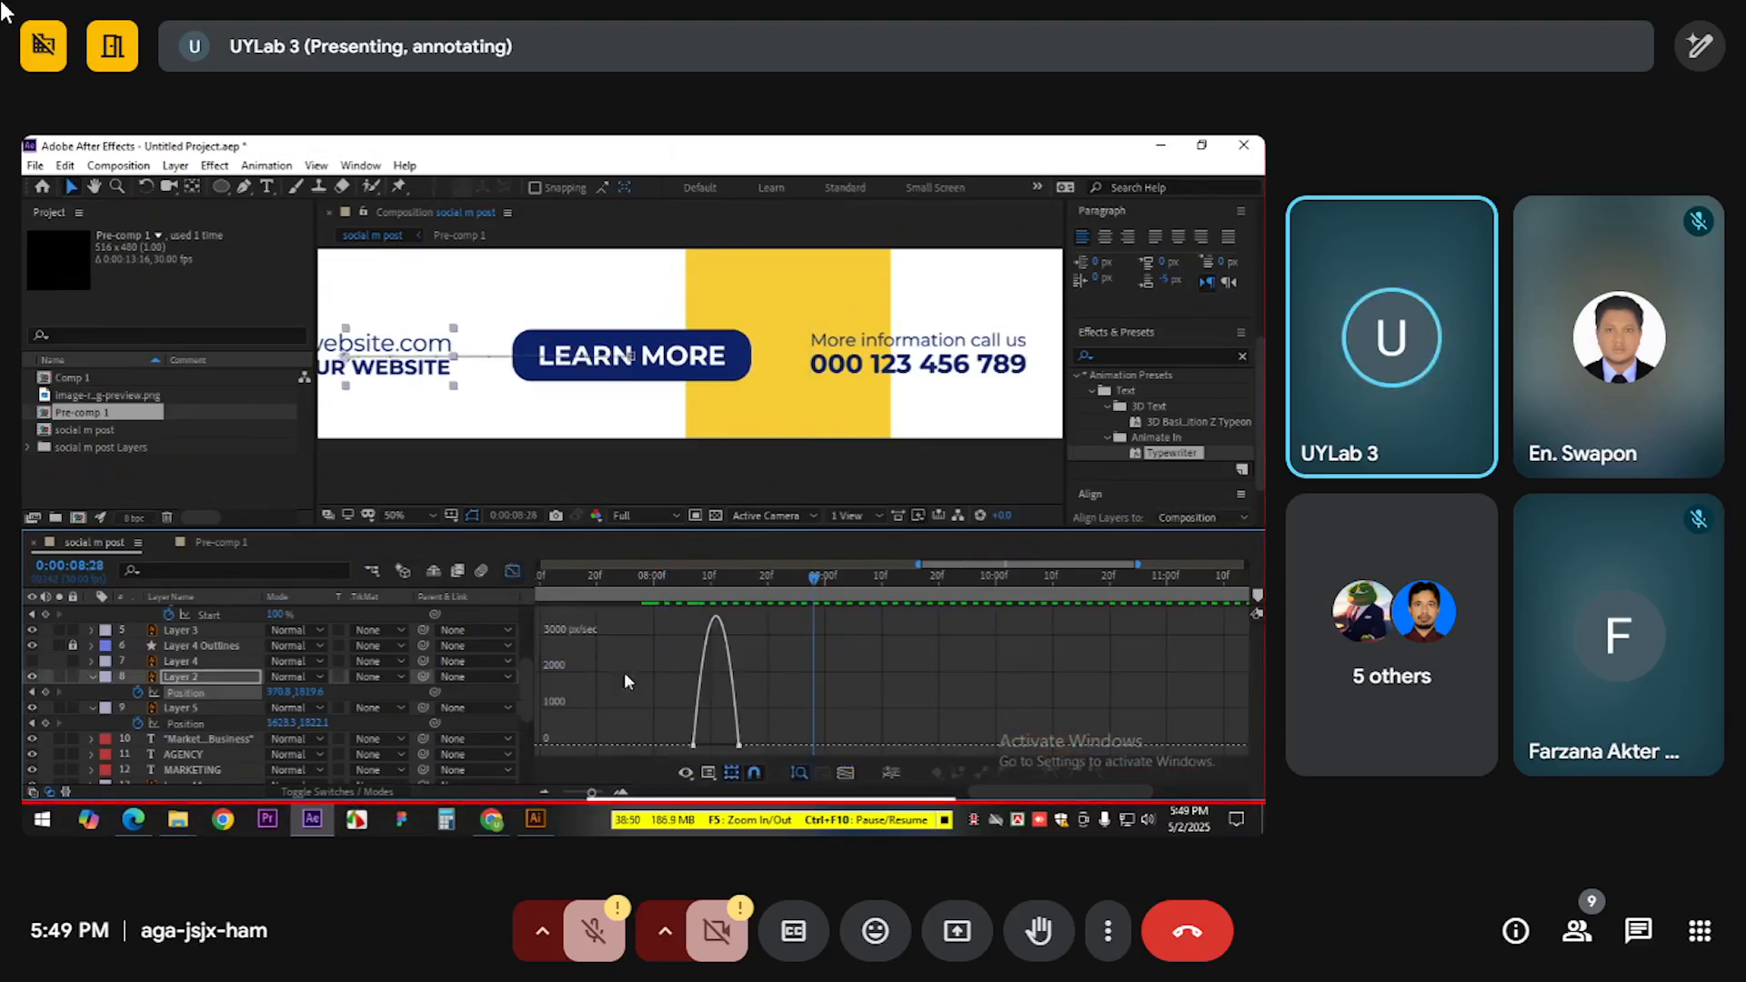
click(823, 772)
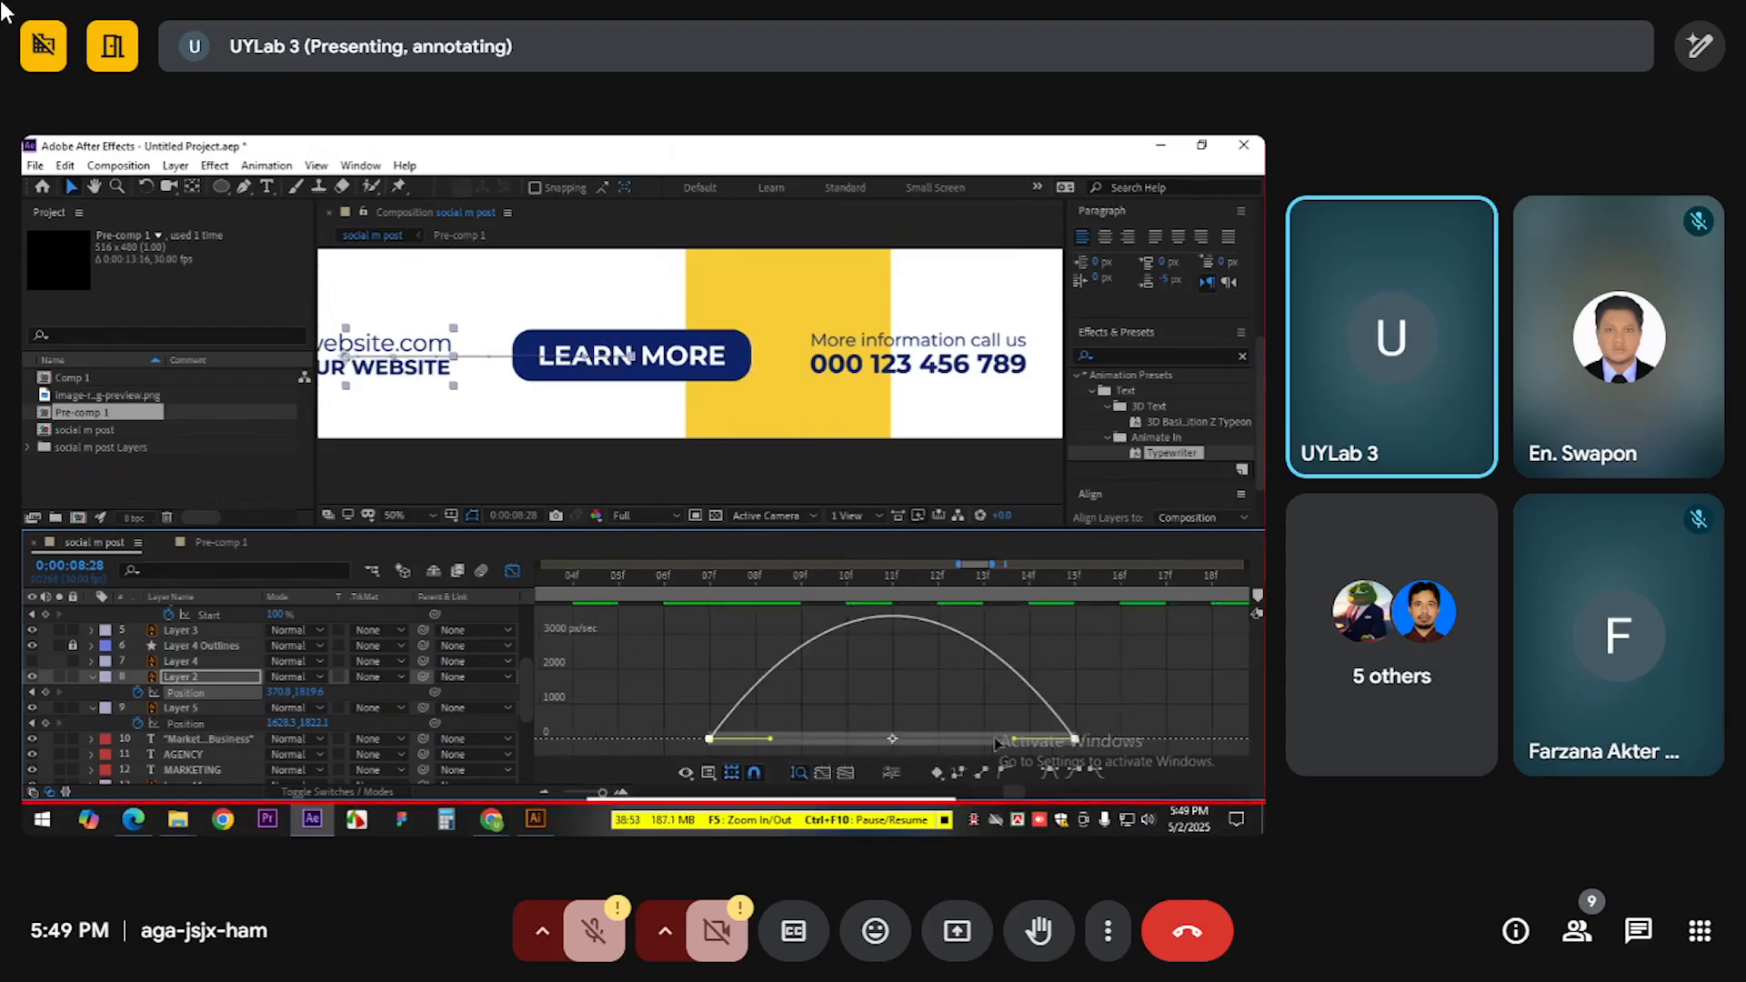
drag(1015, 740, 952, 739)
drag(769, 741, 1085, 710)
click(519, 568)
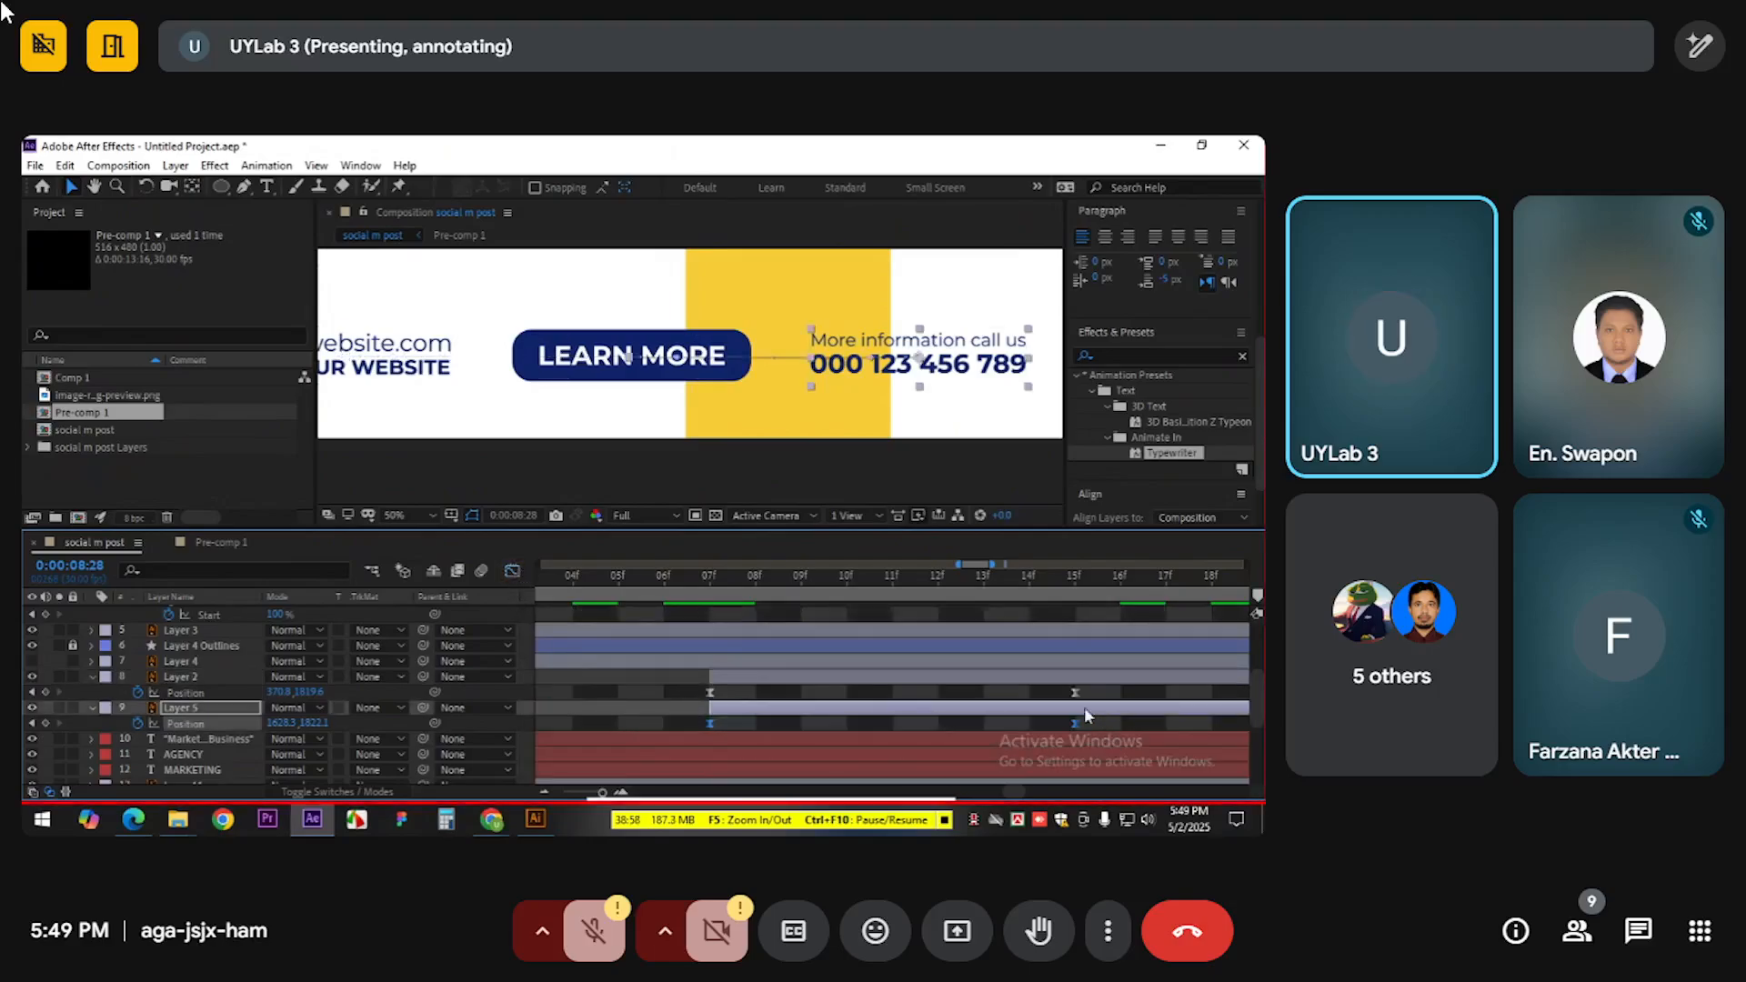
Give Layer 5's Position speed curve the same fast start and slow finish, and play back both texts sliding out
click(513, 571)
drag(651, 686, 937, 738)
drag(770, 738, 718, 748)
key(shift+F3)
click(609, 578)
key(space)
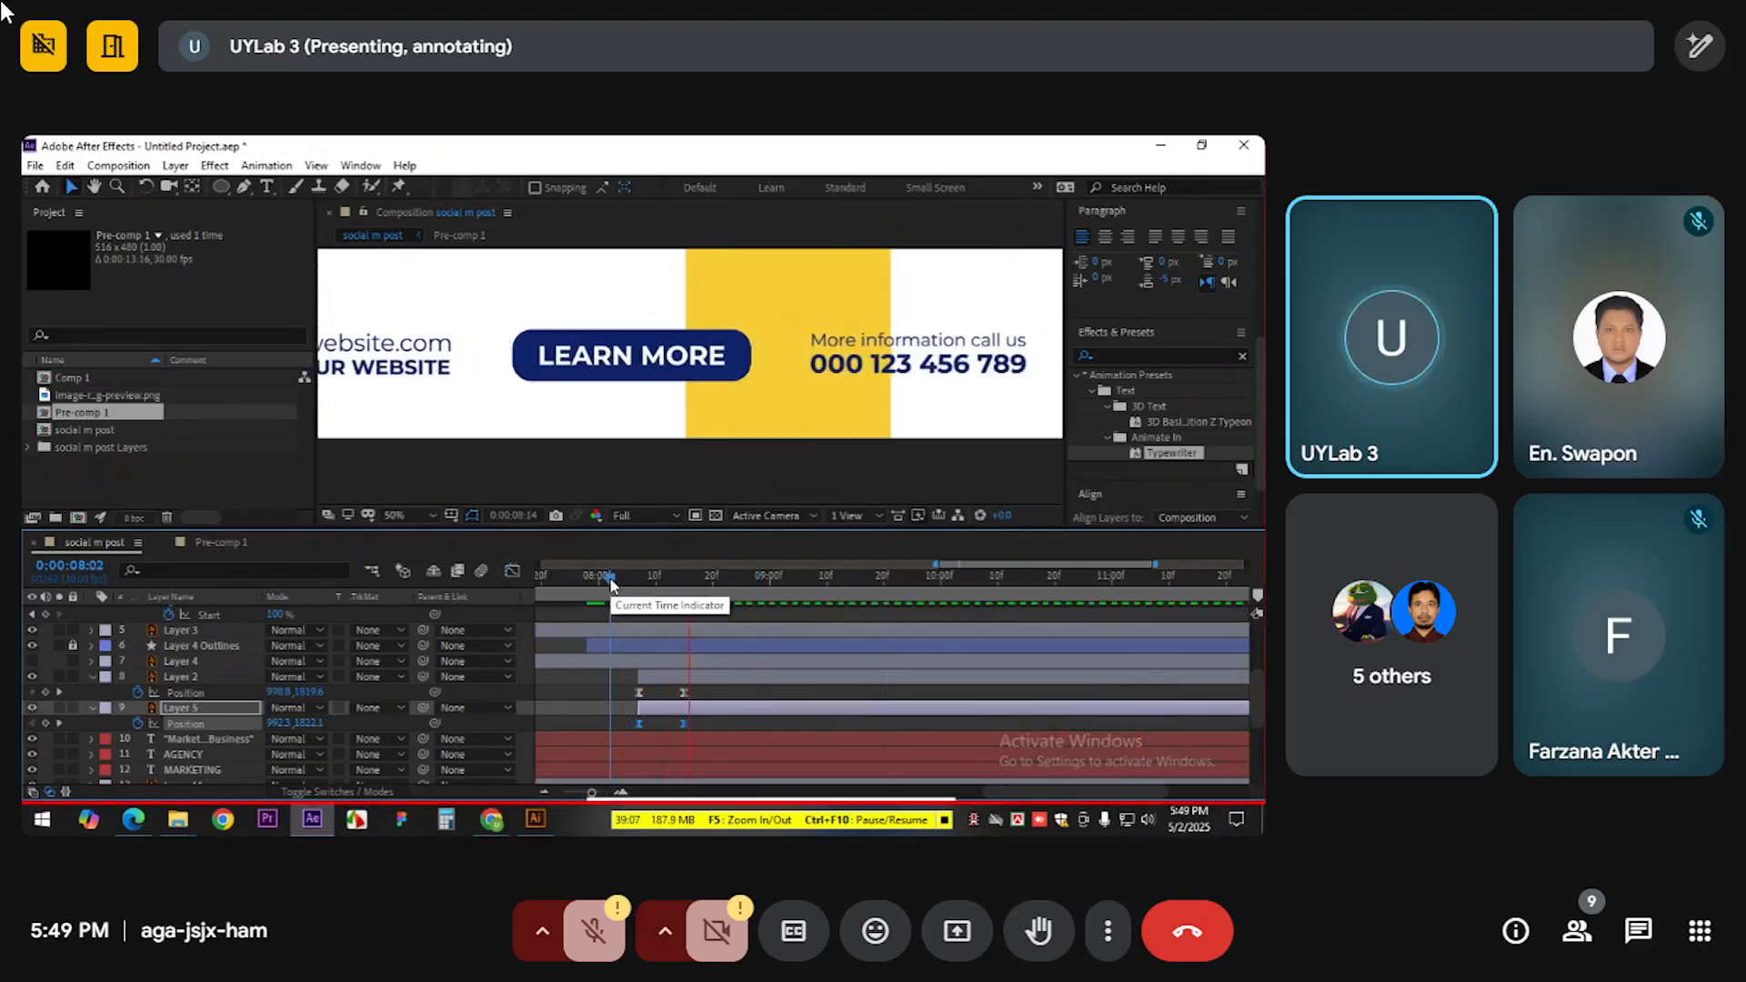
key(space)
Fit the whole post in an enlarged composition panel and review the full animation from the beginning
scroll(672, 397, down, 2)
scroll(673, 403, down, 1)
drag(672, 404, 640, 493)
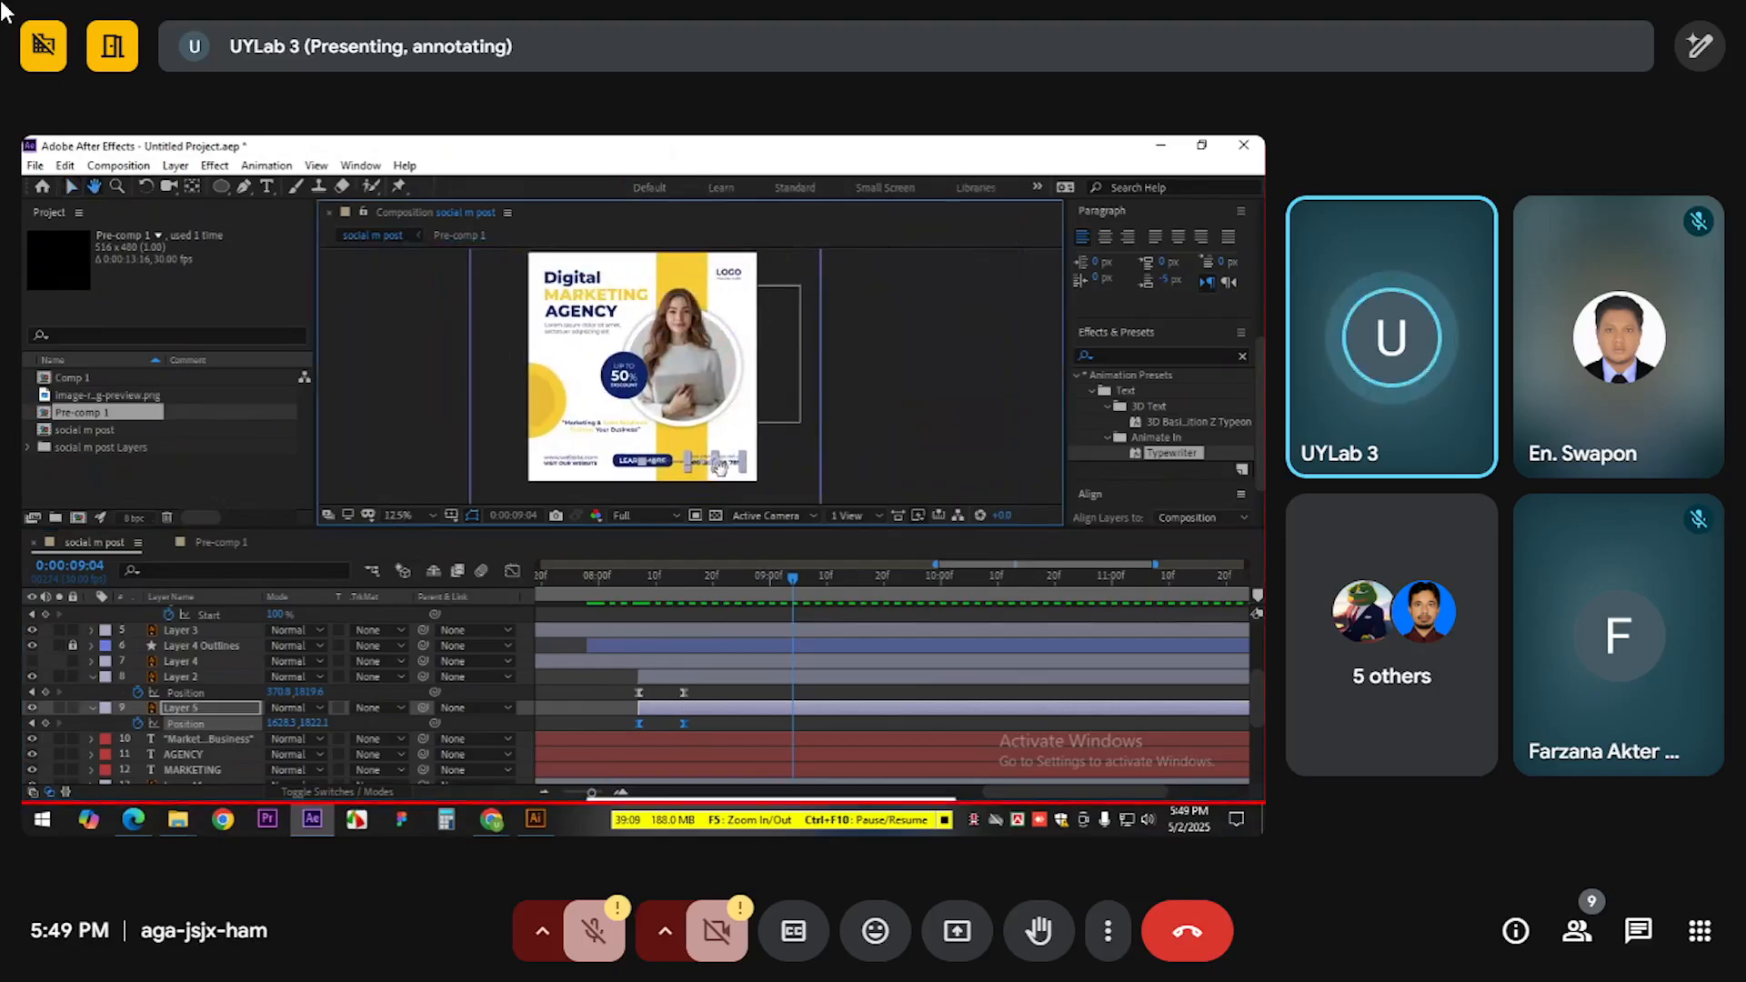
click(640, 494)
drag(745, 526, 747, 629)
drag(591, 677, 392, 698)
key(Home)
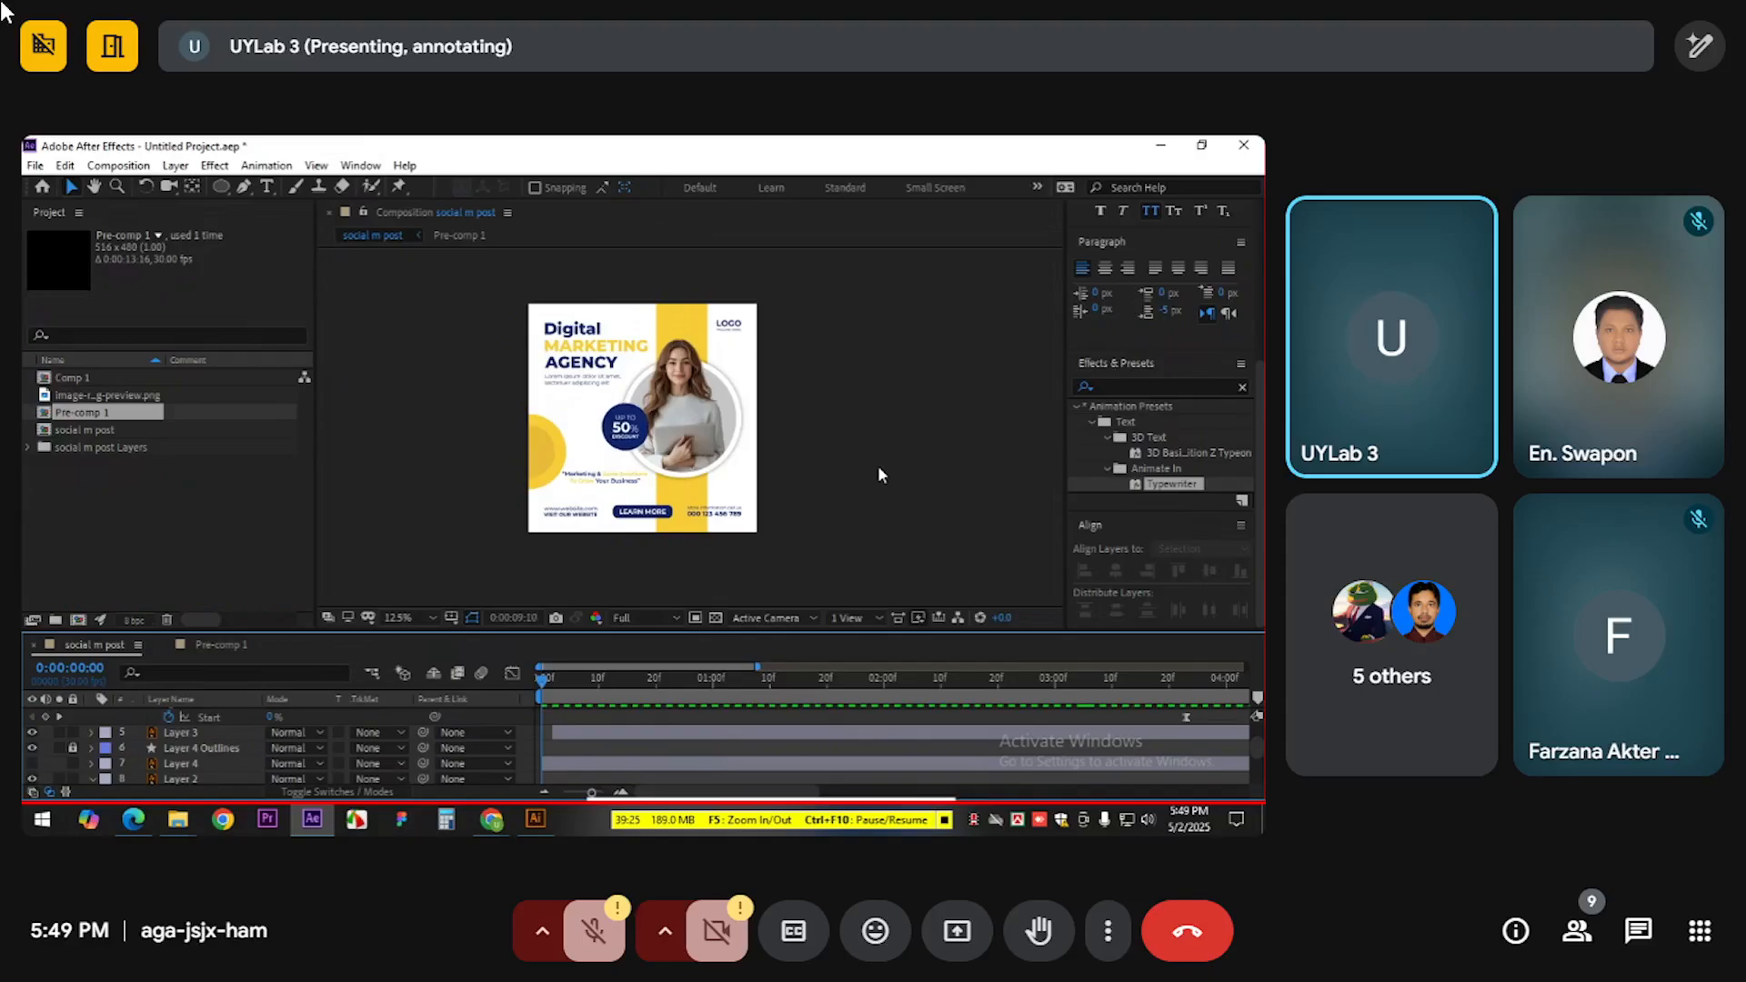
key(space)
key(minus)
key(minus)
key(minus)
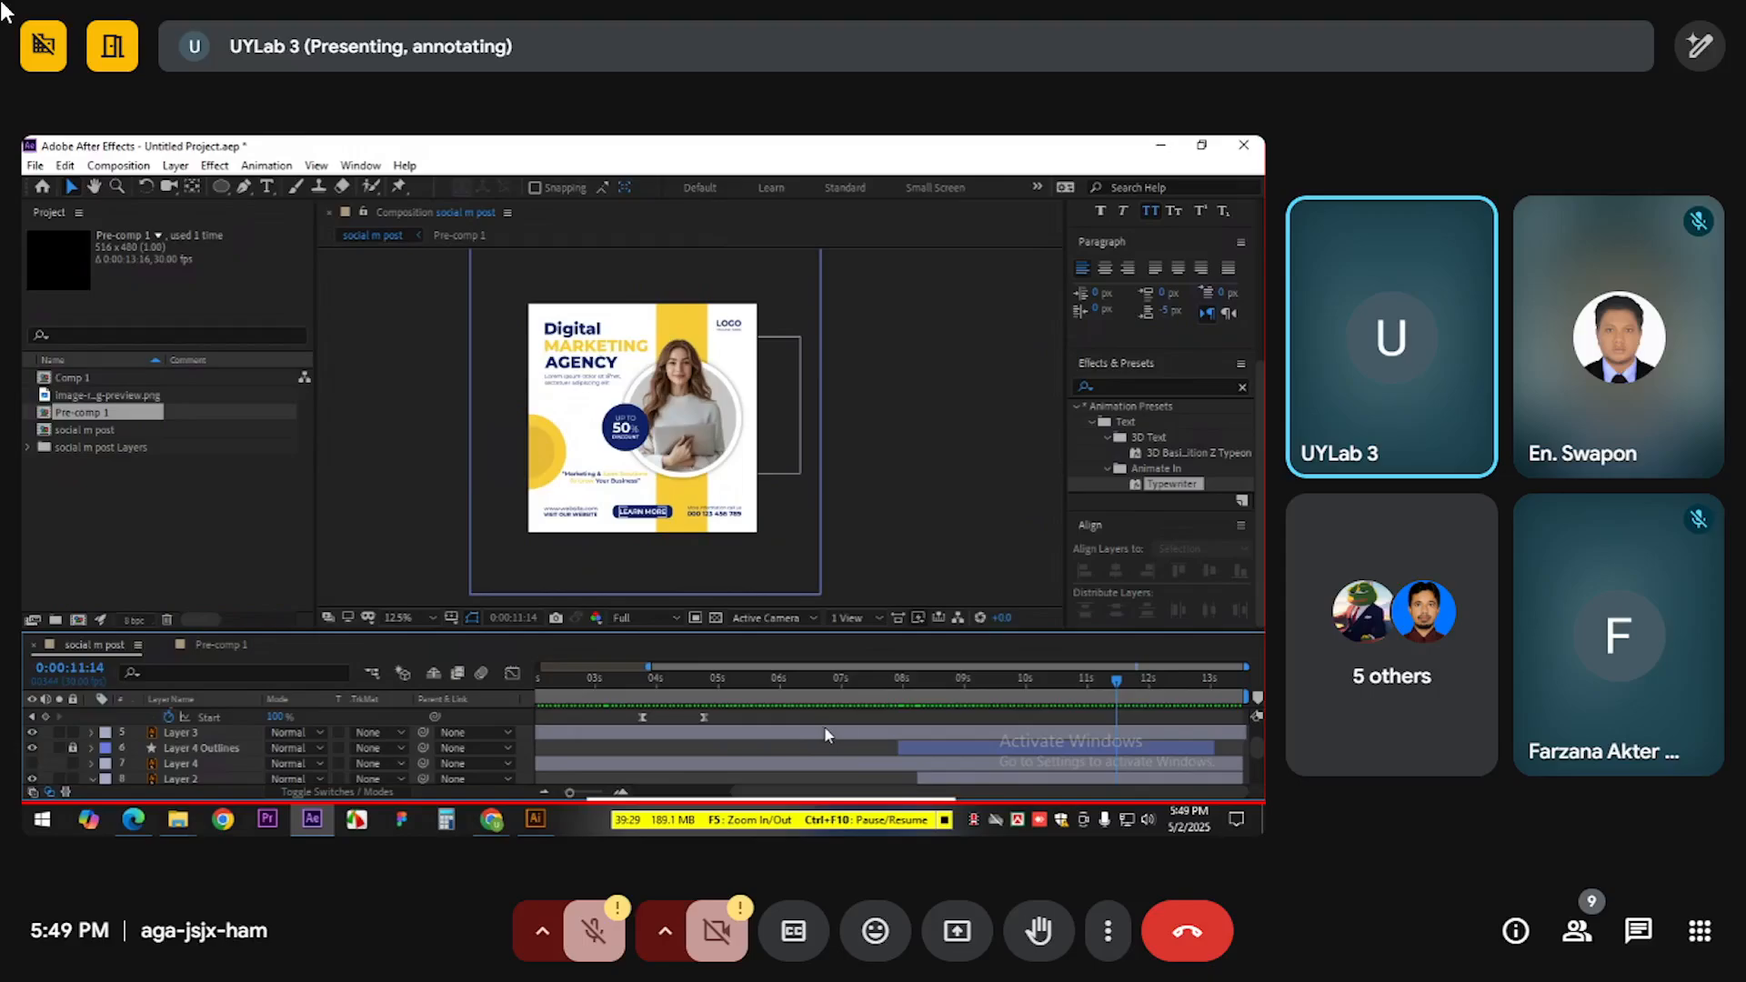
click(1028, 689)
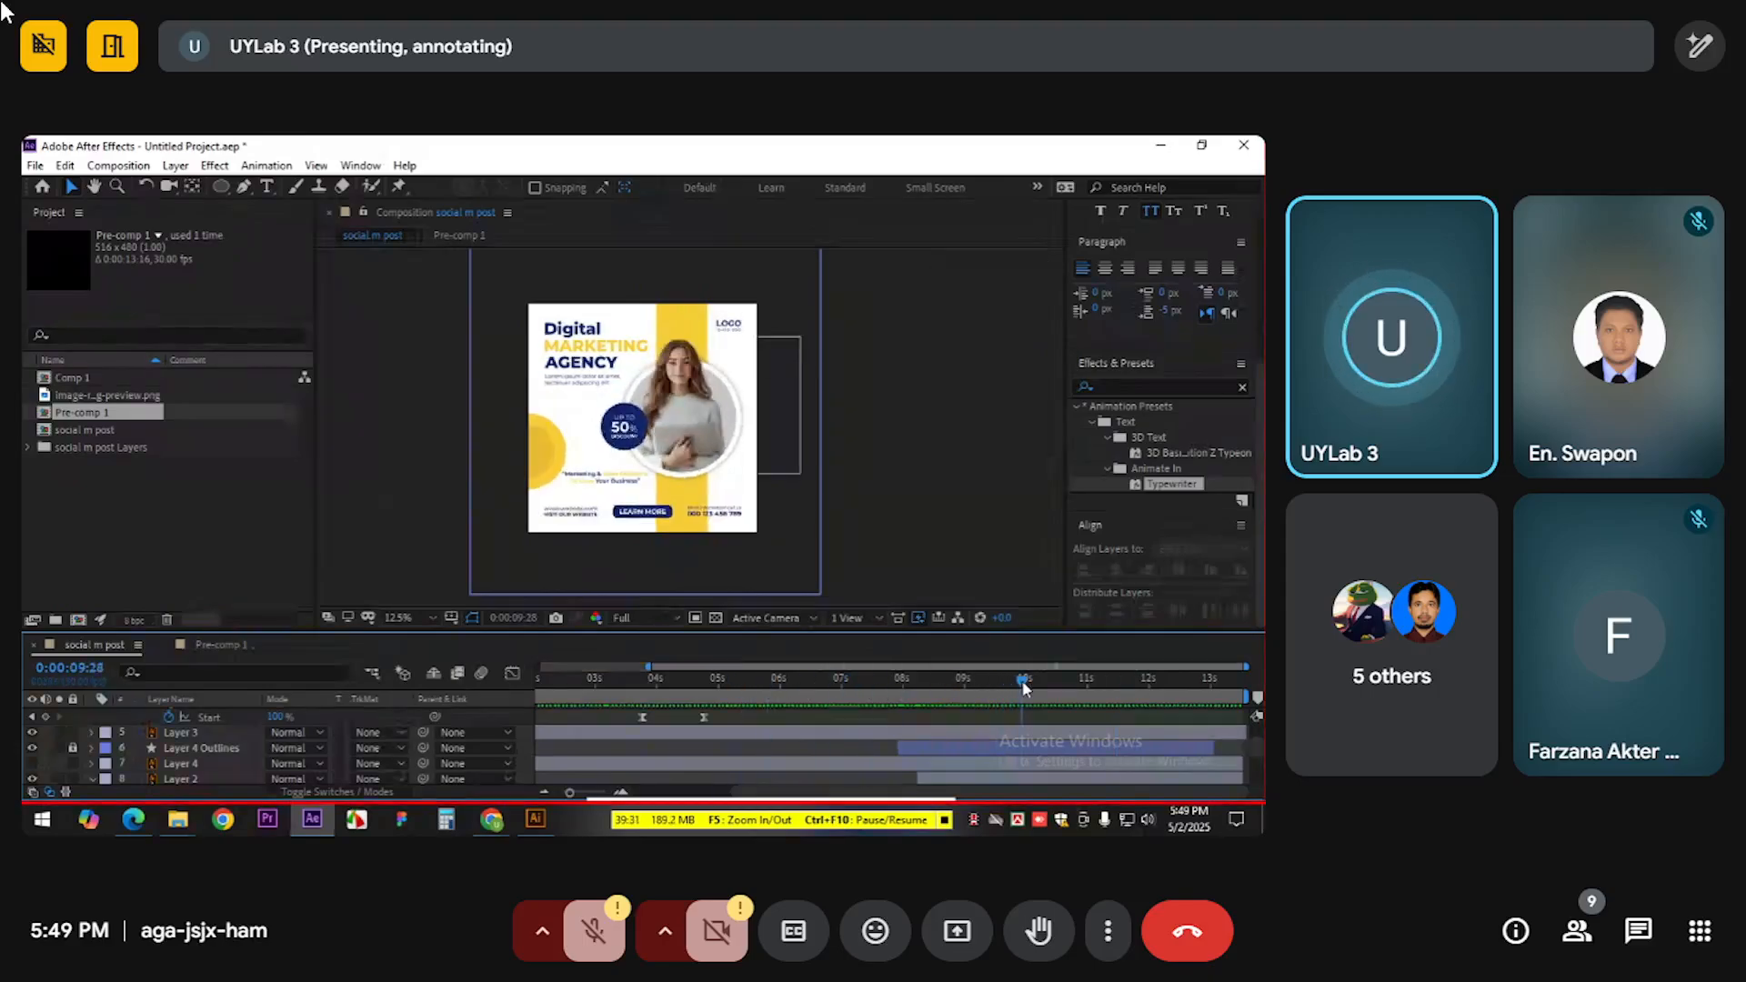
drag(1030, 689, 455, 733)
key(space)
key(minus)
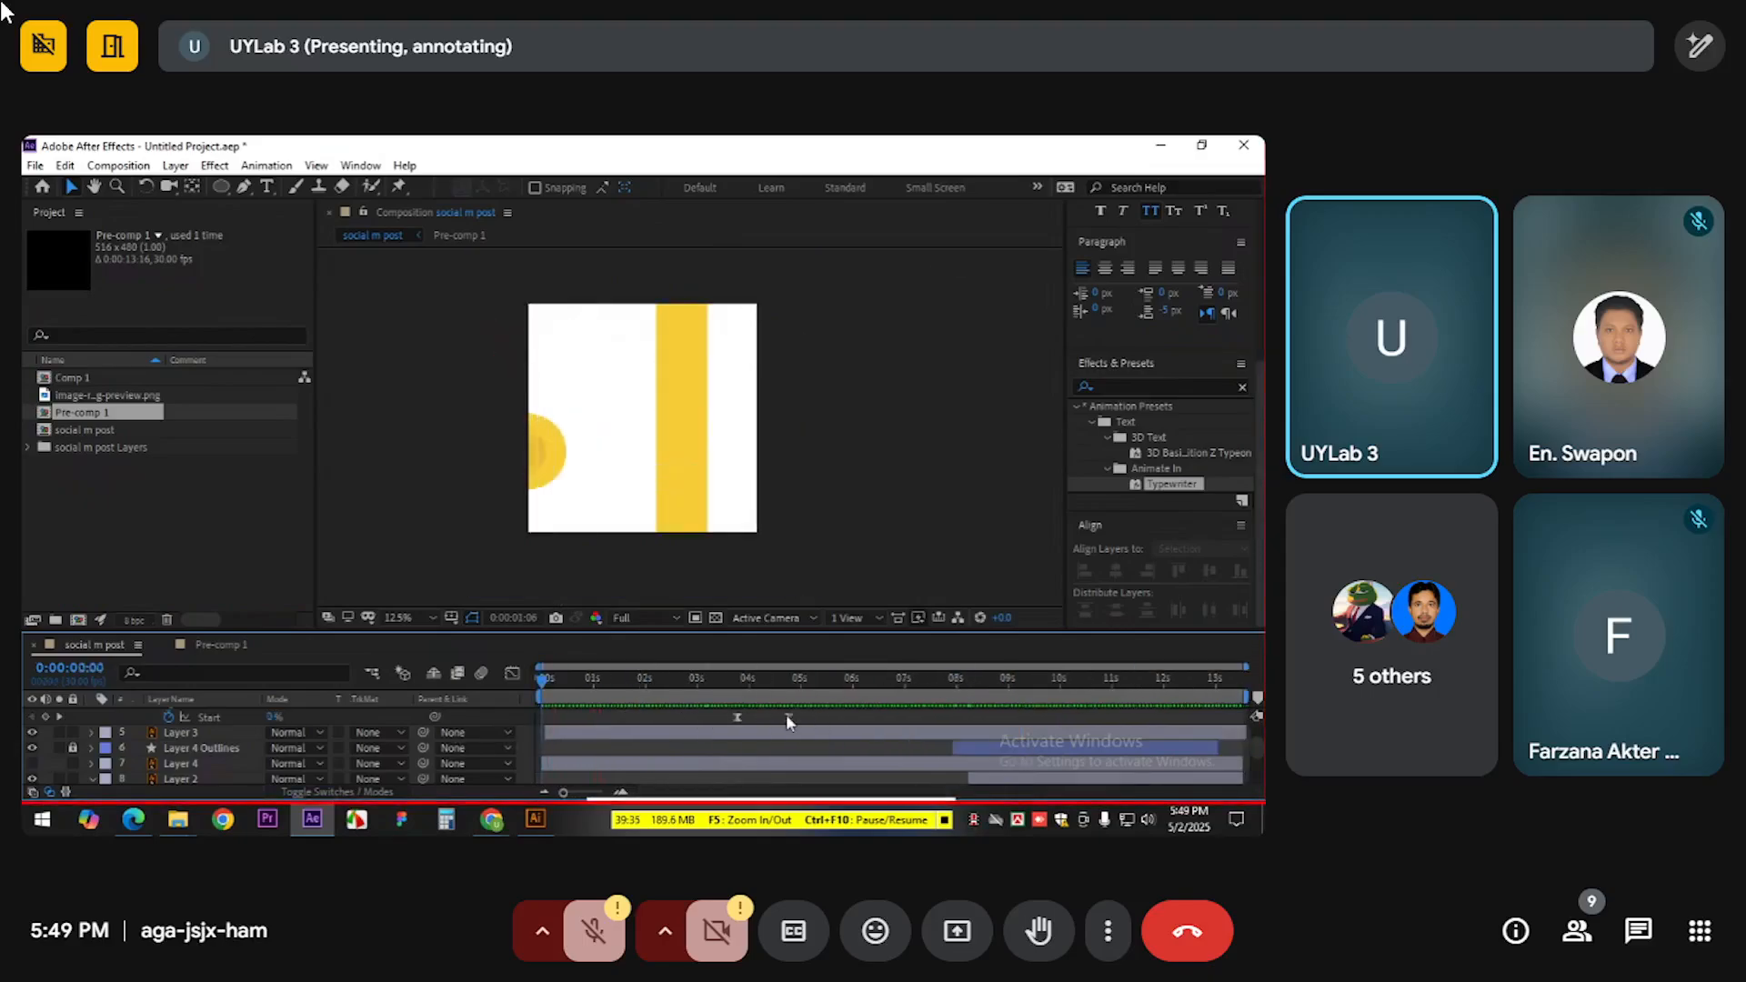
Set the end of the work area to about 0:00:10:00 and play the animation from the start
click(1060, 684)
drag(1062, 684, 1059, 685)
key(n)
key(Home)
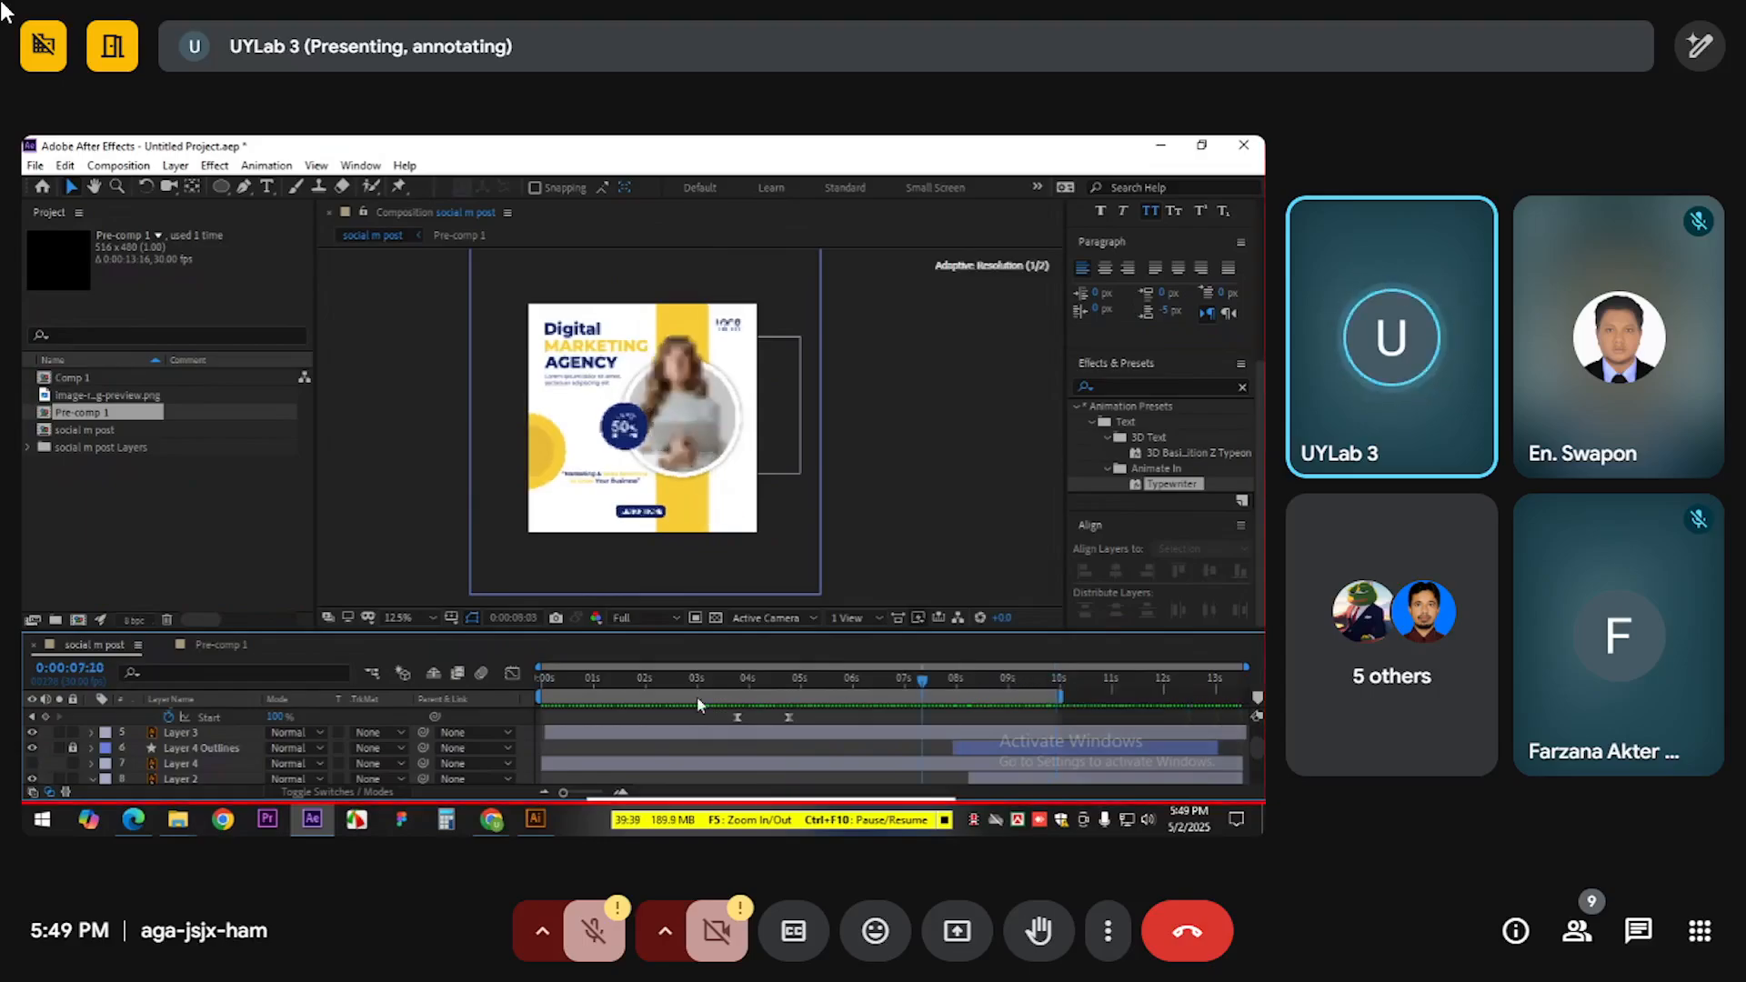
key(space)
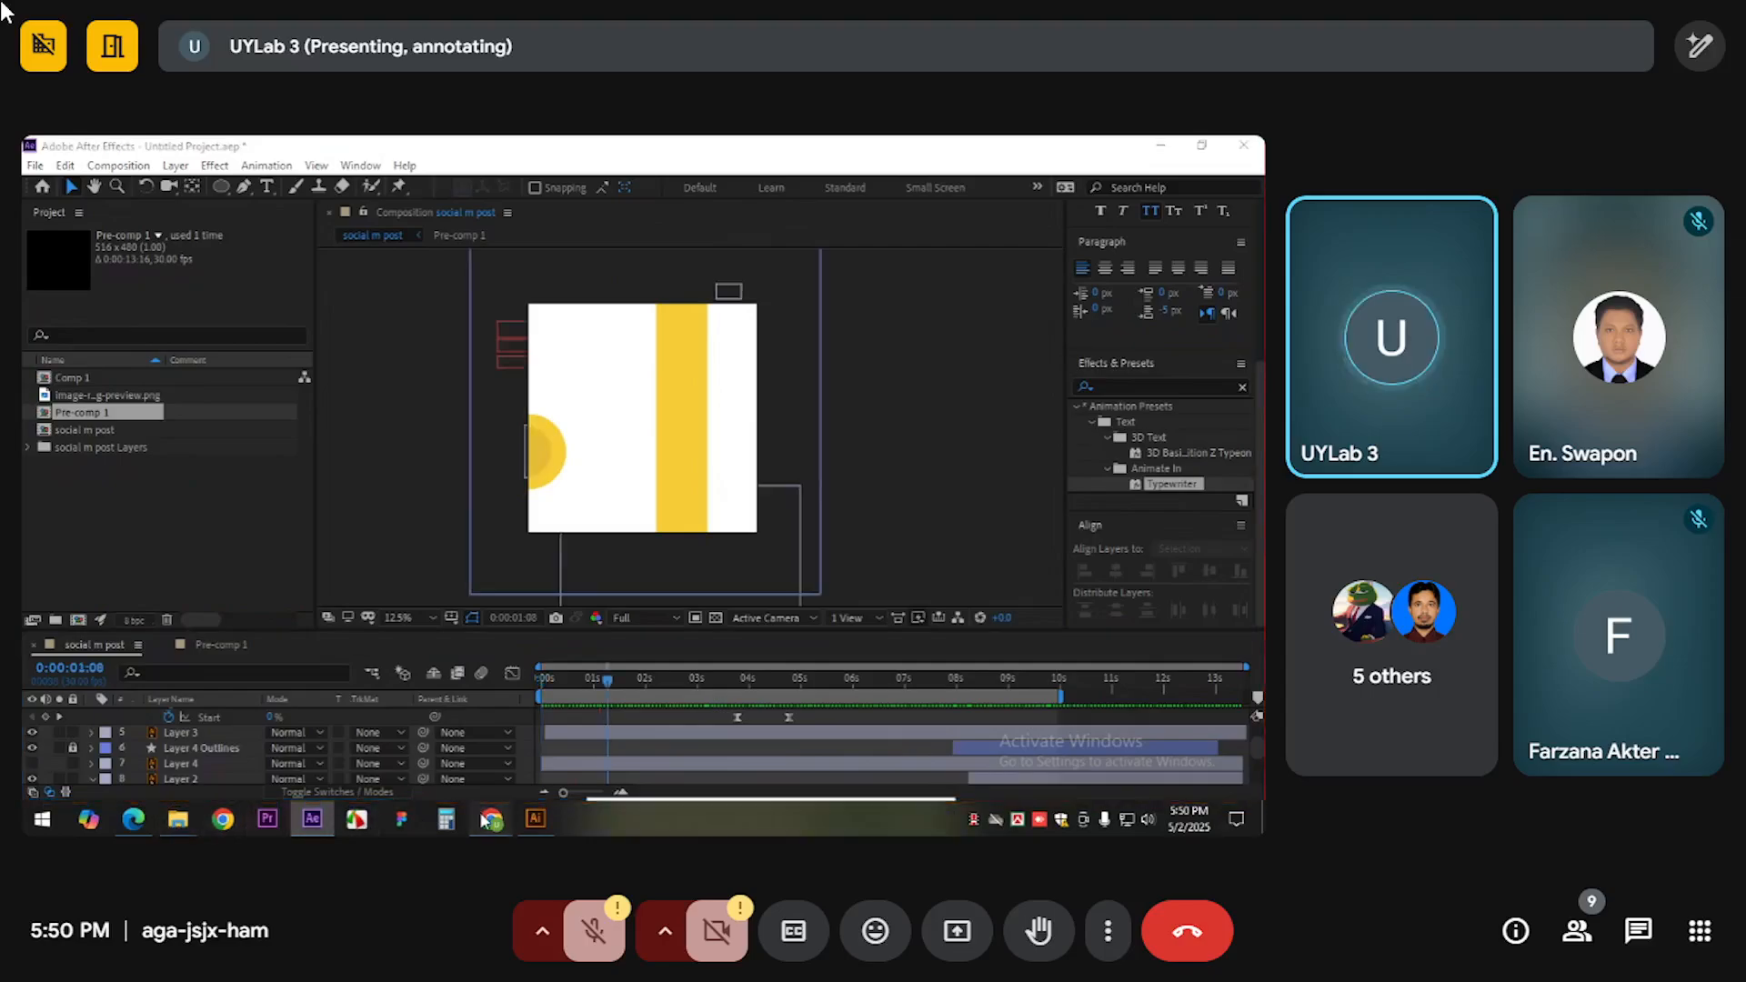
Switch to Chrome, search Google for pixabay and open the Pixabay website
mouse_move(491, 819)
click(329, 762)
click(553, 154)
click(760, 157)
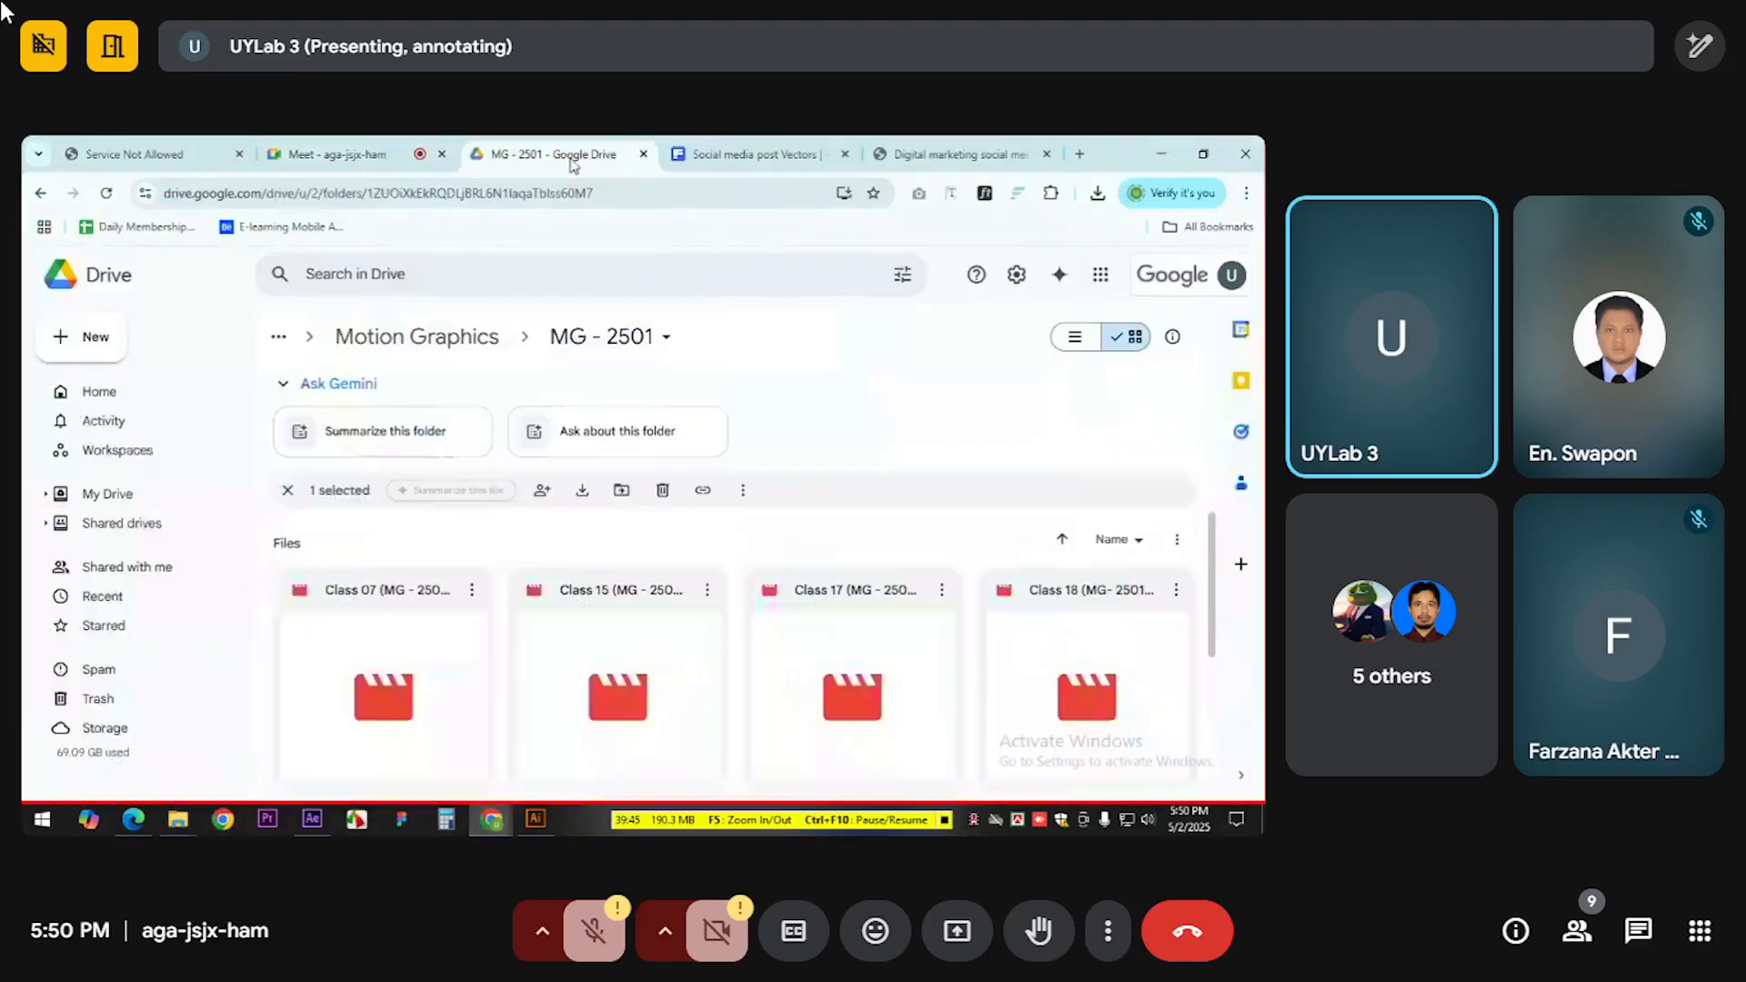
click(671, 194)
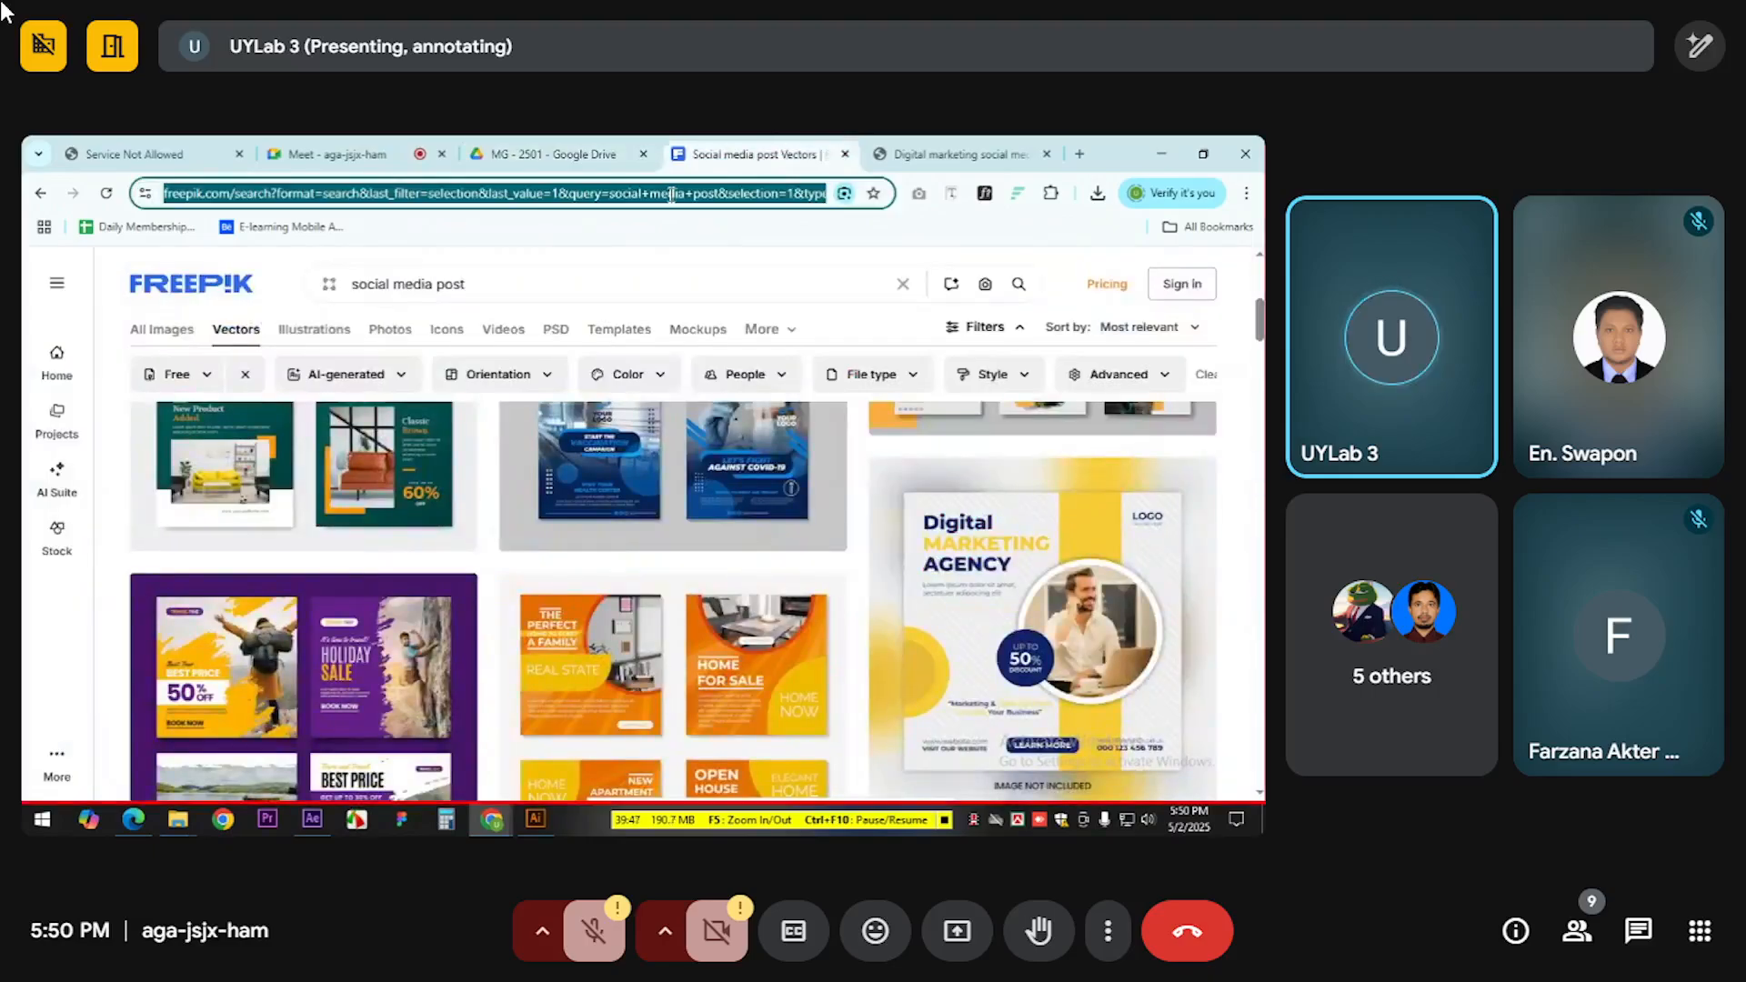
text(pixabay)
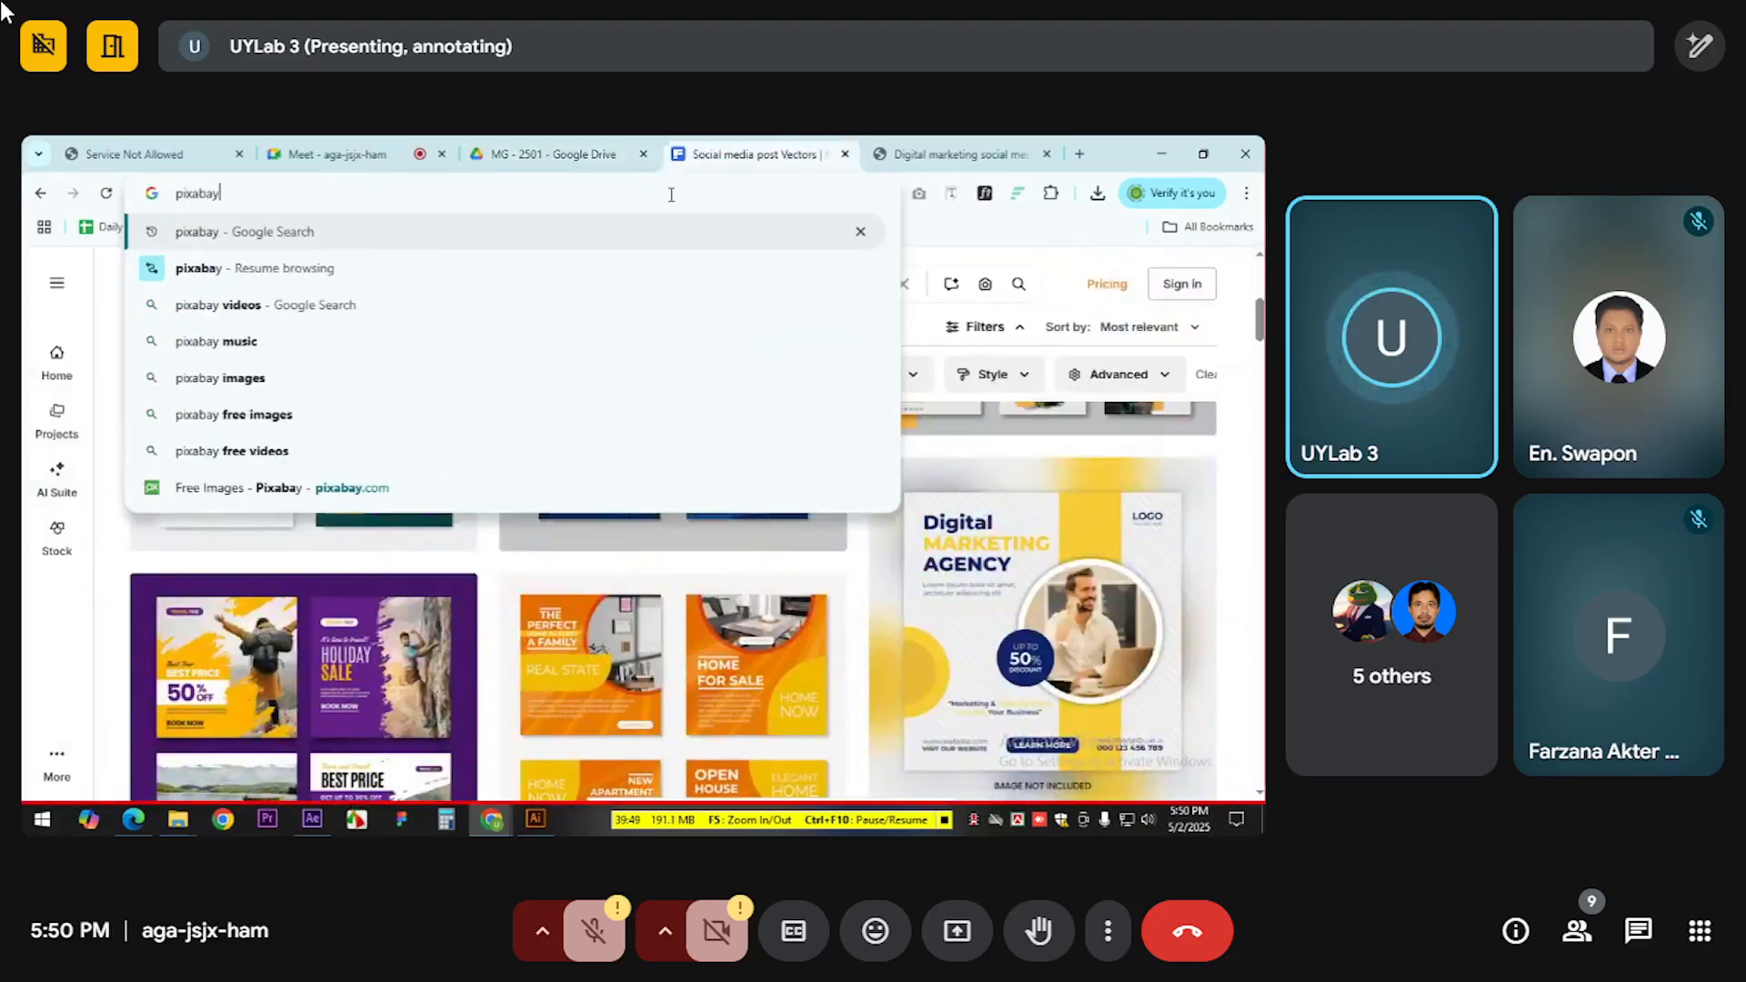
key(Return)
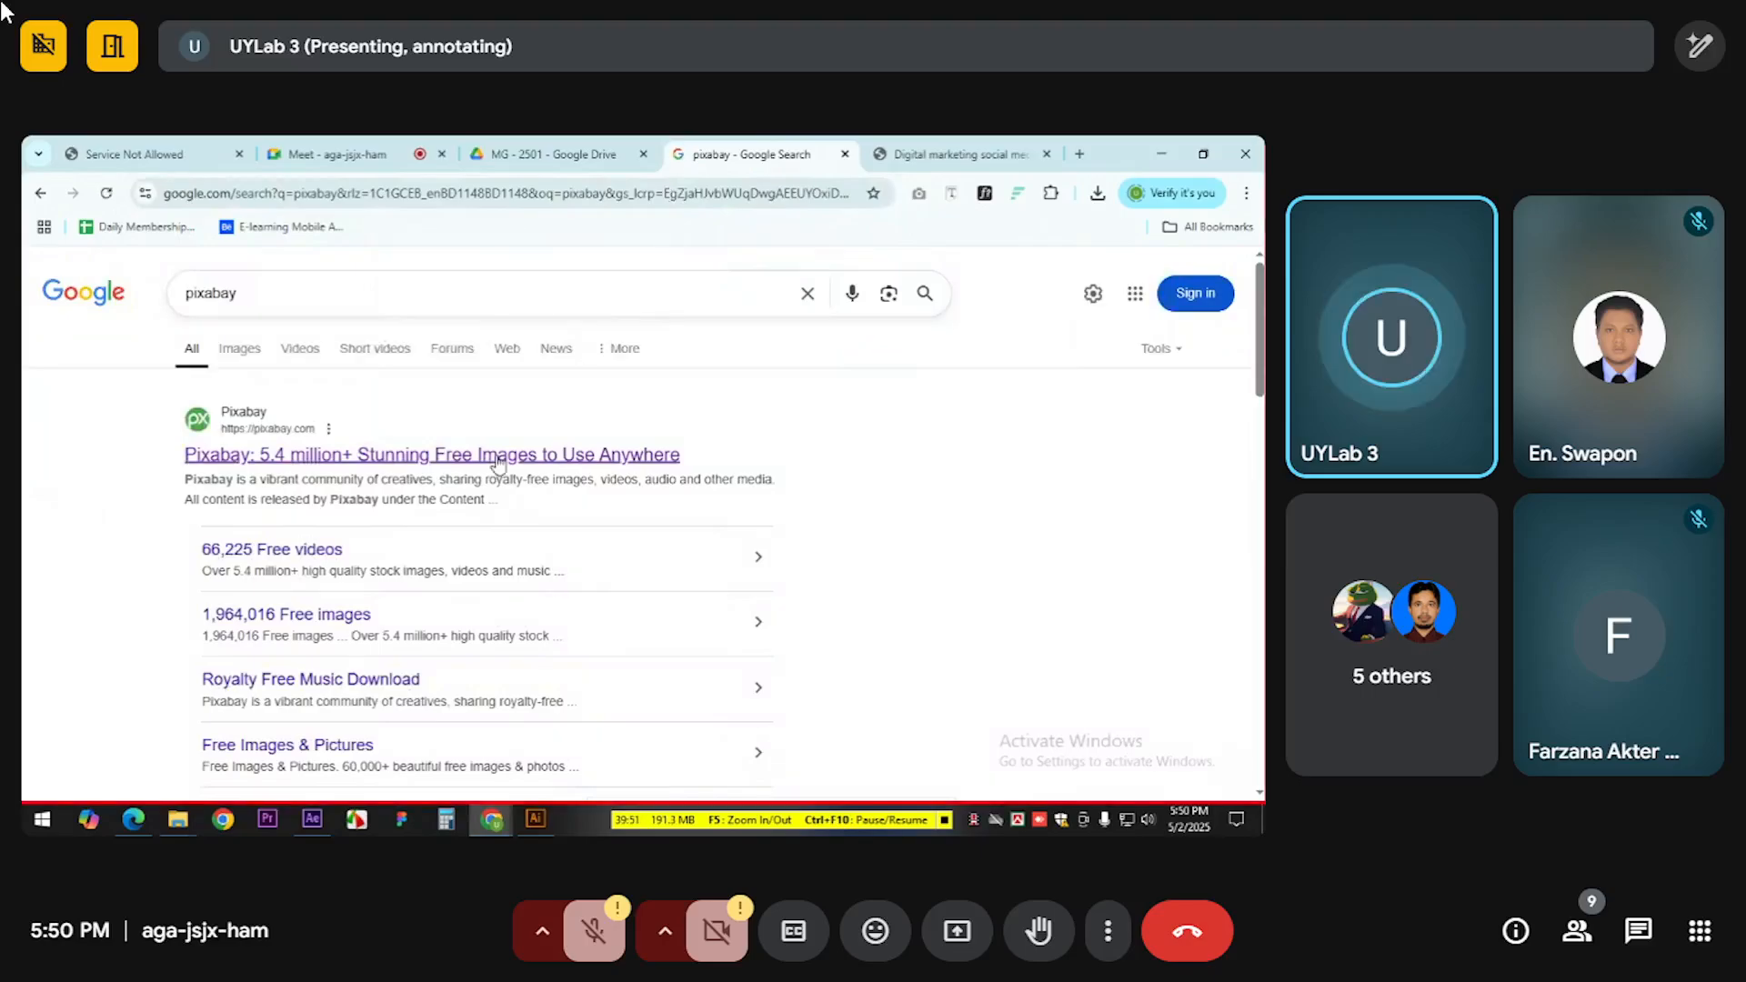
click(486, 461)
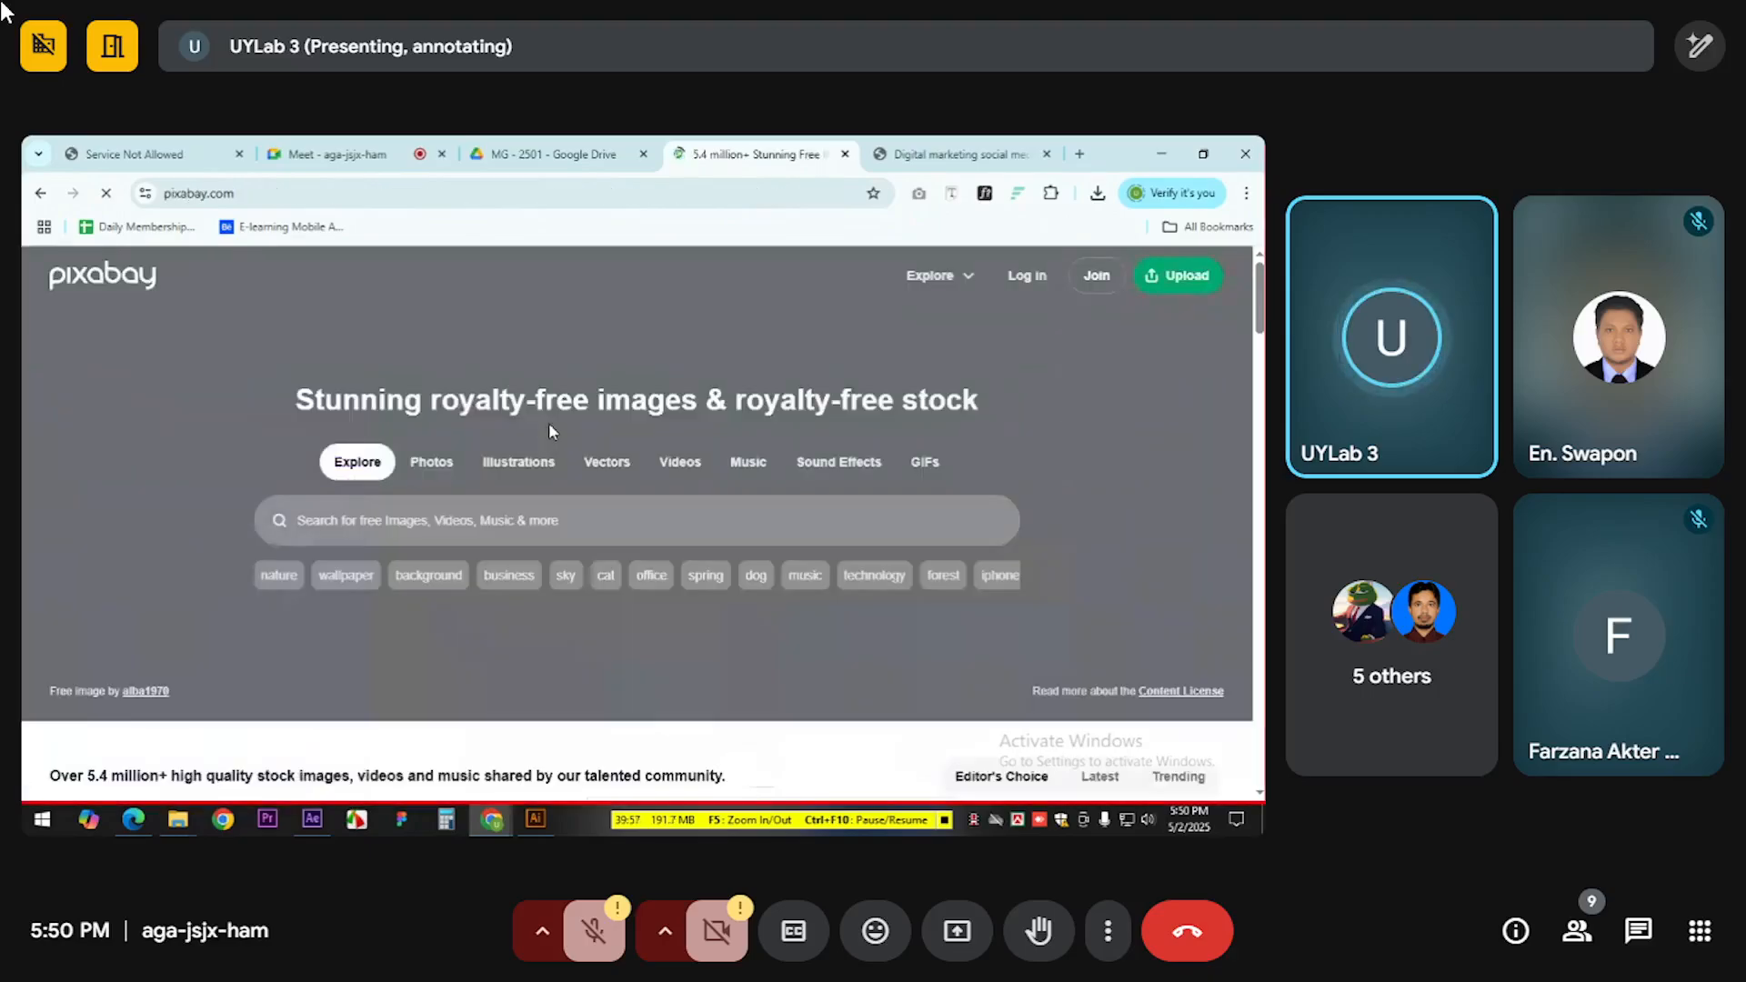
Browse Pixabay's free music, download the track Gorila and show the browser's downloads
click(751, 464)
scroll(435, 498, down, 5)
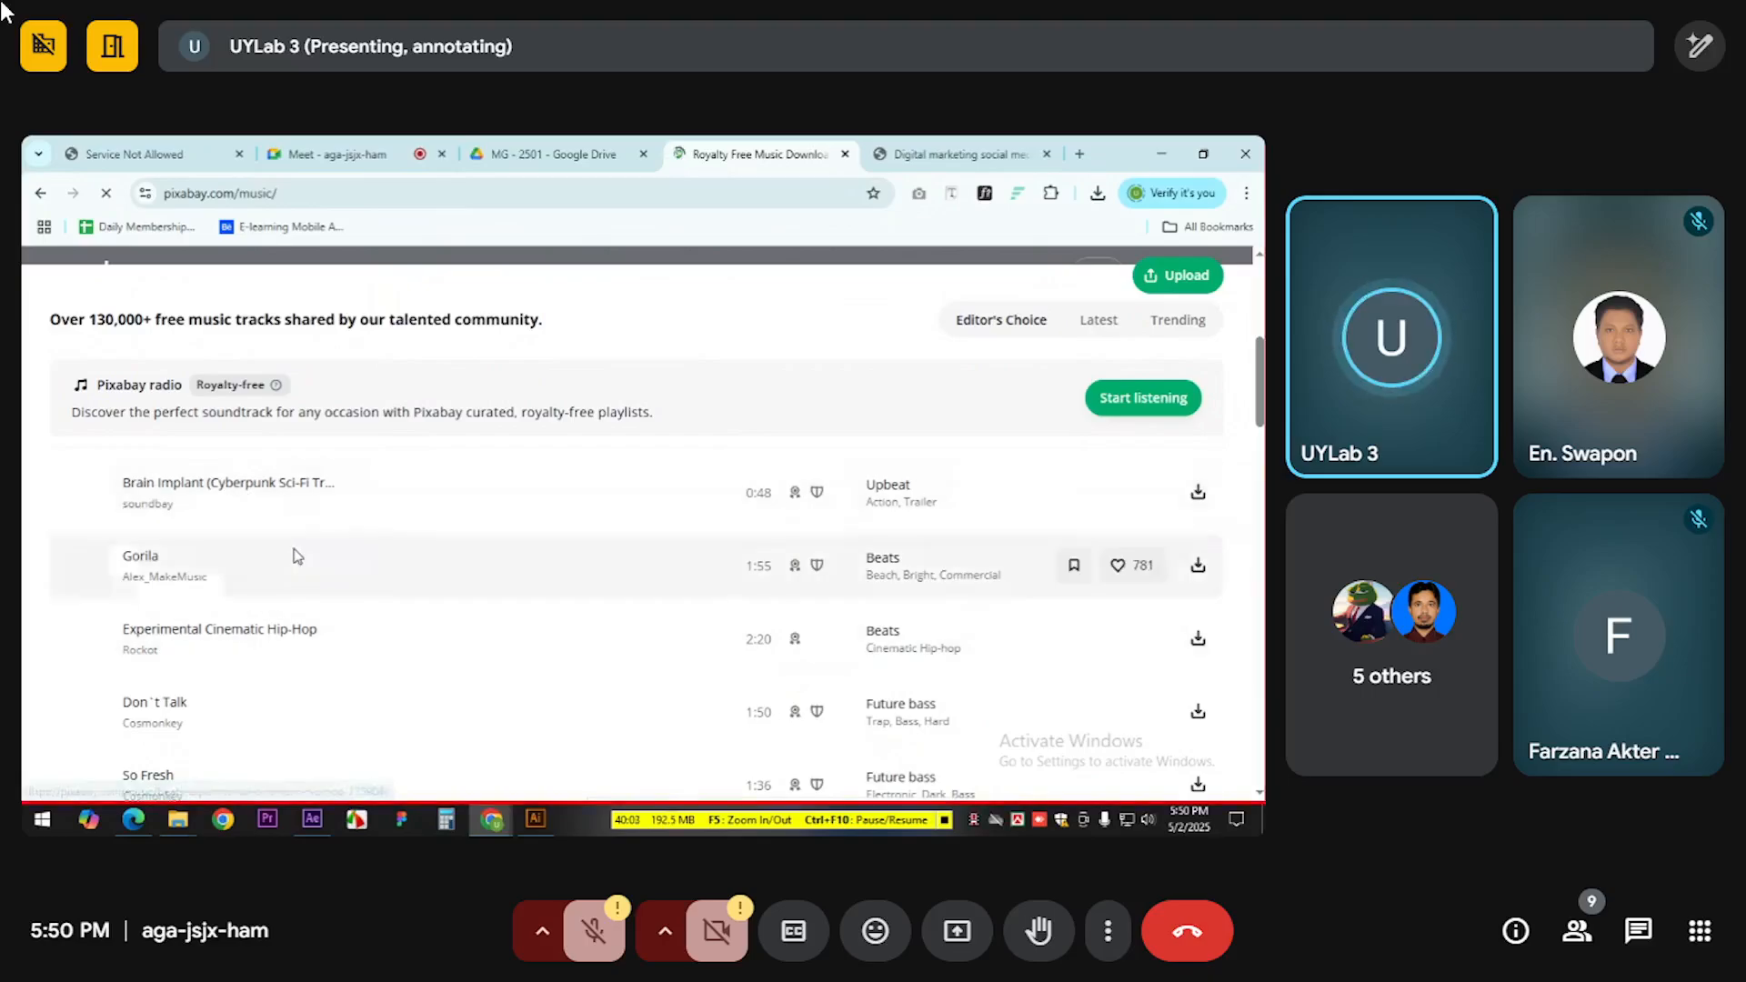
scroll(654, 518, down, 2)
scroll(669, 515, up, 2)
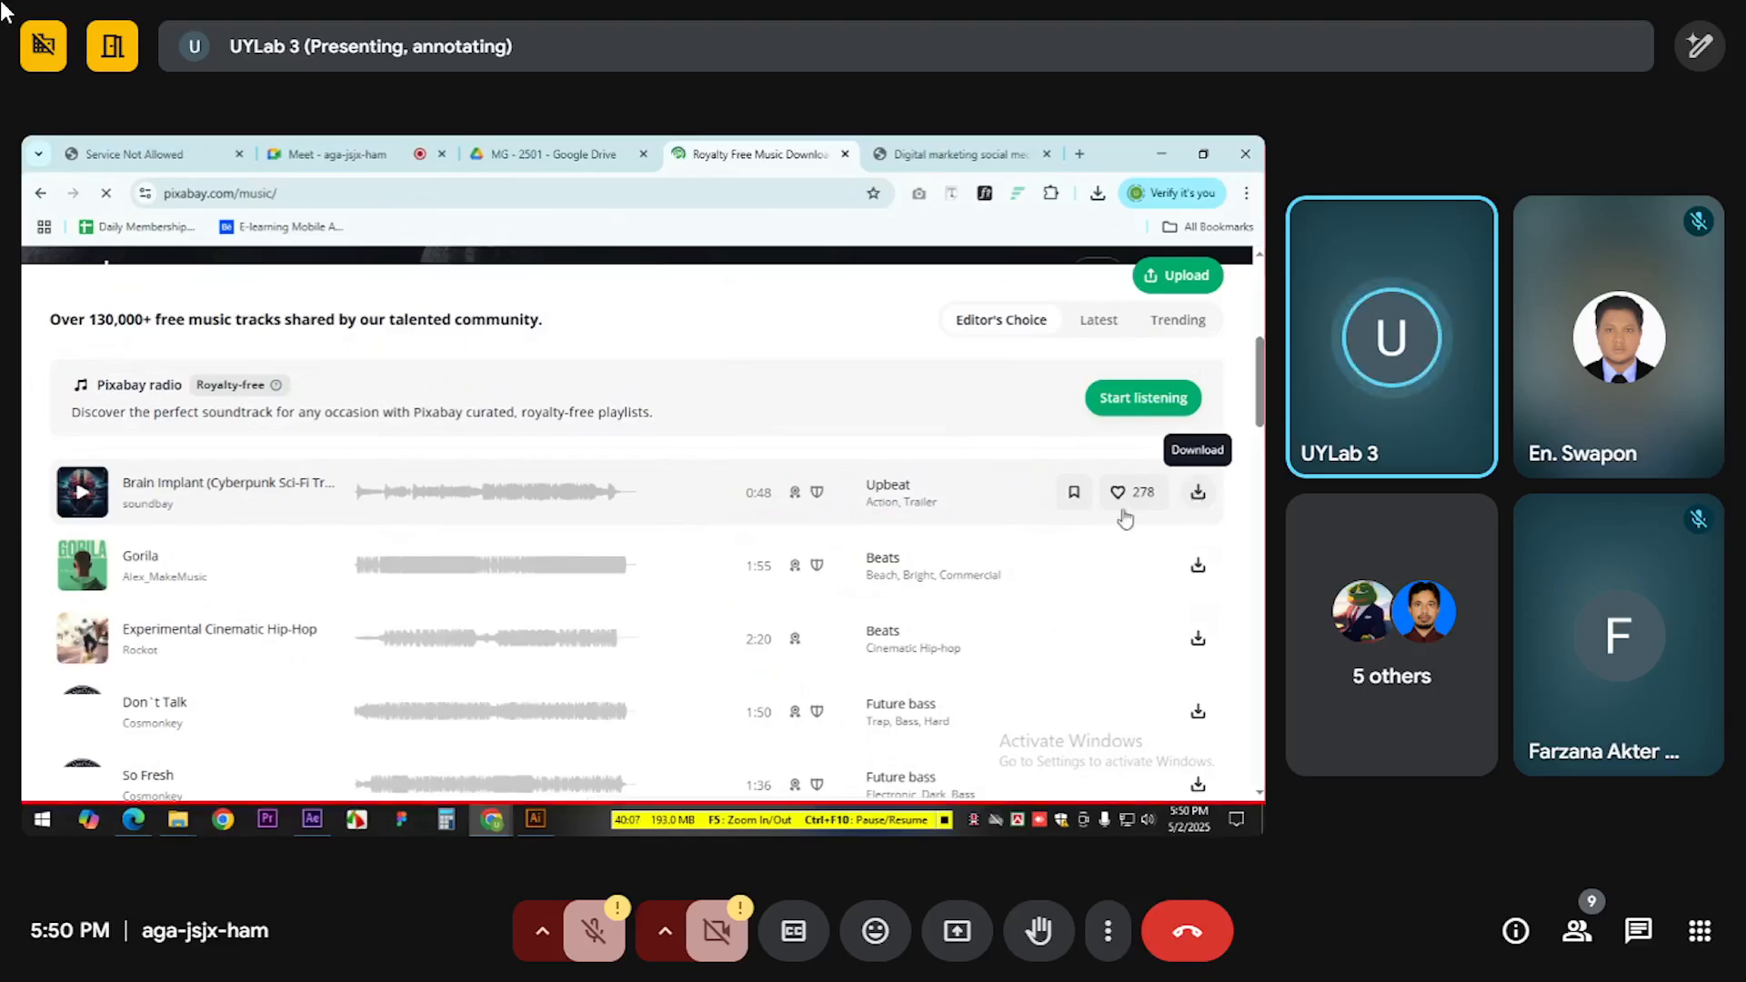
click(1198, 567)
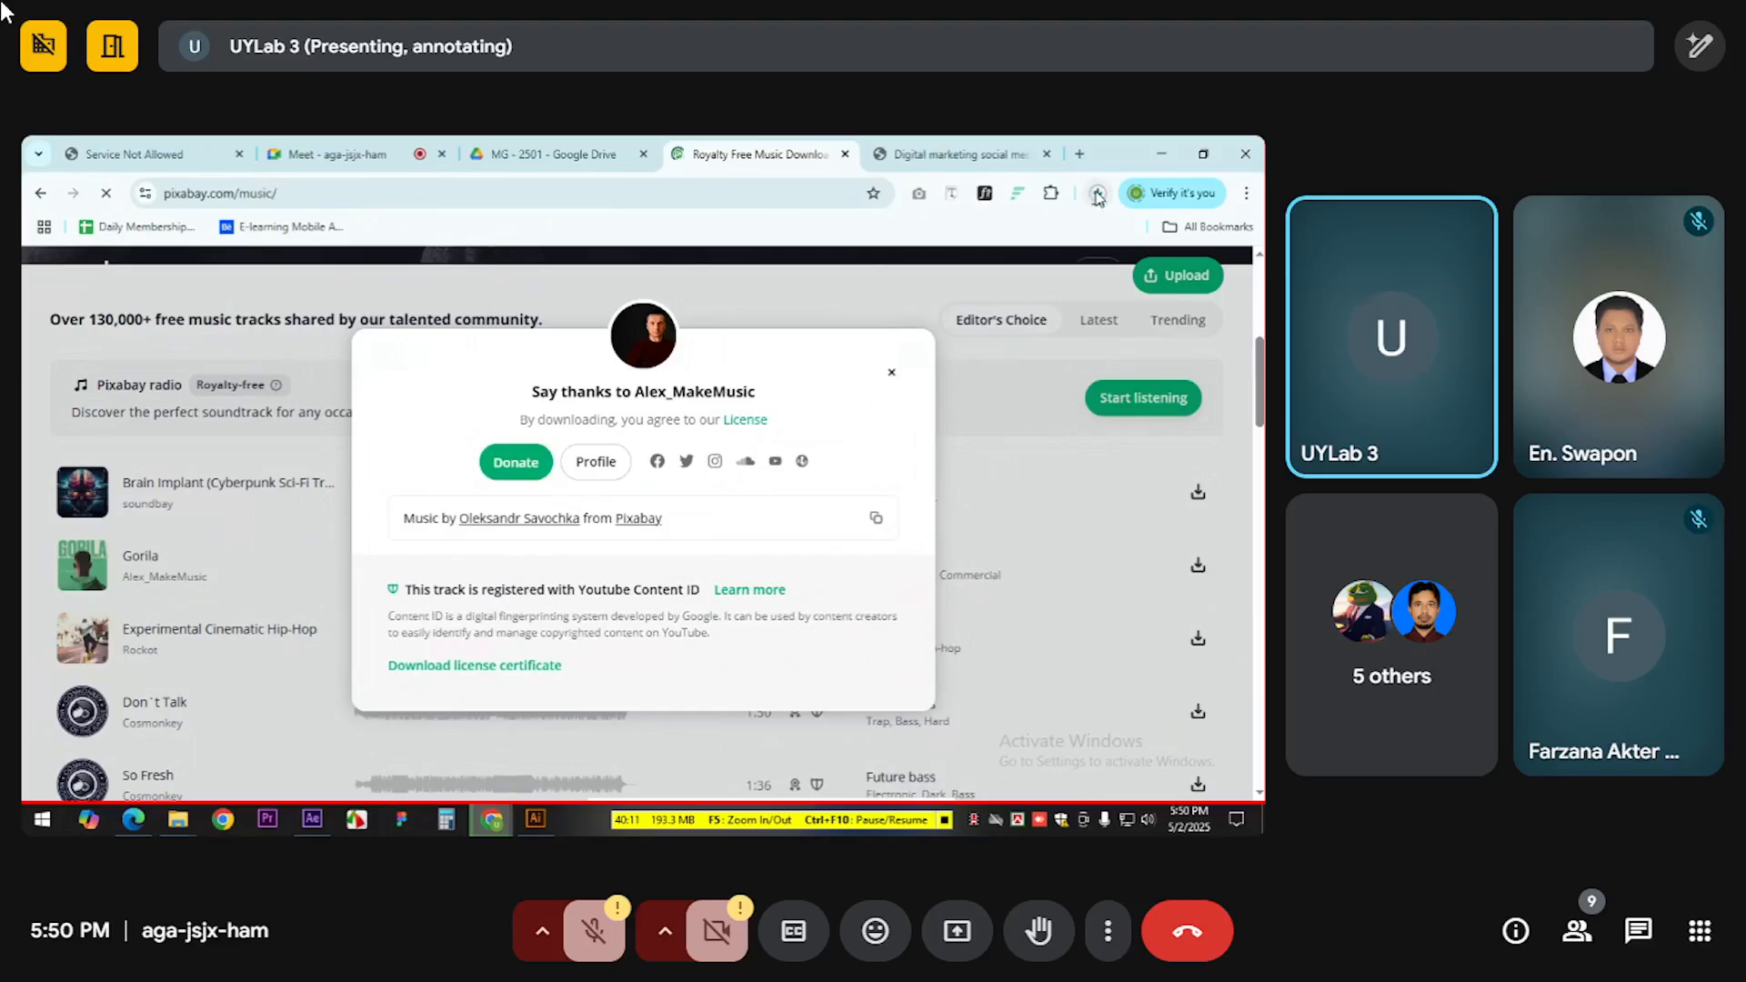
click(891, 372)
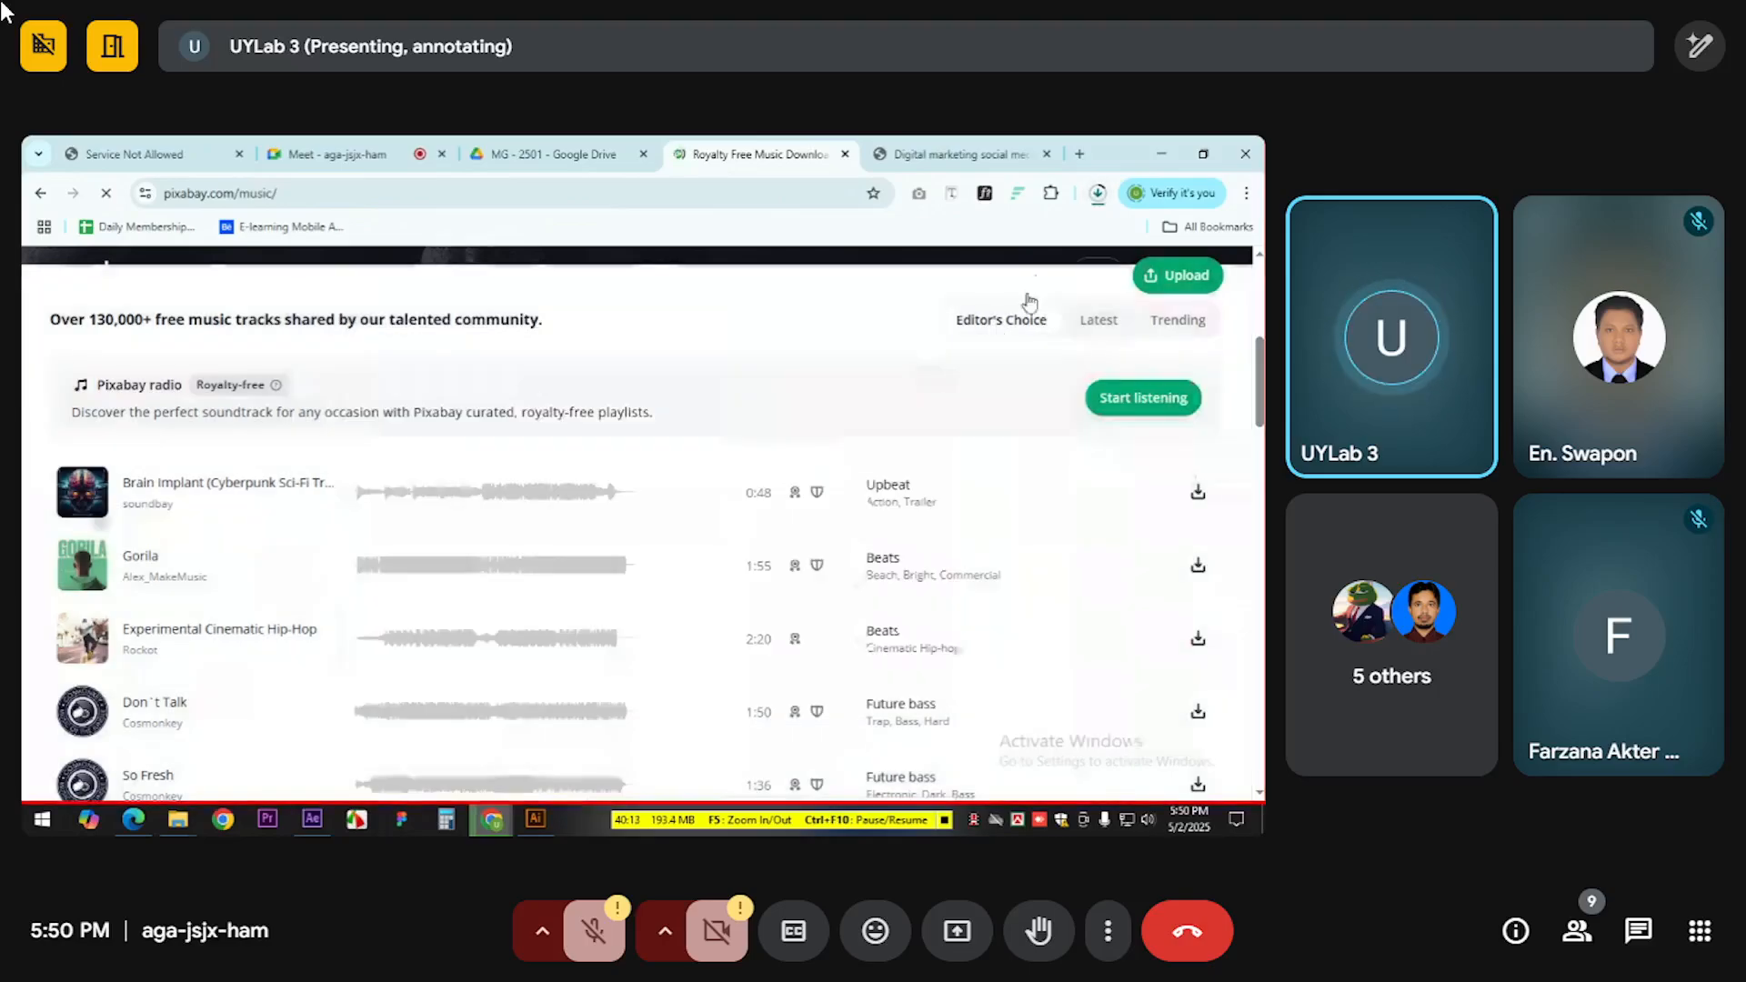
click(1098, 194)
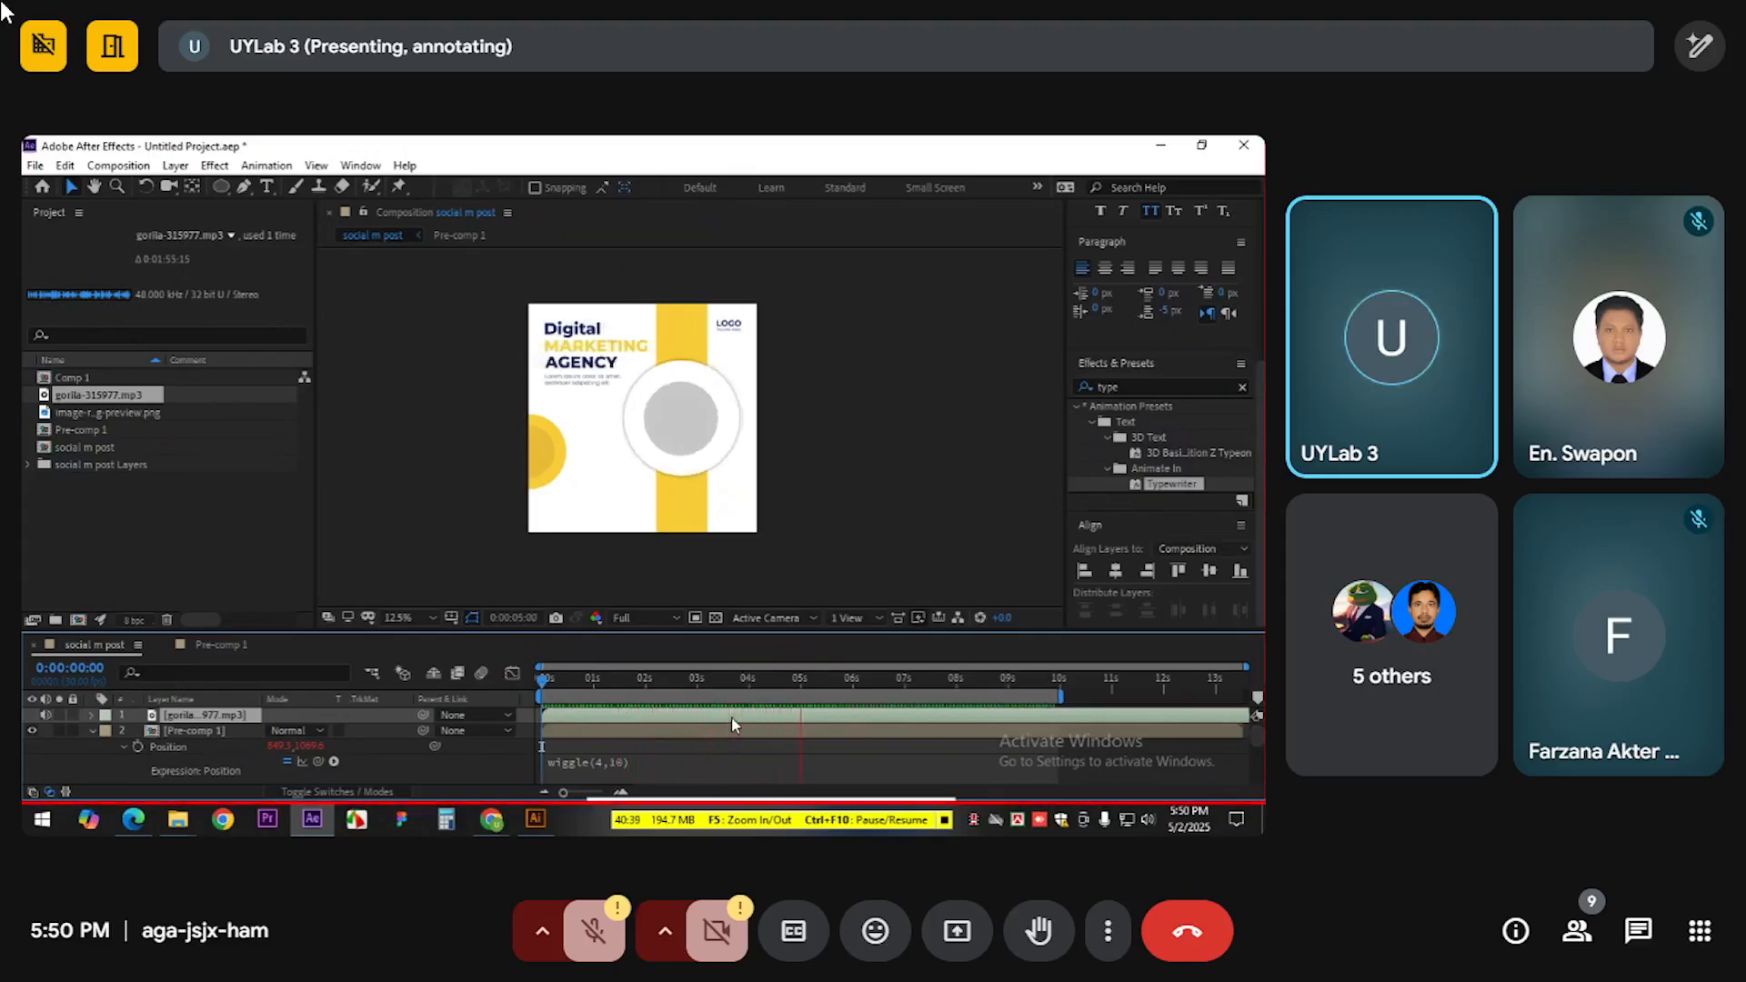
Enlarge the timeline panel and review the animation with the gorila-315977.mp3 music up to 0:00:10:00
key(space)
drag(701, 625, 692, 556)
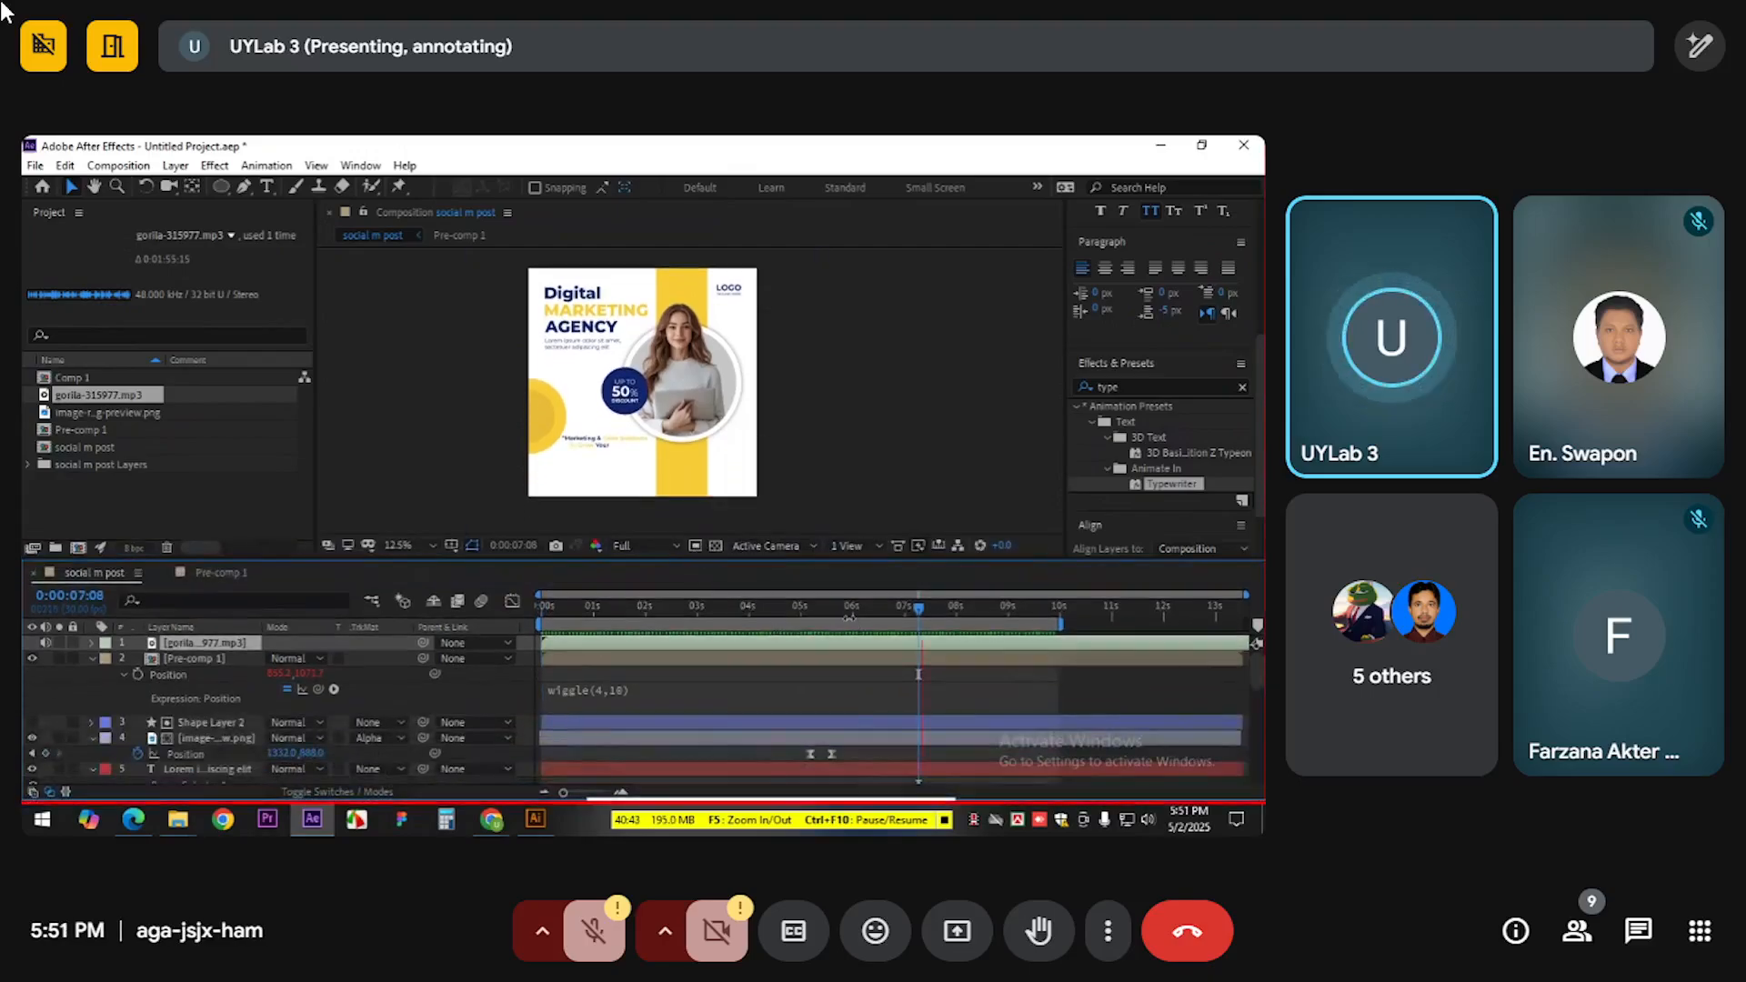
click(1059, 607)
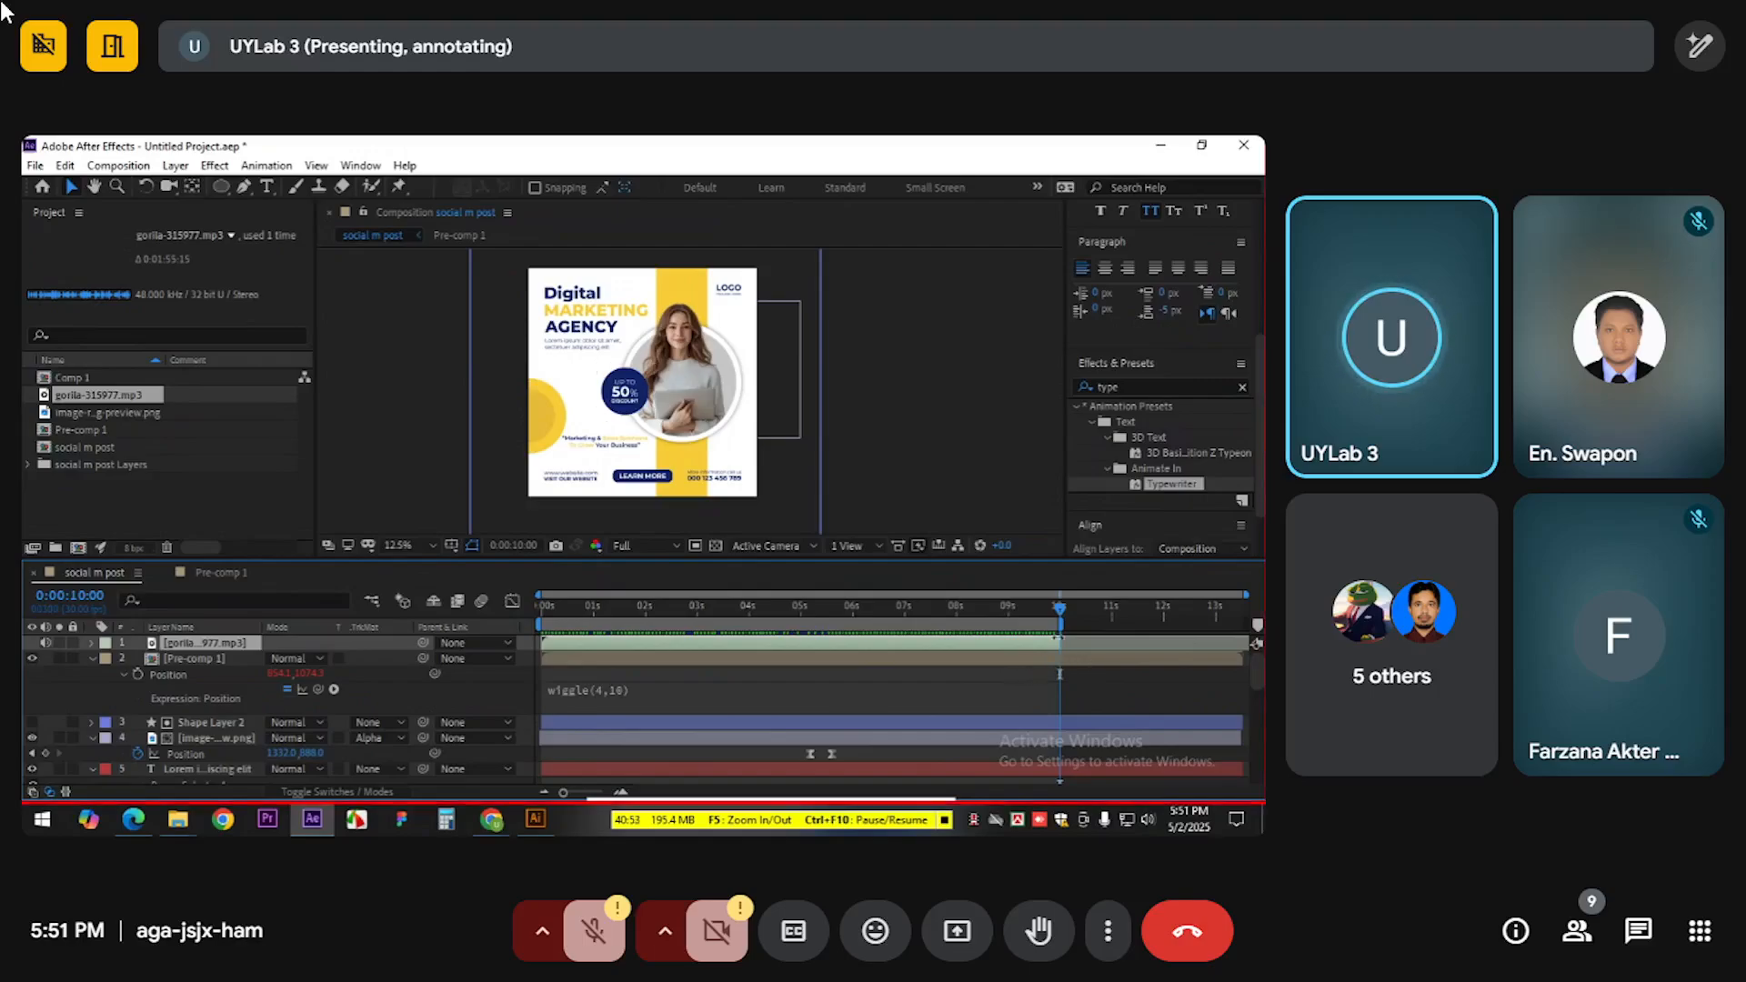
click(993, 609)
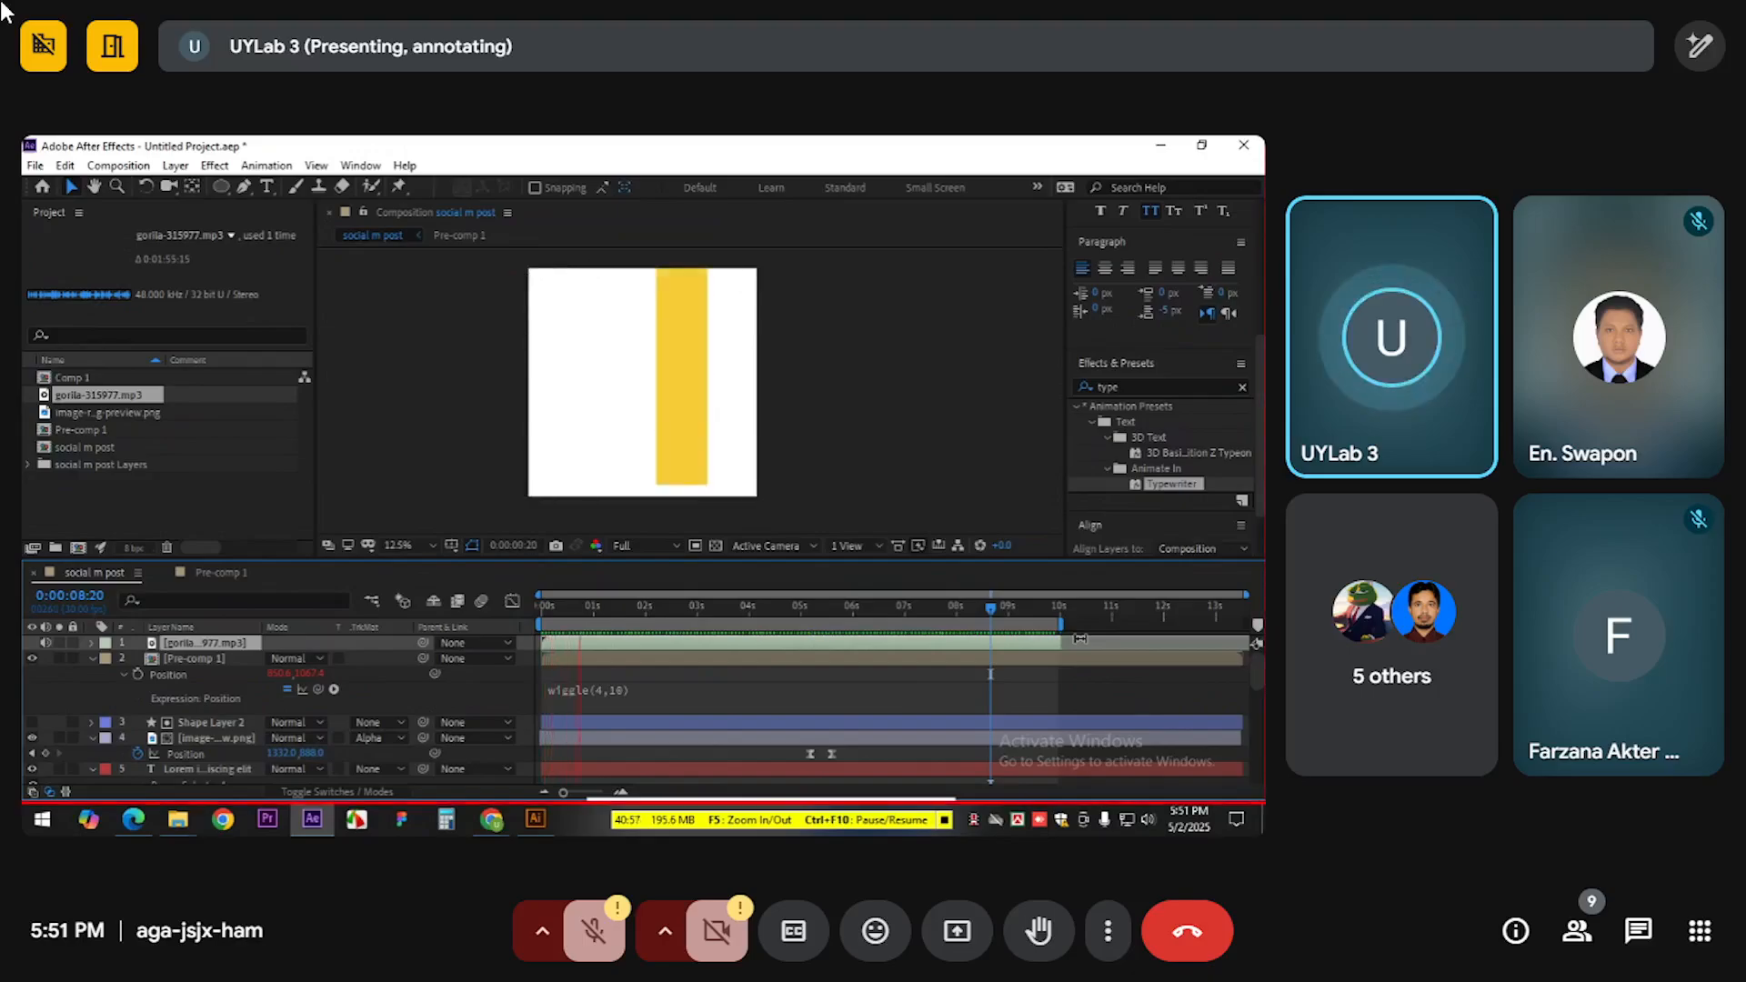
click(1017, 624)
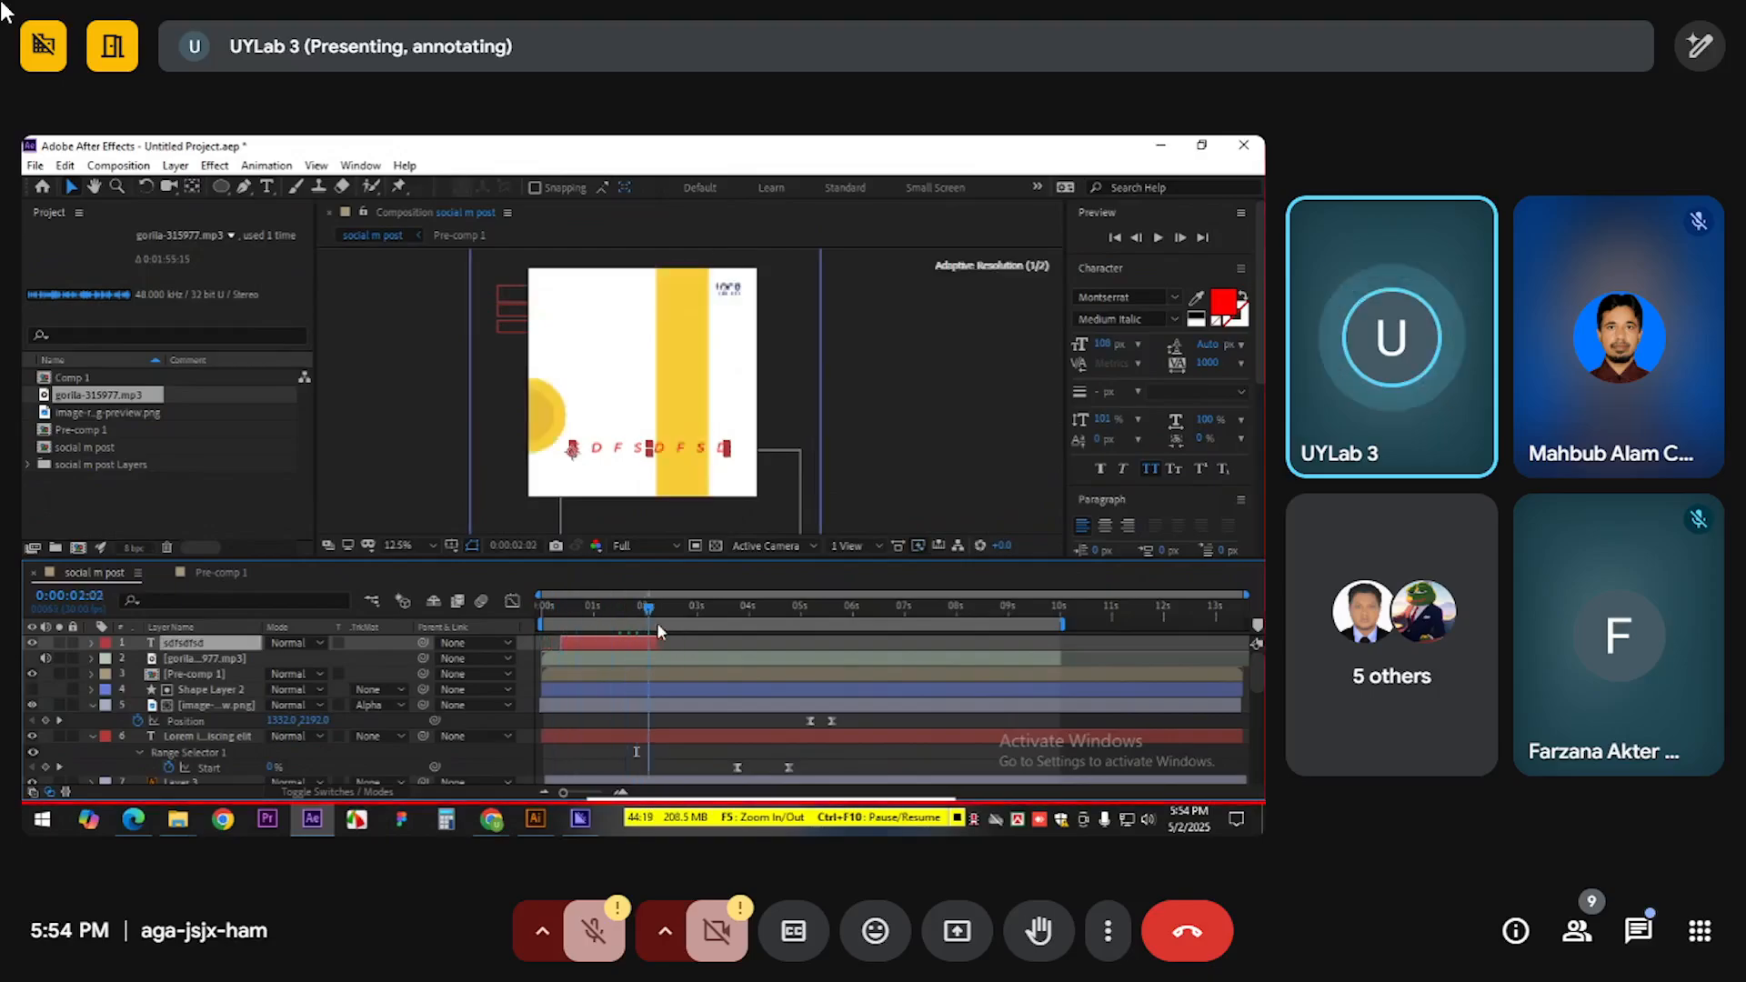
At 0:00:01:15, nudge the red sample text slightly to the left and scrub across its time span to 0:00:02:04
drag(671, 607, 619, 607)
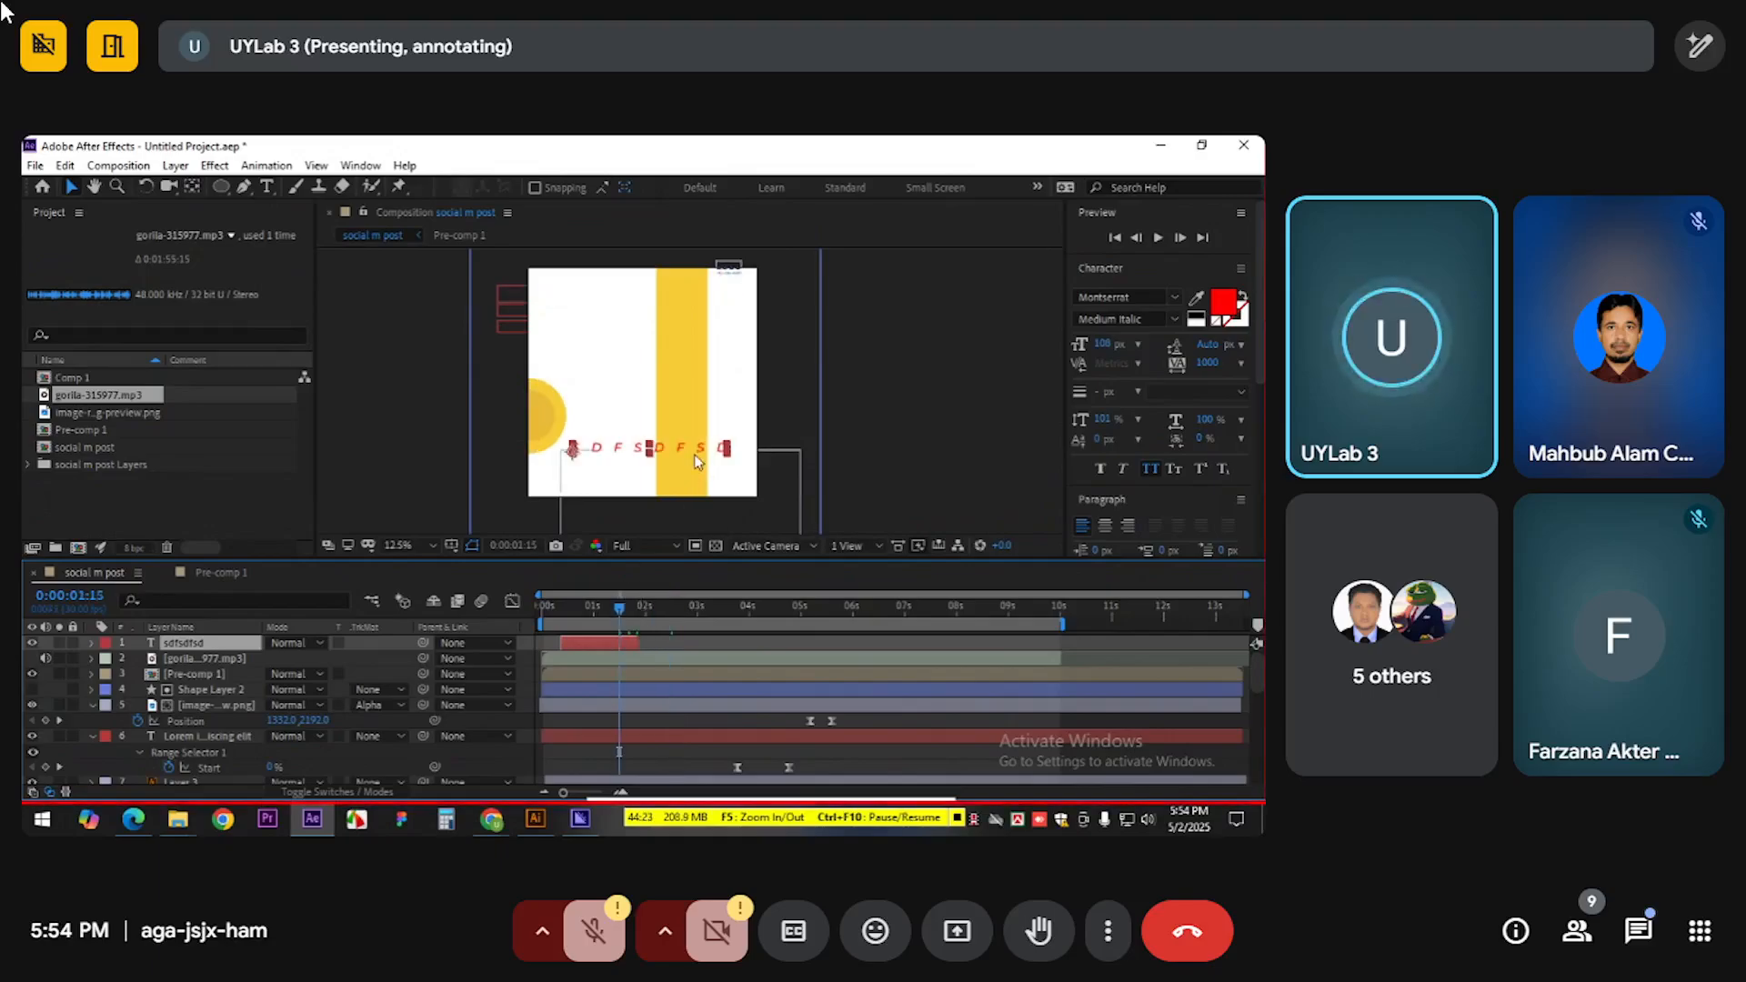
drag(692, 449, 685, 452)
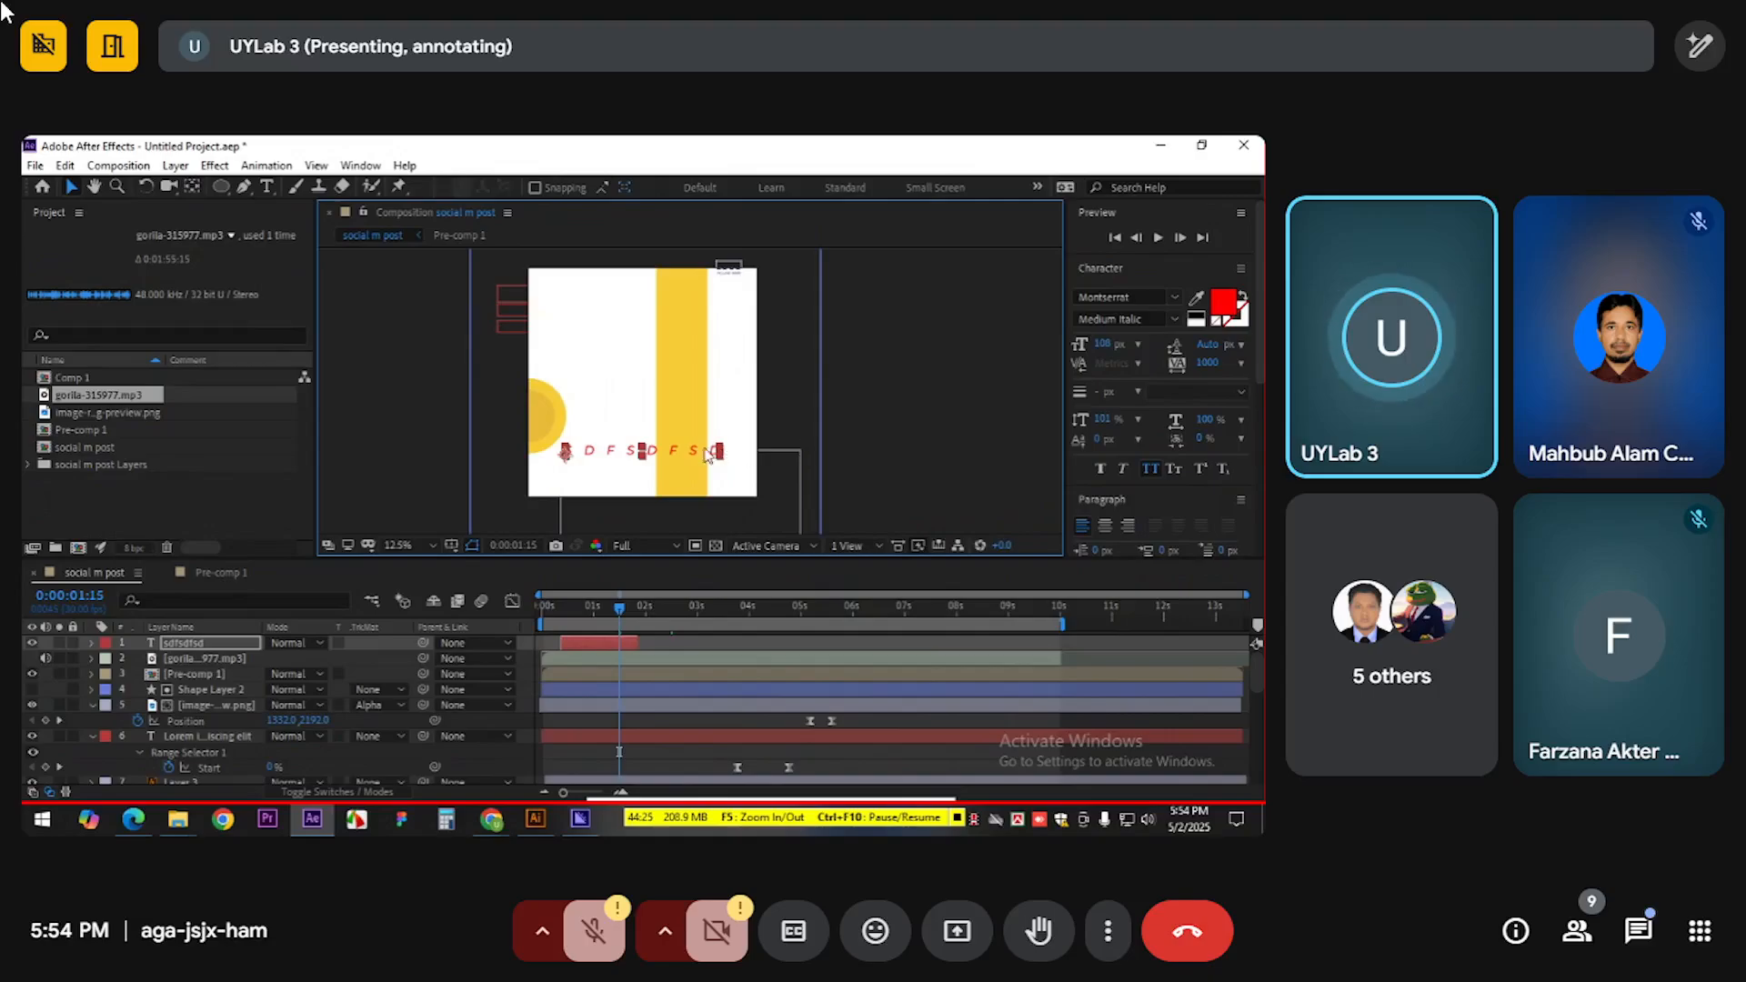
drag(618, 602, 553, 629)
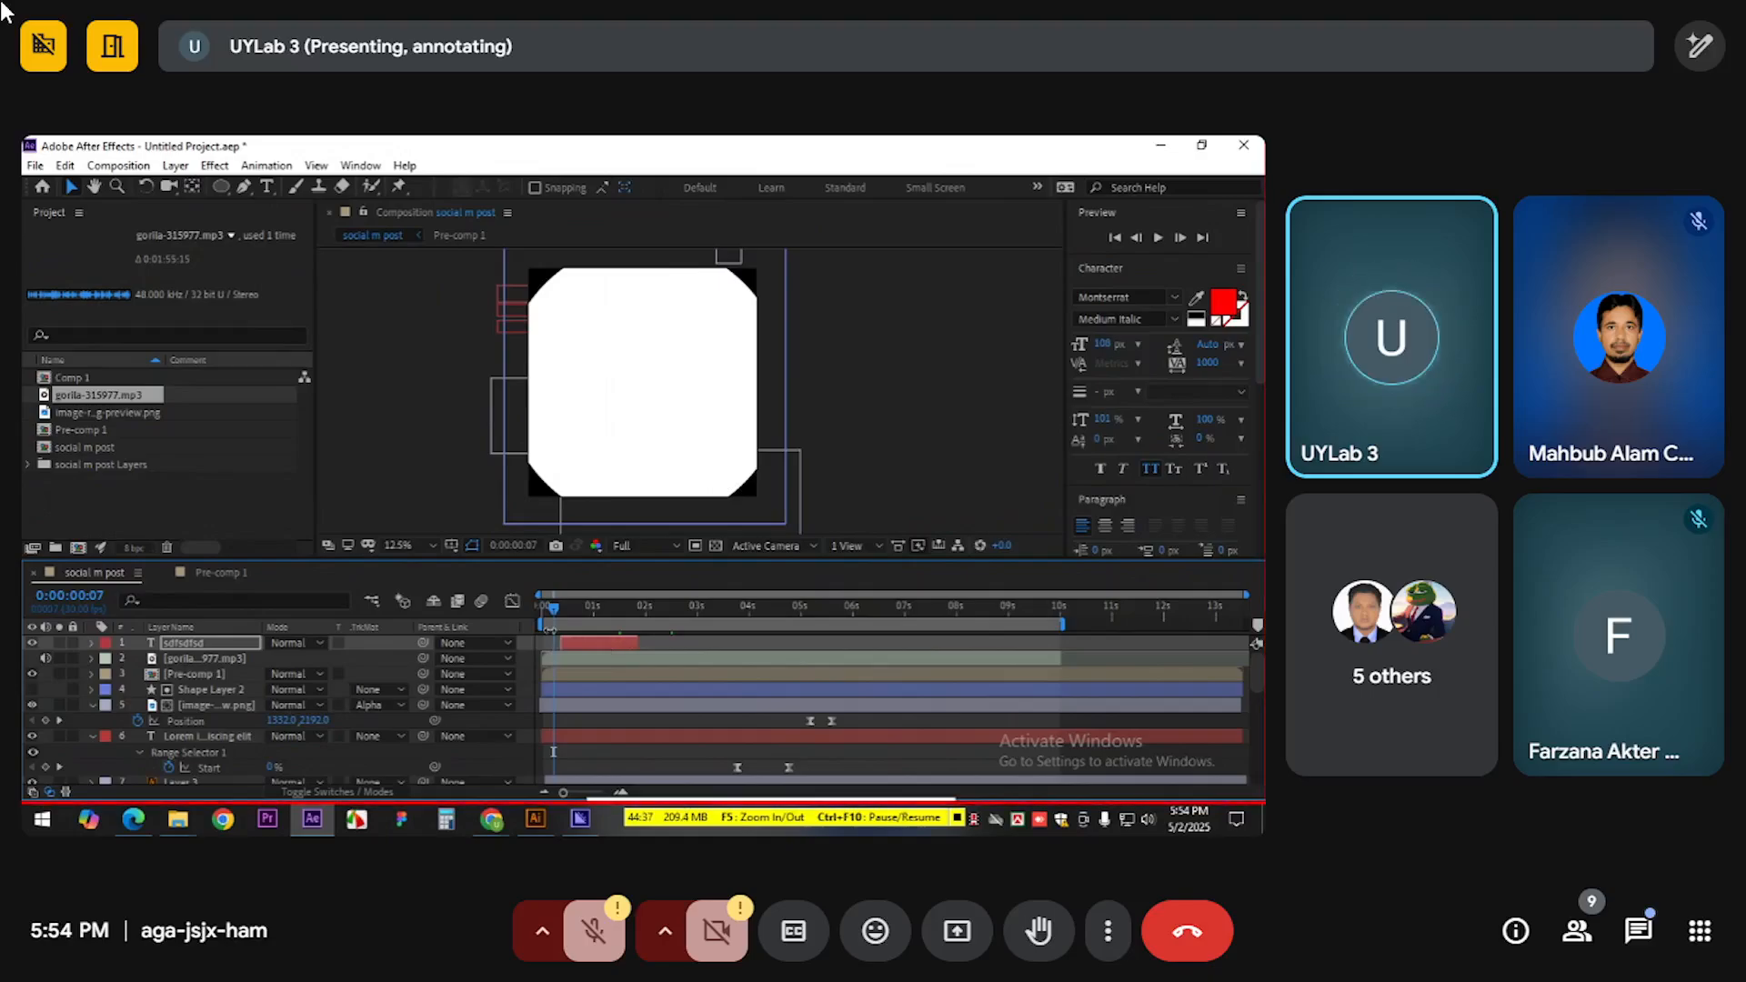
drag(564, 609, 651, 607)
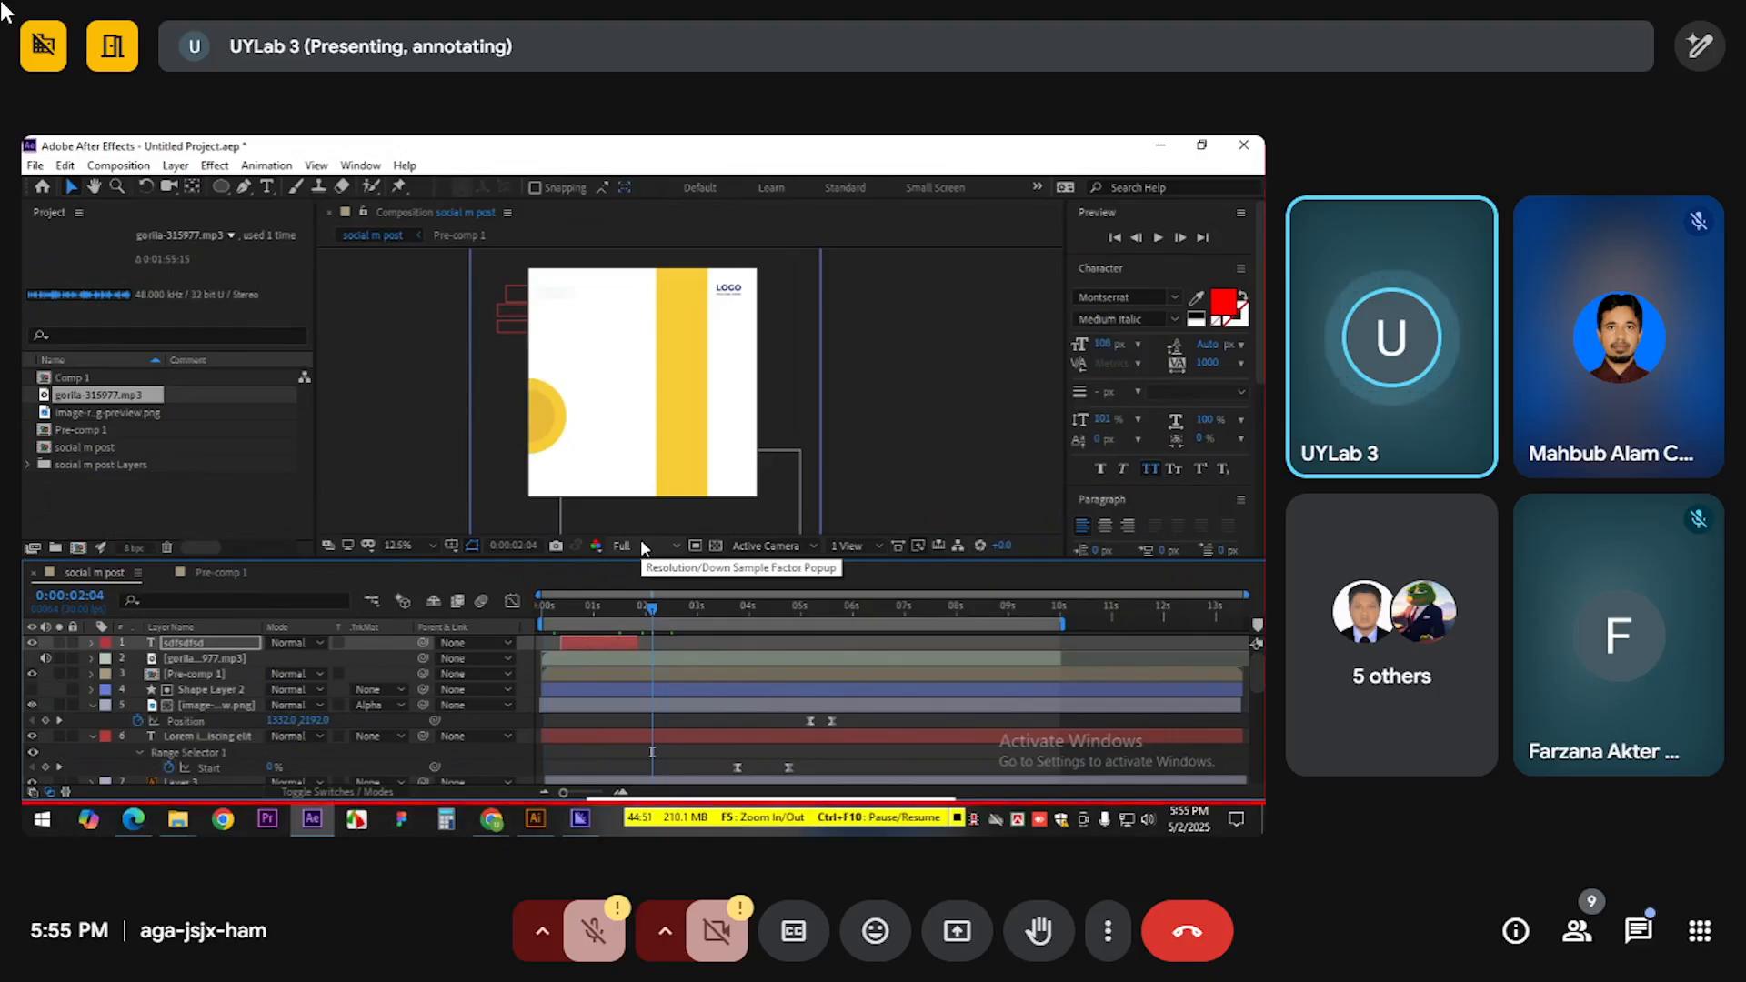
Scrub through the first seconds of the composition to review the opening circle reveal
key(alt+Tab)
click(1164, 146)
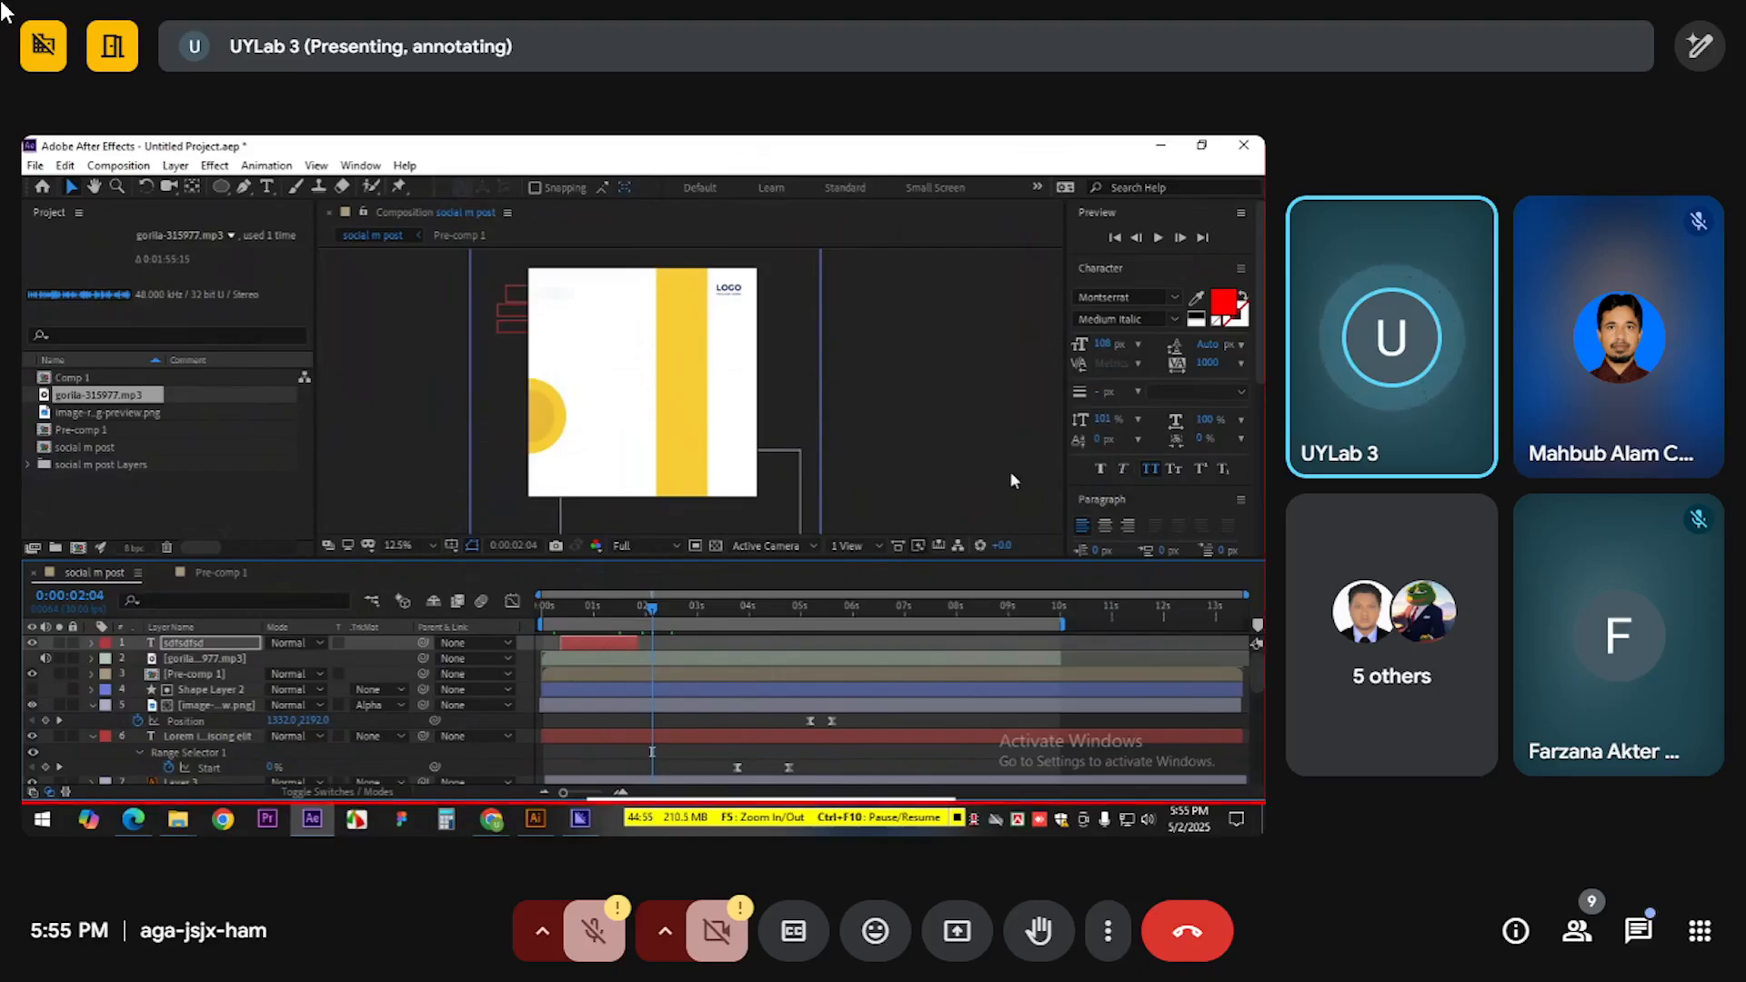
click(550, 608)
mouse_move(556, 614)
mouse_down()
mouse_move(651, 607)
mouse_move(551, 628)
mouse_up()
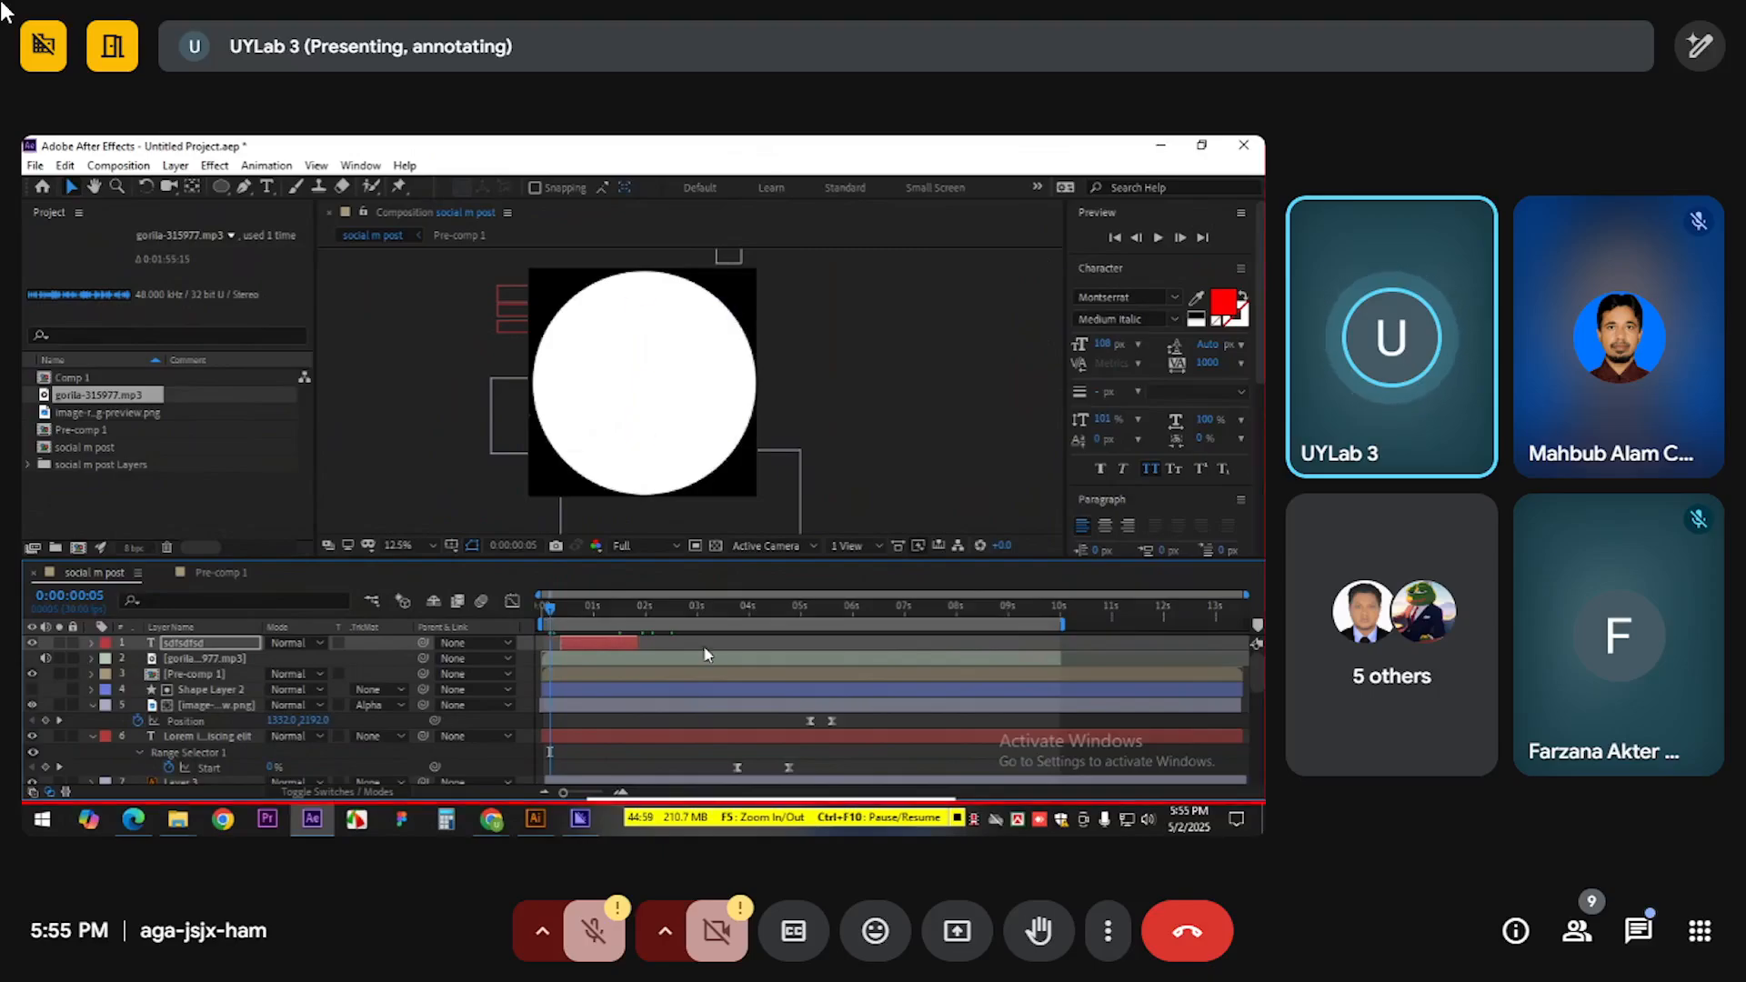
click(669, 609)
drag(669, 611, 476, 614)
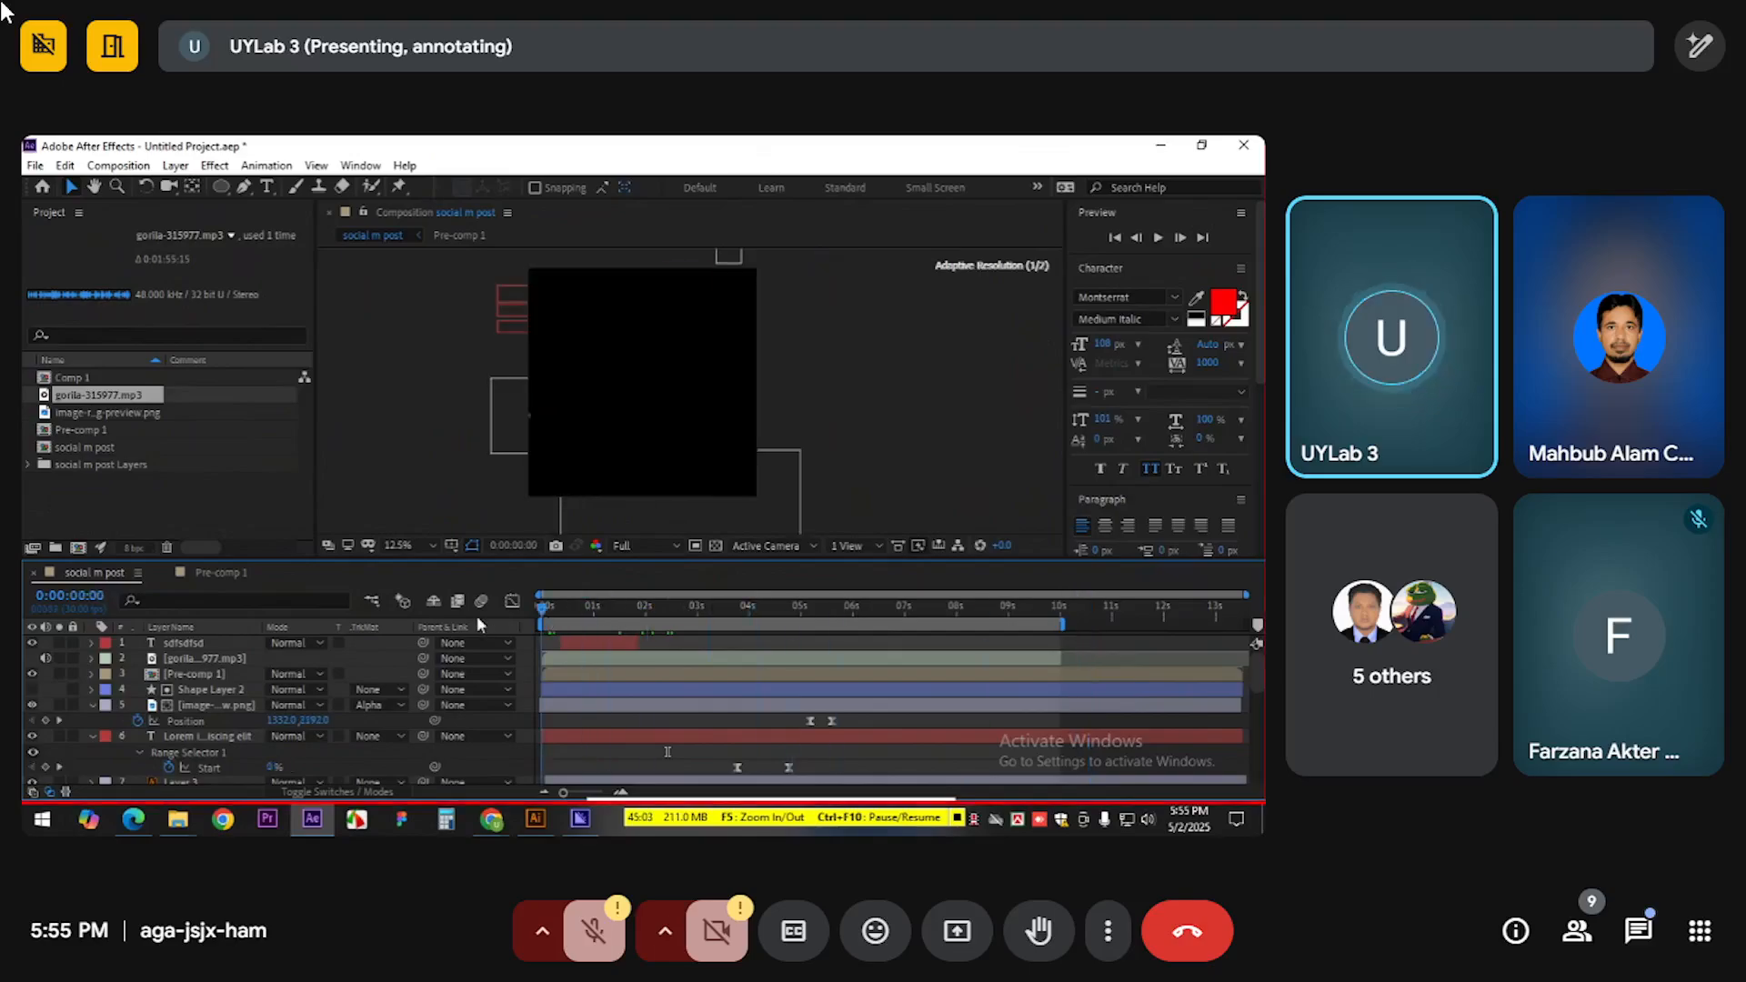
mouse_move(486, 821)
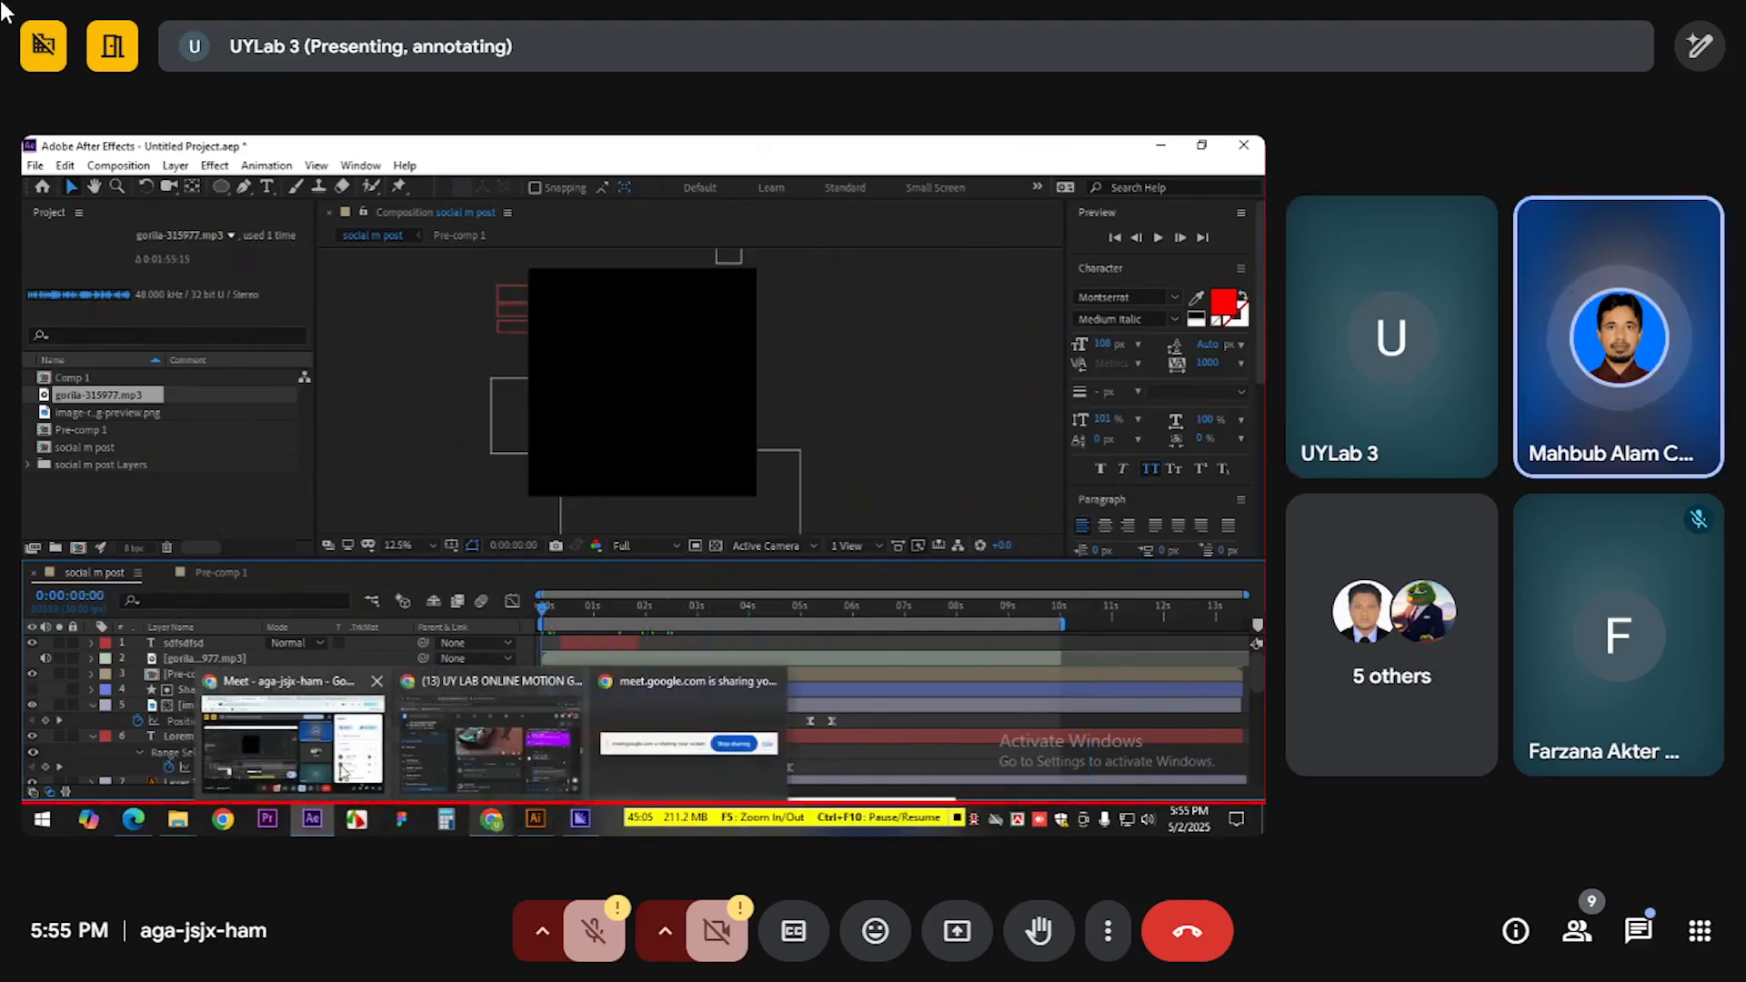
click(300, 718)
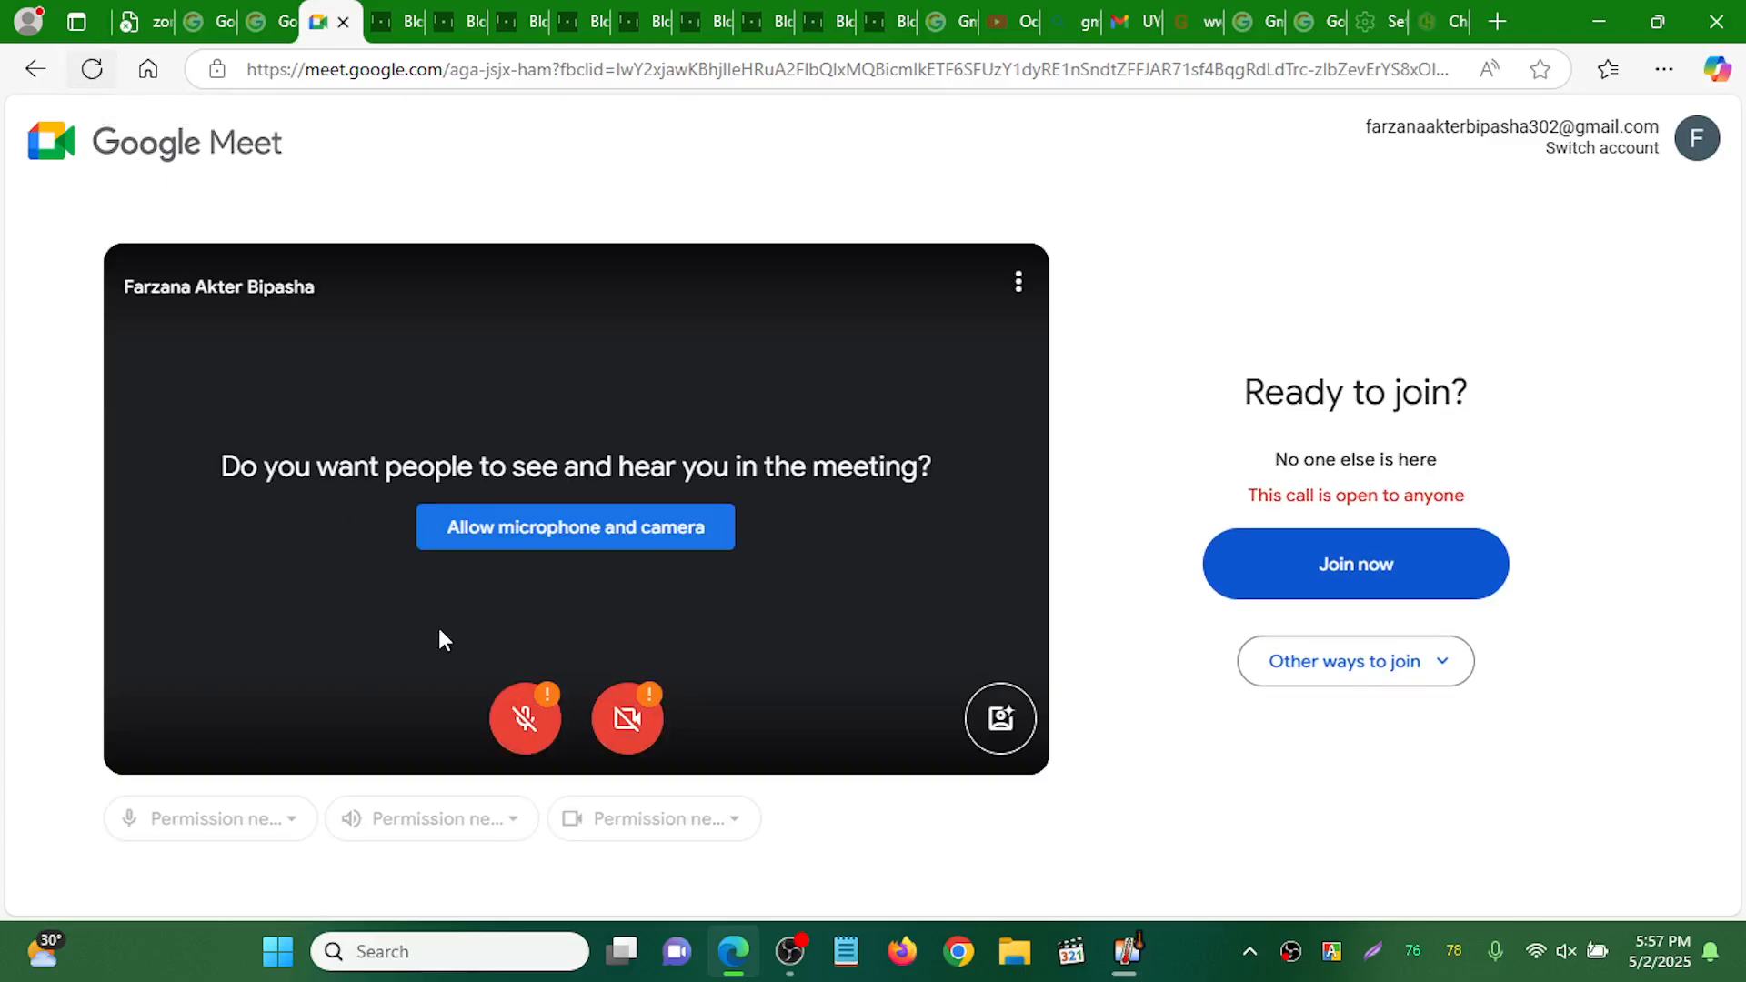
mouse_move(791, 945)
click(777, 827)
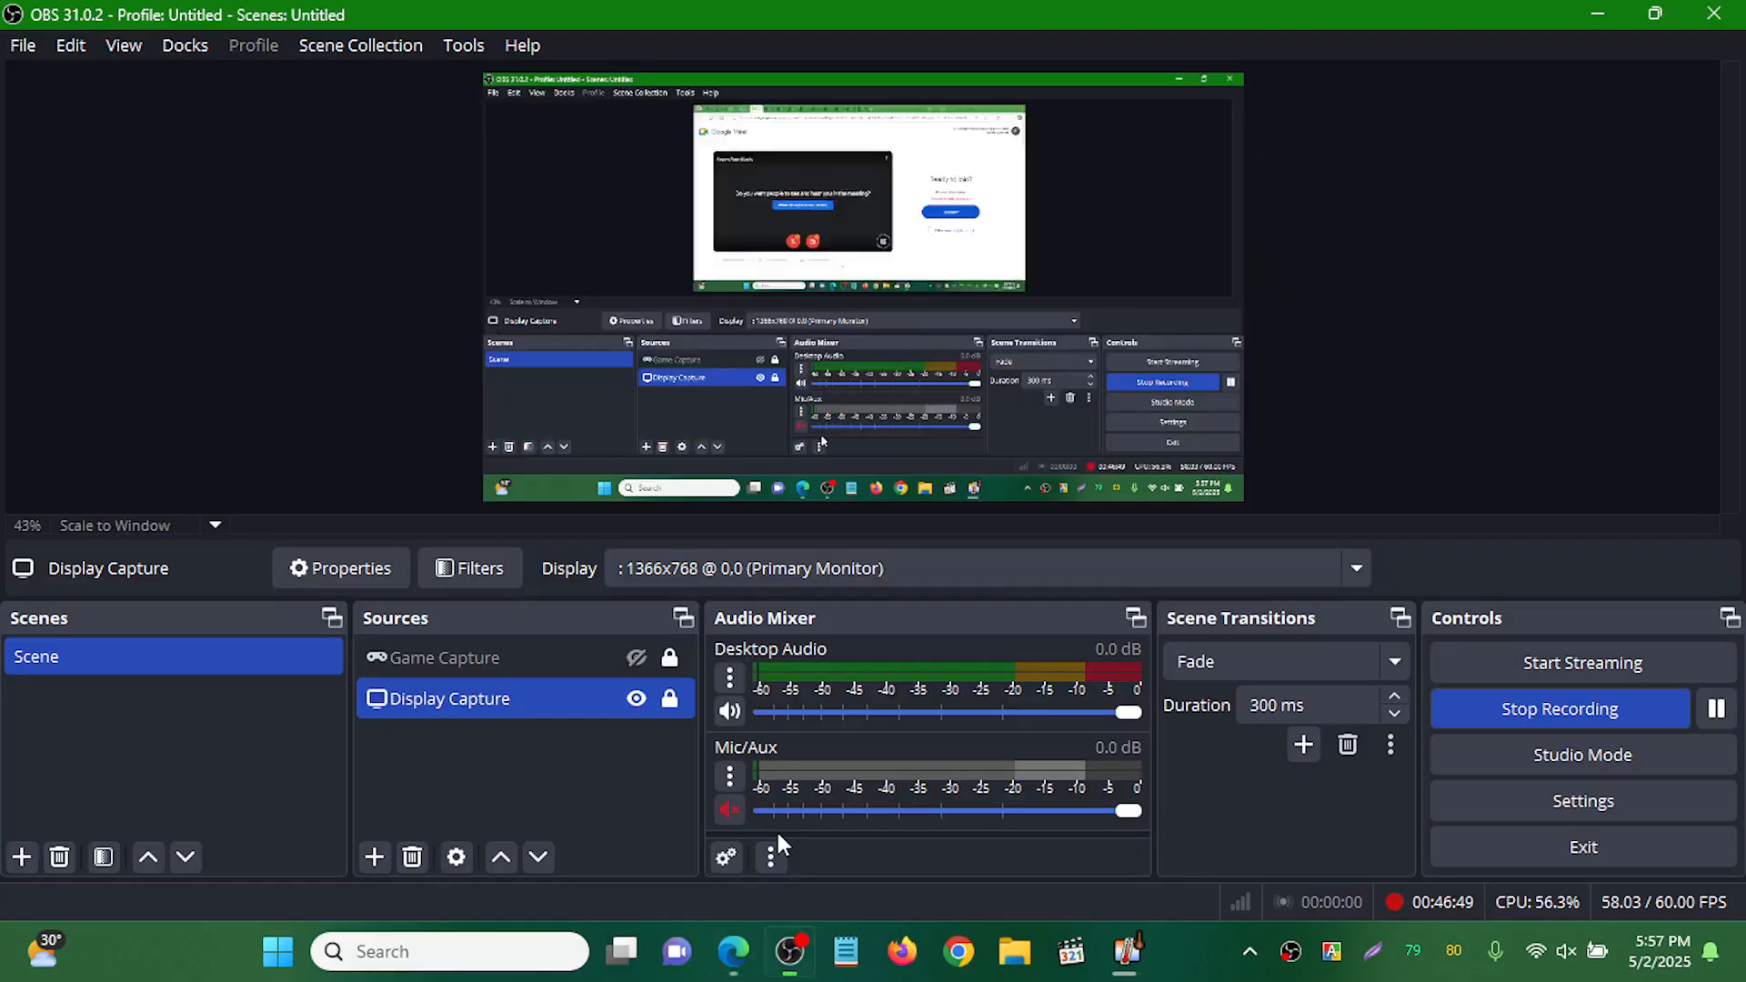